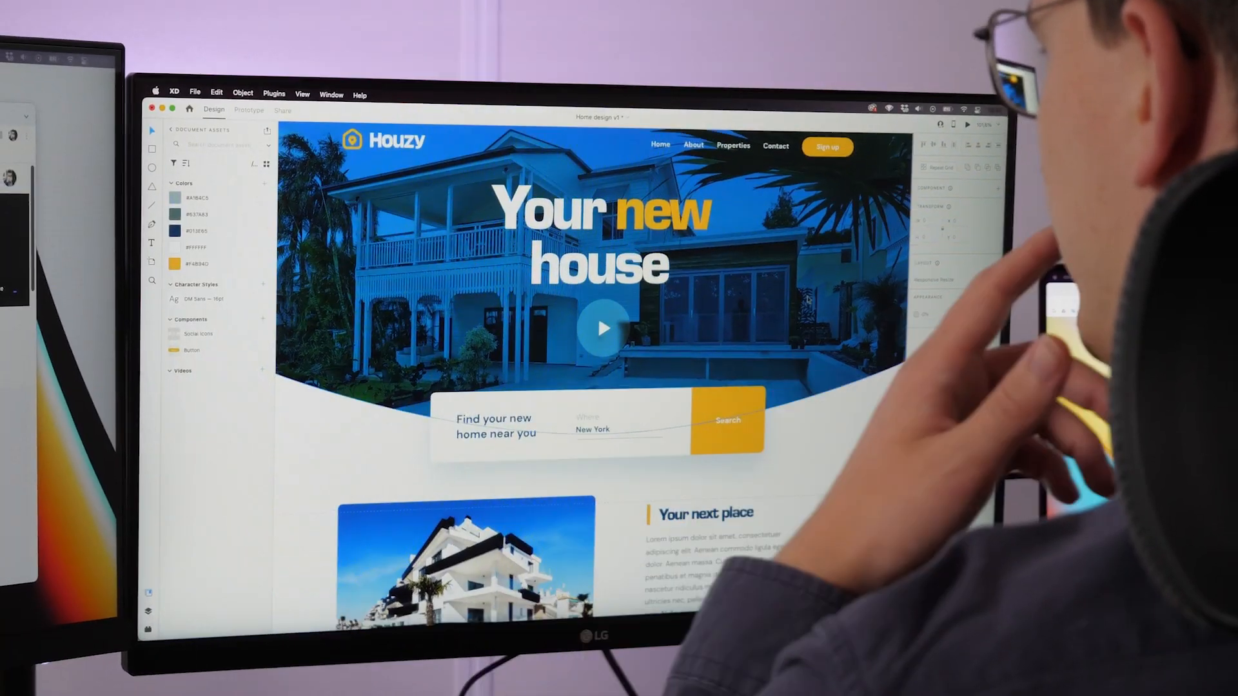
# - Duplicate the inner section containing the "Passion for design" and "Working with Wordpress" columns on the About page
pyautogui.scroll(-10, 593, 374)
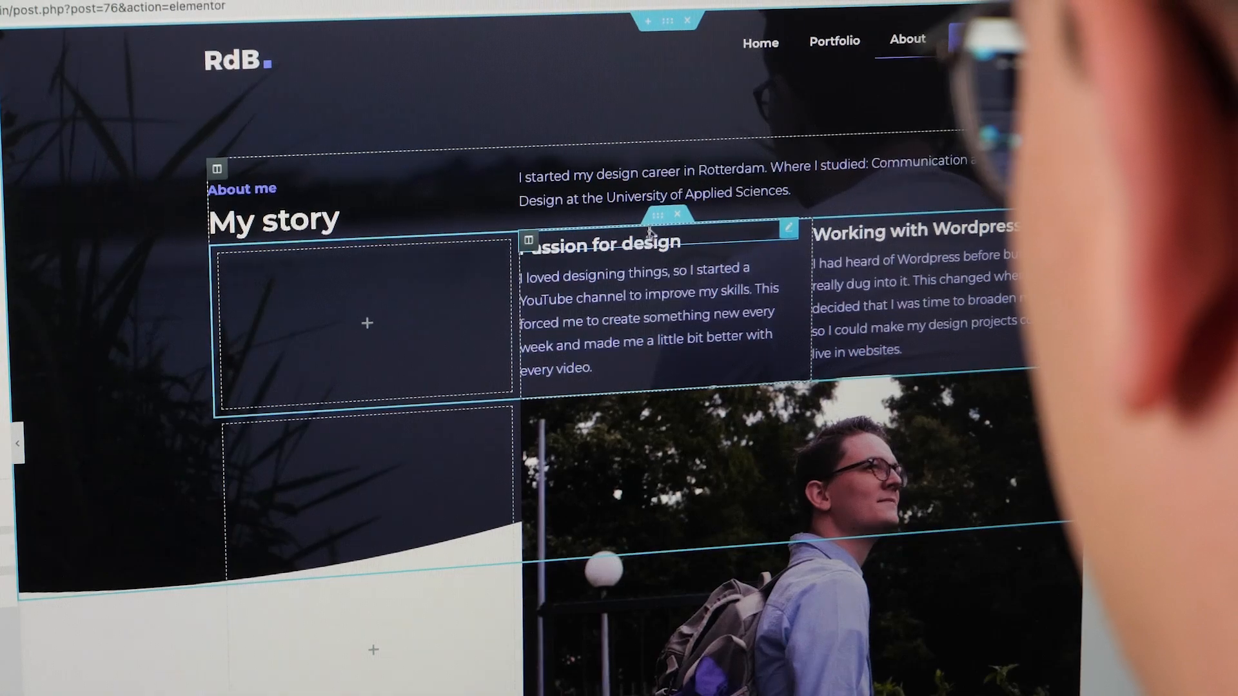
pyautogui.rightClick(657, 217)
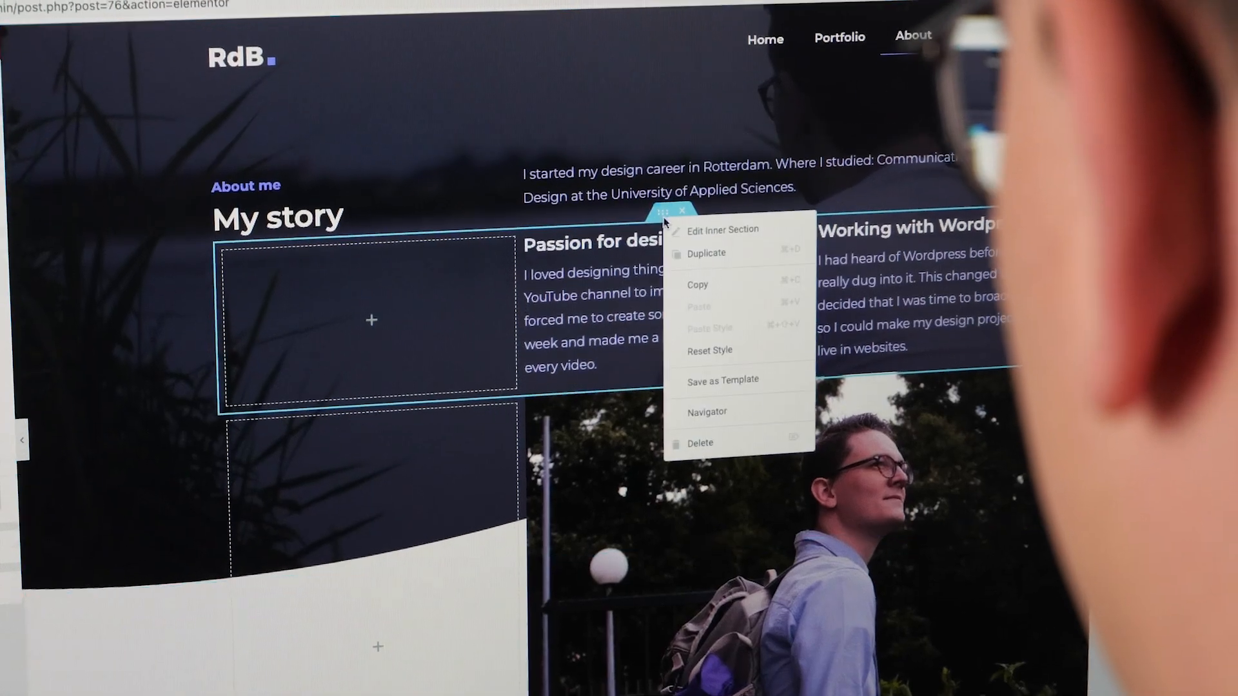
pyautogui.click(706, 250)
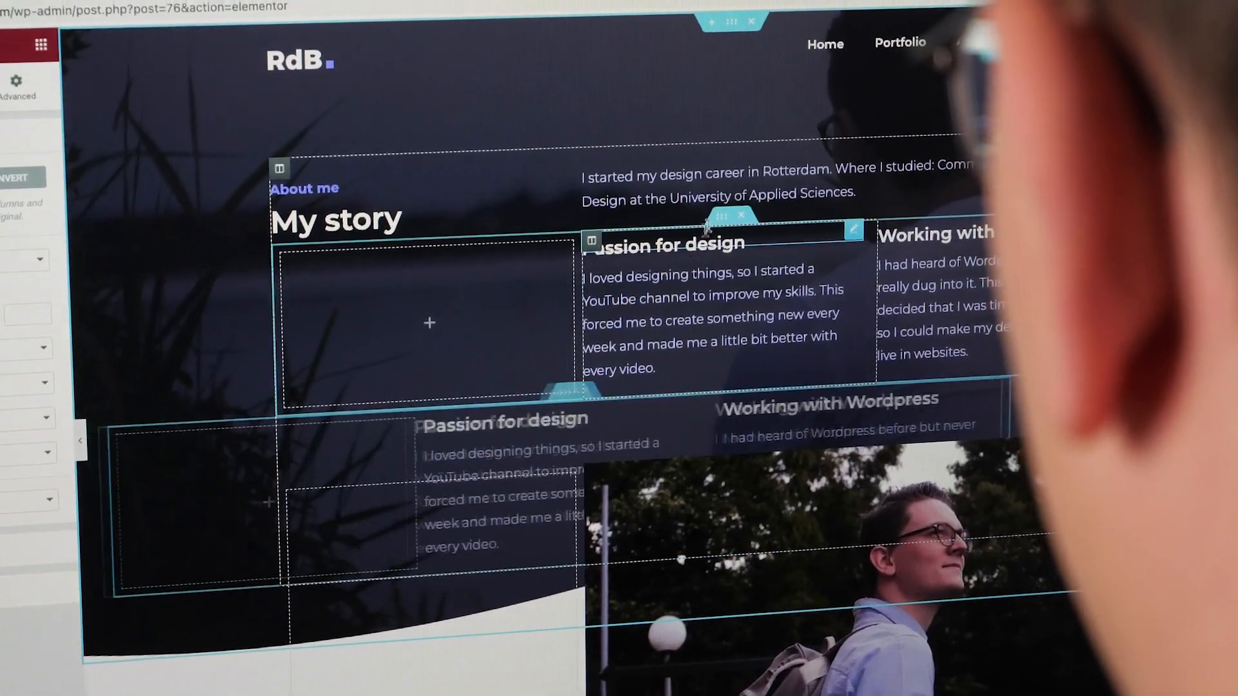
pyautogui.rightClick(714, 226)
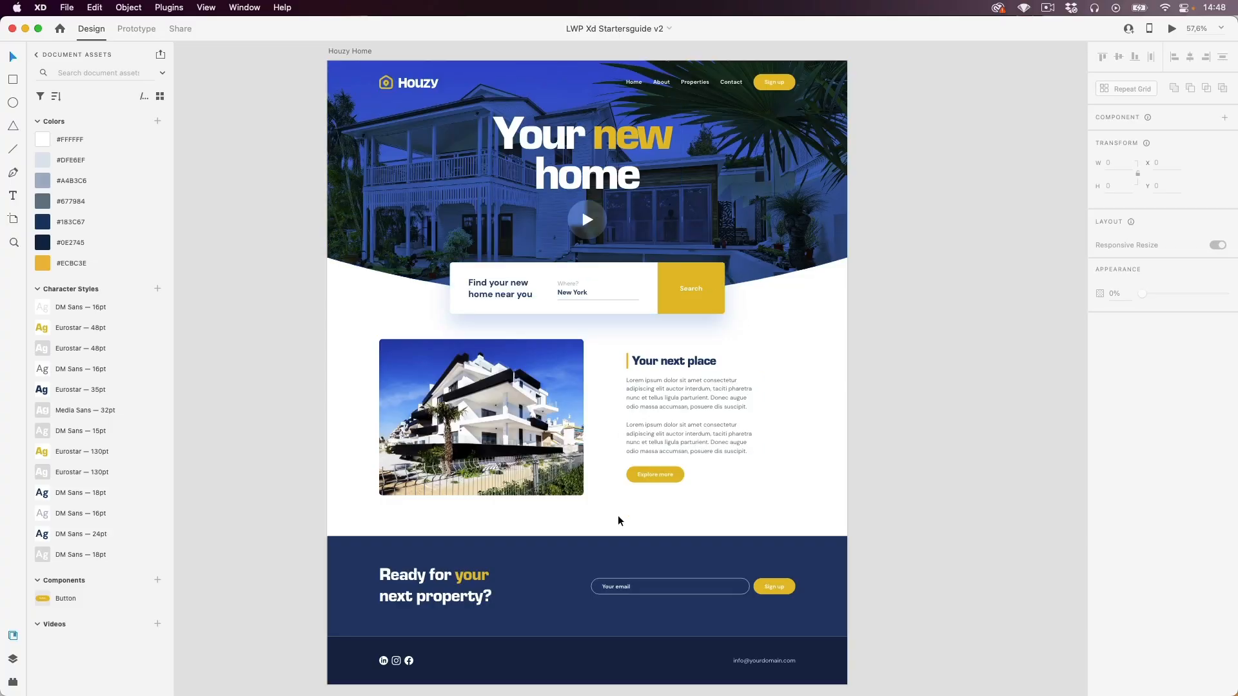
# - Look over the Houzy Home page design, from the hero's play button and search box down through the "Your next place" section
pyautogui.scroll(5, 563, 147)
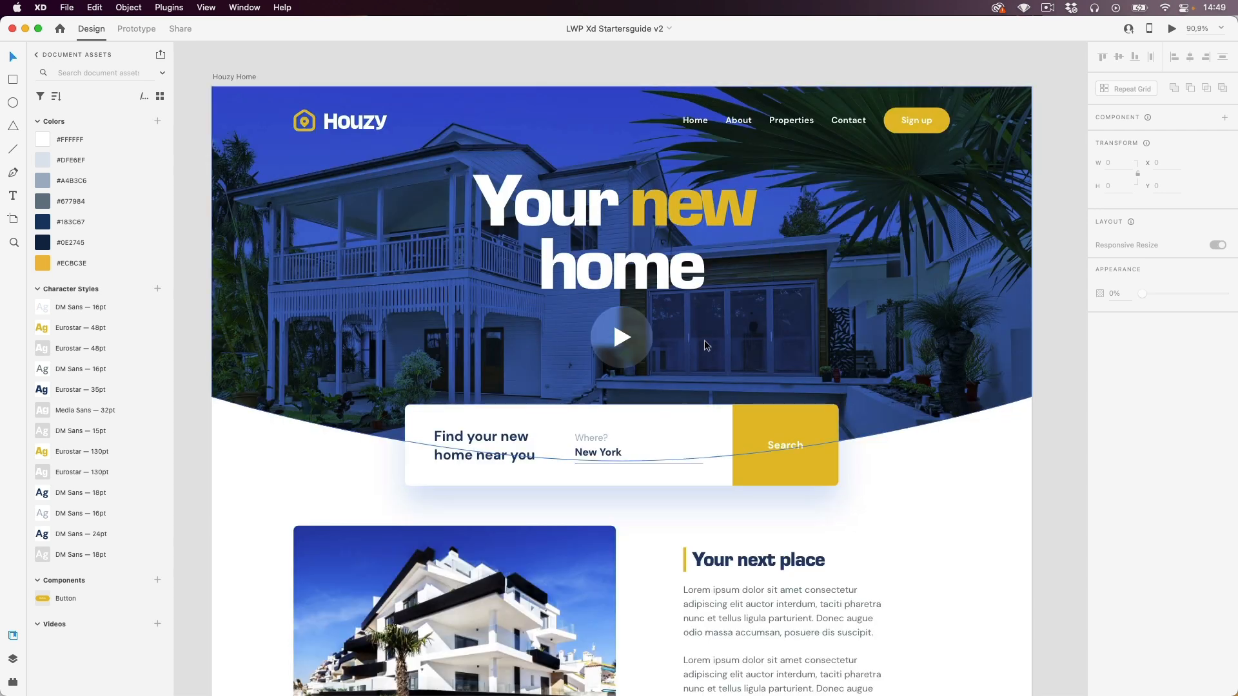
pyautogui.click(637, 344)
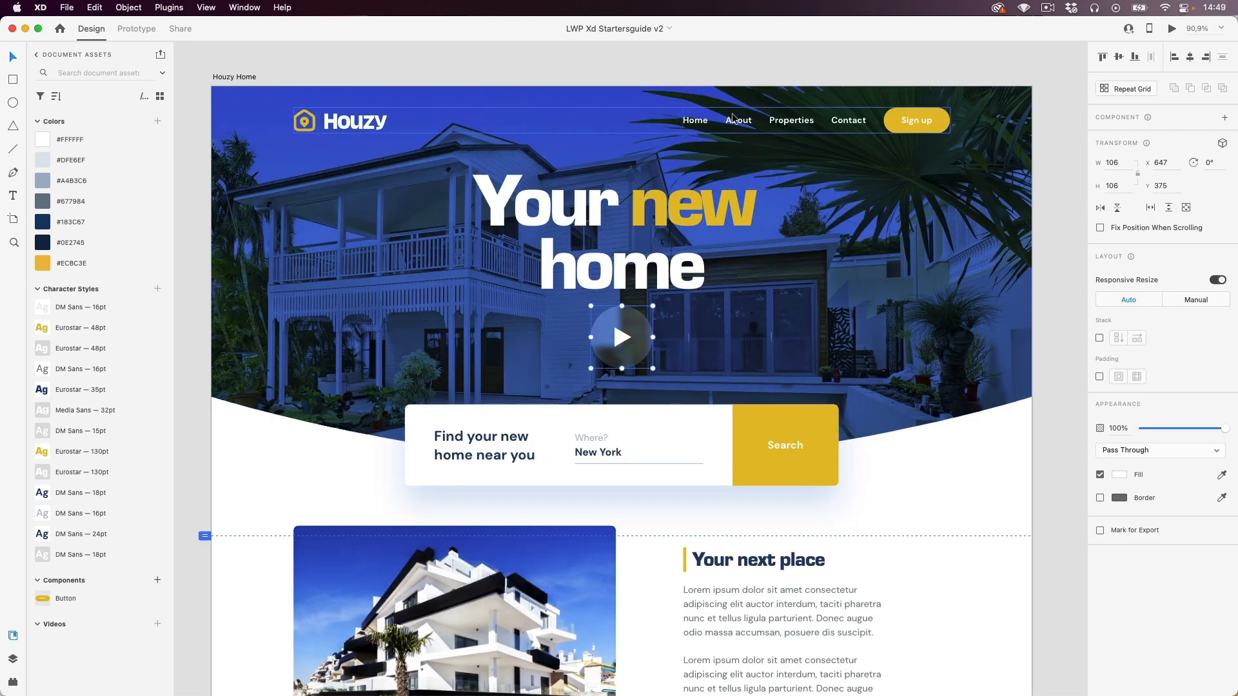
pyautogui.click(714, 434)
pyautogui.scroll(-3, 702, 471)
pyautogui.scroll(-2, 694, 472)
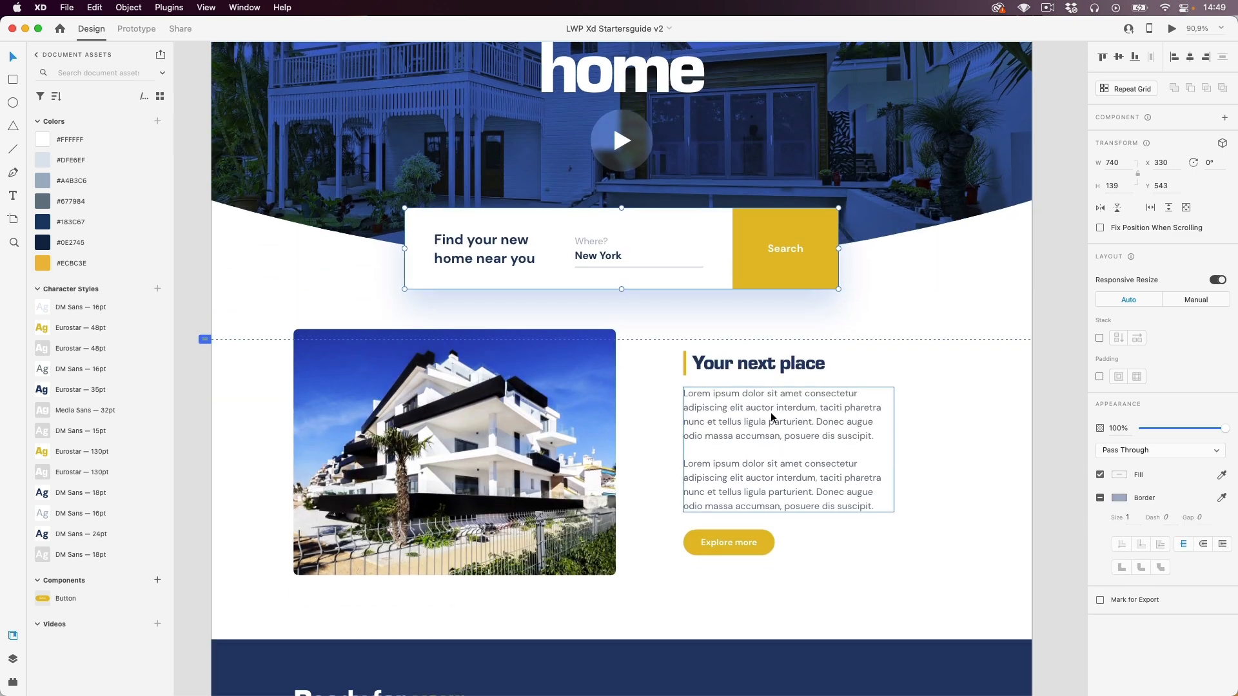
pyautogui.scroll(-5, 664, 532)
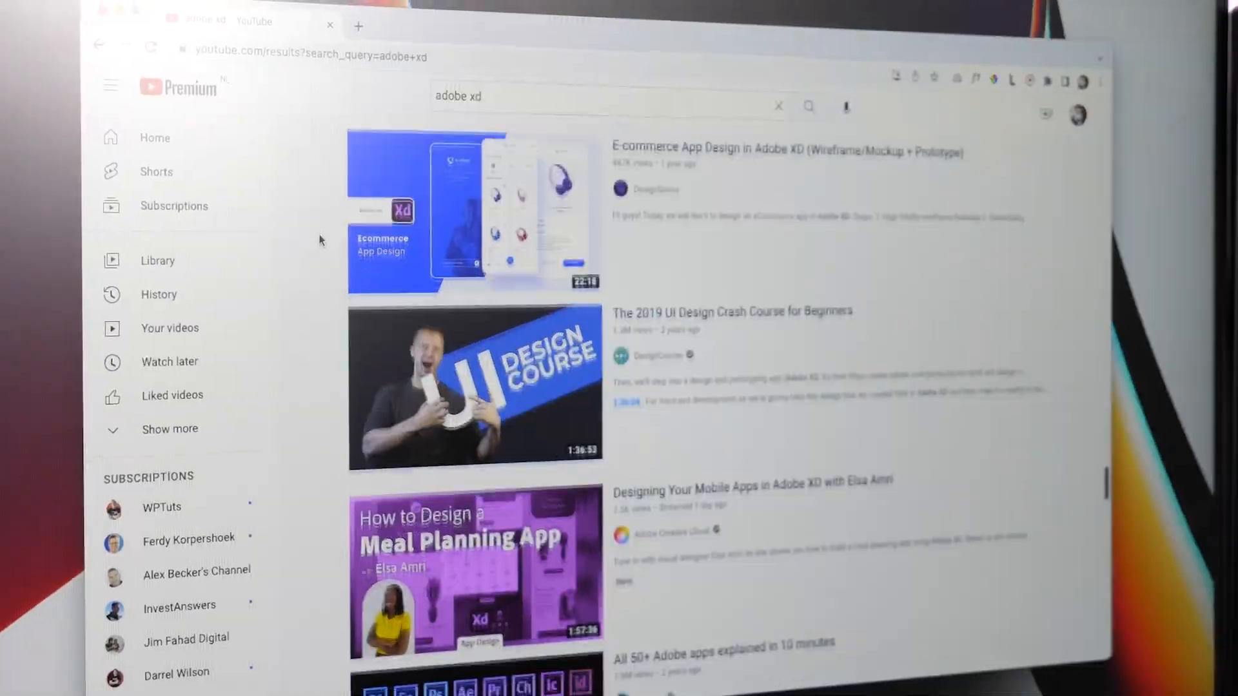
# - Switch to YouTube and browse the video search results for "adobe xd"
pyautogui.scroll(-5, 348, 252)
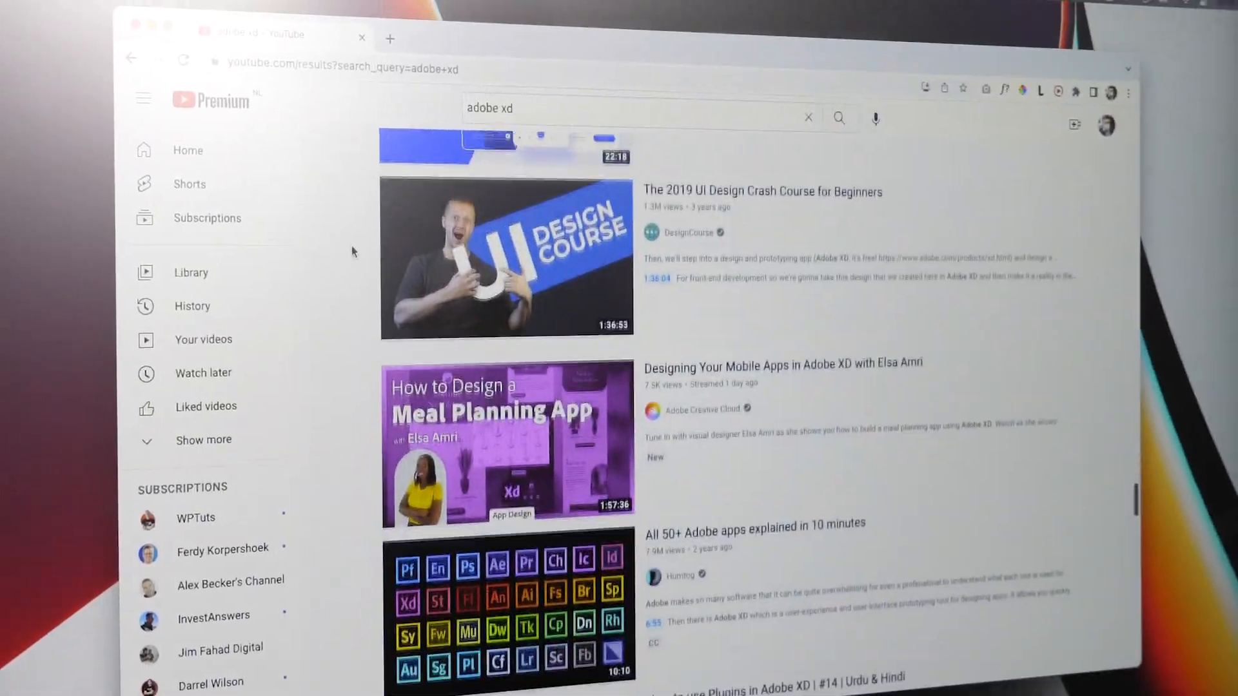
pyautogui.scroll(-3, 361, 248)
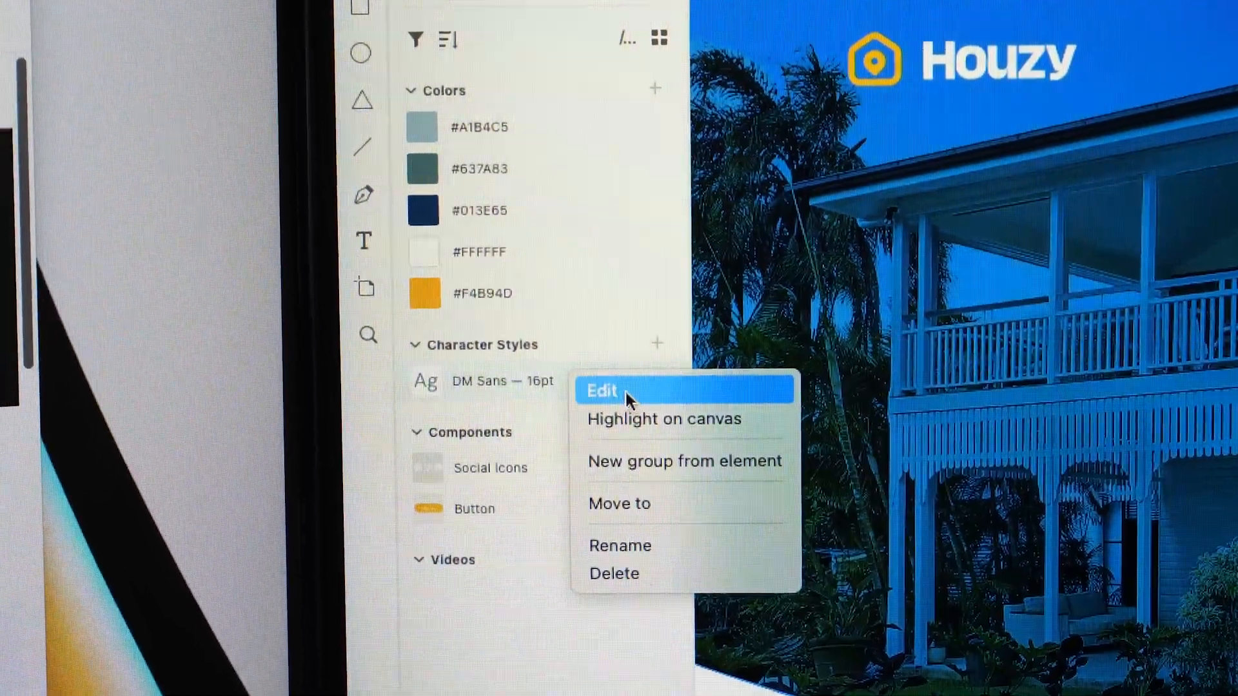
# - Open the DM Sans — 16pt character style for editing in the Houzy design
pyautogui.click(625, 389)
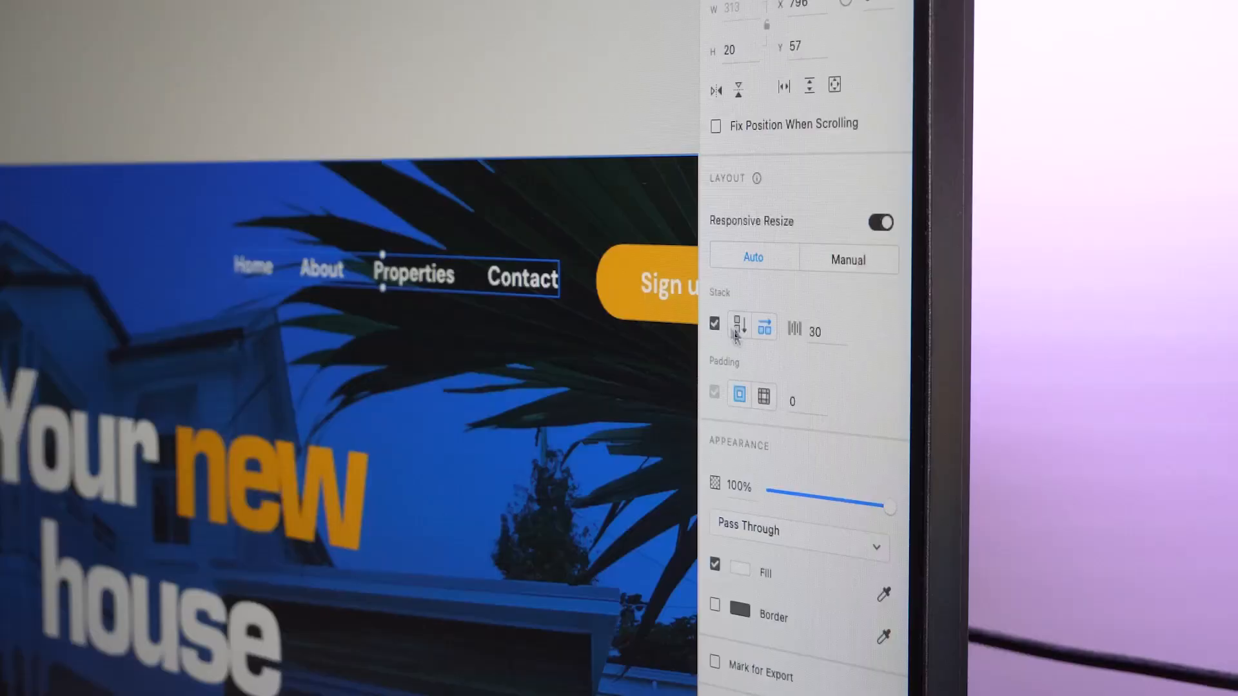
# - Try a vertical stack direction on the header navigation links and switch it back to horizontal
pyautogui.click(739, 326)
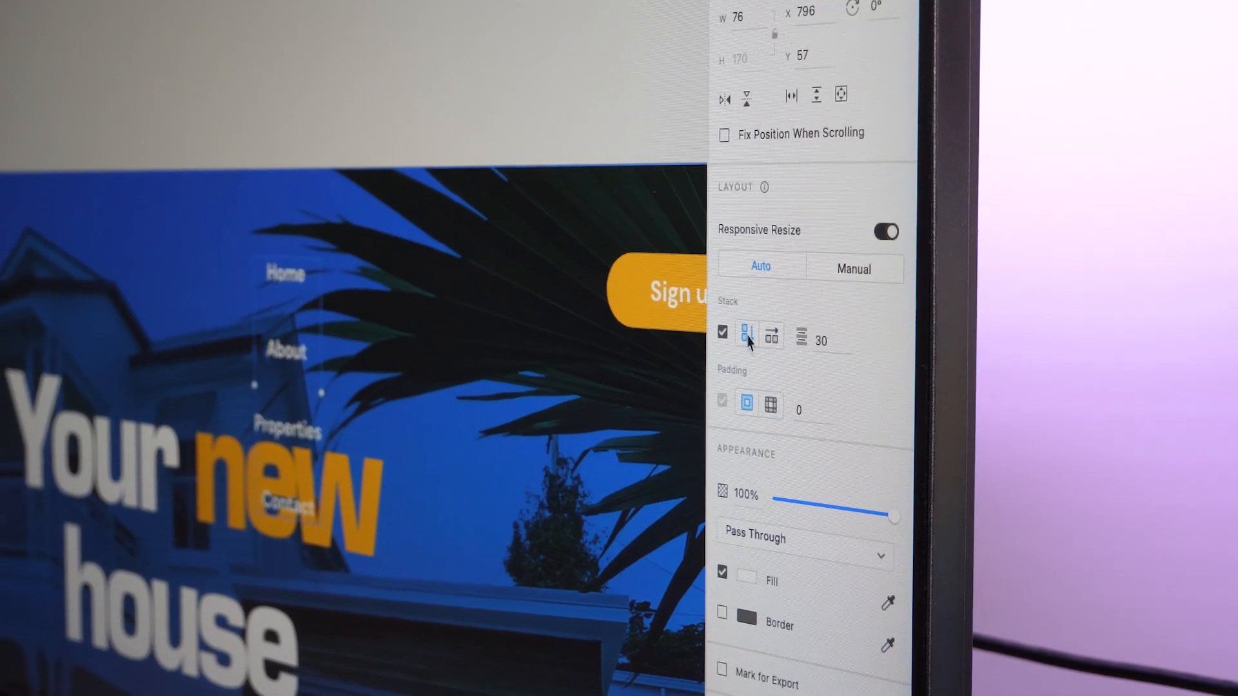
pyautogui.click(763, 327)
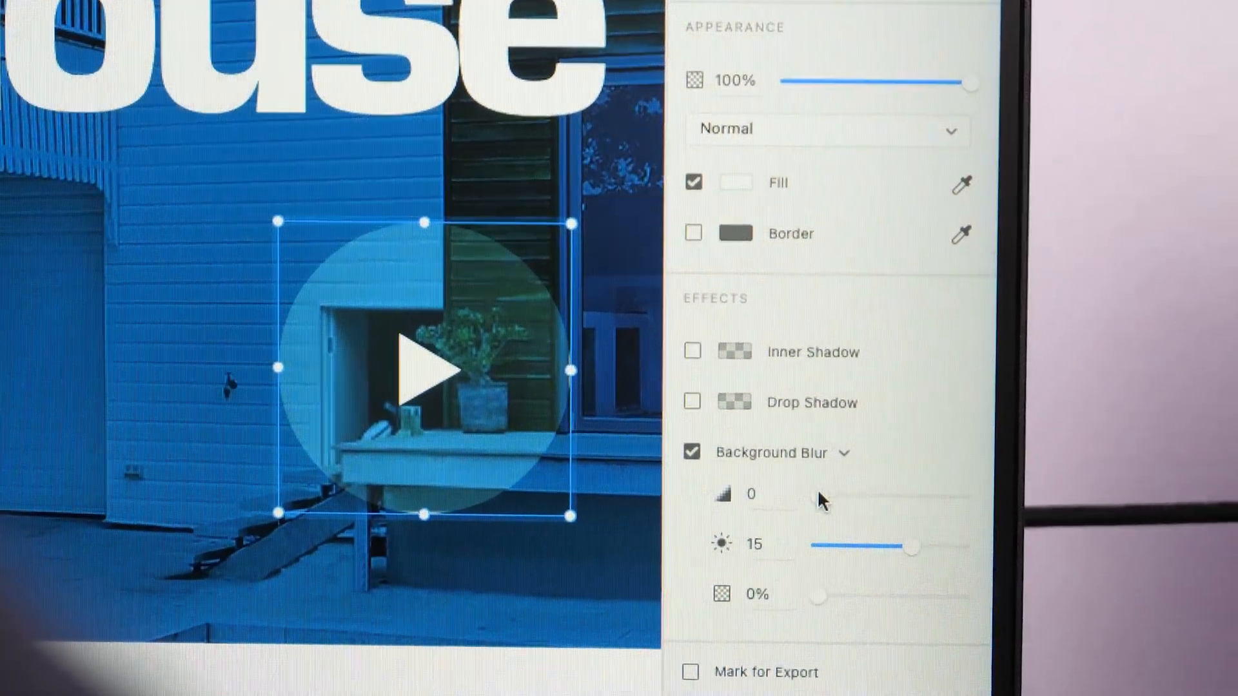
# - Increase the background blur amount on the circle behind the play icon
pyautogui.moveTo(817, 489); pyautogui.dragTo(875, 497)
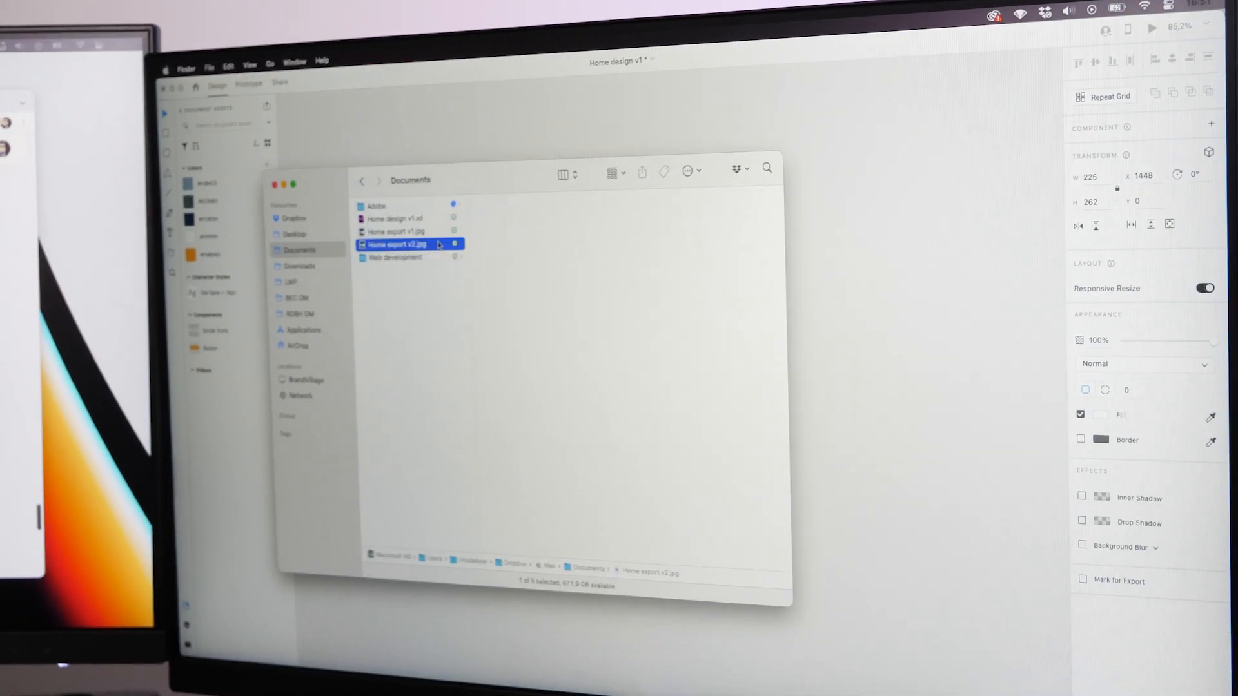
# - Preview the exported image Home export v2.jpg from the Documents folder
pyautogui.press('space')
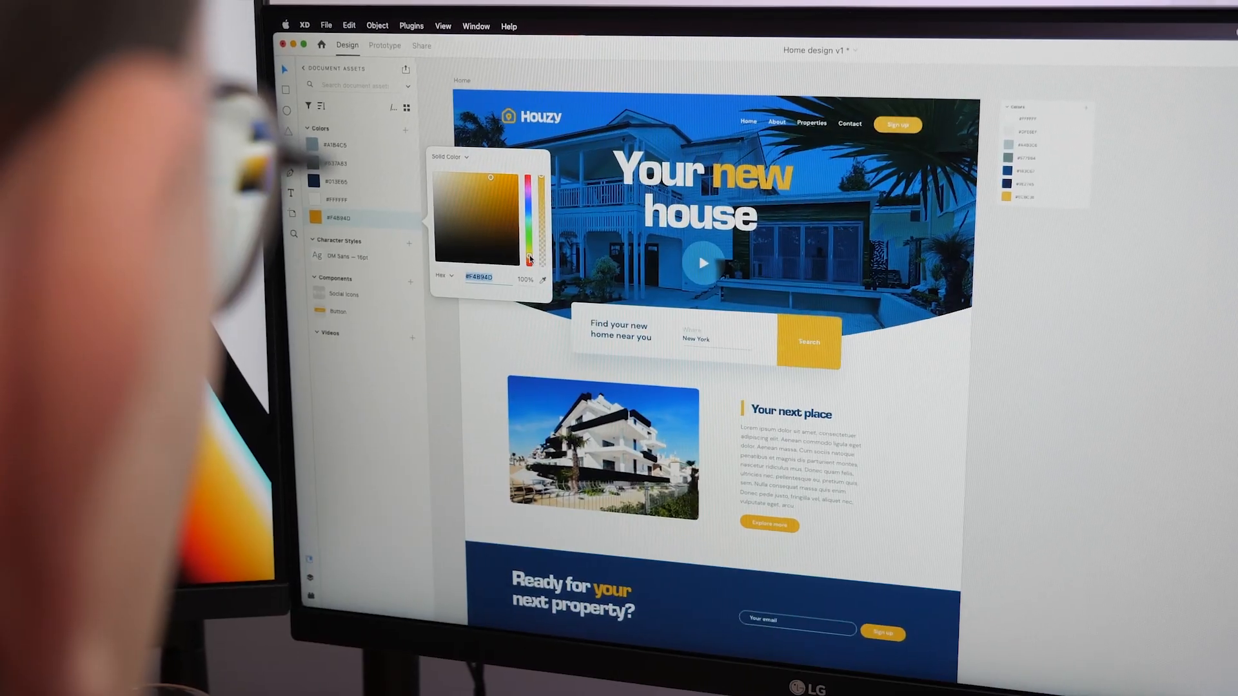
# - Change the yellow accent colour in the document assets to red across the whole Houzy design
pyautogui.moveTo(521, 186)
pyautogui.mouseDown()
pyautogui.moveTo(524, 221)
pyautogui.moveTo(521, 176)
pyautogui.mouseUp()
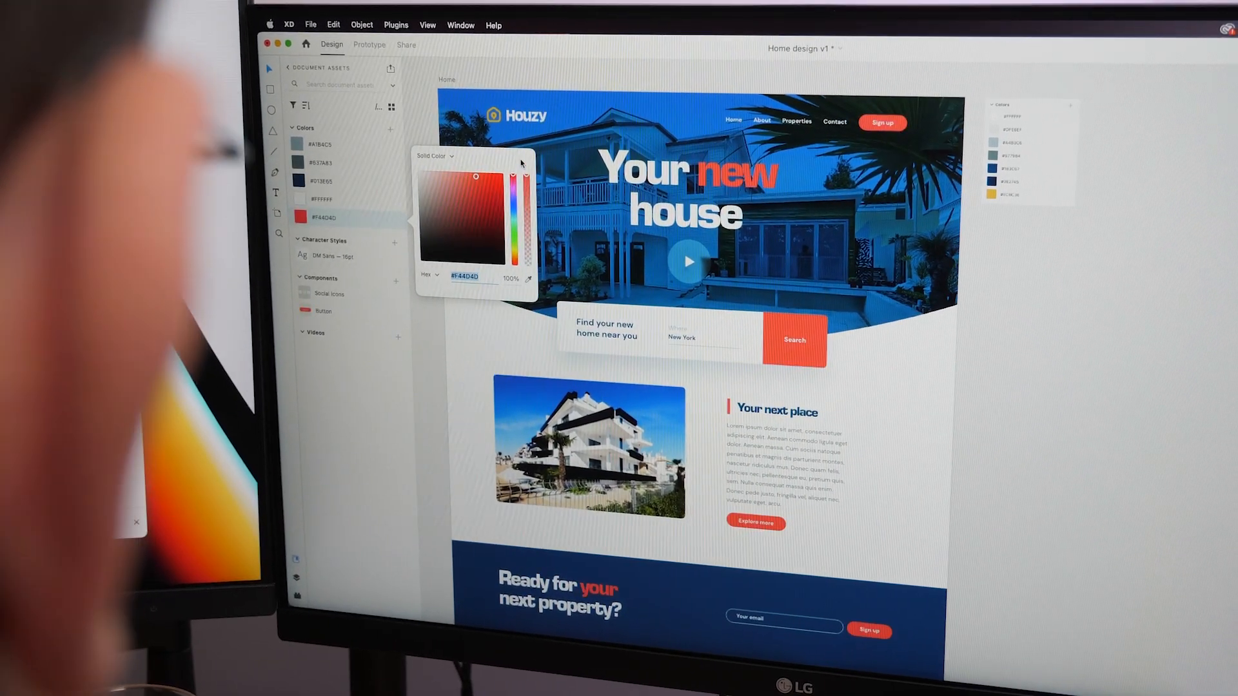
pyautogui.moveTo(1225, 303); pyautogui.dragTo(875, 268)
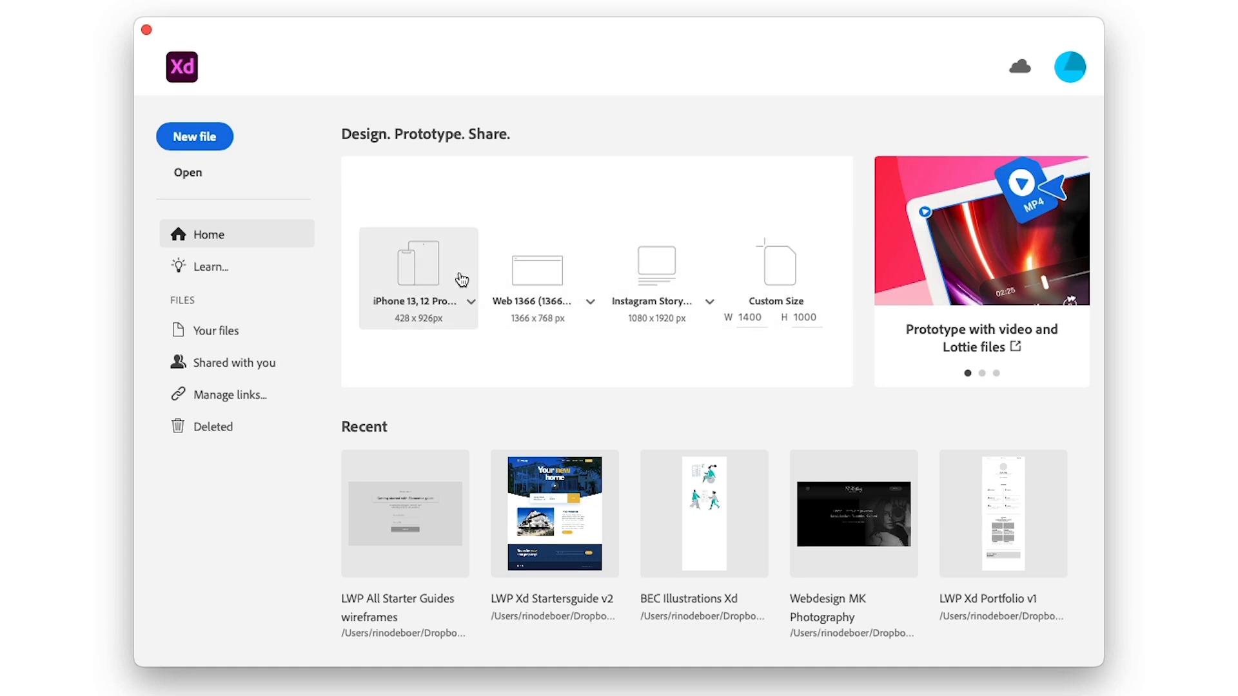
# - Create a new document with a custom artboard size of 1400 wide by 1000 high
pyautogui.click(590, 303)
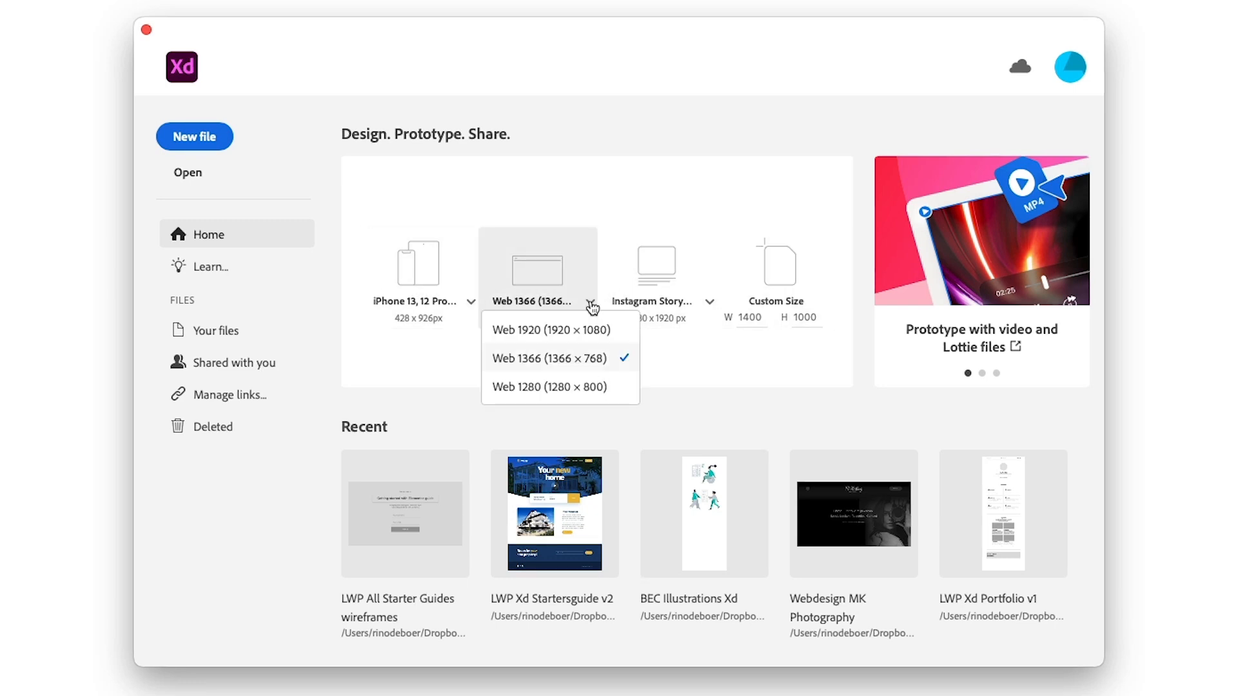
pyautogui.moveTo(683, 29); pyautogui.dragTo(647, 30)
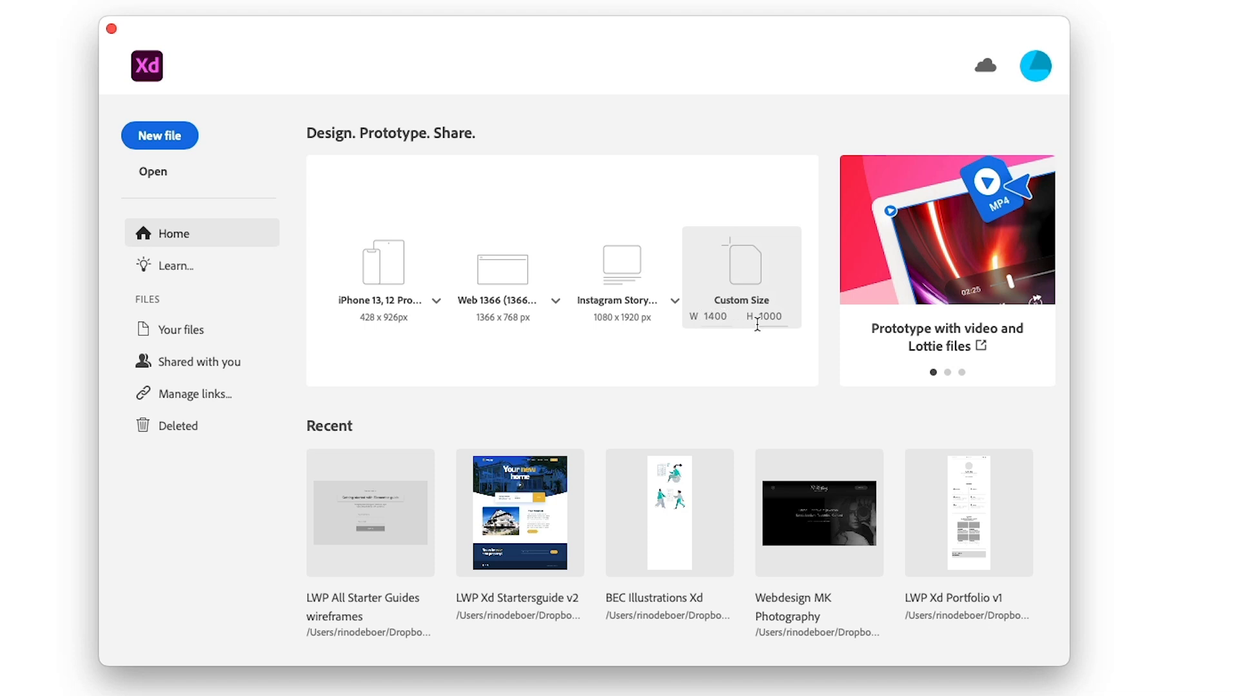
pyautogui.click(784, 317)
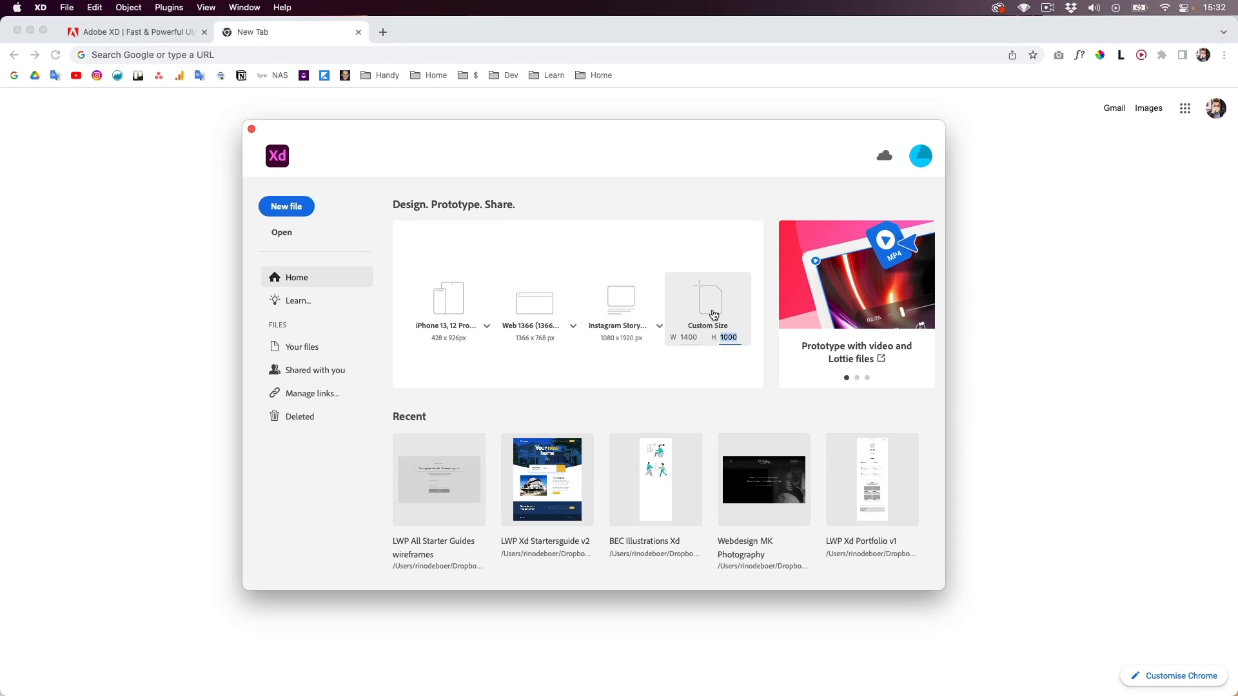
pyautogui.click(714, 307)
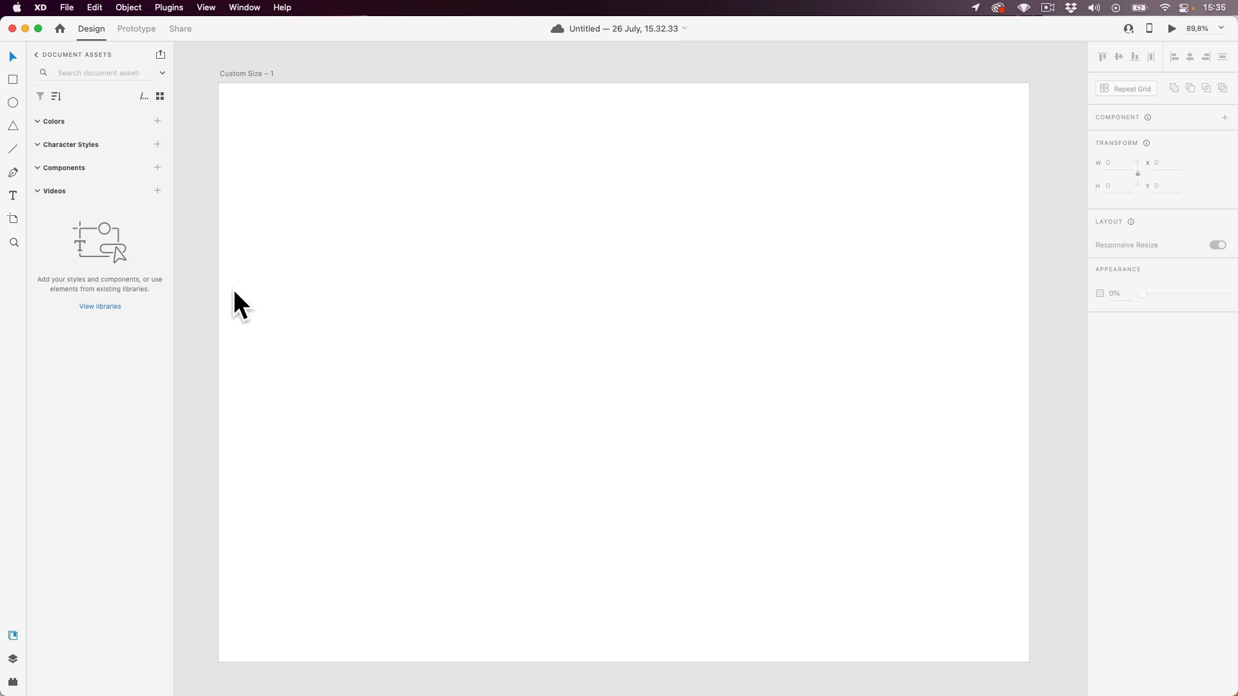
# - Draw an ellipse about 137 by 138 in the upper-left area of the artboard
pyautogui.click(260, 75)
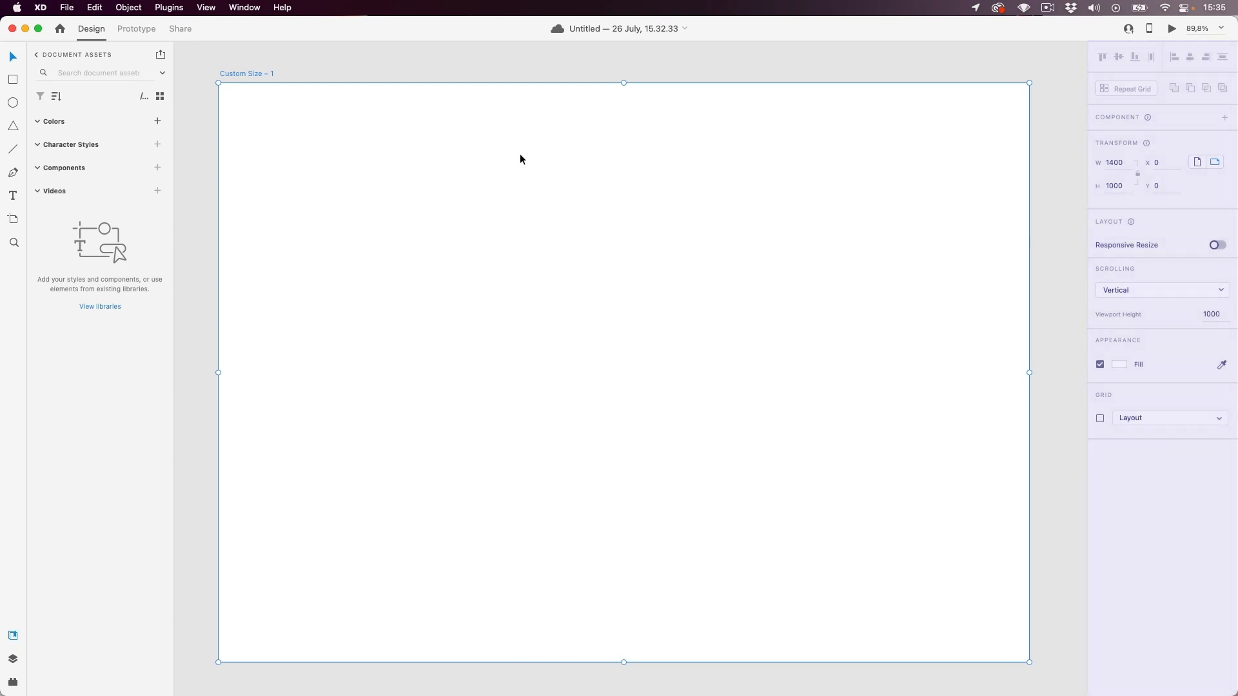
pyautogui.click(292, 98)
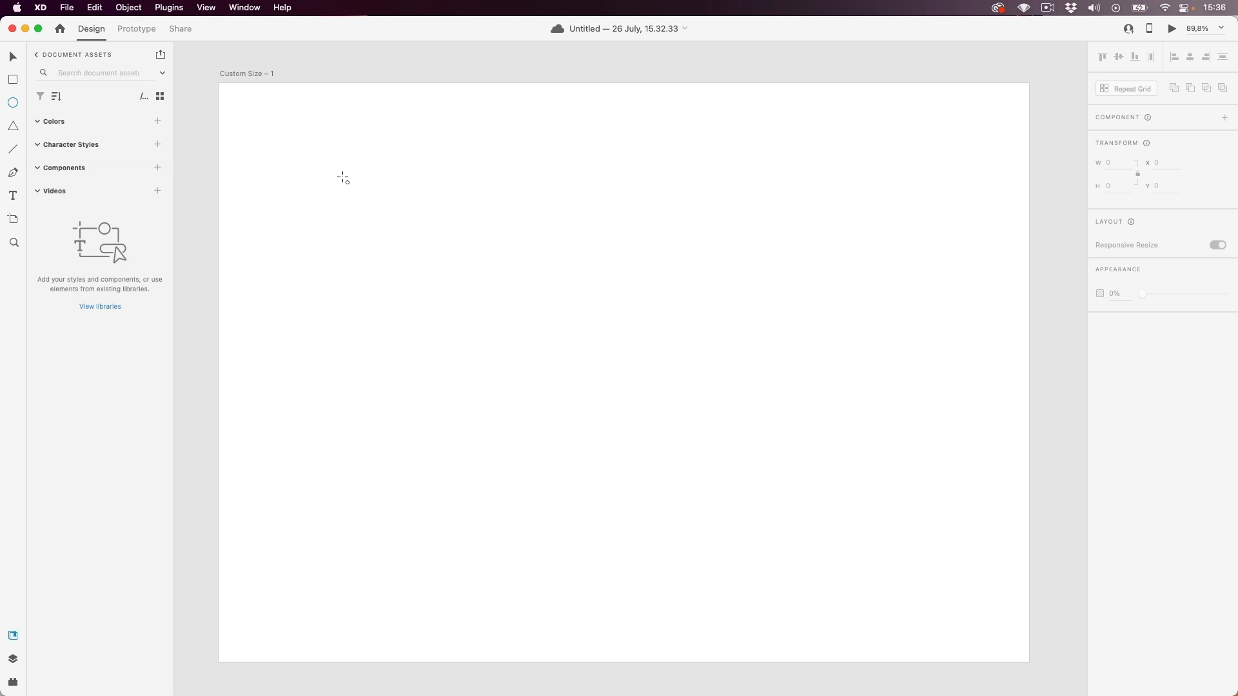
pyautogui.moveTo(343, 178); pyautogui.dragTo(390, 234)
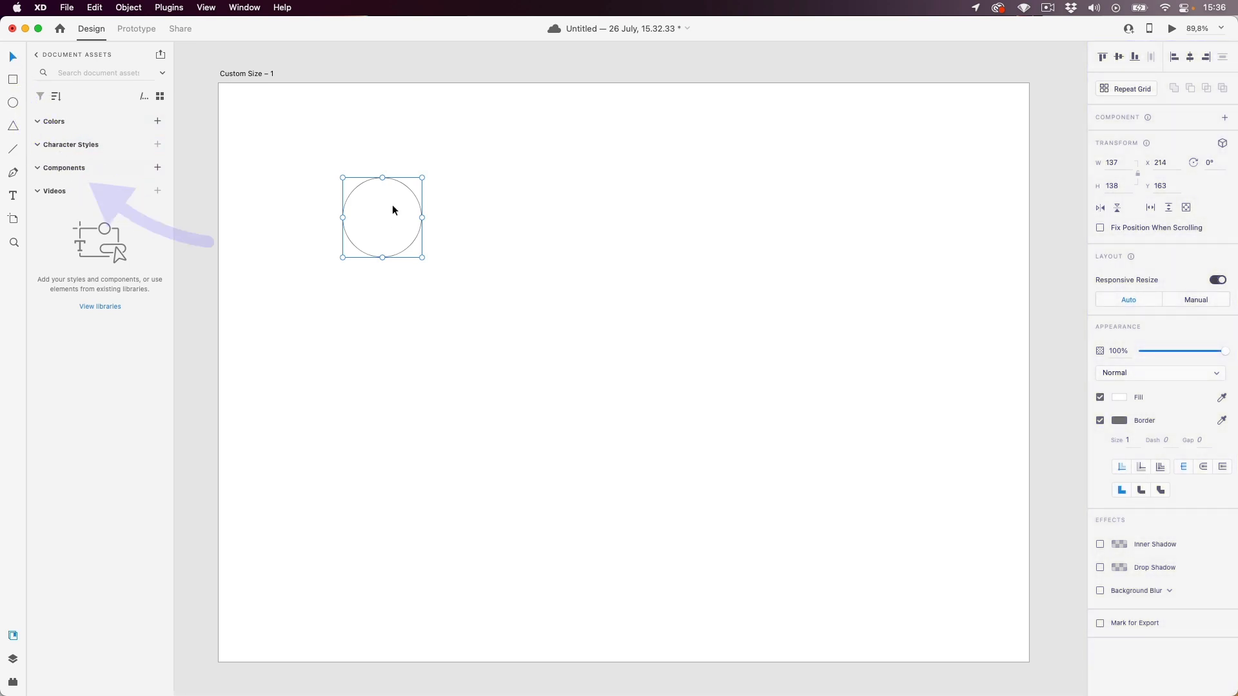
# - Centre the circle horizontally and vertically on the artboard
pyautogui.click(258, 74)
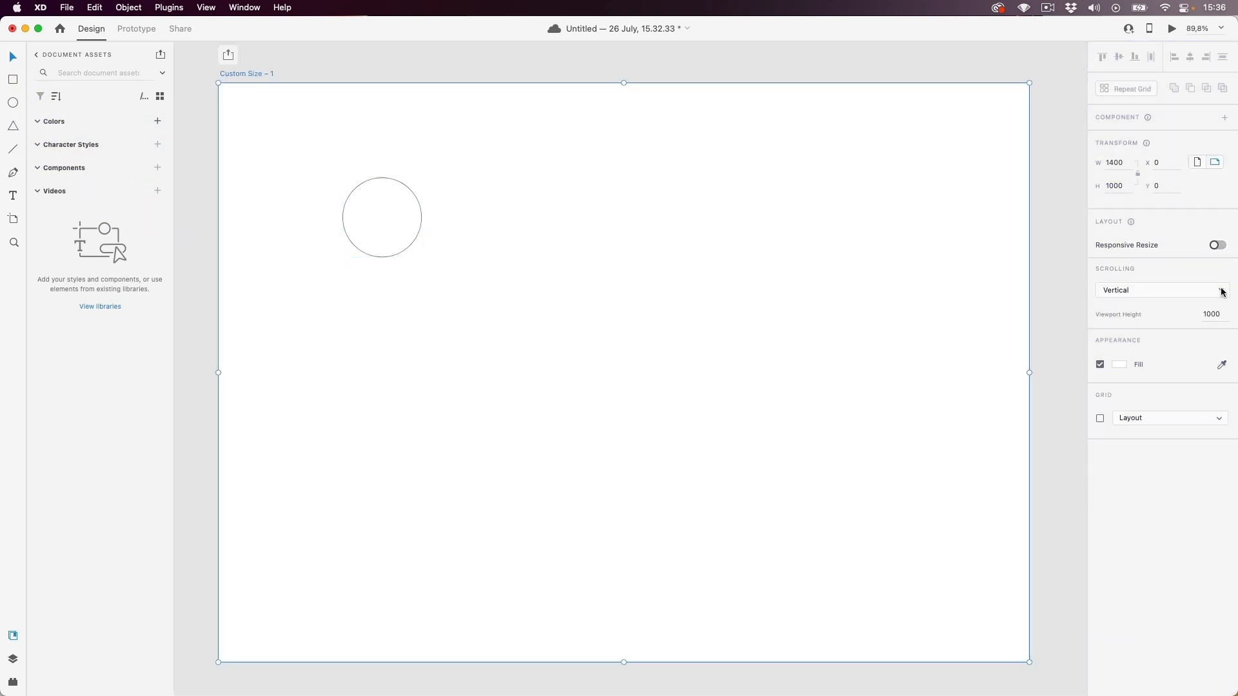
pyautogui.click(389, 217)
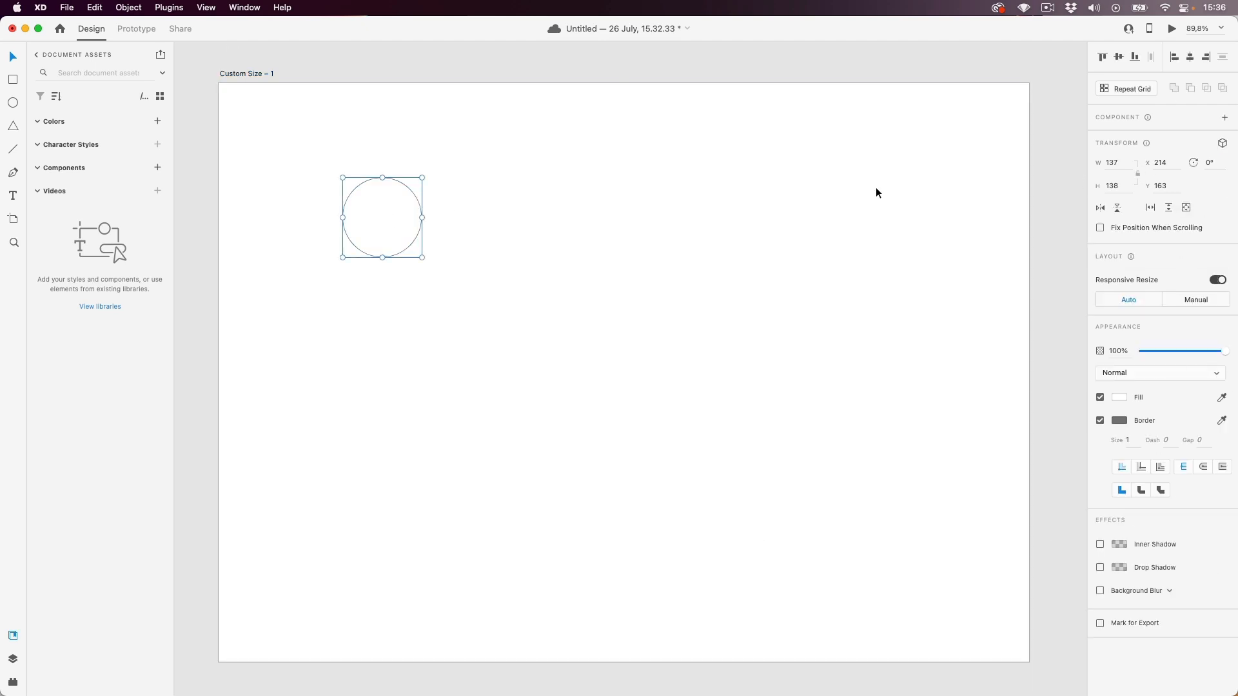
pyautogui.click(1192, 60)
pyautogui.click(1119, 58)
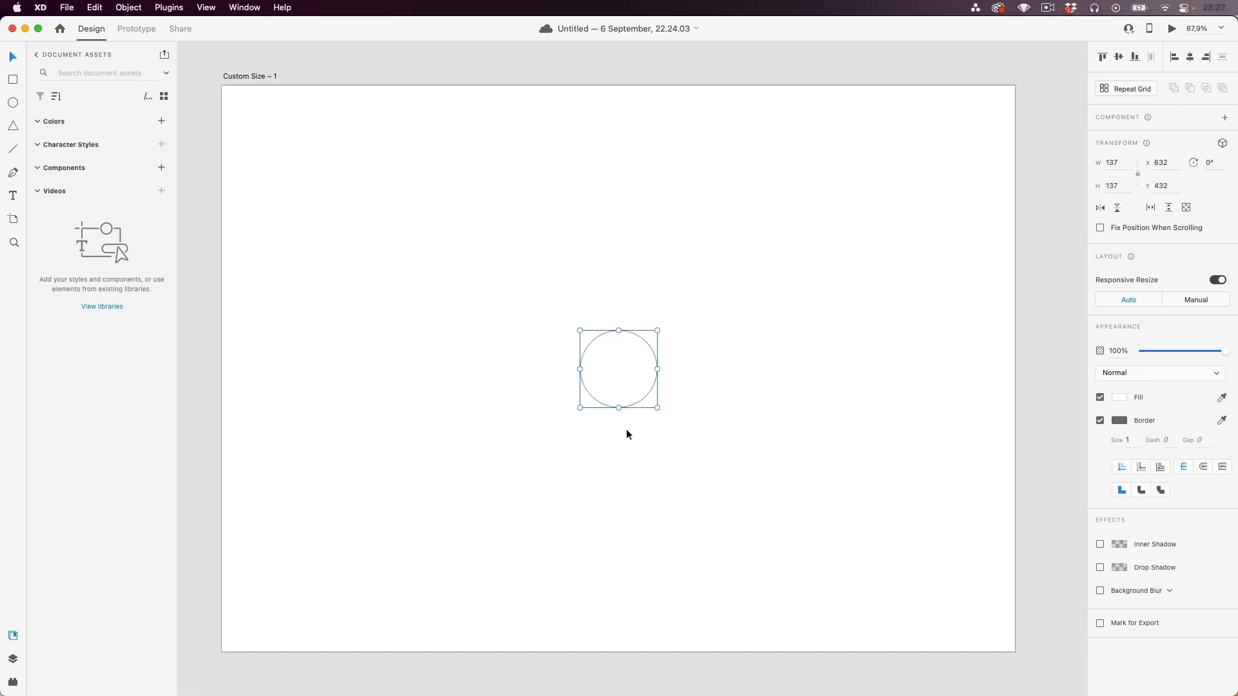
# - Inspect the centred circle and its artboard from different canvas positions and zoom levels
pyautogui.press('space')
pyautogui.moveTo(629, 425); pyautogui.dragTo(610, 395)
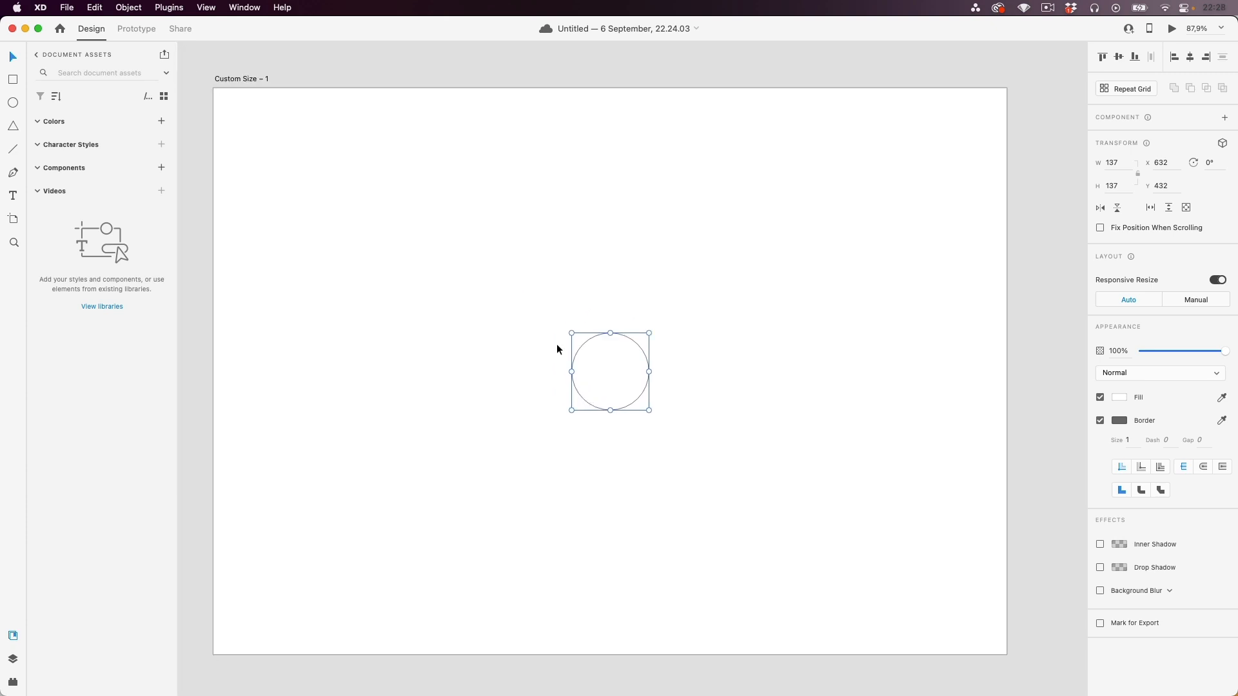
pyautogui.scroll(10, 552, 354)
pyautogui.scroll(-8, 714, 372)
pyautogui.scroll(6, 698, 362)
pyautogui.press('space')
pyautogui.moveTo(723, 363); pyautogui.dragTo(765, 354)
pyautogui.scroll(-5, 552, 352)
pyautogui.scroll(-4, 597, 354)
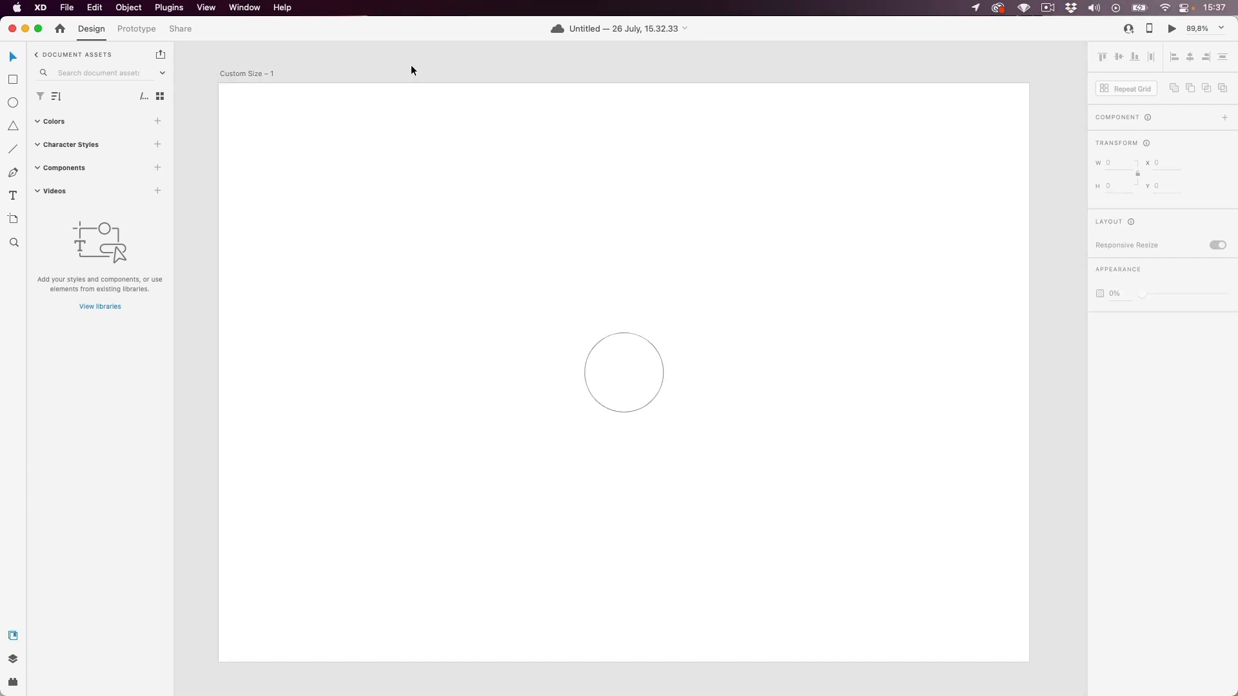
# - Rename the Custom Size – 1 artboard to Home
pyautogui.click(249, 75)
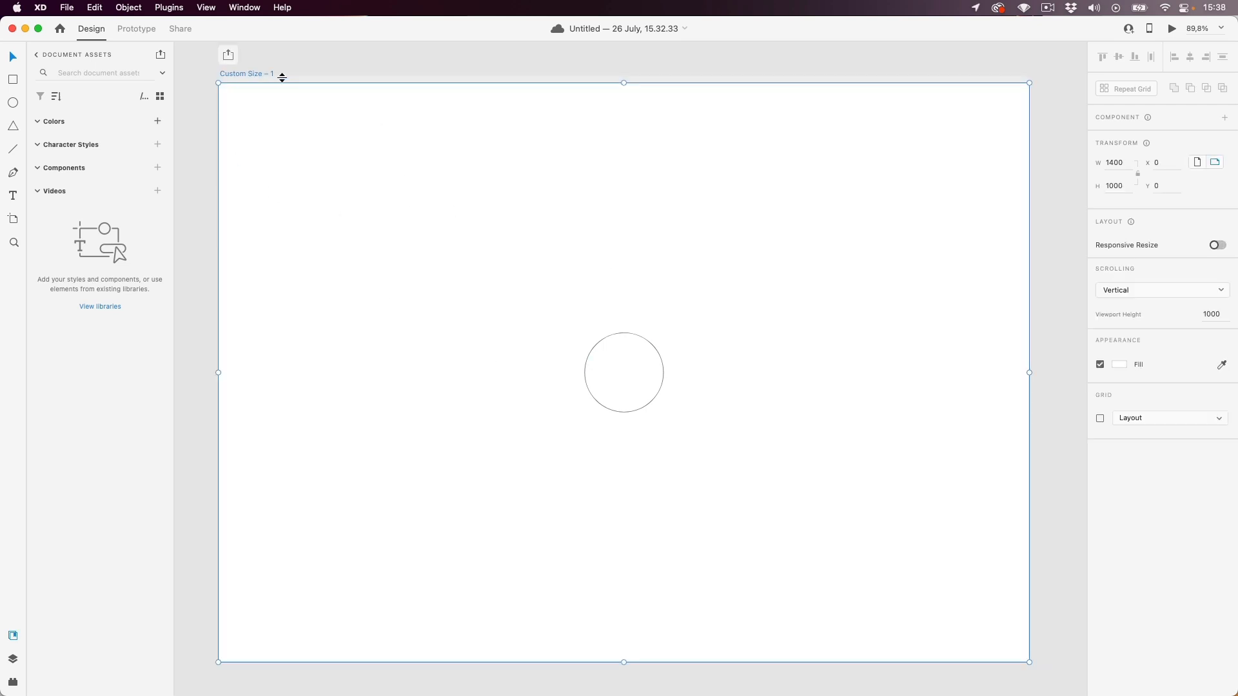
pyautogui.doubleClick(253, 74)
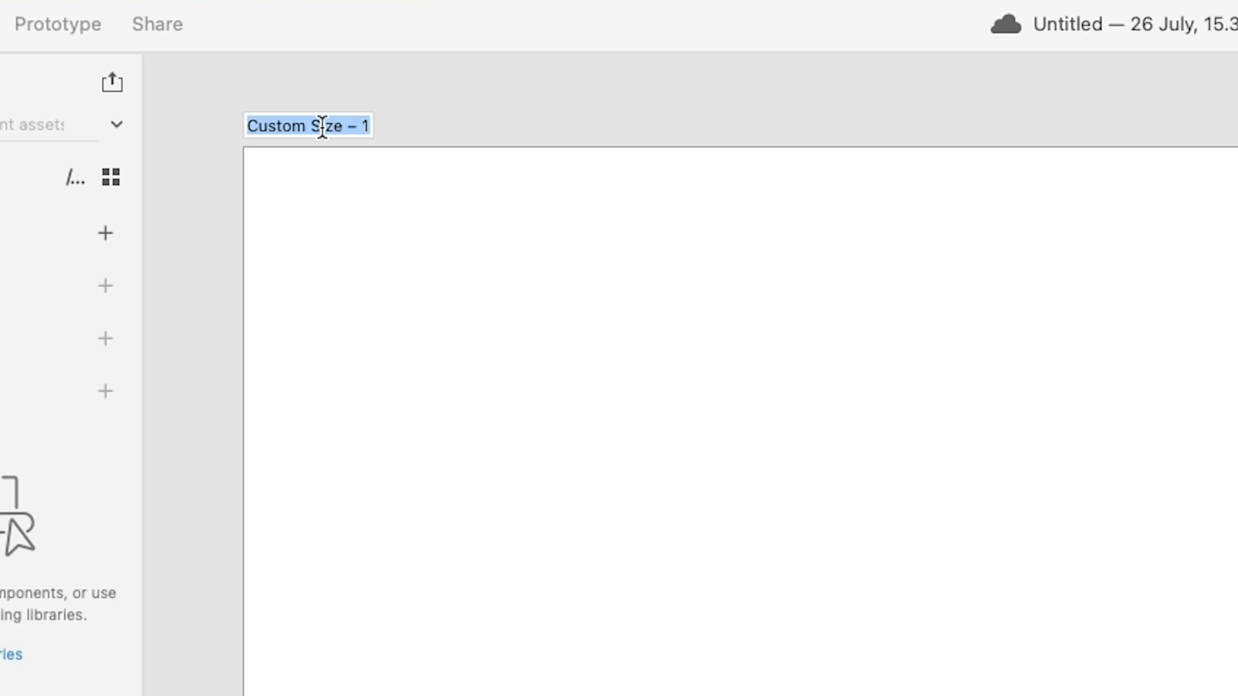
pyautogui.write('Home')
pyautogui.press('Return')
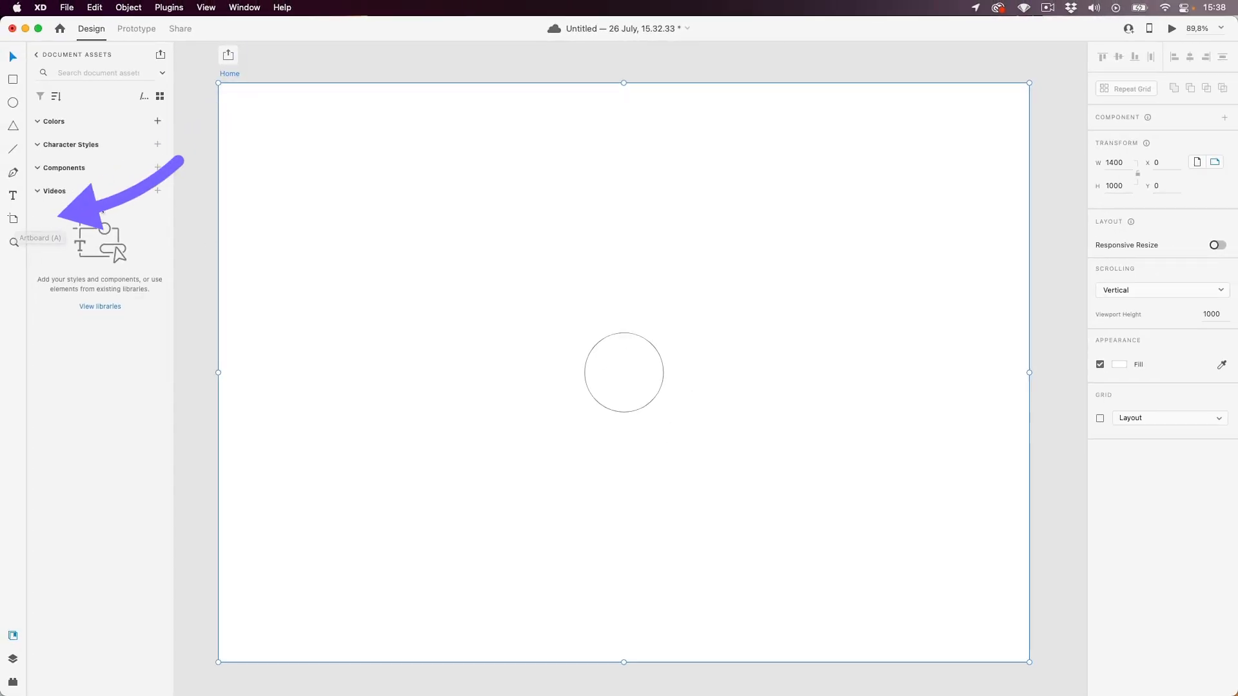
# - Look through the preset artboard sizes for mobile, tablet, web, social media and watch, and return to the Select tool
pyautogui.click(13, 219)
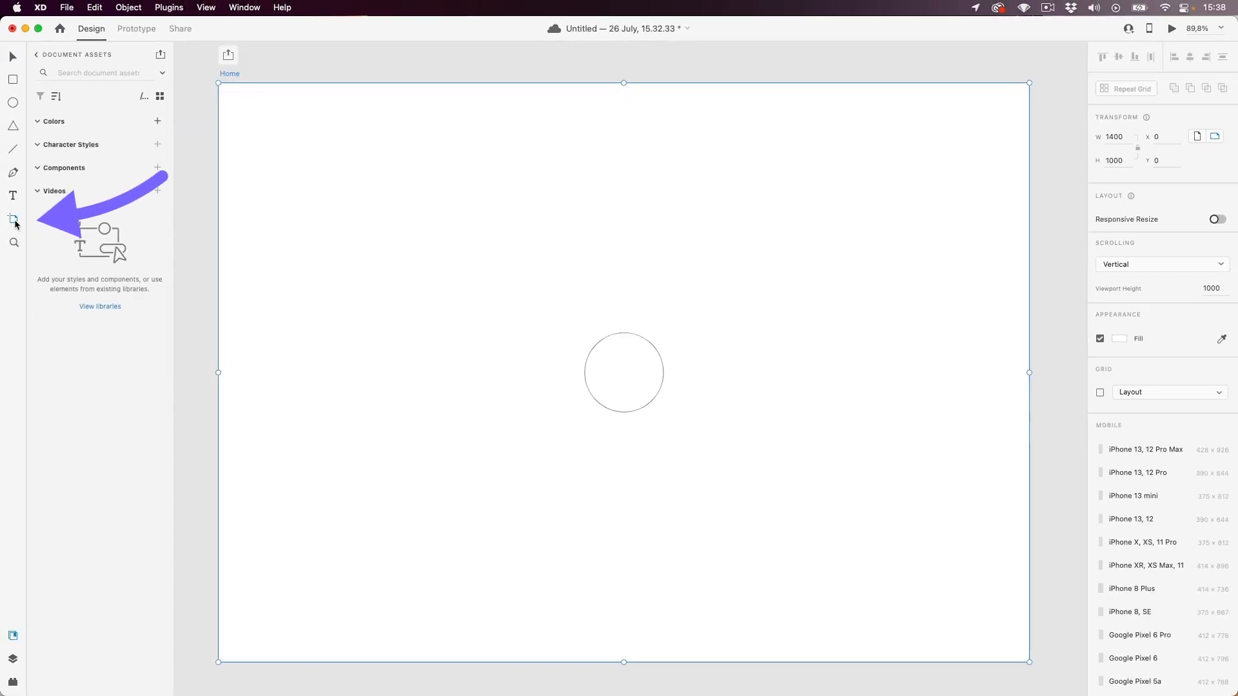
pyautogui.scroll(-10, 1173, 526)
pyautogui.scroll(-5, 1172, 526)
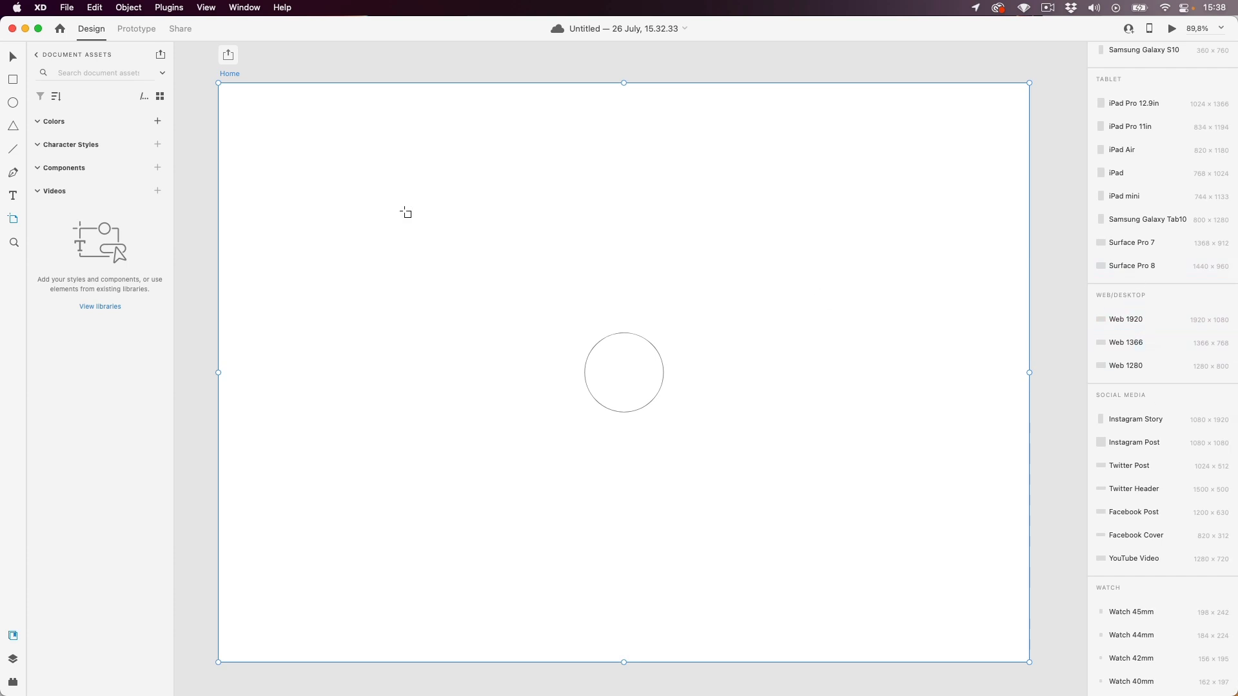
pyautogui.click(12, 57)
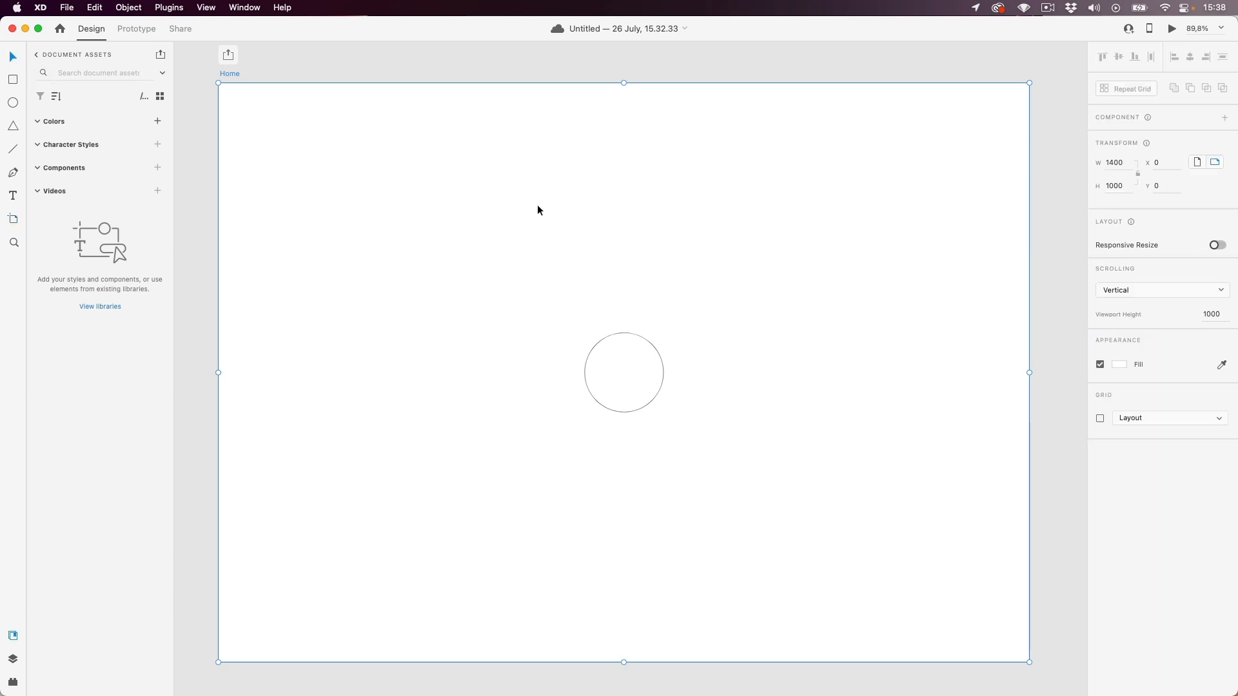
# - Duplicate the Home artboard beside the original and rename the copy About
pyautogui.scroll(-5, 538, 209)
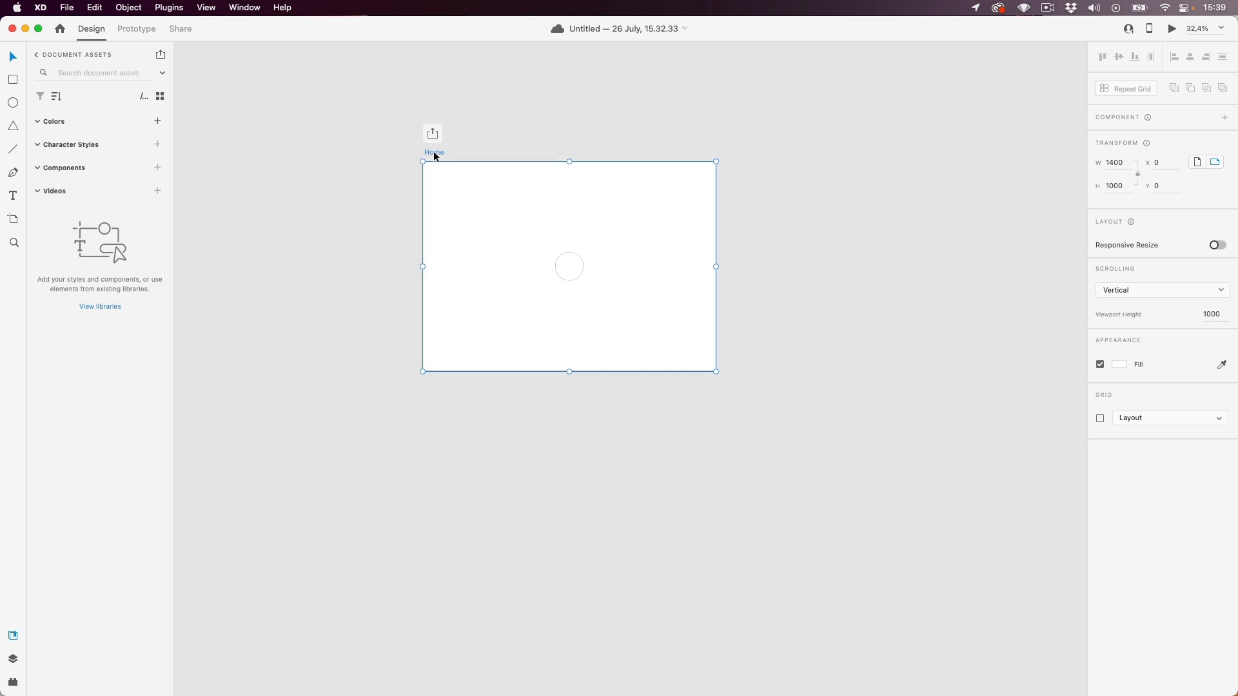
pyautogui.moveTo(433, 153); pyautogui.dragTo(743, 158)
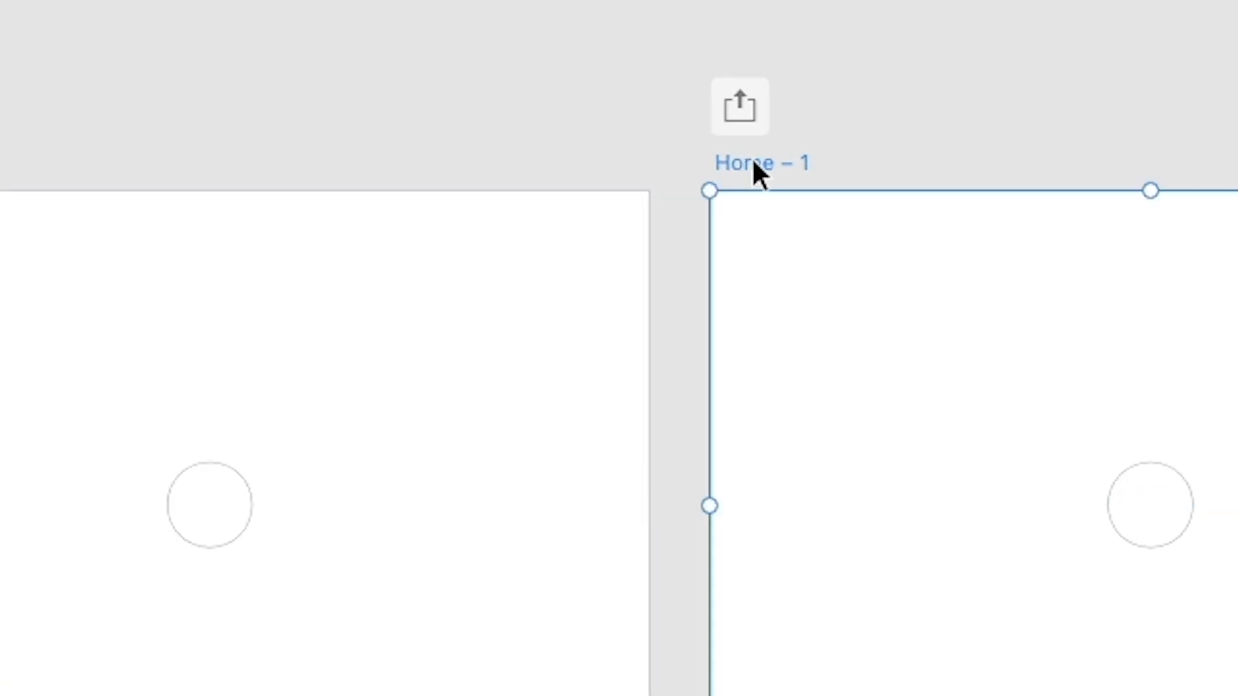
pyautogui.doubleClick(756, 162)
pyautogui.write('About')
pyautogui.press('Return')
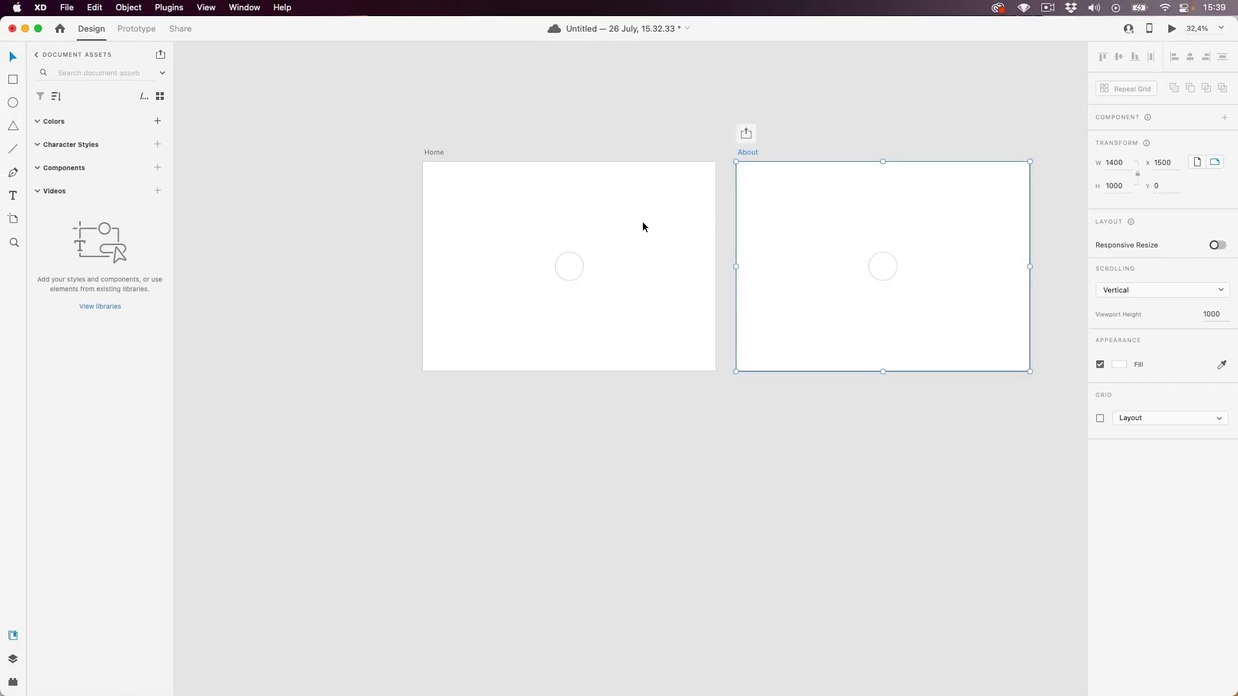
# - Add a 390 × 844 artboard using the iPhone 13, 12 Pro preset
pyautogui.hscroll(5, 642, 227)
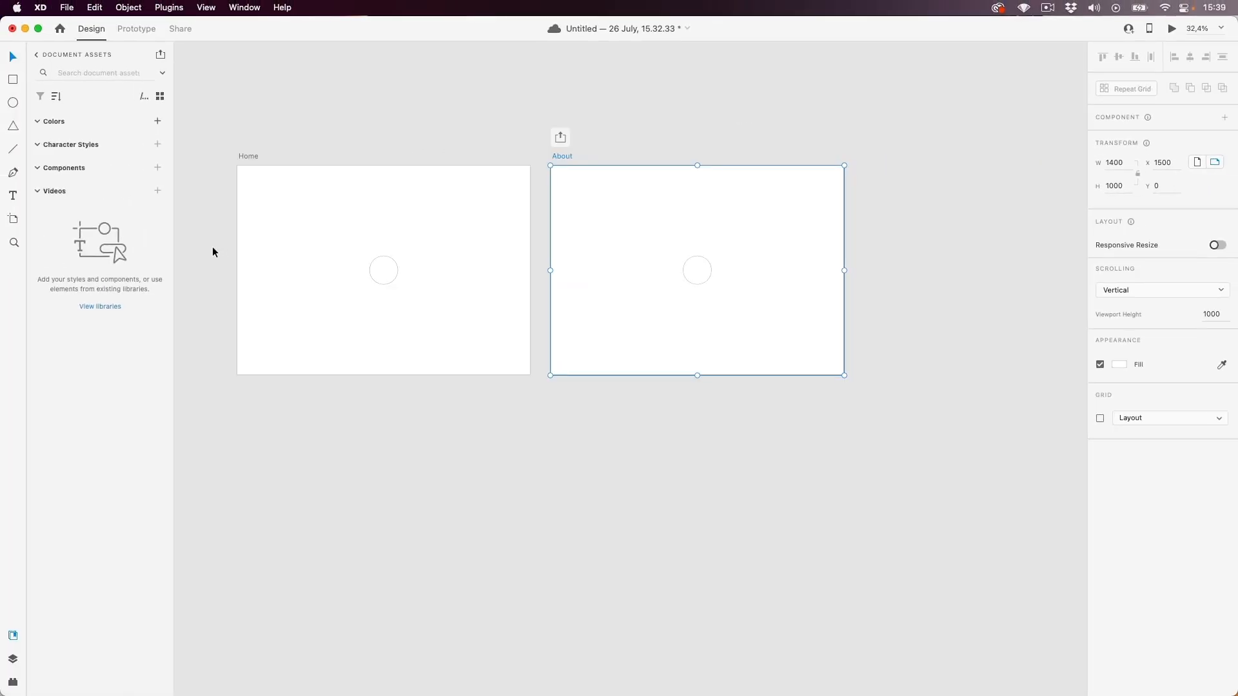
pyautogui.click(13, 221)
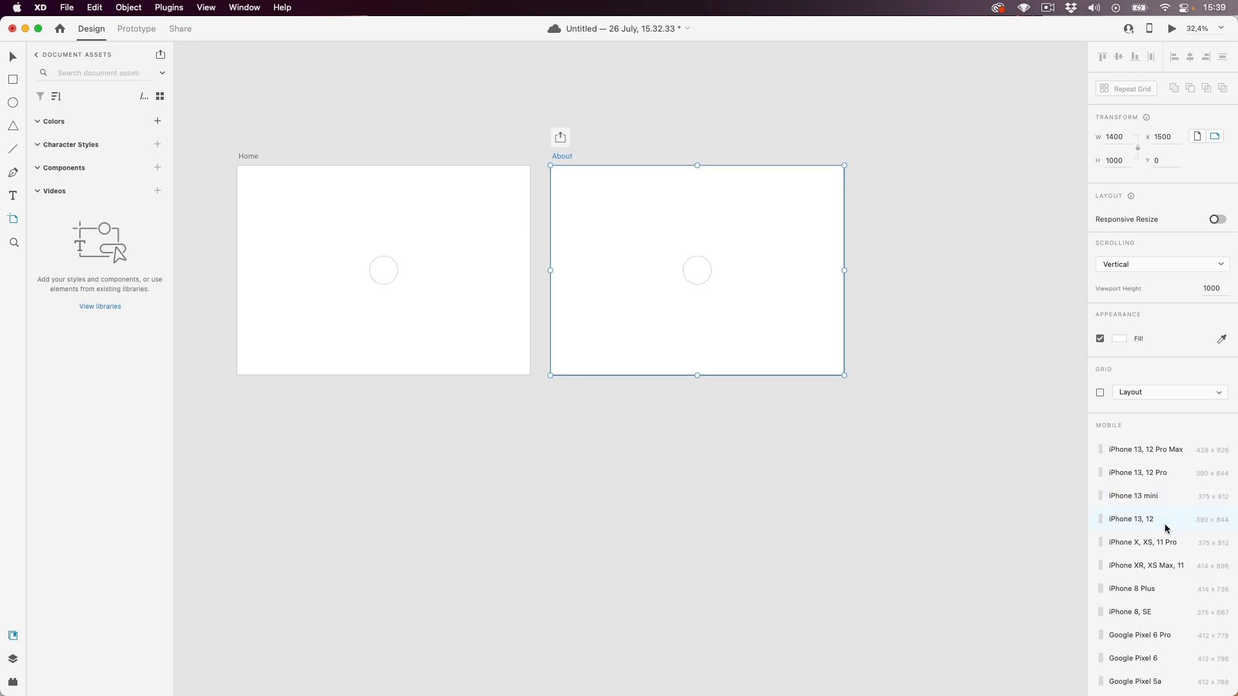
pyautogui.click(1173, 473)
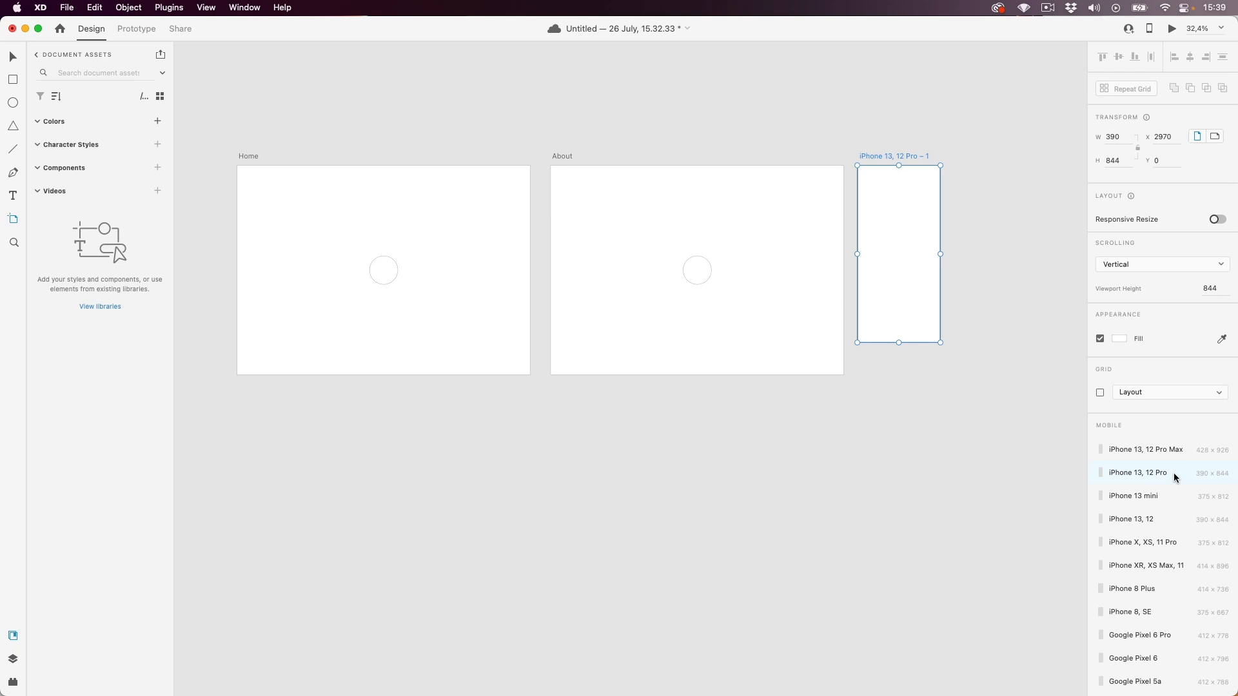
pyautogui.press('Escape')
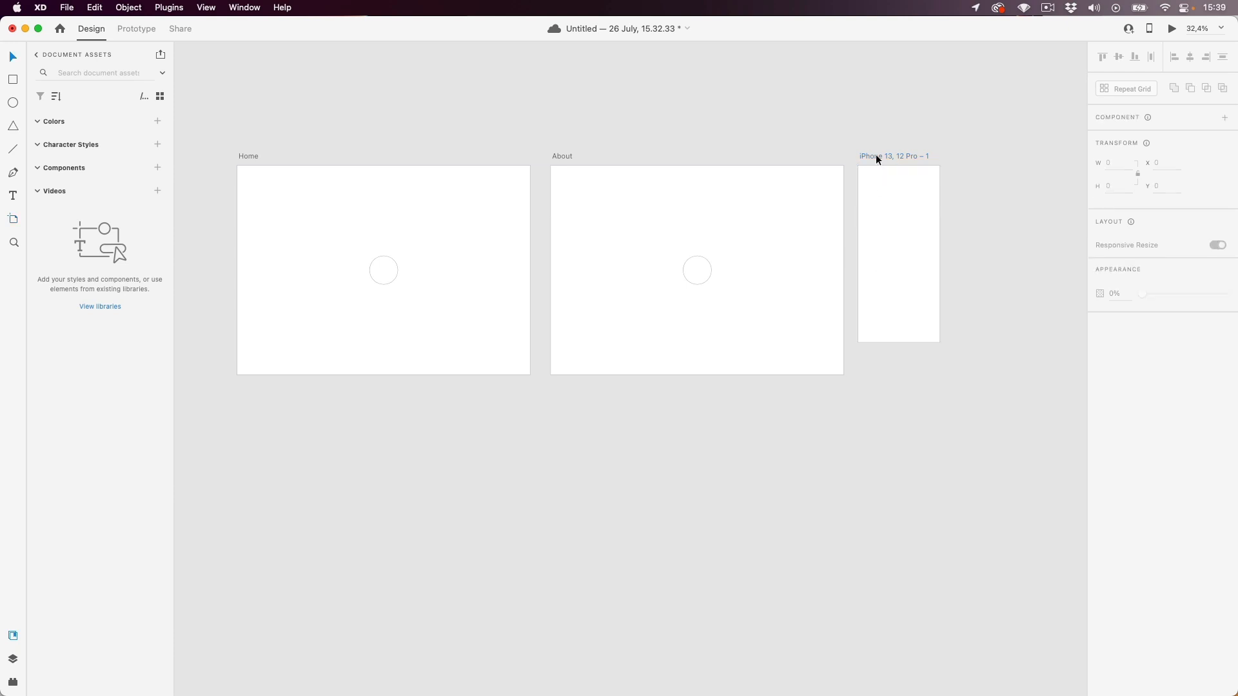
# - Delete the iPhone 13, 12 Pro artboard and the About artboard
pyautogui.click(881, 155)
pyautogui.press('Escape')
pyautogui.click(889, 154)
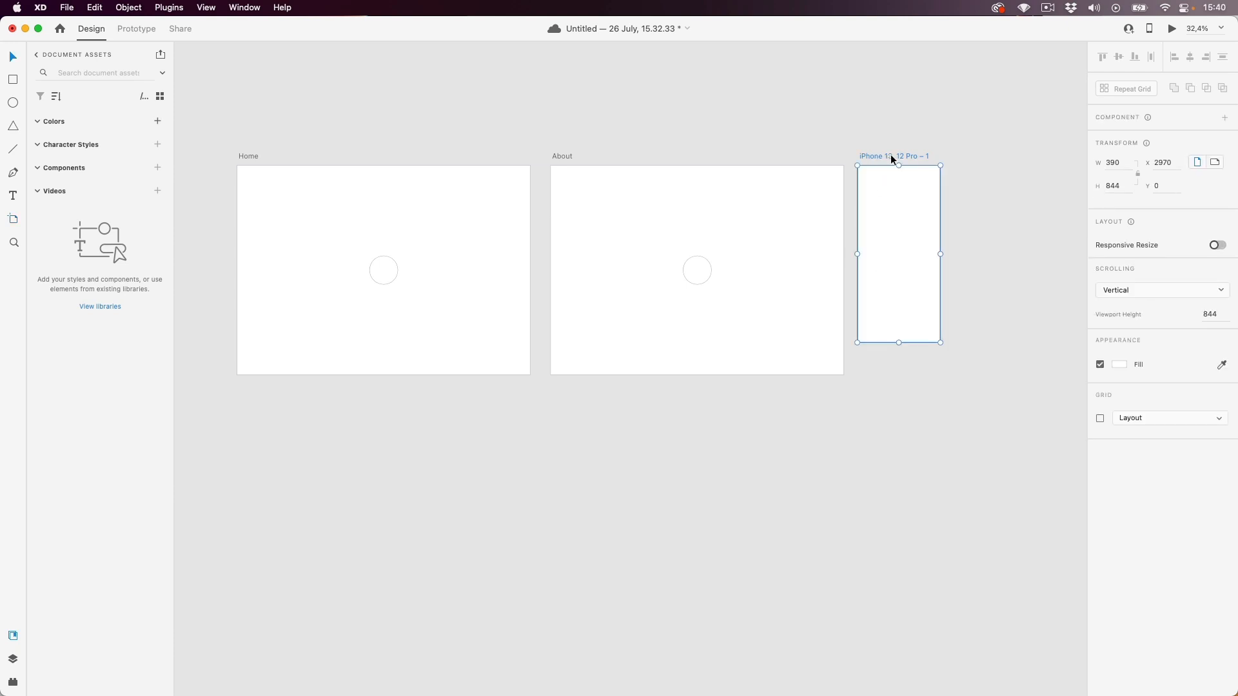
pyautogui.press('Delete')
pyautogui.click(566, 156)
pyautogui.press('BackSpace')
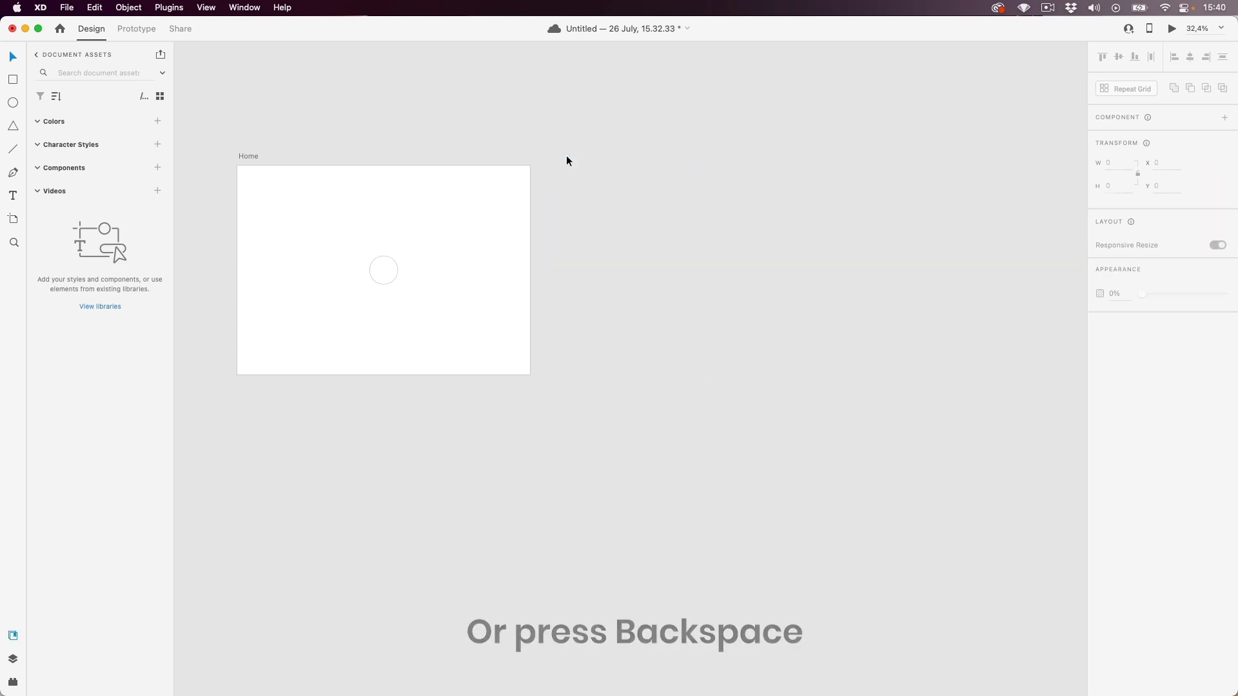
# - Delete the circle from the Home artboard
pyautogui.click(383, 270)
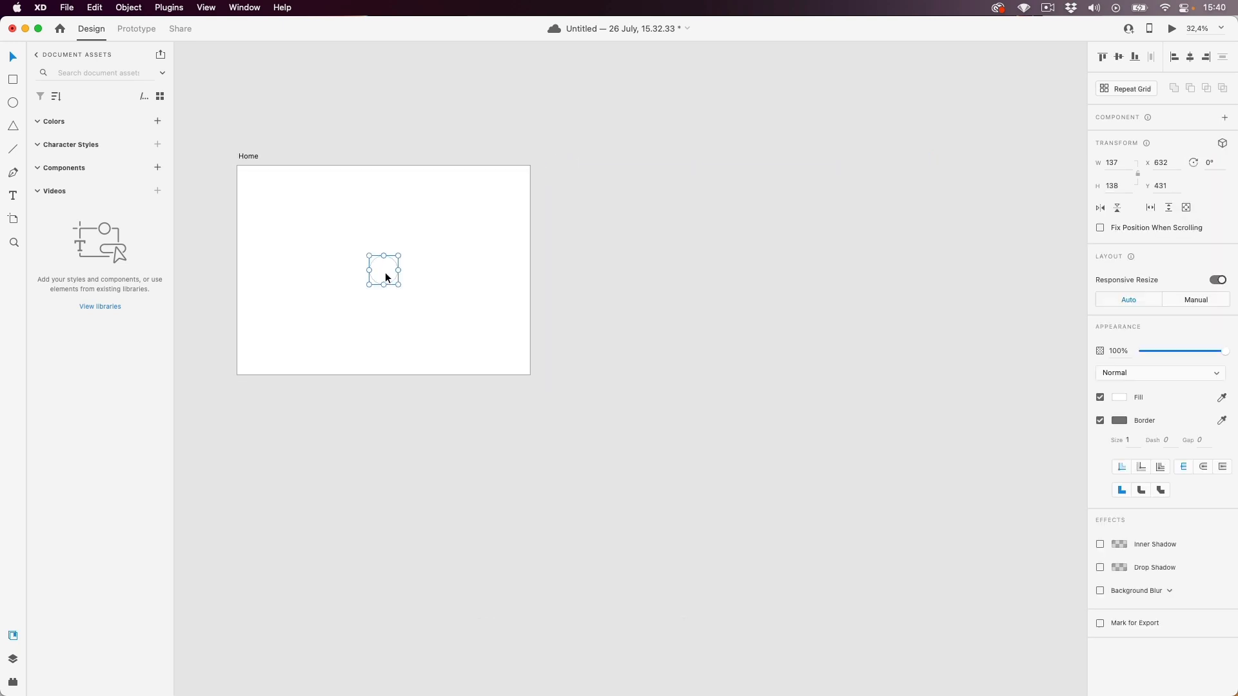
pyautogui.press('Escape')
pyautogui.press('super+0')
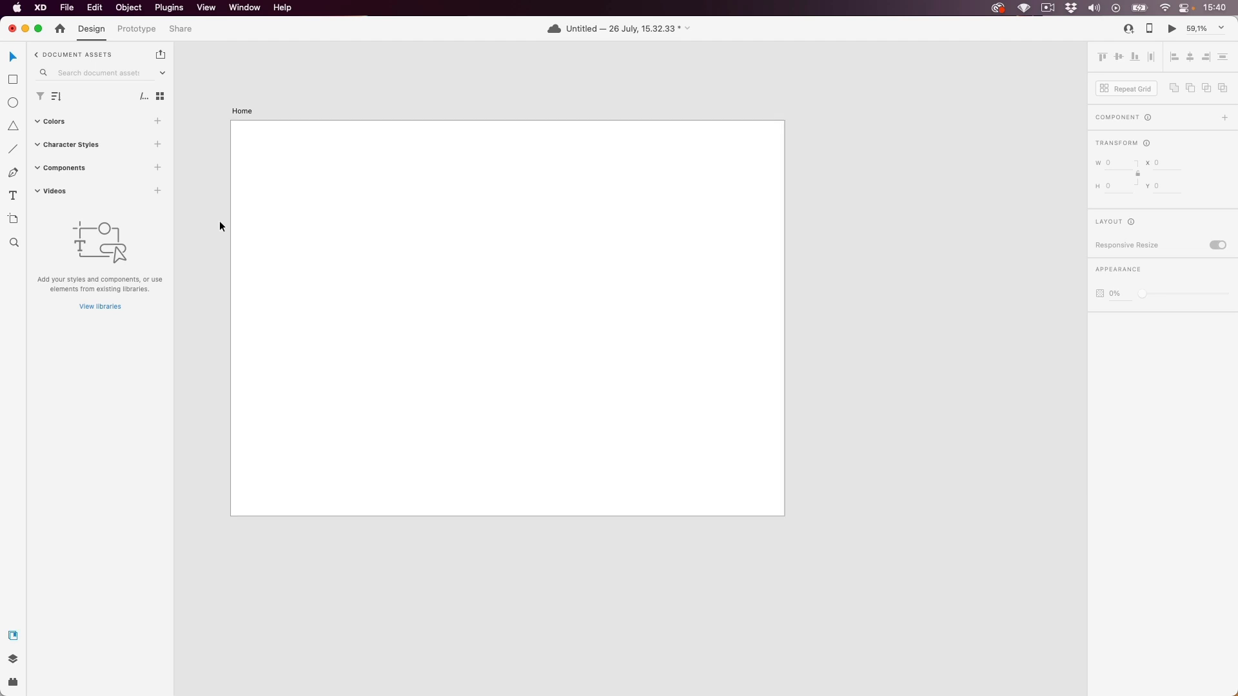
# - Turn on the layout grid of the Home artboard and set its column width to 75
pyautogui.click(818, 293)
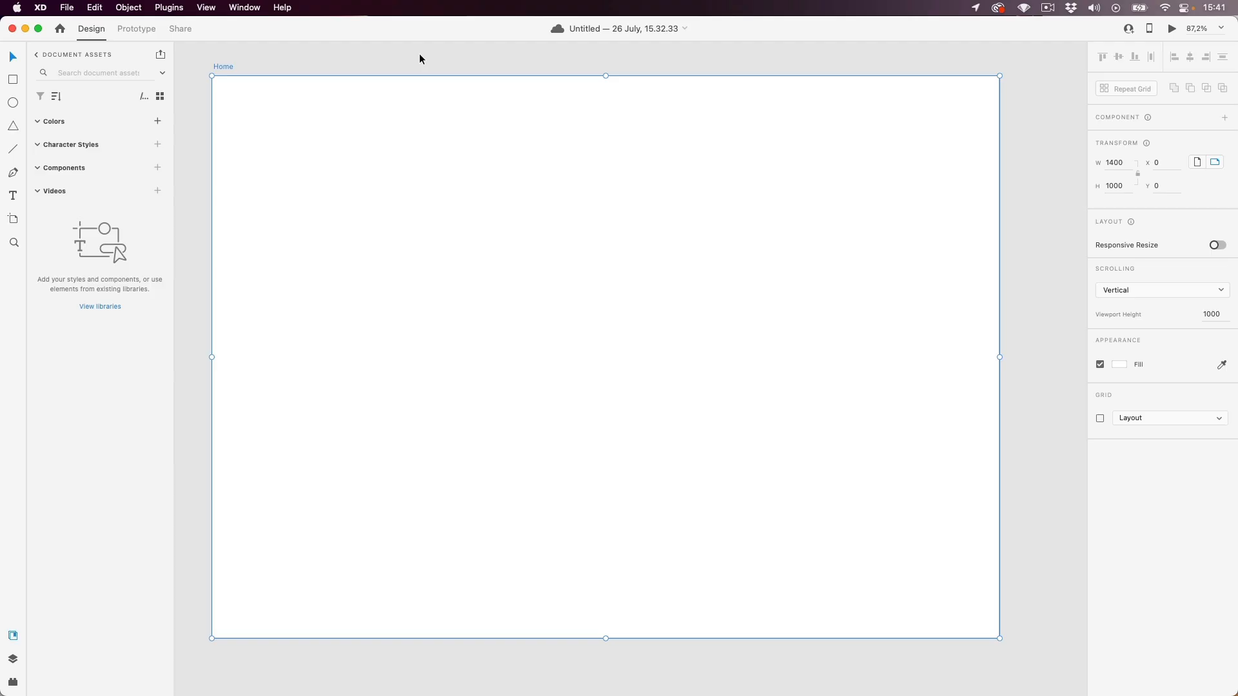
pyautogui.click(1100, 419)
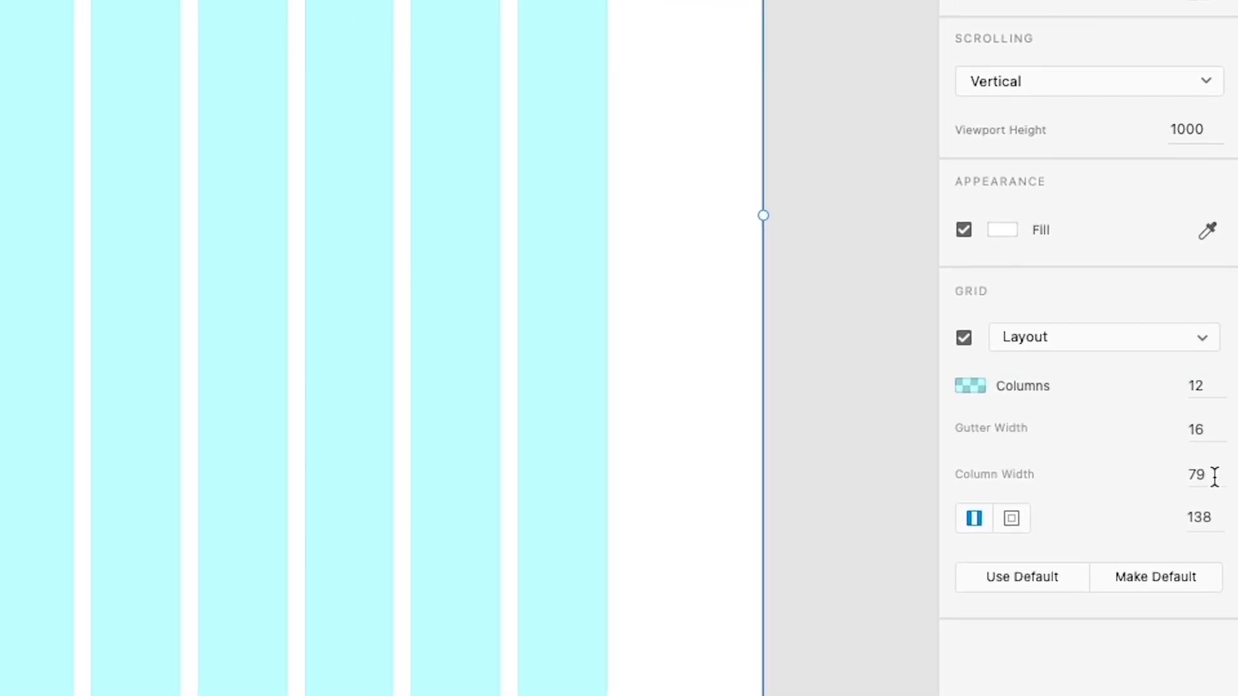
pyautogui.click(1222, 487)
pyautogui.write('75')
pyautogui.press('Return')
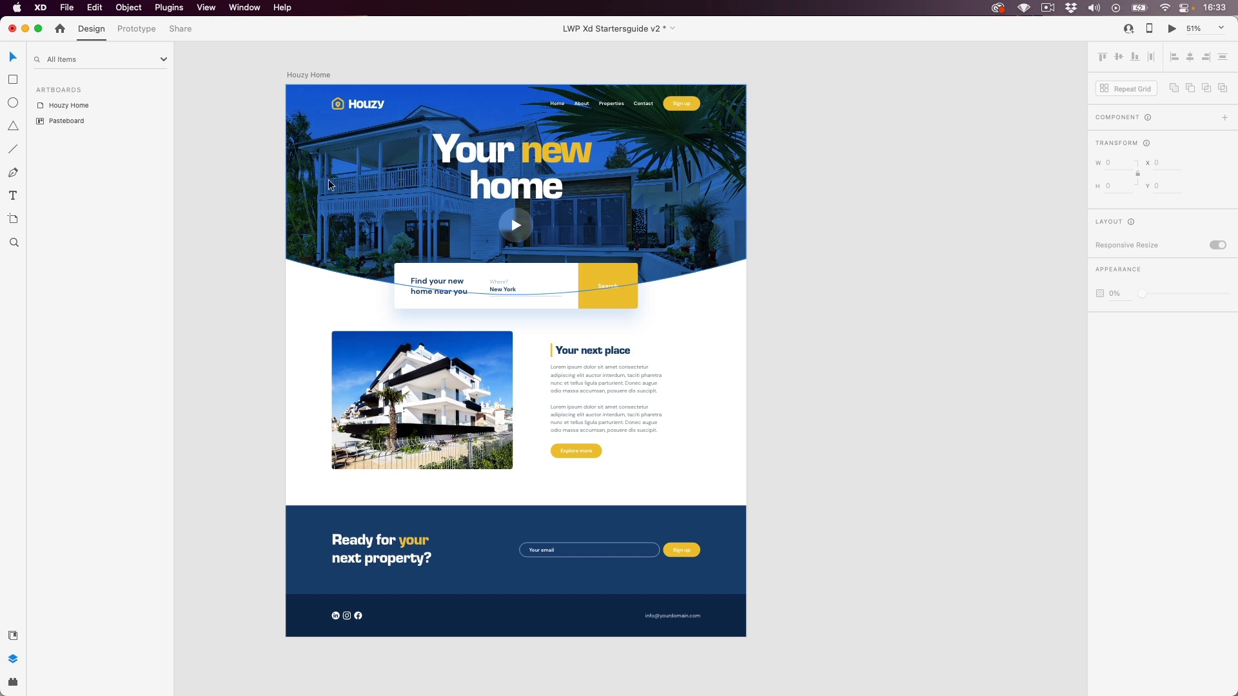
# - Examine the header, content, sign-up and footer sections of the Houzy Home design in LWP Xd Startersguide v2
pyautogui.moveTo(266, 91); pyautogui.dragTo(748, 295)
pyautogui.click(251, 368)
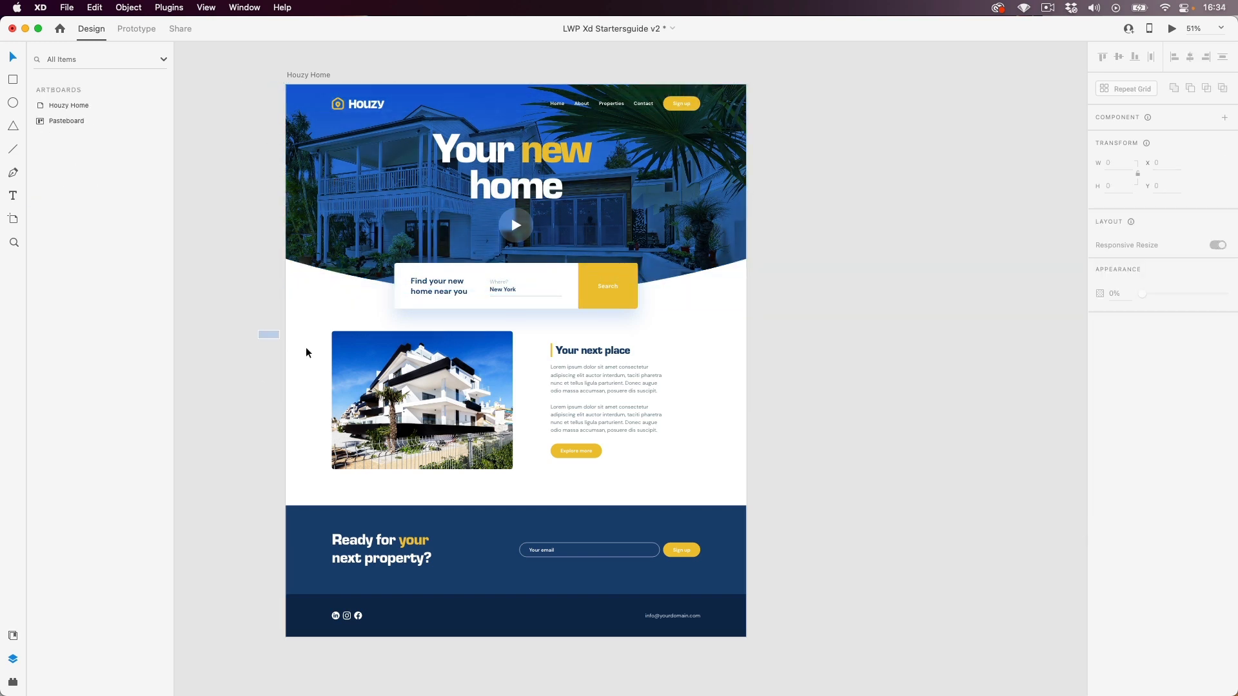
pyautogui.moveTo(306, 352); pyautogui.dragTo(767, 482)
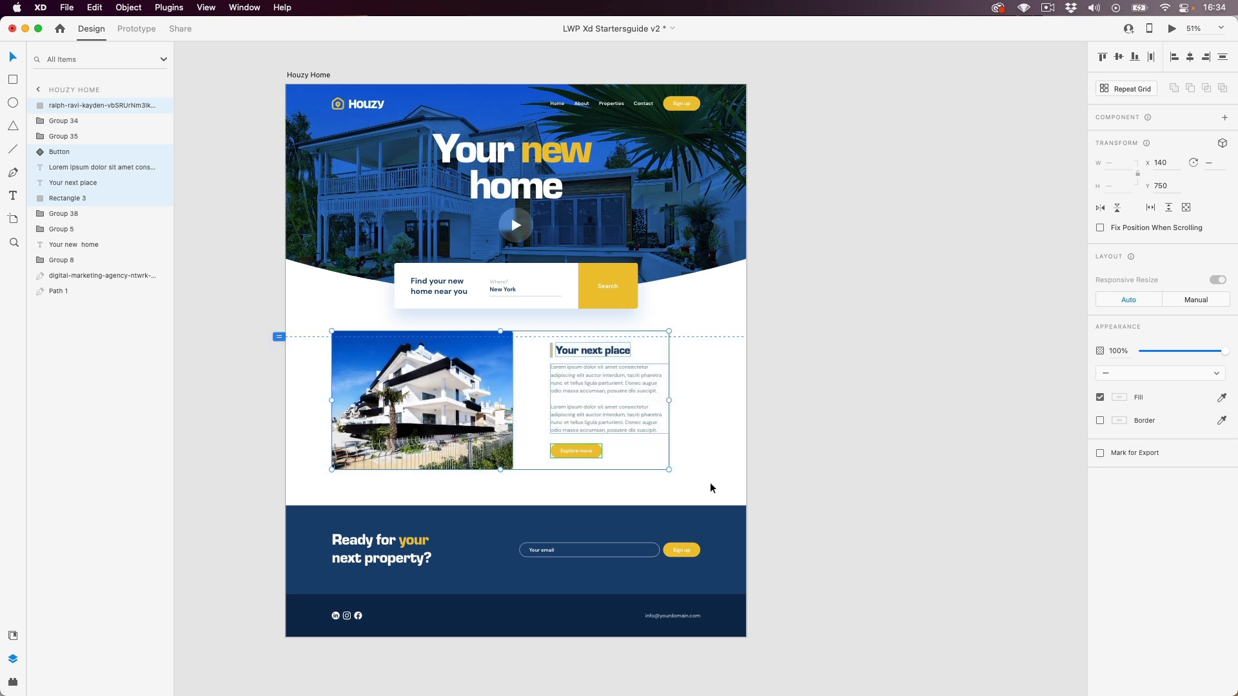
pyautogui.click(472, 558)
pyautogui.click(475, 617)
pyautogui.click(199, 455)
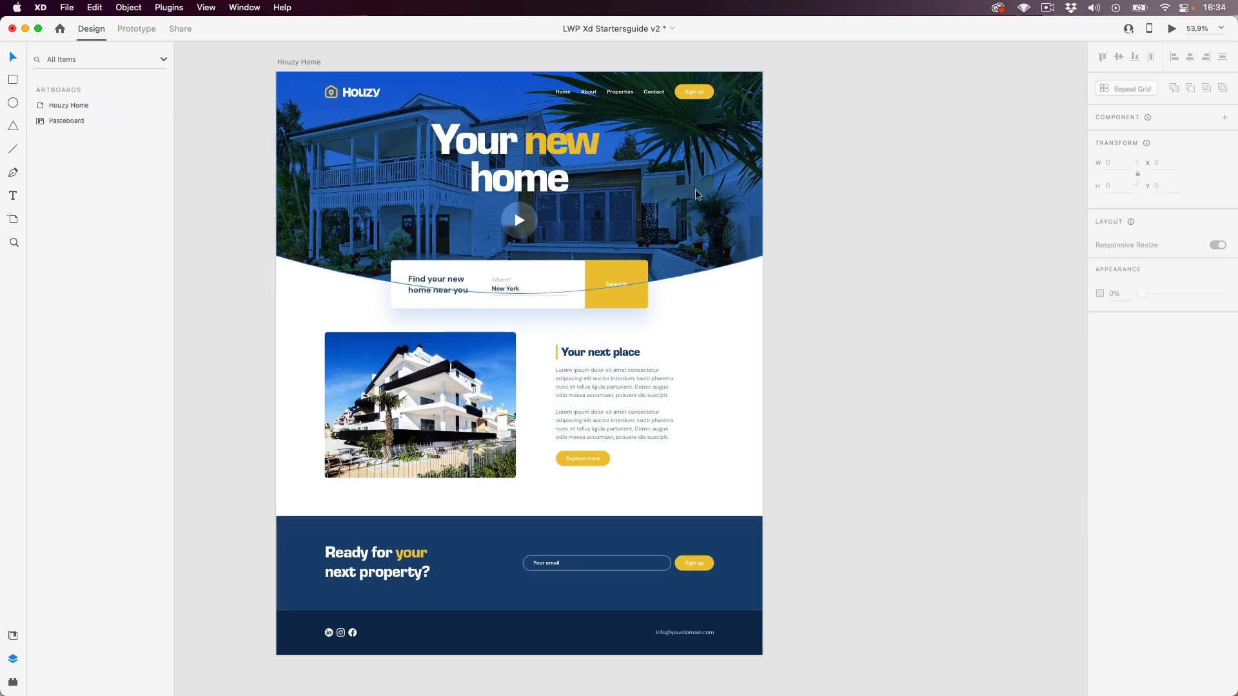
pyautogui.click(687, 201)
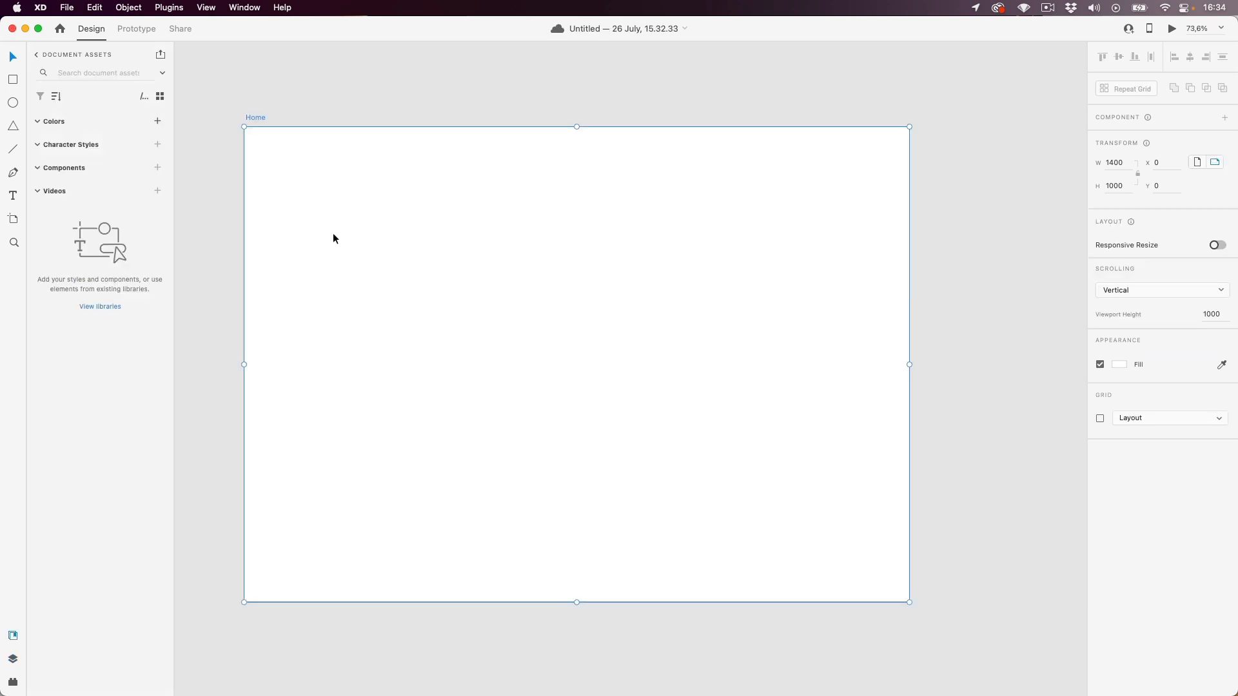
# - Draw a rectangle about 390 high, stretched to the Home artboard's full 1400 width and placed against its upper edge
pyautogui.click(15, 82)
pyautogui.moveTo(259, 158); pyautogui.dragTo(874, 343)
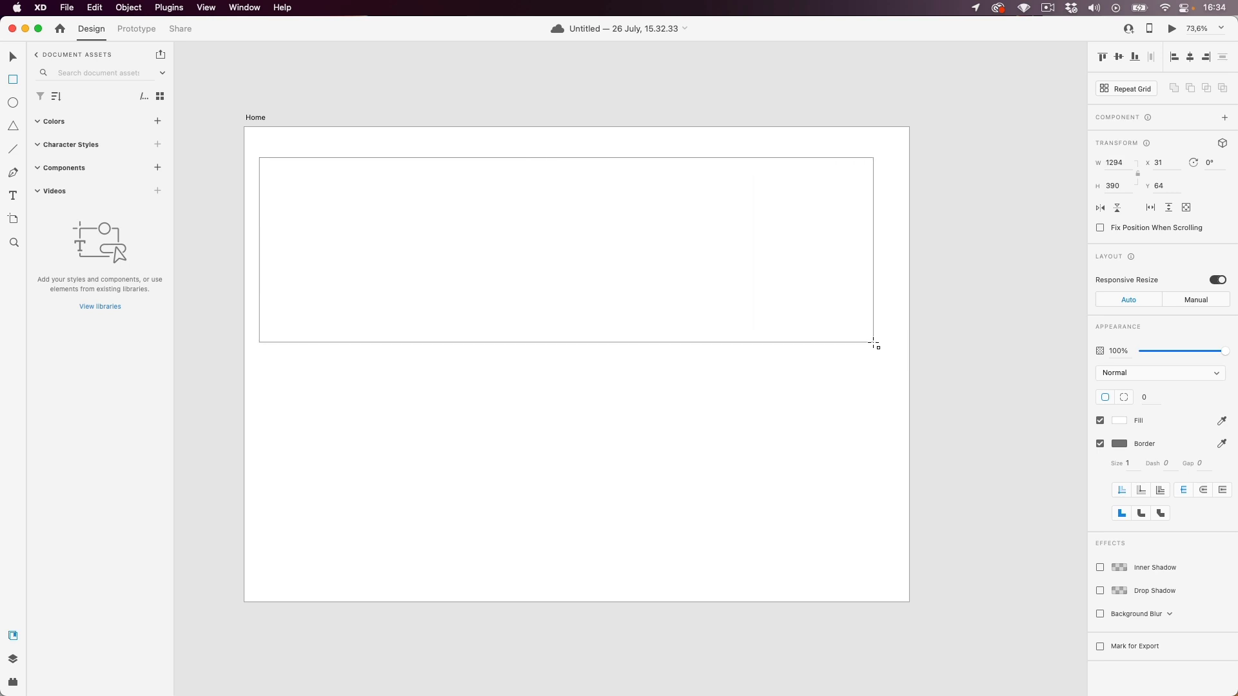
pyautogui.moveTo(259, 251); pyautogui.dragTo(244, 251)
pyautogui.moveTo(876, 251); pyautogui.dragTo(909, 250)
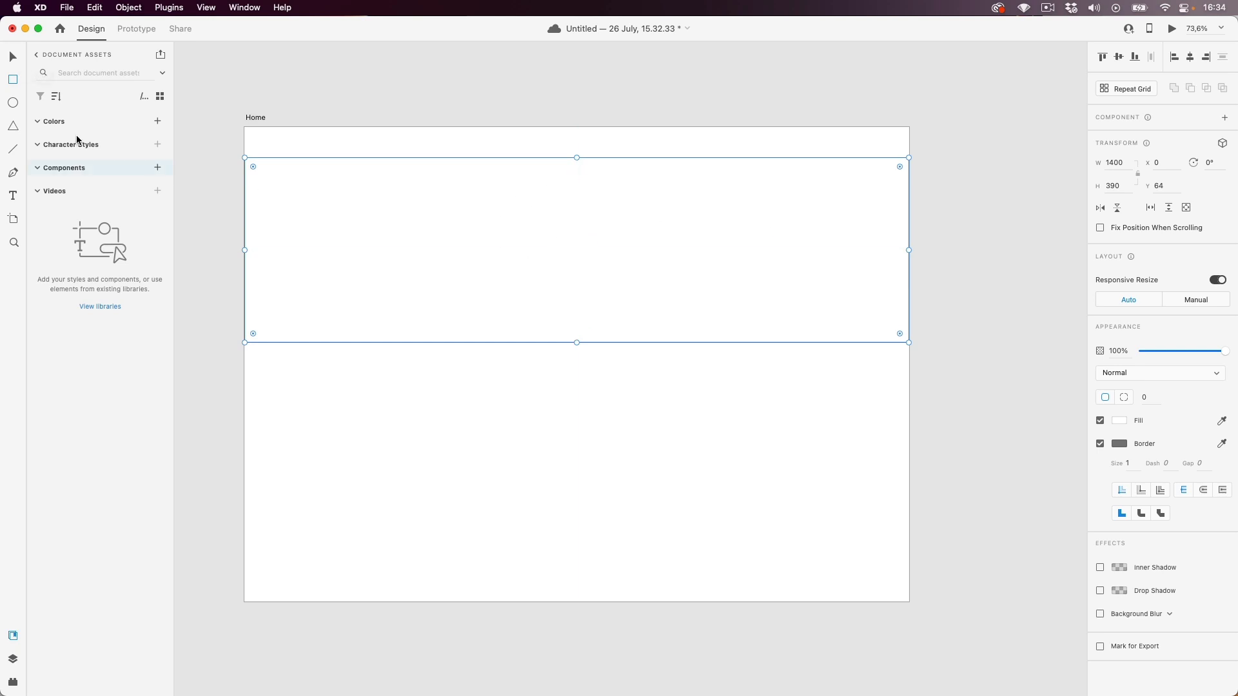
pyautogui.click(13, 57)
pyautogui.moveTo(570, 227)
pyautogui.mouseDown()
pyautogui.moveTo(574, 201)
pyautogui.moveTo(622, 210)
pyautogui.moveTo(660, 172)
pyautogui.mouseUp()
# - Draw a small rectangle about 195 × 142 over the full-width rectangle and undo it
pyautogui.click(11, 80)
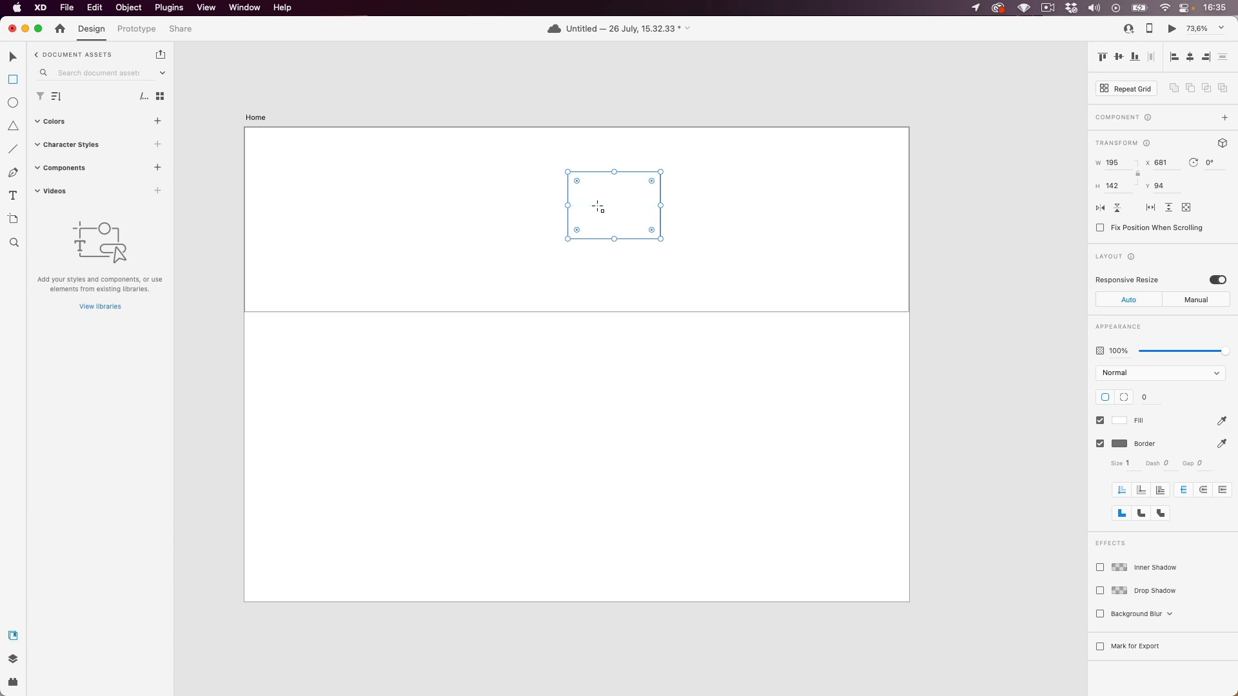
pyautogui.click(101, 6)
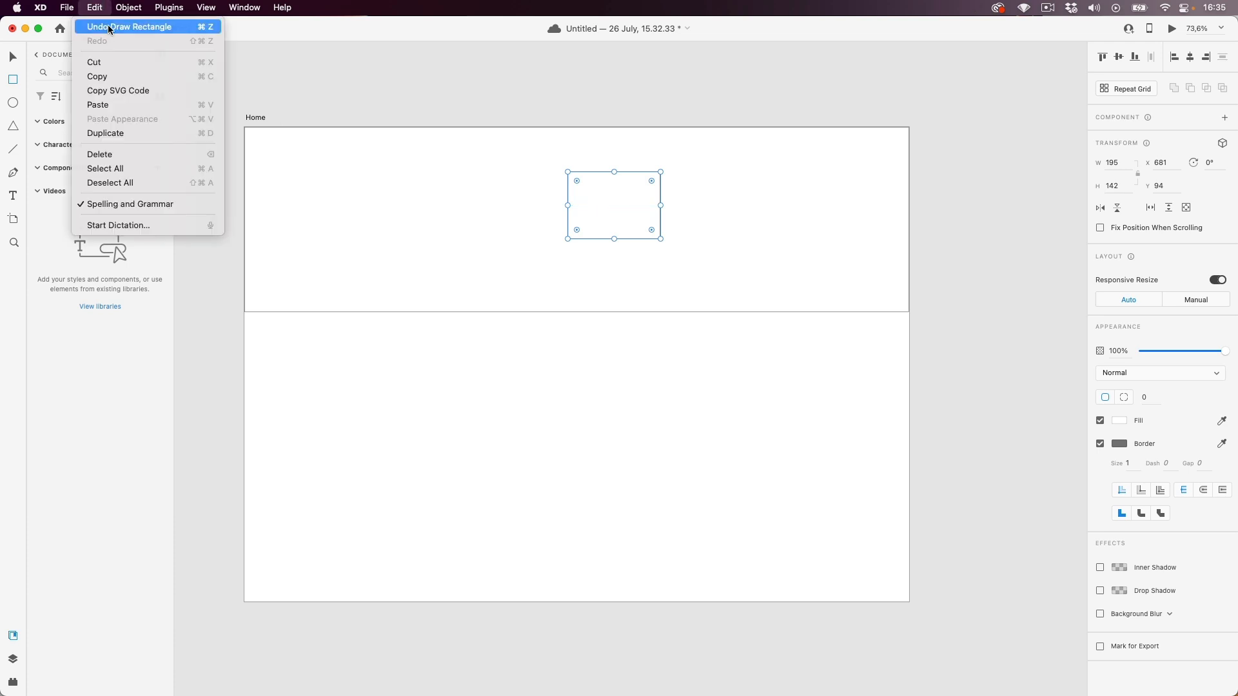
pyautogui.click(109, 30)
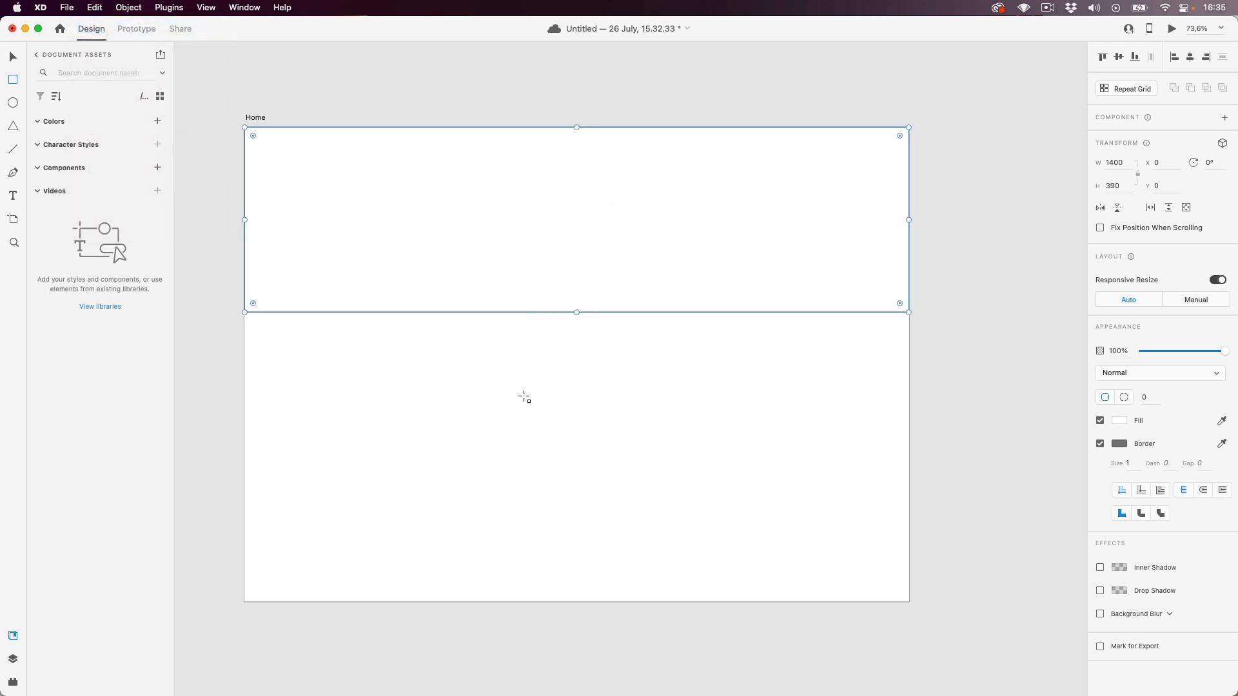
# - Extend the full-width rectangle downward to a height of about 520 and turn off its border
pyautogui.moveTo(578, 312); pyautogui.dragTo(578, 373)
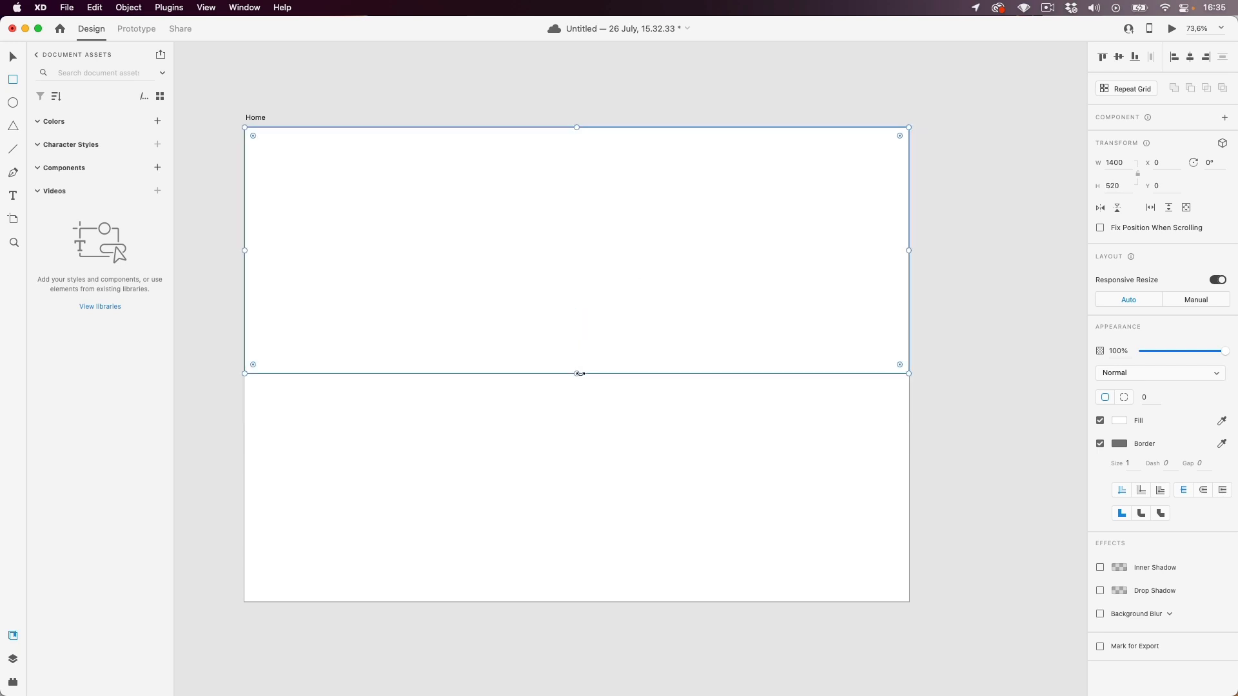
pyautogui.click(1100, 444)
pyautogui.click(1100, 444)
pyautogui.click(1100, 444)
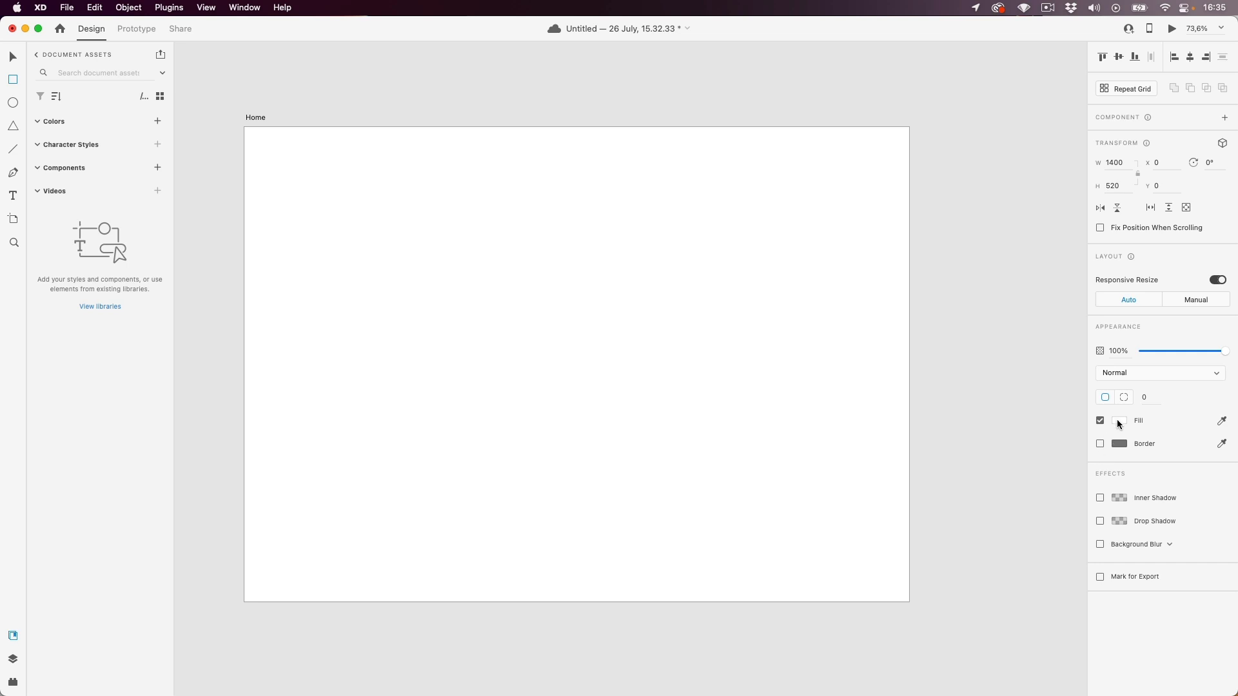
# - Fill the full-width rectangle with the solid blue #1B4D91
pyautogui.click(1120, 421)
pyautogui.moveTo(978, 365); pyautogui.dragTo(954, 373)
pyautogui.click(1076, 400)
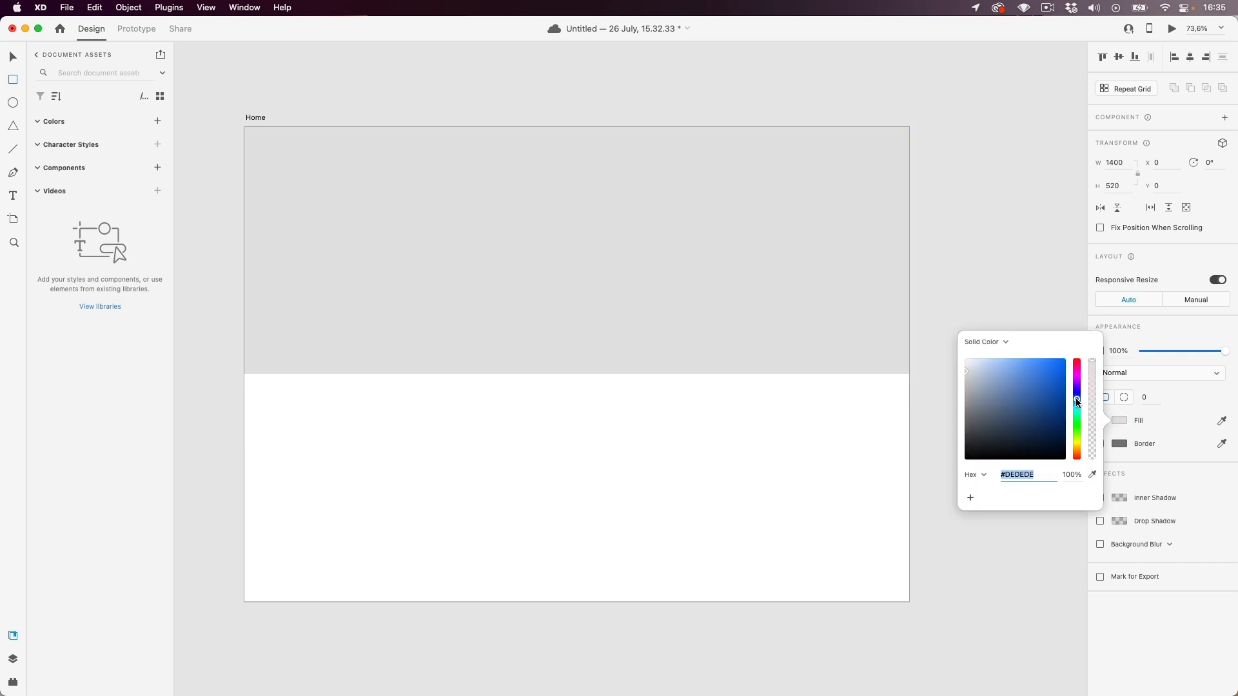
pyautogui.moveTo(1041, 395); pyautogui.dragTo(1047, 404)
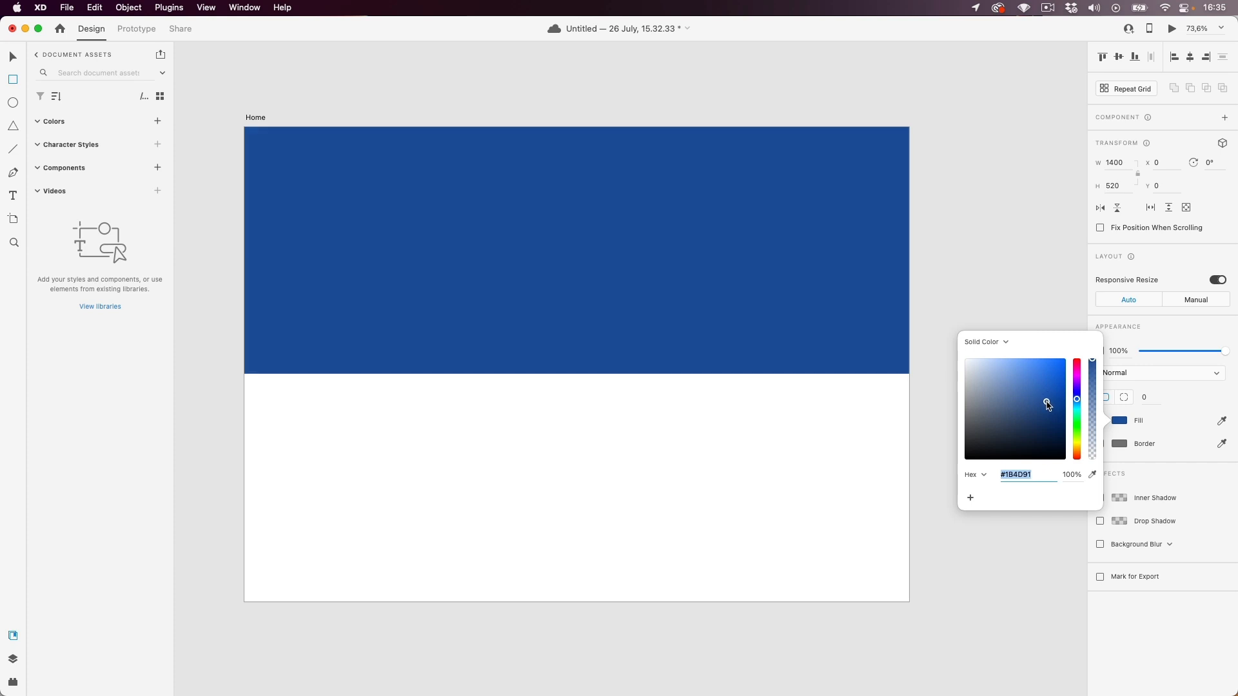
pyautogui.click(942, 332)
pyautogui.click(942, 332)
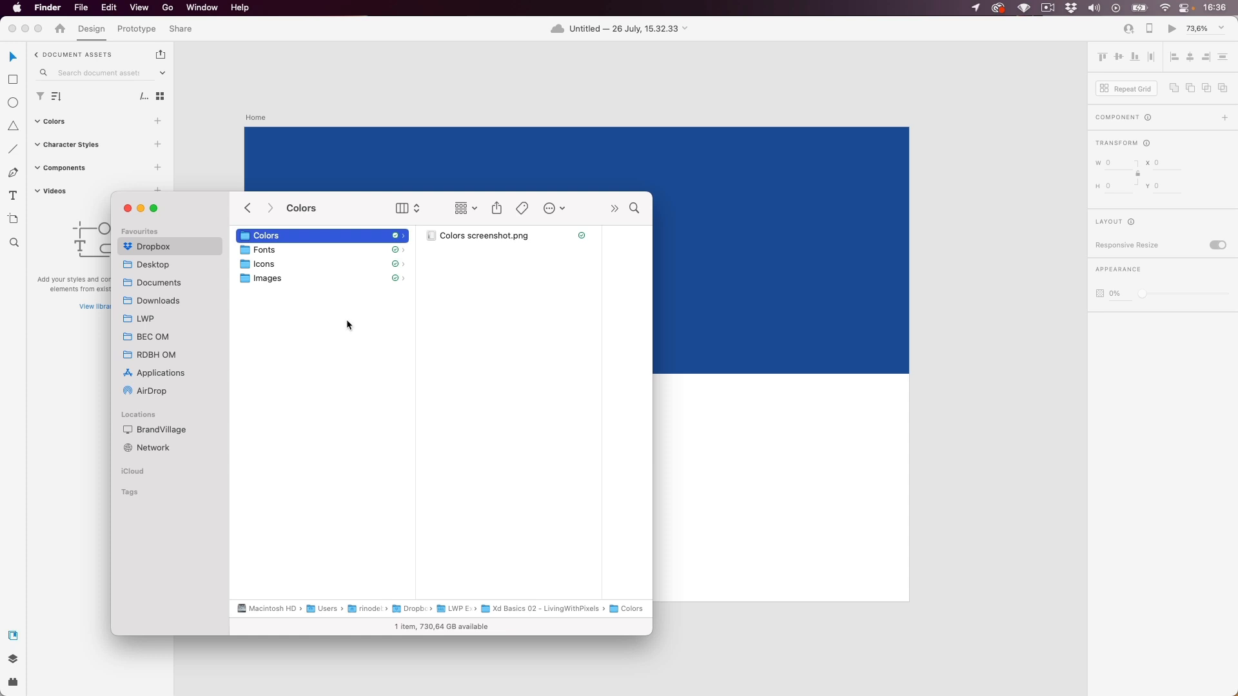
# - Import Colors screenshot.png from the Finder's Colors folder and place it beside the Home artboard at X 1435, Y 0
pyautogui.click(482, 235)
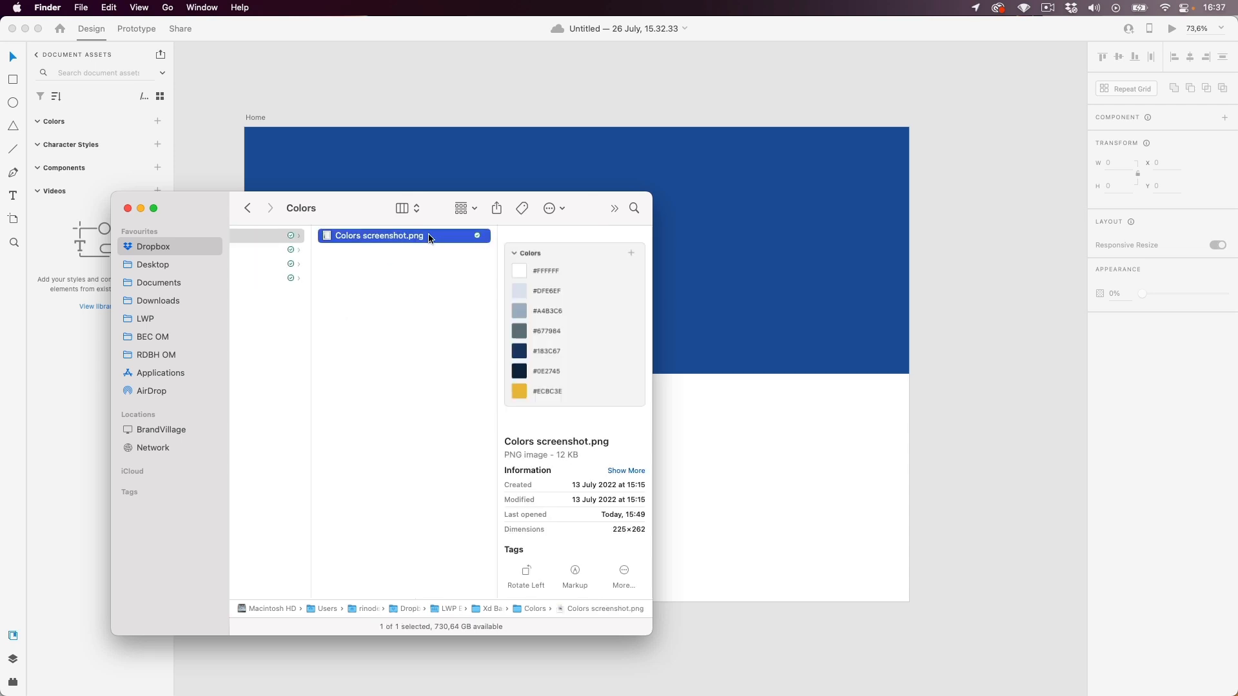
pyautogui.moveTo(429, 239); pyautogui.dragTo(983, 283)
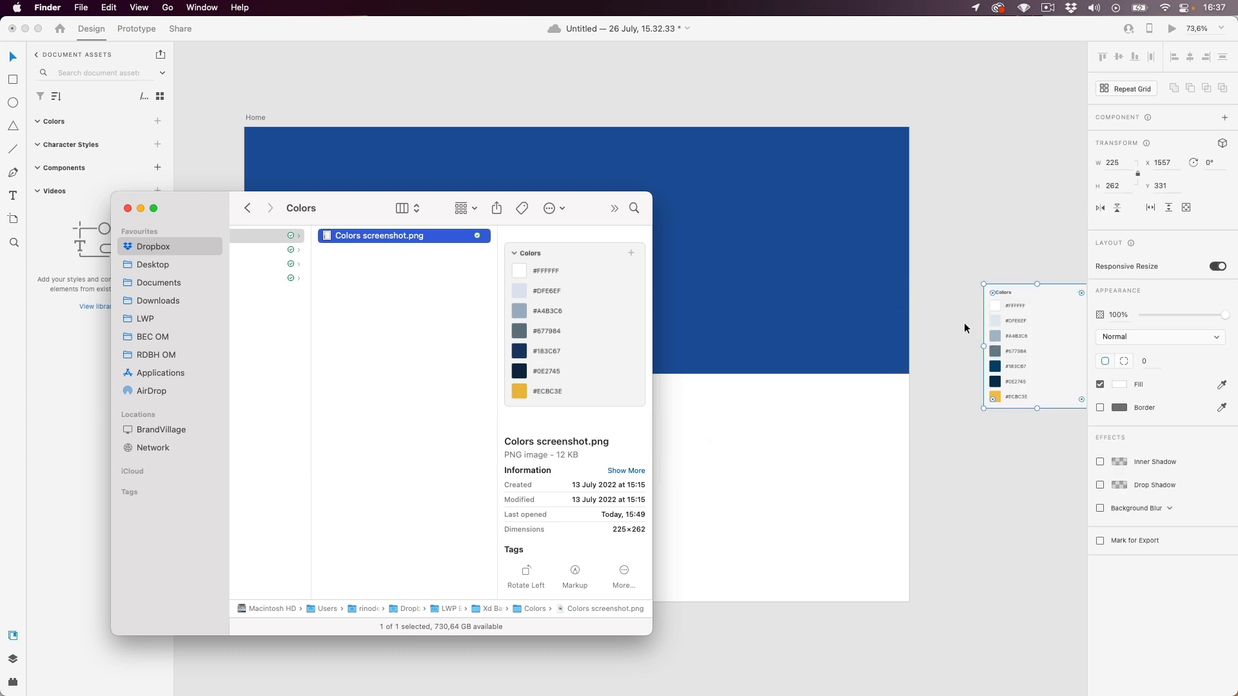
pyautogui.click(1035, 338)
pyautogui.moveTo(1035, 338); pyautogui.dragTo(974, 207)
pyautogui.moveTo(973, 191); pyautogui.dragTo(975, 196)
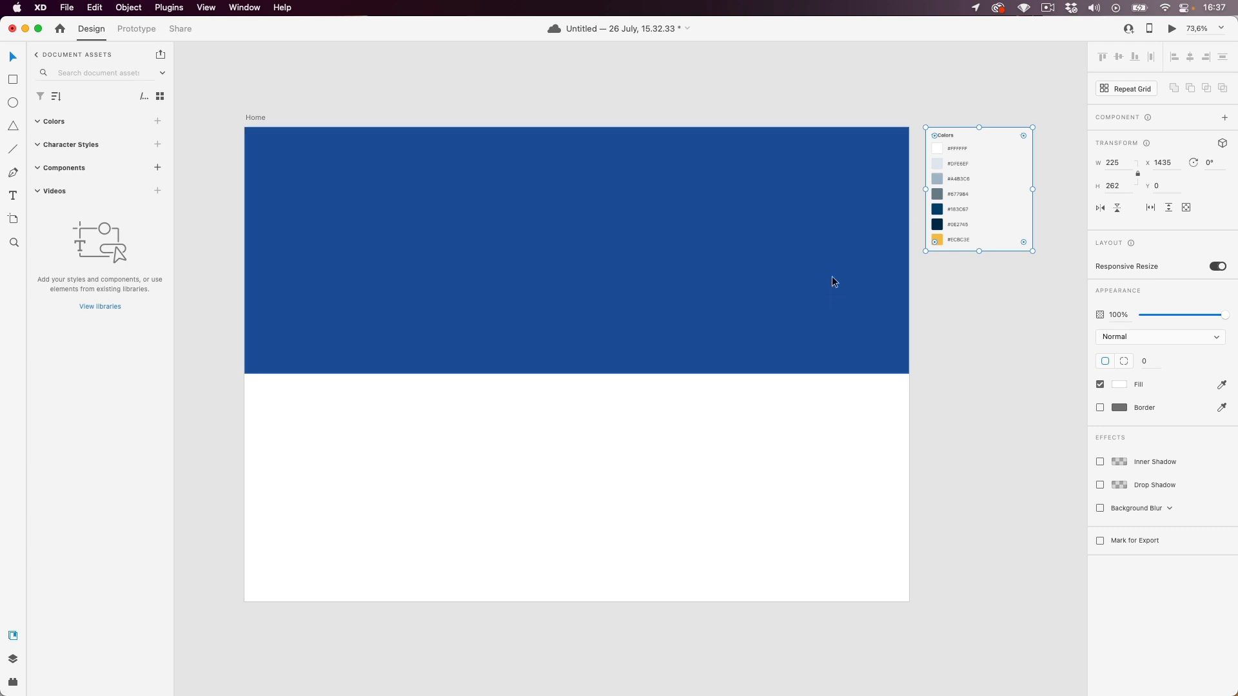
# - Fill the full-width hero rectangle with the dark blue sampled from the #183C67 swatch in the imported palette image
pyautogui.click(846, 256)
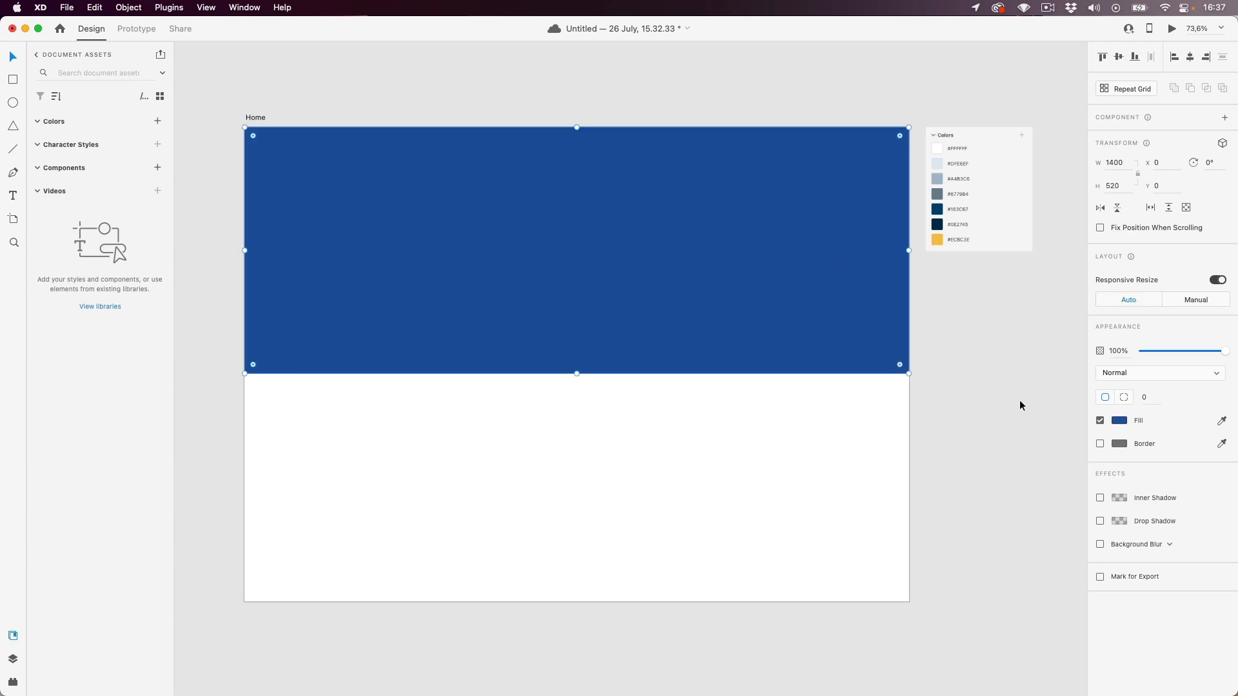
pyautogui.scroll(3, 989, 207)
pyautogui.scroll(5, 930, 212)
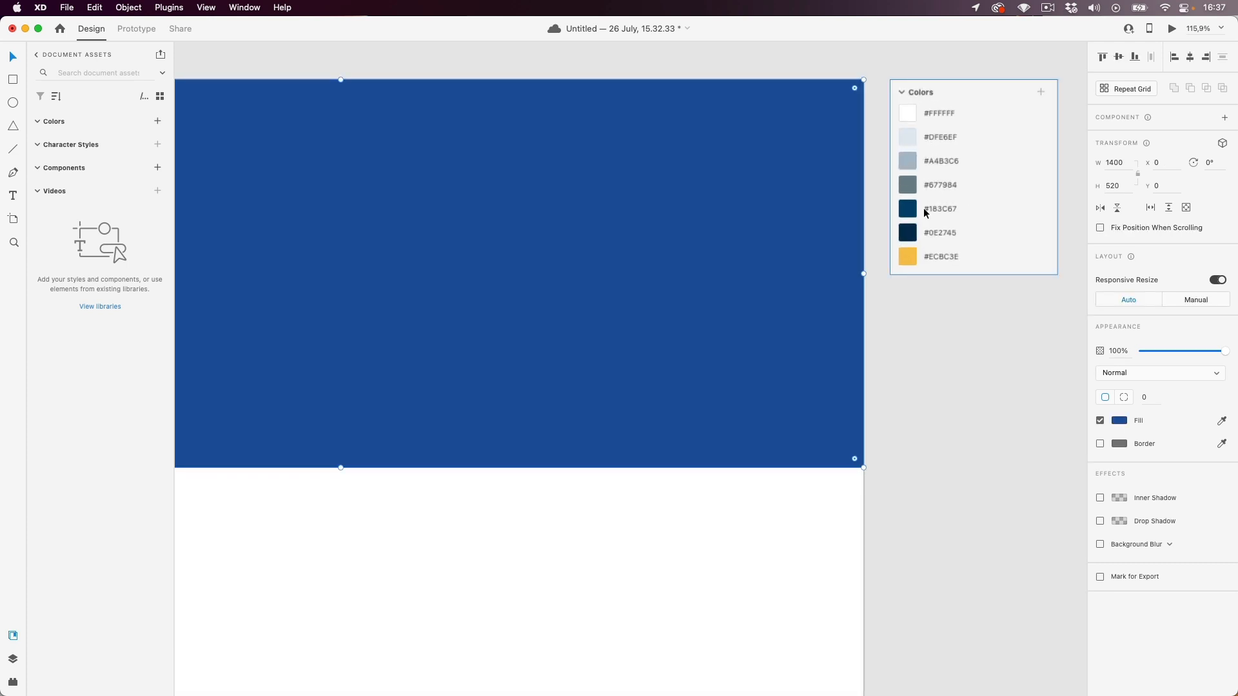
pyautogui.hscroll(2, 925, 209)
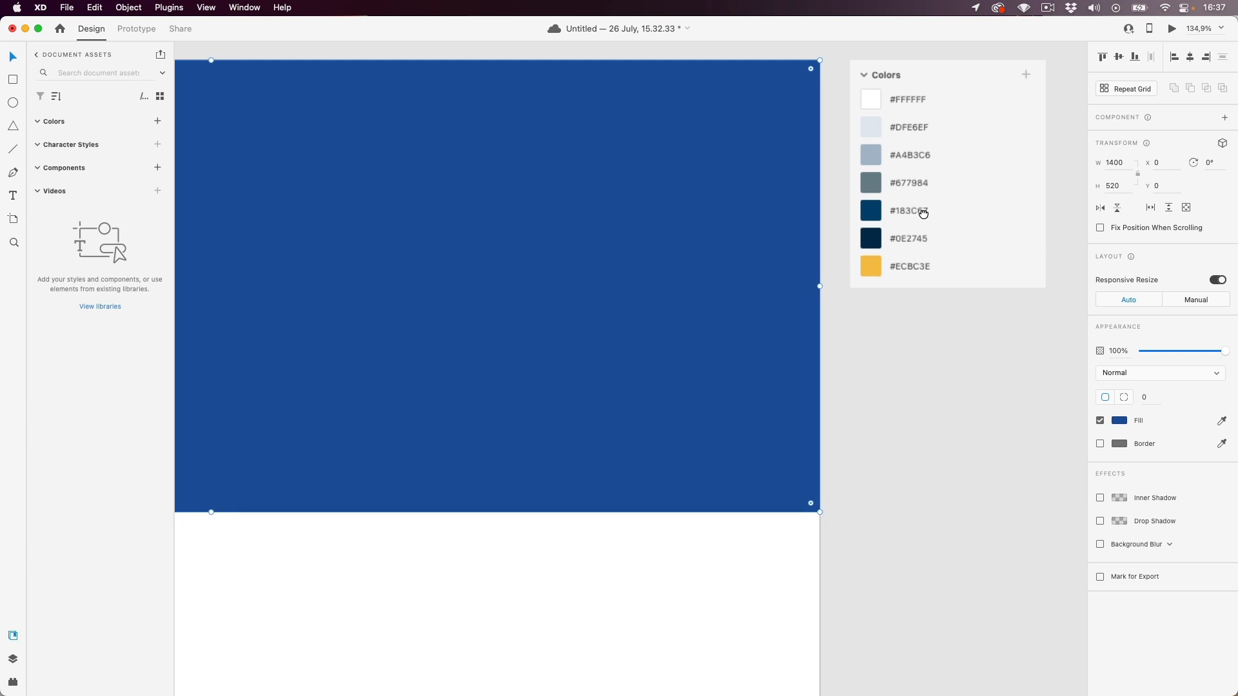
pyautogui.click(1119, 421)
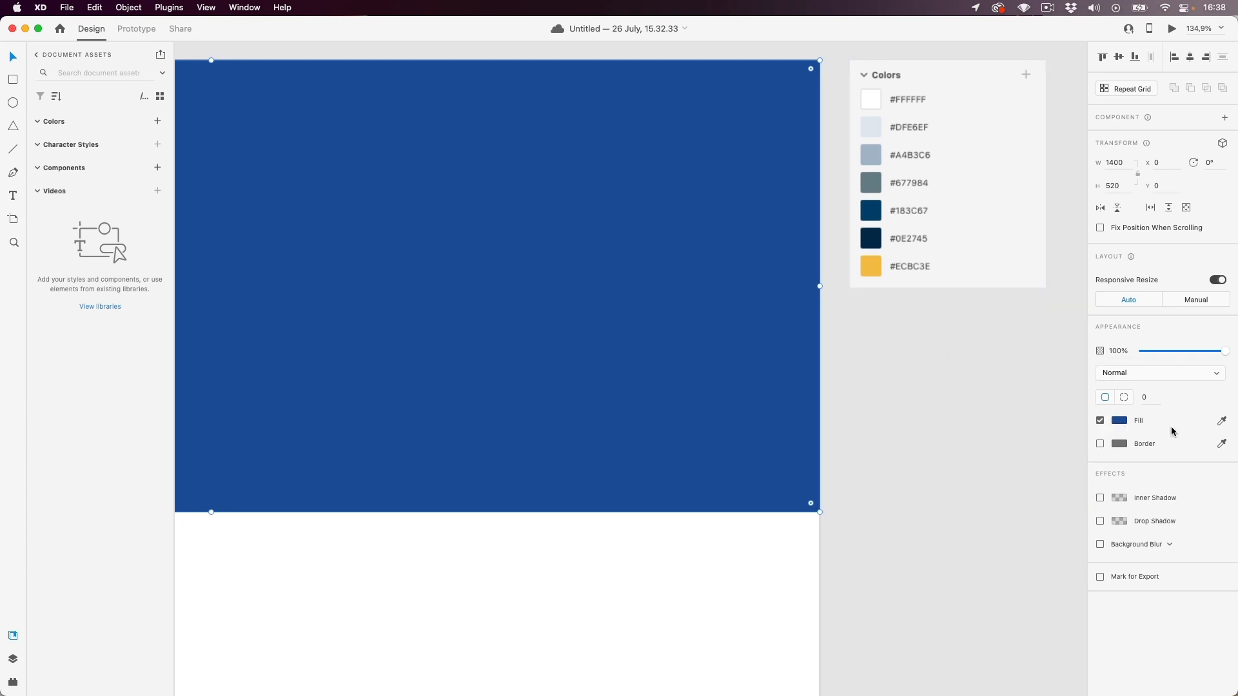
pyautogui.click(1222, 423)
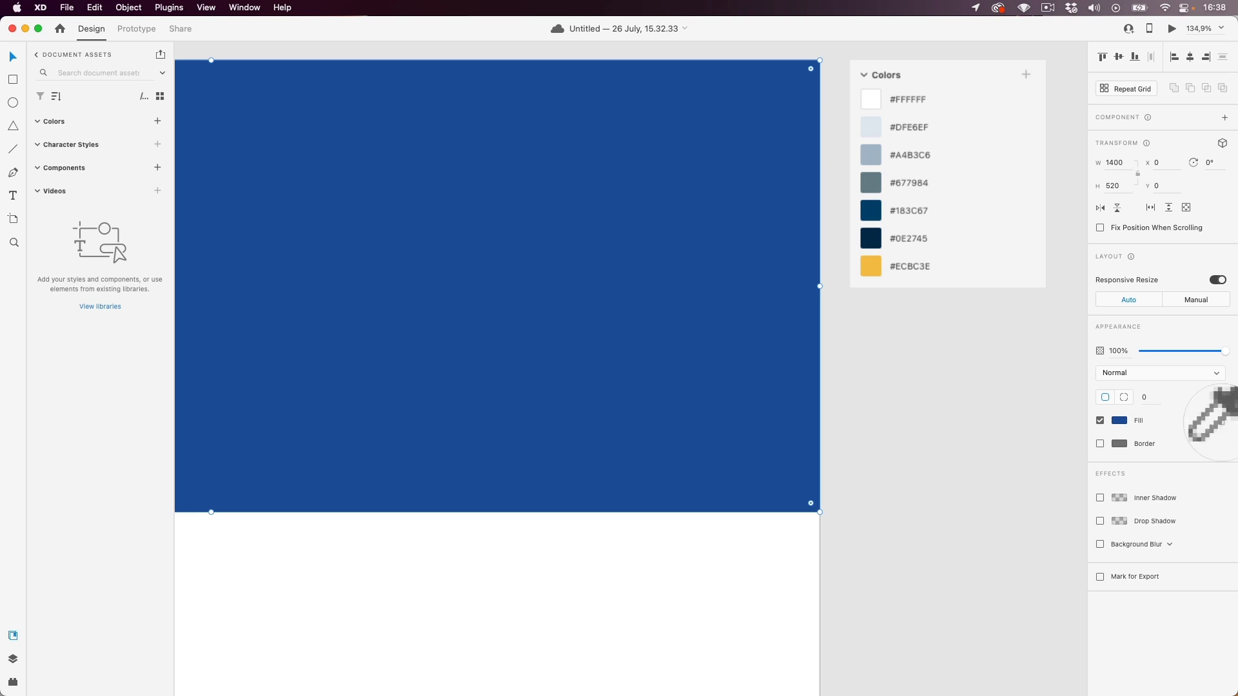
pyautogui.click(873, 212)
pyautogui.scroll(-2, 834, 229)
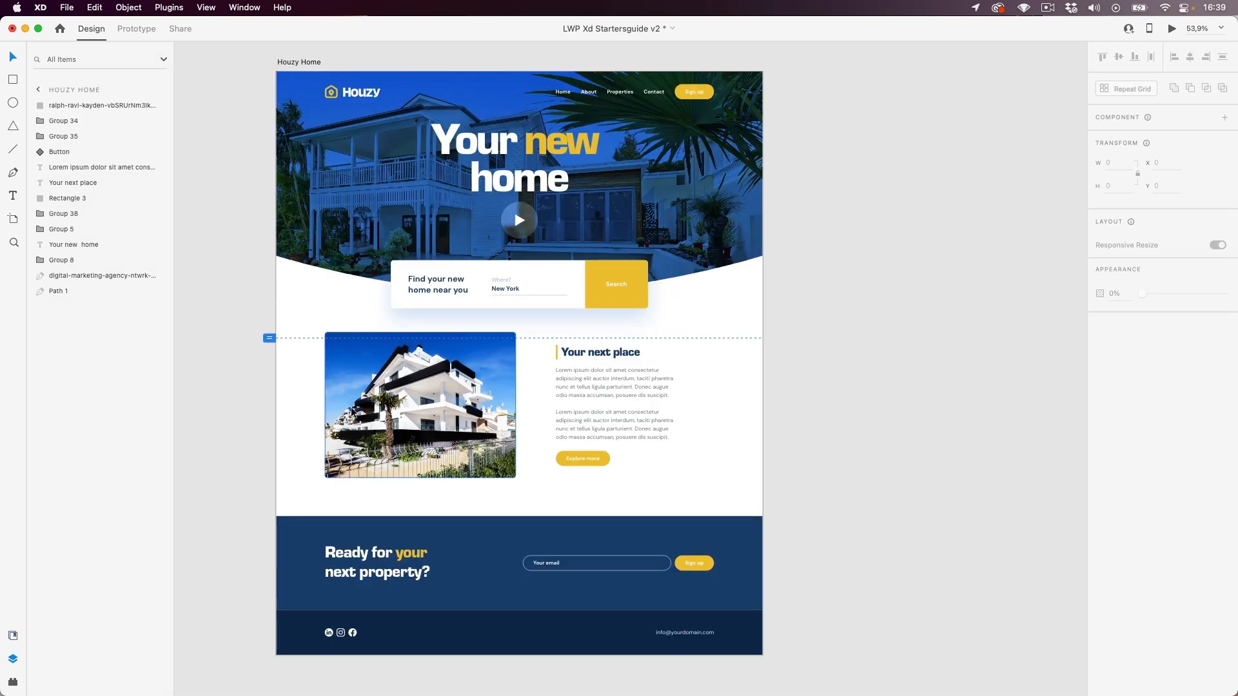
# - Switch to the finished LWP Xd Startersguide v2 document and examine the two footer bands and the Houzy Home artboard's size
pyautogui.click(487, 581)
pyautogui.click(502, 635)
pyautogui.press('Escape')
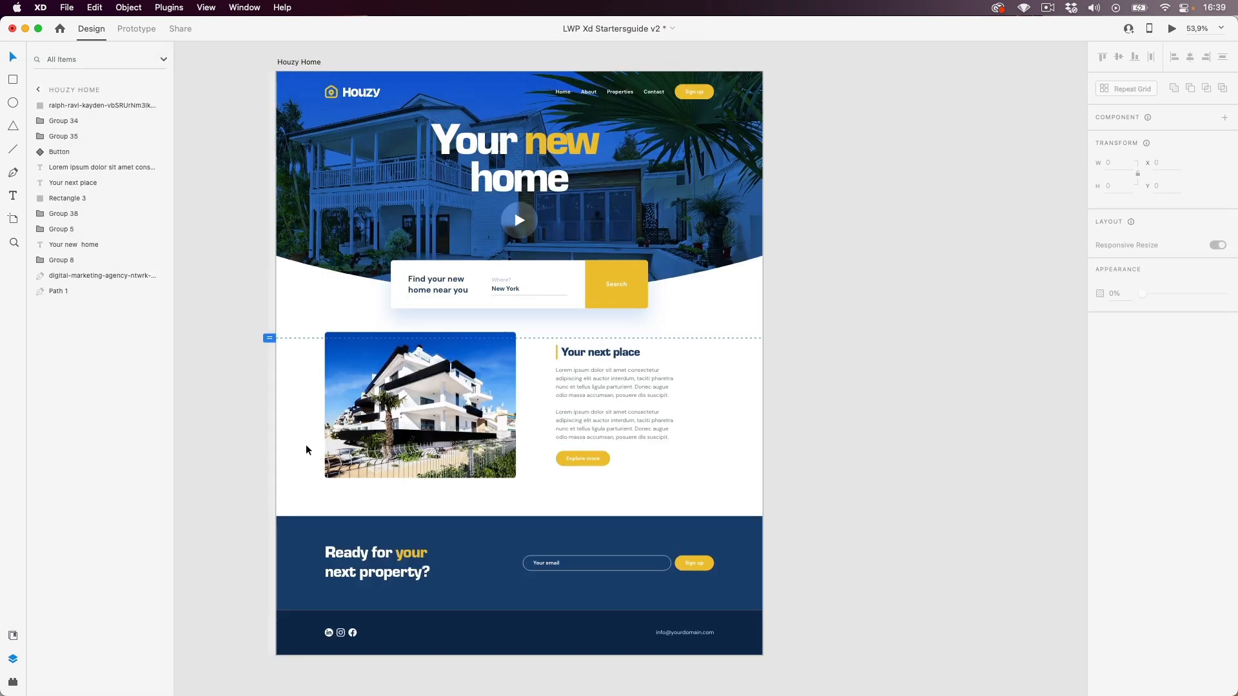
pyautogui.click(308, 61)
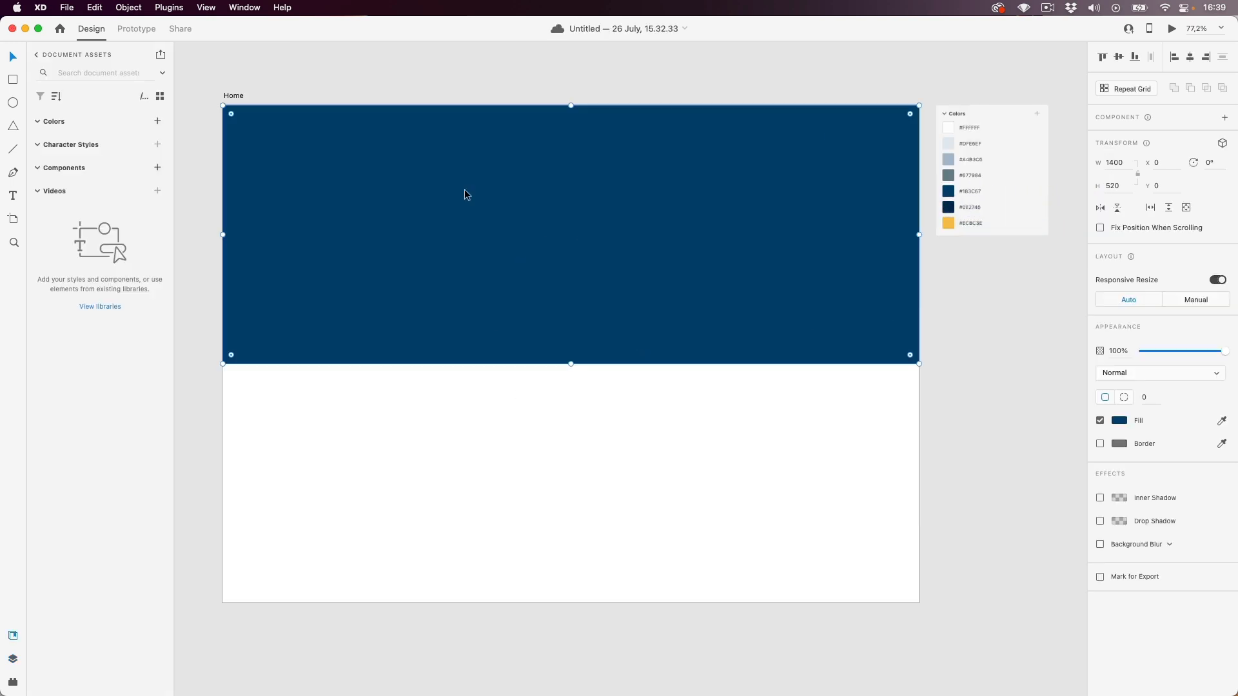
# - Return to the untitled document and set the Home artboard's height to 1680
pyautogui.click(231, 95)
pyautogui.click(1116, 185)
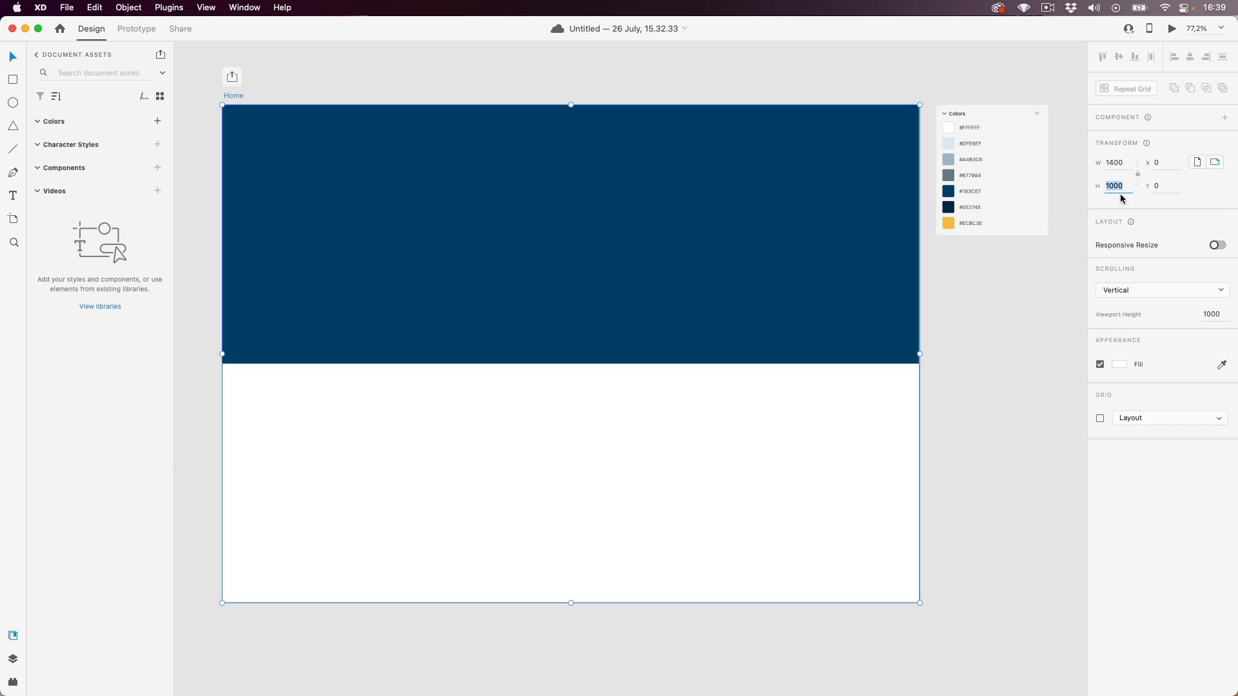
pyautogui.write('1')
pyautogui.press('Return')
pyautogui.scroll(-3, 469, 410)
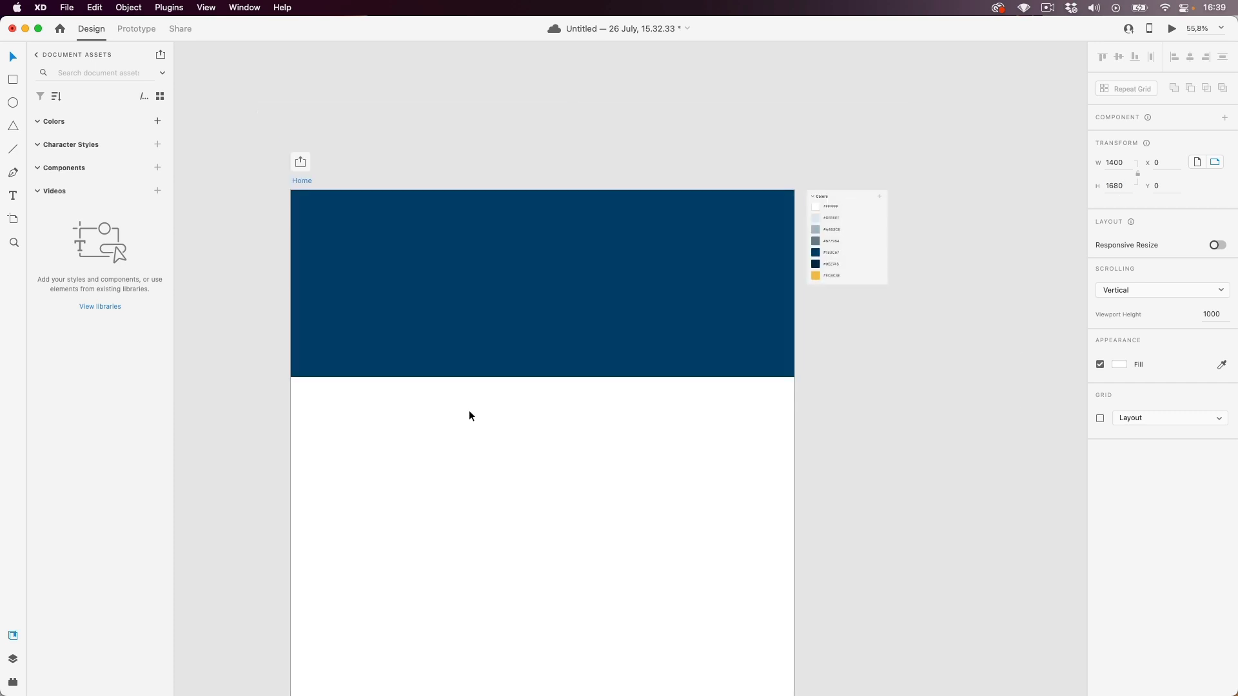
pyautogui.scroll(-5, 470, 415)
pyautogui.hscroll(3, 470, 416)
# - Duplicate the hero rectangle, align the copy with the Home artboard's bottom edge and reduce its height to 130
pyautogui.click(389, 113)
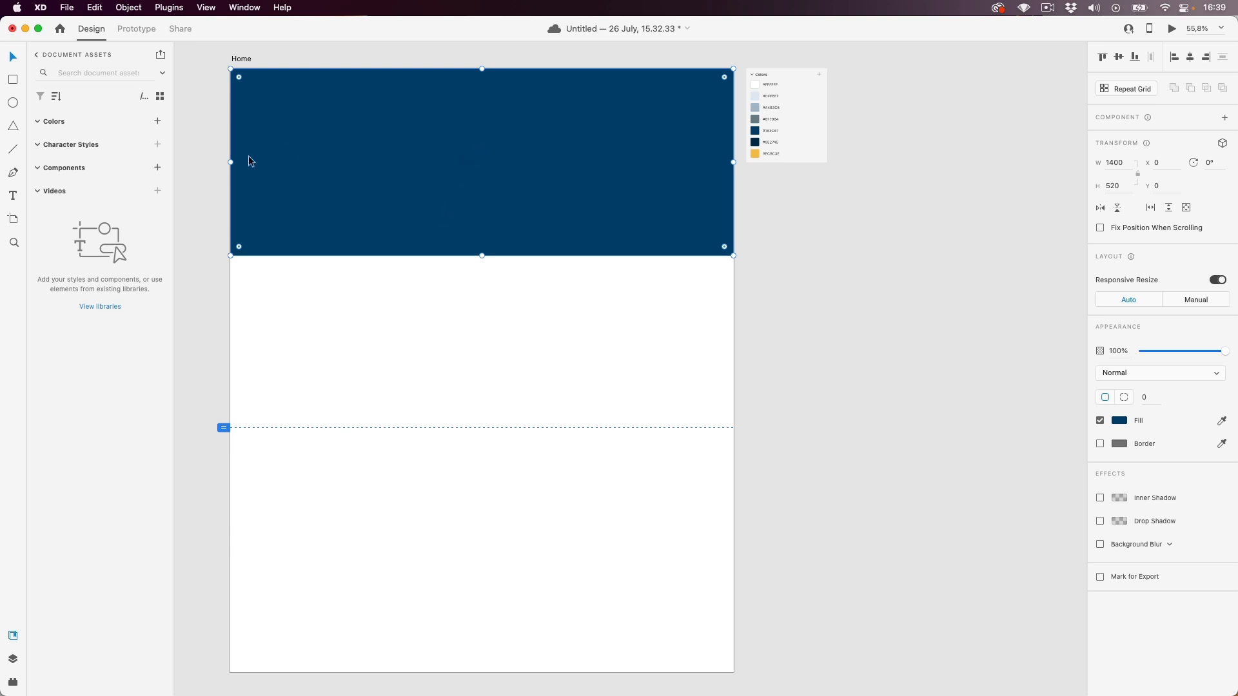
pyautogui.click(101, 8)
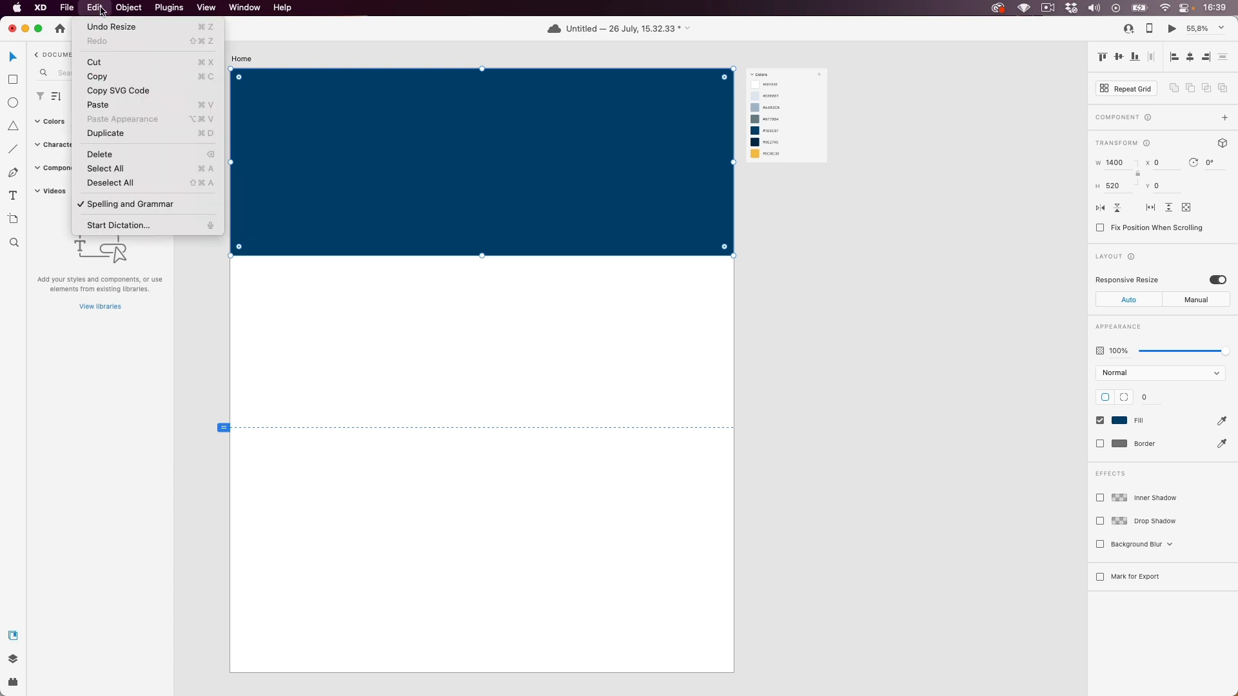
pyautogui.click(149, 133)
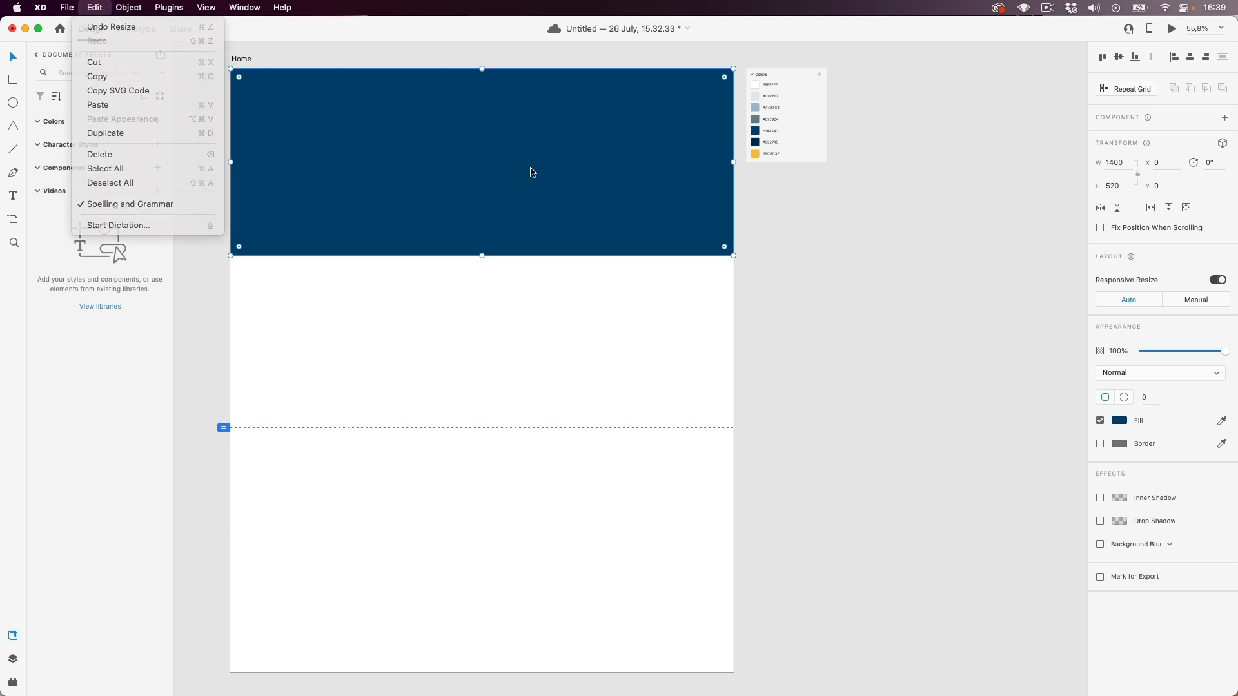
pyautogui.press('alt')
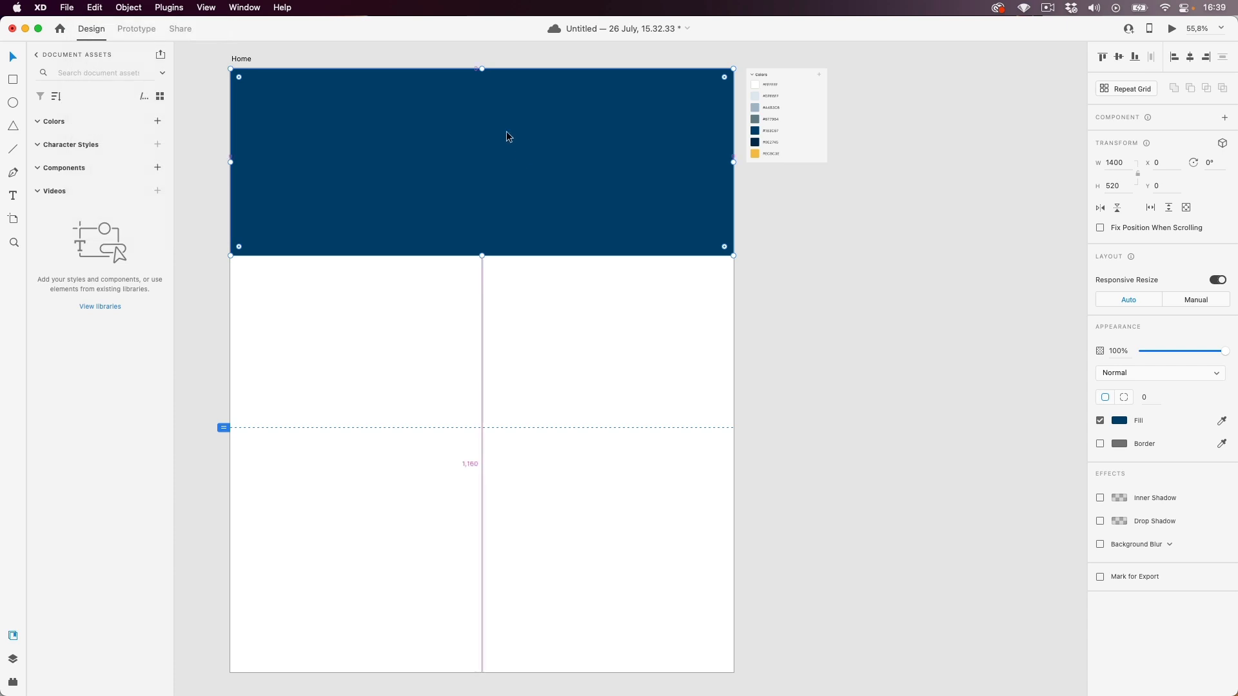
pyautogui.moveTo(454, 130); pyautogui.dragTo(464, 385)
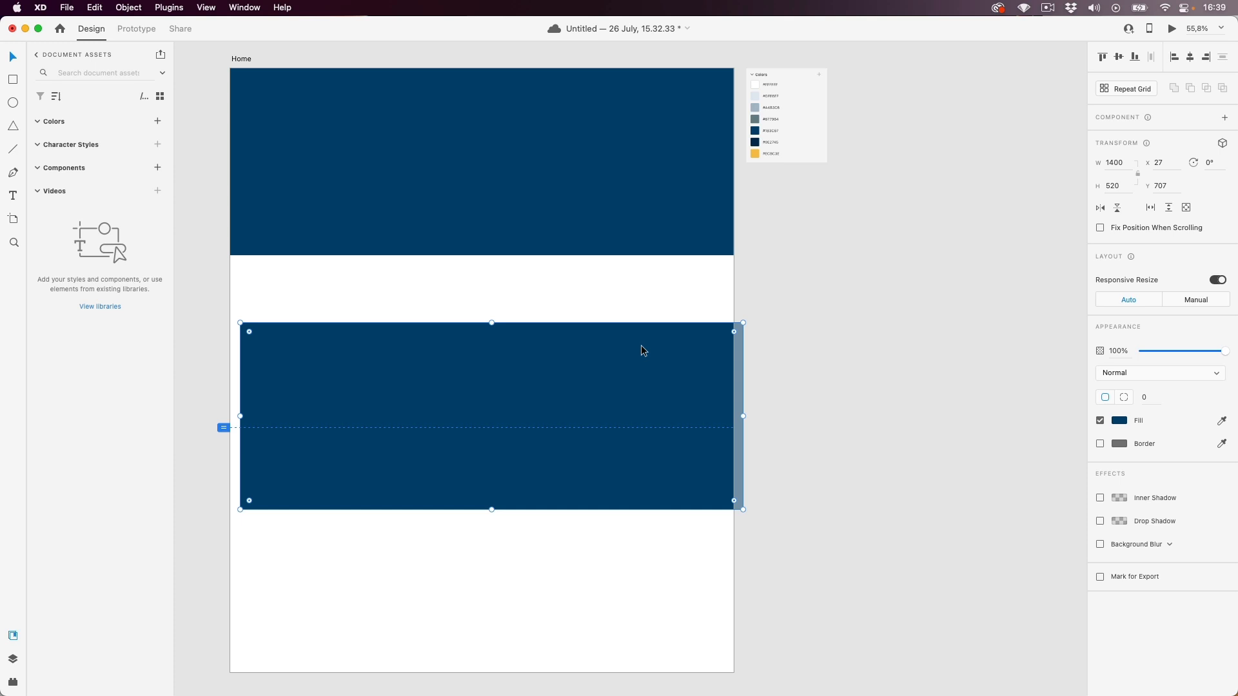
pyautogui.moveTo(639, 348); pyautogui.dragTo(563, 525)
pyautogui.moveTo(481, 486); pyautogui.dragTo(481, 625)
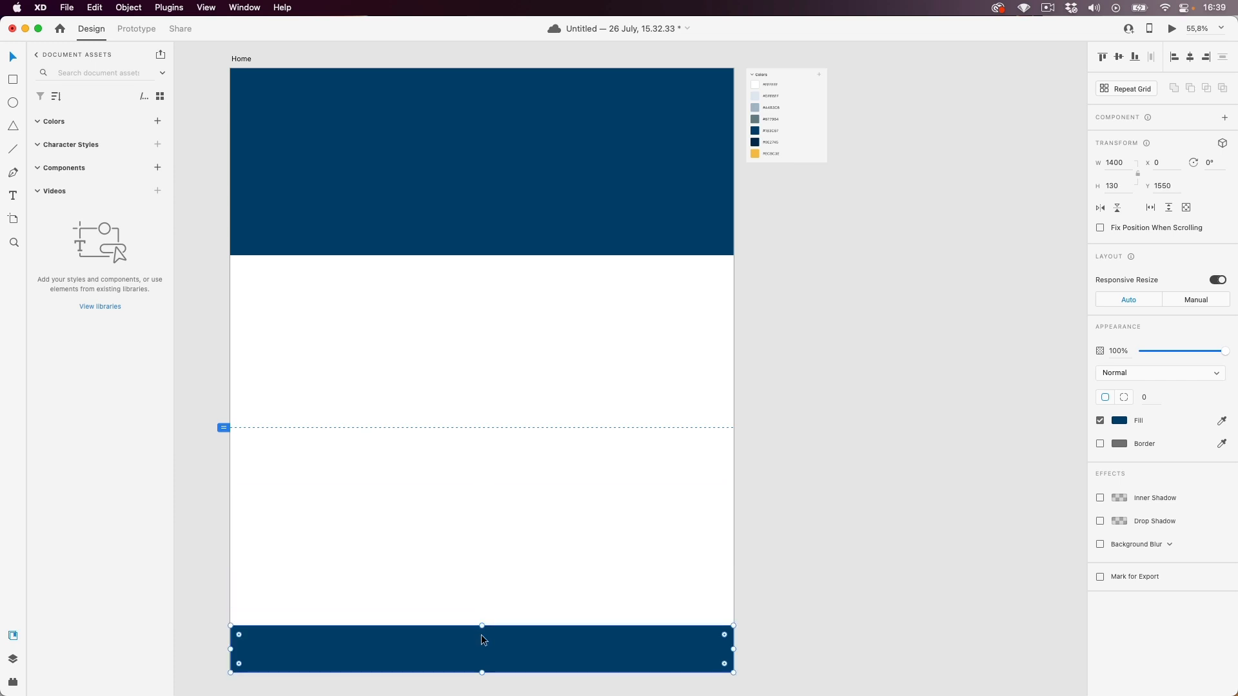
# - Duplicate the bottom band directly above itself and extend the copy upward to a height of 270
pyautogui.moveTo(401, 638); pyautogui.dragTo(382, 602)
pyautogui.moveTo(482, 580); pyautogui.dragTo(493, 530)
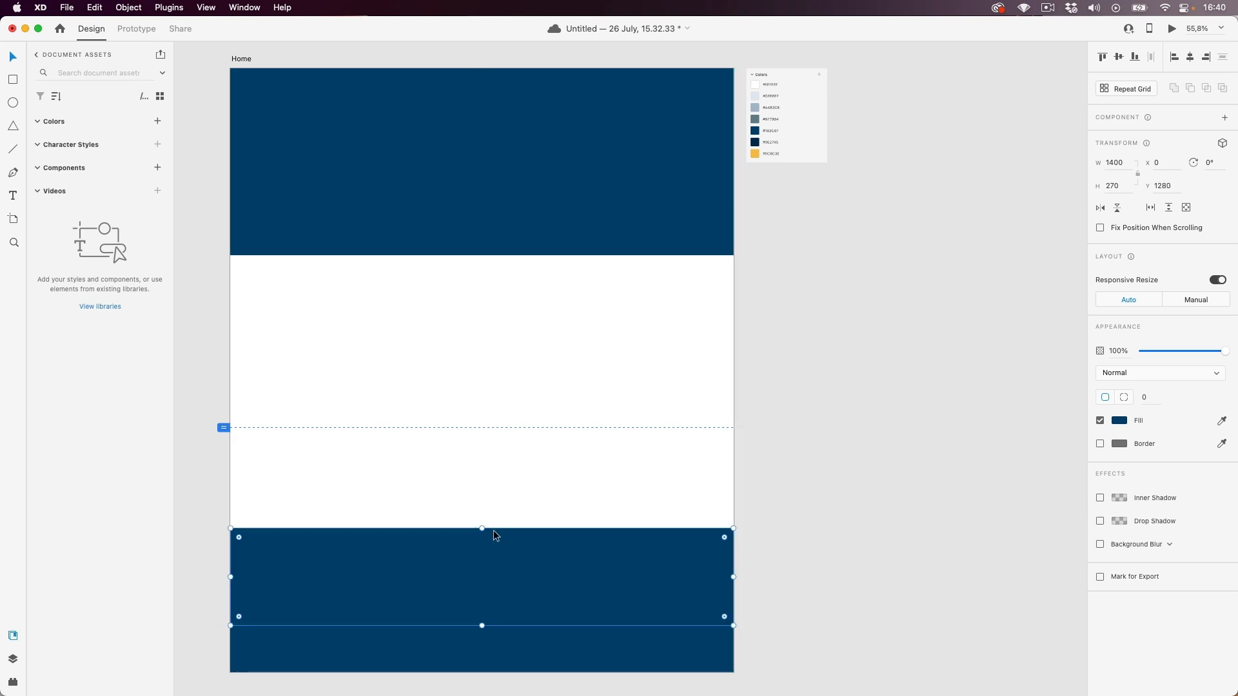
# - Fill the bottom band with the darker navy sampled from the #0E2745 swatch in the palette image
pyautogui.click(487, 641)
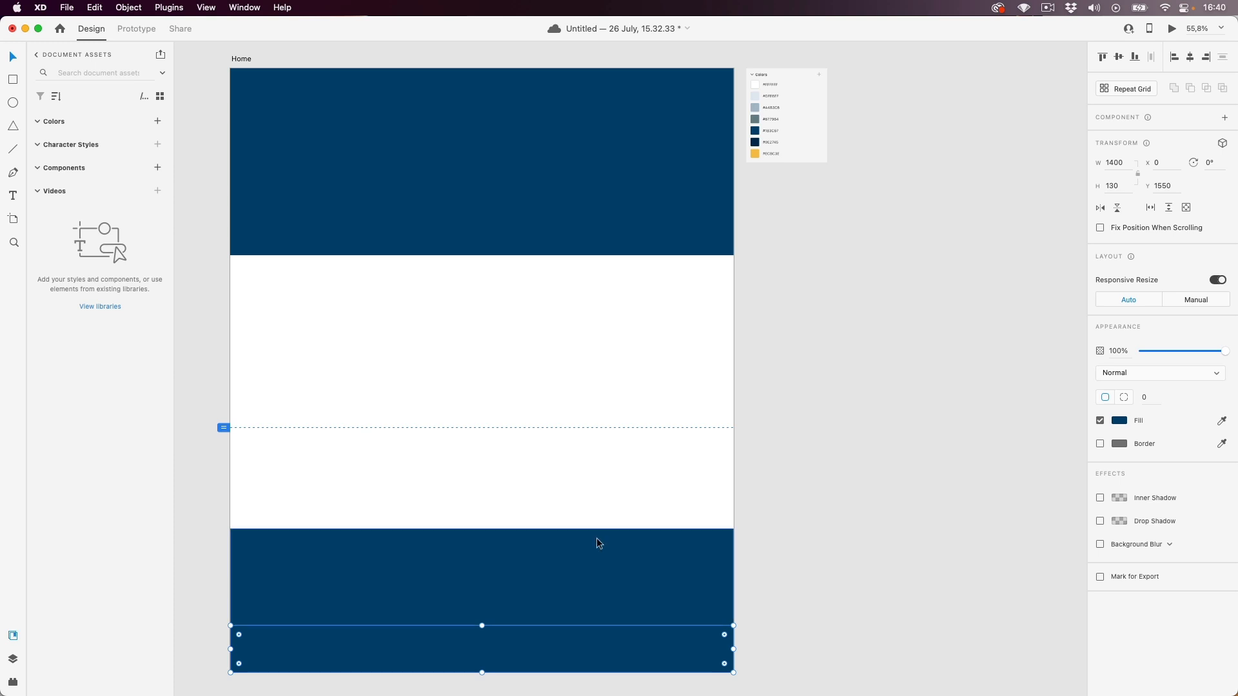
pyautogui.scroll(6, 787, 97)
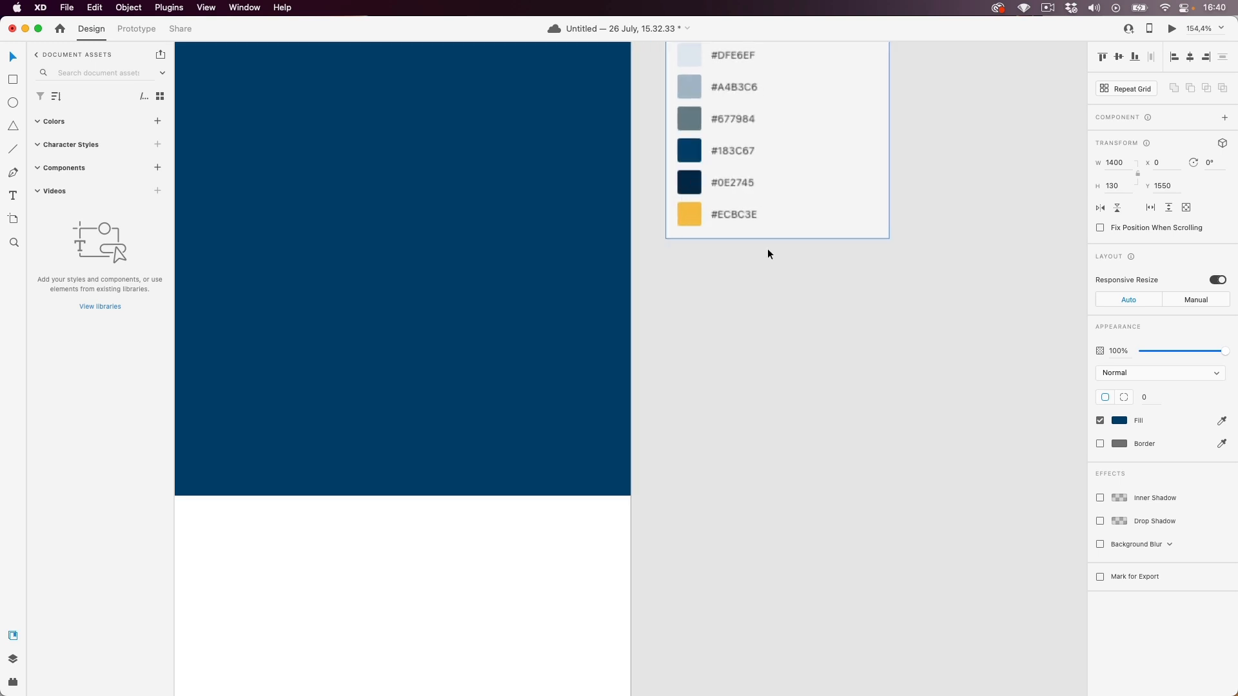
pyautogui.click(1222, 421)
pyautogui.click(692, 190)
pyautogui.scroll(-10, 669, 445)
pyautogui.moveTo(446, 615); pyautogui.dragTo(551, 377)
pyautogui.scroll(-1, 568, 388)
pyautogui.click(285, 257)
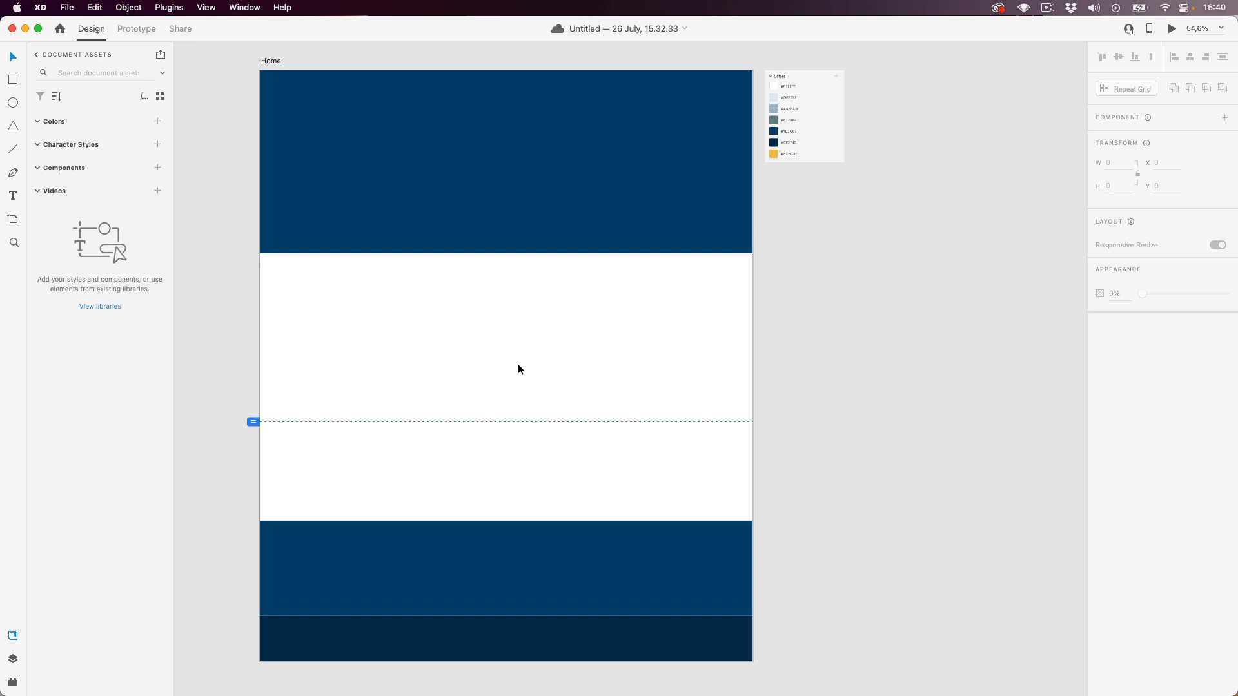
# - Try a light grey copy of the hero rectangle as the middle section's background and delete it
pyautogui.moveTo(507, 353); pyautogui.dragTo(505, 353)
pyautogui.keyDown('alt'); pyautogui.moveTo(507, 161); pyautogui.dragTo(423, 323); pyautogui.keyUp('alt')
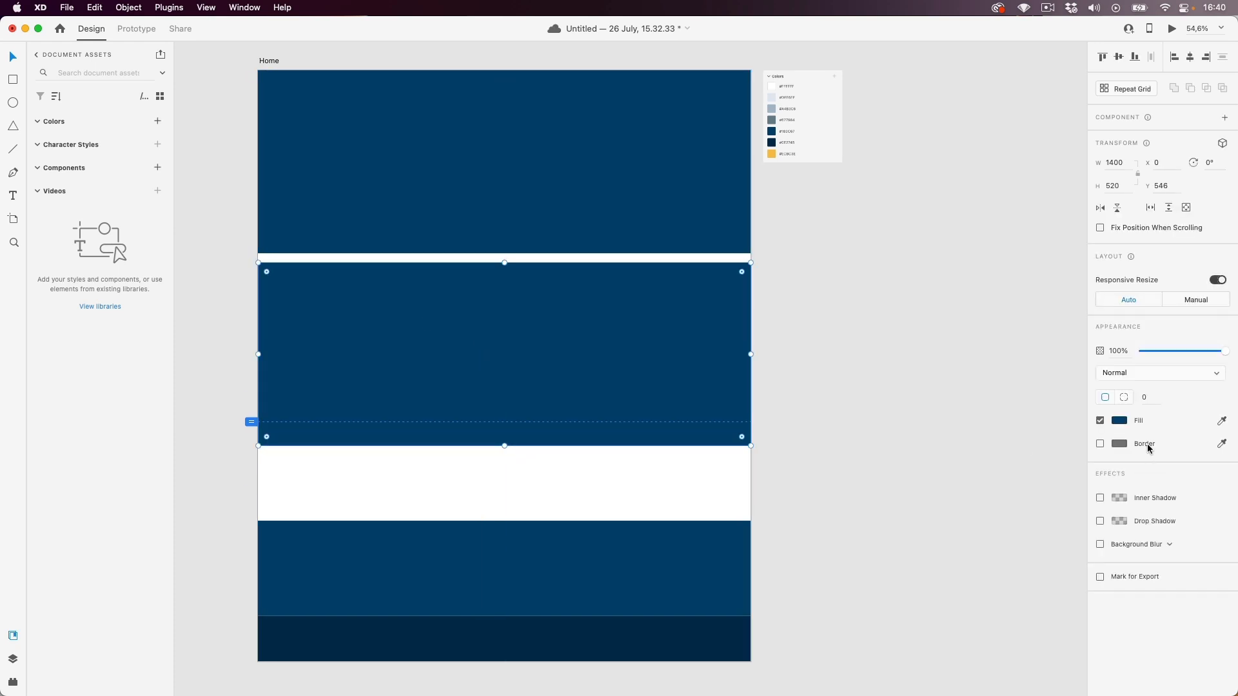
pyautogui.click(1119, 420)
pyautogui.moveTo(996, 389); pyautogui.dragTo(926, 365)
pyautogui.click(461, 493)
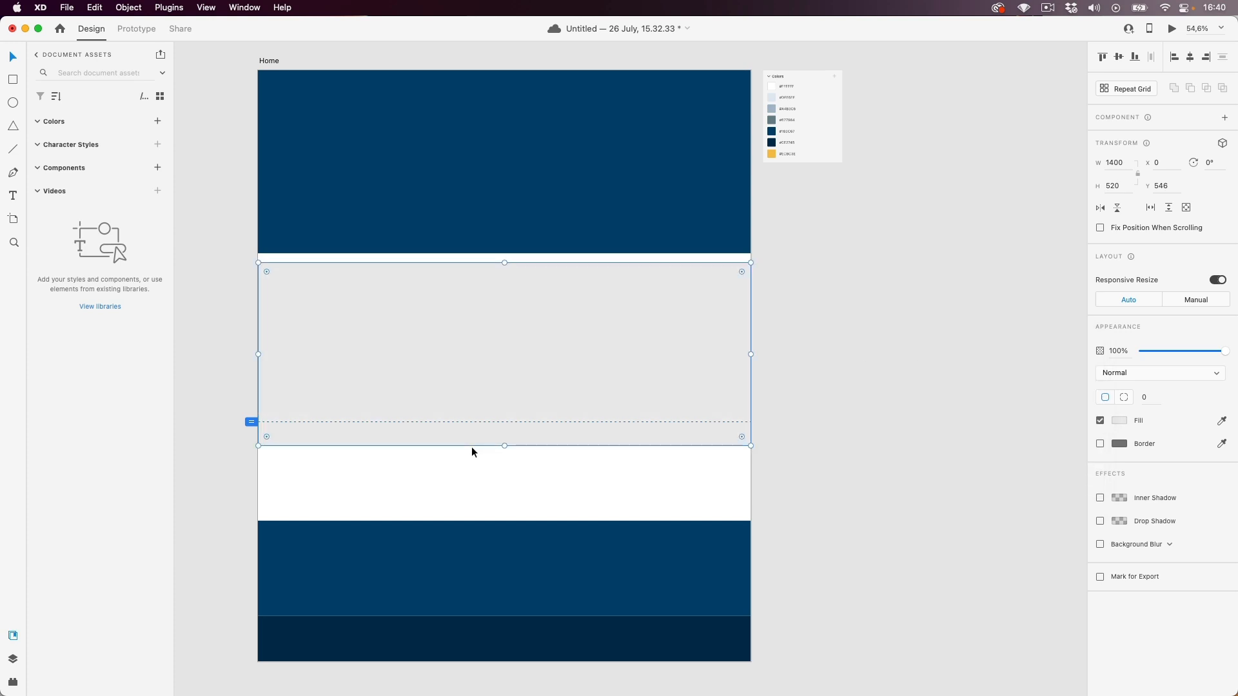
pyautogui.press('BackSpace')
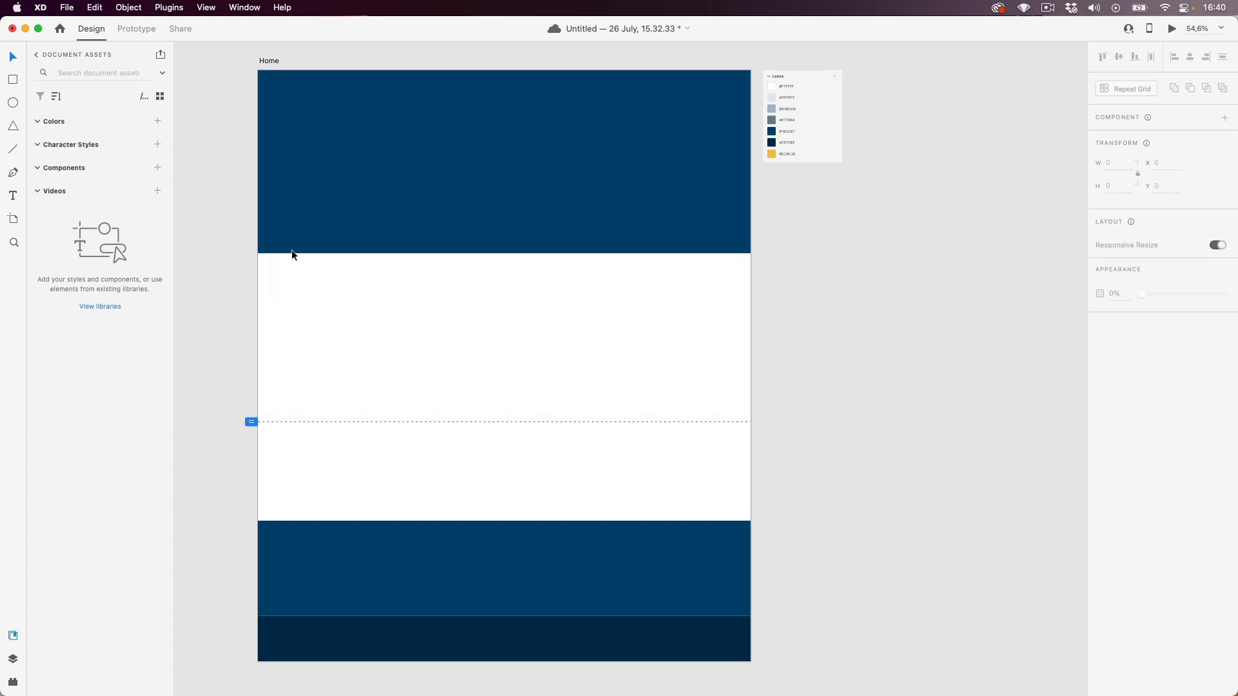
# - Try a light grey #E6E6E6 fill on the Home artboard and undo it
pyautogui.click(270, 59)
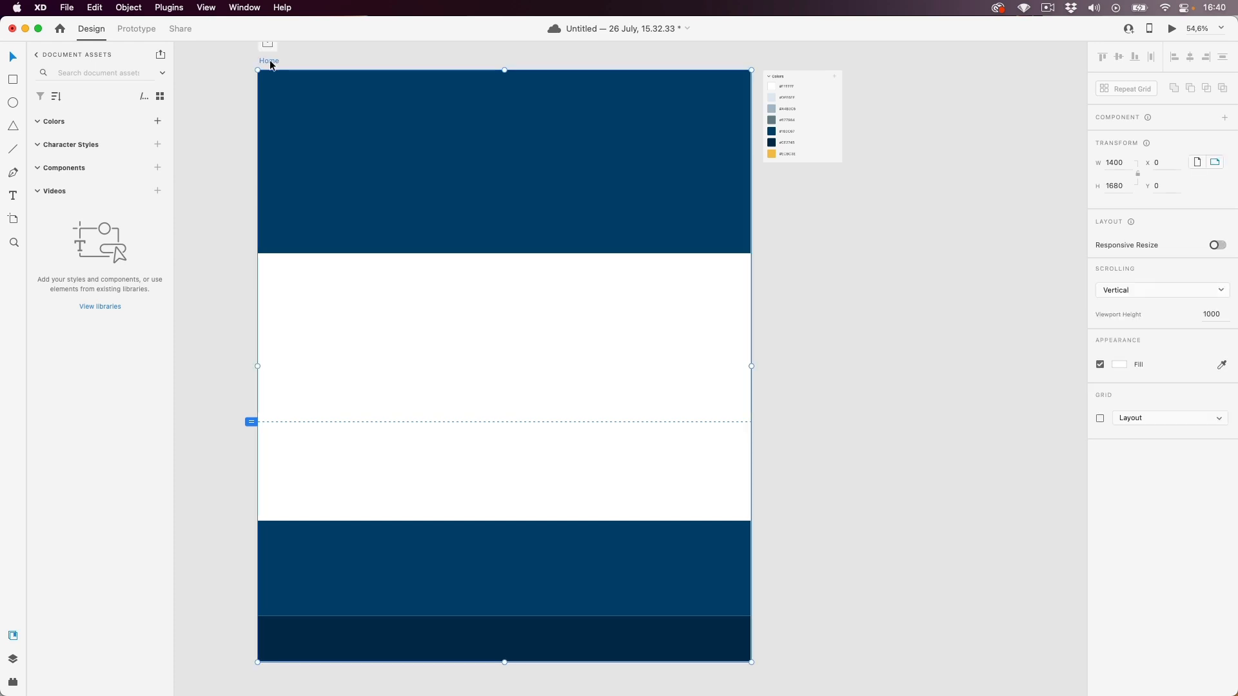
pyautogui.click(1117, 365)
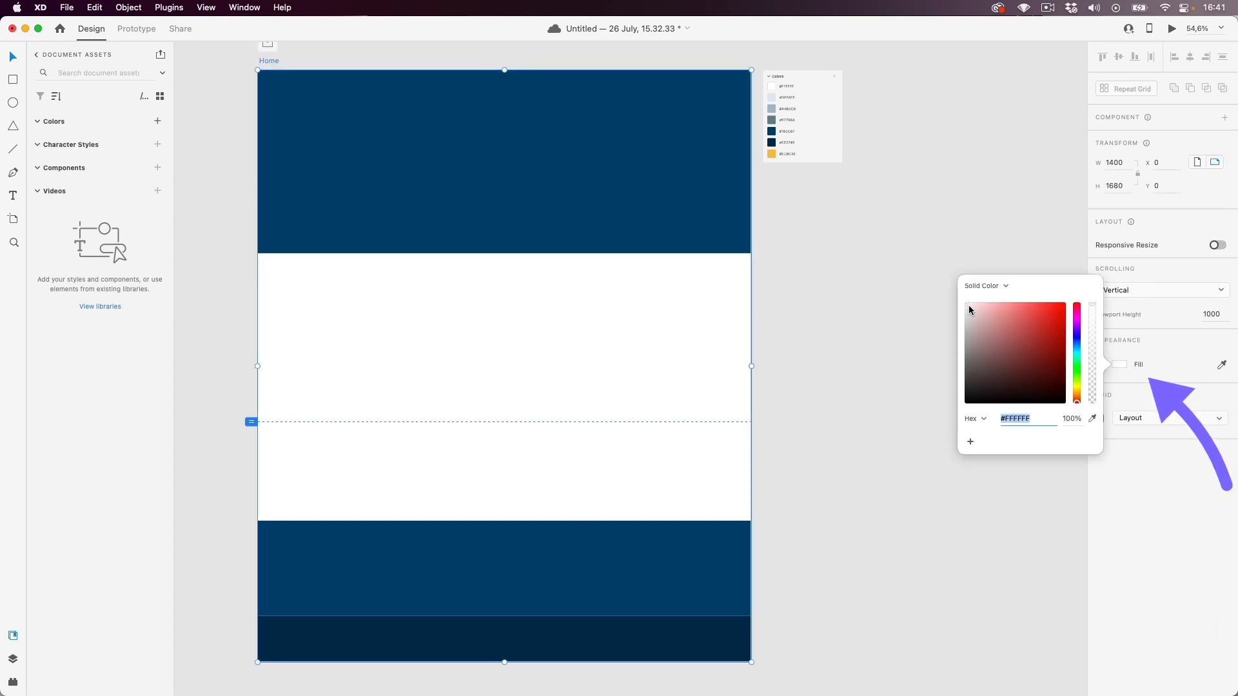
pyautogui.moveTo(968, 304); pyautogui.dragTo(952, 311)
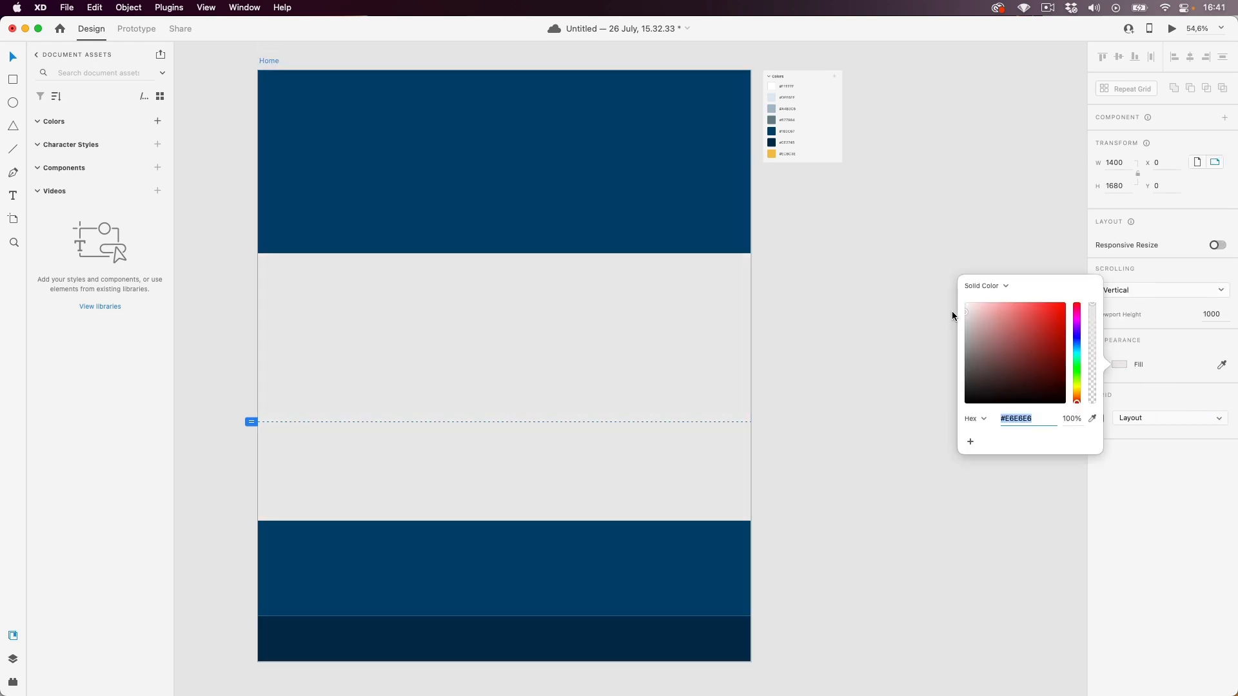
pyautogui.click(836, 302)
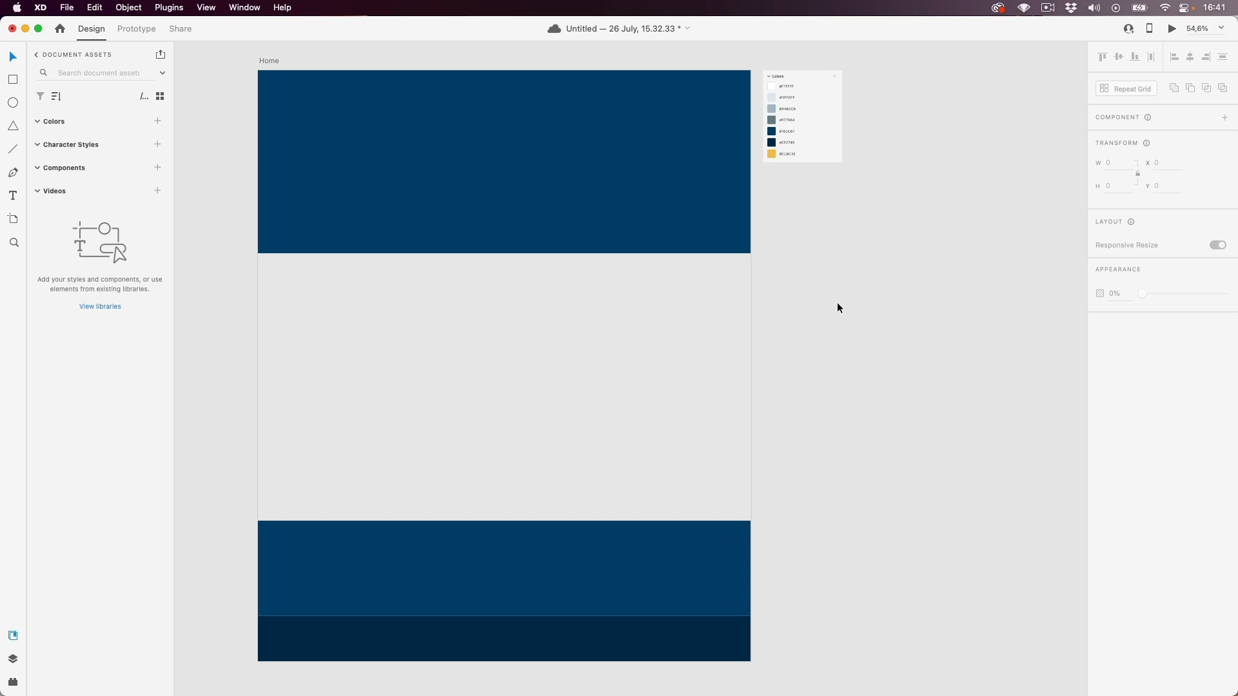
pyautogui.click(94, 5)
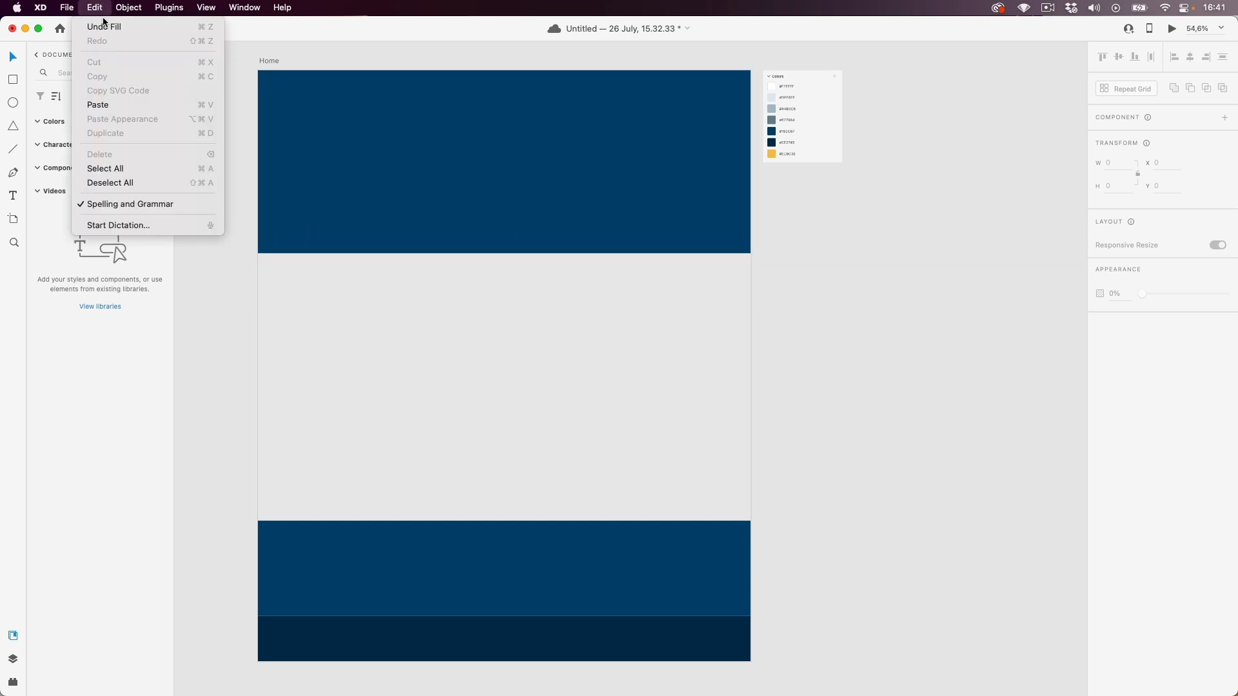
pyautogui.click(213, 31)
pyautogui.click(853, 355)
pyautogui.scroll(1, 592, 303)
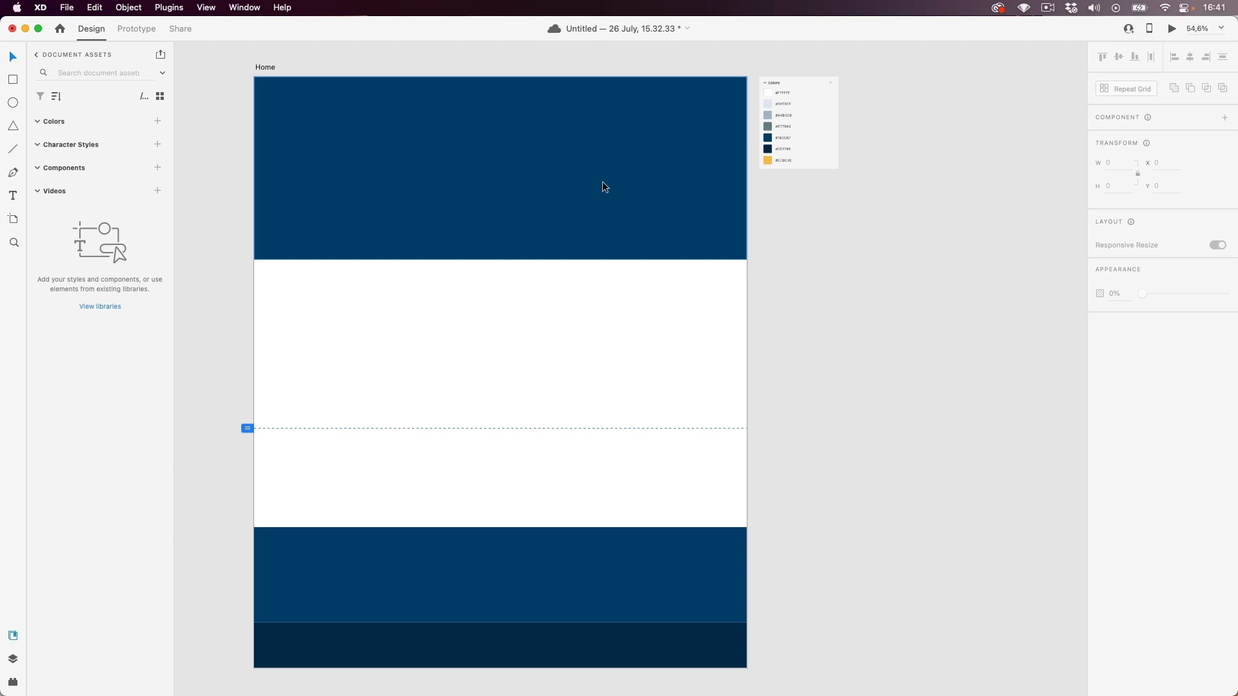
# - Try moving the hero rectangle off its place and undo the move
pyautogui.click(601, 181)
pyautogui.moveTo(454, 165); pyautogui.dragTo(549, 200)
pyautogui.press('super+z')
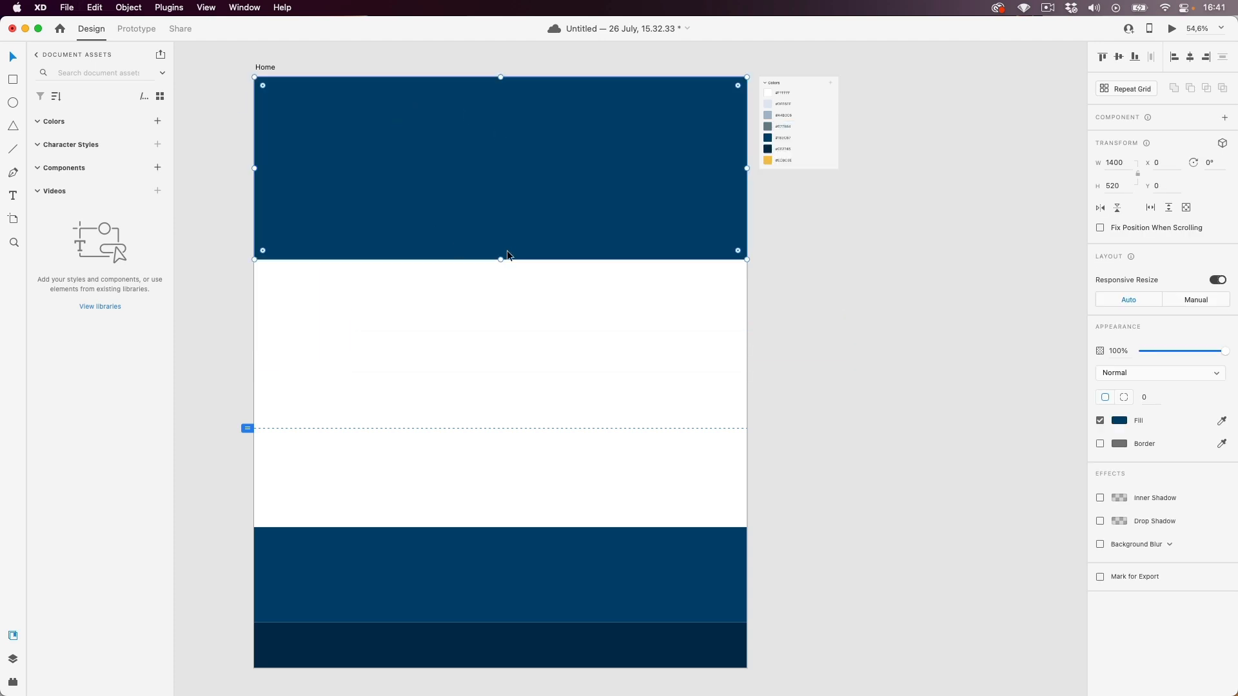
# - Enter point editing on the hero rectangle, try pulling its lower-left anchor point out of place and undo it
pyautogui.doubleClick(504, 206)
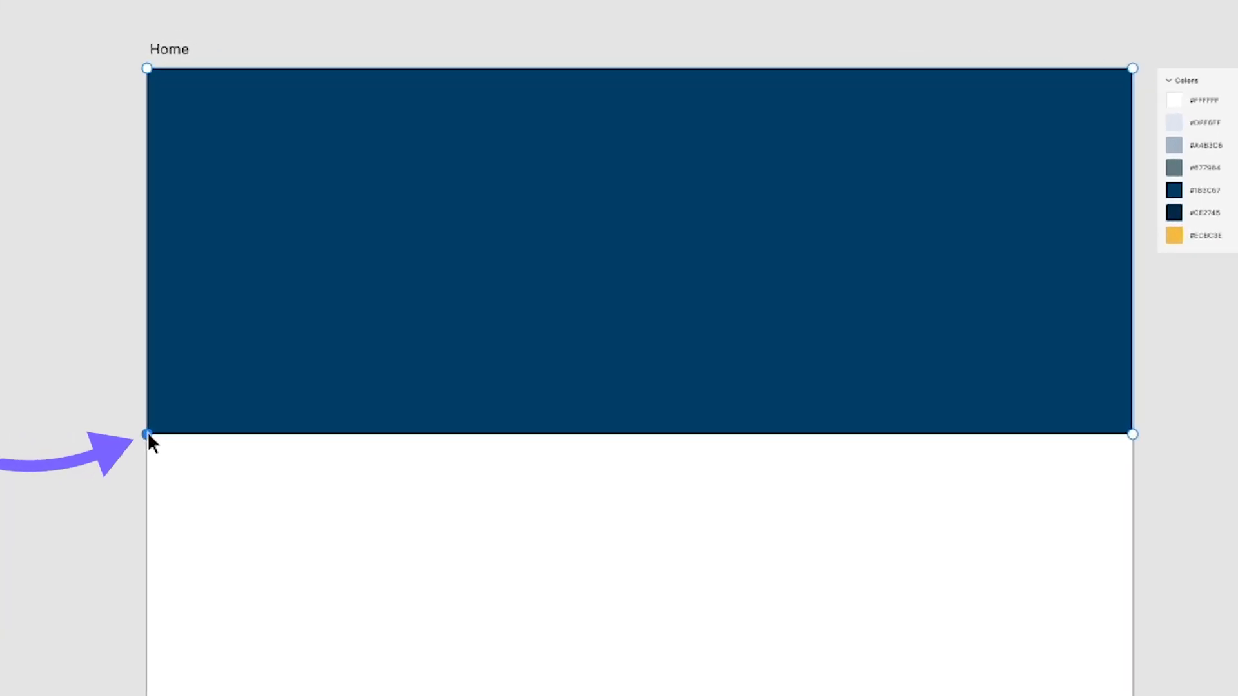
pyautogui.moveTo(147, 435); pyautogui.dragTo(729, 695)
pyautogui.press('super+z')
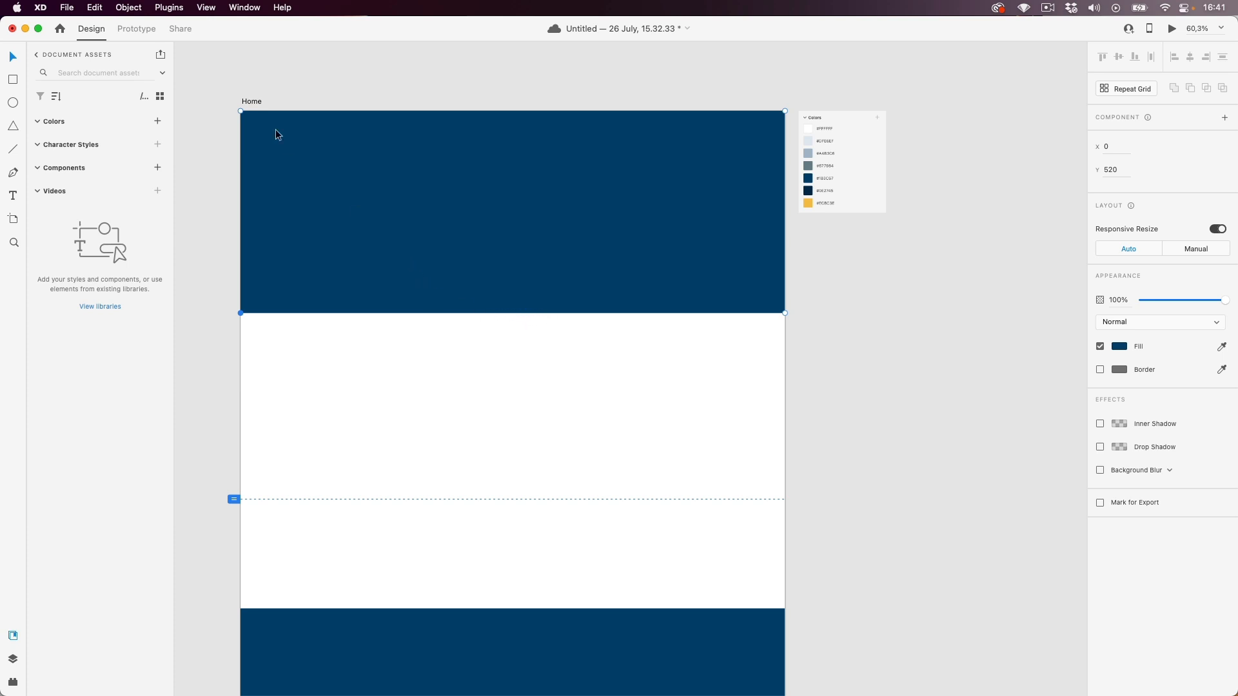
# - Turn on the layout grid for the Home artboard
pyautogui.click(254, 100)
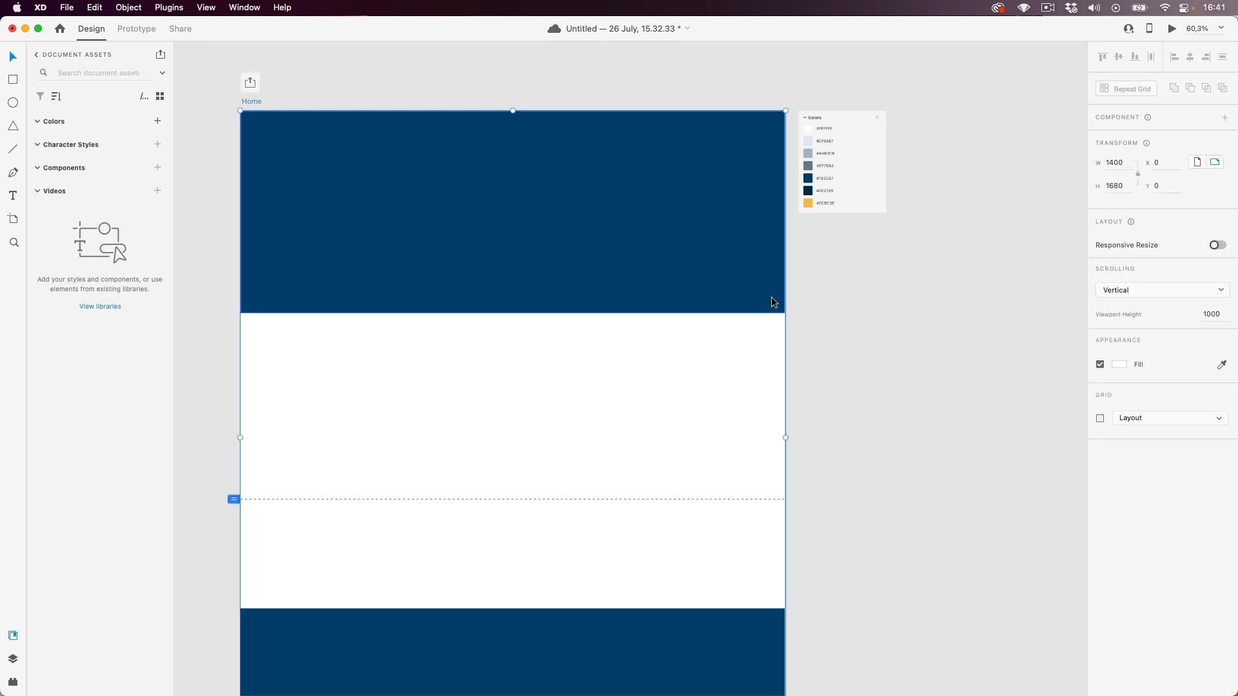
pyautogui.click(1100, 419)
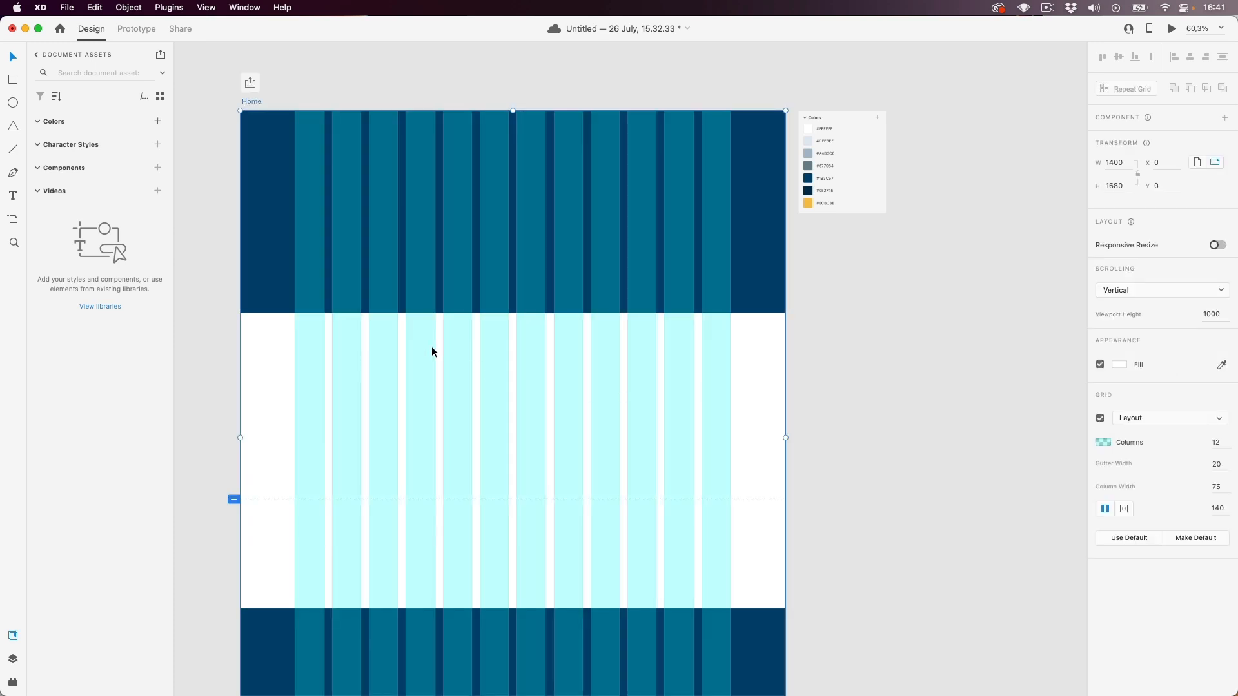
pyautogui.scroll(5, 431, 351)
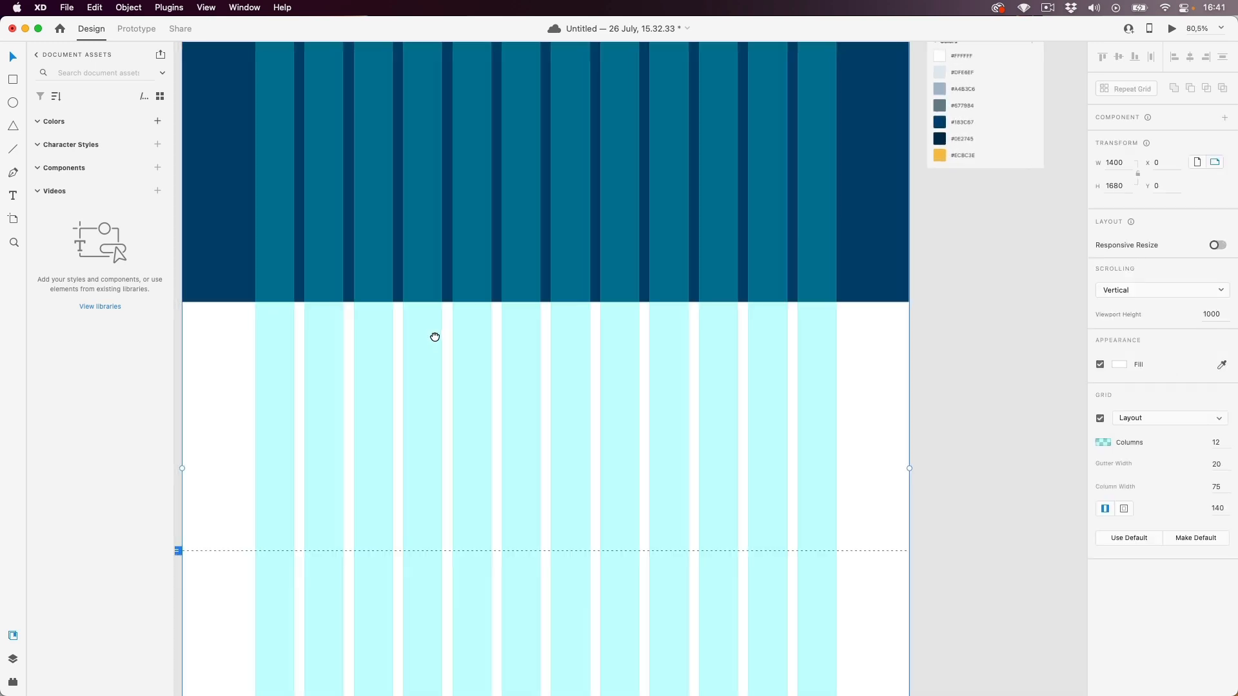
# - Add an anchor point in the middle of the hero rectangle's lower edge and pull it down to about Y 654
pyautogui.moveTo(433, 339); pyautogui.dragTo(465, 370)
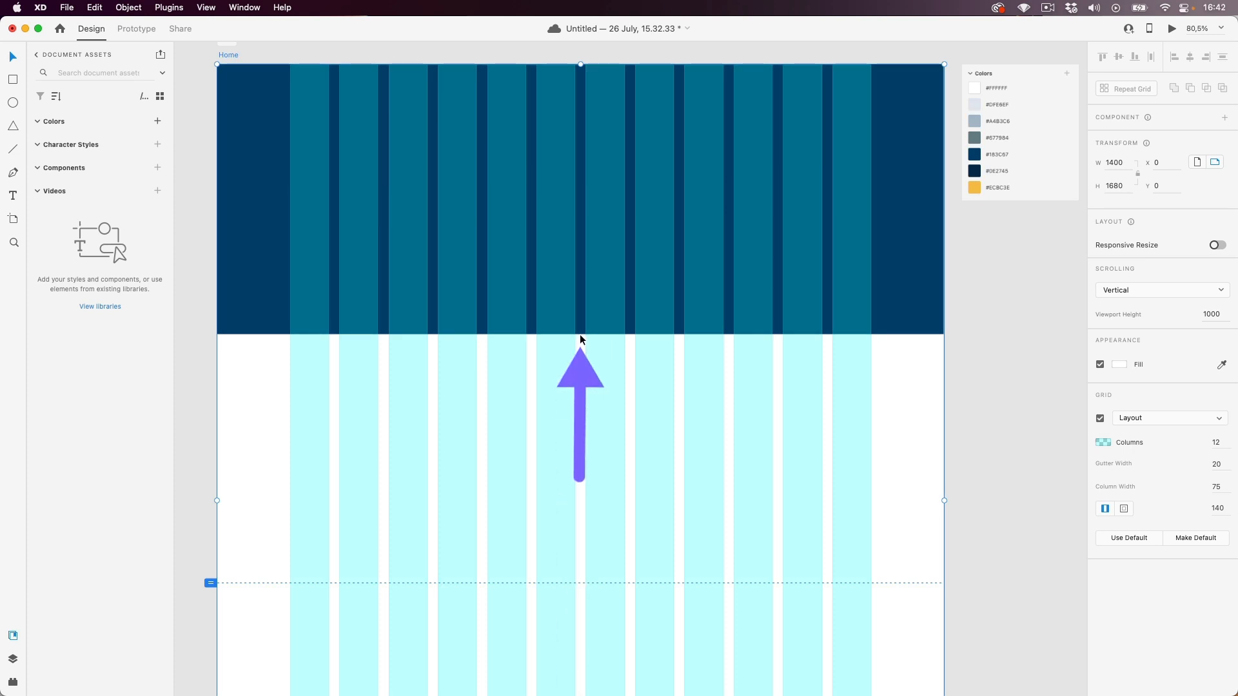
pyautogui.click(586, 256)
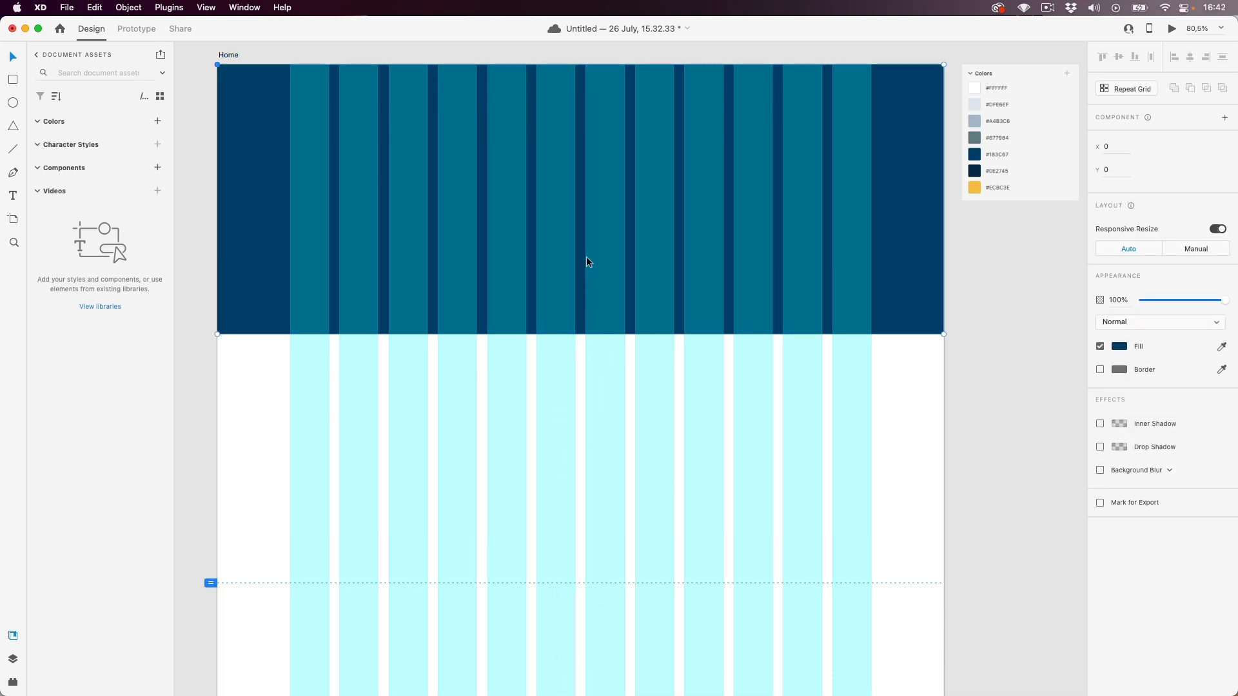
pyautogui.click(581, 334)
pyautogui.moveTo(580, 333); pyautogui.dragTo(584, 403)
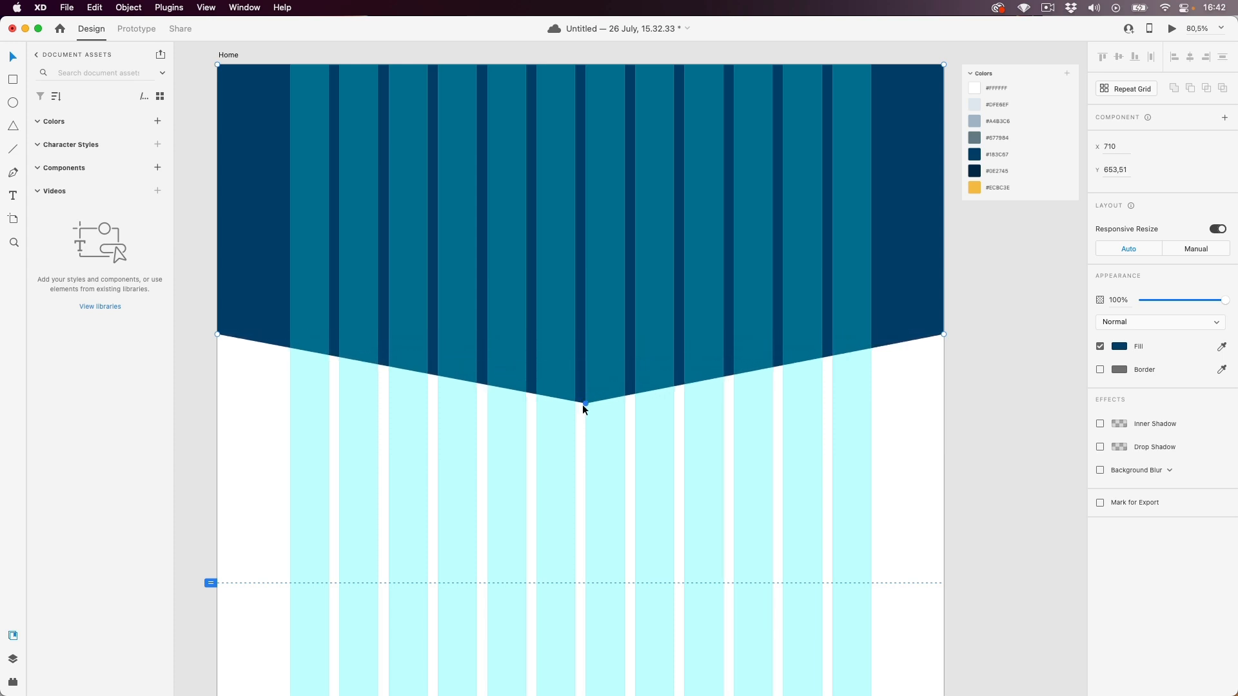
# - Align the new anchor point with the artboard's centre at about X 700, Y 658, and convert it to a smooth curve point
pyautogui.scroll(3, 583, 406)
pyautogui.scroll(8, 583, 405)
pyautogui.moveTo(590, 392); pyautogui.dragTo(570, 401)
pyautogui.scroll(-10, 570, 403)
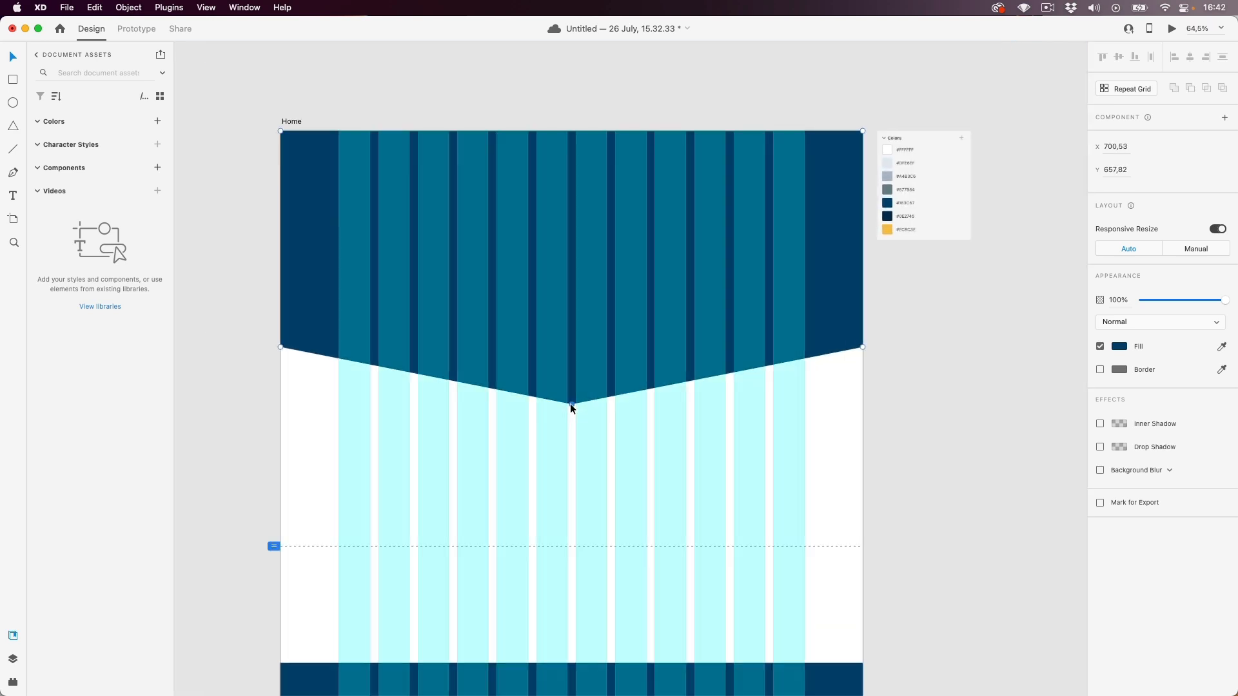
pyautogui.moveTo(571, 410); pyautogui.dragTo(540, 399)
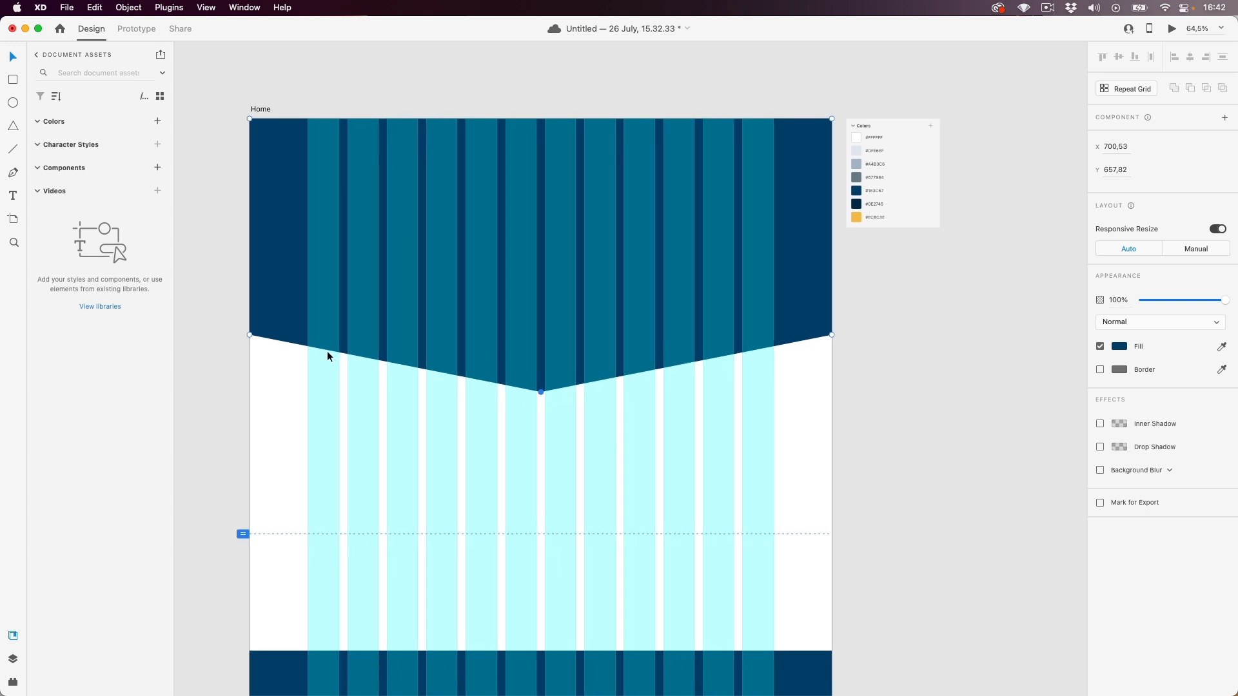
pyautogui.doubleClick(541, 392)
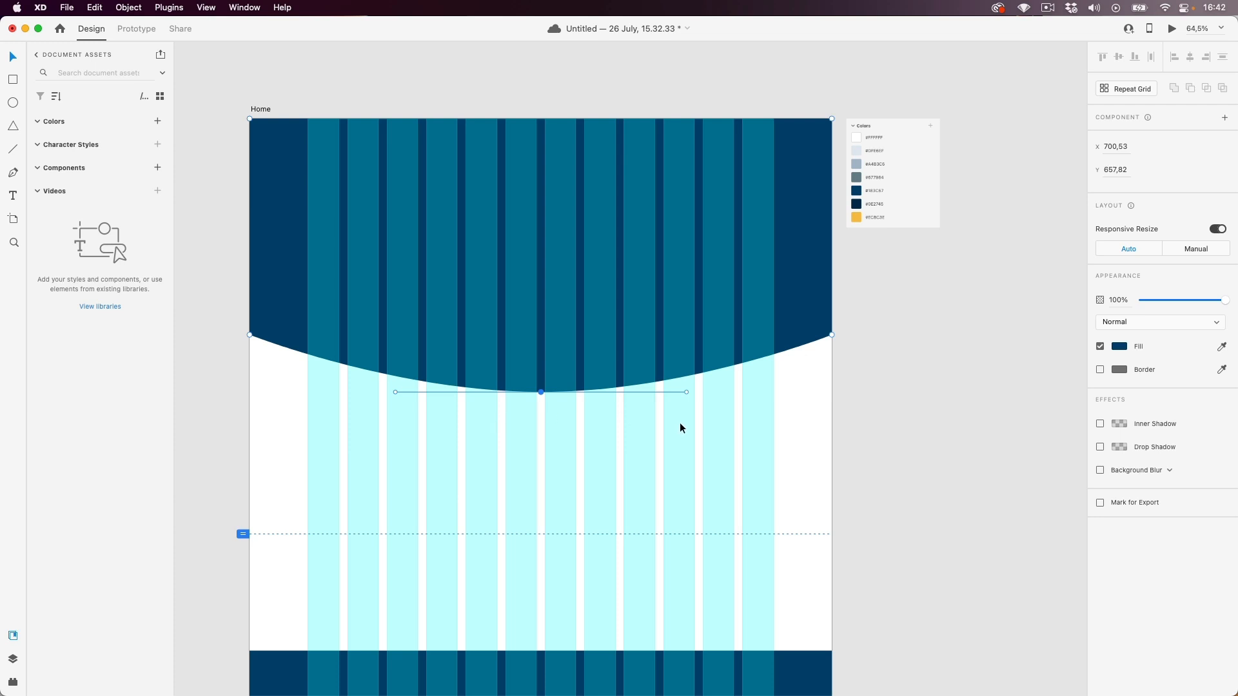
# - Try tilting the curve point's handle downward to make a wavy hero edge and undo it
pyautogui.moveTo(687, 391); pyautogui.dragTo(634, 444)
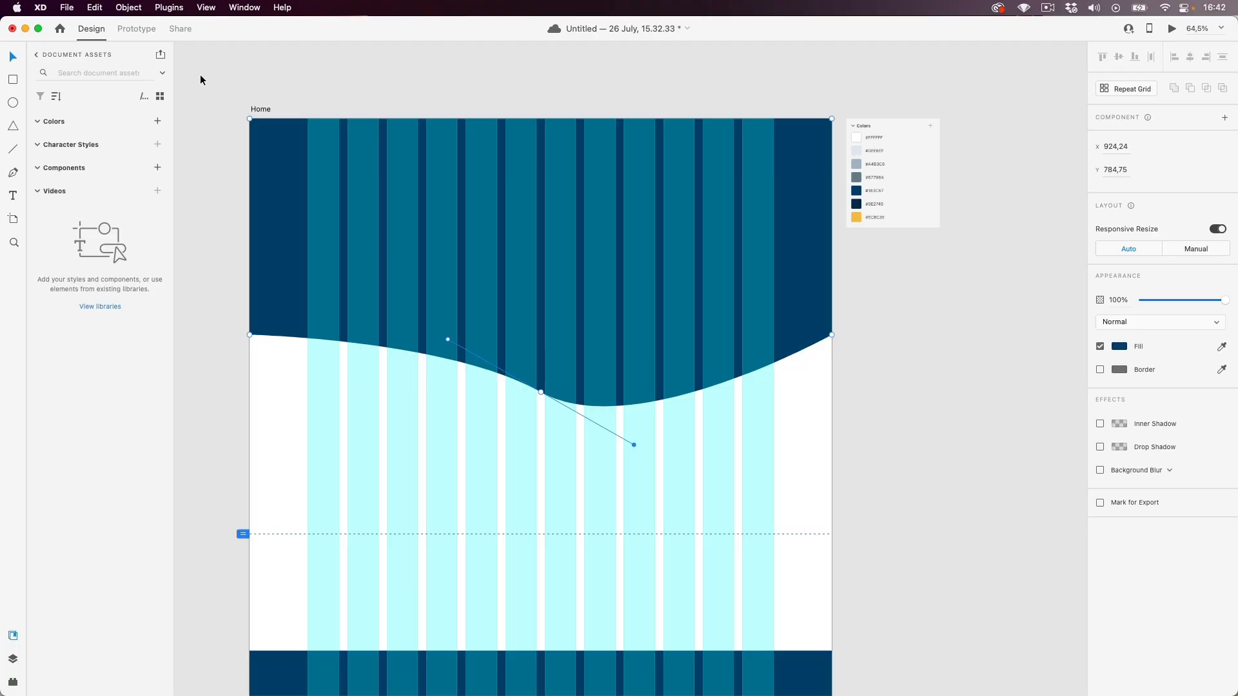
pyautogui.click(95, 7)
pyautogui.click(121, 27)
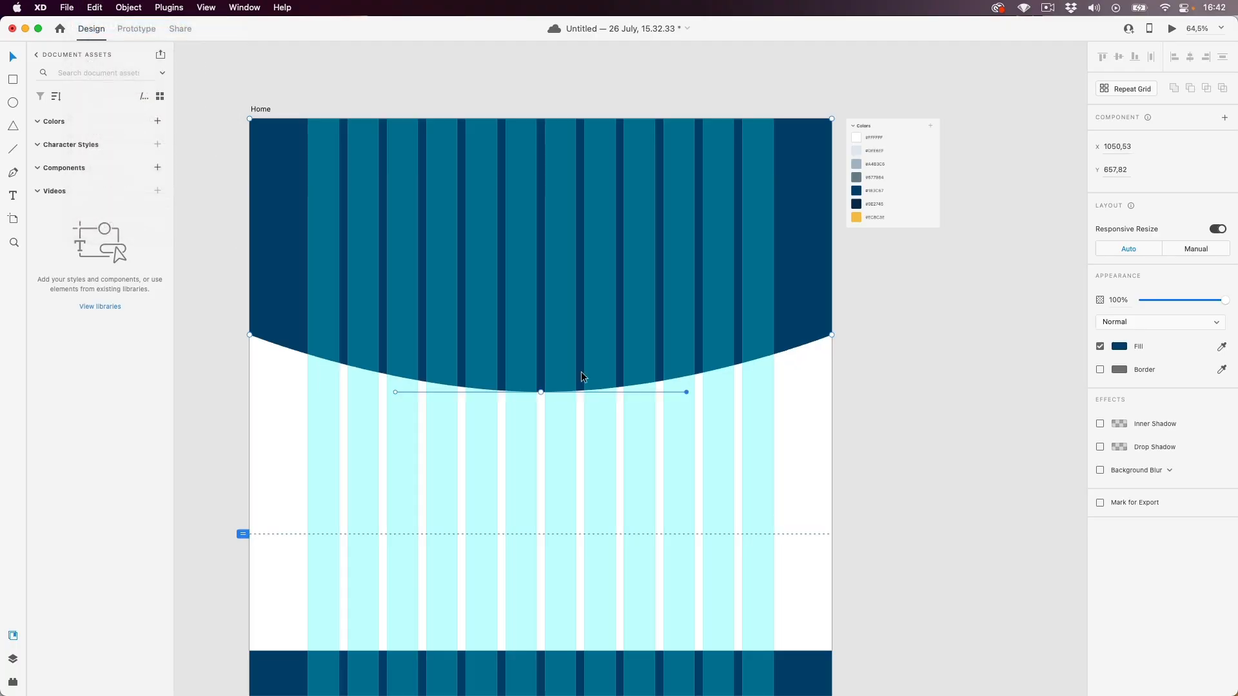
# - Duplicate the blue band above the footer into the white section, resize the copy to about 550 × 371 over the first six columns and shift it slightly down
pyautogui.click(582, 448)
pyautogui.moveTo(601, 439); pyautogui.dragTo(507, 387)
pyautogui.scroll(-3, 555, 383)
pyautogui.scroll(1, 533, 406)
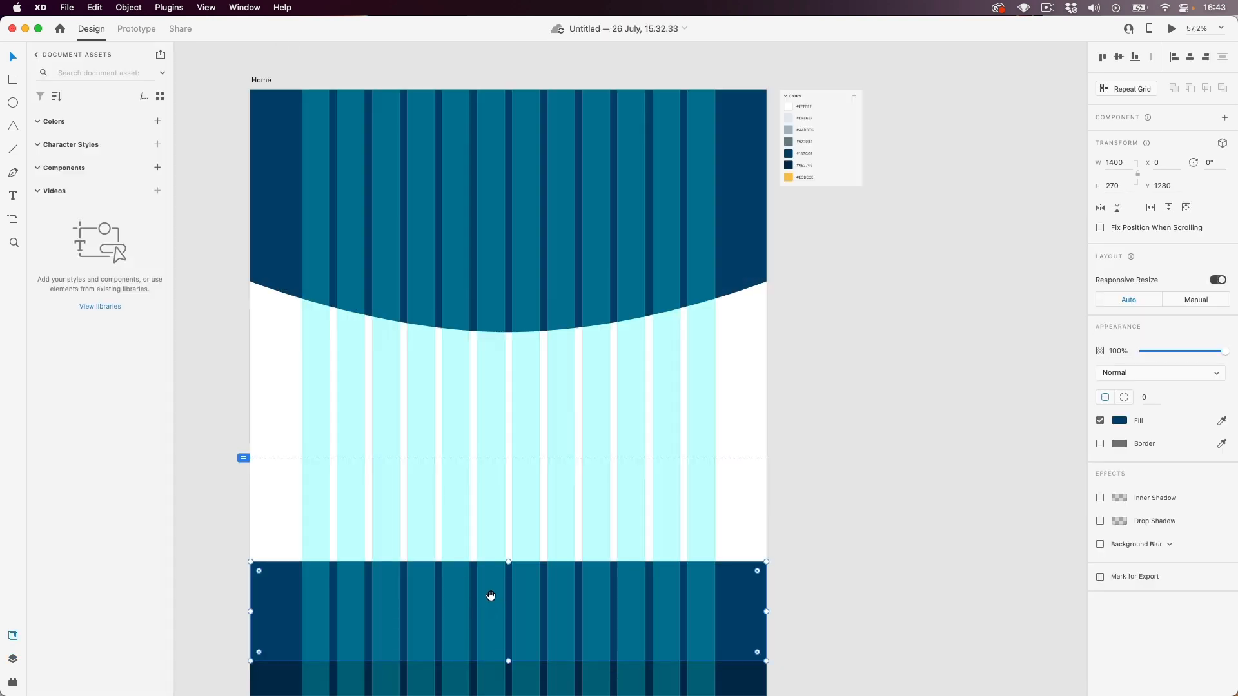
pyautogui.moveTo(490, 596); pyautogui.dragTo(488, 386)
pyautogui.moveTo(810, 434); pyautogui.dragTo(500, 469)
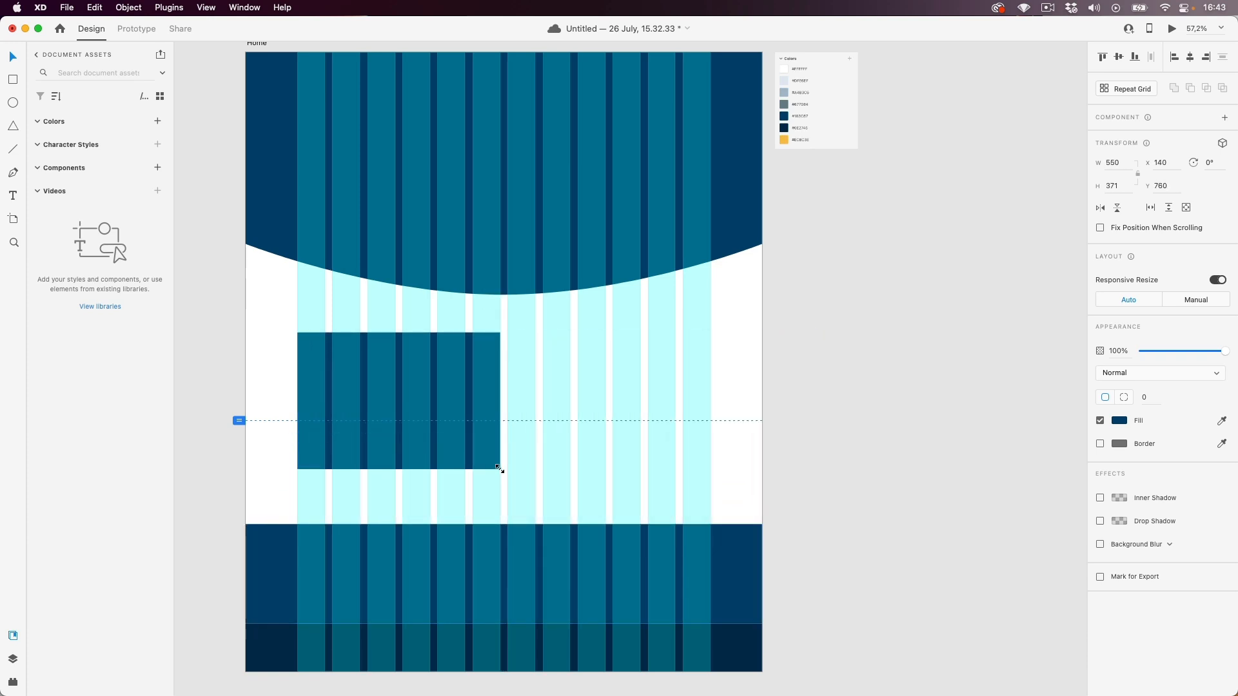
pyautogui.moveTo(381, 444); pyautogui.dragTo(381, 453)
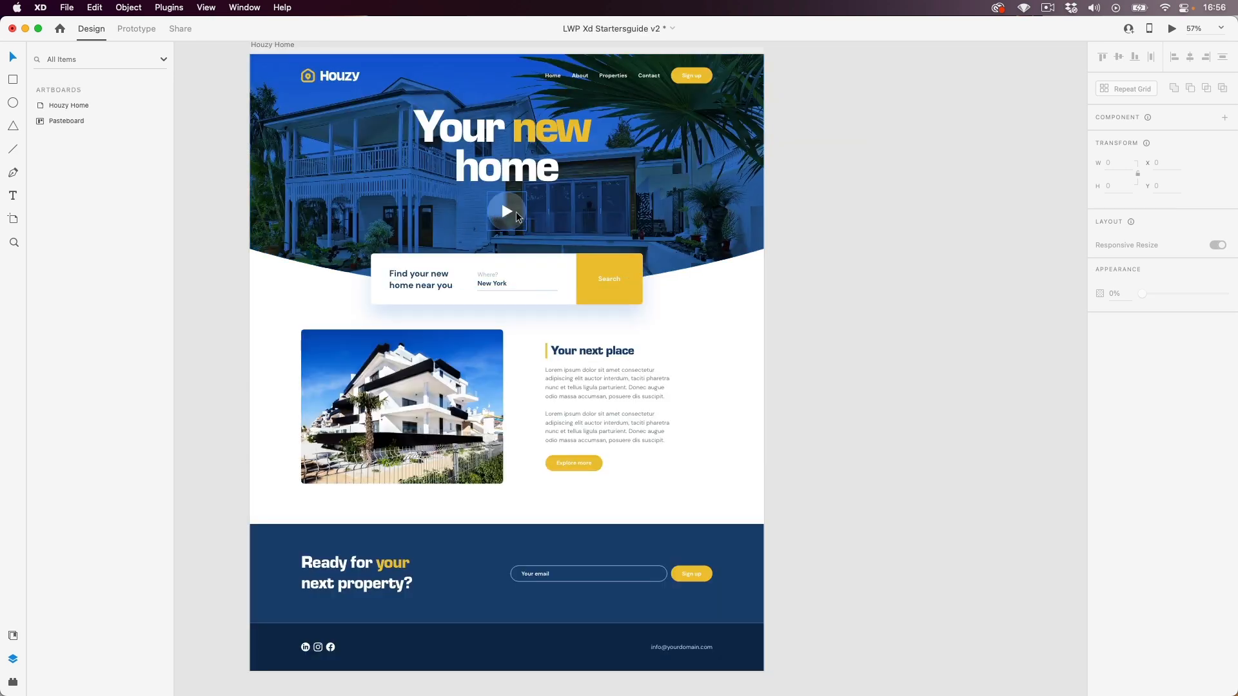
# - Draw a circle of about 126 × 126 in the hero section and centre it horizontally on the artboard
pyautogui.click(519, 215)
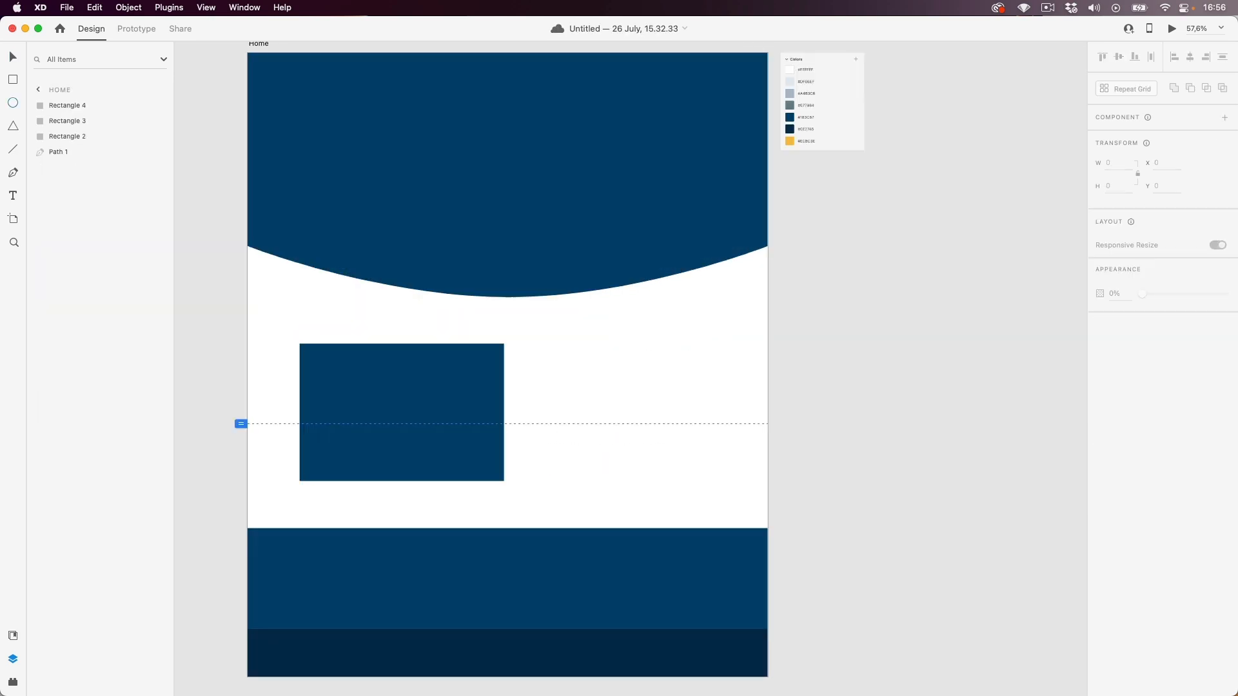
pyautogui.moveTo(417, 174); pyautogui.dragTo(464, 264)
pyautogui.press('shift')
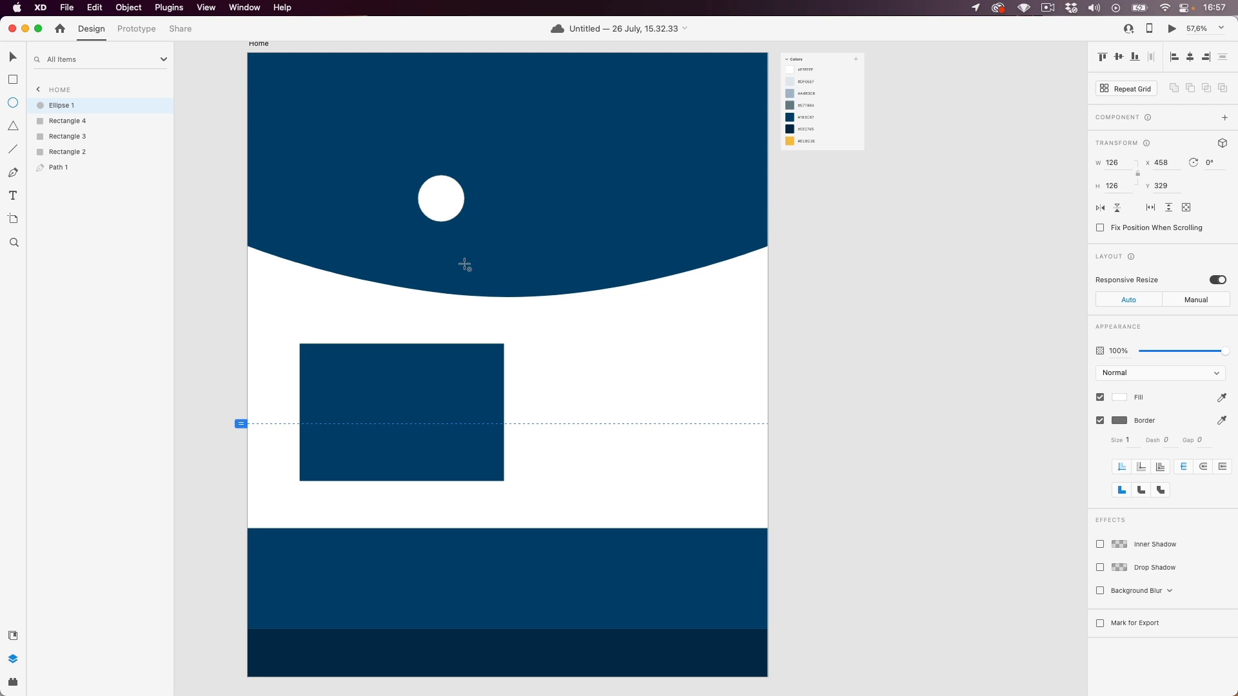
pyautogui.moveTo(464, 264); pyautogui.dragTo(464, 264)
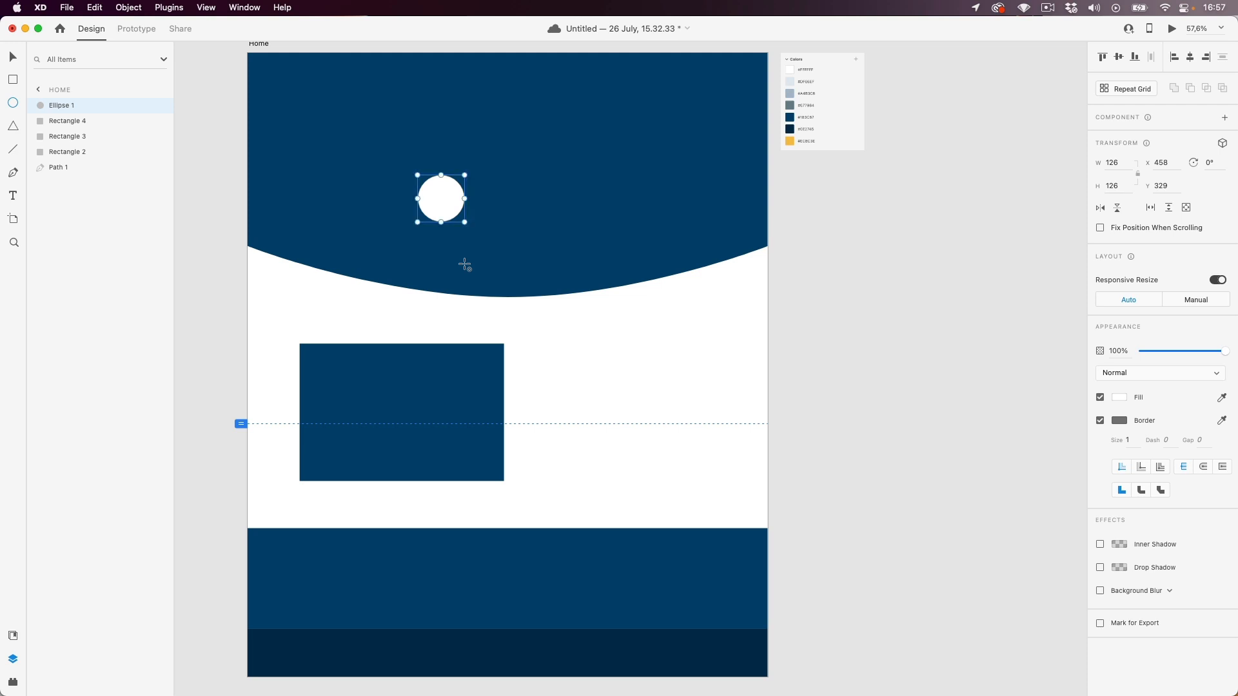
pyautogui.click(1190, 56)
pyautogui.press('v')
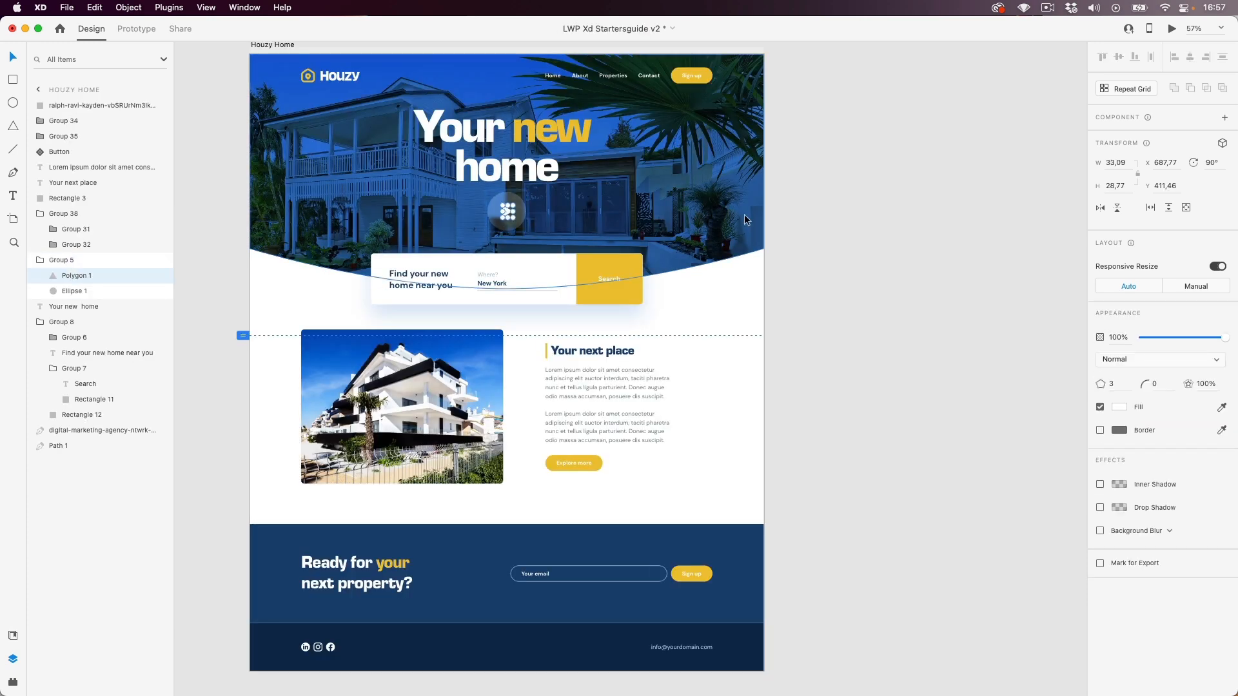
# - Draw a triangle of about 108 × 94 in the hero section, to the left of the circle, with the Polygon tool
pyautogui.click(851, 232)
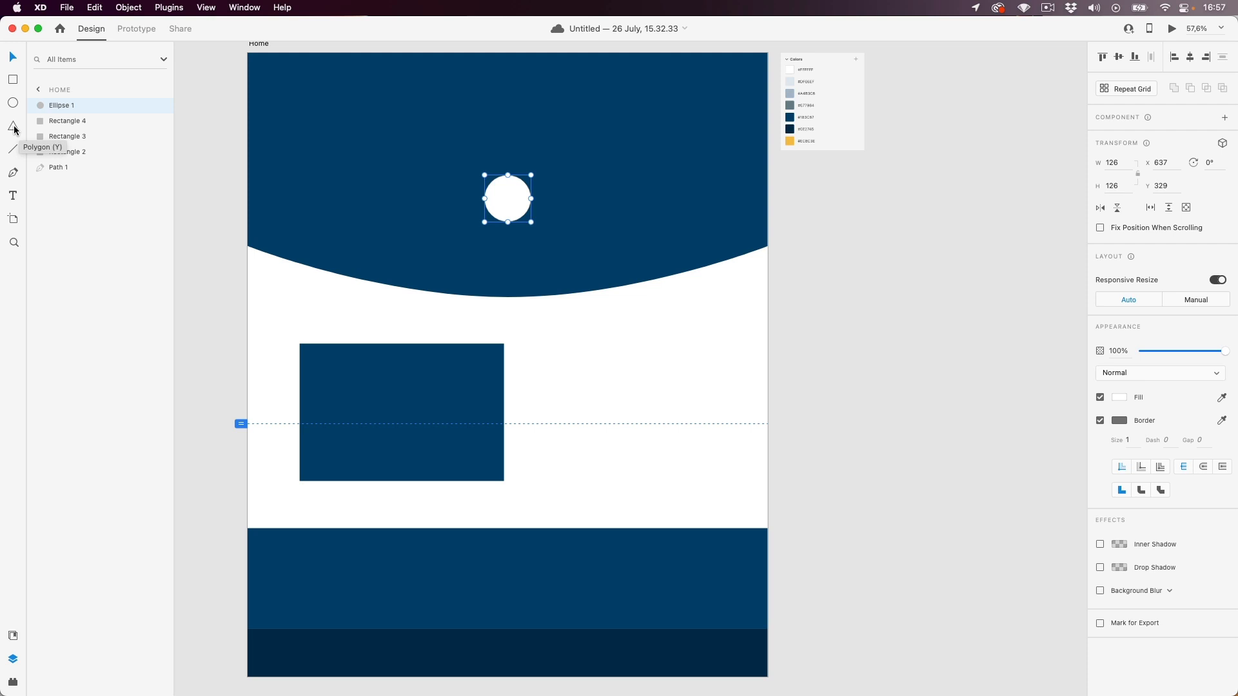
pyautogui.click(13, 127)
pyautogui.moveTo(343, 145); pyautogui.dragTo(382, 187)
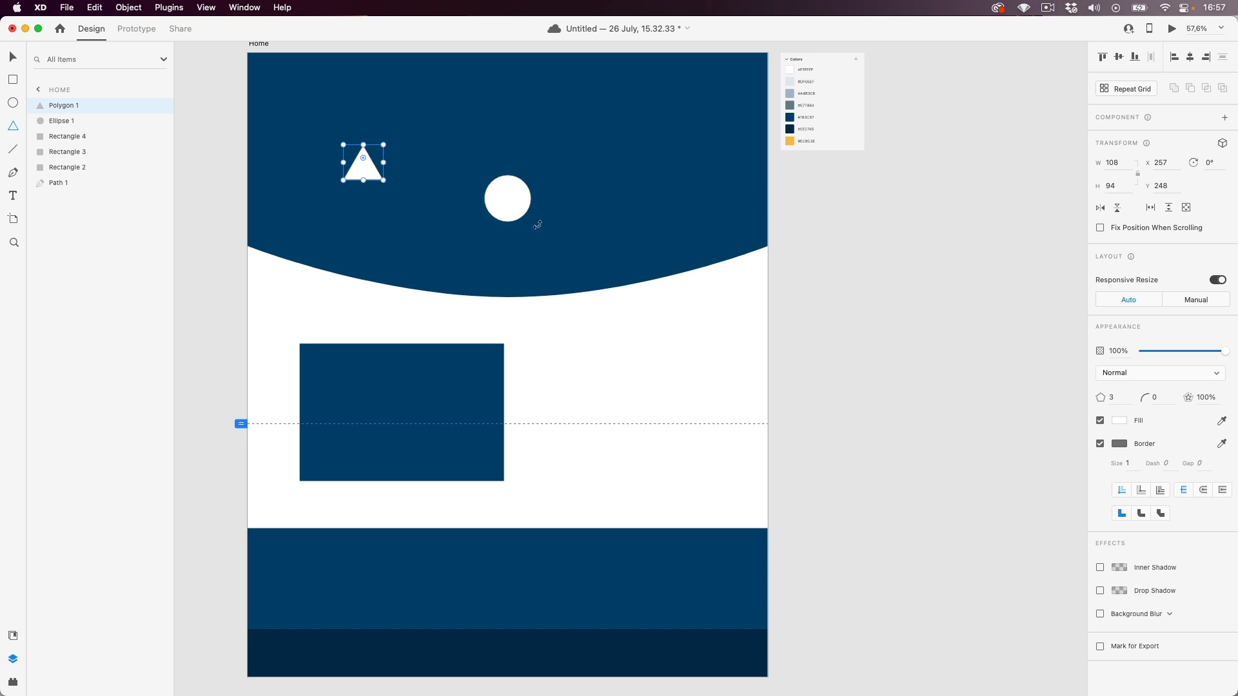
# - Try setting the polygon's corner count to 5 and undo it
pyautogui.click(1120, 397)
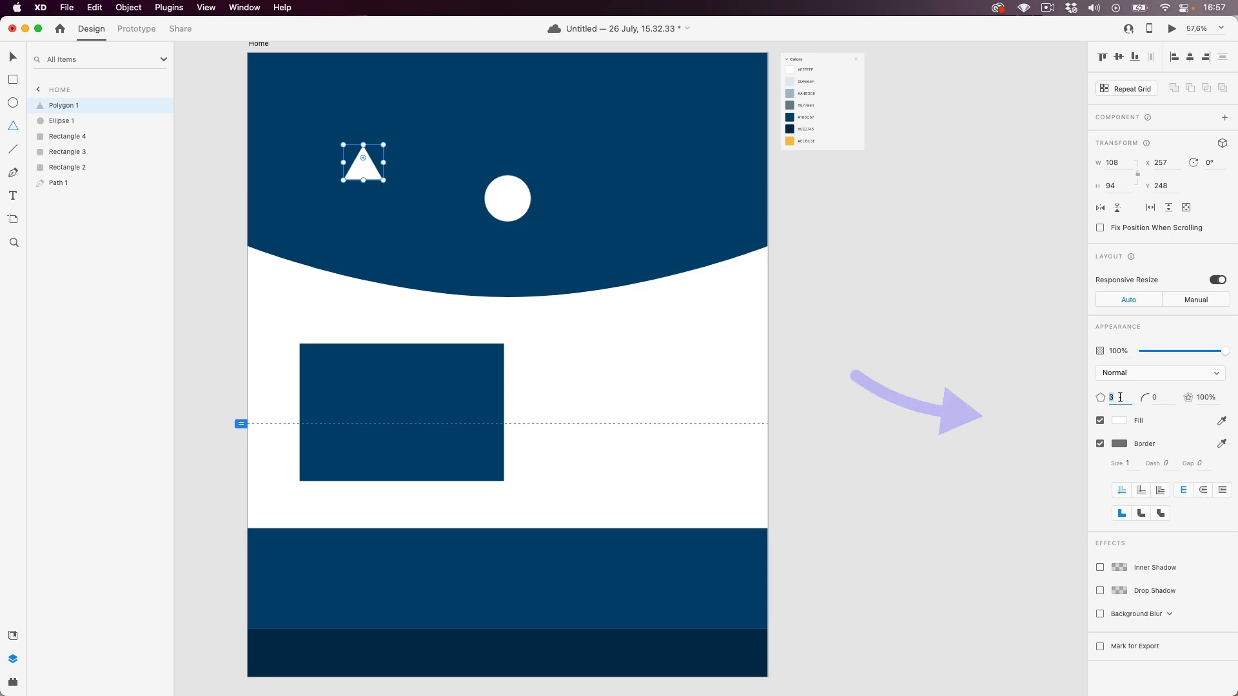
pyautogui.write('5')
pyautogui.press('Return')
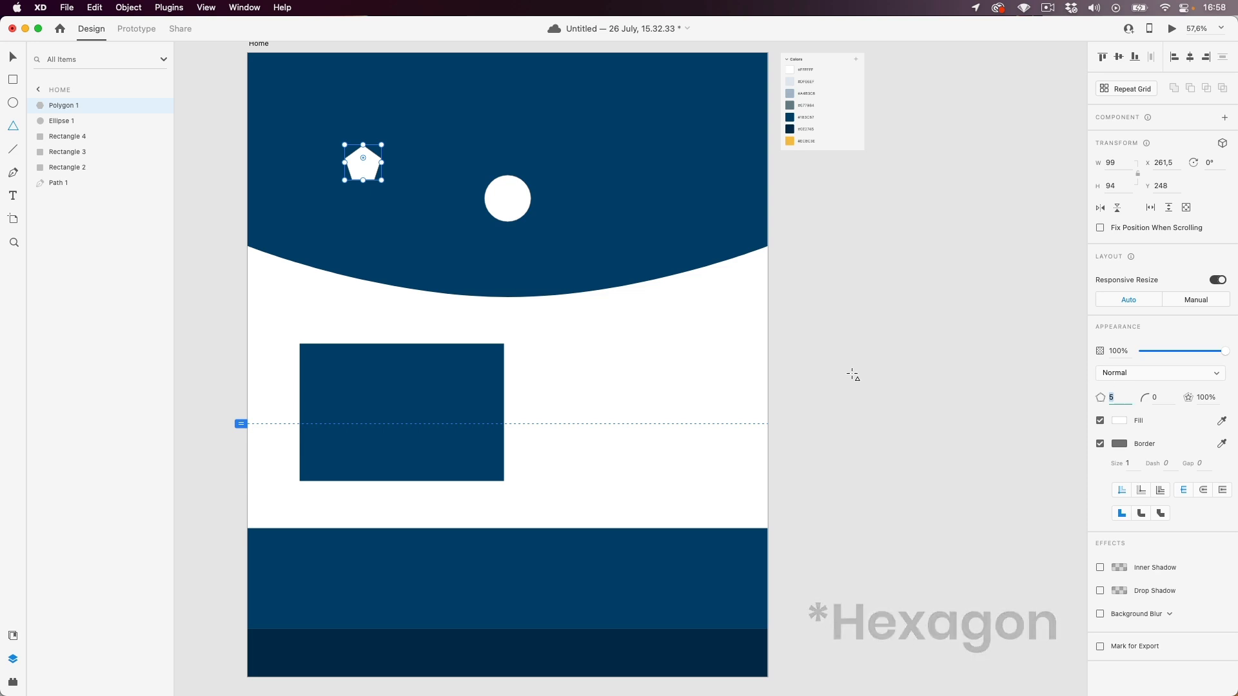
pyautogui.press('super+z')
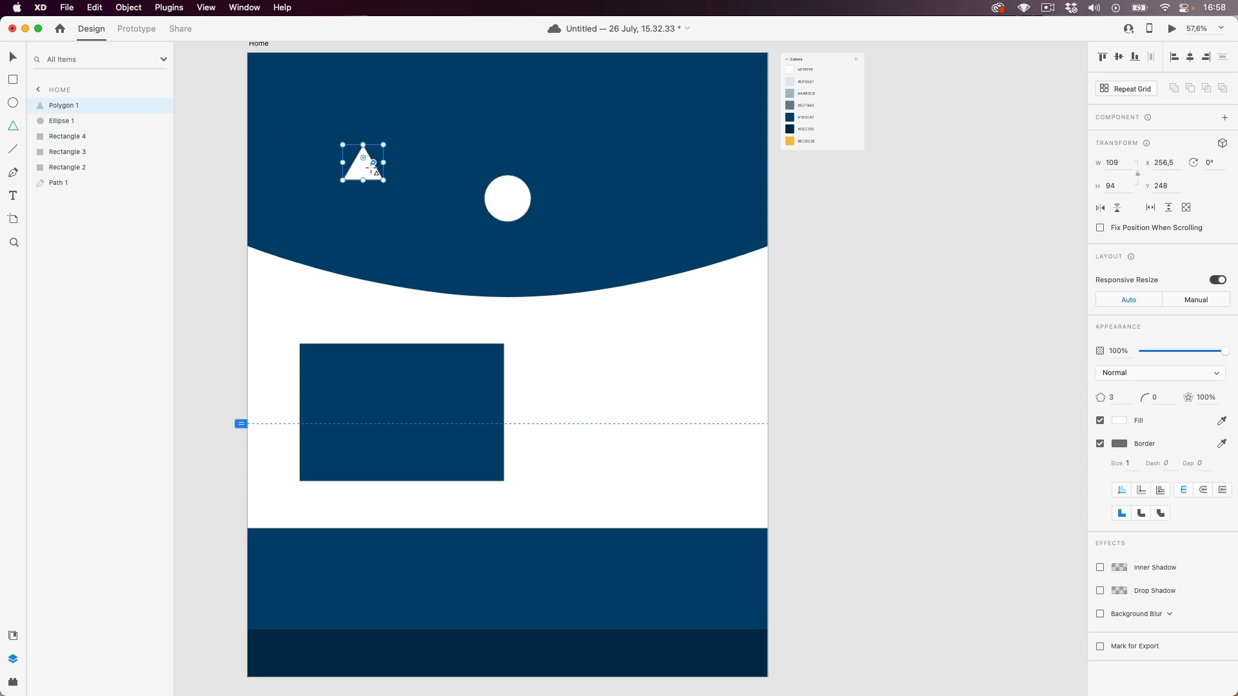
# - Move the triangle onto the circle and rotate it 90° so it points right
pyautogui.moveTo(361, 168); pyautogui.dragTo(506, 200)
pyautogui.scroll(10, 509, 193)
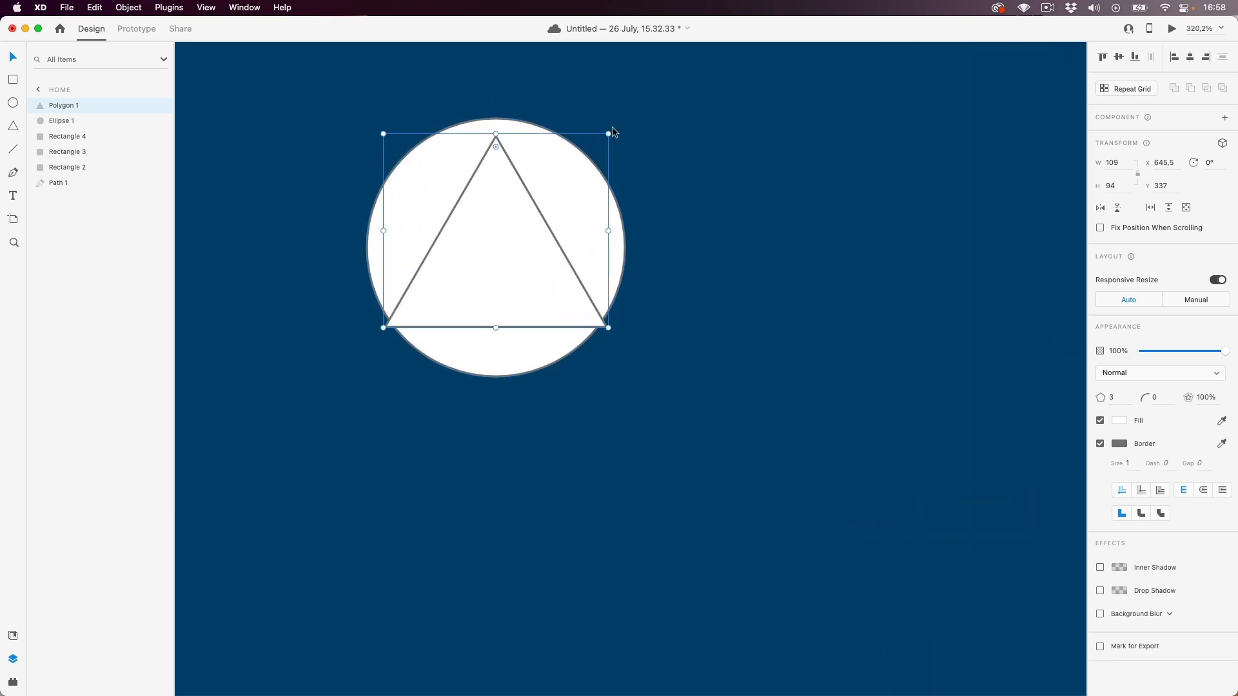
pyautogui.moveTo(612, 130); pyautogui.dragTo(561, 315)
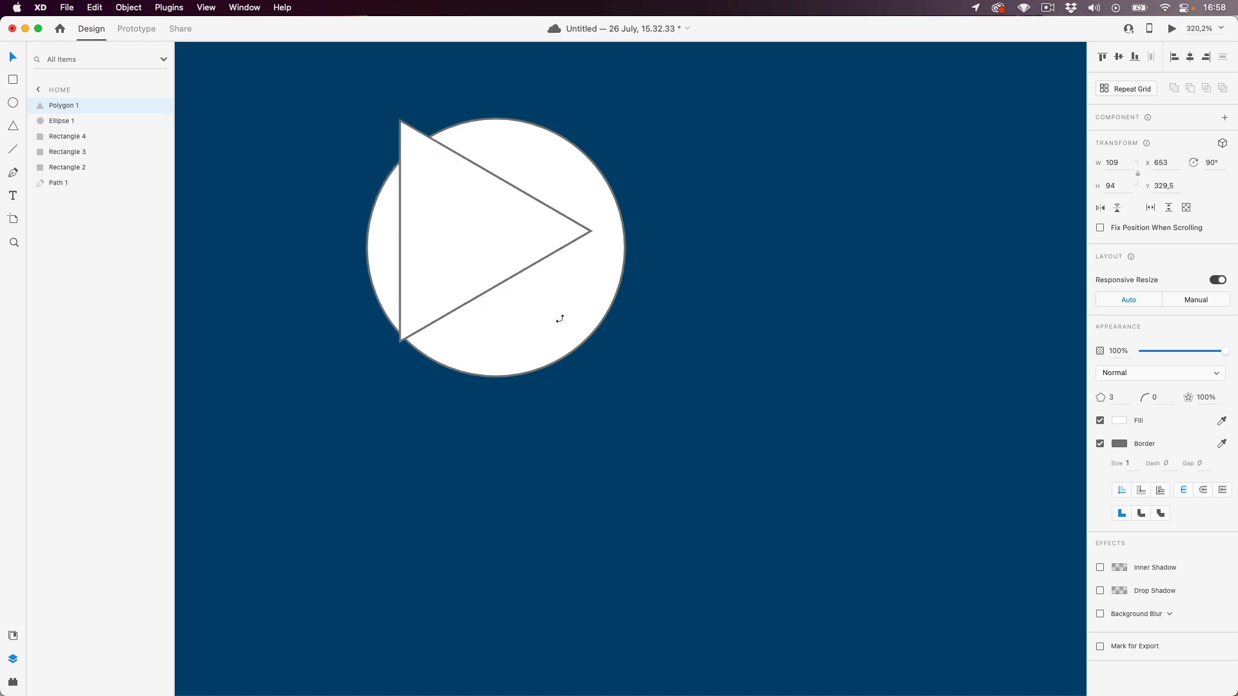
pyautogui.moveTo(560, 318); pyautogui.dragTo(560, 324)
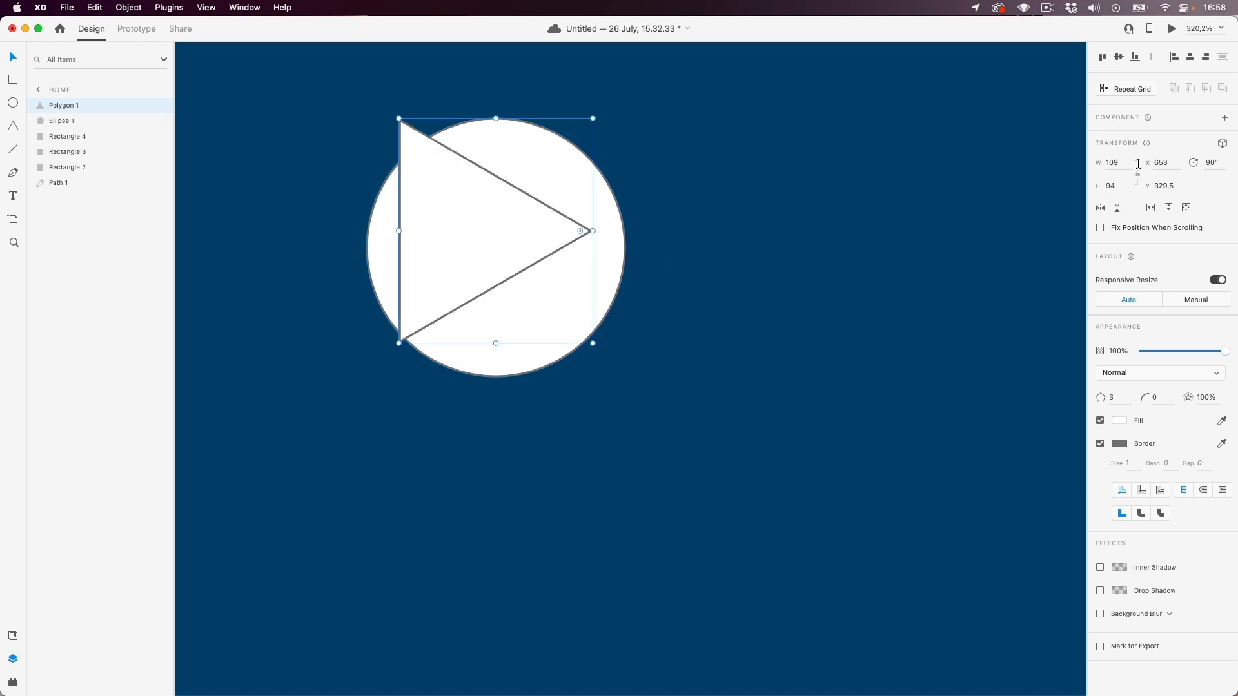
pyautogui.click(1214, 163)
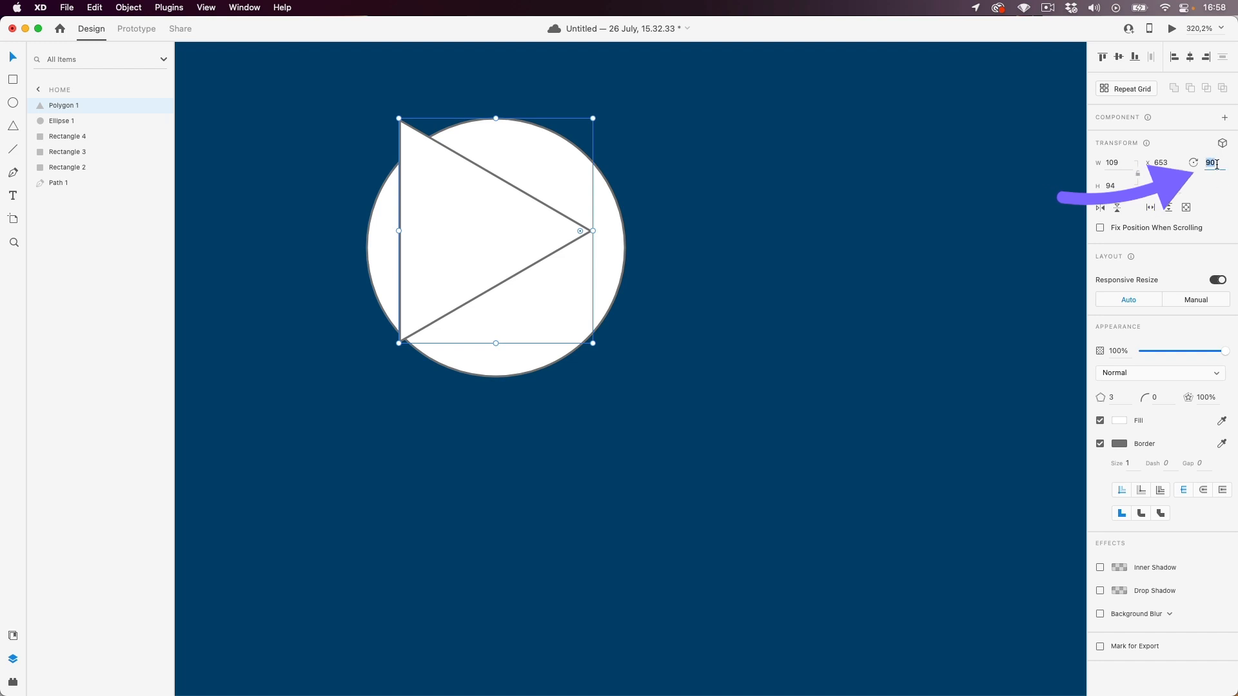
pyautogui.click(1213, 186)
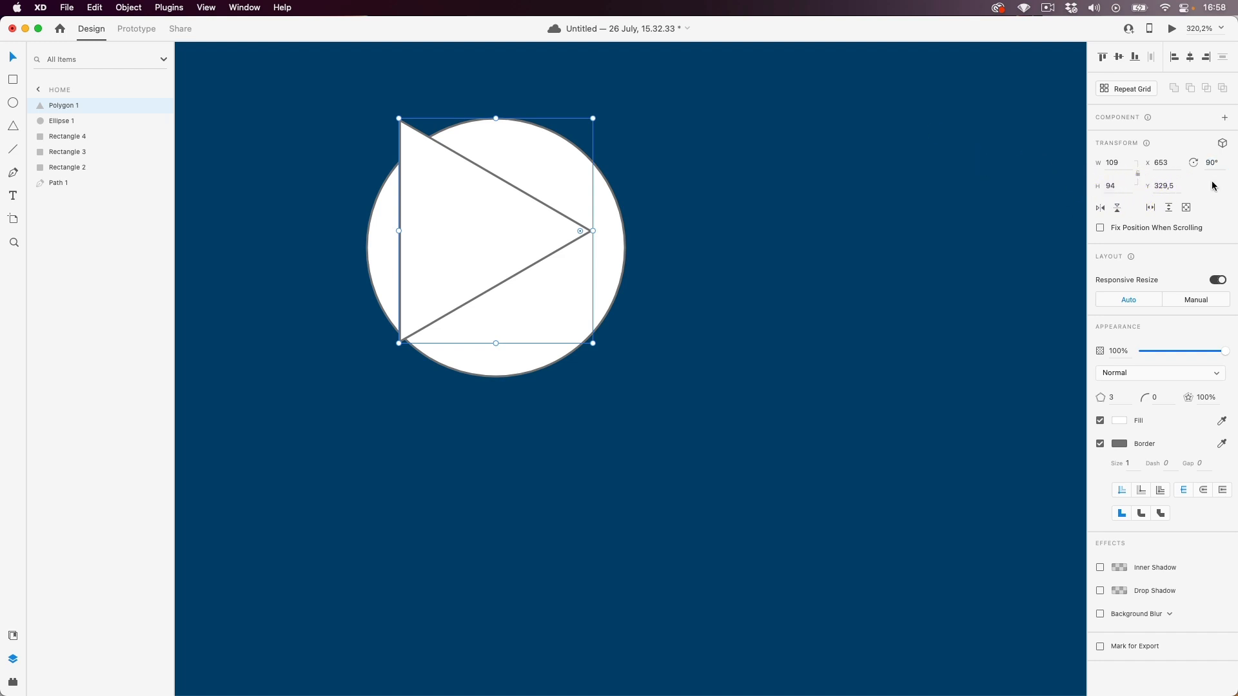
# - Scale the triangle down to about 33 × 28 and centre it inside the circle
pyautogui.moveTo(496, 223); pyautogui.dragTo(512, 238)
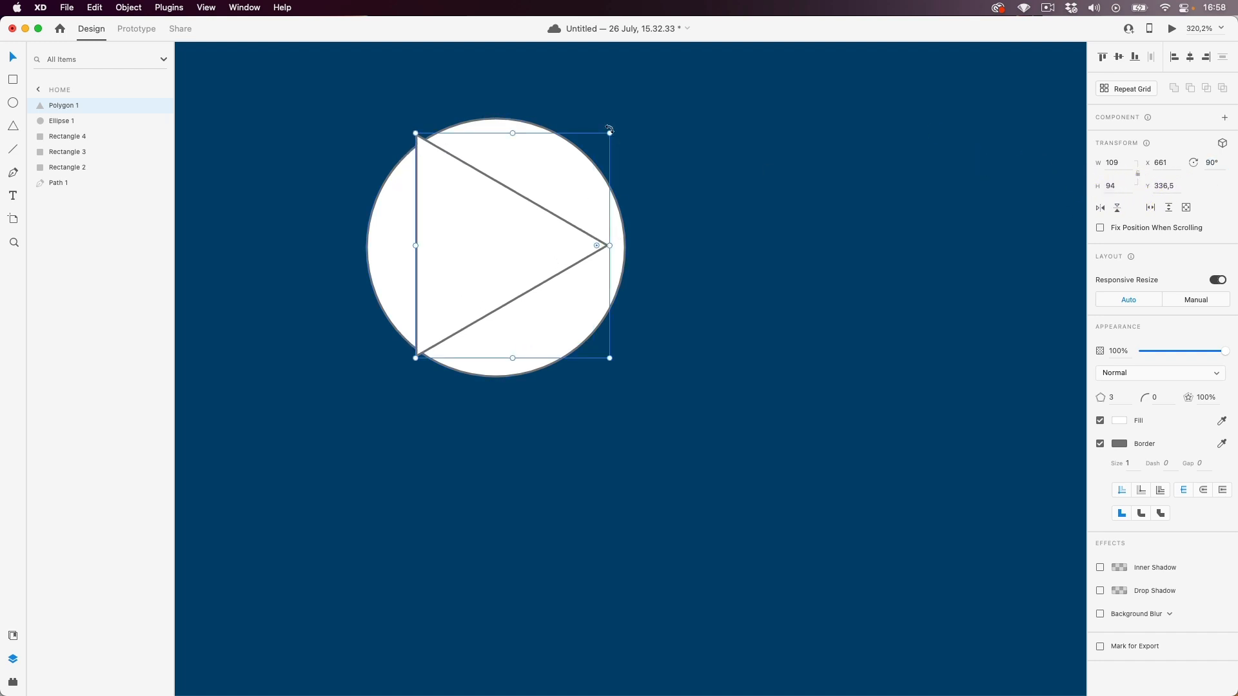
pyautogui.moveTo(609, 358); pyautogui.dragTo(492, 230)
pyautogui.moveTo(455, 191); pyautogui.dragTo(501, 259)
pyautogui.scroll(-3, 520, 259)
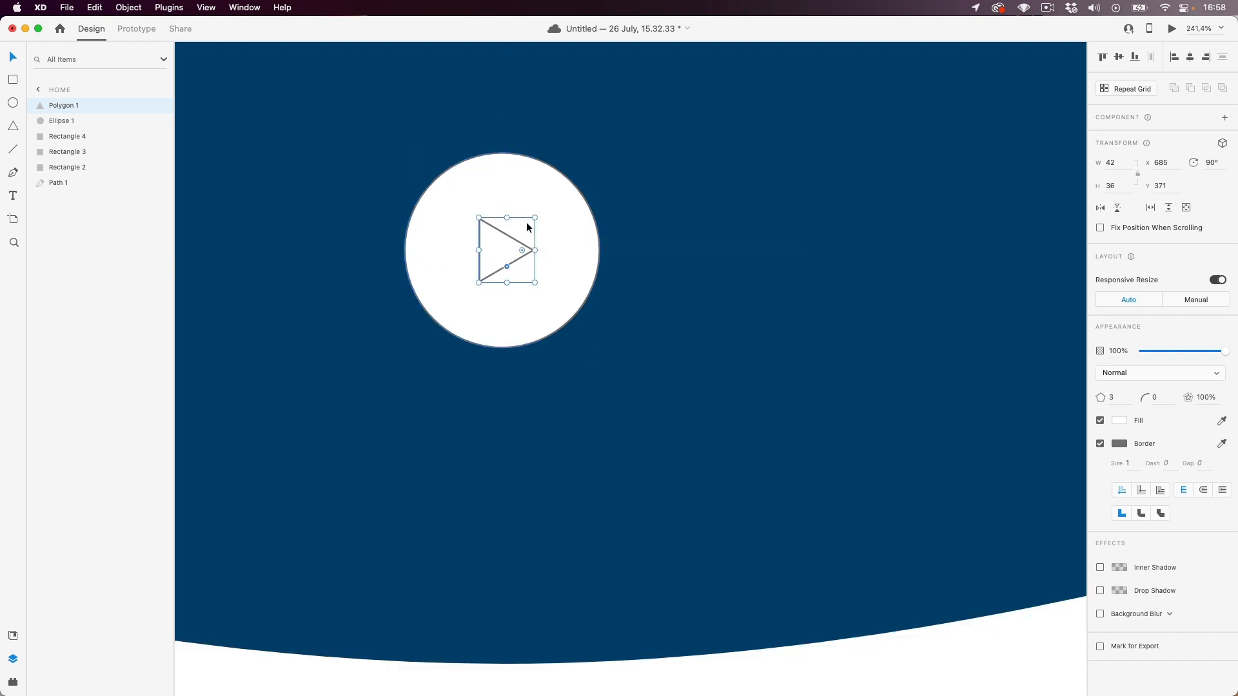
pyautogui.moveTo(535, 218); pyautogui.dragTo(499, 249)
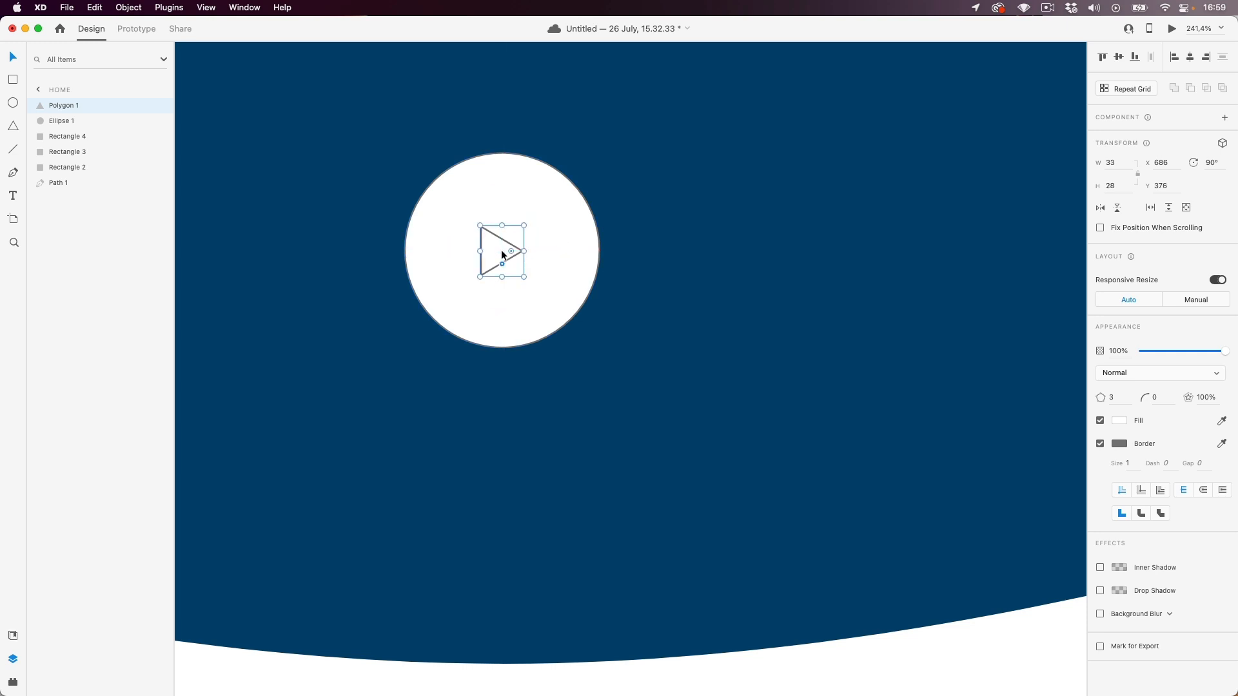
pyautogui.press('Tab')
pyautogui.moveTo(491, 251); pyautogui.dragTo(490, 249)
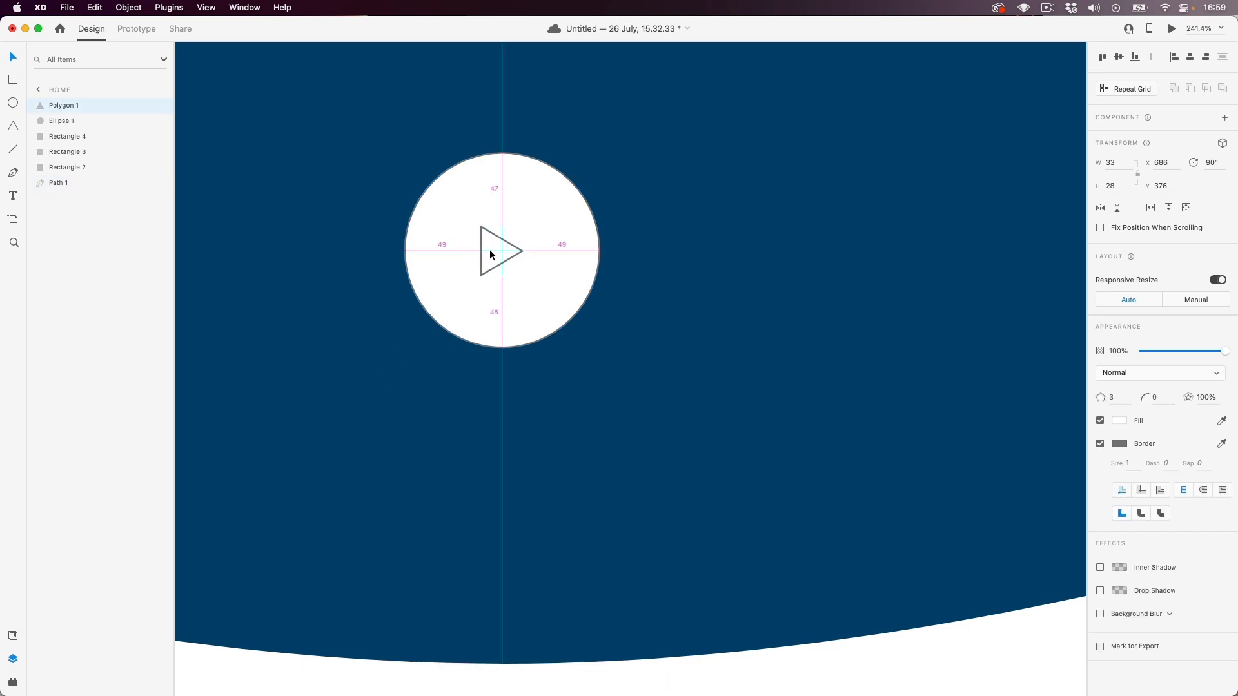
pyautogui.moveTo(489, 252); pyautogui.dragTo(489, 252)
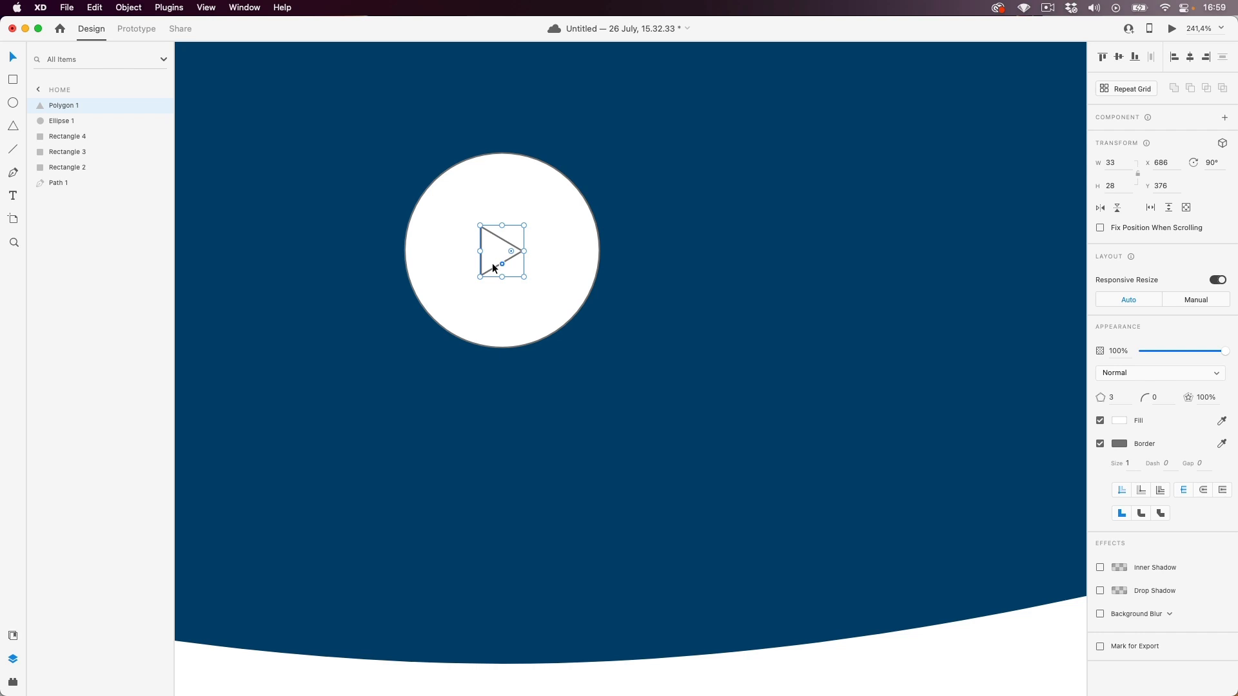
# - Nudge the triangle right to X 689 so it looks visually balanced in the circle, and deselect it
pyautogui.click(400, 299)
pyautogui.click(497, 262)
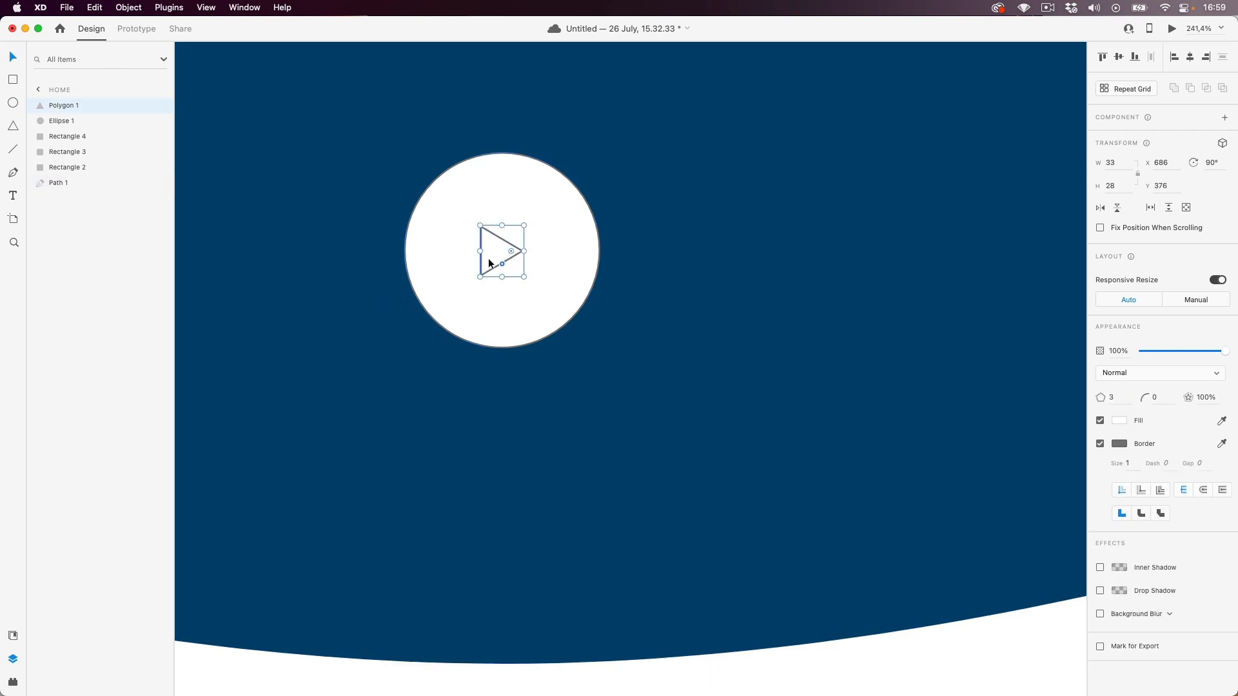
pyautogui.click(406, 334)
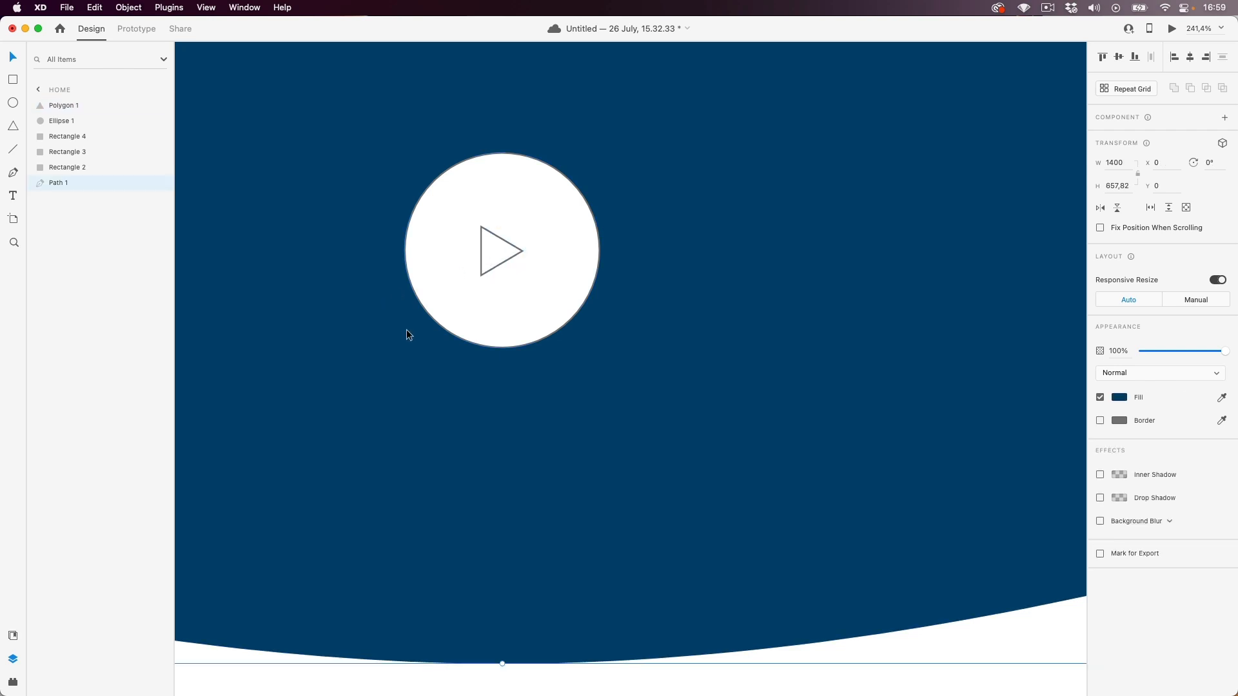
pyautogui.click(487, 257)
pyautogui.press('Right')
pyautogui.press('Right')
pyautogui.press('Right')
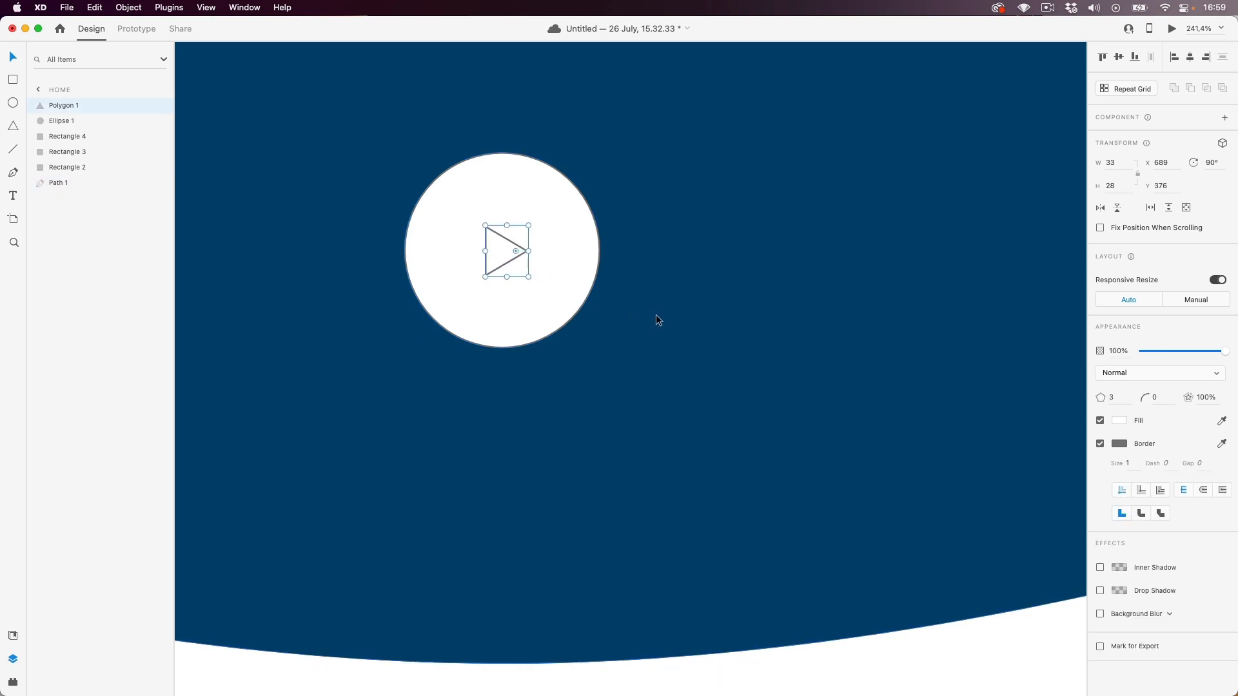
pyautogui.press('Left')
pyautogui.press('Right')
pyautogui.press('Escape')
pyautogui.press('super+0')
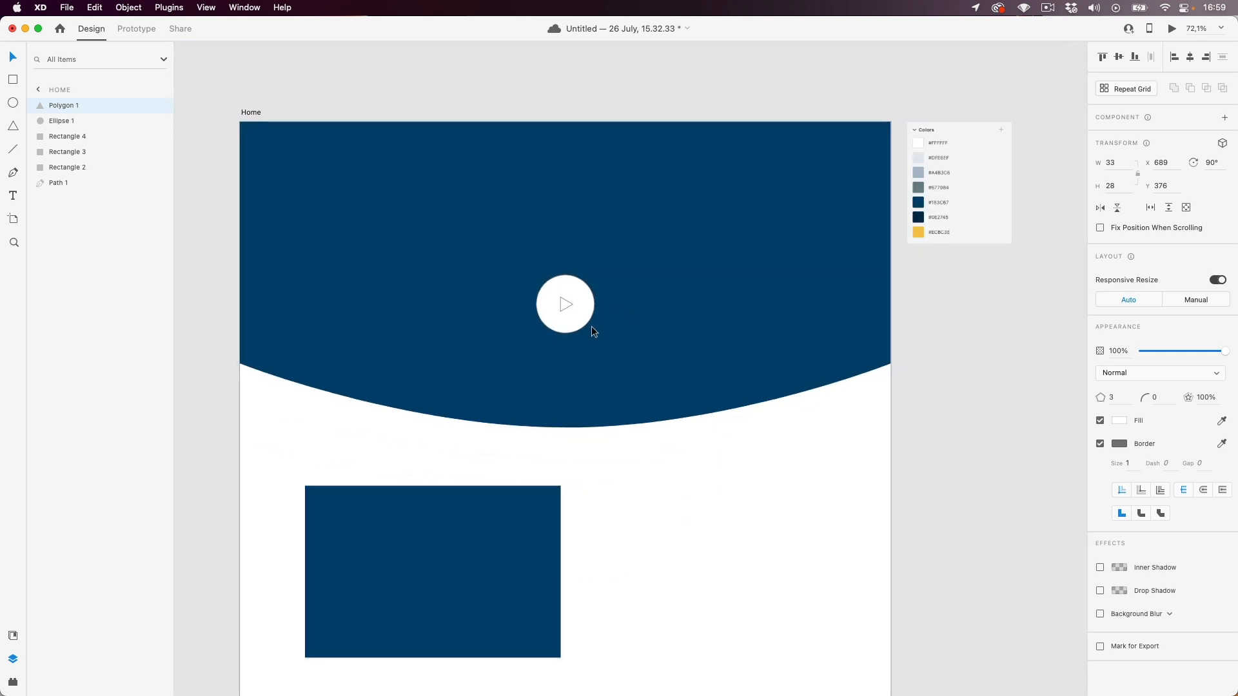
pyautogui.scroll(-3, 671, 465)
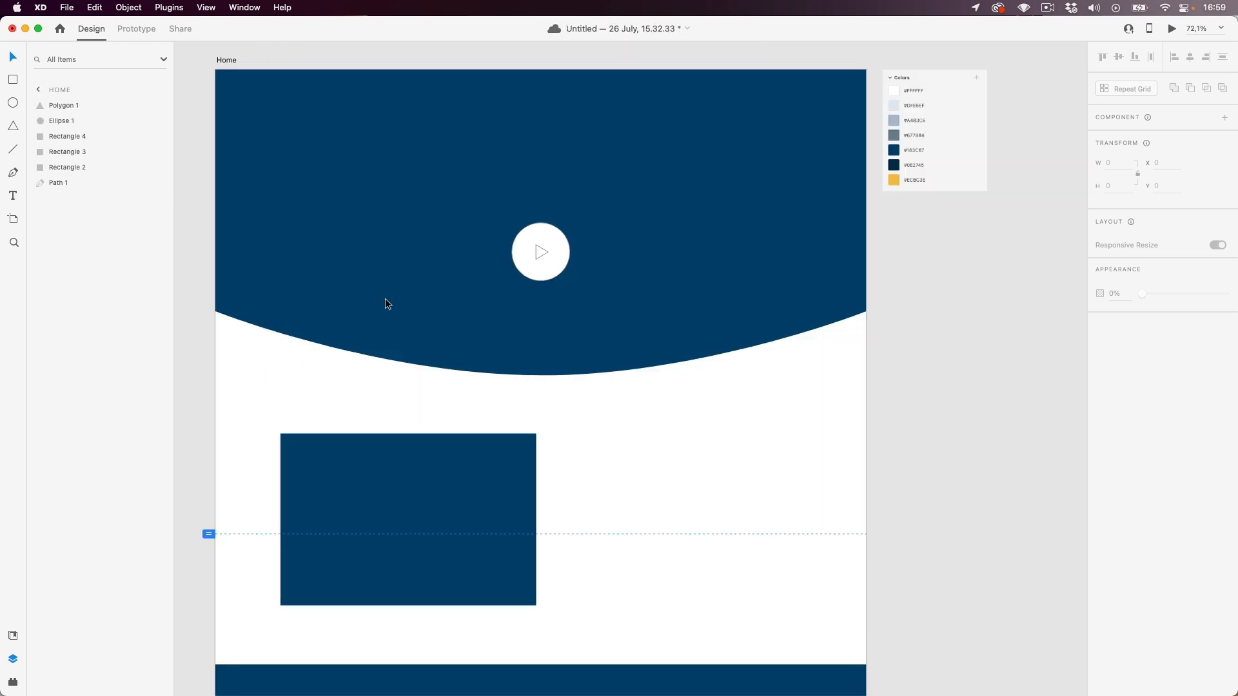
# - Draw a white rectangle about 749 × 155 across the hero's curved lower edge and show the Home artboard's layout grid
pyautogui.click(14, 81)
pyautogui.moveTo(342, 311)
pyautogui.mouseDown()
pyautogui.moveTo(683, 387)
pyautogui.moveTo(722, 380)
pyautogui.moveTo(689, 383)
pyautogui.mouseUp()
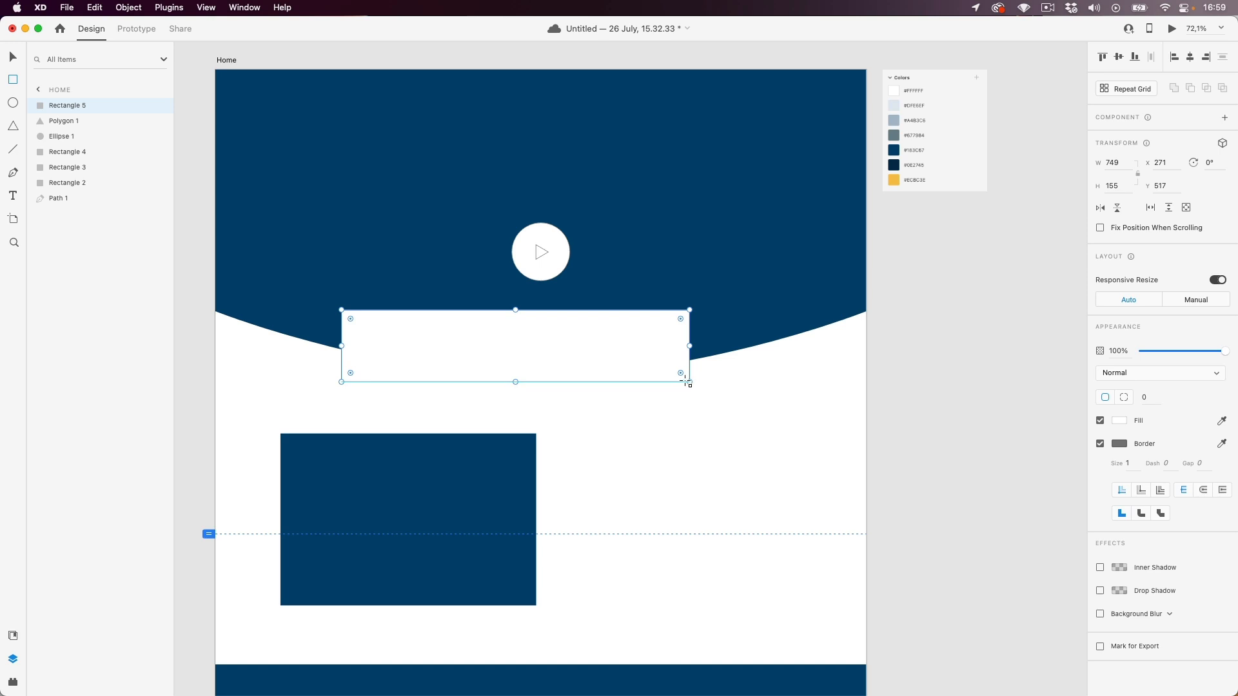
pyautogui.click(229, 61)
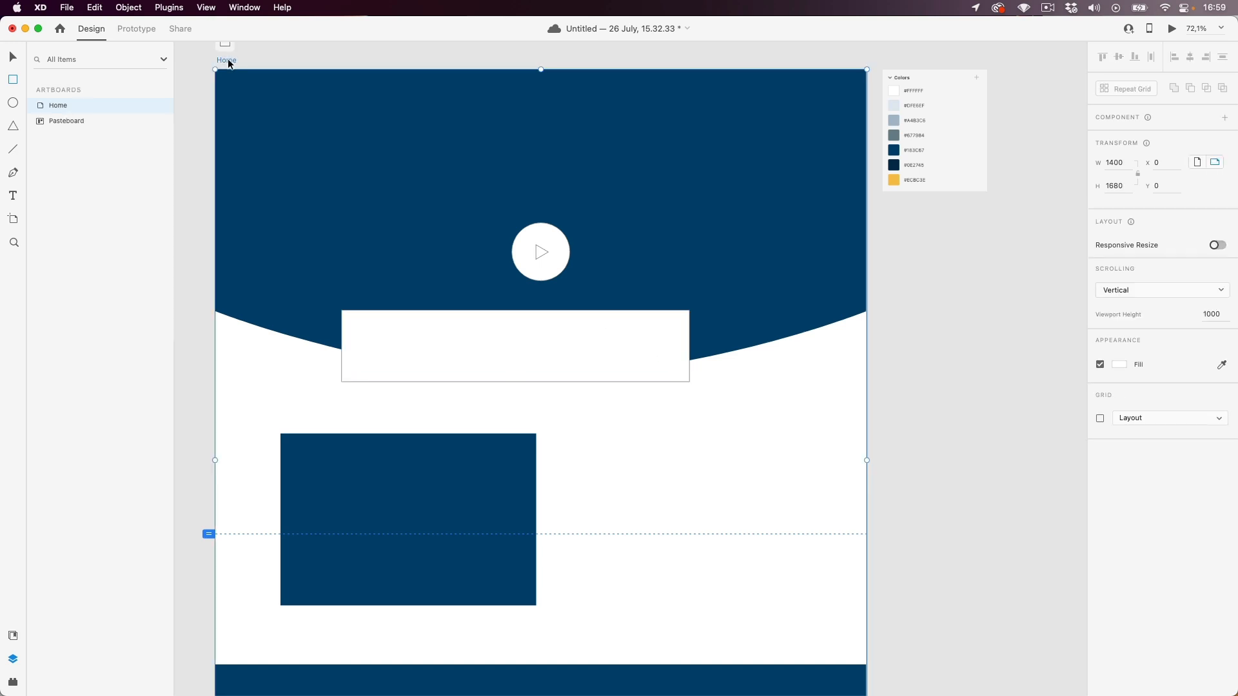
pyautogui.click(1101, 418)
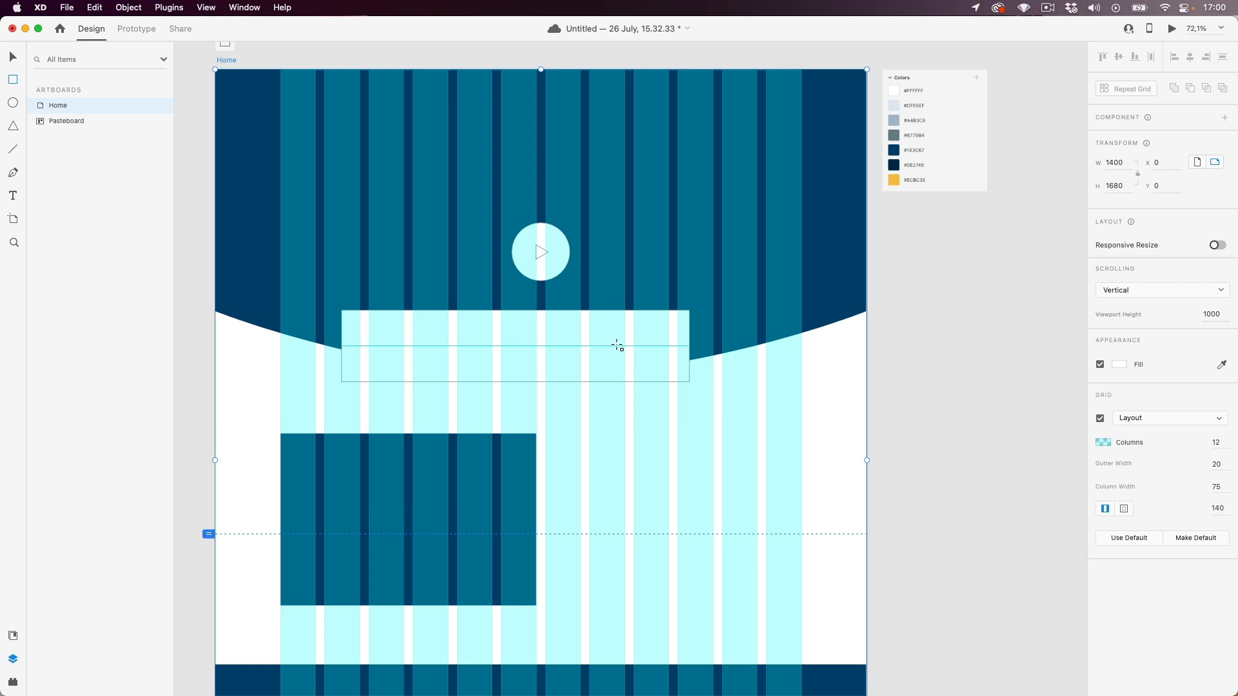
# - Centre the white rectangle on the grid at X 330, Y 566, fit its width to eight columns (740), and reduce its height to 140
pyautogui.click(12, 60)
pyautogui.click(501, 347)
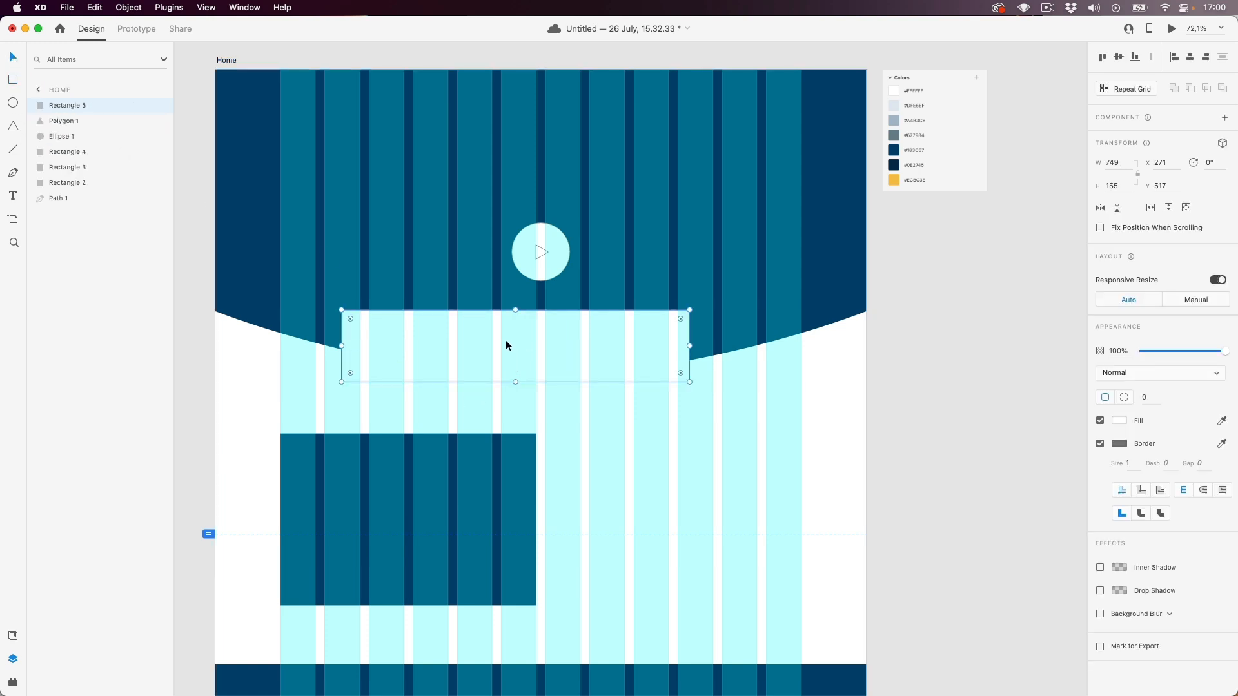
pyautogui.moveTo(516, 345); pyautogui.dragTo(532, 369)
pyautogui.moveTo(361, 370); pyautogui.dragTo(370, 369)
pyautogui.moveTo(707, 368)
pyautogui.mouseDown()
pyautogui.moveTo(691, 368)
pyautogui.moveTo(715, 369)
pyautogui.mouseUp()
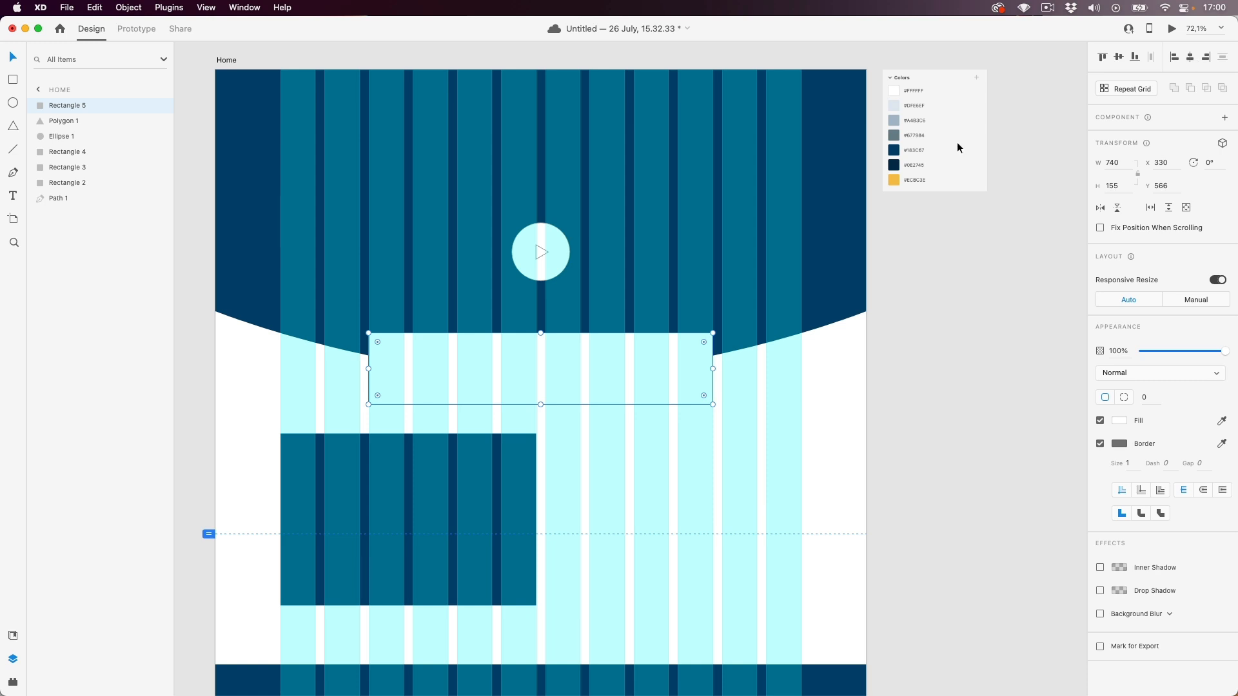
pyautogui.moveTo(541, 404); pyautogui.dragTo(541, 398)
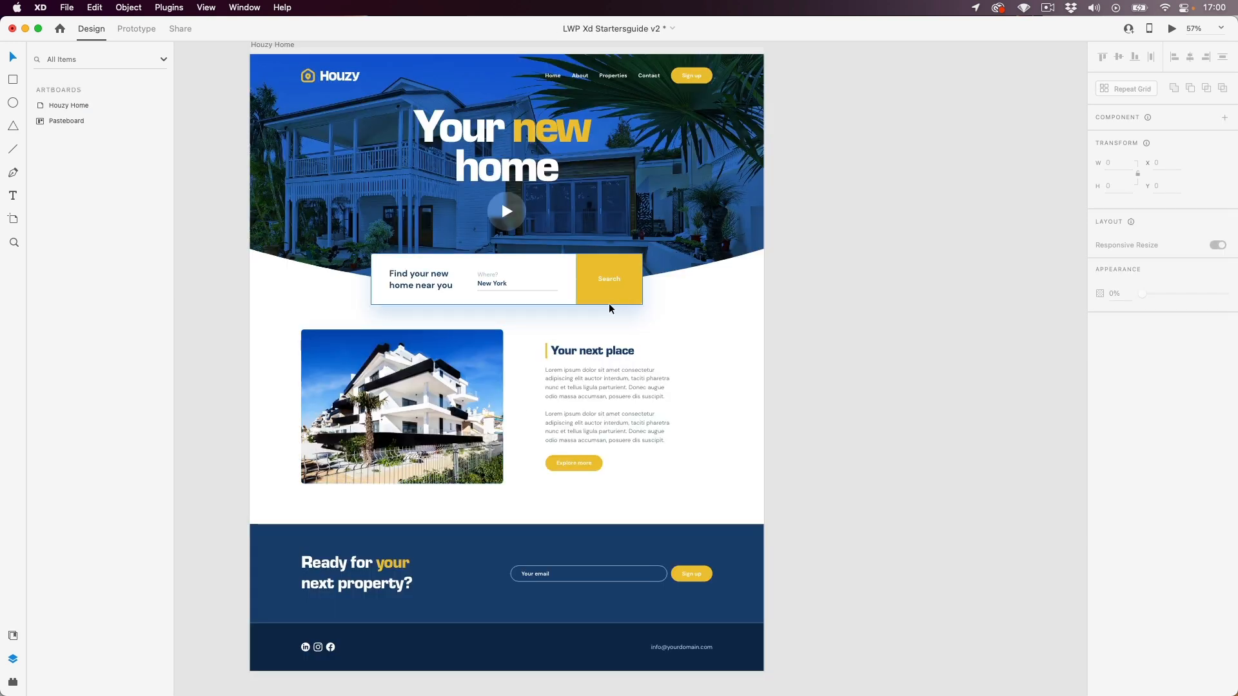
# - Check the search button in the finished Houzy design and duplicate the white search bar rectangle in place
pyautogui.click(609, 283)
pyautogui.click(662, 312)
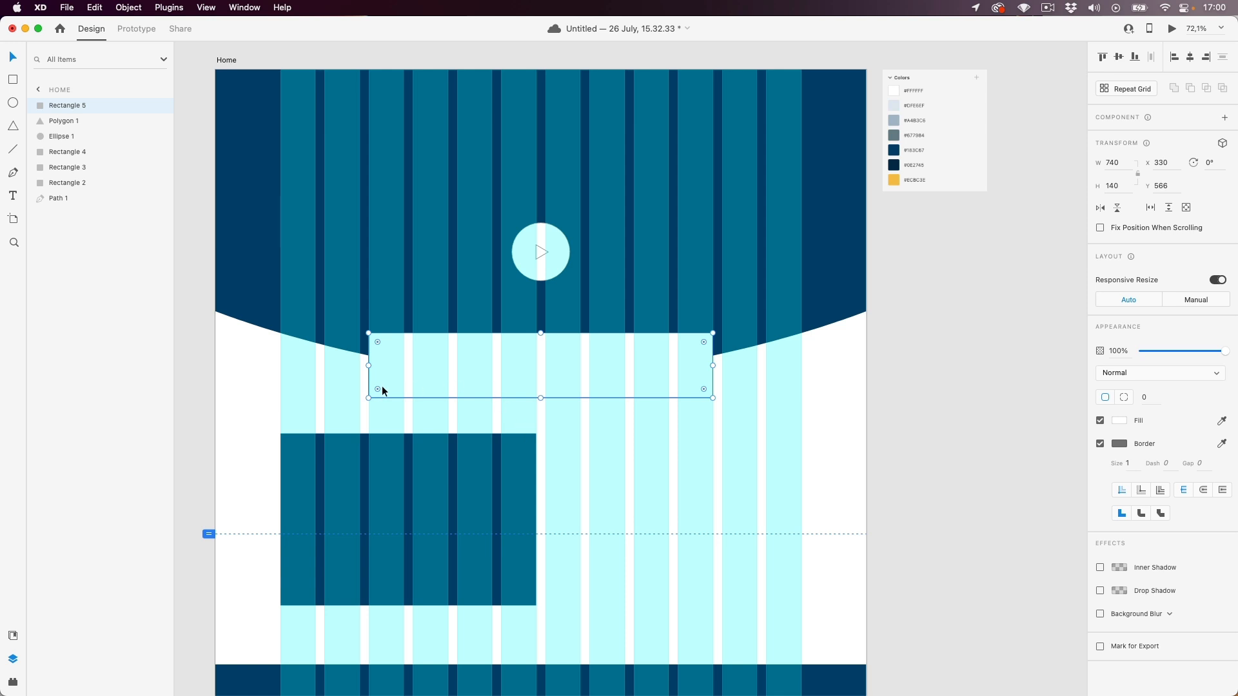
pyautogui.press('alt')
pyautogui.click(96, 7)
pyautogui.click(120, 133)
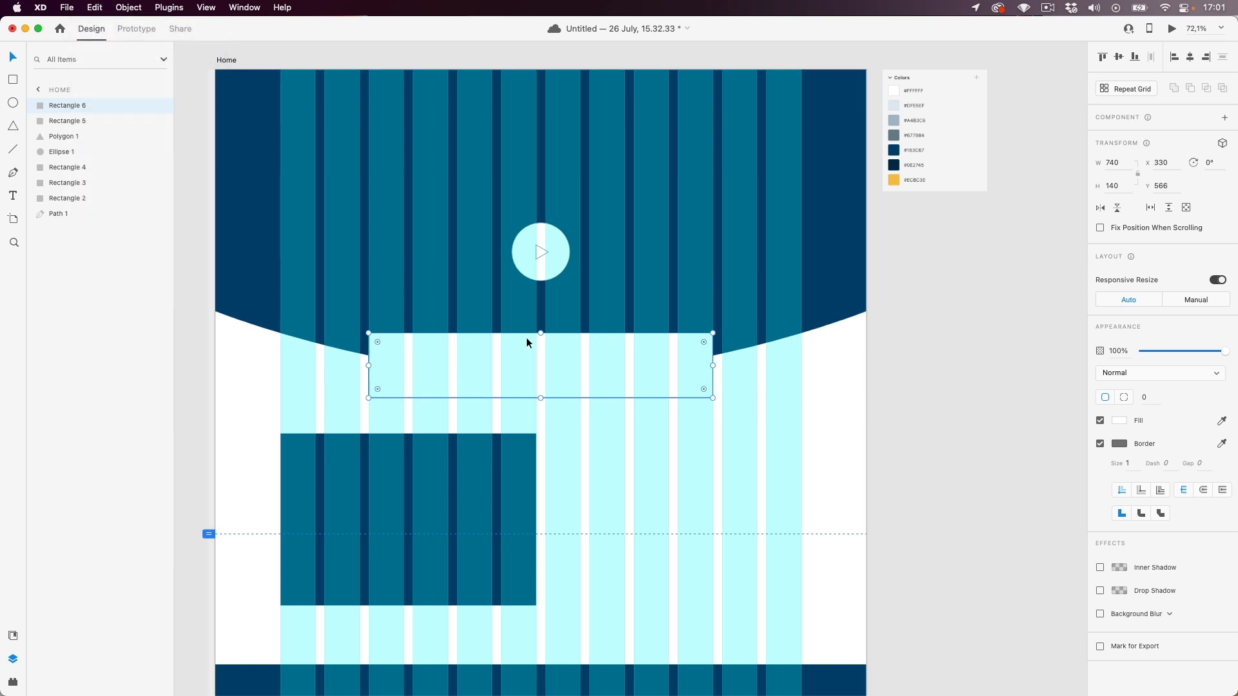
# - Compare the document assets with the layer list, try selecting the play triangle's layer, and select the duplicated rectangle's layer
pyautogui.click(13, 636)
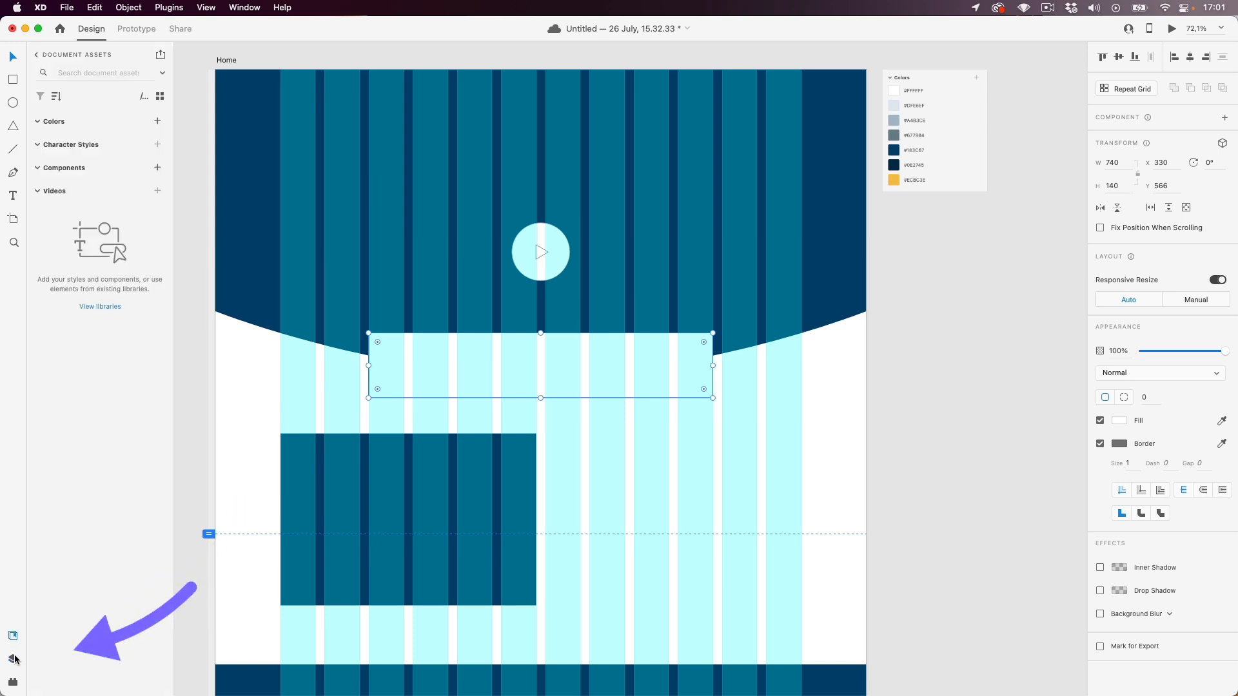
pyautogui.click(14, 658)
pyautogui.click(13, 637)
pyautogui.click(14, 659)
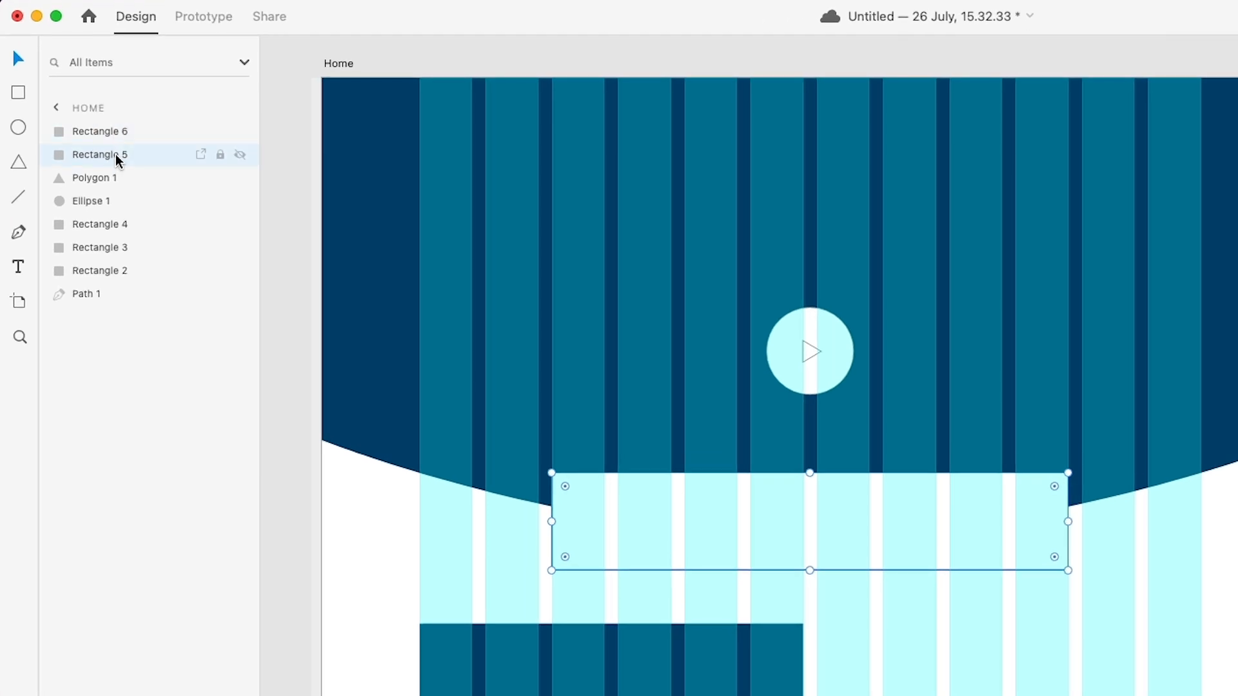
pyautogui.click(116, 179)
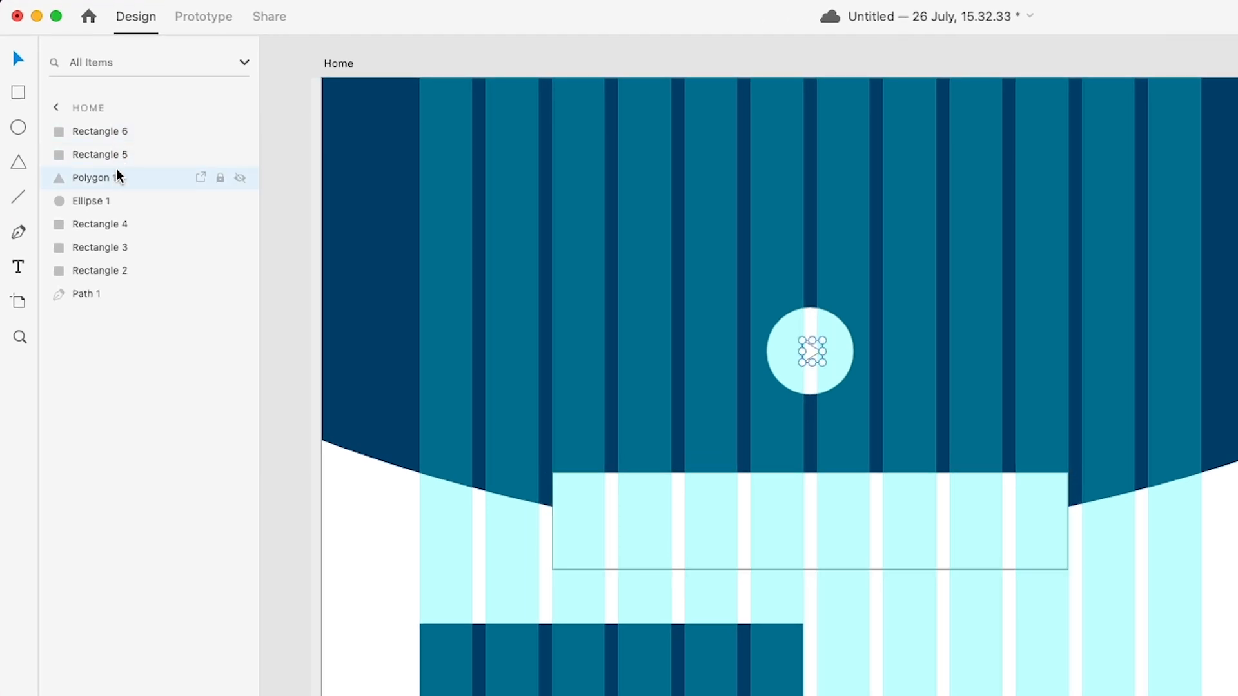
pyautogui.click(127, 132)
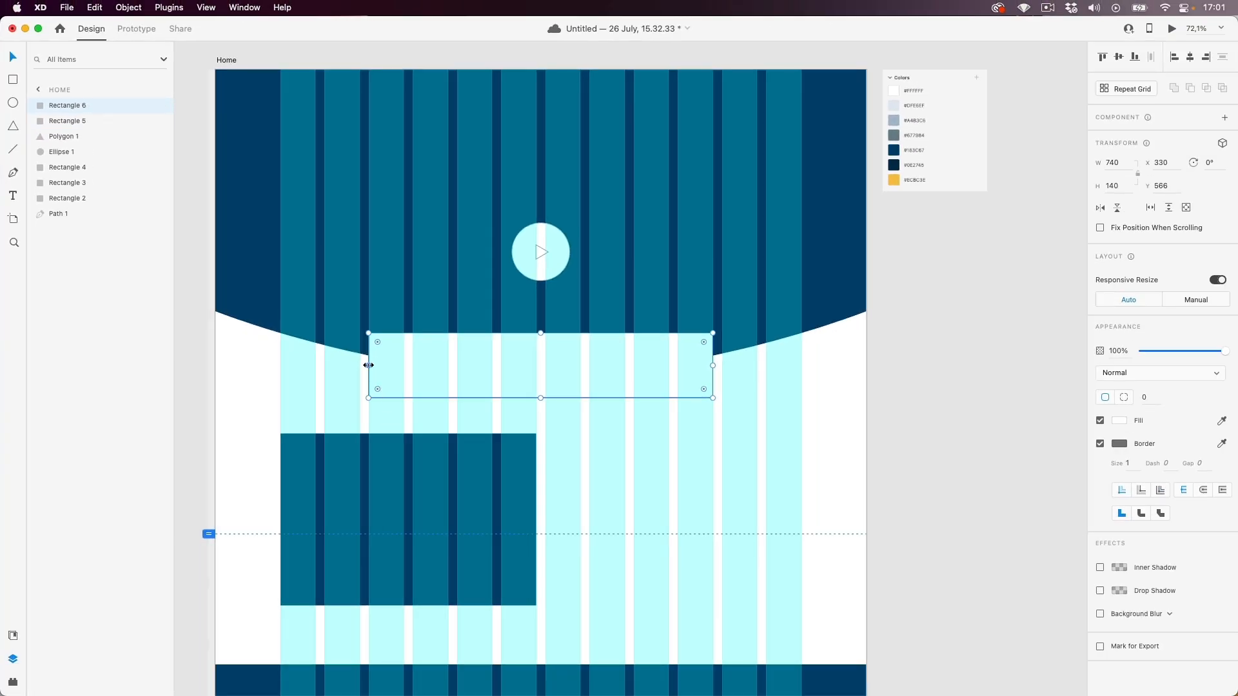
# - Narrow the duplicated rectangle to width 170 at the search bar's right end and fill it with the palette's yellow
pyautogui.moveTo(368, 365); pyautogui.dragTo(633, 365)
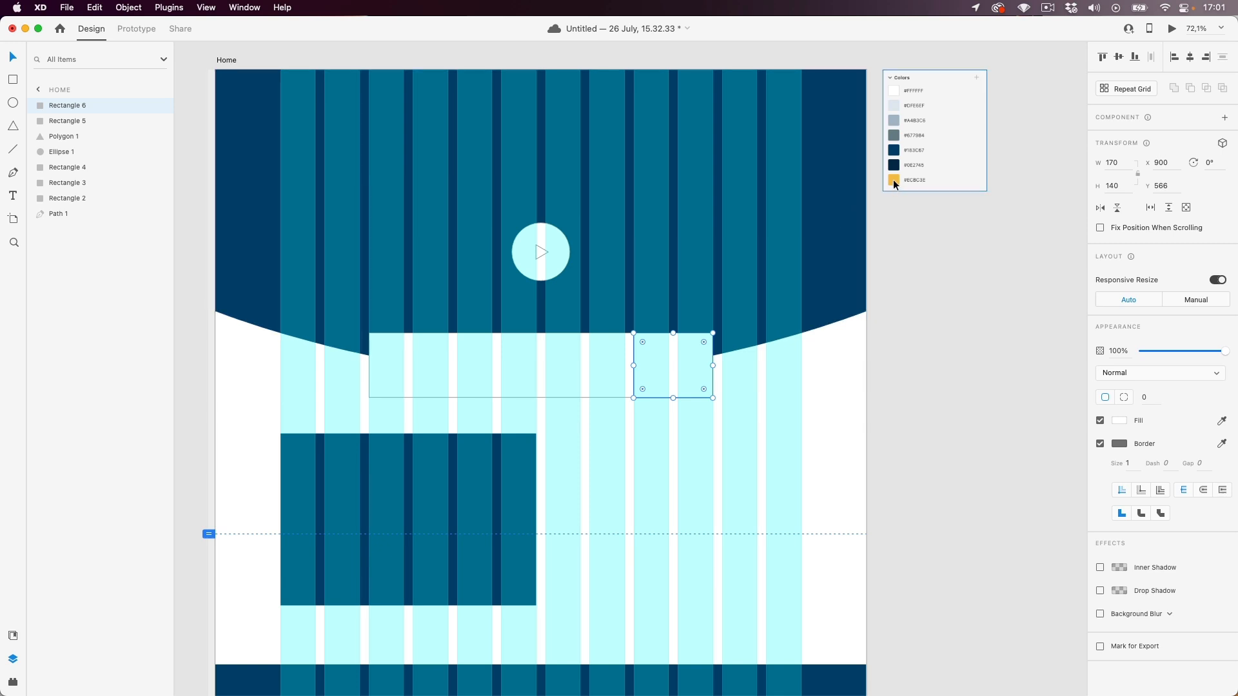
pyautogui.click(1224, 425)
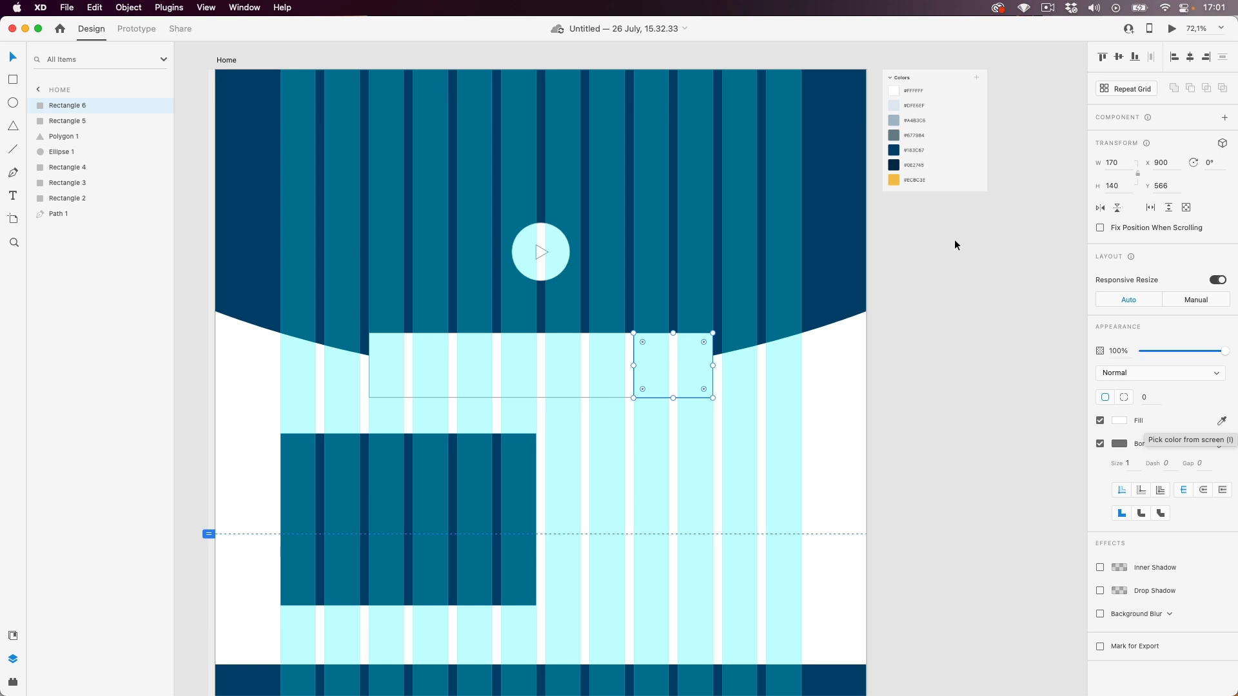
pyautogui.click(895, 180)
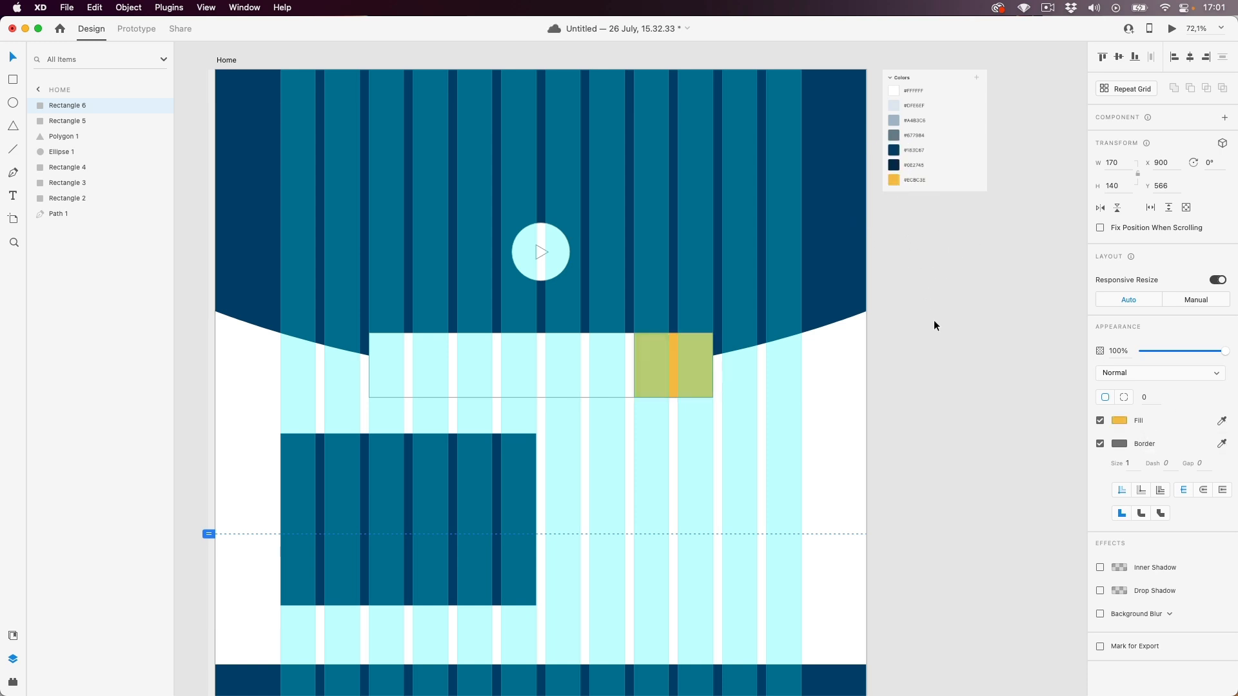
pyautogui.click(935, 326)
# - Hide the Home artboard's layout grid and bring the whole page into view with nothing selected
pyautogui.hscroll(1, 215, 64)
pyautogui.click(220, 60)
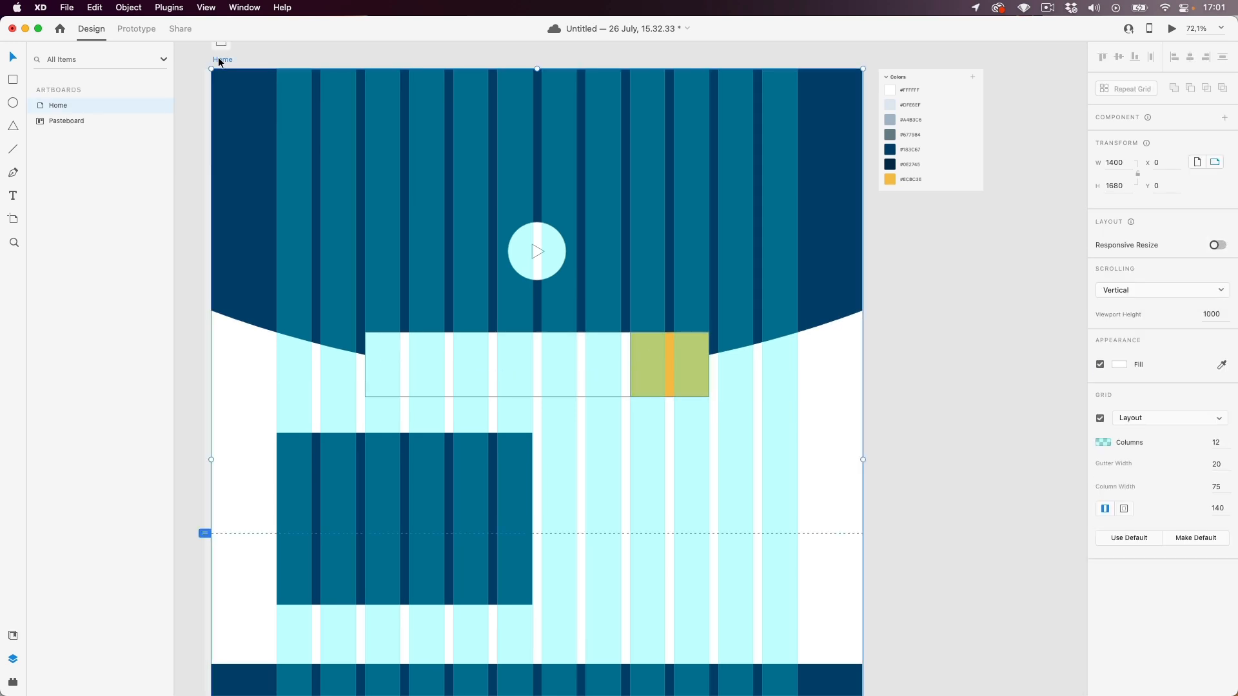
pyautogui.click(1100, 420)
pyautogui.click(674, 379)
pyautogui.scroll(-2, 675, 380)
pyautogui.scroll(-2, 675, 384)
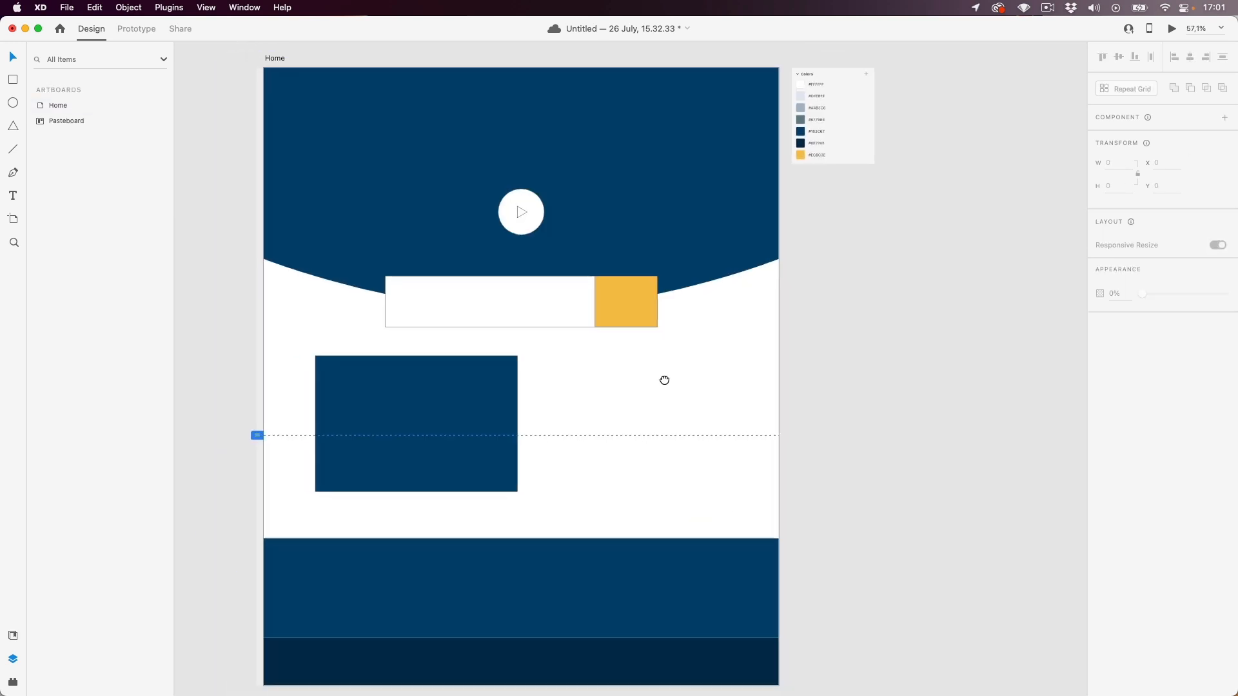
pyautogui.moveTo(656, 368); pyautogui.dragTo(663, 377)
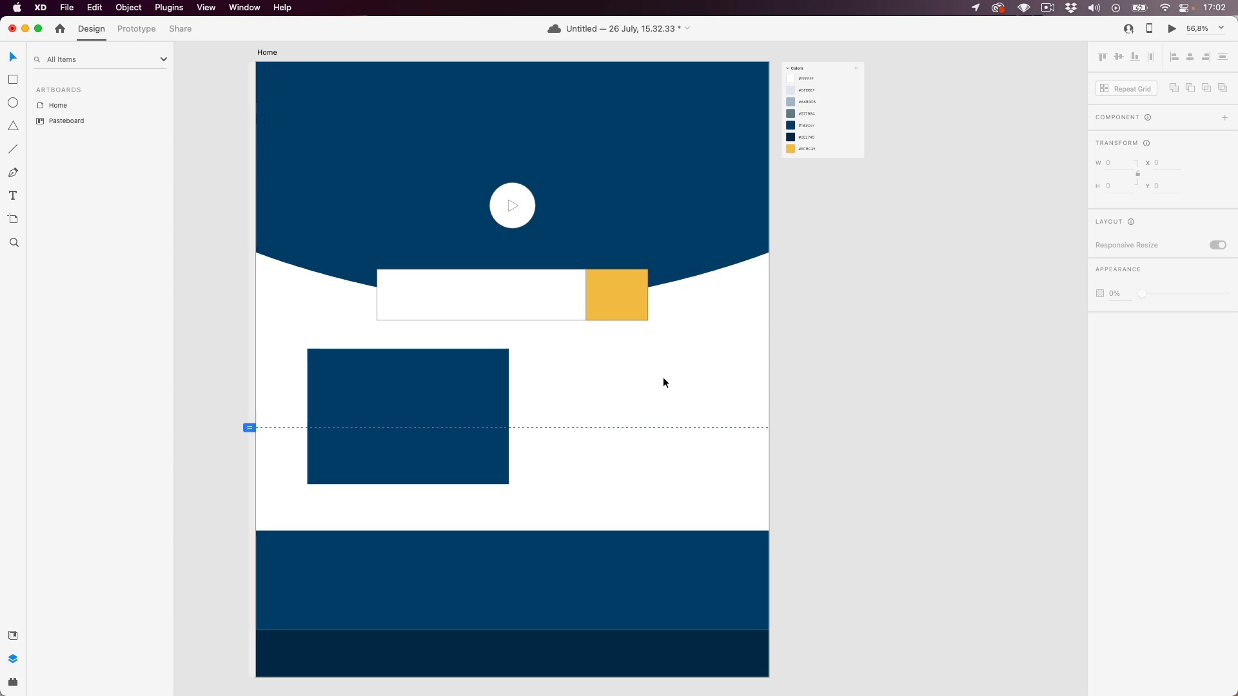
pyautogui.hscroll(2, 779, 383)
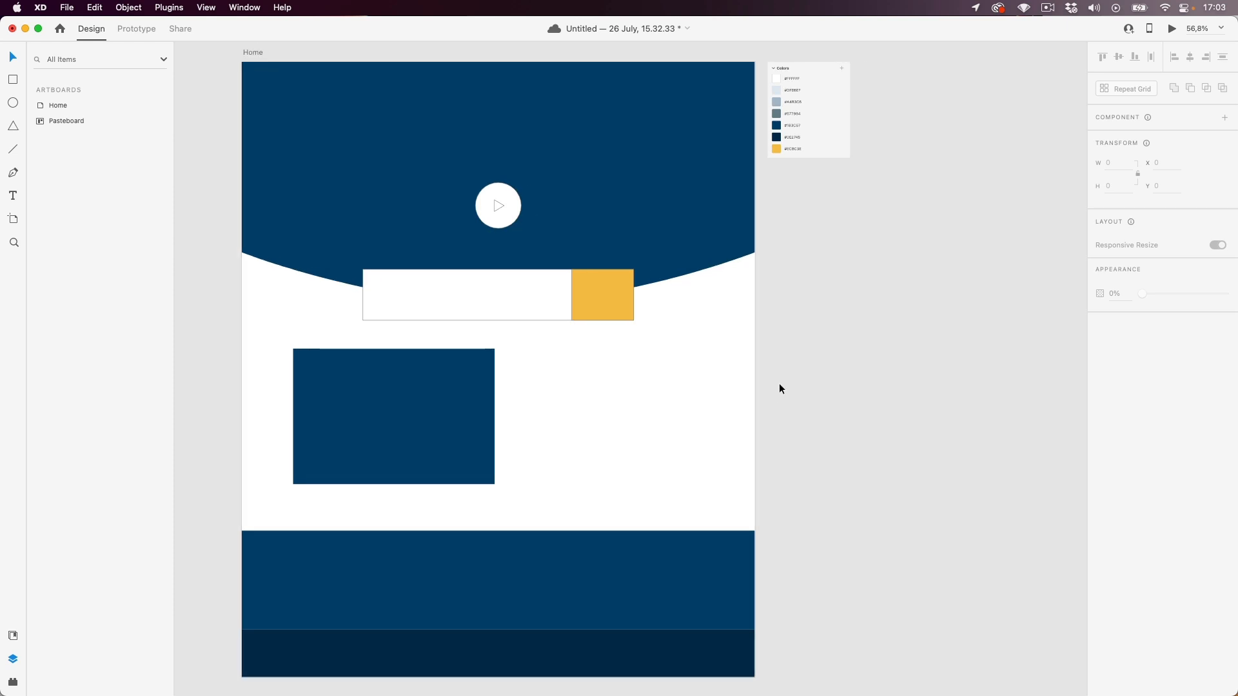
pyautogui.click(635, 381)
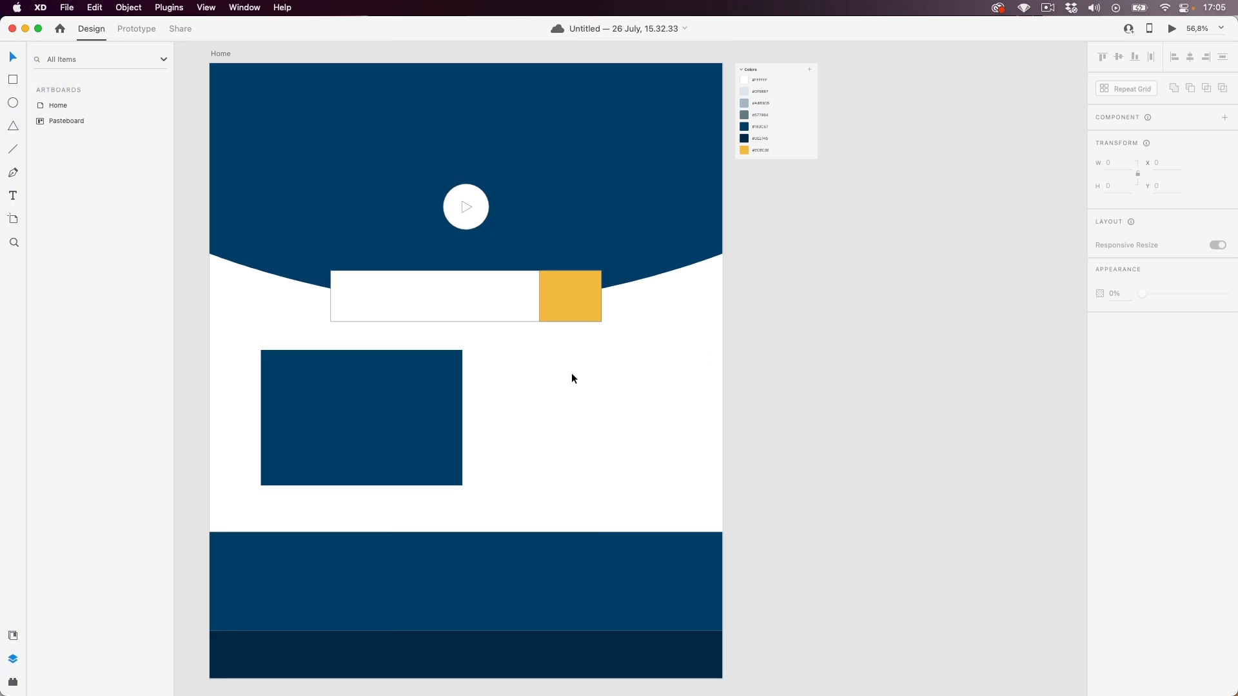
# - Switch to Finder, open the Images folder, preview House 1.jpg and House 2.jpg, and return to the design
pyautogui.press('super+Tab')
pyautogui.press('super+Tab')
pyautogui.press('super+Tab')
pyautogui.moveTo(368, 213); pyautogui.dragTo(359, 215)
pyautogui.hscroll(-10, 279, 379)
pyautogui.hscroll(10, 278, 380)
pyautogui.click(287, 279)
pyautogui.click(516, 237)
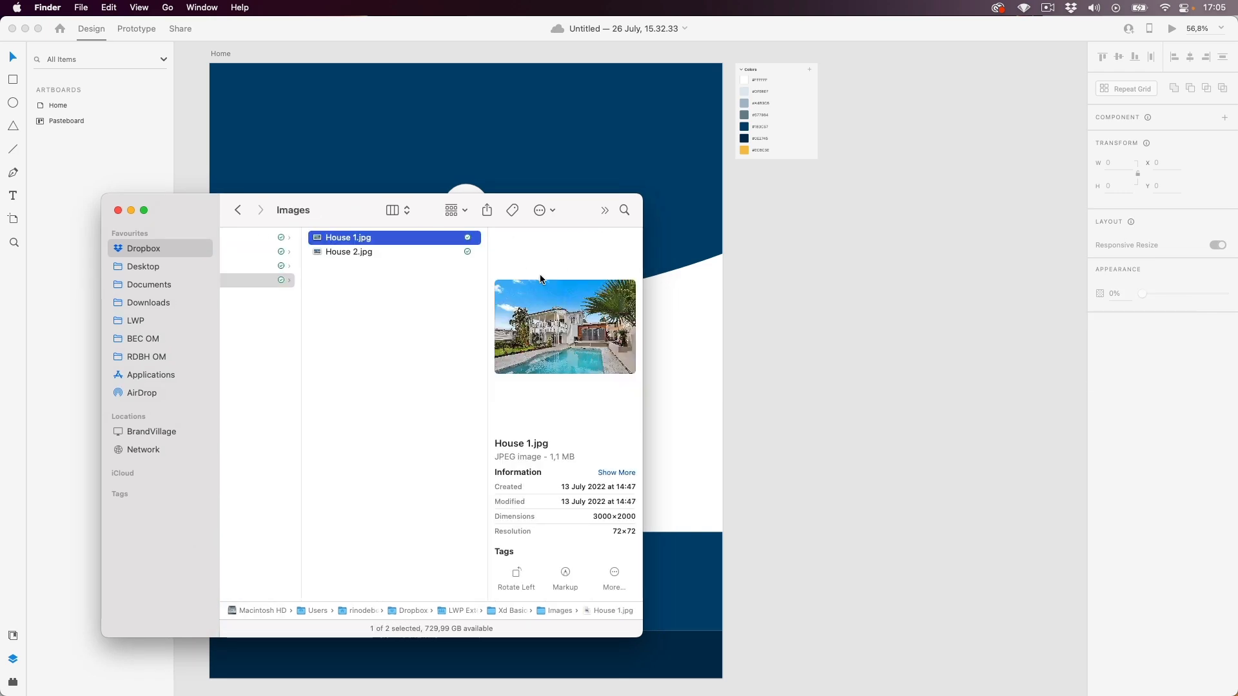
pyautogui.press('space')
pyautogui.press('Down')
pyautogui.press('Up')
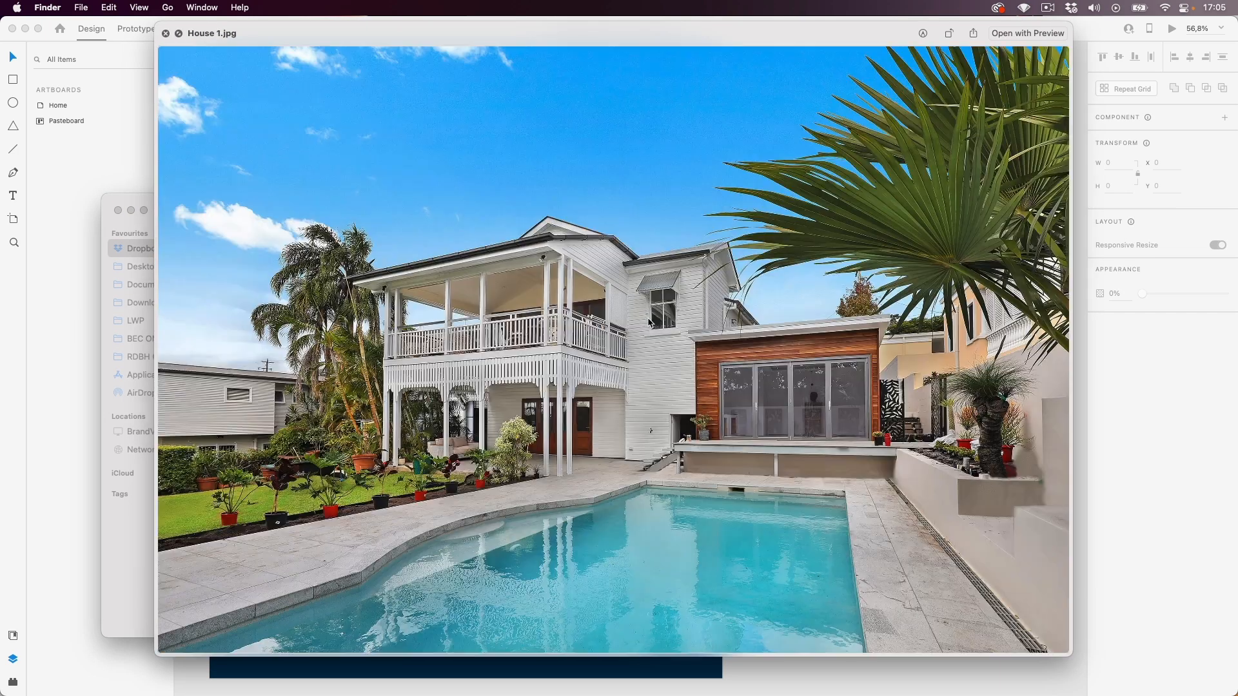
pyautogui.press('space')
pyautogui.click(838, 274)
# - Switch to Chrome and search Unsplash for "villa" photos
pyautogui.press('super+Tab')
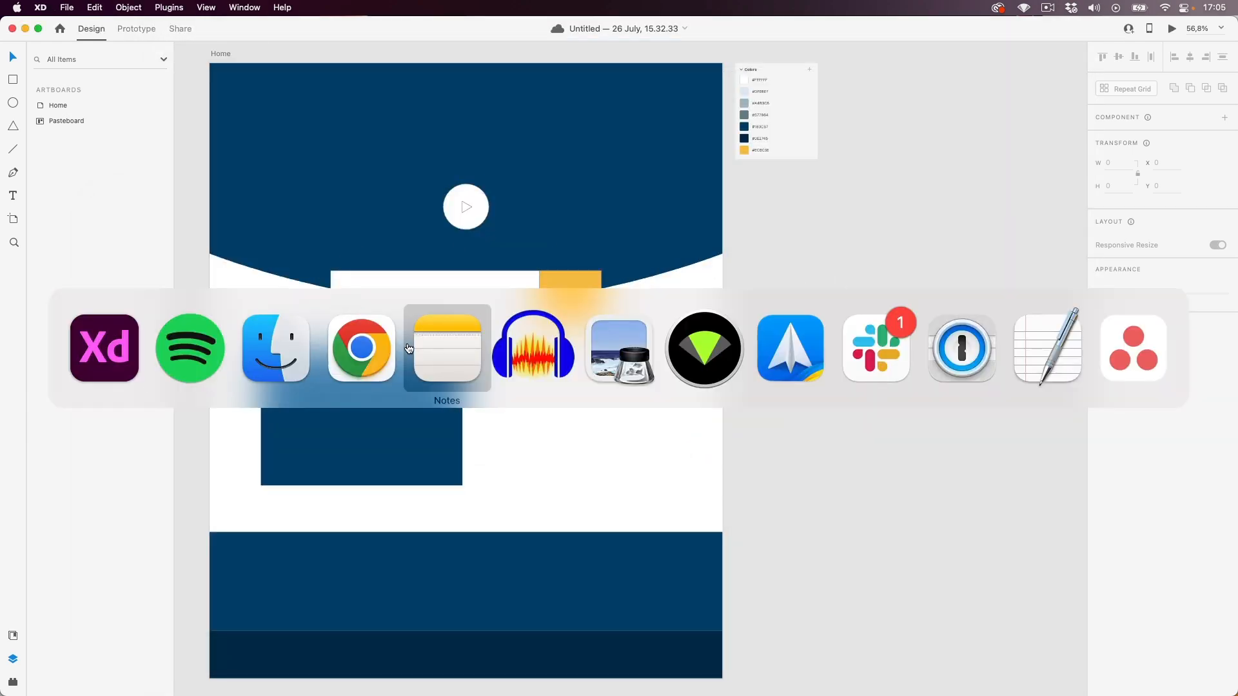
pyautogui.click(365, 352)
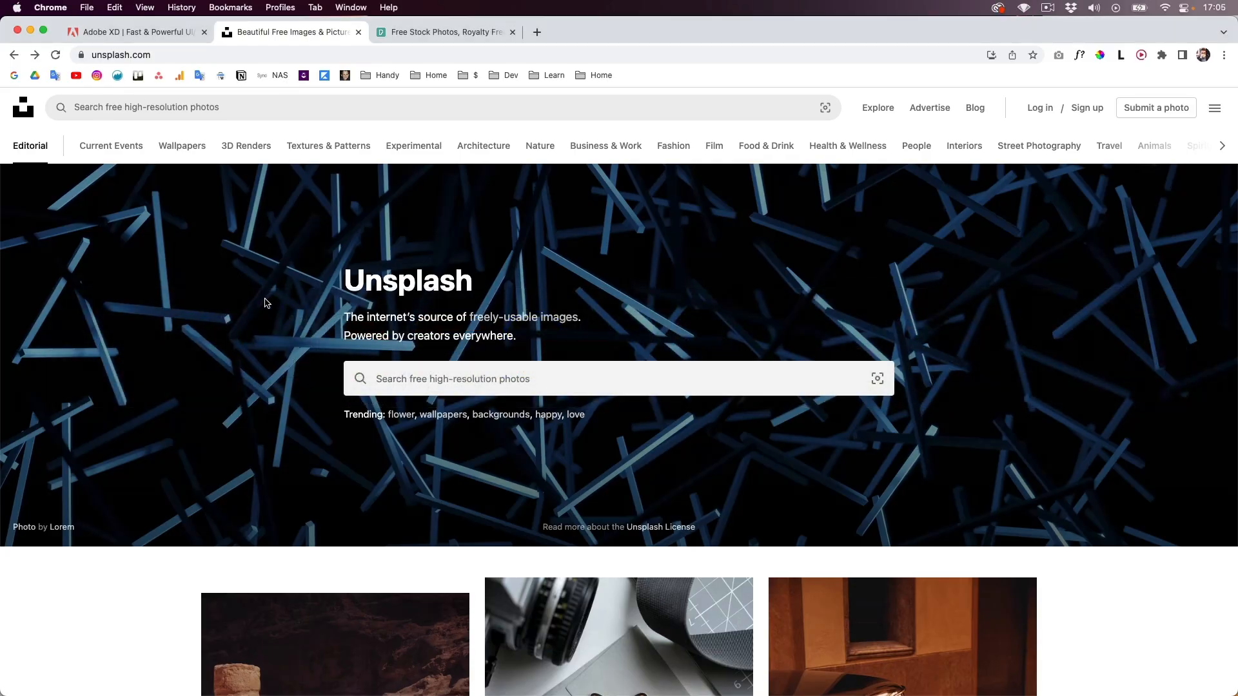
pyautogui.click(427, 32)
pyautogui.click(281, 34)
pyautogui.click(455, 385)
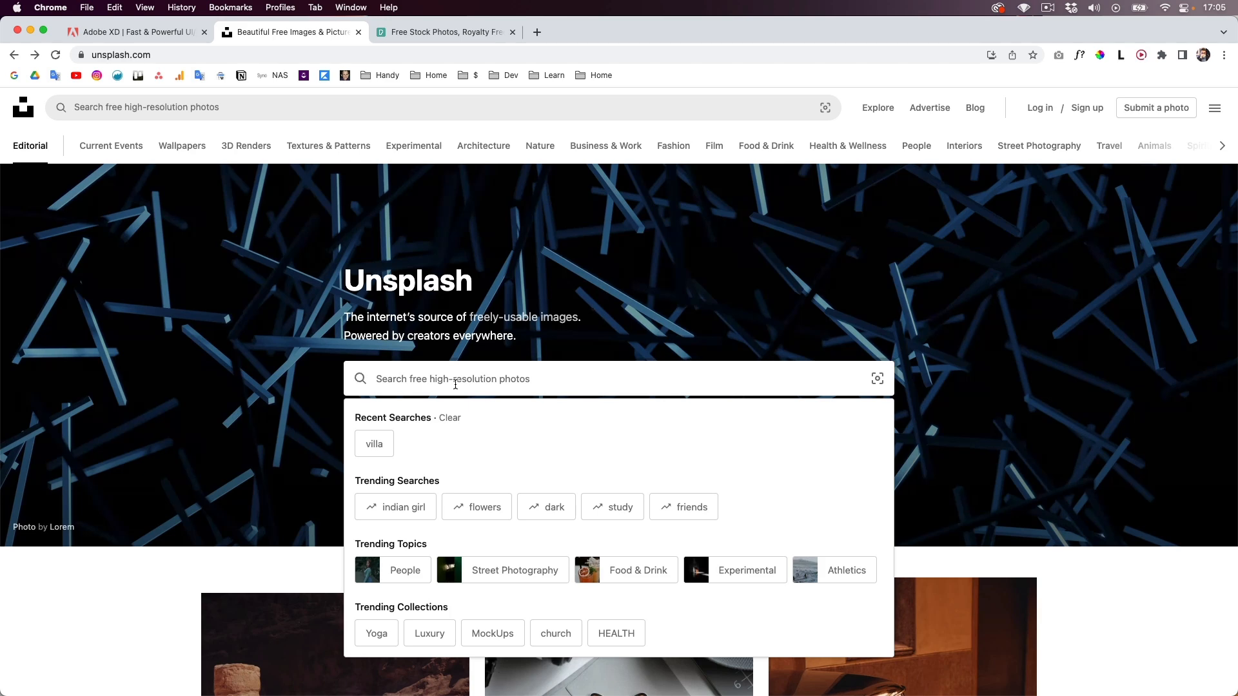
pyautogui.write('villa')
pyautogui.press('Return')
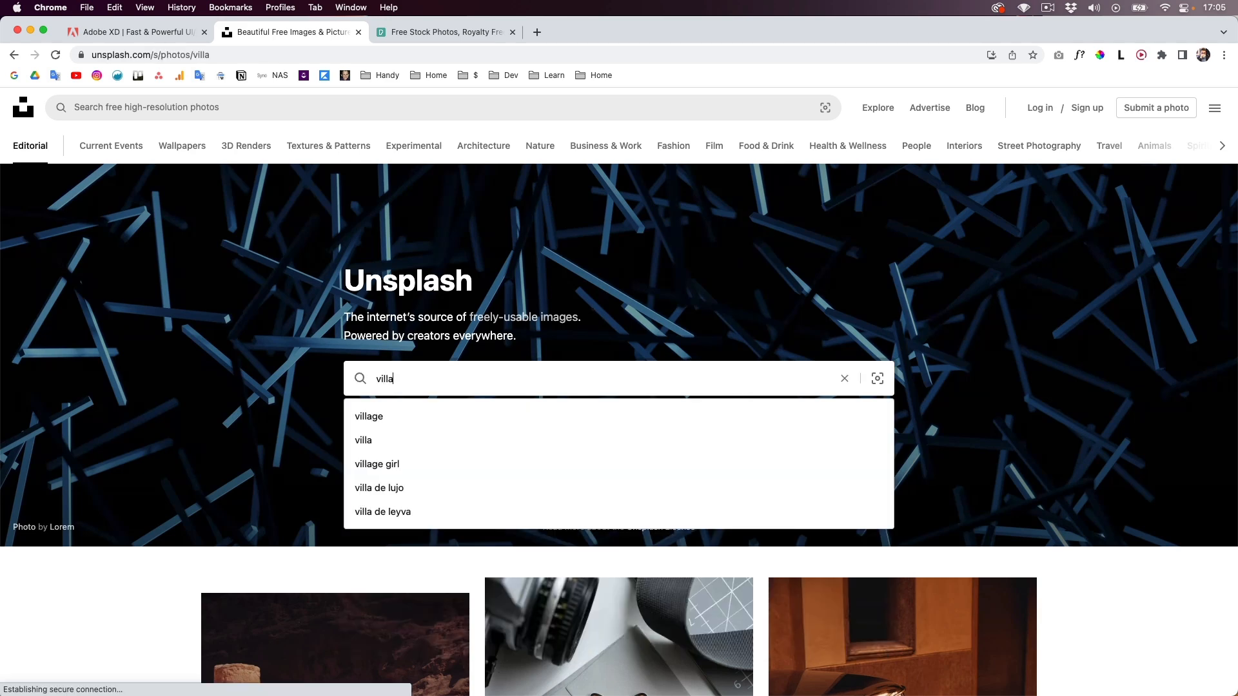
# - Examine the Unsplash photo of the white house with pool and palm trees, and view the Pexels home page
pyautogui.scroll(-4, 192, 396)
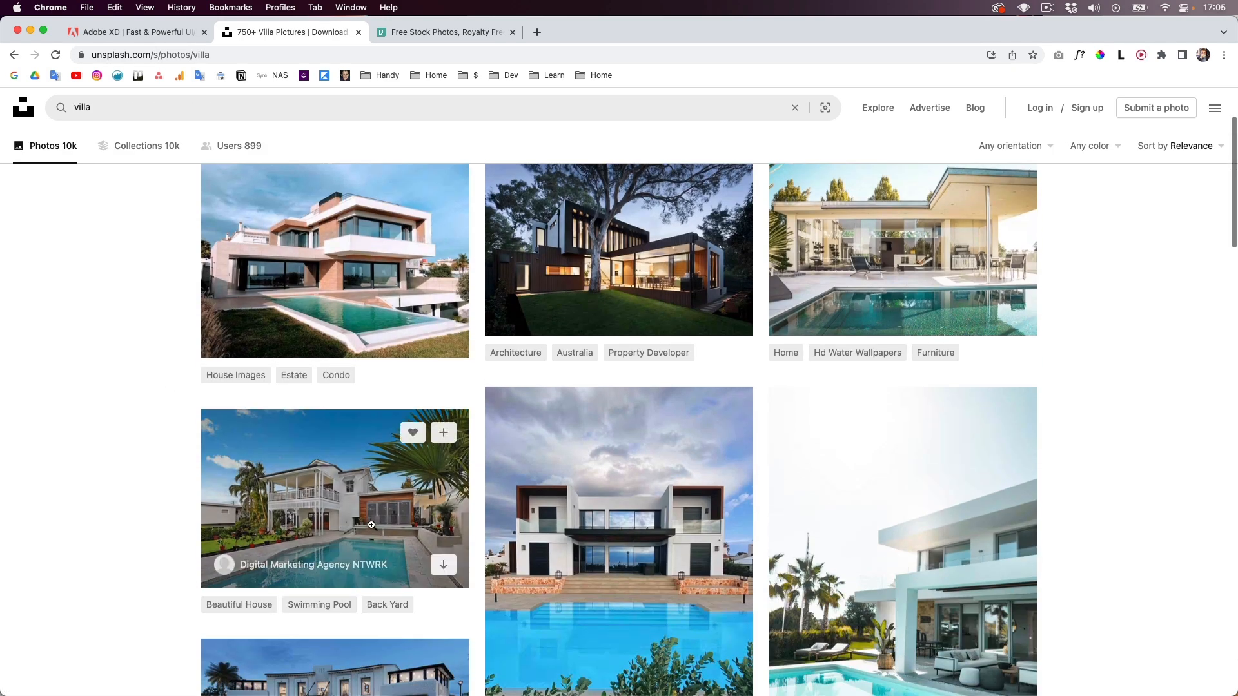
pyautogui.scroll(-2, 371, 526)
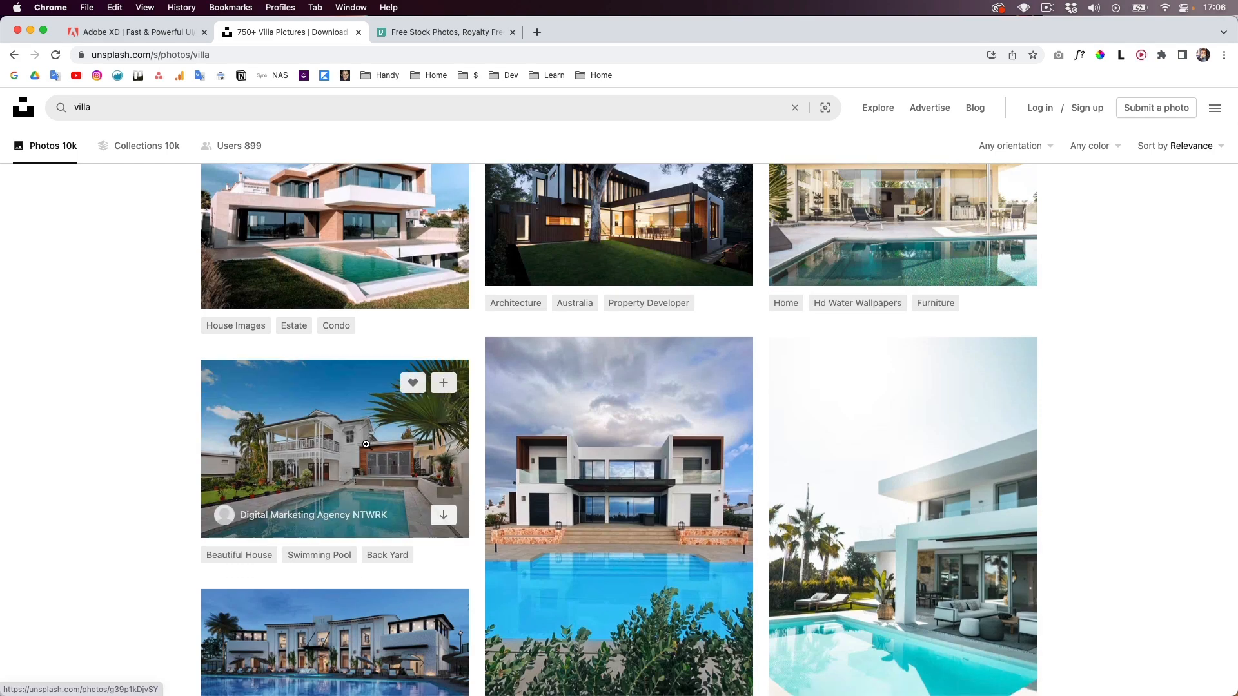
pyautogui.click(219, 451)
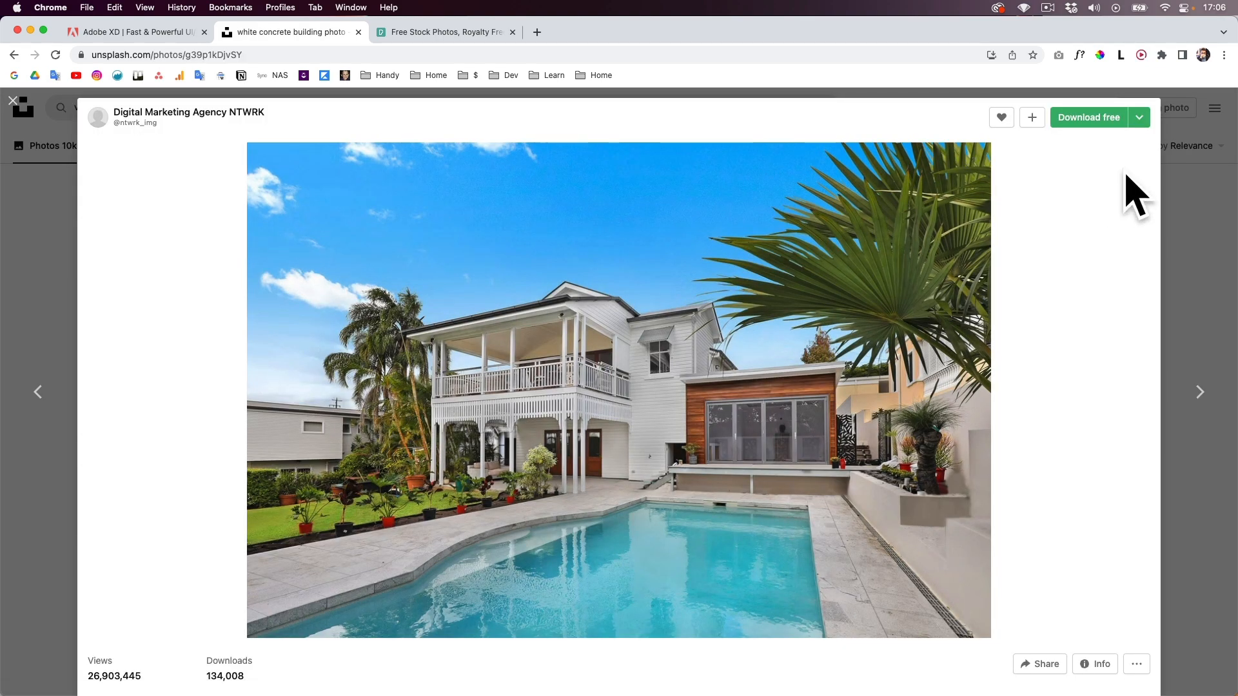
pyautogui.press('Escape')
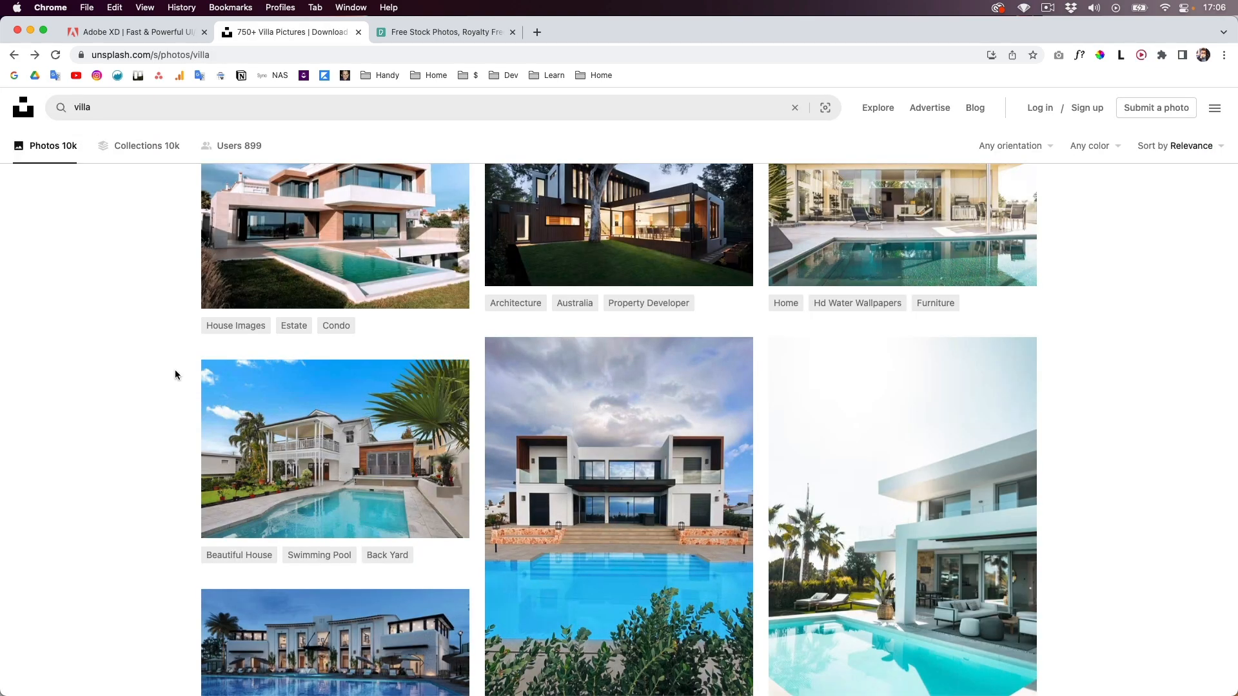
pyautogui.click(421, 32)
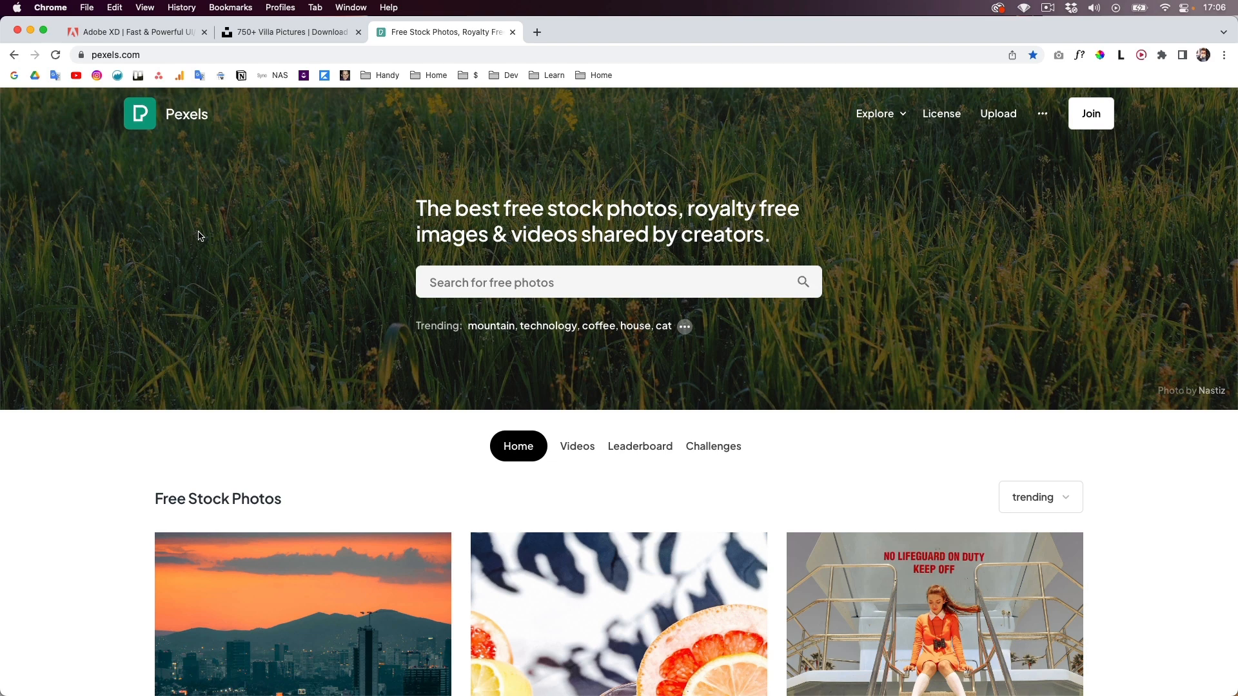
# - Switch to Finder and fill the blue rectangle placeholder below the search bar with House 2.jpg from the Images folder
pyautogui.press('super+Tab')
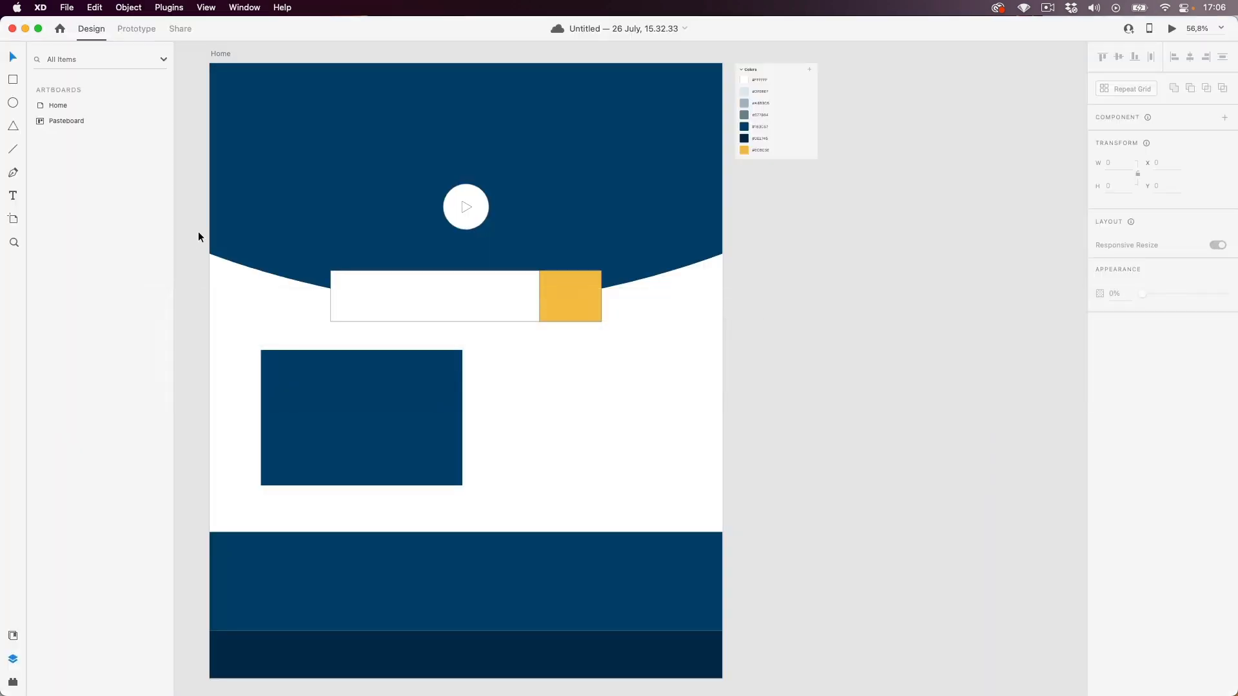
pyautogui.press('super+Tab')
pyautogui.press('super+Tab')
pyautogui.press('super+Tab')
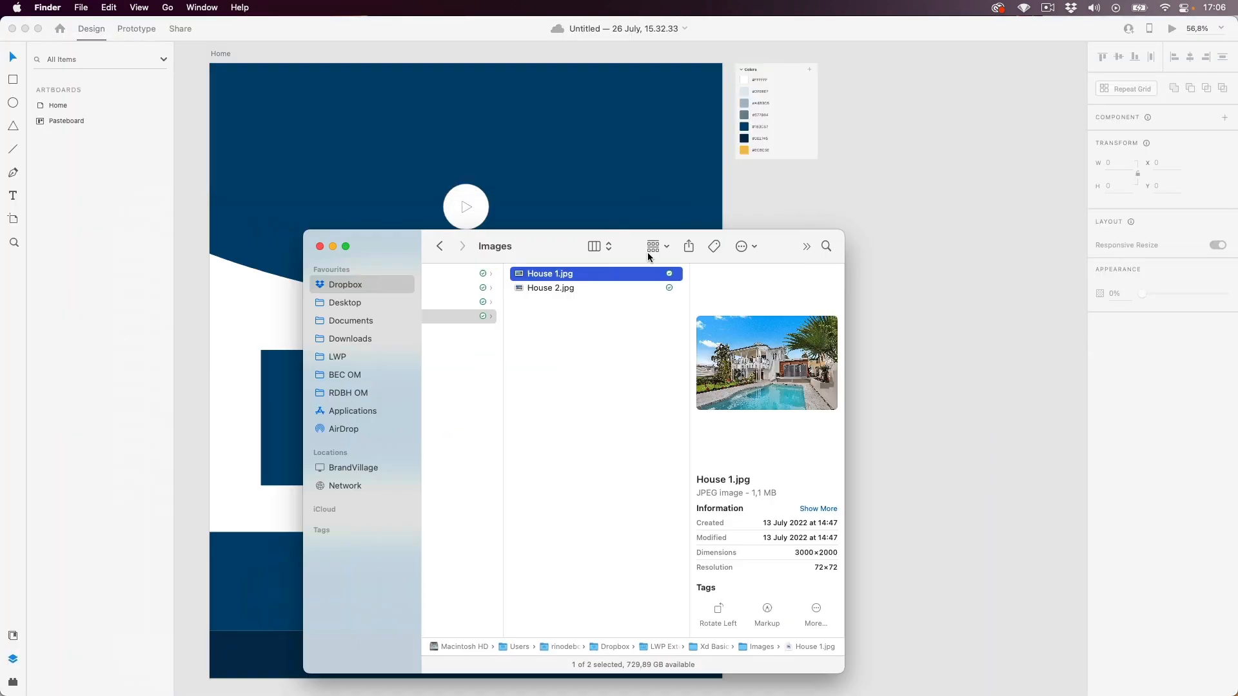
pyautogui.moveTo(554, 238); pyautogui.dragTo(905, 160)
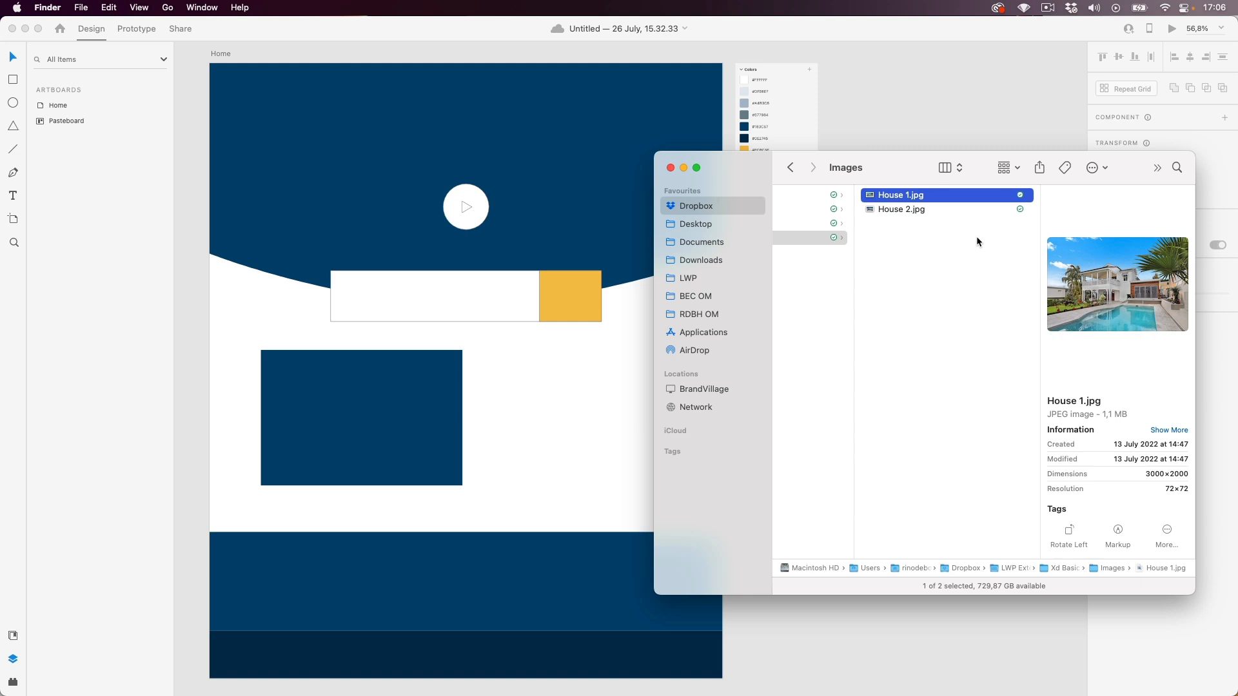
pyautogui.click(932, 210)
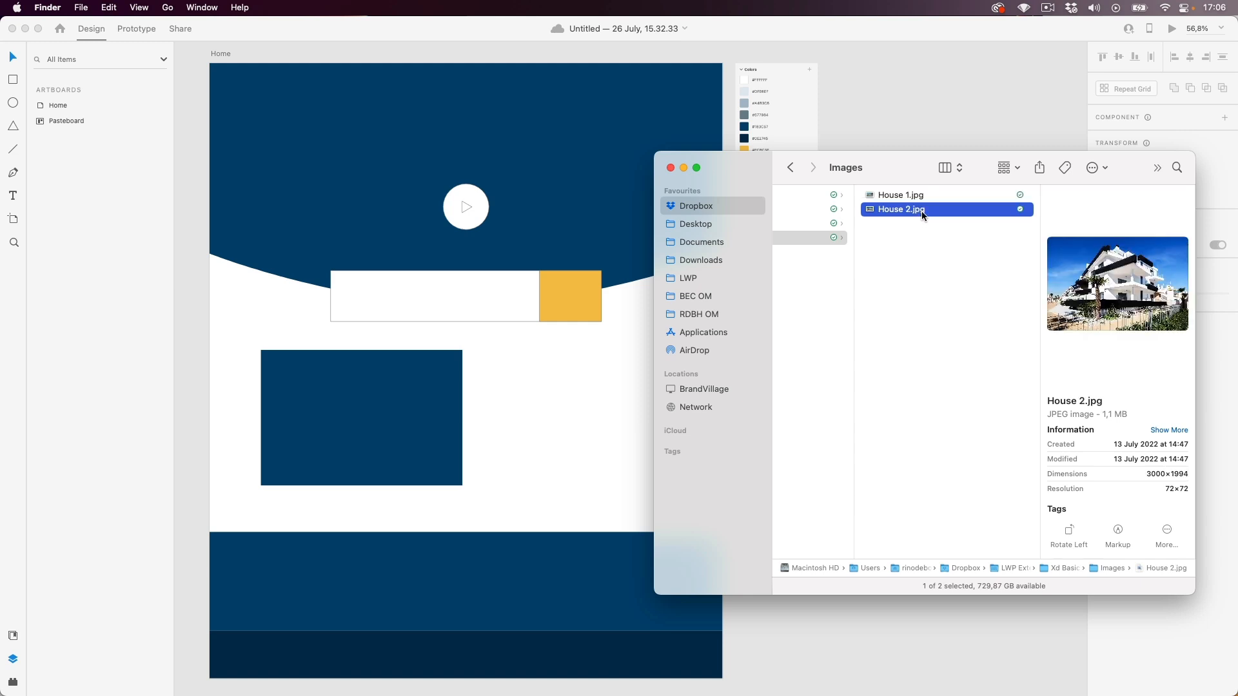
pyautogui.moveTo(936, 216); pyautogui.dragTo(420, 435)
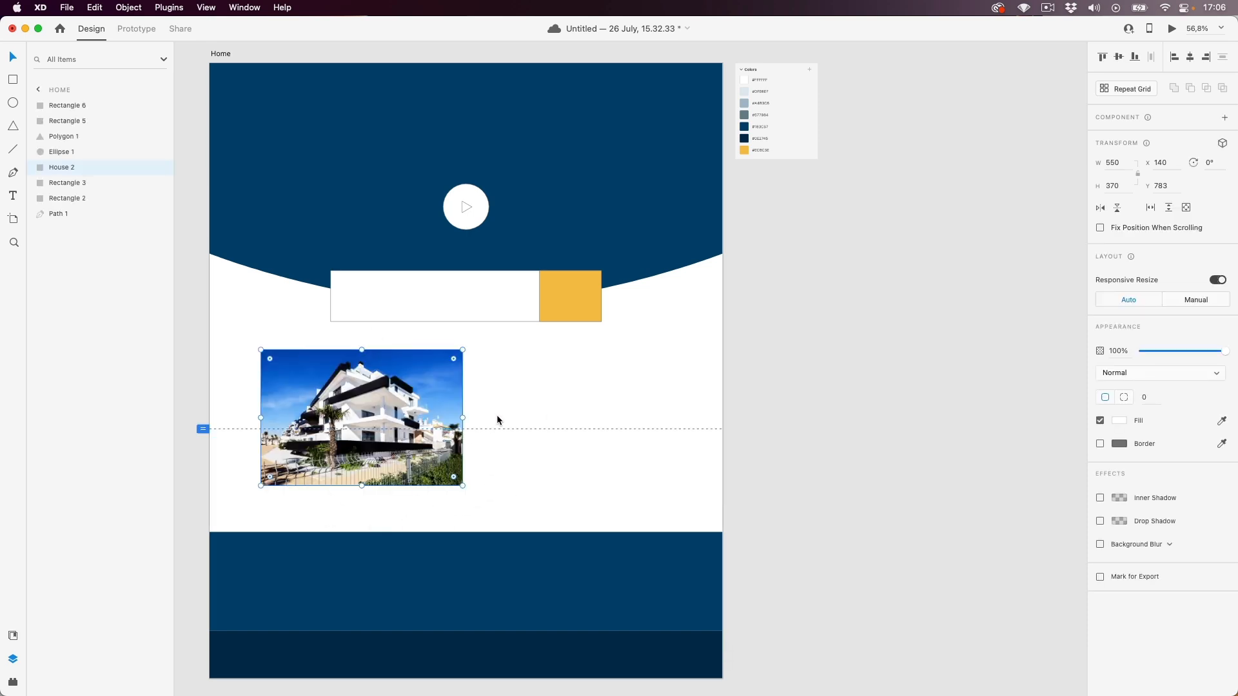
pyautogui.click(524, 389)
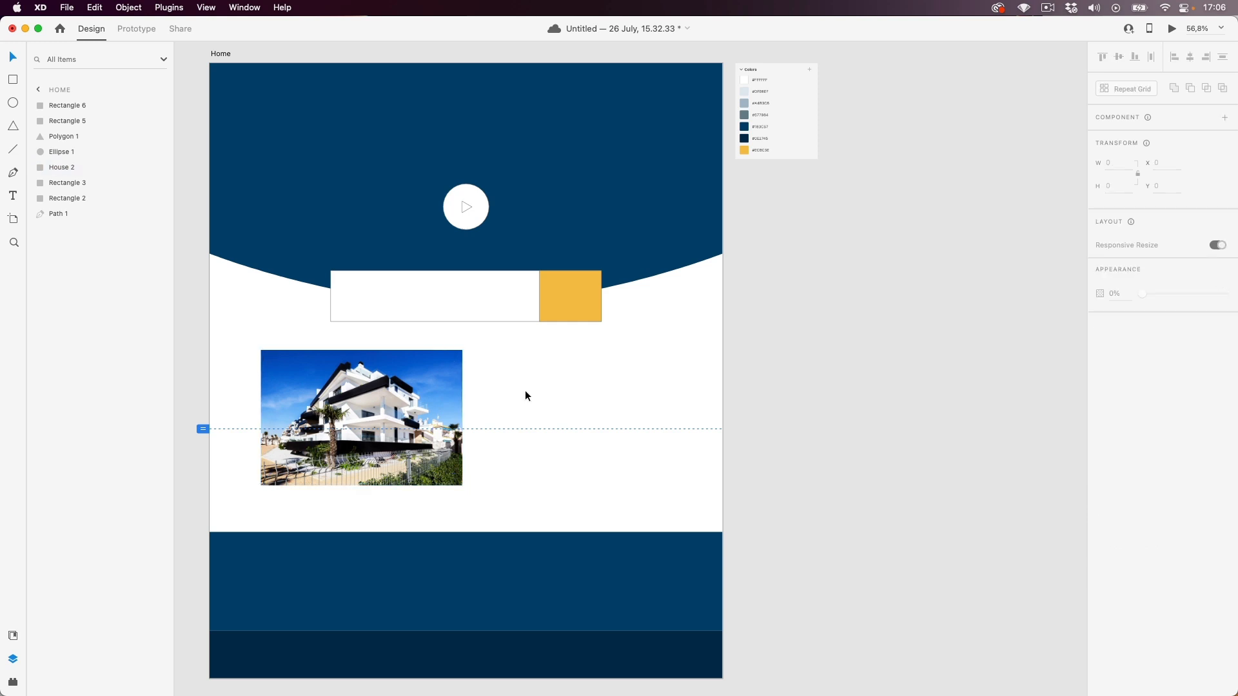
# - Compare the finished Houzy Home design in LWP Xd Startersguide v2 with a preview of House 1.jpg, and return to the Home artboard
pyautogui.click(638, 213)
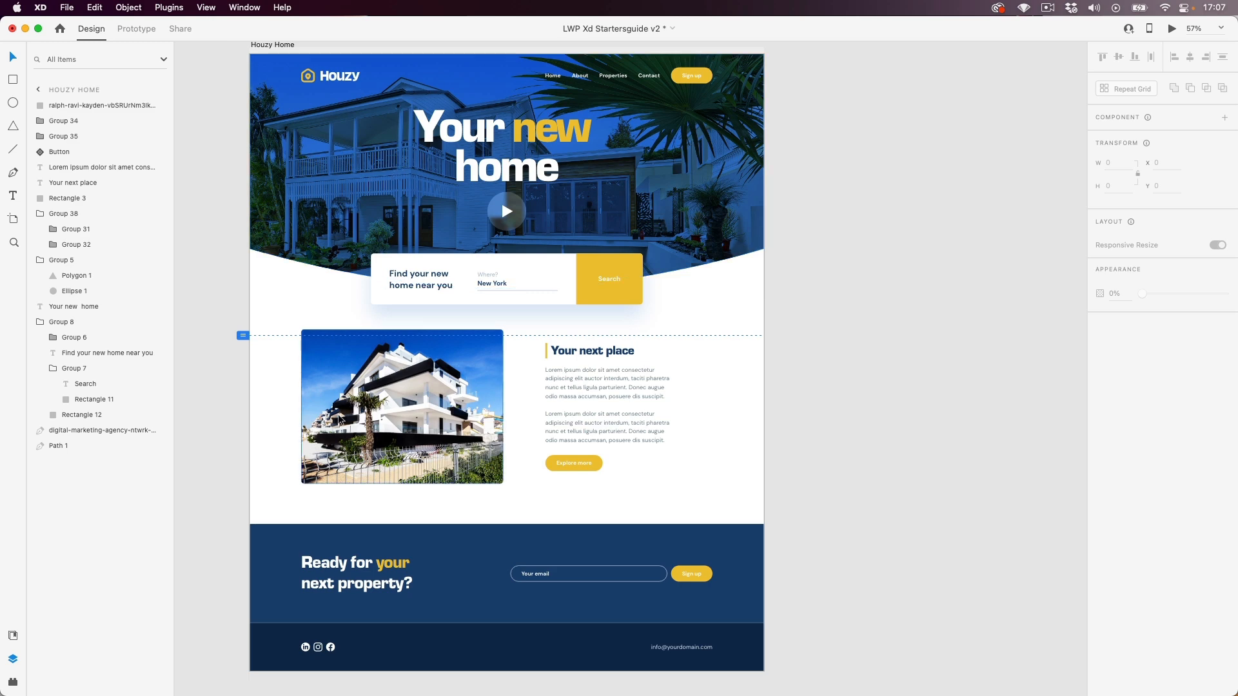
pyautogui.press('super+Tab')
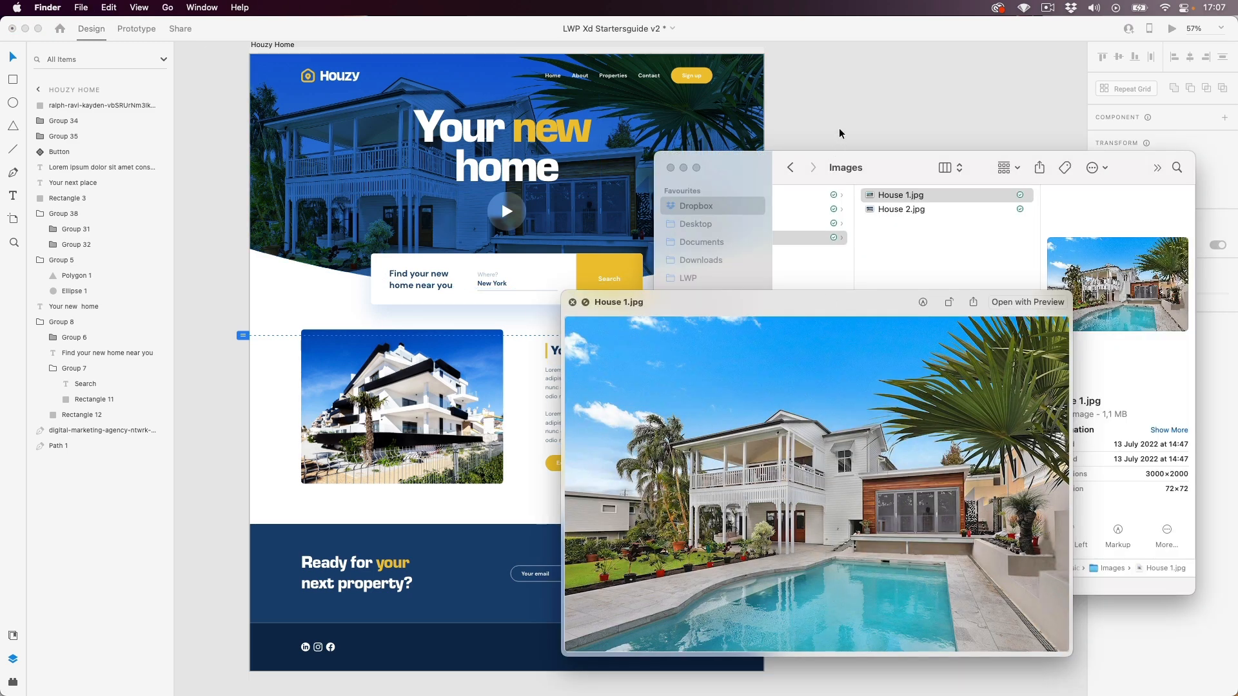
pyautogui.press('space')
pyautogui.click(851, 113)
pyautogui.press('super+grave')
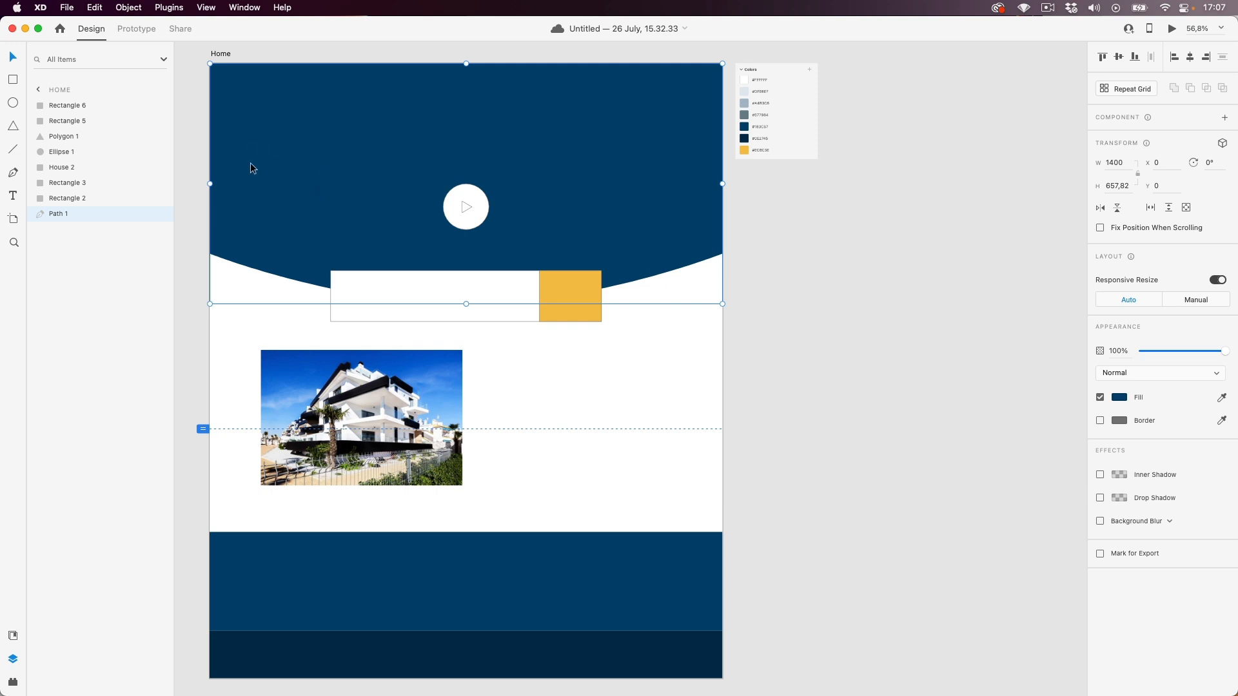
# - Duplicate the curved blue hero shape and fill the copy with House 1.jpg from Finder
pyautogui.click(98, 7)
pyautogui.click(127, 133)
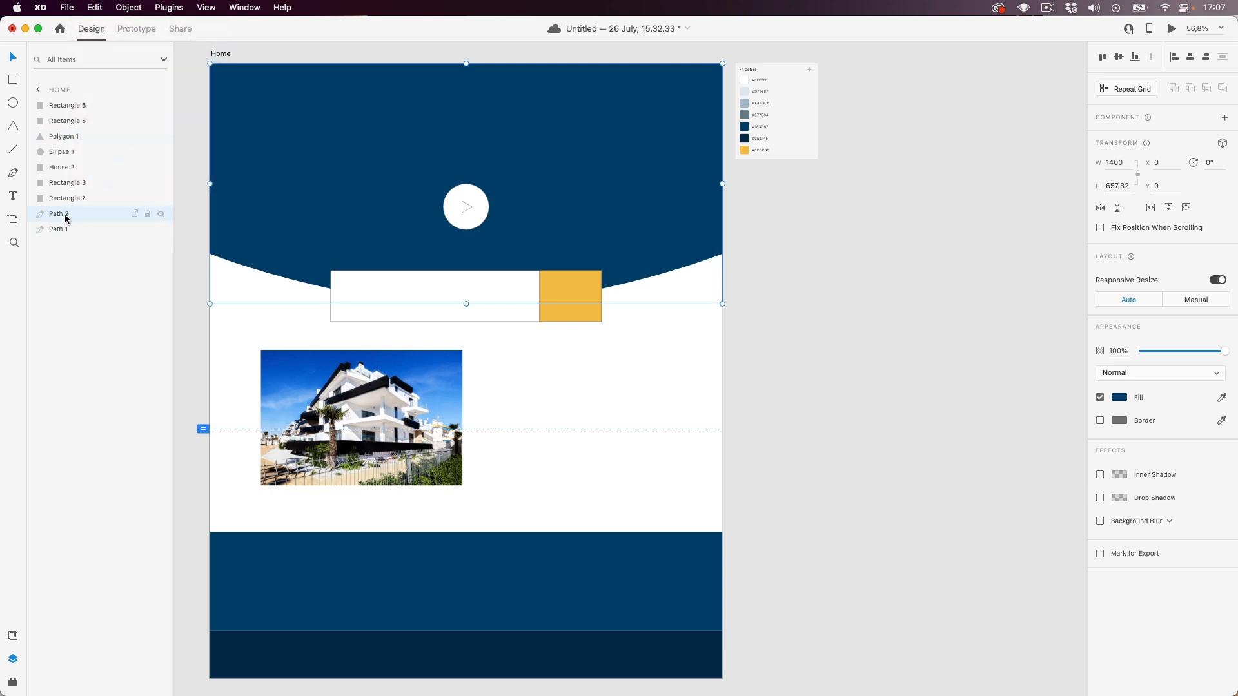
pyautogui.press('super+Tab')
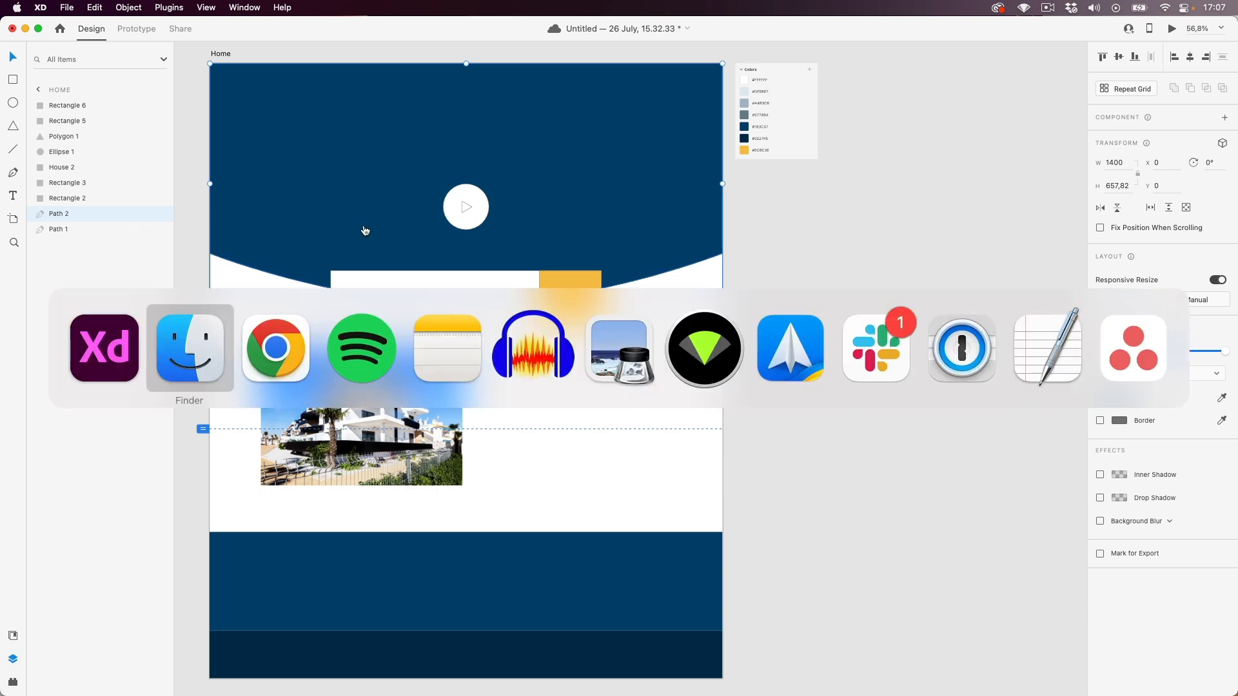
pyautogui.moveTo(921, 201); pyautogui.dragTo(552, 189)
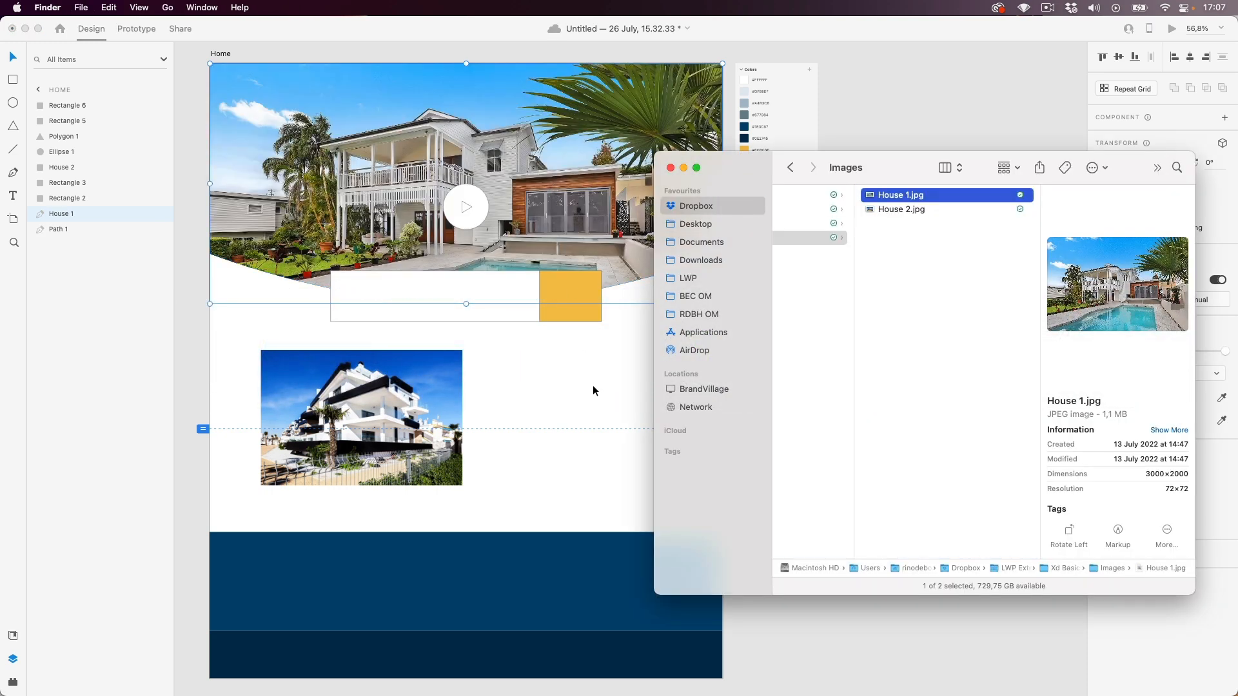
pyautogui.click(59, 213)
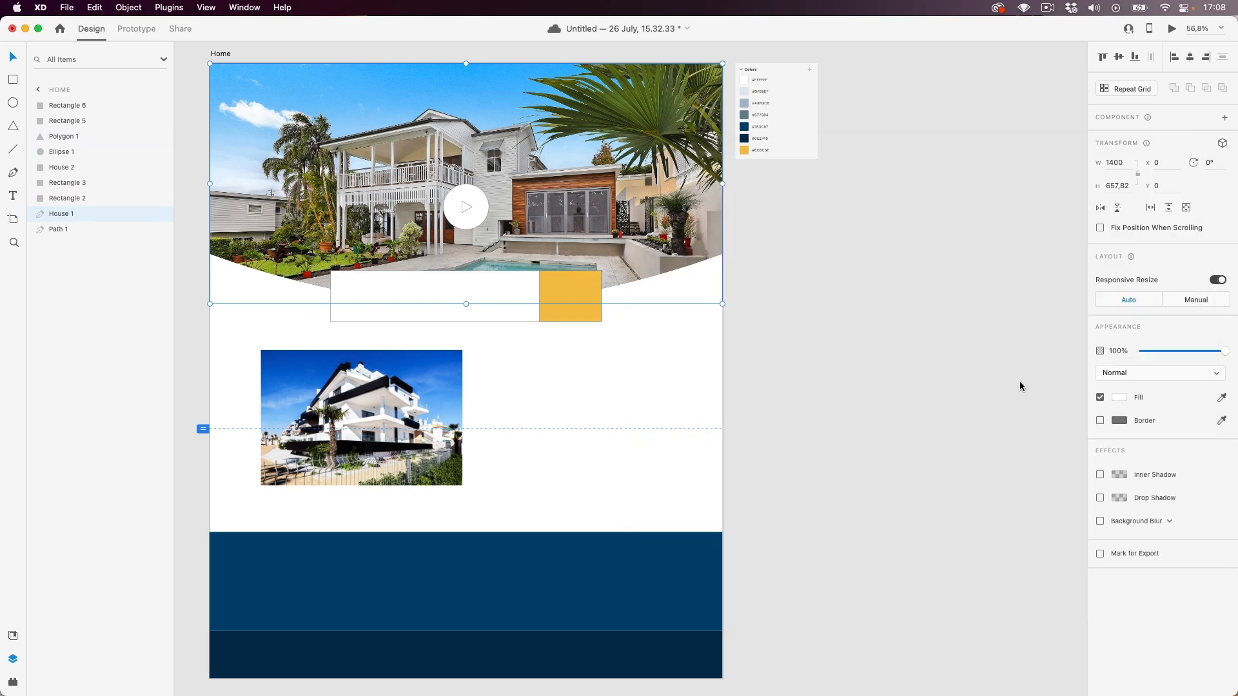
# - Set the hero photo's blend mode to Overlay and its opacity to 90%
pyautogui.moveTo(1225, 354)
pyautogui.mouseDown()
pyautogui.moveTo(1132, 349)
pyautogui.moveTo(1224, 351)
pyautogui.mouseUp()
pyautogui.click(1215, 378)
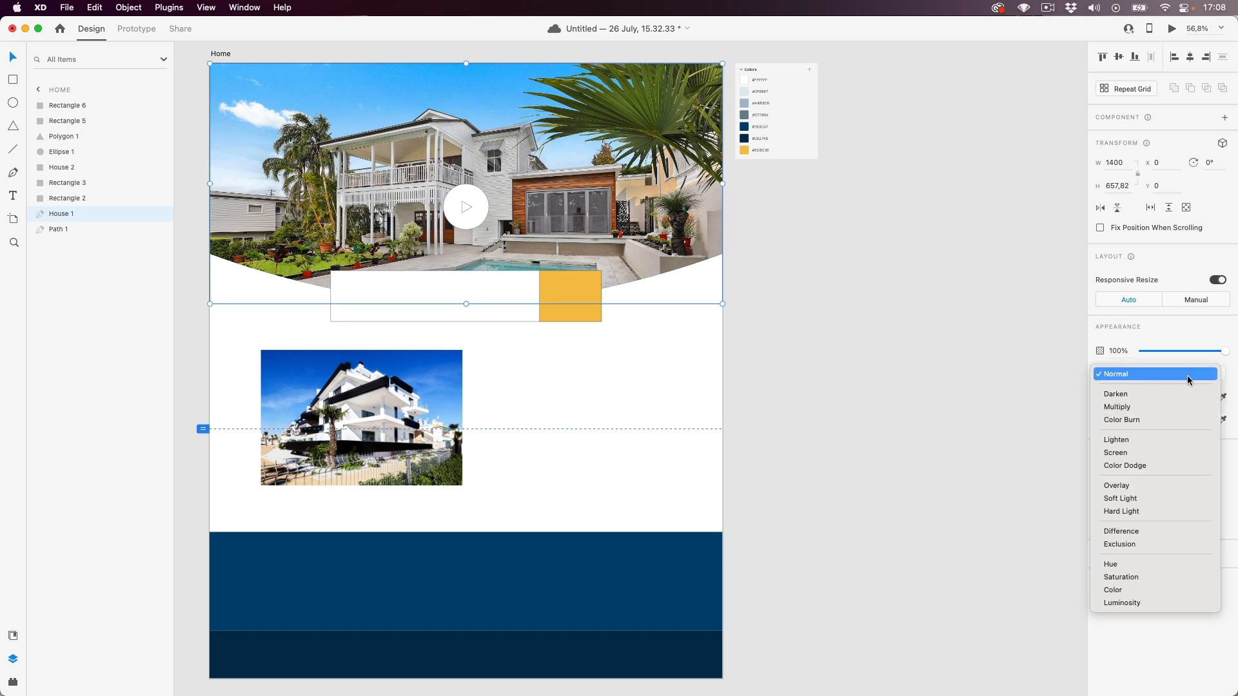
pyautogui.click(1123, 492)
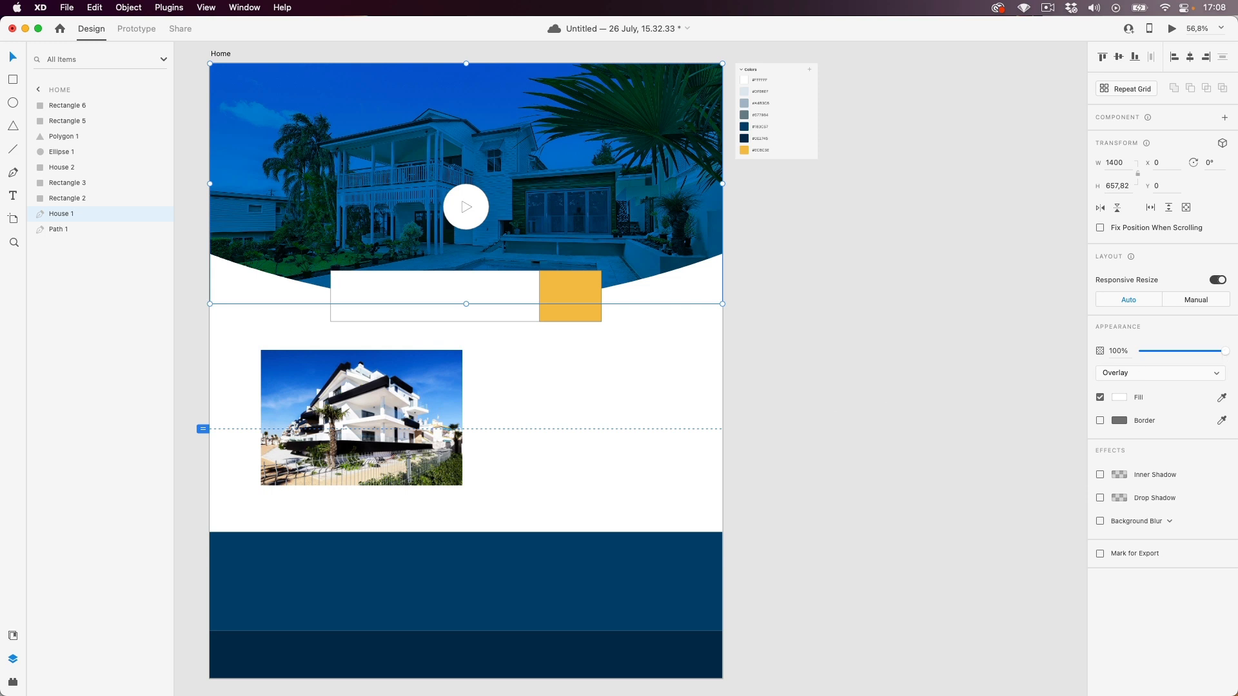
pyautogui.moveTo(1229, 353); pyautogui.dragTo(1219, 354)
pyautogui.press('5')
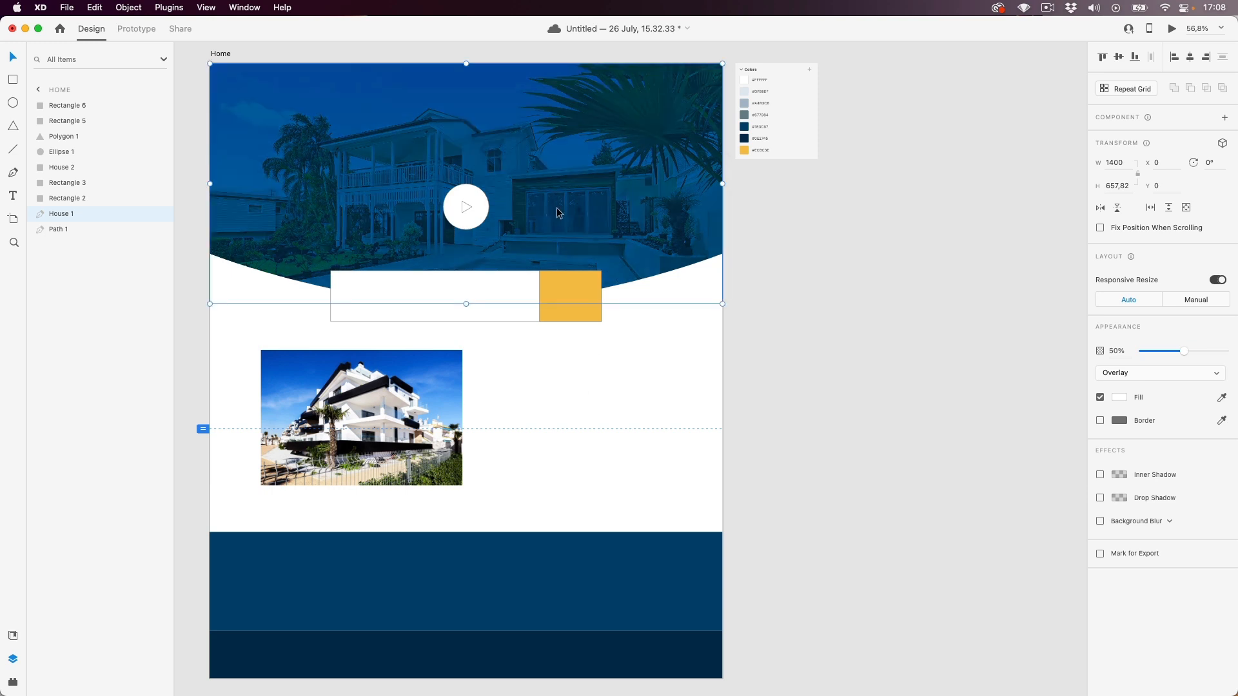
pyautogui.press('9')
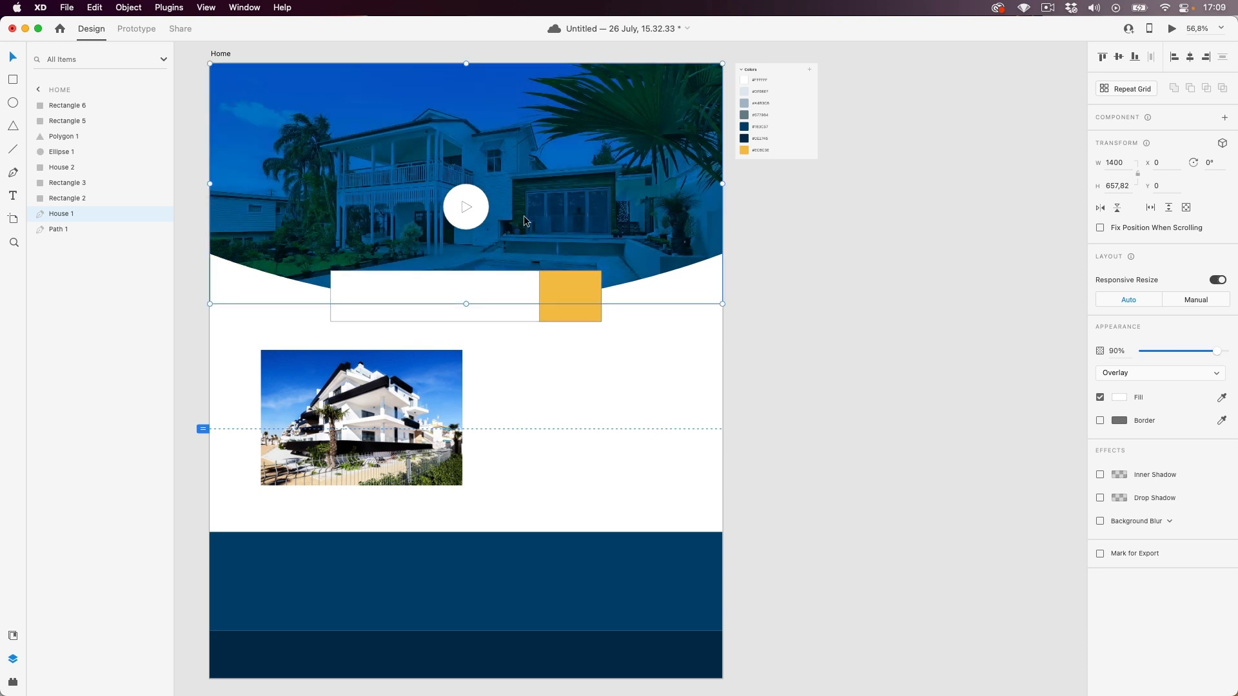
pyautogui.click(636, 368)
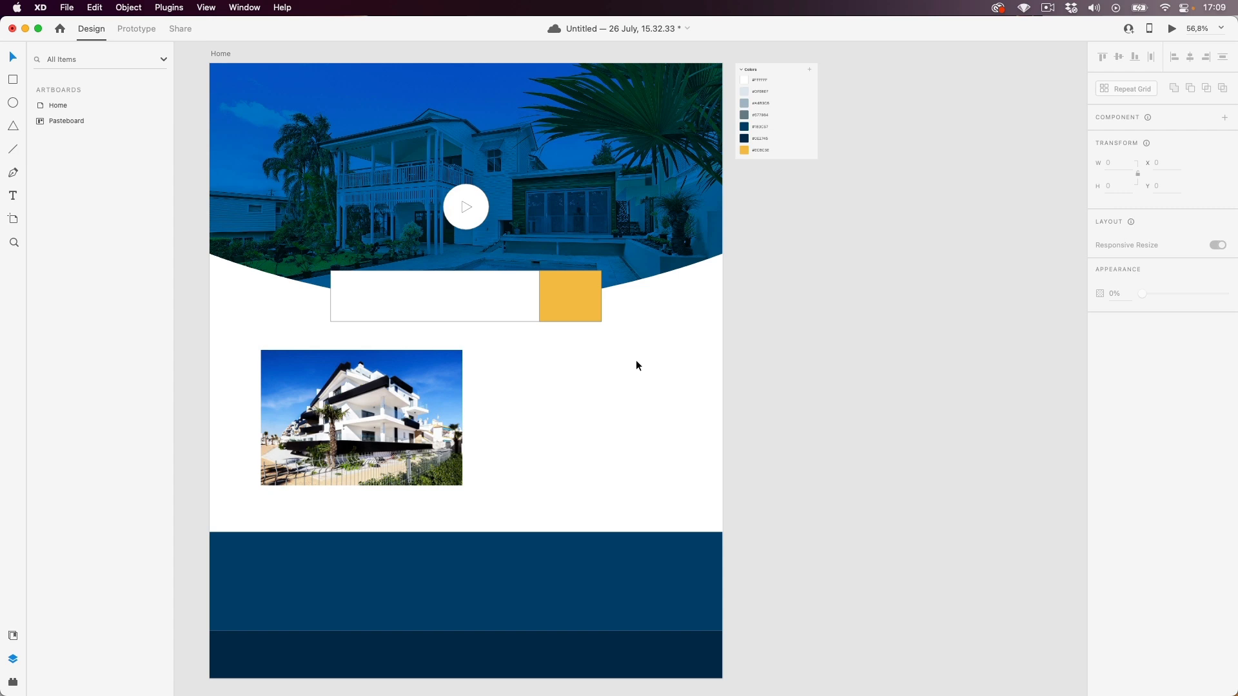
# - Bring Logo.png from the Icons & logo folder in Finder into the hero's upper-left area, as the topmost layer
pyautogui.press('super+Tab')
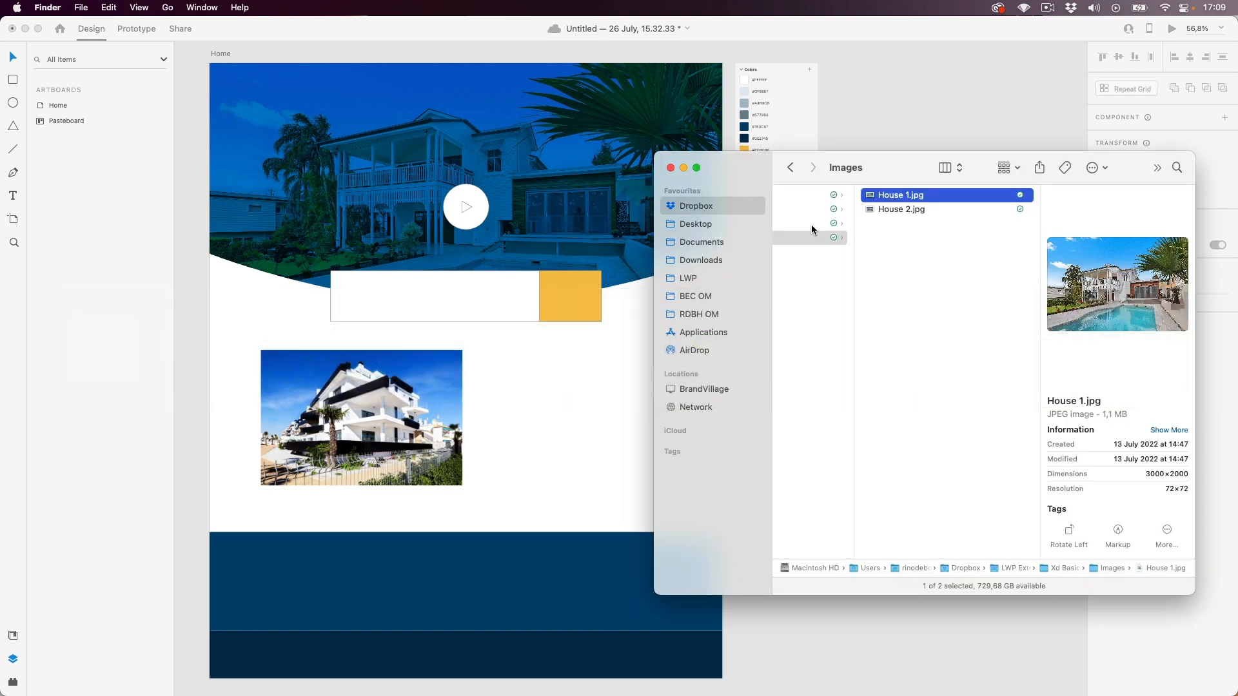
pyautogui.click(811, 224)
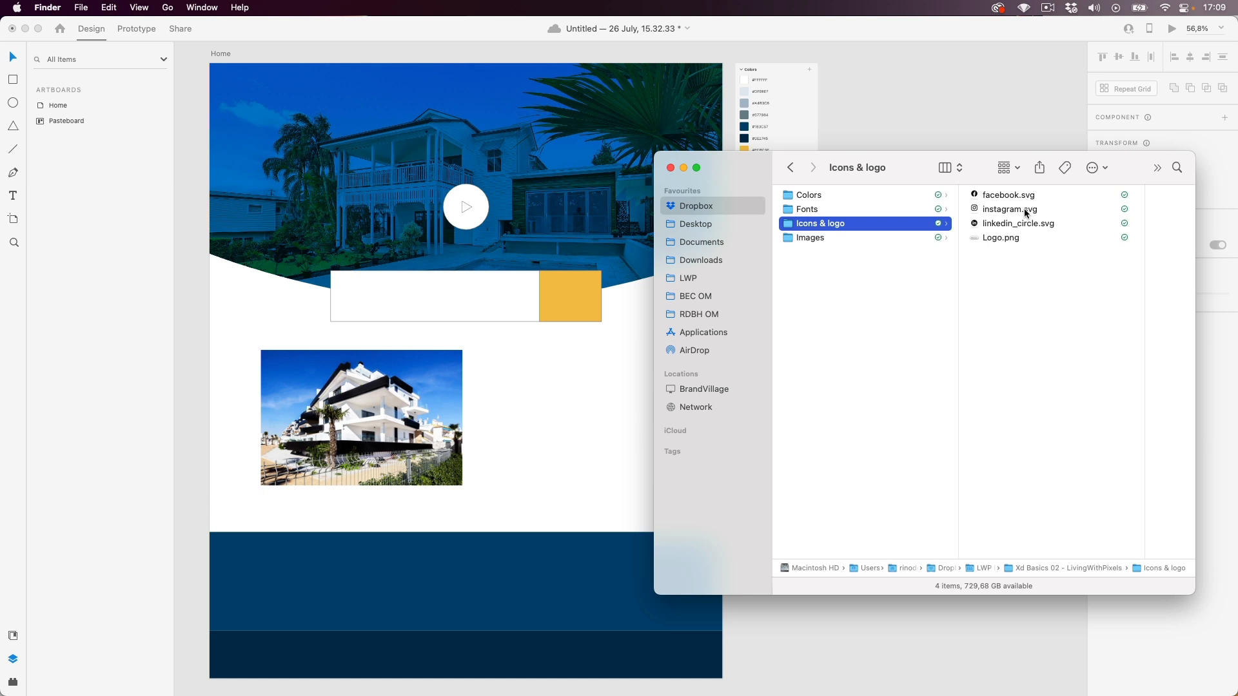
pyautogui.click(1000, 238)
pyautogui.press('space')
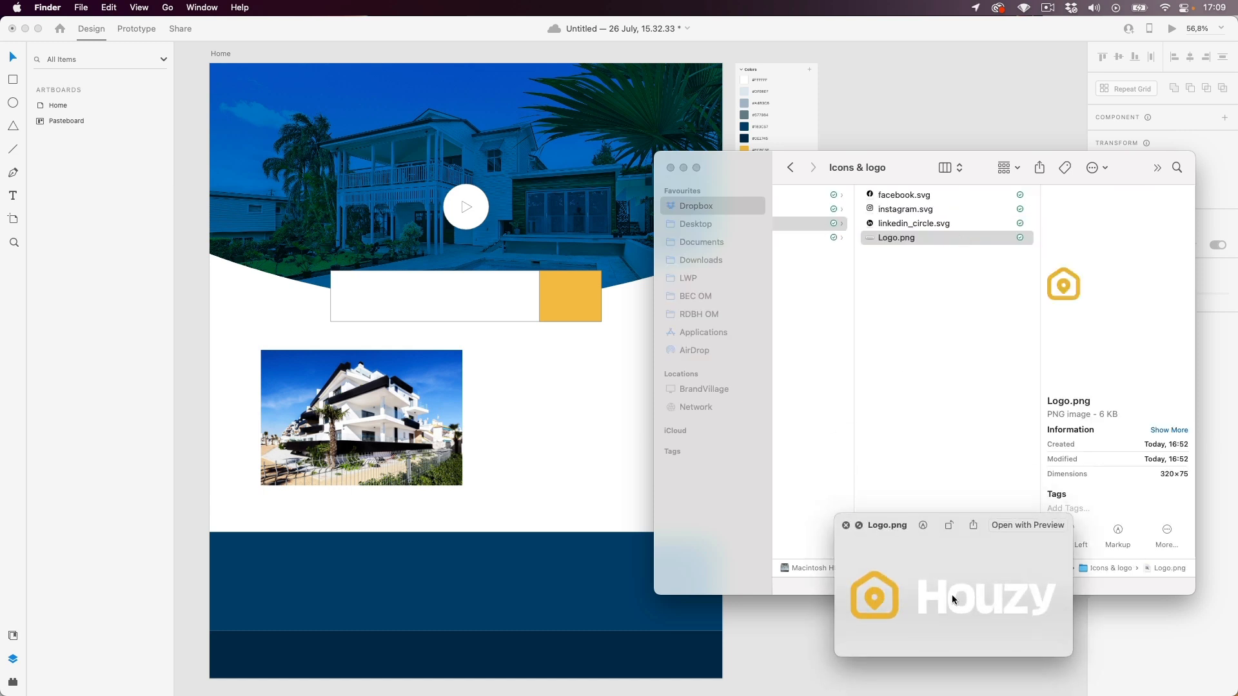
pyautogui.press('space')
pyautogui.moveTo(871, 242); pyautogui.dragTo(872, 110)
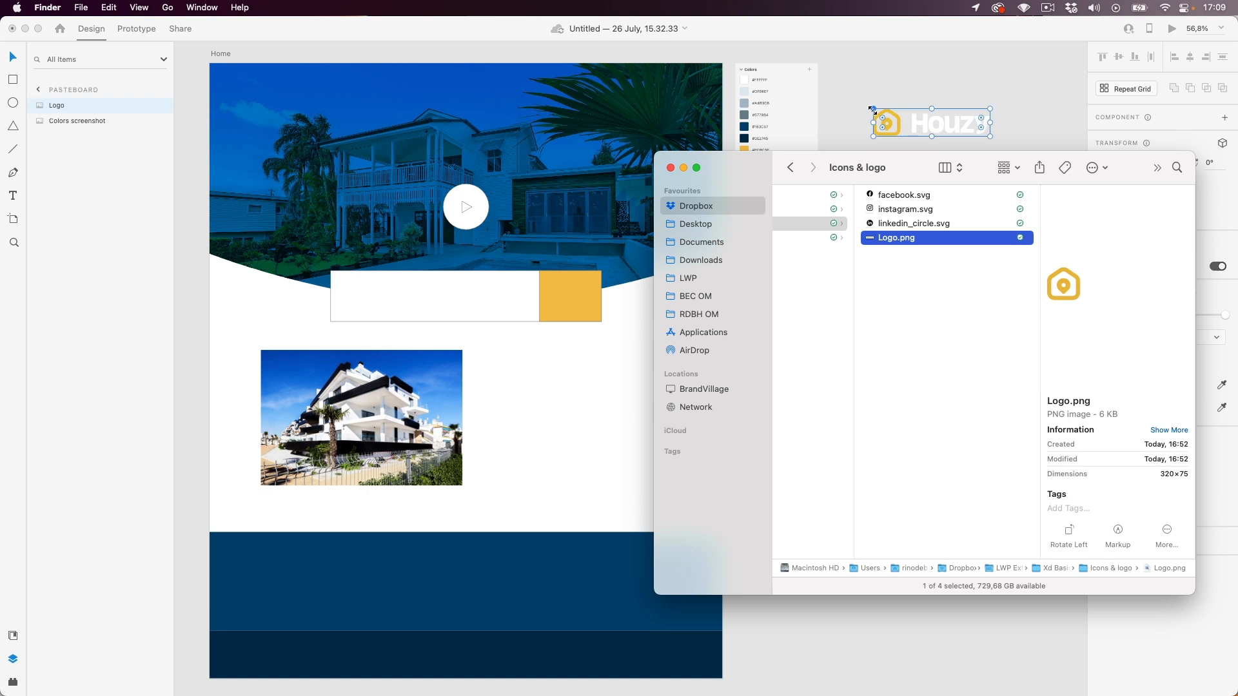
pyautogui.click(883, 72)
pyautogui.moveTo(928, 122); pyautogui.dragTo(308, 97)
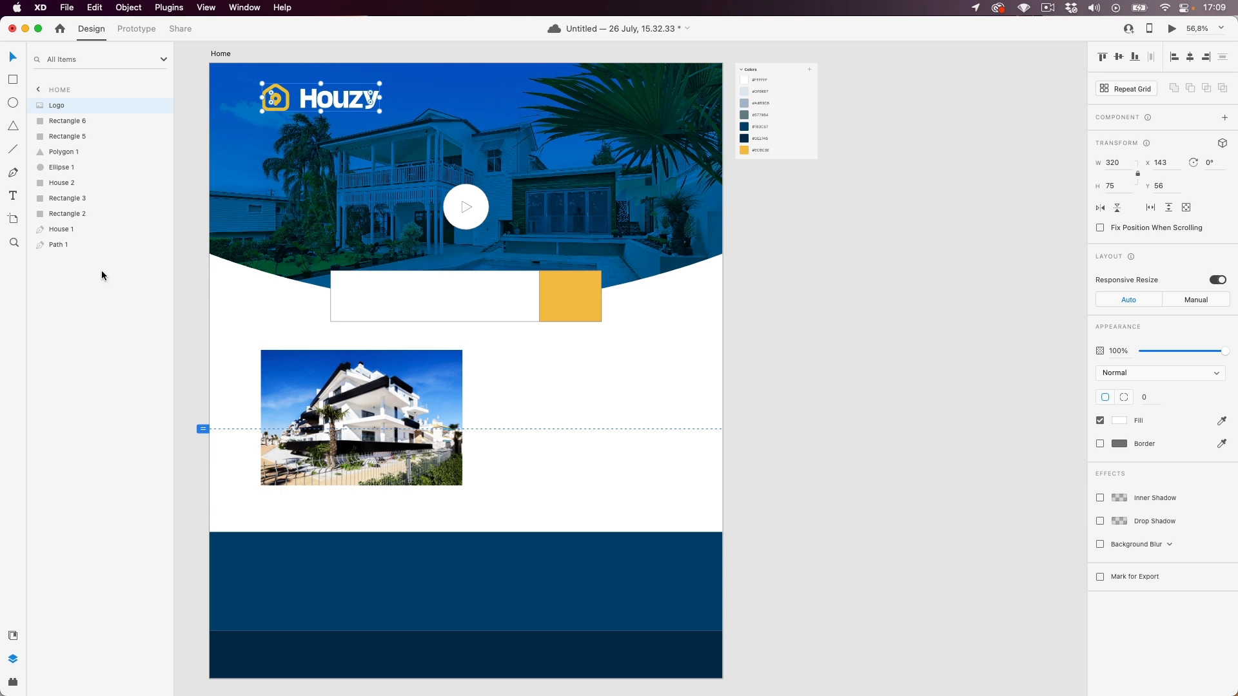
pyautogui.moveTo(58, 105); pyautogui.dragTo(71, 249)
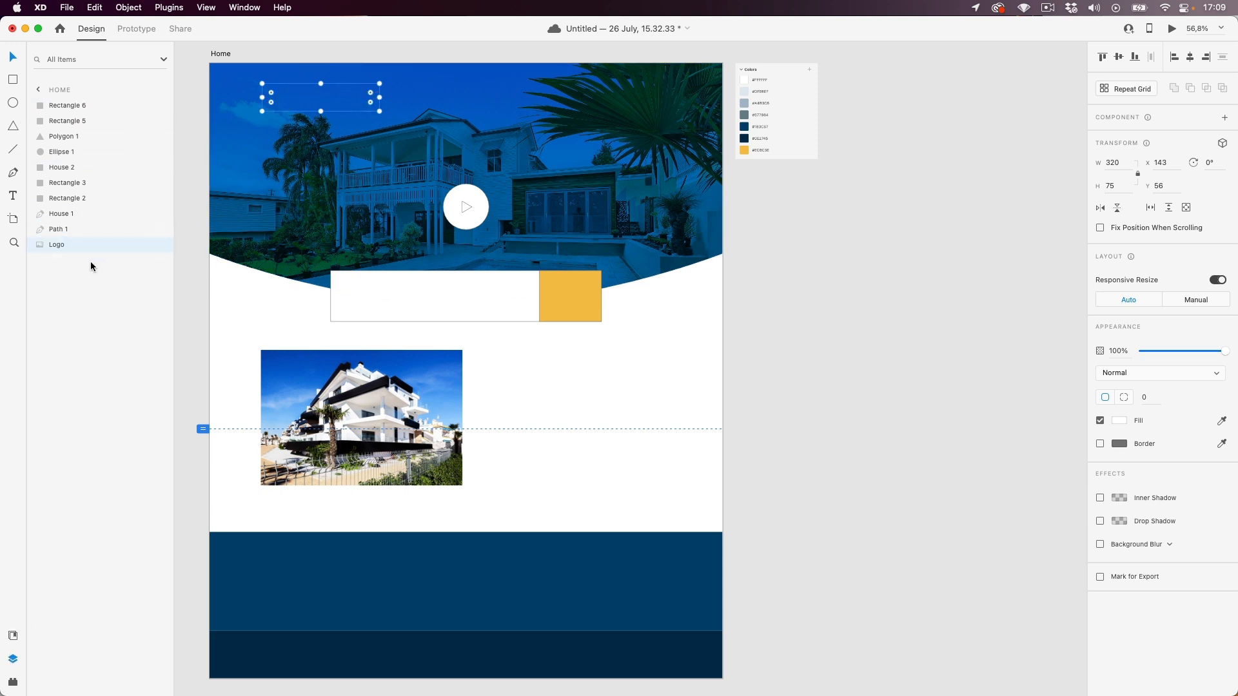
pyautogui.moveTo(72, 249); pyautogui.dragTo(76, 104)
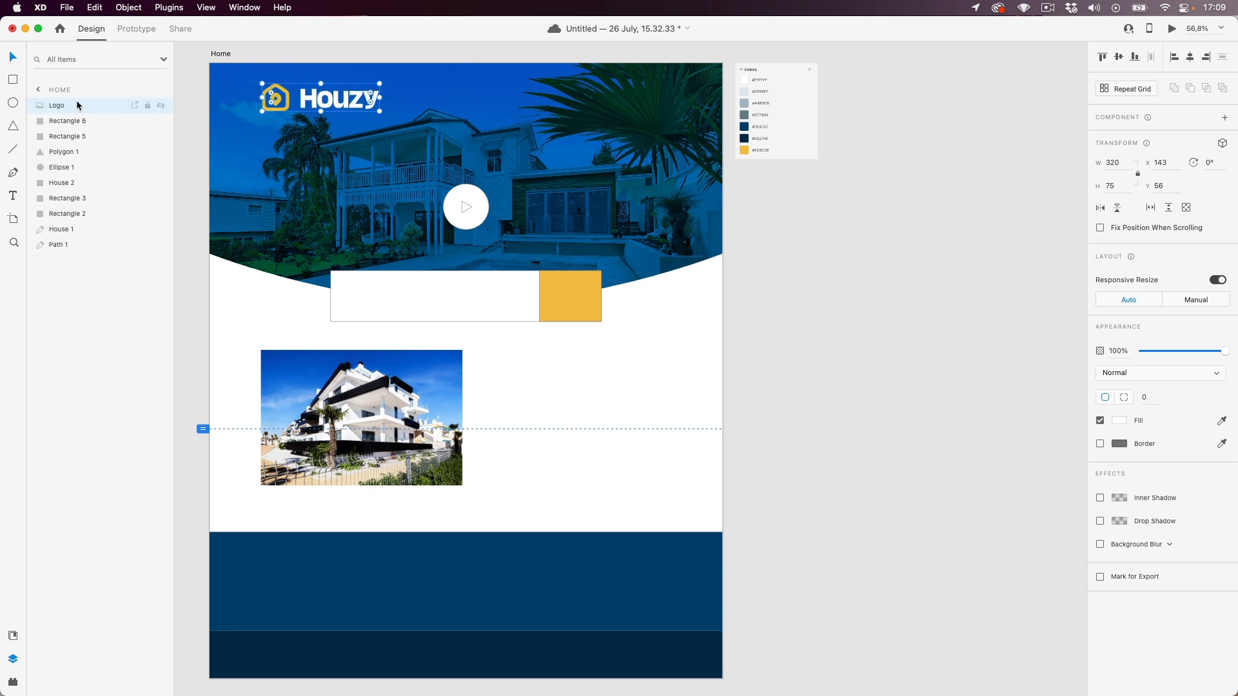
# - Show the Home artboard's layout grid and align the logo with the first column's left edge at X 140, Y 55
pyautogui.click(219, 53)
pyautogui.click(1100, 419)
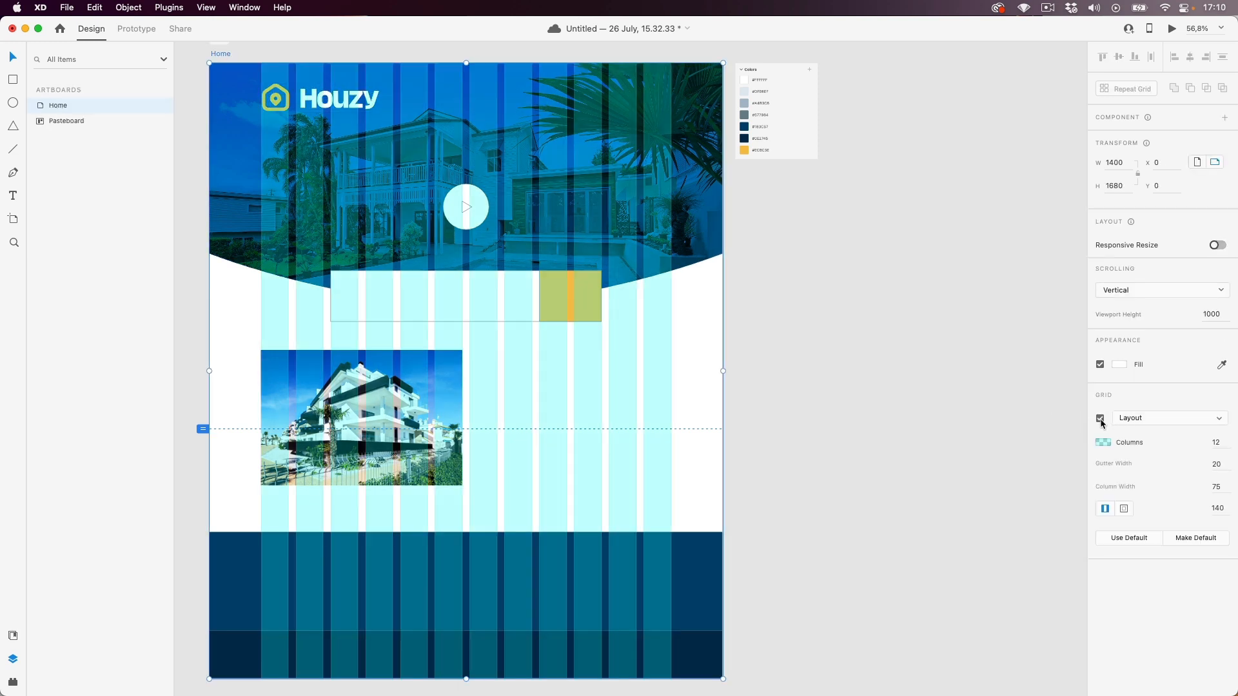
pyautogui.click(283, 101)
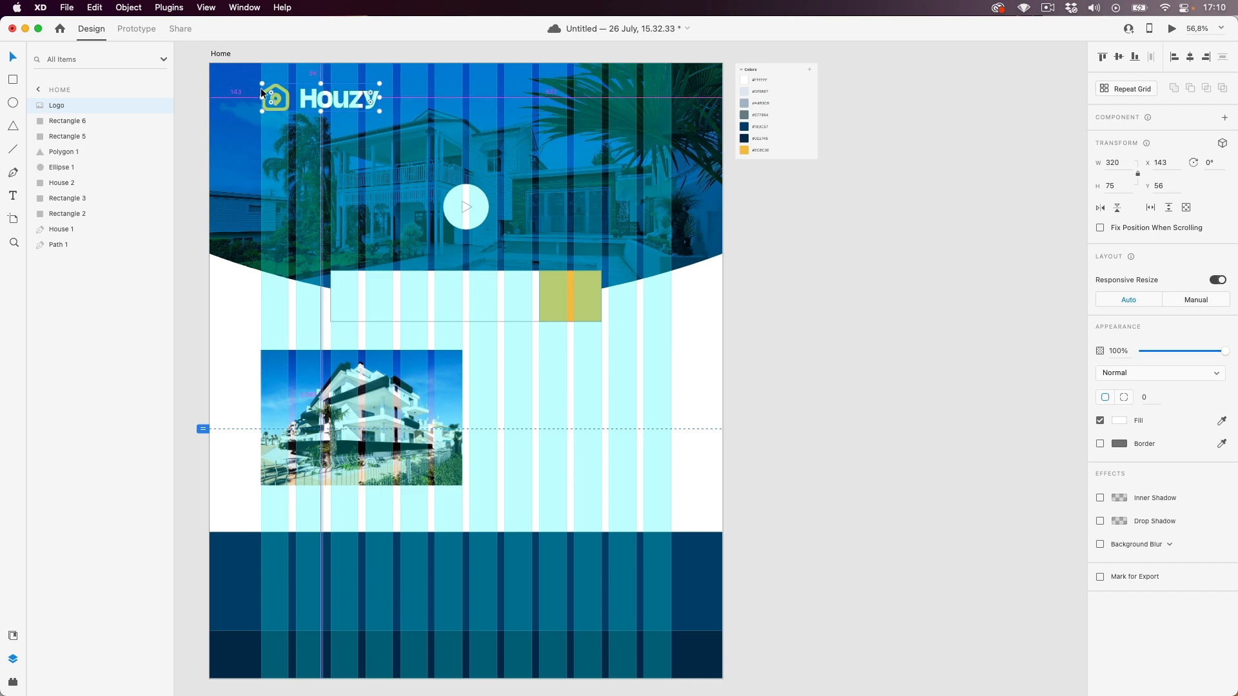
pyautogui.press('super+shift+apostrophe')
pyautogui.scroll(3, 261, 93)
pyautogui.scroll(10, 260, 92)
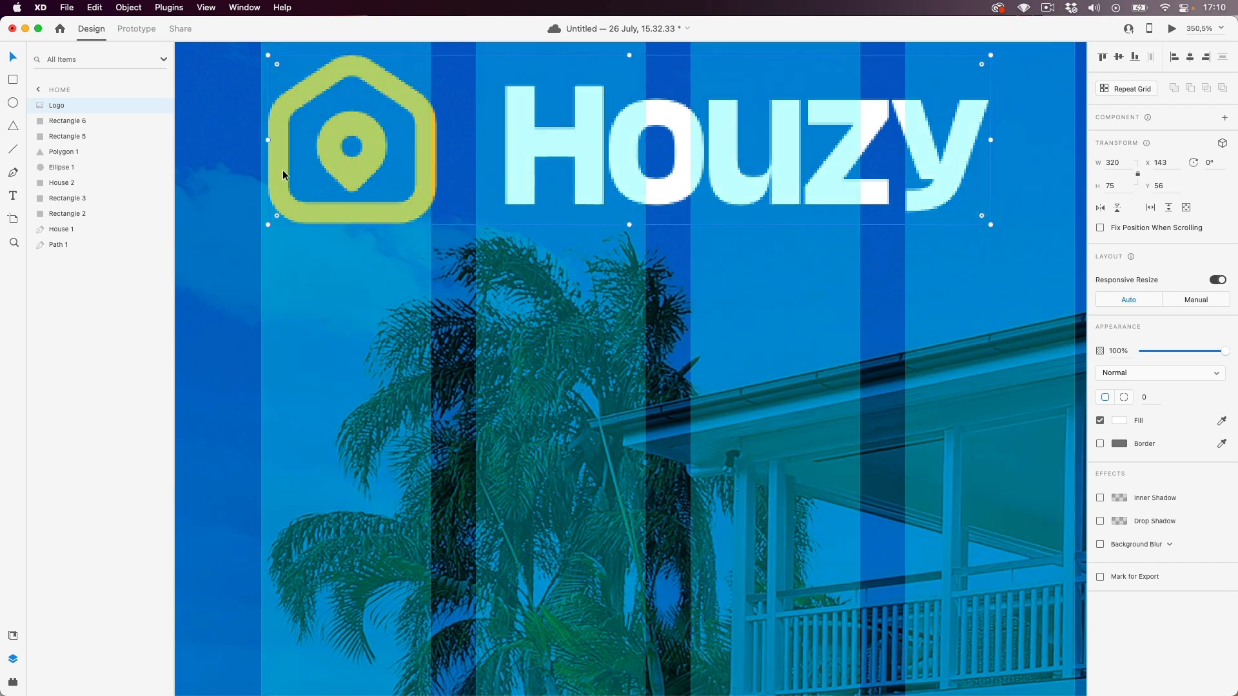
pyautogui.moveTo(284, 174); pyautogui.dragTo(273, 169)
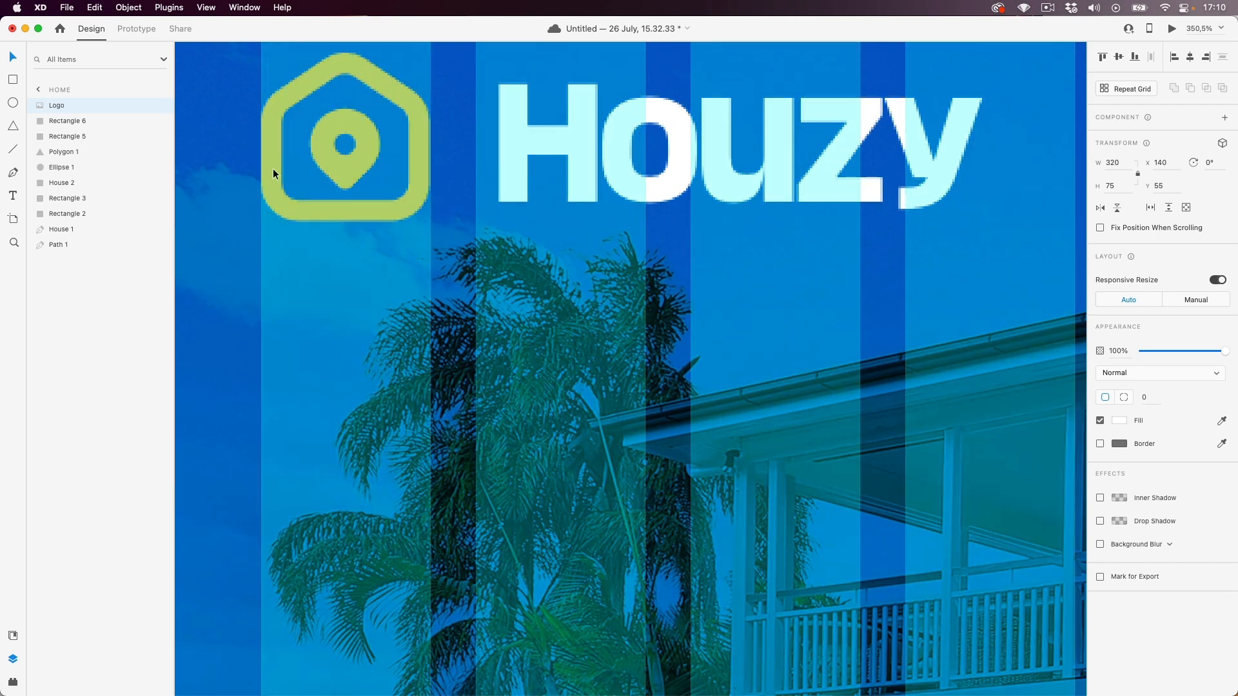
# - Scale the Houzy logo down proportionally to about 198 × 46, keeping its upper-left corner in place
pyautogui.scroll(-10, 286, 177)
pyautogui.scroll(-2, 292, 182)
pyautogui.moveTo(519, 195); pyautogui.dragTo(453, 176)
pyautogui.scroll(-3, 421, 165)
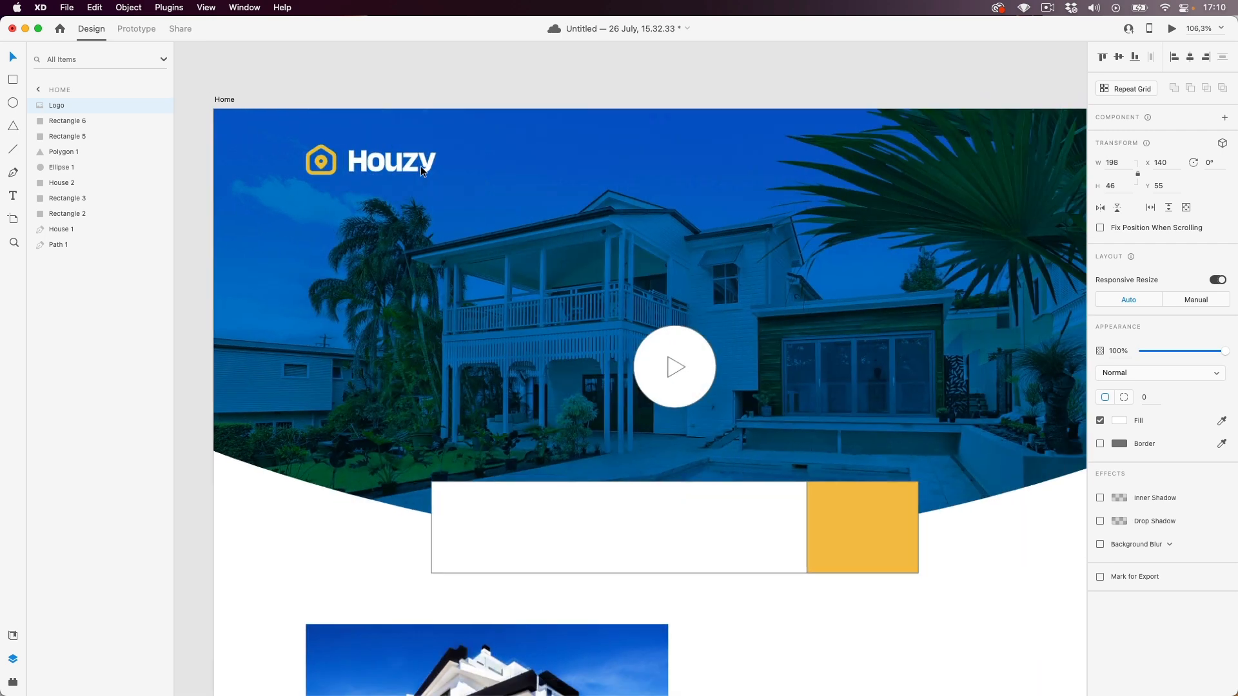
# - Hide the Home artboard's layout grid and leave nothing selected
pyautogui.click(264, 114)
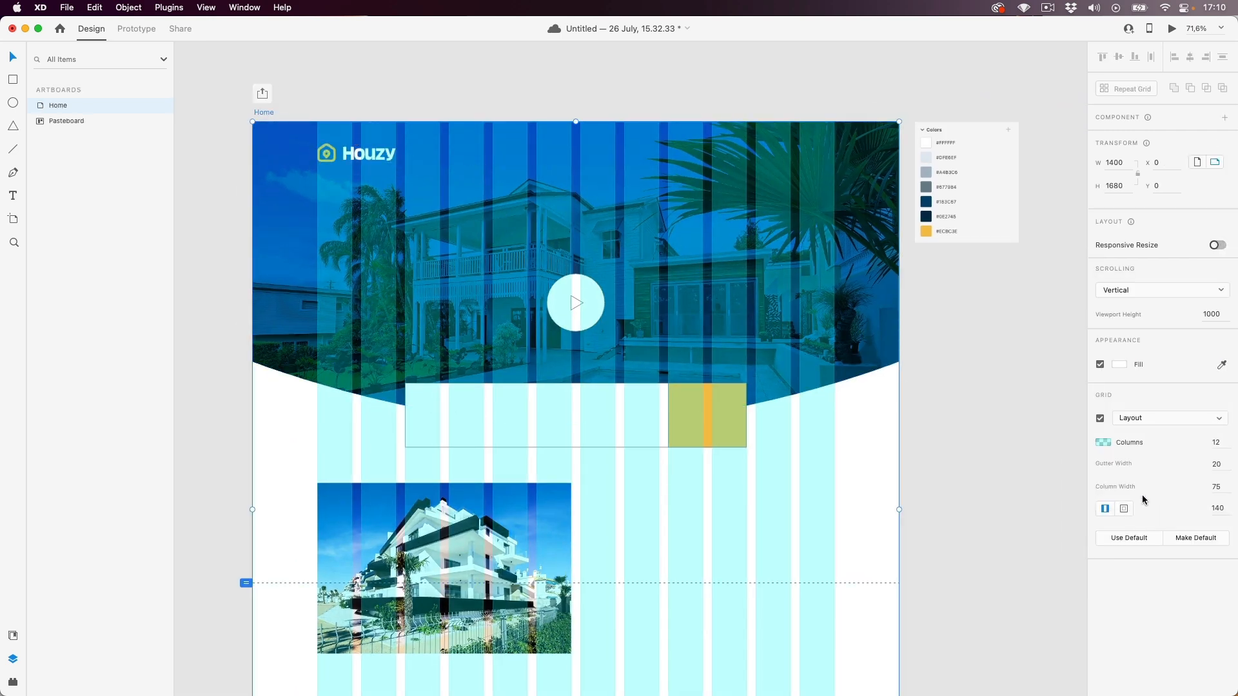
pyautogui.click(1100, 418)
pyautogui.click(946, 416)
pyautogui.moveTo(941, 420); pyautogui.dragTo(898, 370)
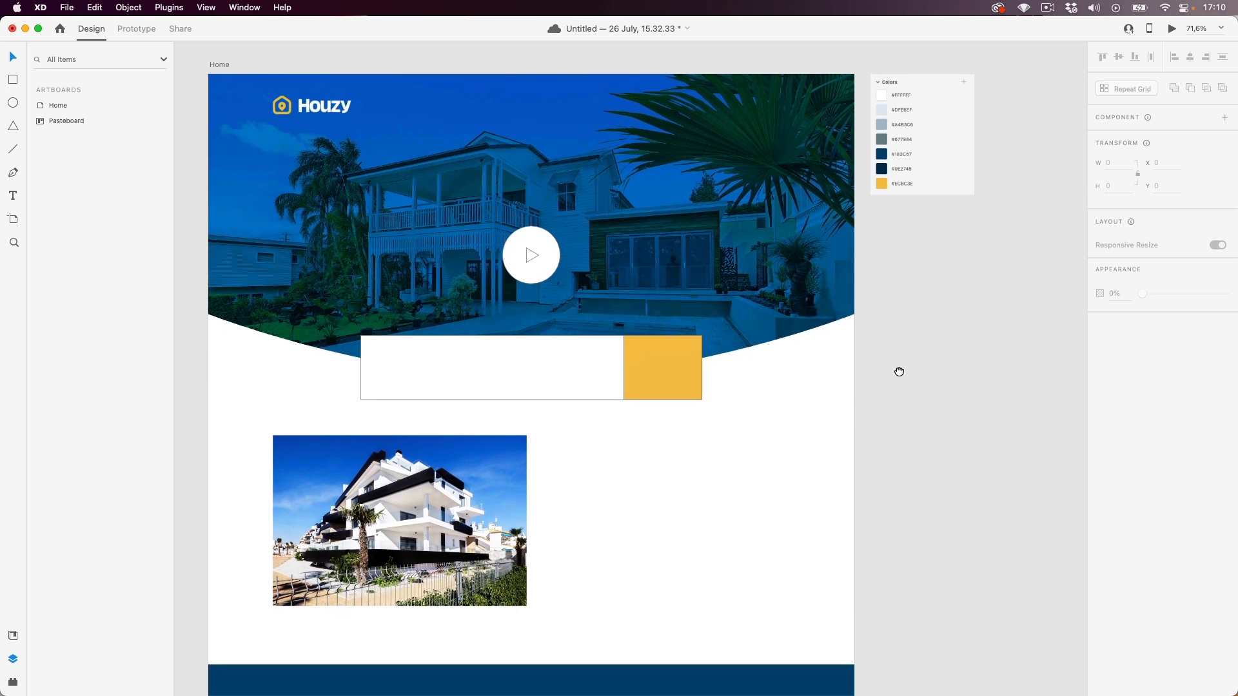
pyautogui.scroll(-1, 879, 350)
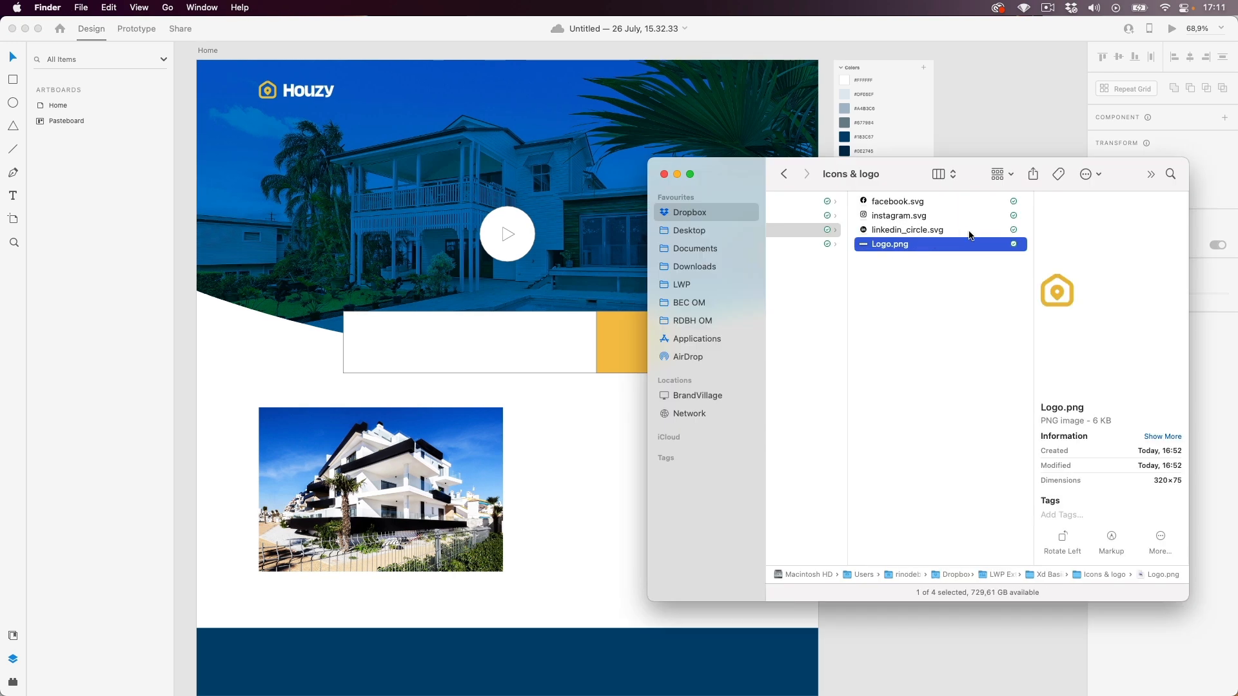
# - Examine the facebook.svg, instagram.svg and linkedin_circle.svg icons in Finder's Icons & logo folder
pyautogui.click(967, 232)
pyautogui.press('Up')
pyautogui.press('Up')
pyautogui.press('Down')
pyautogui.press('Down')
pyautogui.press('Up')
pyautogui.press('Up')
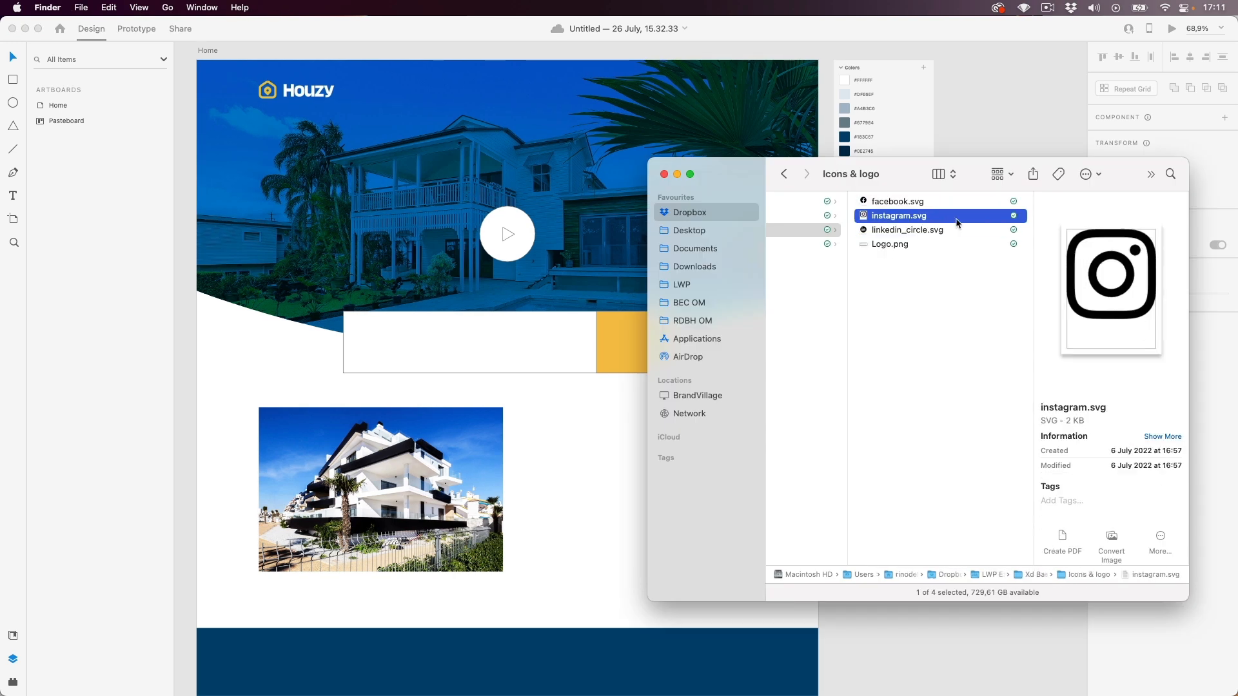
pyautogui.press('Down')
pyautogui.press('Down')
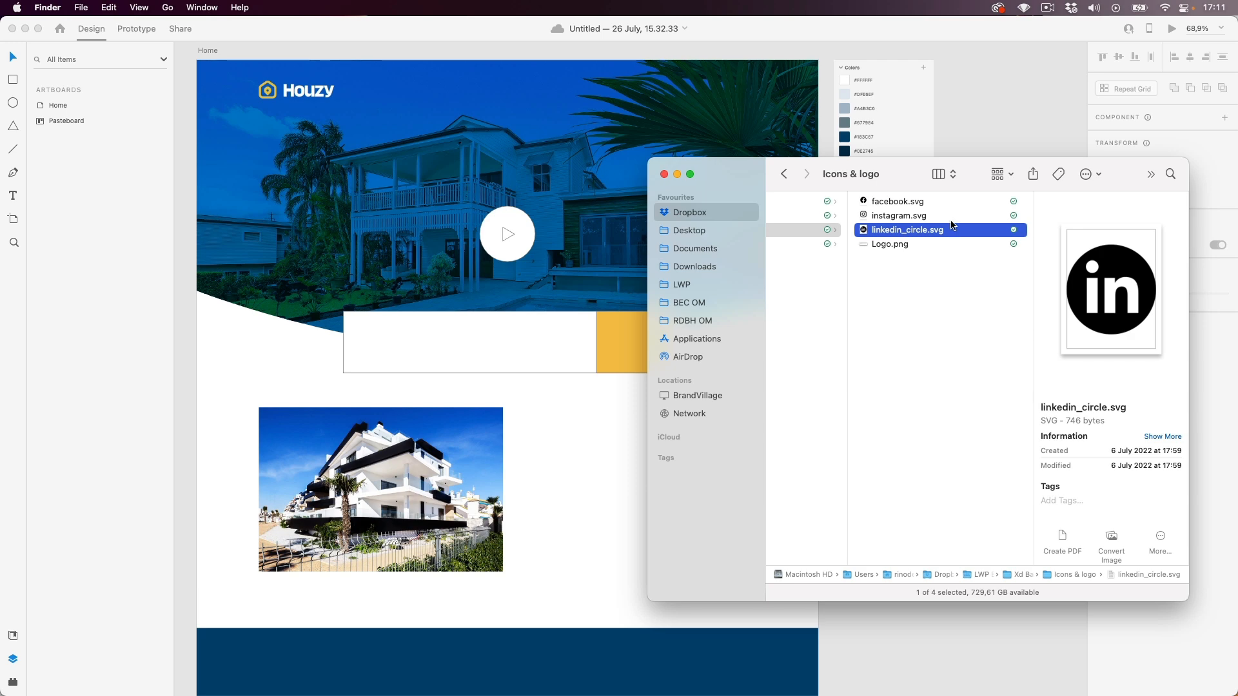
# - Examine the footer's social media icons in the finished LWP Xd Startersguide v2 design
pyautogui.click(220, 347)
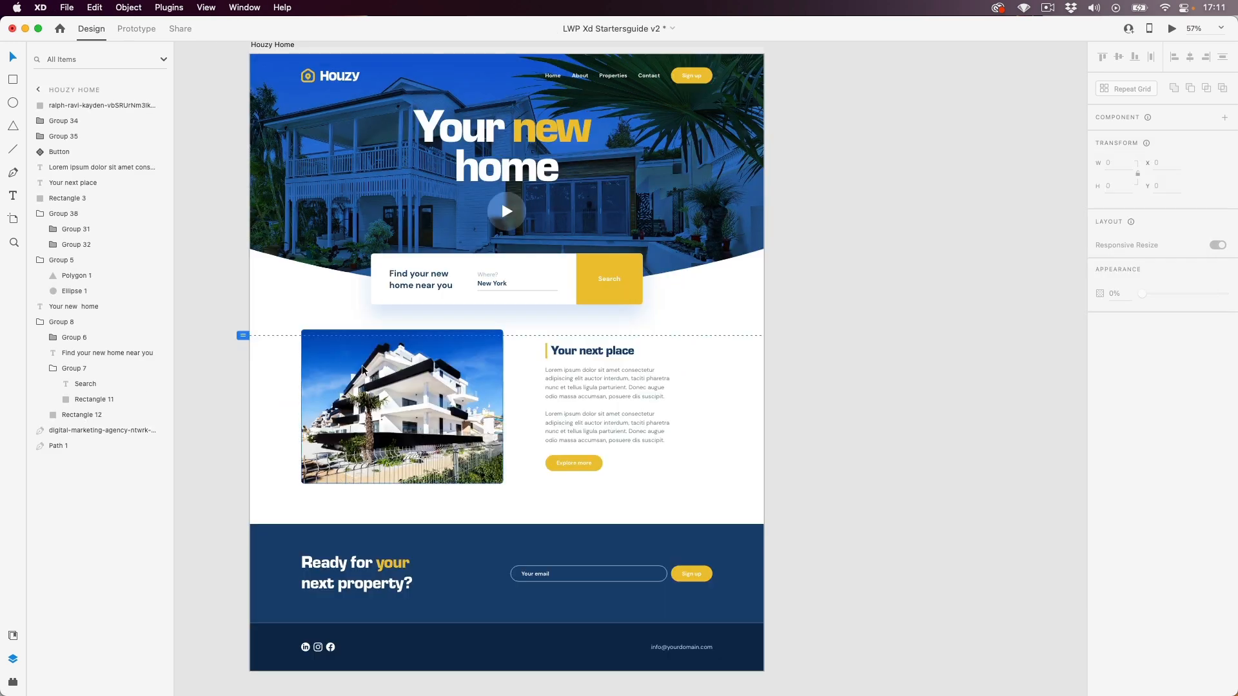
pyautogui.scroll(-5, 451, 567)
pyautogui.scroll(5, 337, 587)
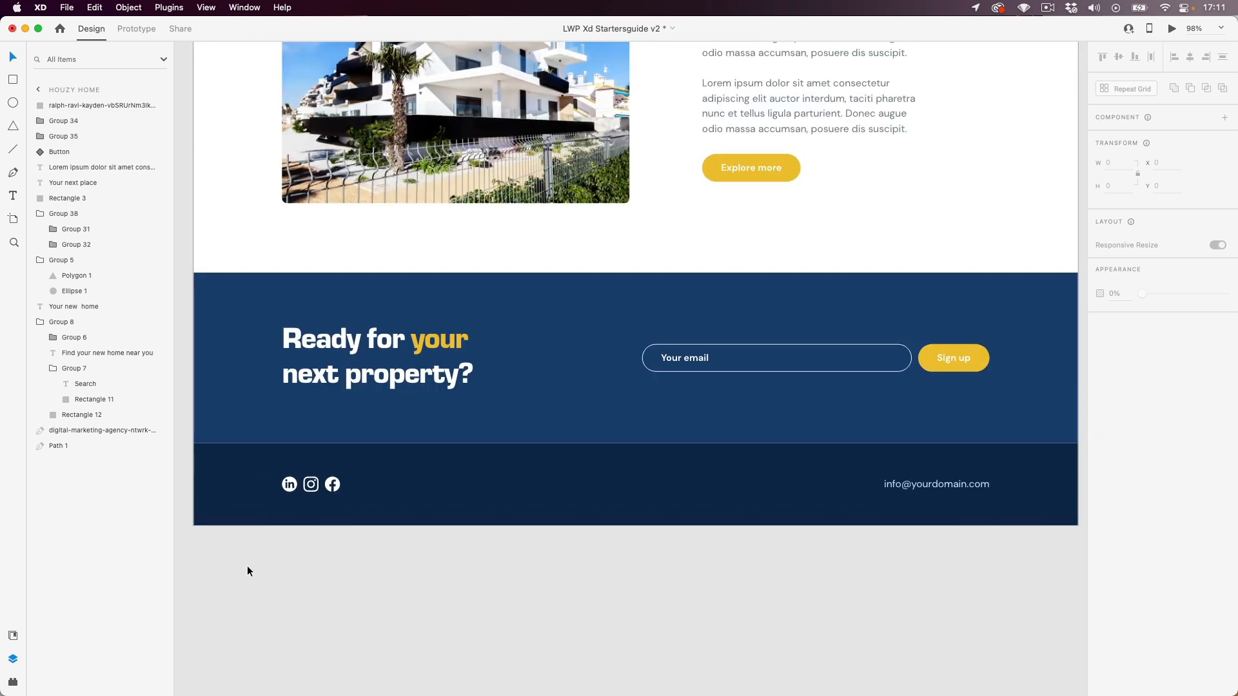
pyautogui.scroll(5, 247, 570)
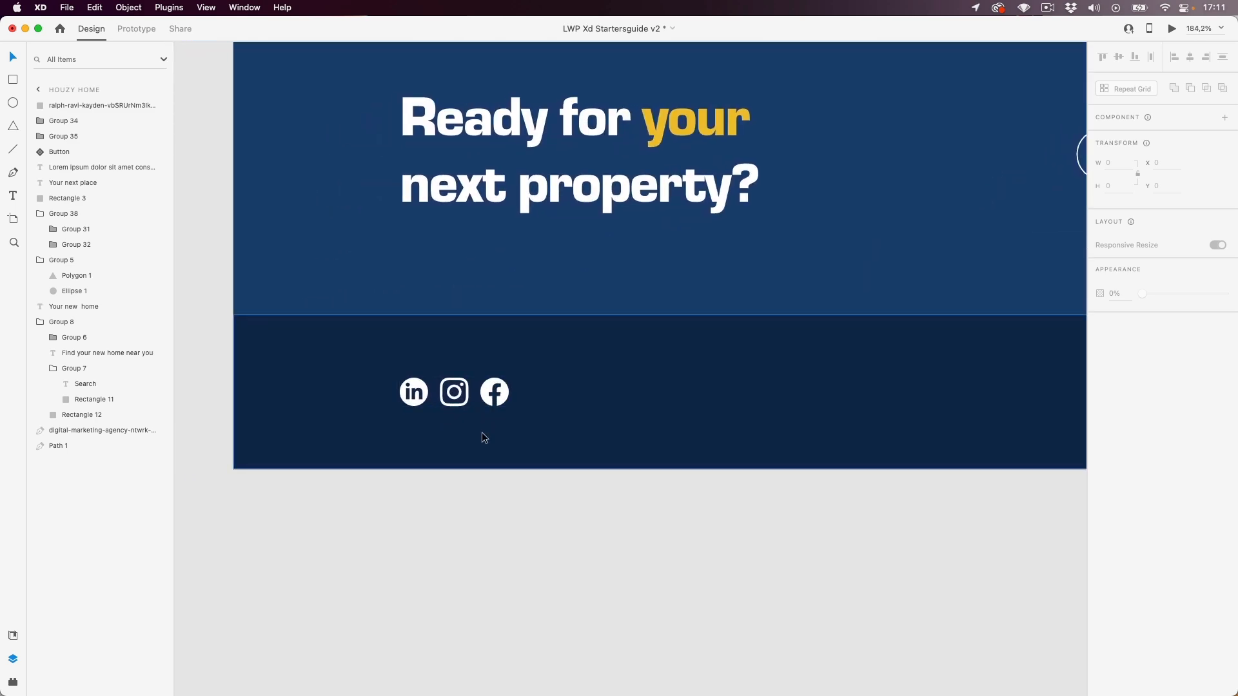
pyautogui.press('super+Tab')
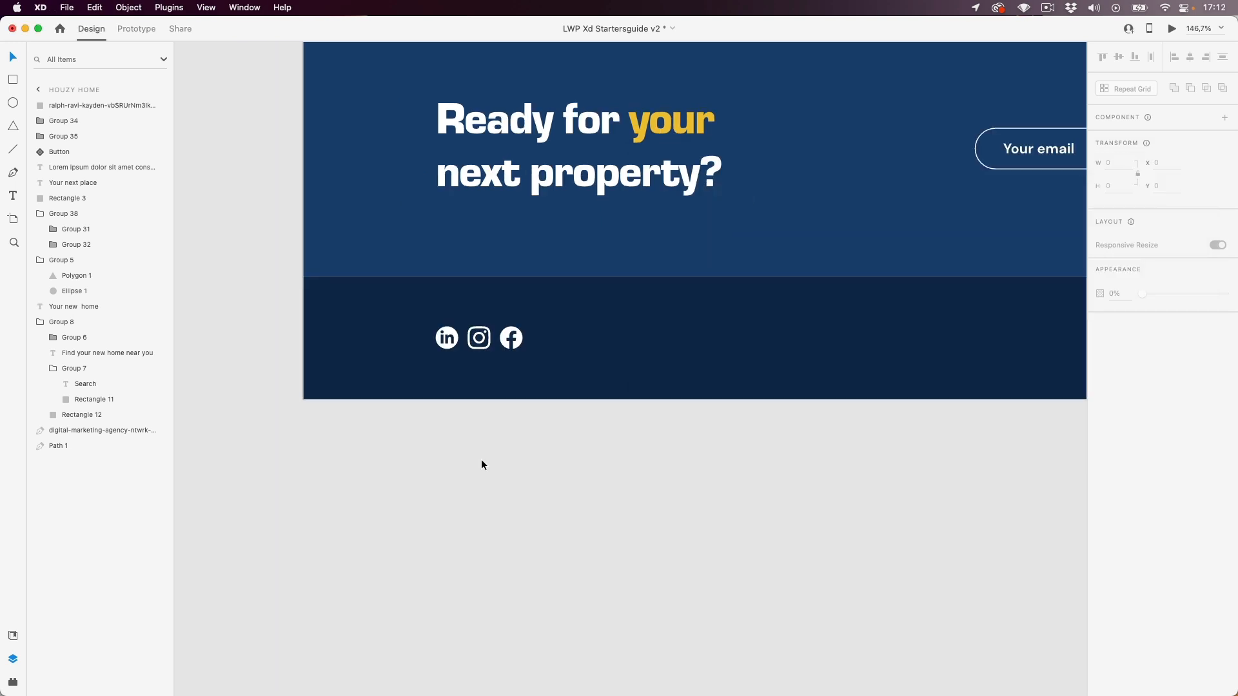
pyautogui.scroll(-5, 480, 448)
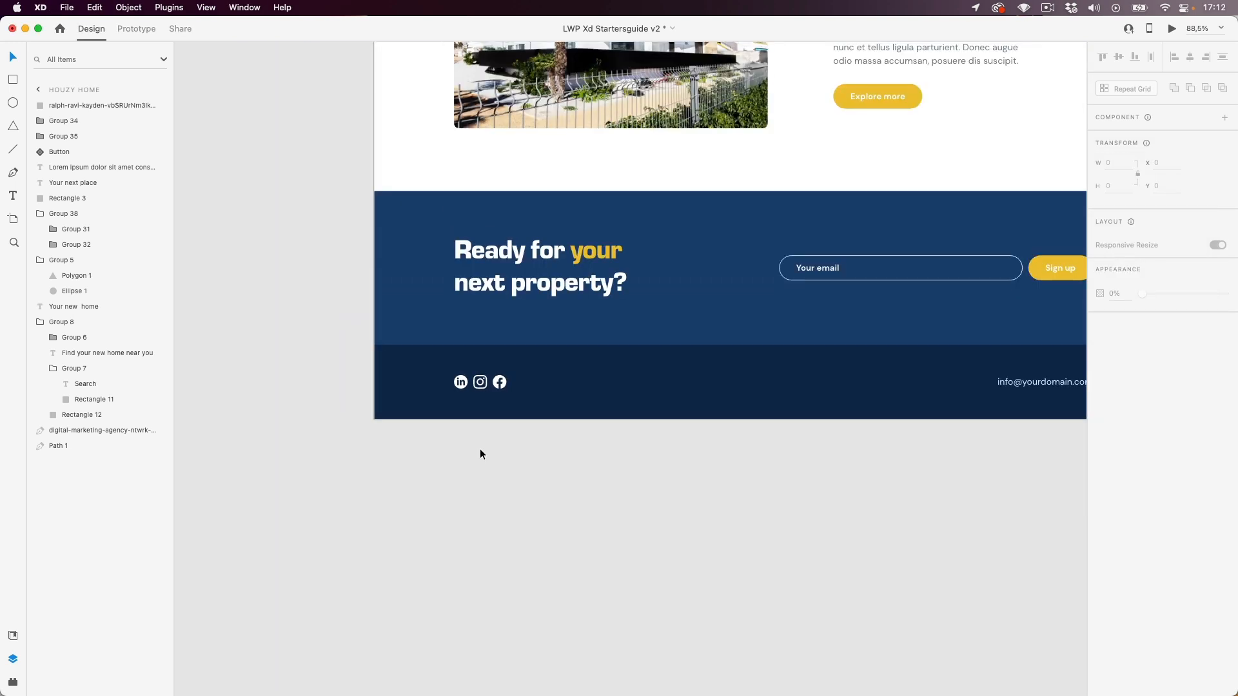
pyautogui.scroll(-2, 415, 510)
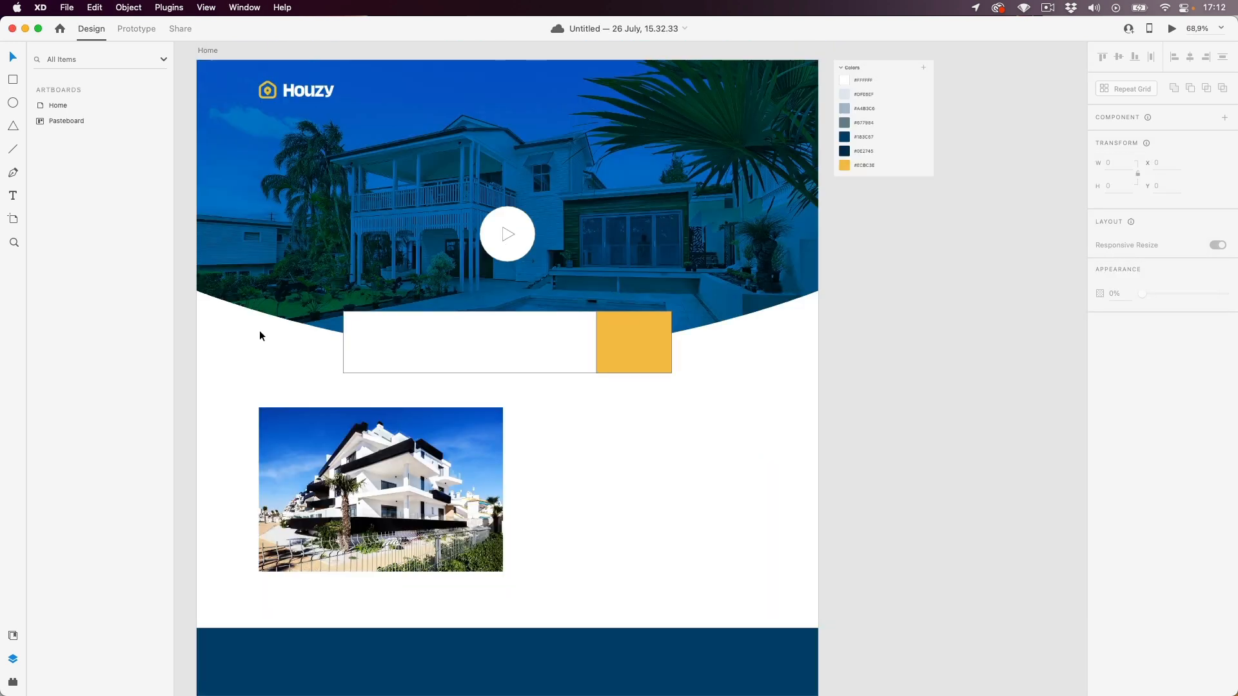
# - Import facebook.svg, instagram.svg and linkedin_circle.svg from Finder onto the XD pasteboard below the Home artboard
pyautogui.scroll(-10, 458, 295)
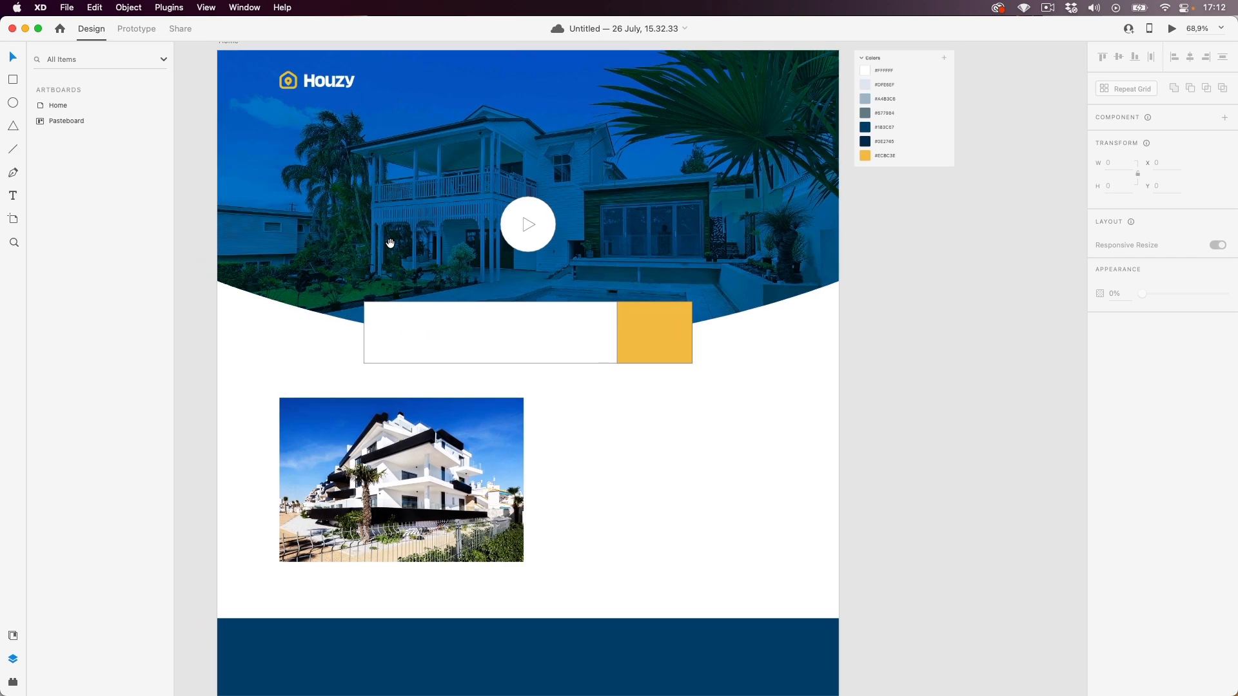
pyautogui.scroll(-3, 390, 456)
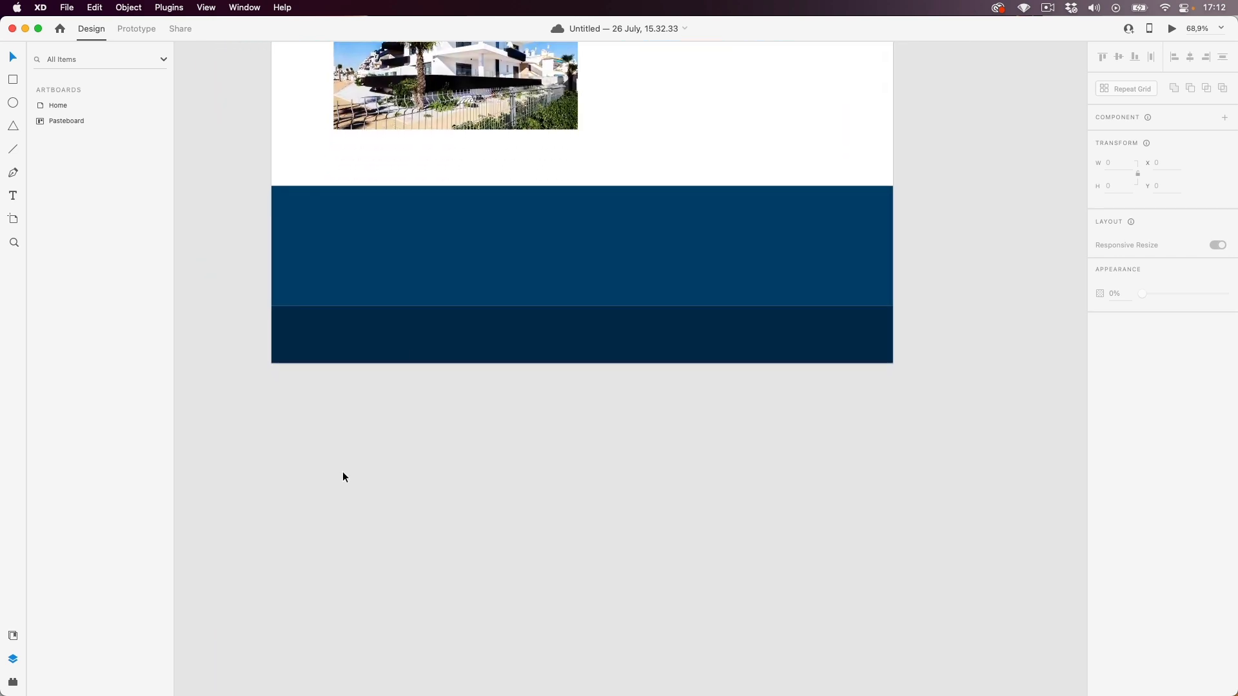
pyautogui.press('super+Tab')
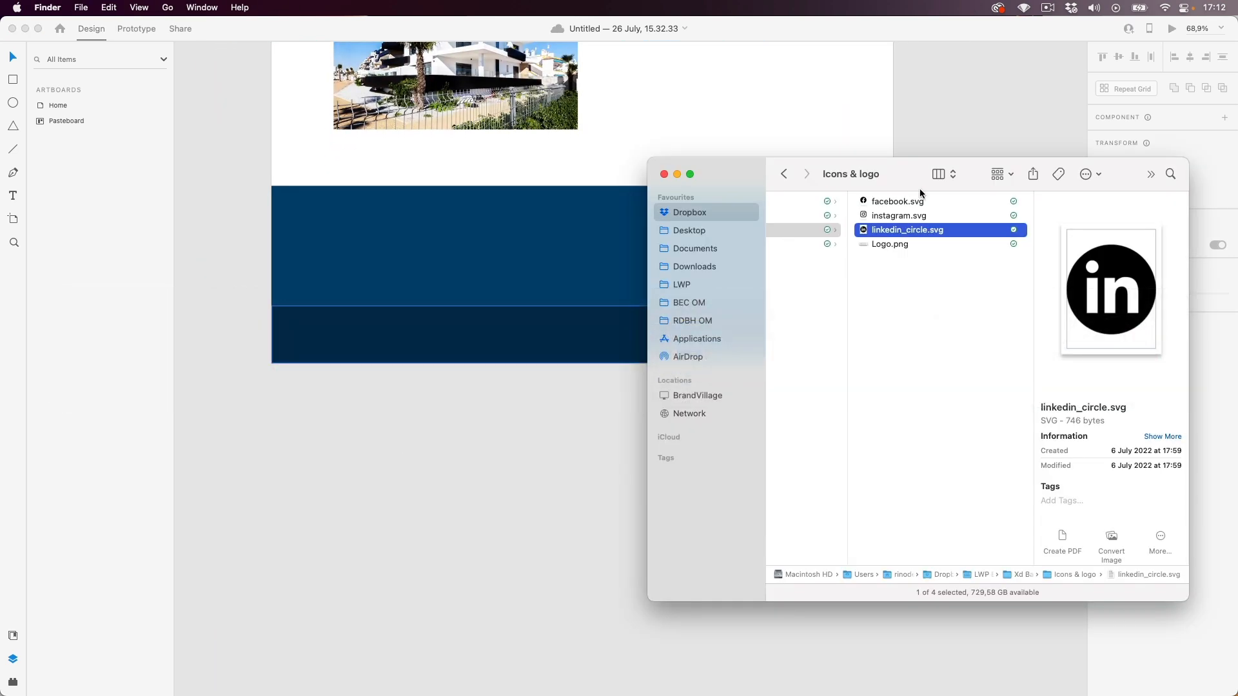
pyautogui.keyDown('shift'); pyautogui.click(915, 201); pyautogui.keyUp('shift')
pyautogui.keyDown('shift'); pyautogui.click(918, 203); pyautogui.keyUp('shift')
pyautogui.keyDown('shift'); pyautogui.click(927, 200); pyautogui.keyUp('shift')
pyautogui.moveTo(927, 199); pyautogui.dragTo(330, 452)
pyautogui.click(318, 406)
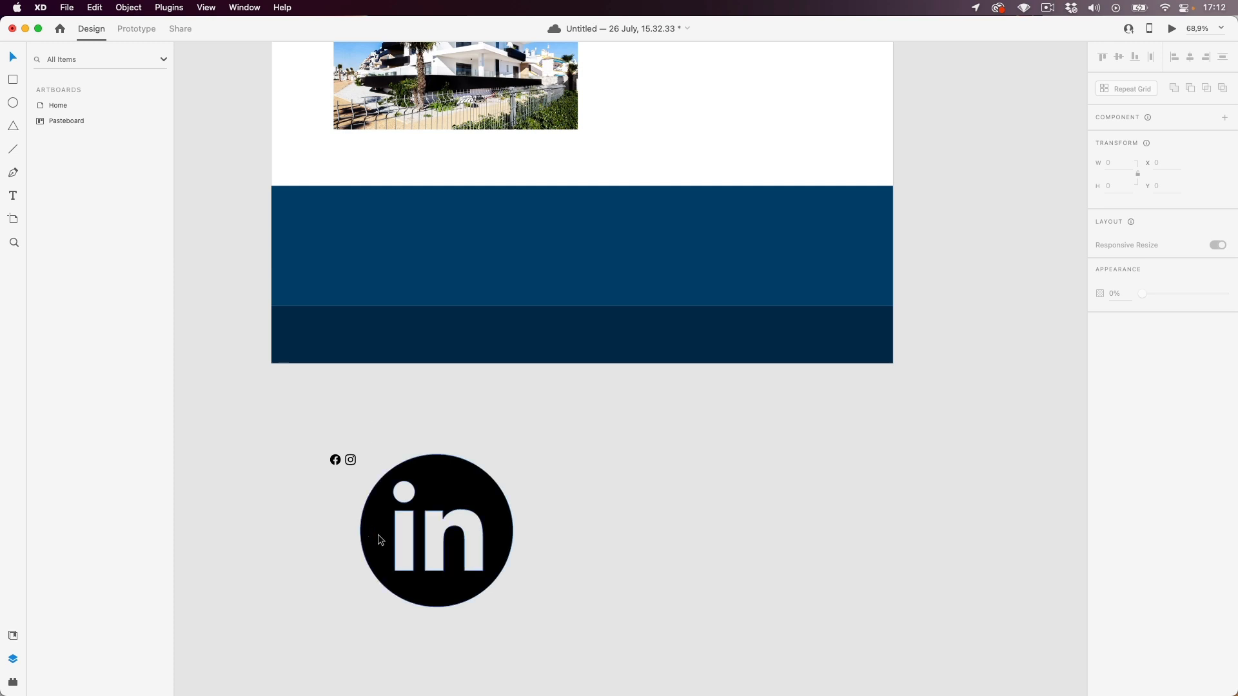
# - Scale the LinkedIn icon down to about 53 × 53 and move it into the dark footer bar
pyautogui.scroll(3, 362, 566)
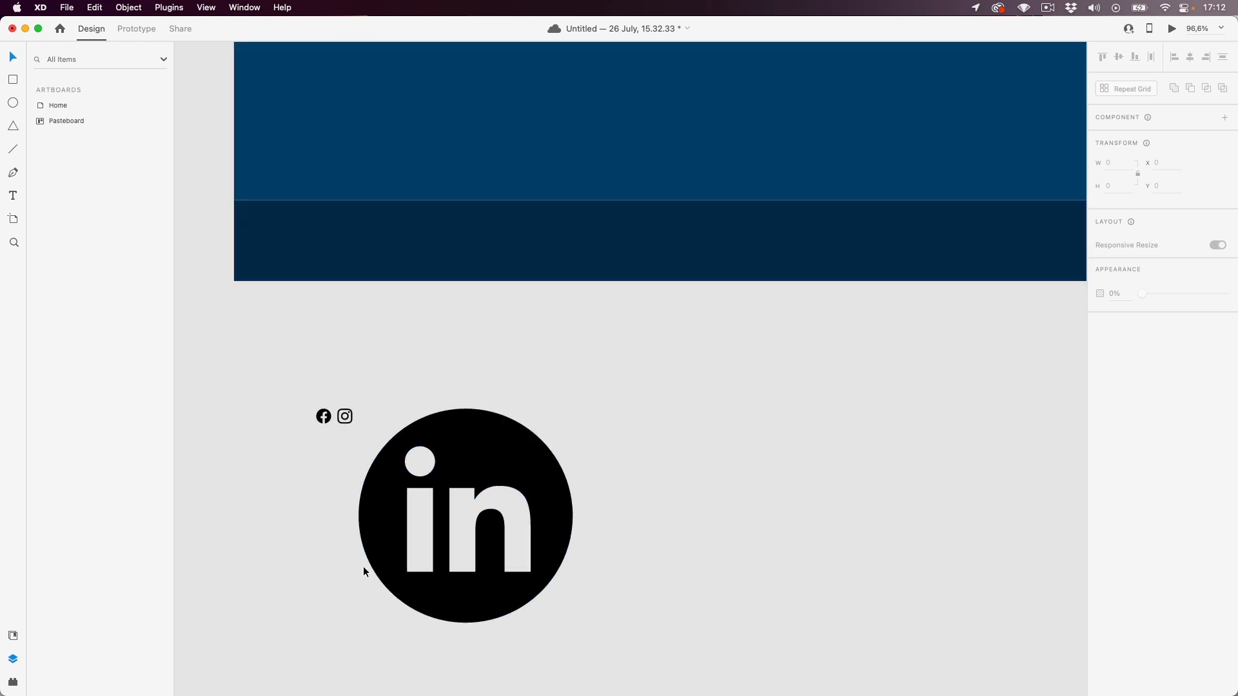
pyautogui.click(571, 524)
pyautogui.moveTo(572, 624); pyautogui.dragTo(308, 231)
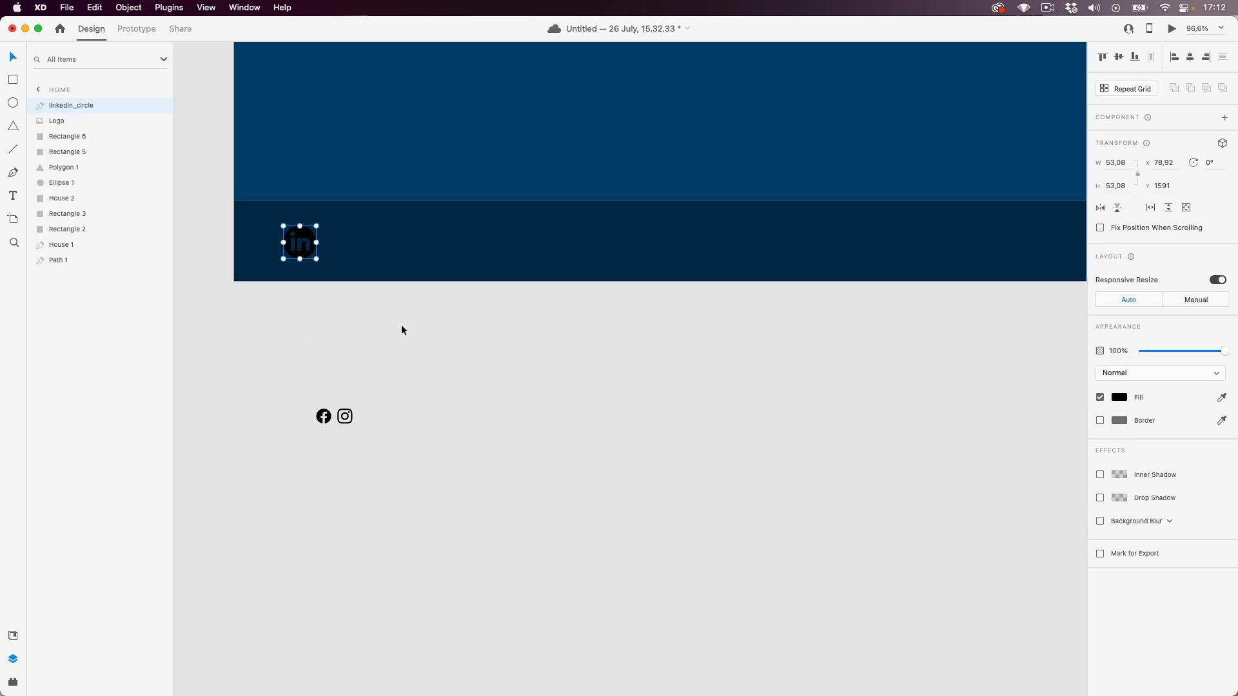
# - Move the LinkedIn icon back beside the Facebook and Instagram icons and set the fill of all three to white
pyautogui.moveTo(309, 239); pyautogui.dragTo(390, 403)
pyautogui.moveTo(257, 469); pyautogui.dragTo(445, 368)
pyautogui.click(1117, 362)
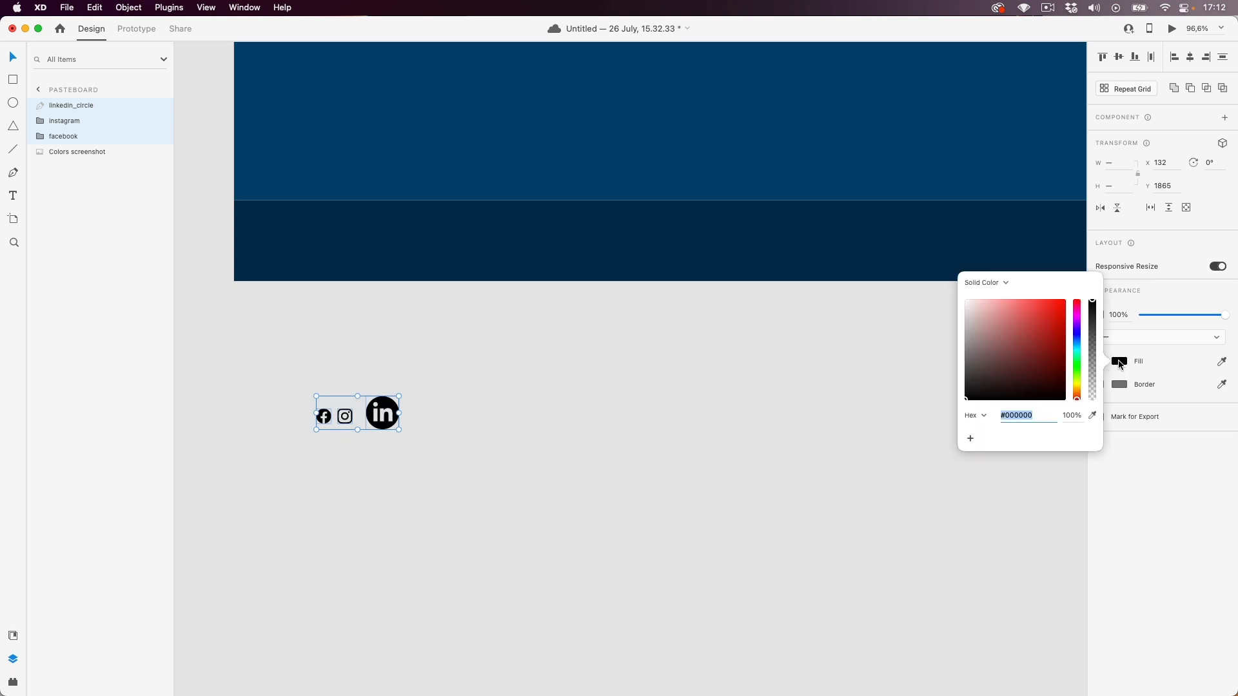
pyautogui.moveTo(993, 332); pyautogui.dragTo(867, 224)
pyautogui.click(427, 482)
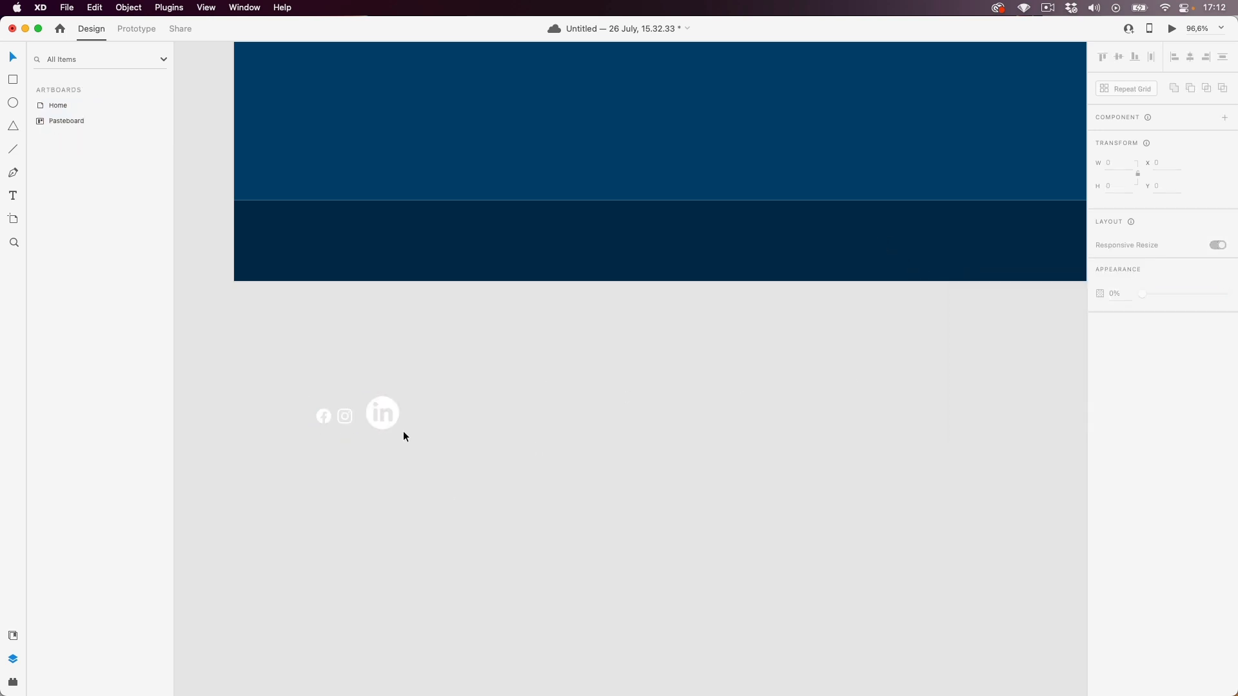
# - Move the white LinkedIn icon into the dark footer bar and show the Home artboard's layout grid
pyautogui.moveTo(391, 410); pyautogui.dragTo(307, 240)
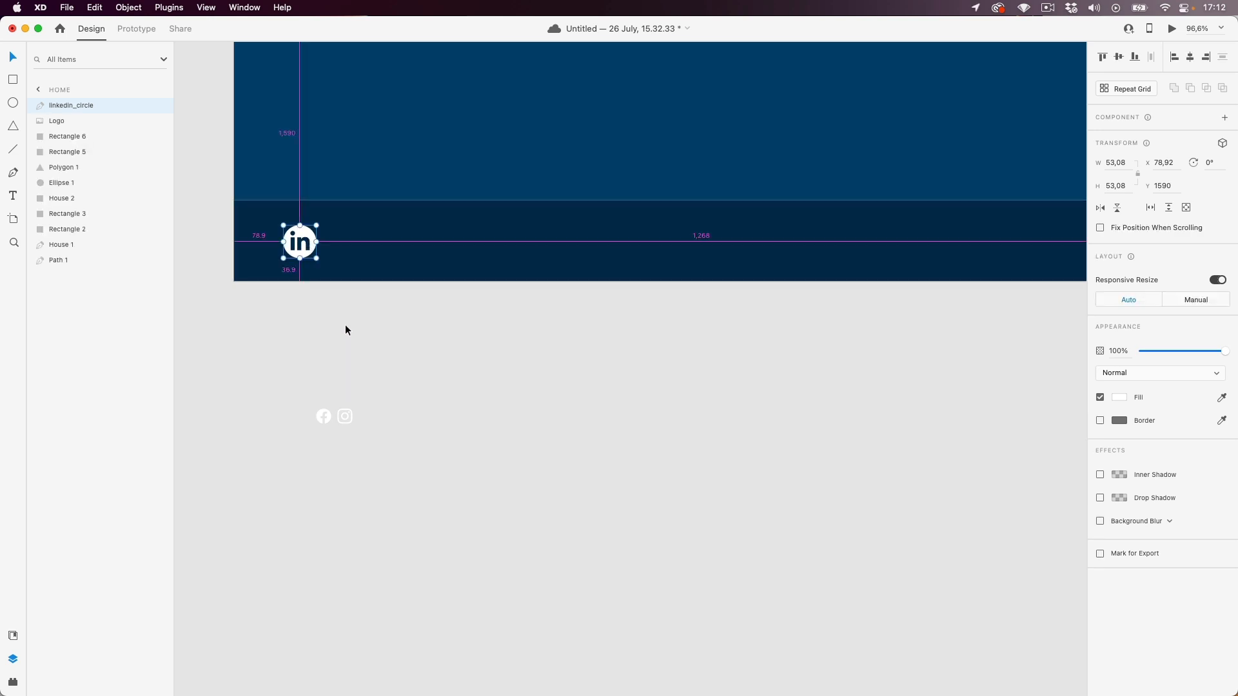
pyautogui.scroll(-4, 346, 325)
pyautogui.scroll(5, 301, 163)
pyautogui.scroll(-2, 318, 249)
pyautogui.moveTo(313, 191); pyautogui.dragTo(294, 276)
pyautogui.click(287, 76)
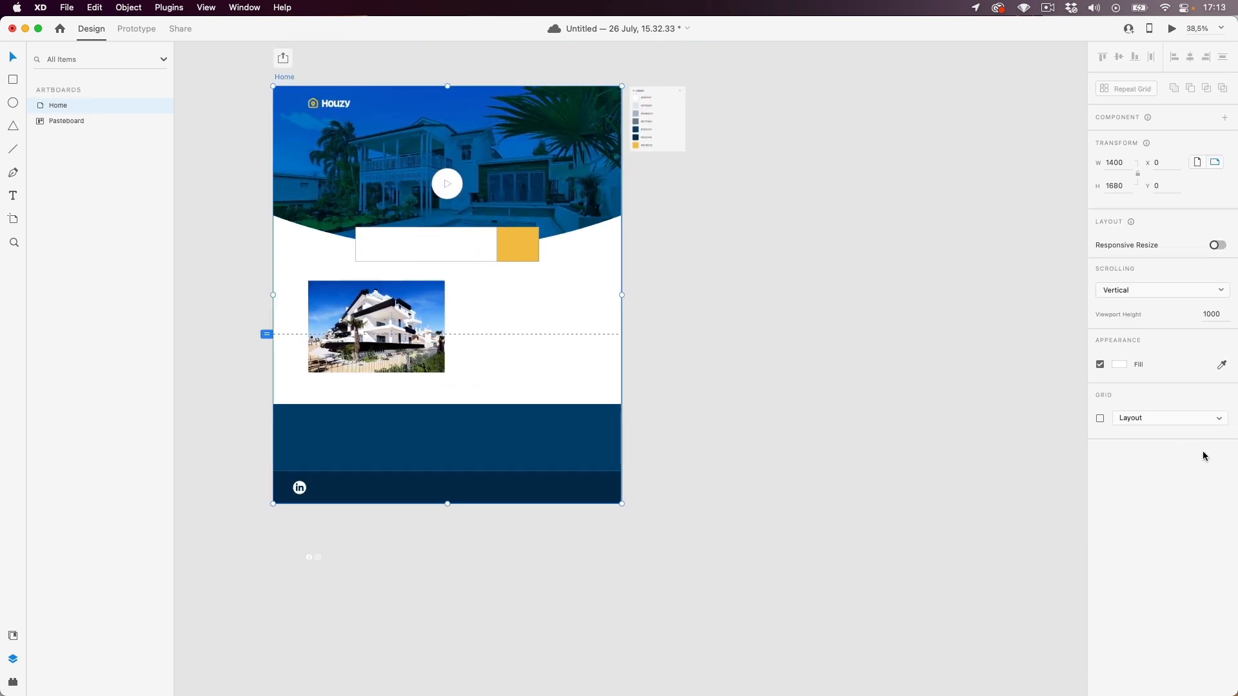
pyautogui.click(1100, 418)
pyautogui.scroll(-2, 798, 413)
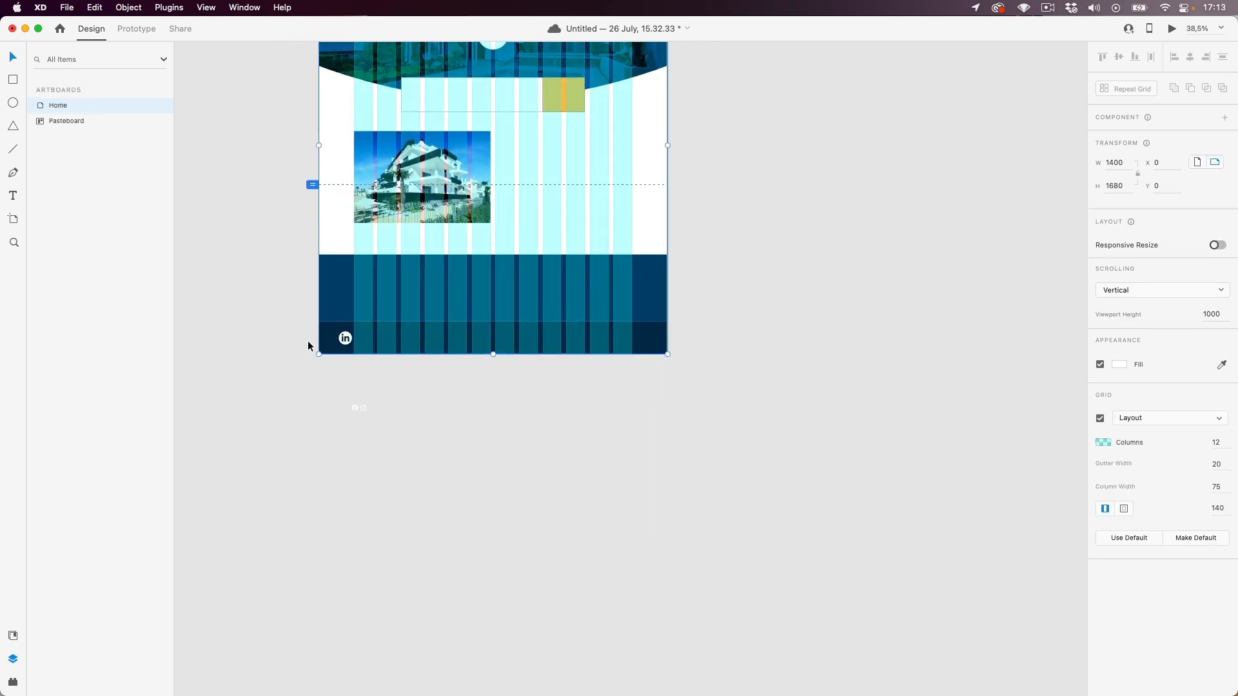
# - Scale the LinkedIn icon down to about 35 × 35 and align it with the first column's left edge at X 140
pyautogui.scroll(10, 369, 350)
pyautogui.click(387, 330)
pyautogui.moveTo(387, 330)
pyautogui.mouseDown()
pyautogui.moveTo(399, 333)
pyautogui.moveTo(401, 295)
pyautogui.moveTo(378, 315)
pyautogui.mouseUp()
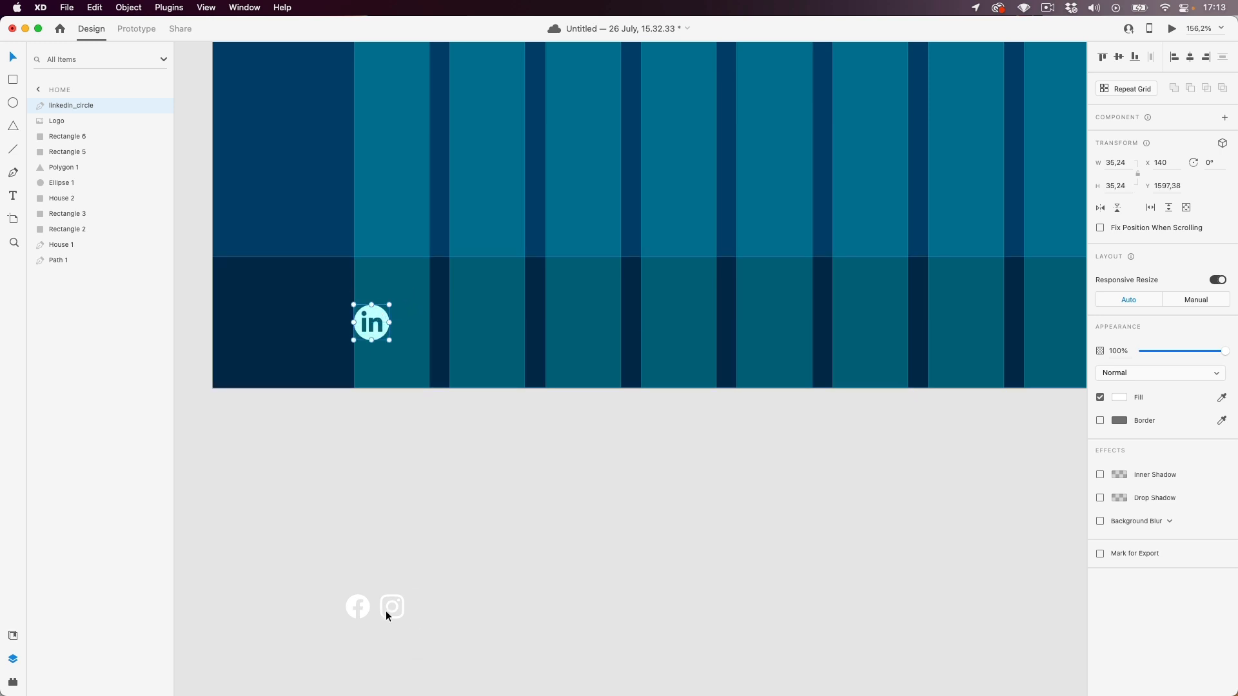
# - Place the Instagram and Facebook icons in an evenly spaced row after the LinkedIn icon, at about the same size
pyautogui.moveTo(385, 617); pyautogui.dragTo(420, 325)
pyautogui.scroll(3, 419, 336)
pyautogui.moveTo(351, 168); pyautogui.dragTo(336, 213)
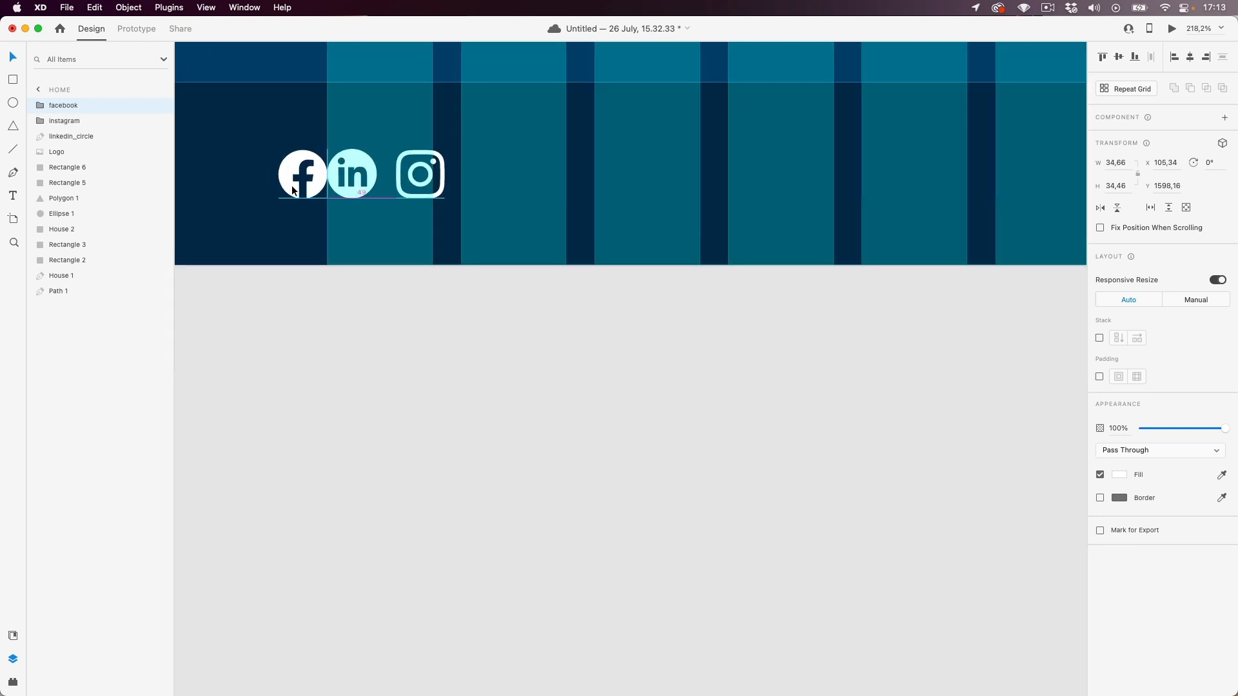
pyautogui.scroll(5, 294, 184)
pyautogui.moveTo(440, 267); pyautogui.dragTo(678, 235)
pyautogui.scroll(-3, 473, 246)
pyautogui.click(300, 450)
pyautogui.scroll(-5, 296, 451)
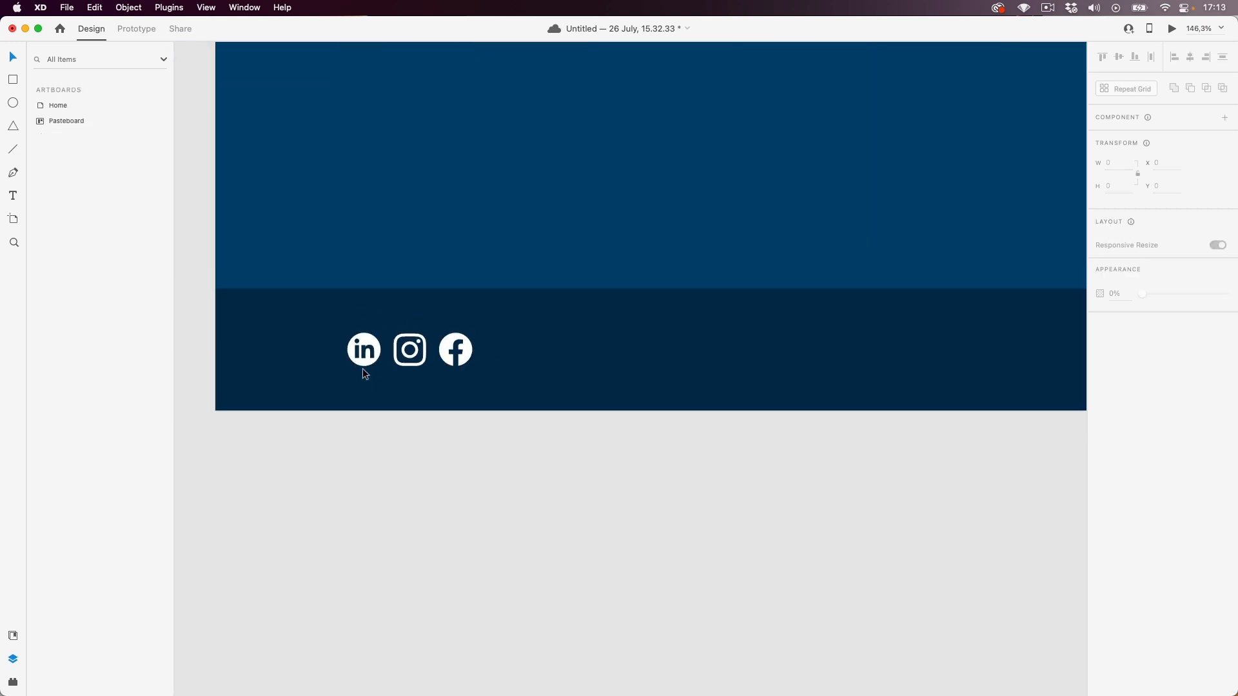
# - Scale the three footer icons down together slightly, keeping the row's left edge on the layout grid's first column
pyautogui.press('shift+super+apostrophe')
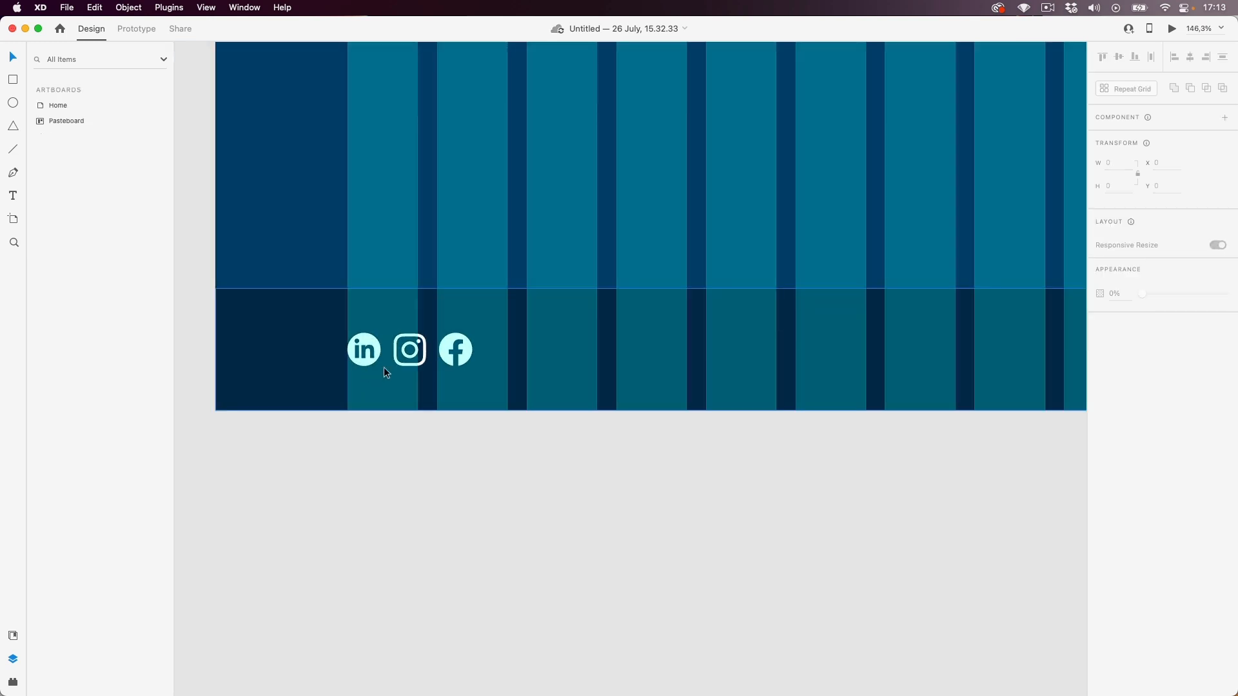
pyautogui.scroll(2, 384, 366)
pyautogui.click(362, 360)
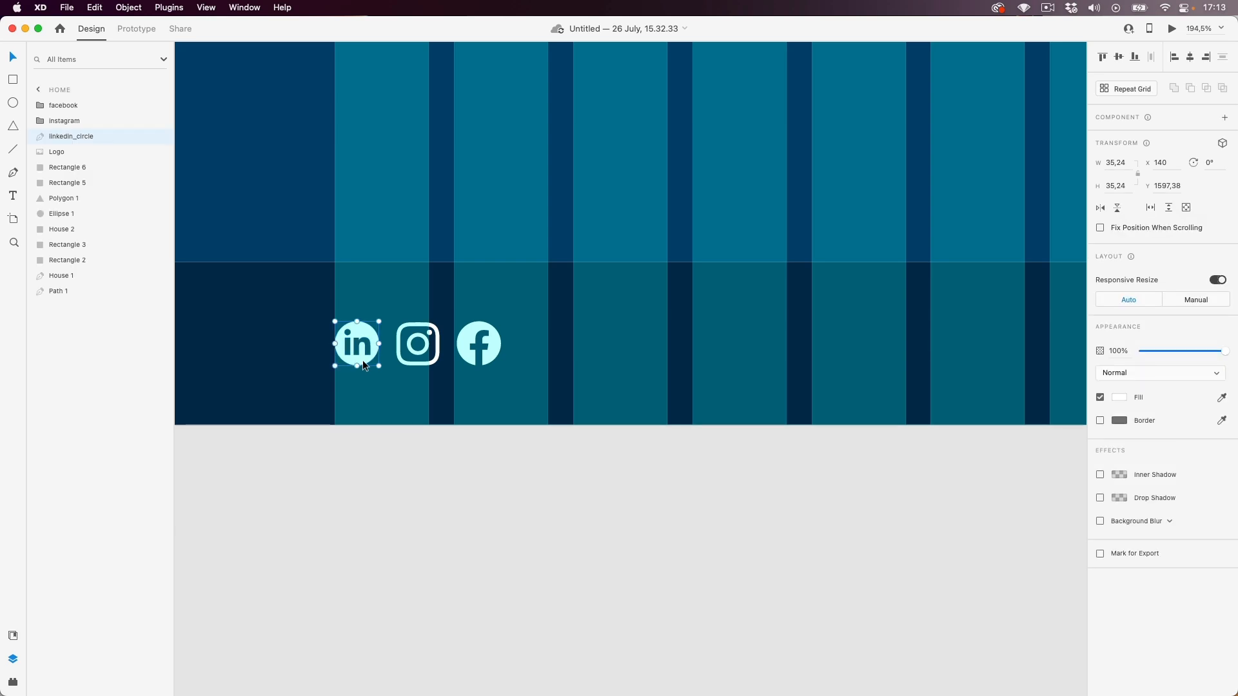
pyautogui.keyDown('shift'); pyautogui.click(430, 361); pyautogui.keyUp('shift')
pyautogui.keyDown('shift'); pyautogui.click(480, 330); pyautogui.keyUp('shift')
pyautogui.scroll(1, 510, 361)
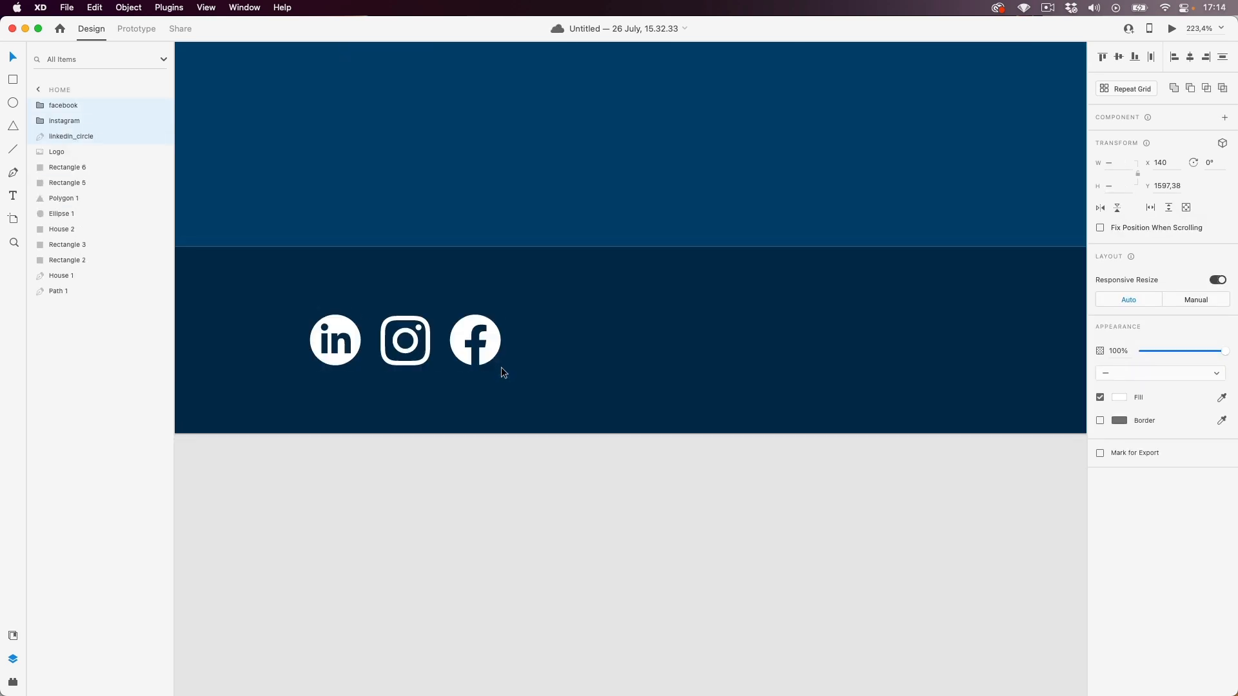
pyautogui.moveTo(501, 365); pyautogui.dragTo(442, 342)
pyautogui.scroll(-5, 442, 345)
pyautogui.click(436, 404)
pyautogui.moveTo(435, 405); pyautogui.dragTo(387, 496)
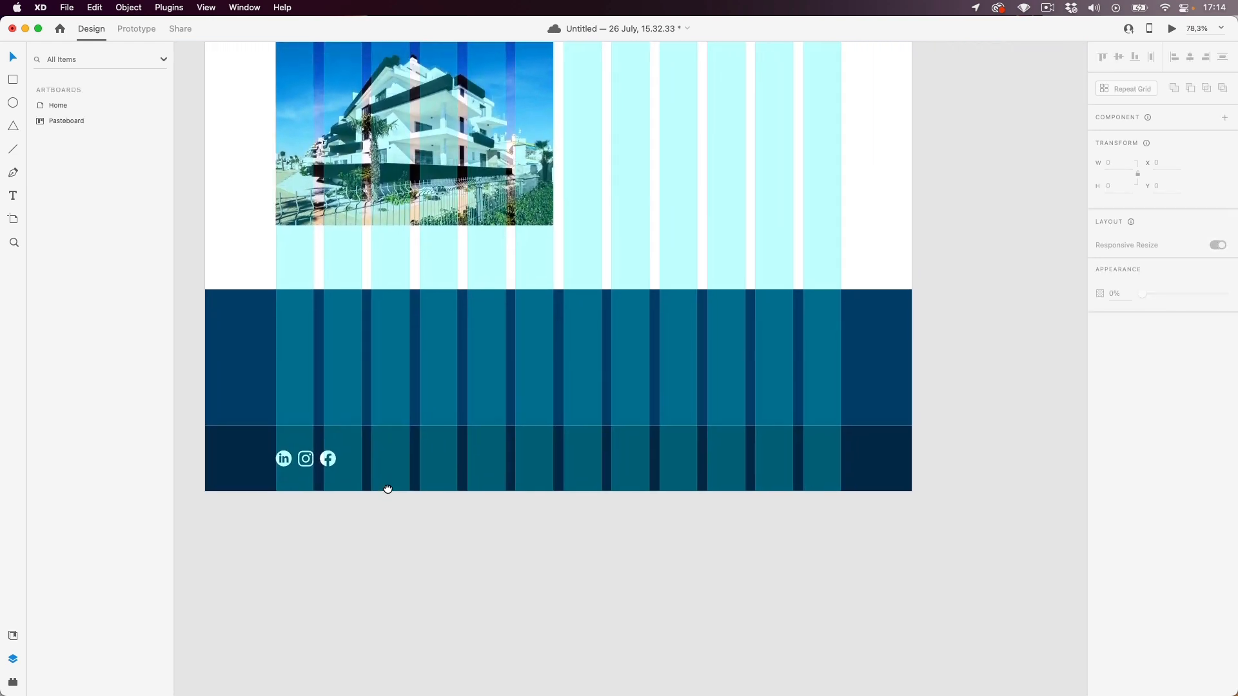
pyautogui.scroll(-5, 316, 629)
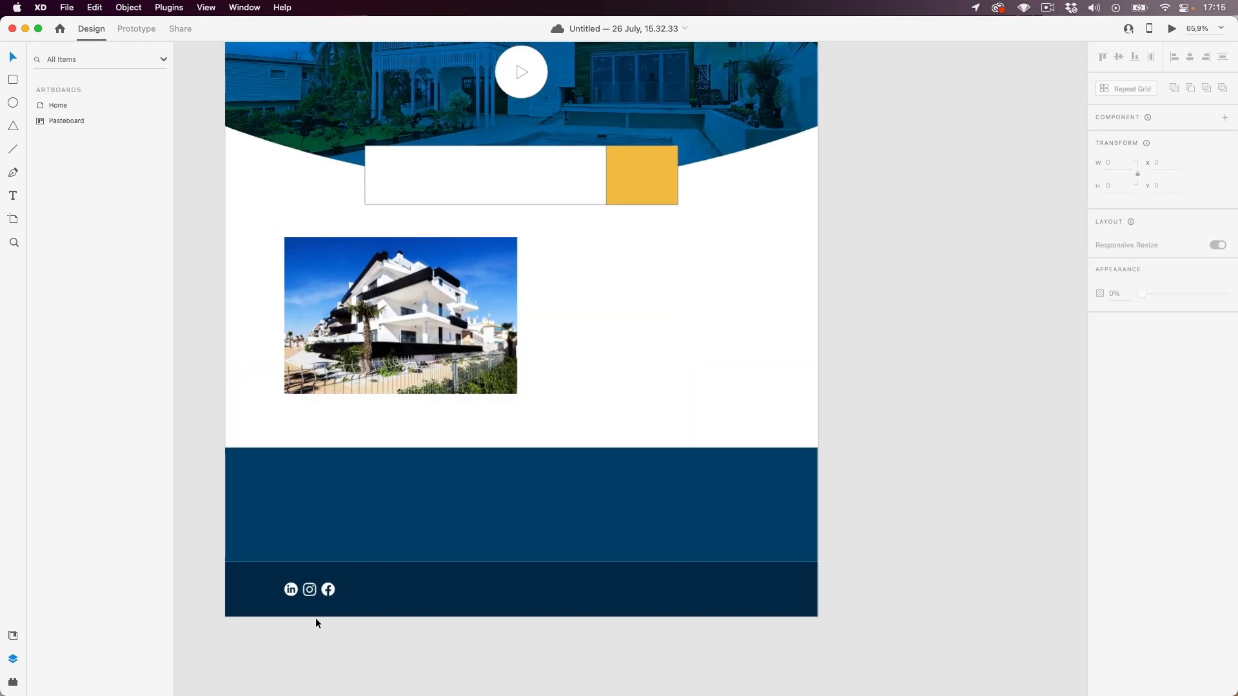
pyautogui.scroll(1, 324, 613)
pyautogui.scroll(1, 313, 616)
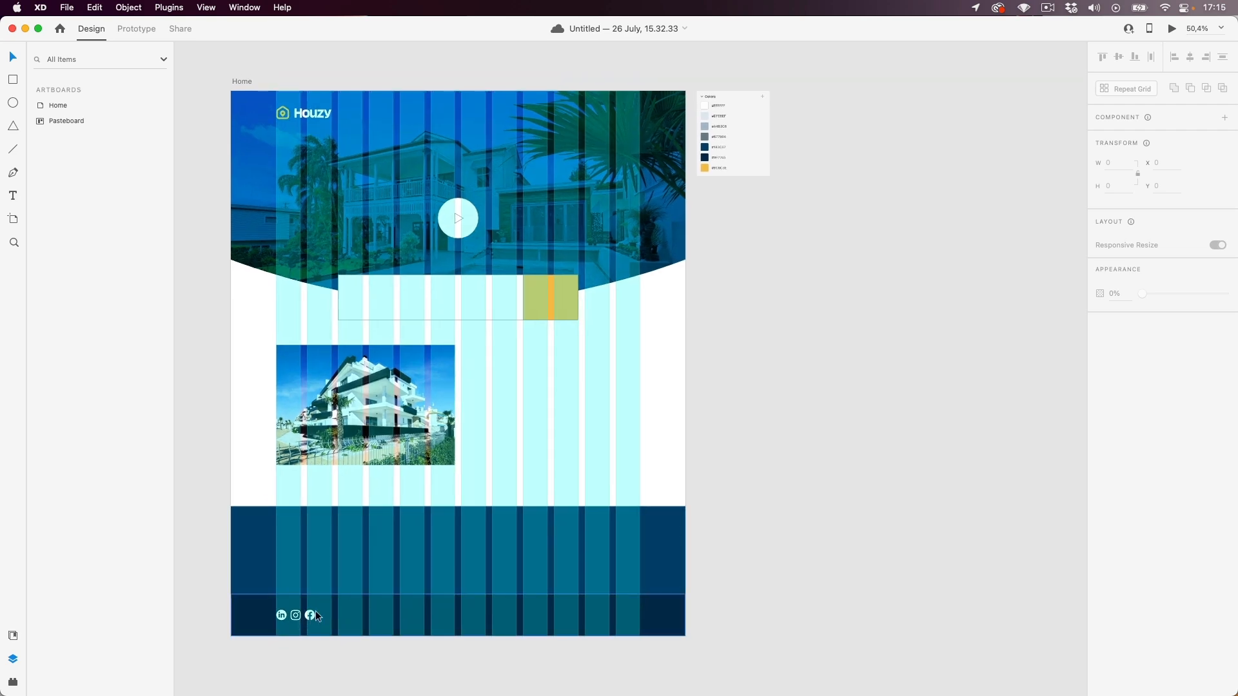
# - Switch to Chrome, open Flaticon from the search results and browse its Interface icons collection
pyautogui.press('super+Tab')
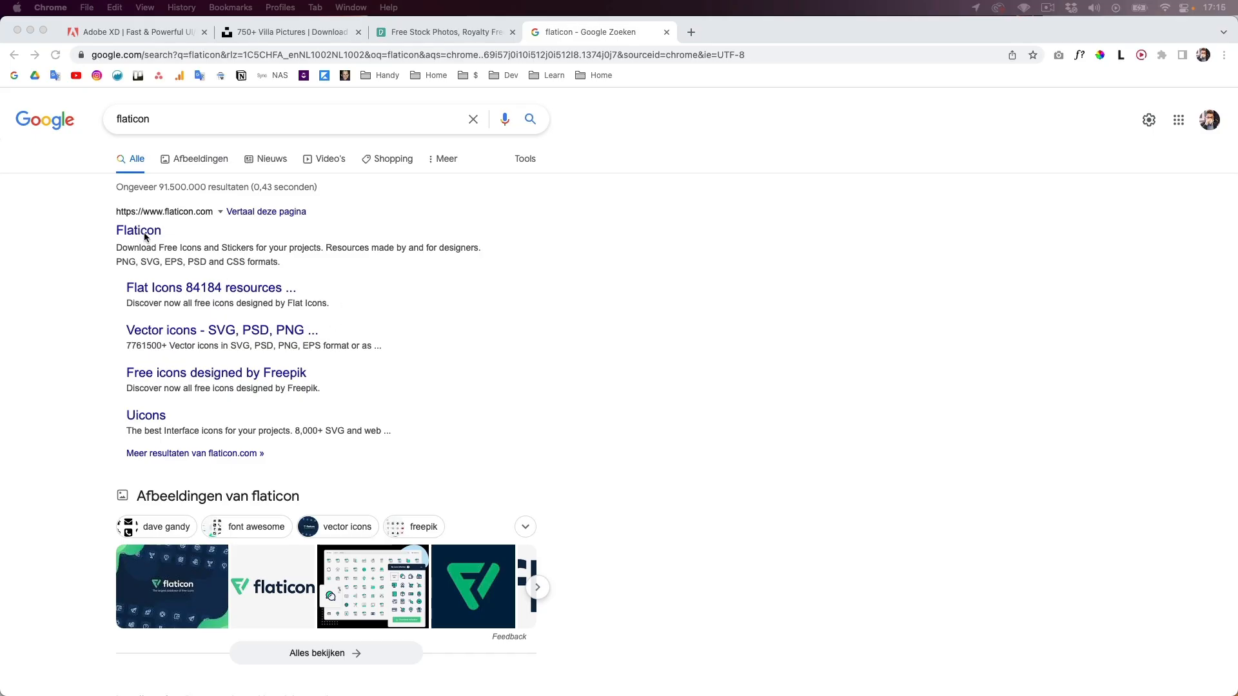
pyautogui.click(137, 233)
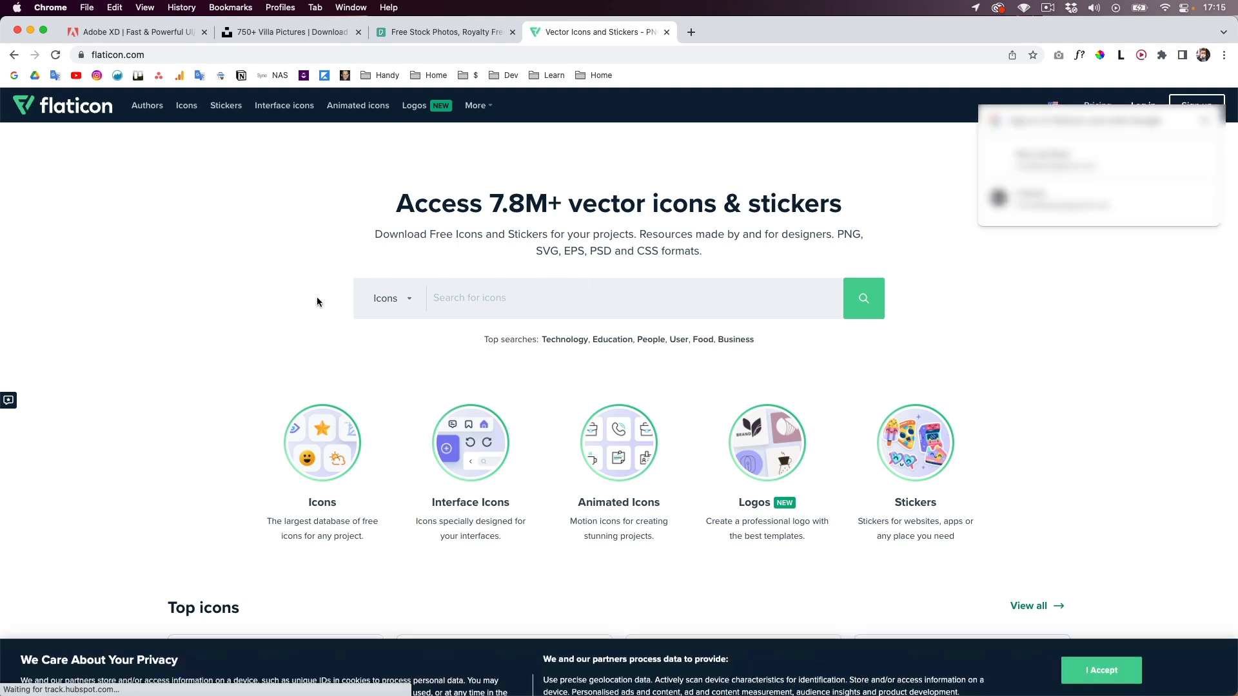
pyautogui.scroll(-5, 305, 286)
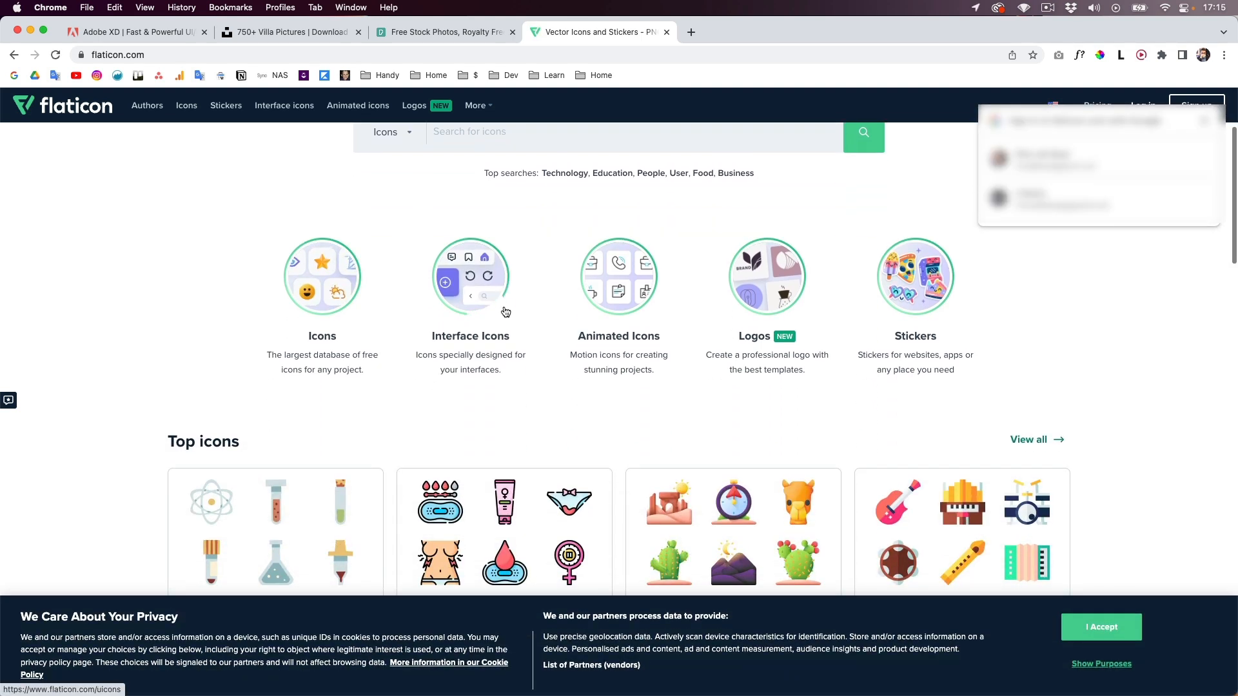
pyautogui.click(482, 295)
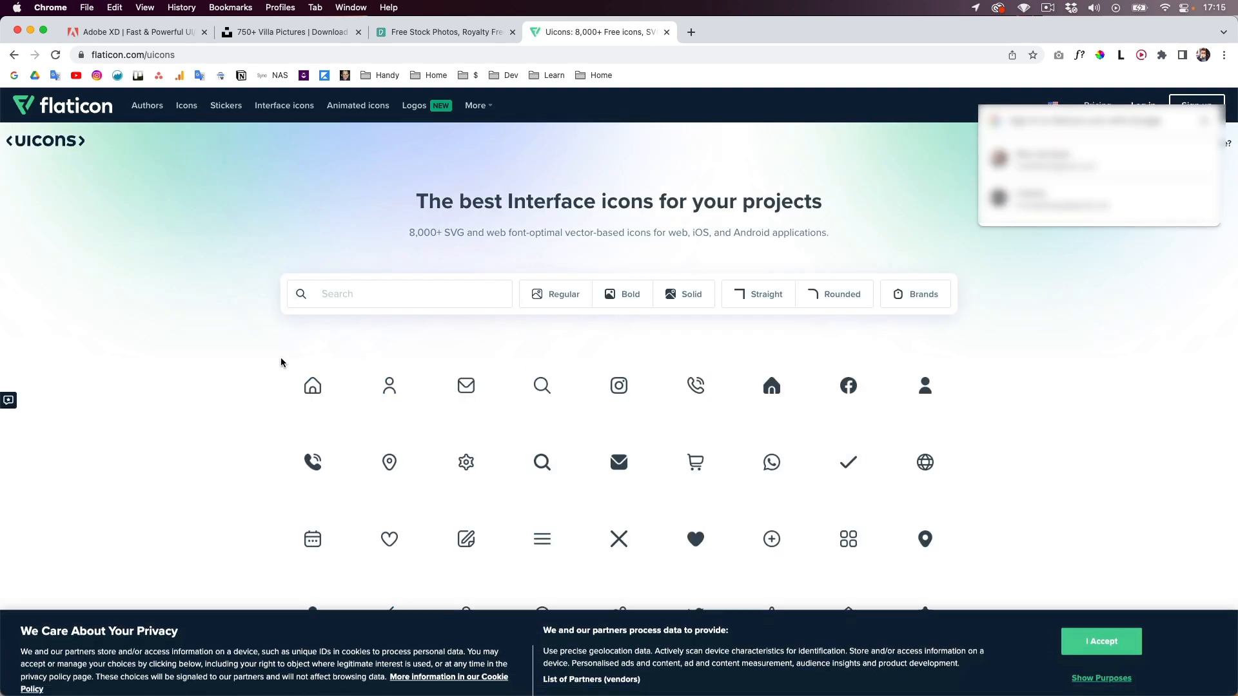
pyautogui.click(425, 250)
pyautogui.scroll(-3, 236, 319)
pyautogui.scroll(1, 686, 367)
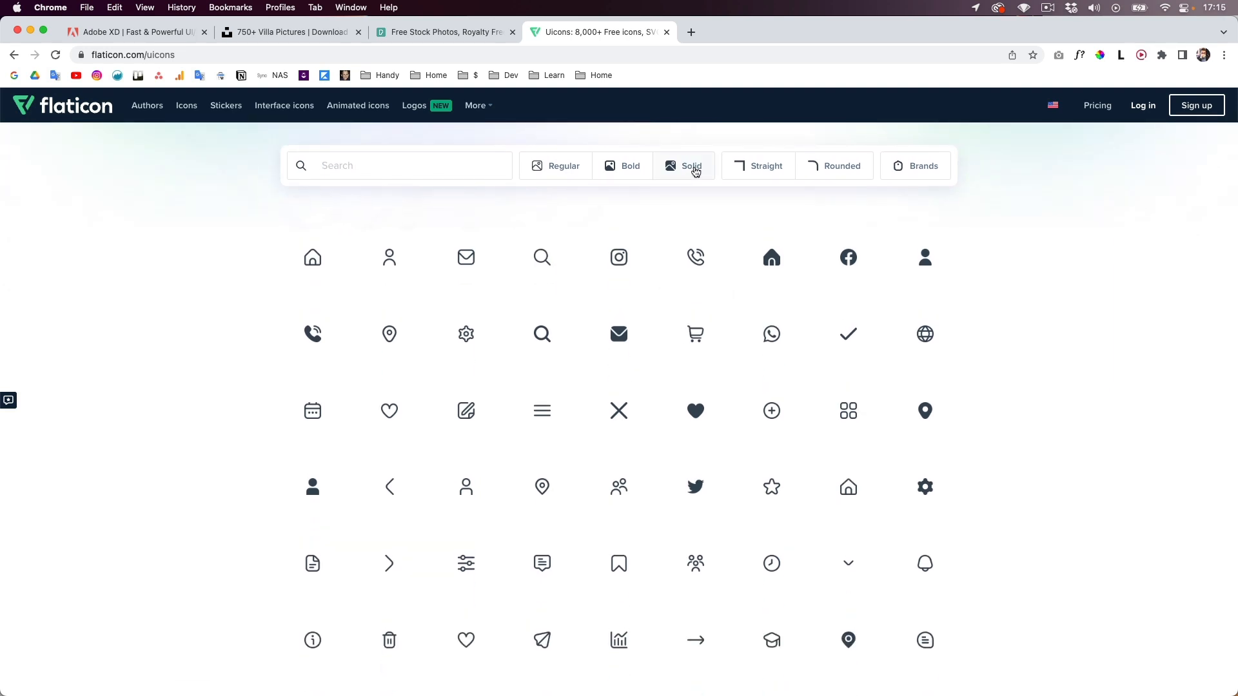
# - Filter the interface icons to Solid and examine the heart icon's download formats
pyautogui.click(691, 167)
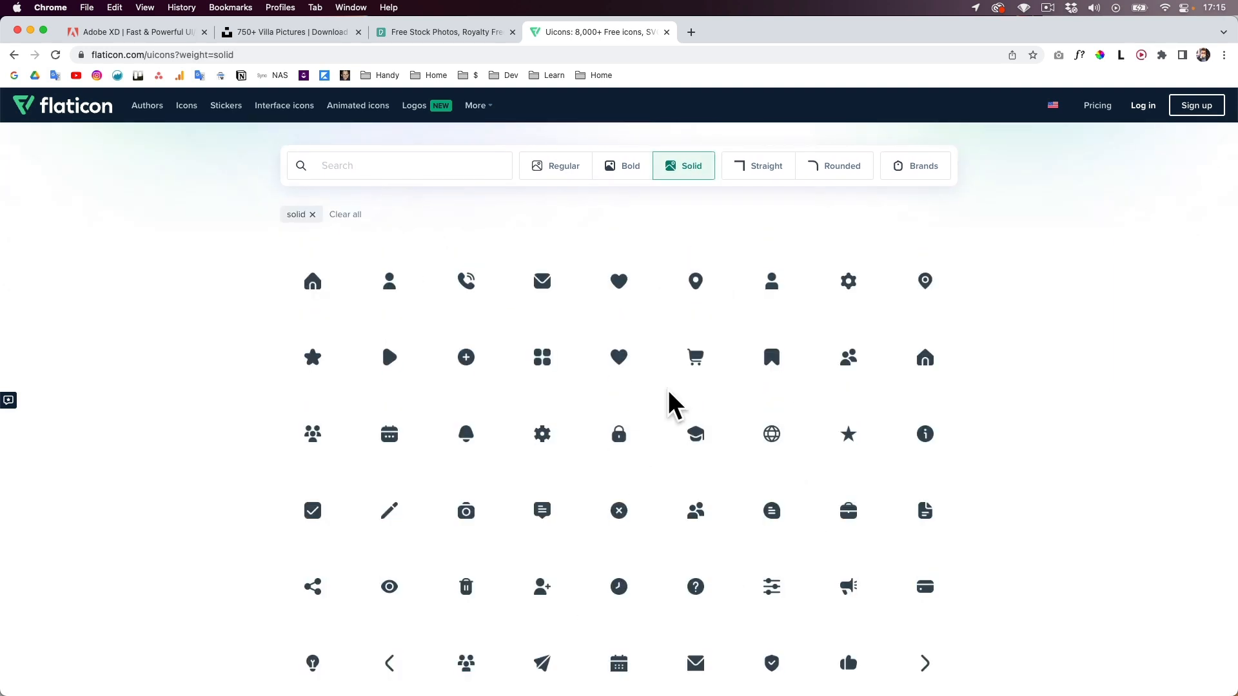
pyautogui.click(630, 362)
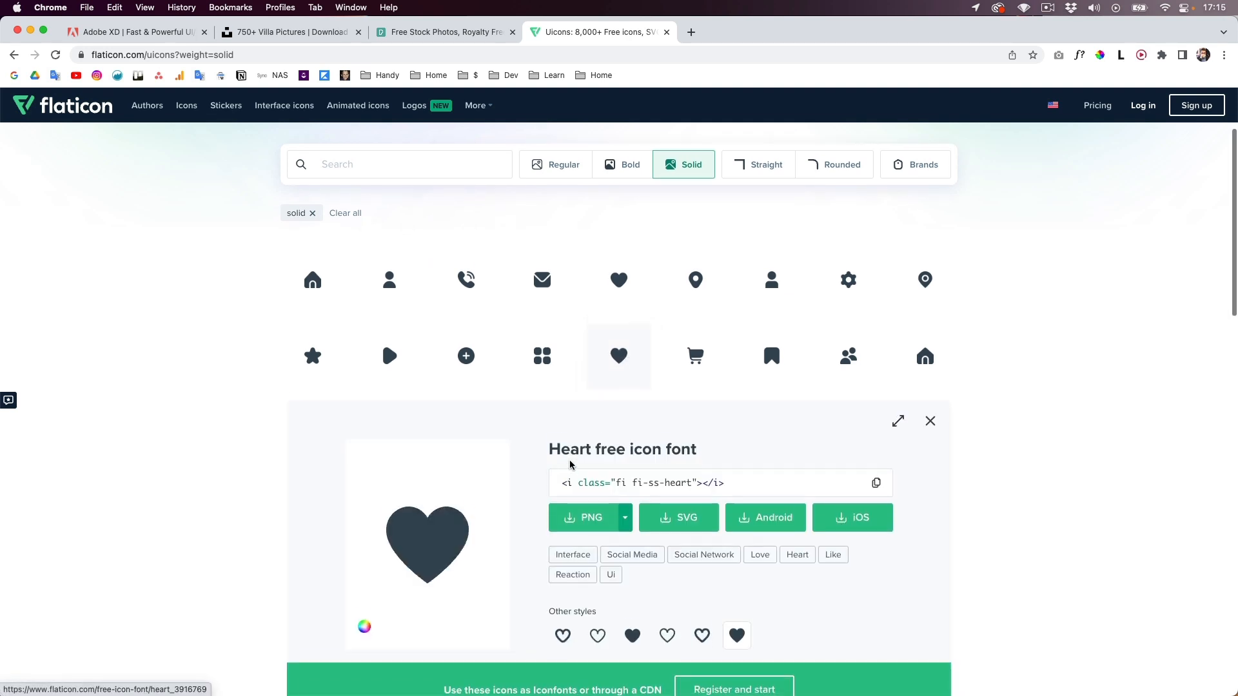
pyautogui.scroll(-1, 645, 496)
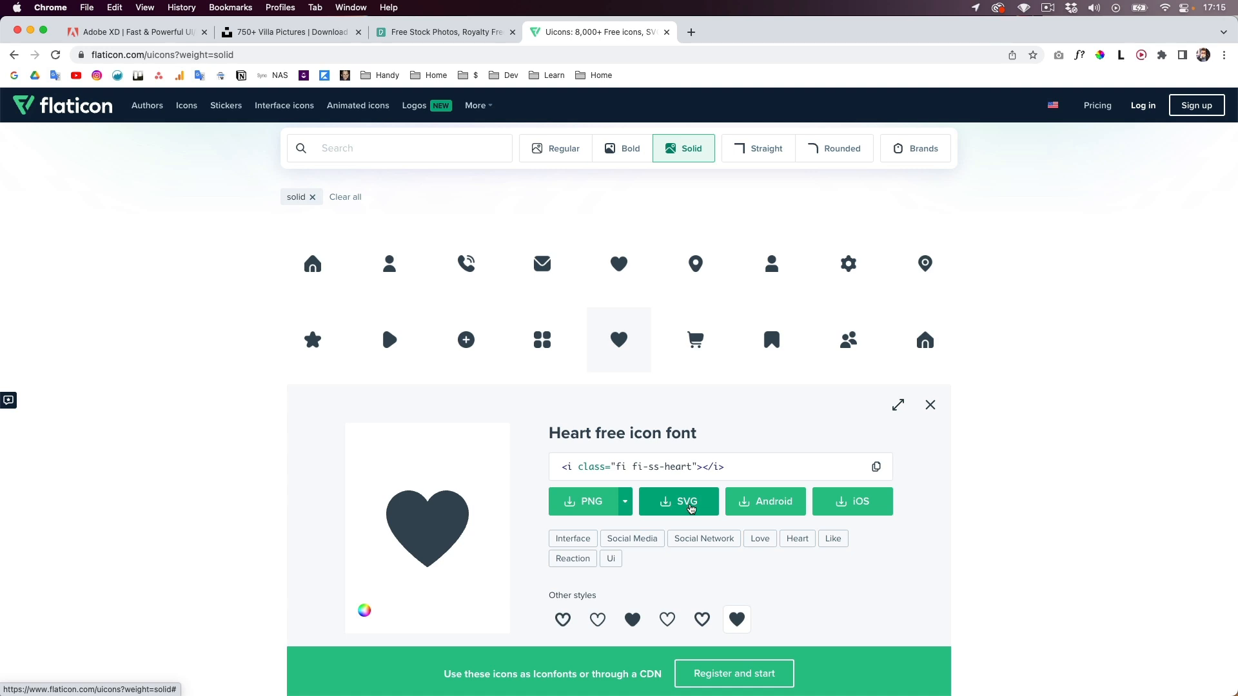
pyautogui.scroll(1, 956, 456)
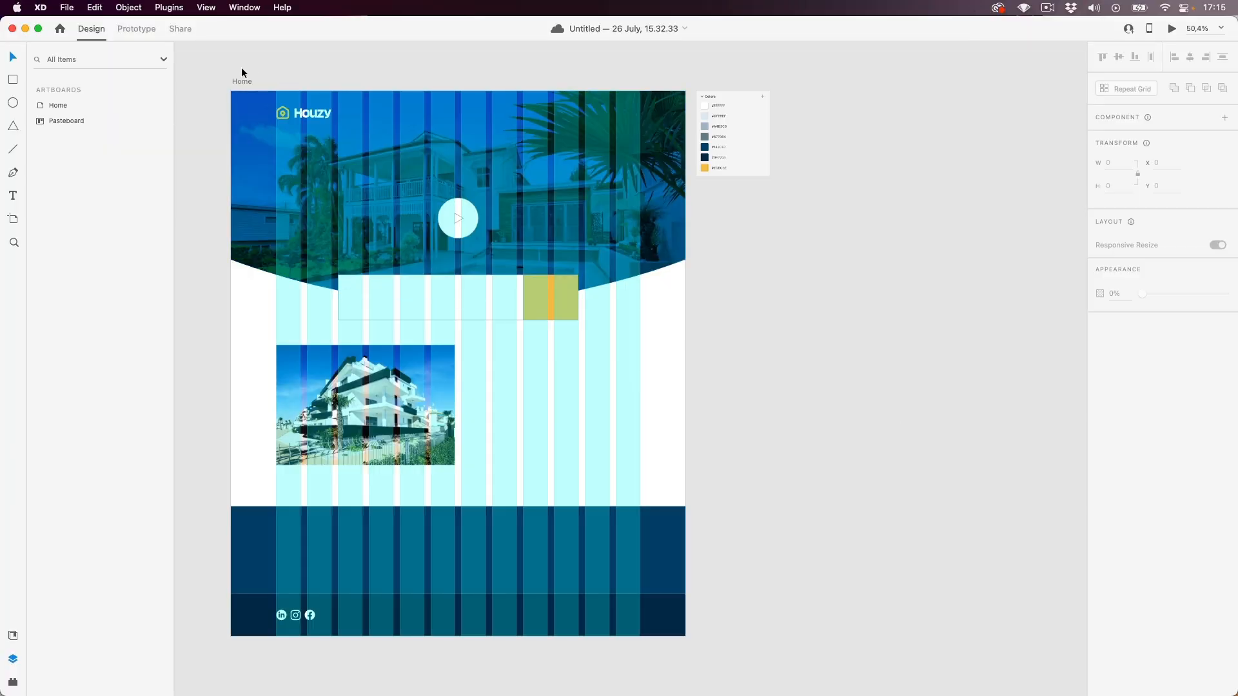
# - Hide the layout grid on the Home artboard and save the document
pyautogui.click(241, 83)
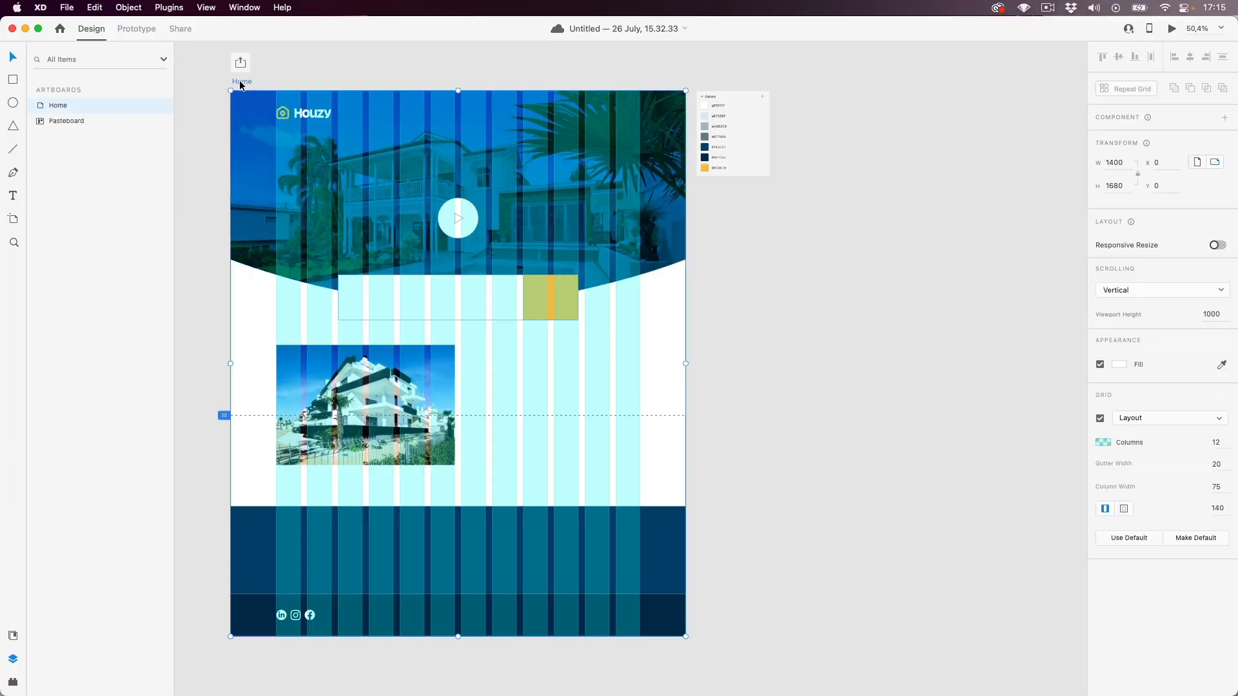
pyautogui.click(1100, 419)
pyautogui.click(702, 360)
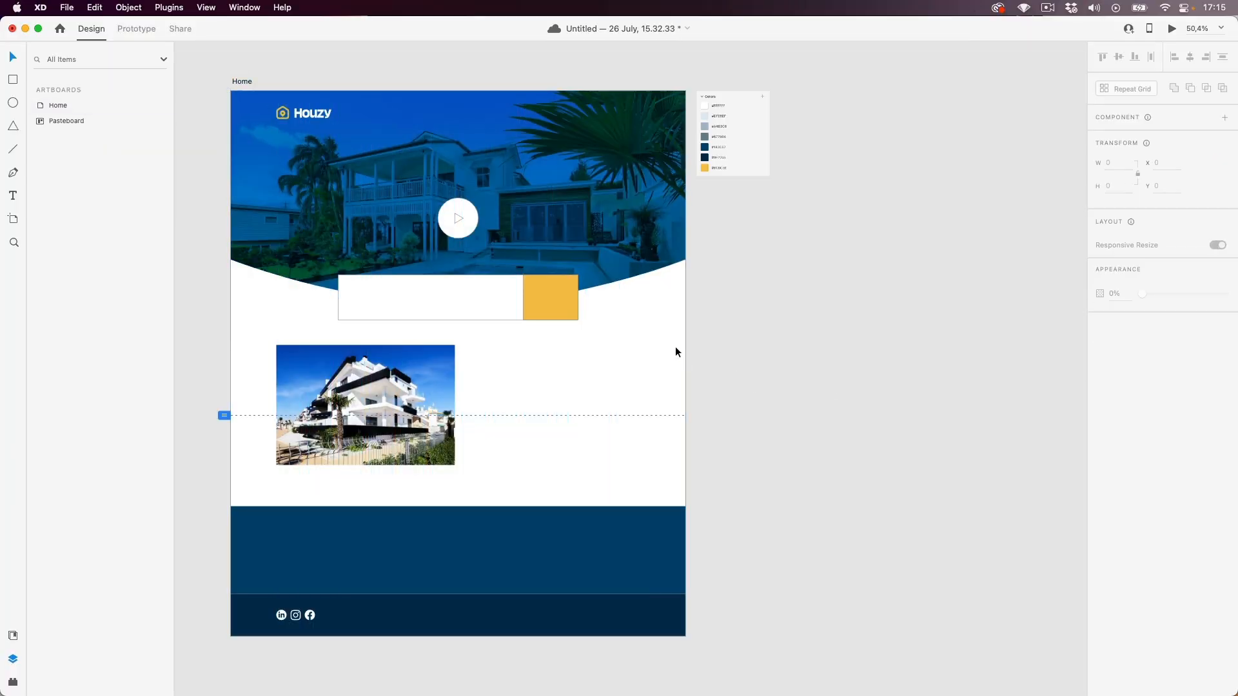
pyautogui.scroll(1, 441, 353)
pyautogui.scroll(1, 464, 358)
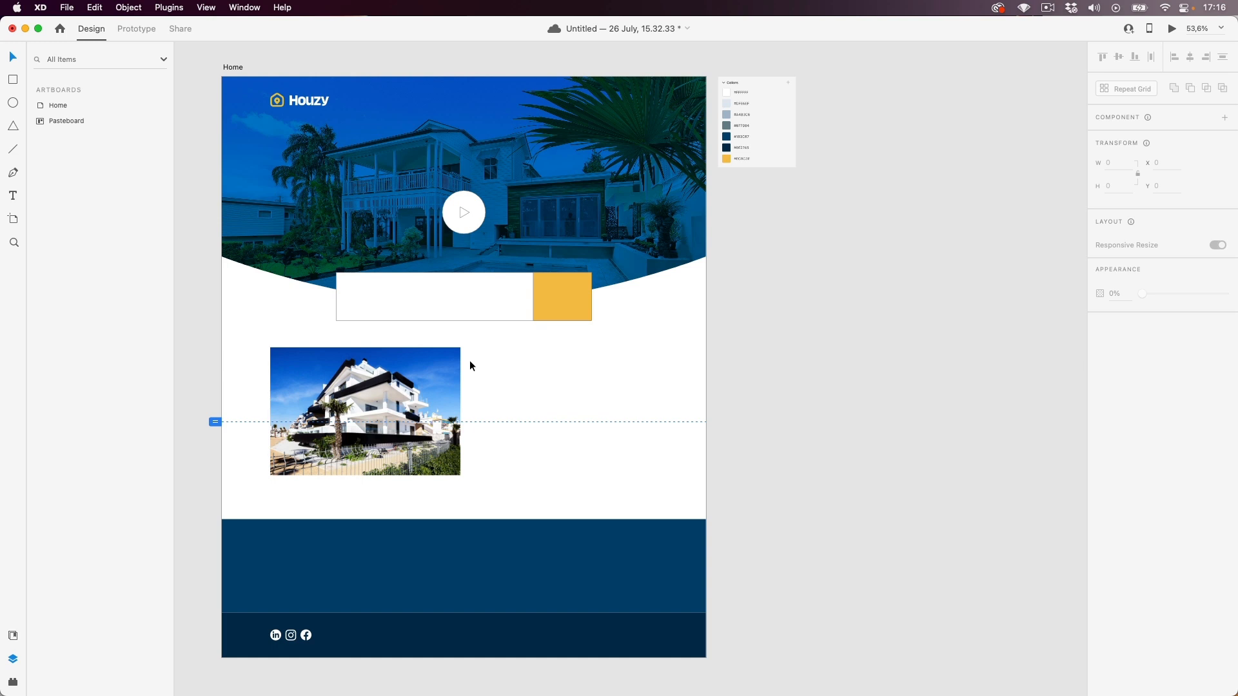
pyautogui.press('super+s')
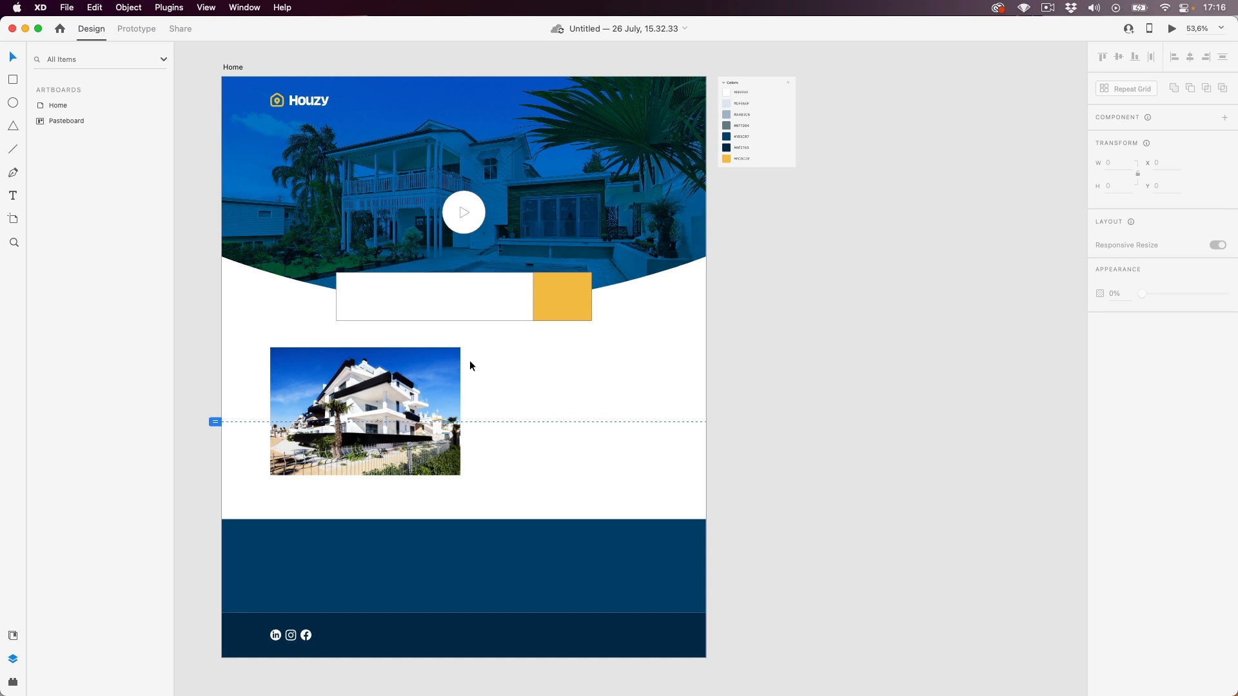
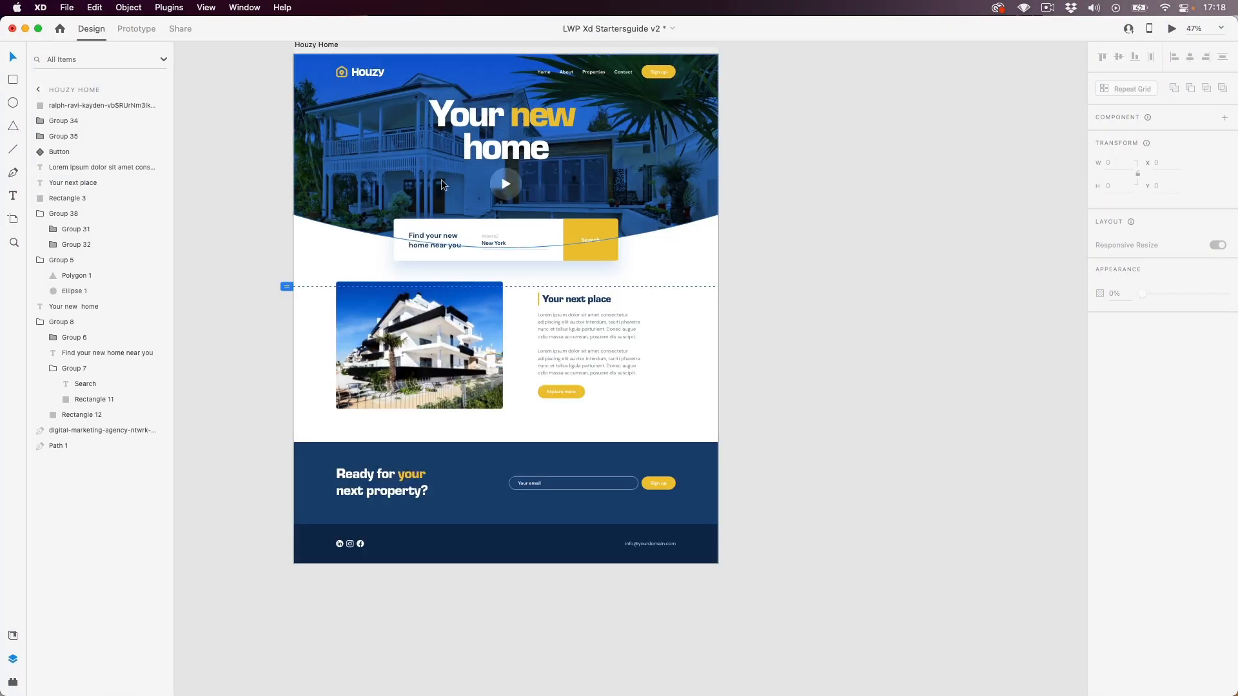
# - Remove the border from the white play-button circle in the hero image
pyautogui.scroll(5, 436, 133)
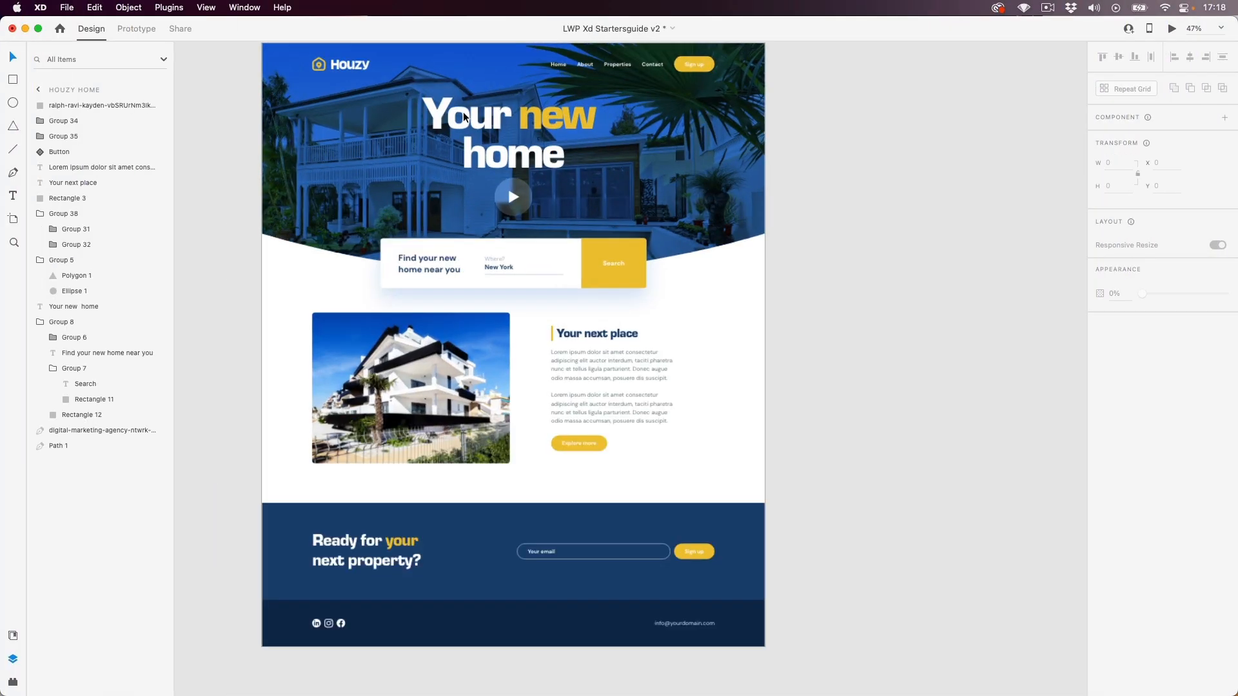
pyautogui.scroll(2, 417, 245)
pyautogui.scroll(2, 417, 259)
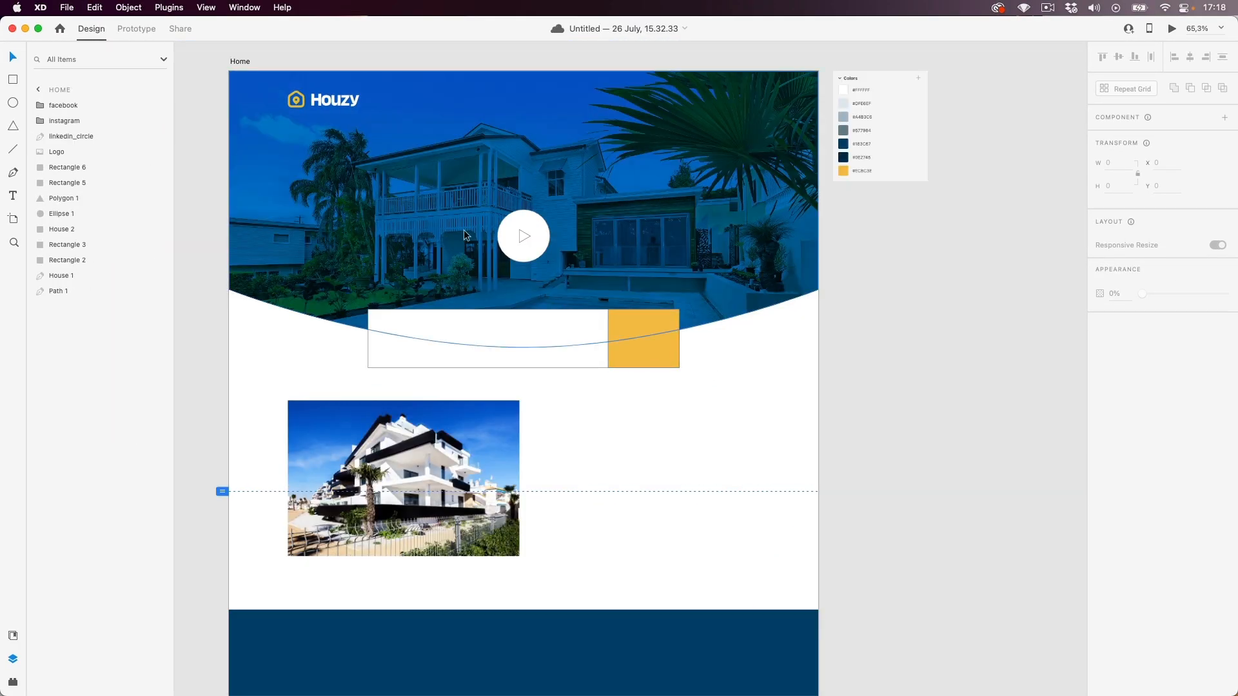
pyautogui.scroll(5, 463, 231)
pyautogui.click(535, 243)
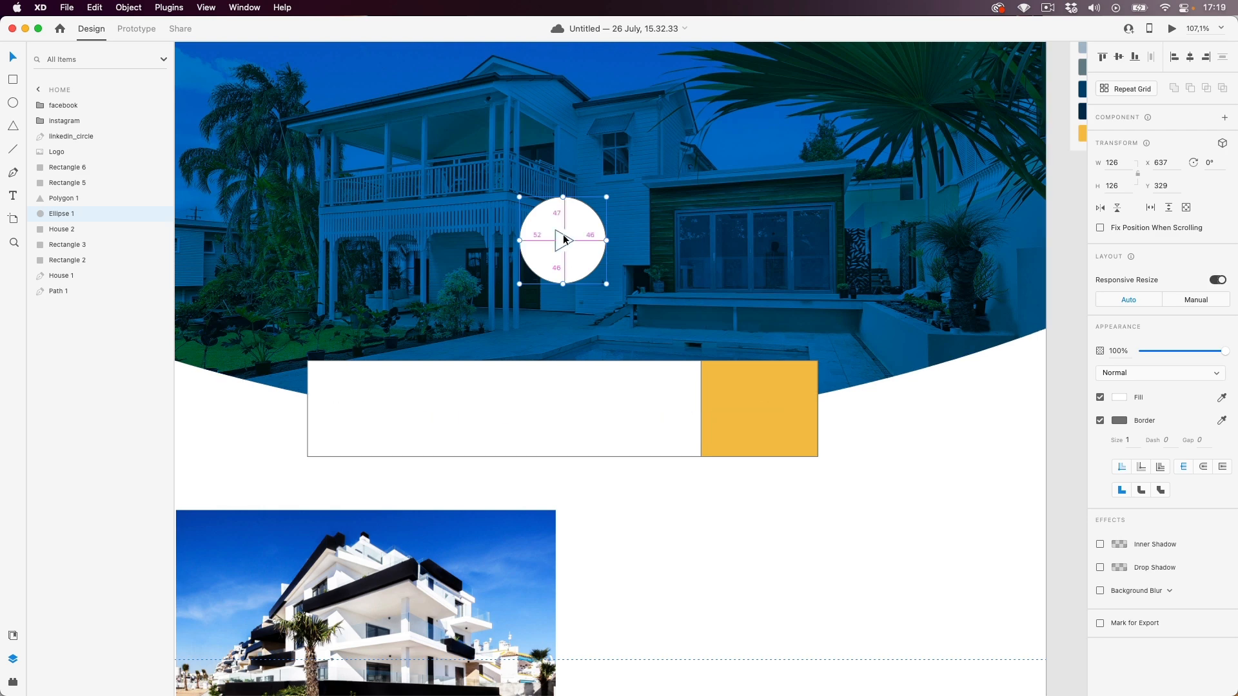
pyautogui.scroll(10, 560, 265)
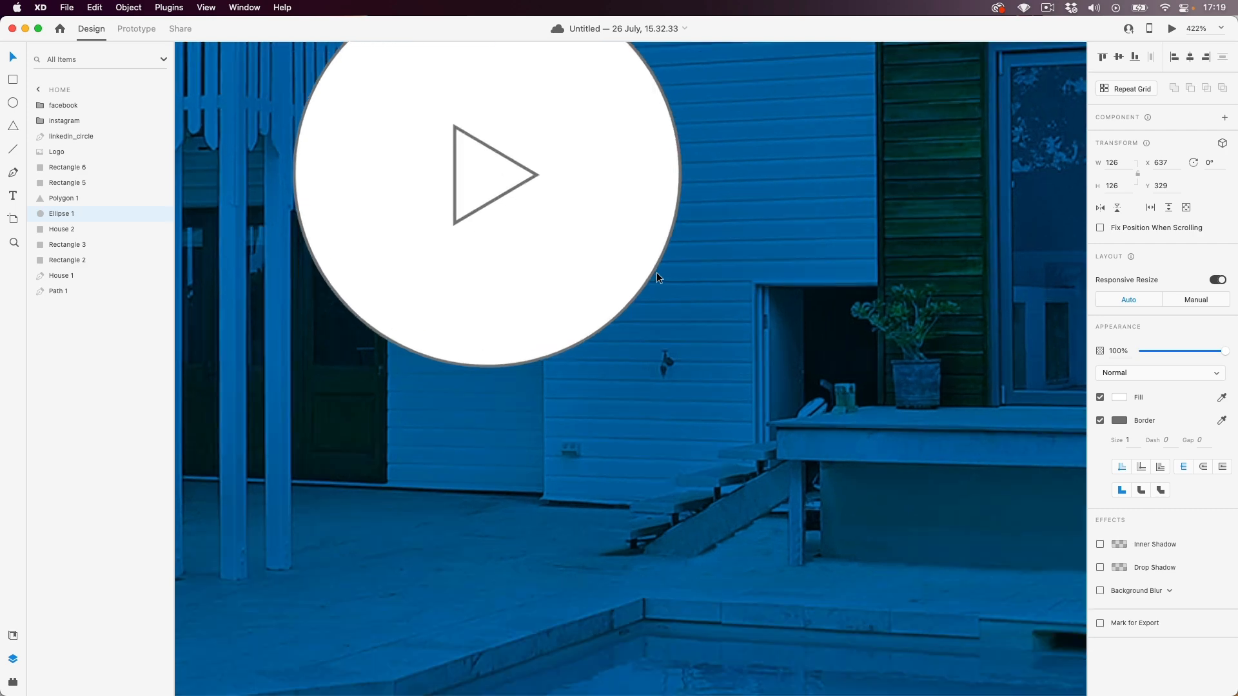
pyautogui.scroll(8, 656, 272)
pyautogui.scroll(-15, 652, 265)
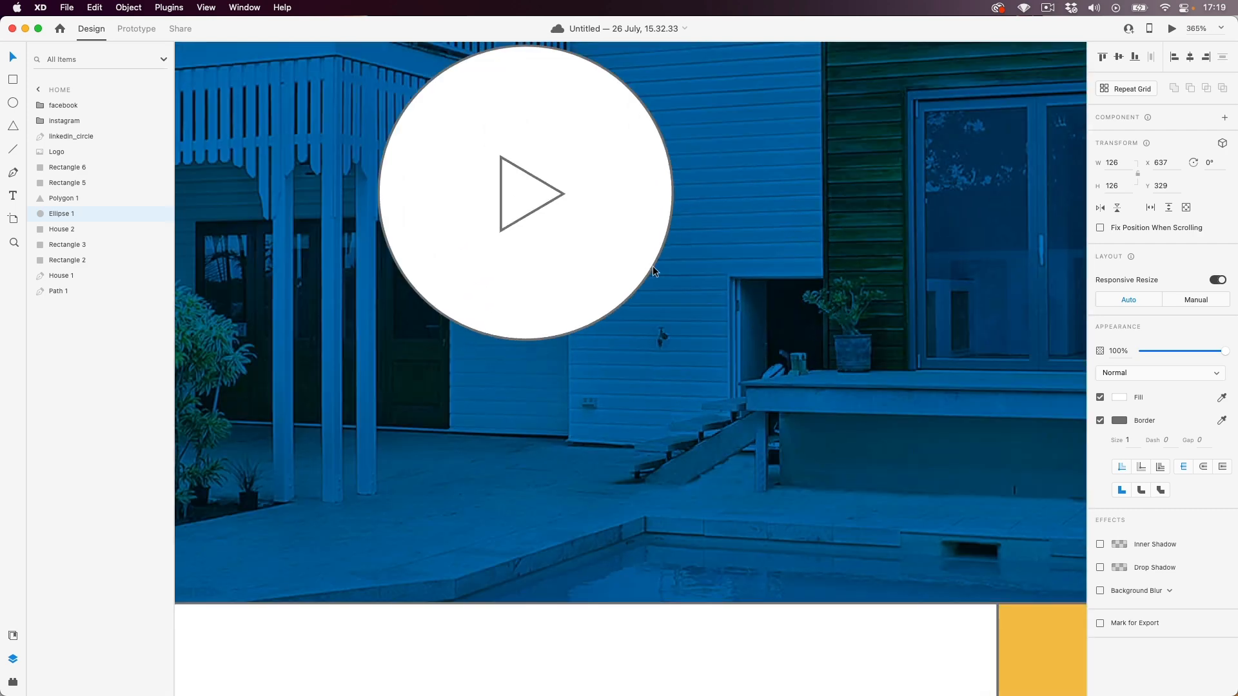
pyautogui.click(1100, 421)
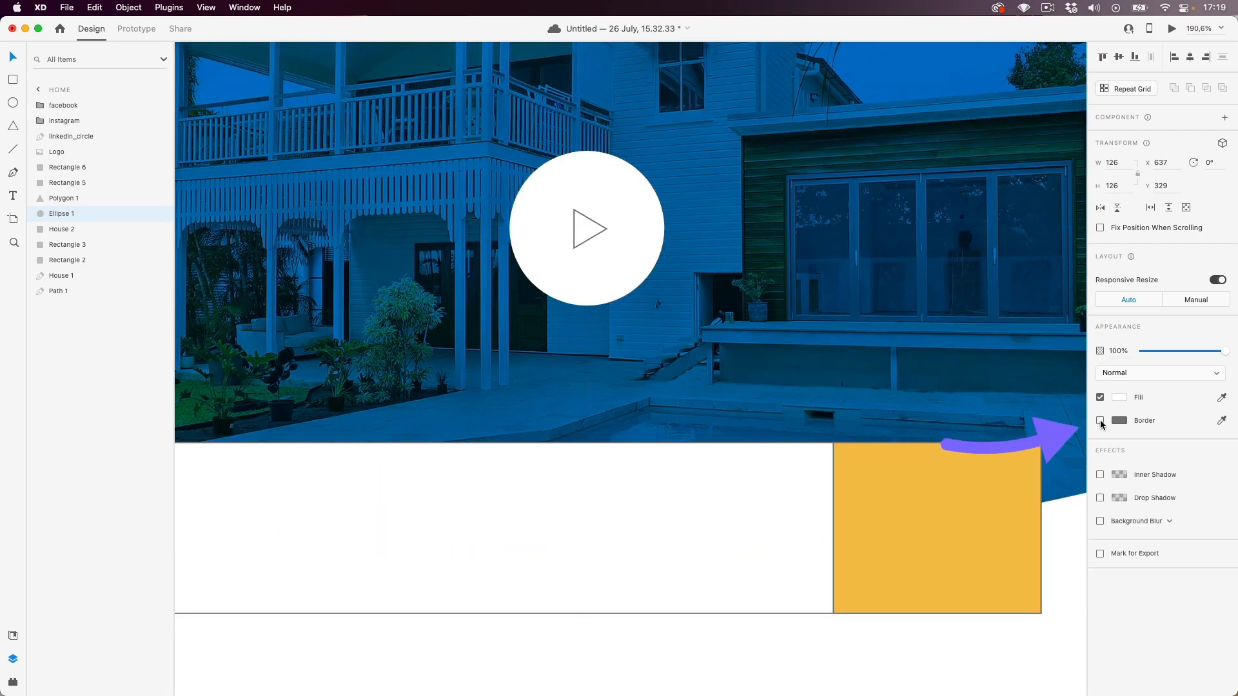
pyautogui.scroll(-4, 578, 354)
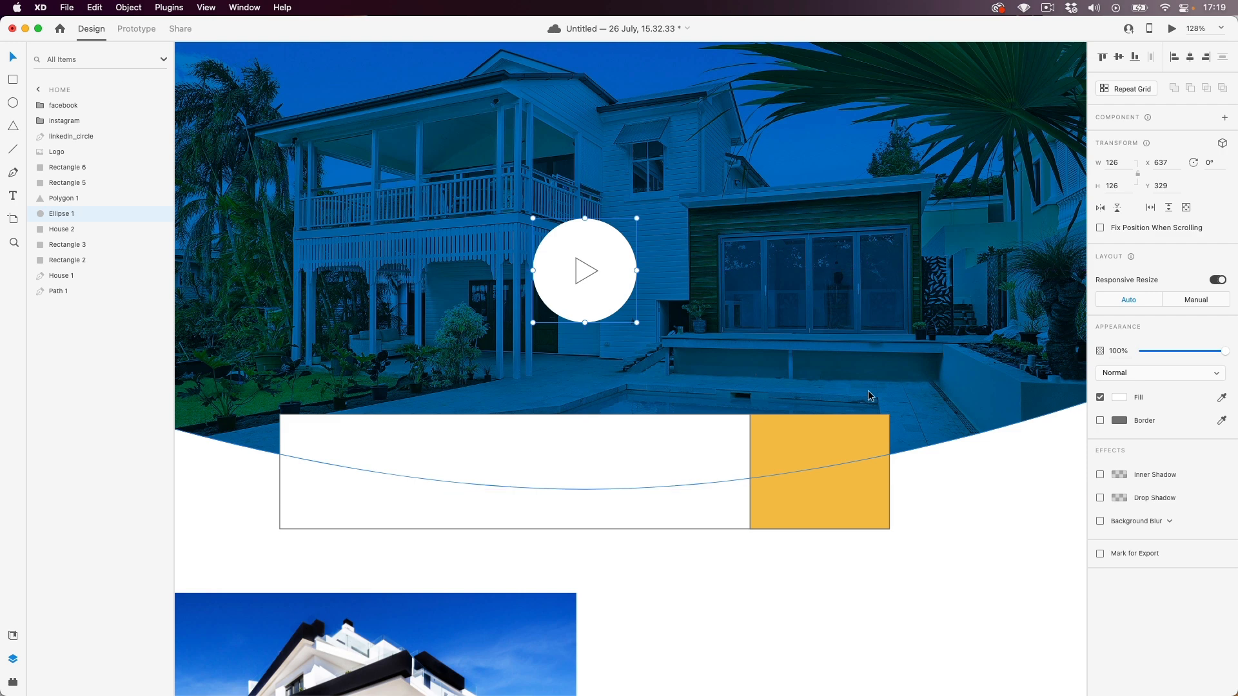
# - Apply a background blur to the play-button circle with blur amount 4 and brightness 11
pyautogui.click(1100, 522)
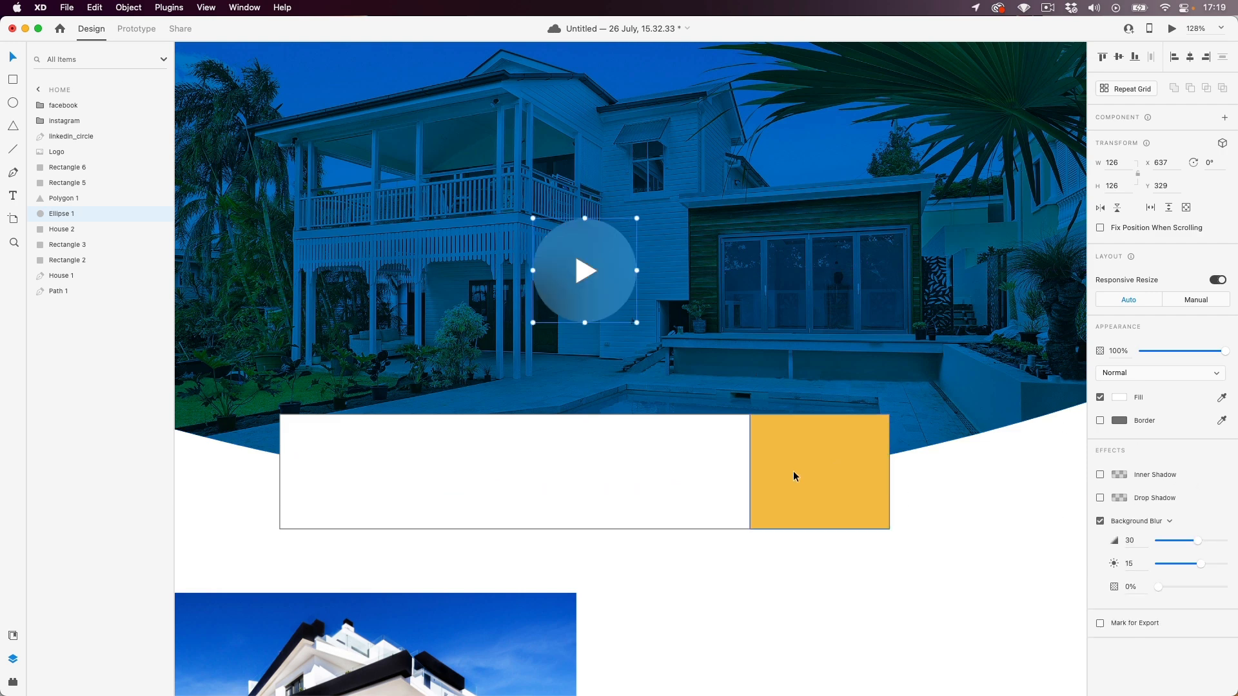
pyautogui.scroll(-1, 995, 505)
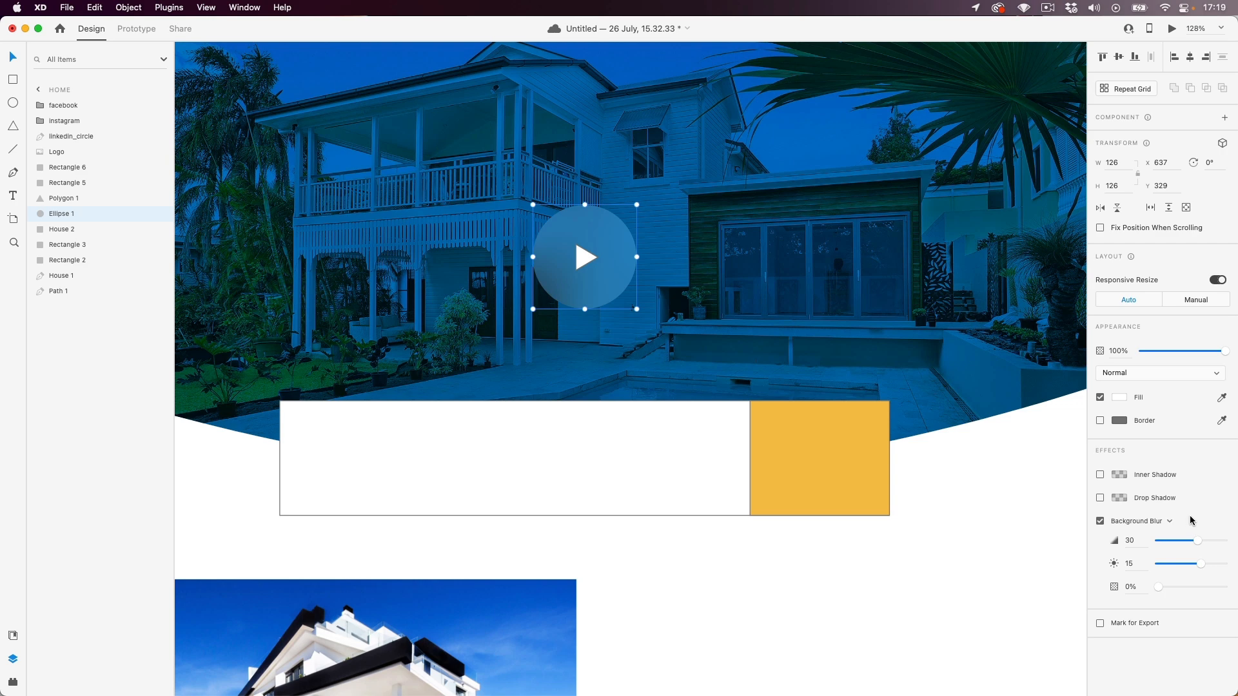
pyautogui.moveTo(1198, 544); pyautogui.dragTo(1165, 543)
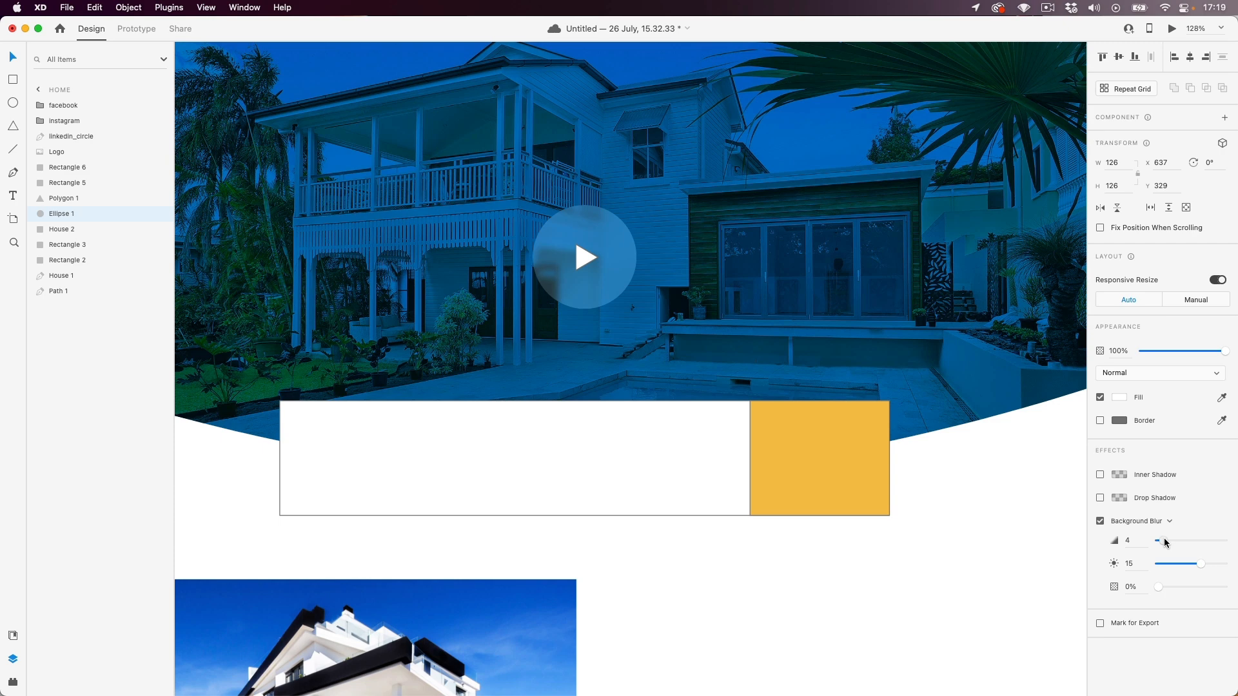
pyautogui.moveTo(1164, 540); pyautogui.dragTo(1164, 541)
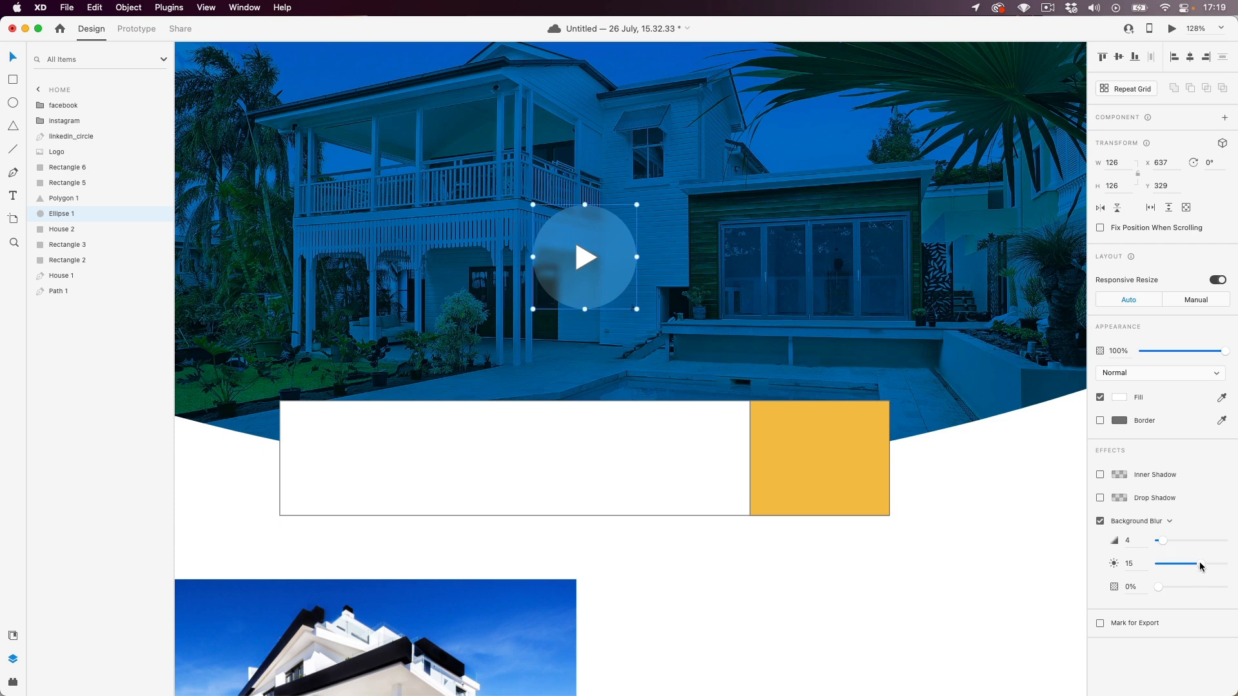
pyautogui.moveTo(1202, 567)
pyautogui.mouseDown()
pyautogui.moveTo(1184, 566)
pyautogui.moveTo(1199, 566)
pyautogui.mouseUp()
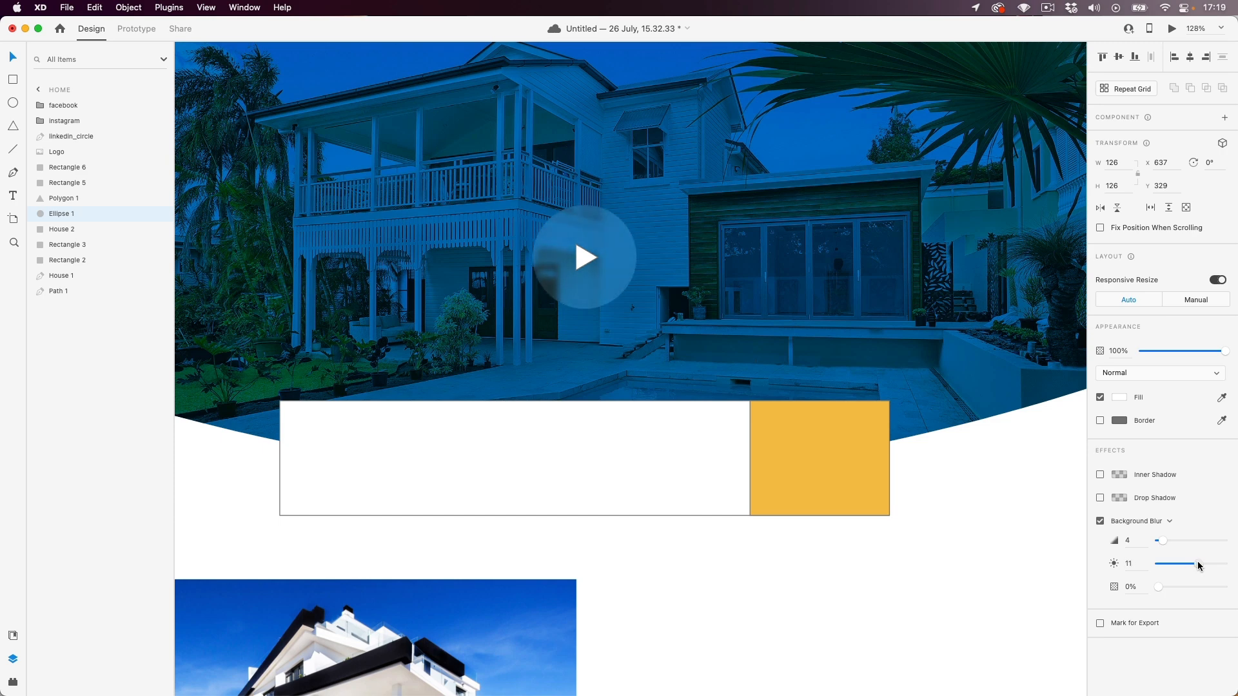
pyautogui.moveTo(1199, 565); pyautogui.dragTo(1141, 588)
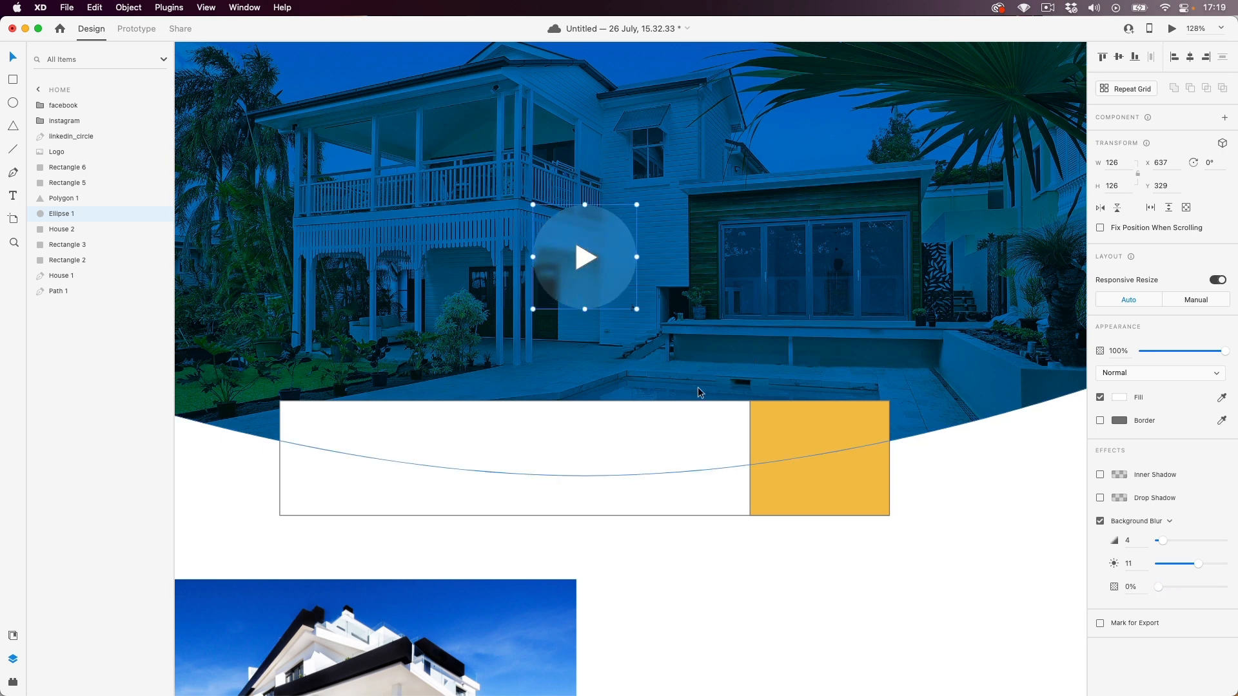
# - Remove the border from the white play triangle inside the circle
pyautogui.click(580, 259)
pyautogui.scroll(5, 576, 273)
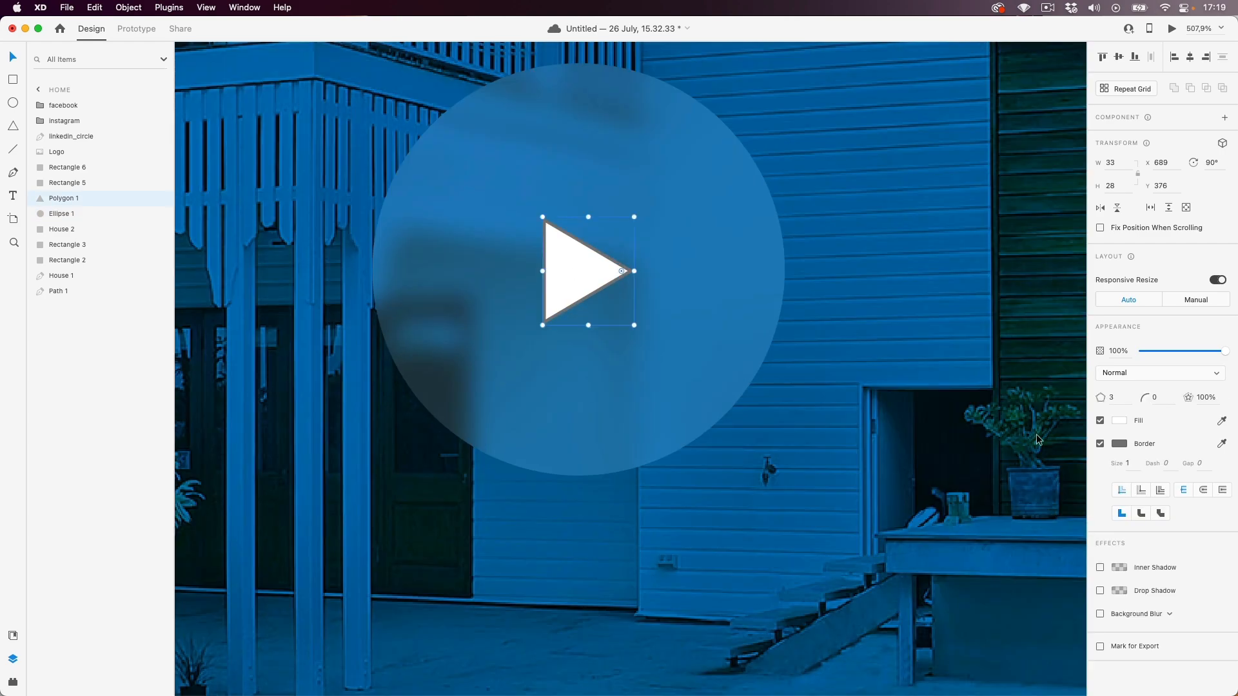
pyautogui.click(1100, 444)
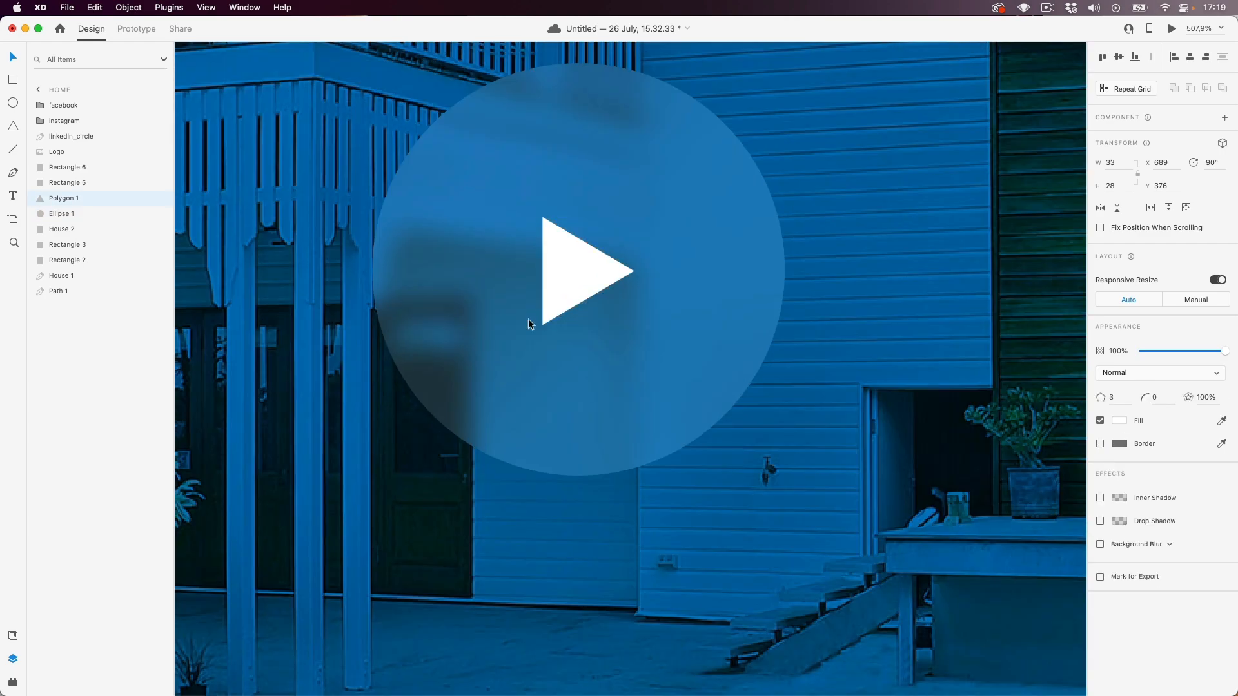
pyautogui.scroll(-5, 587, 304)
pyautogui.click(687, 365)
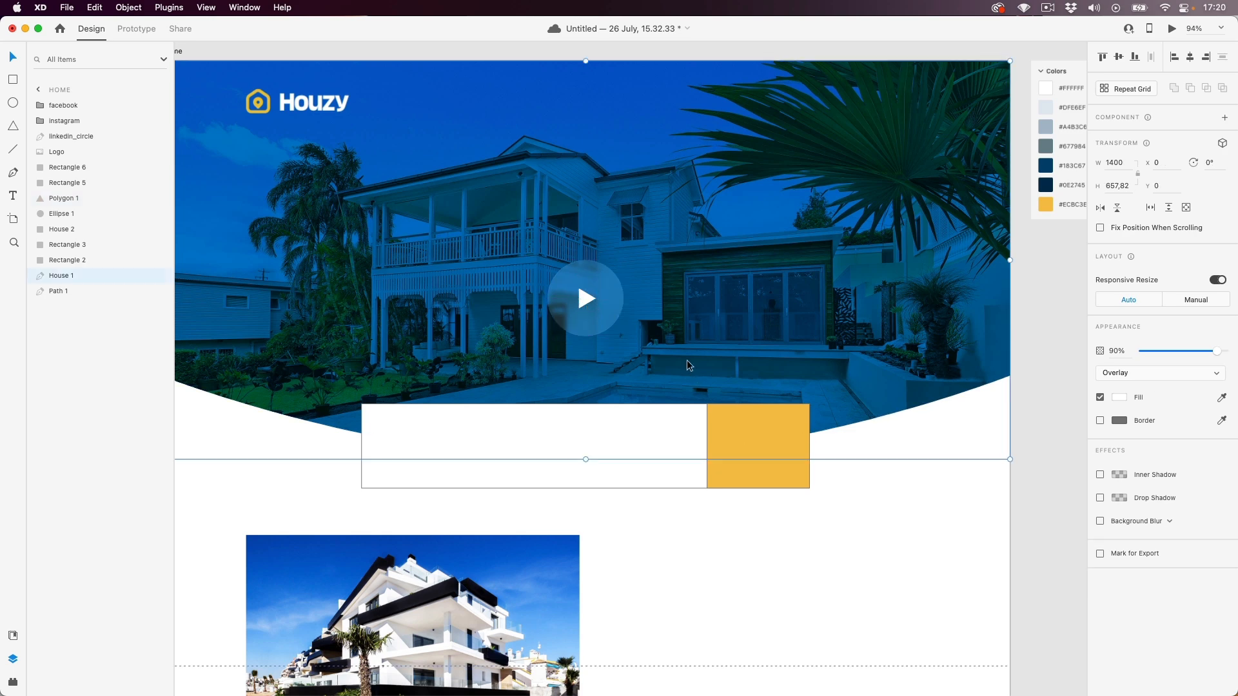
pyautogui.click(892, 492)
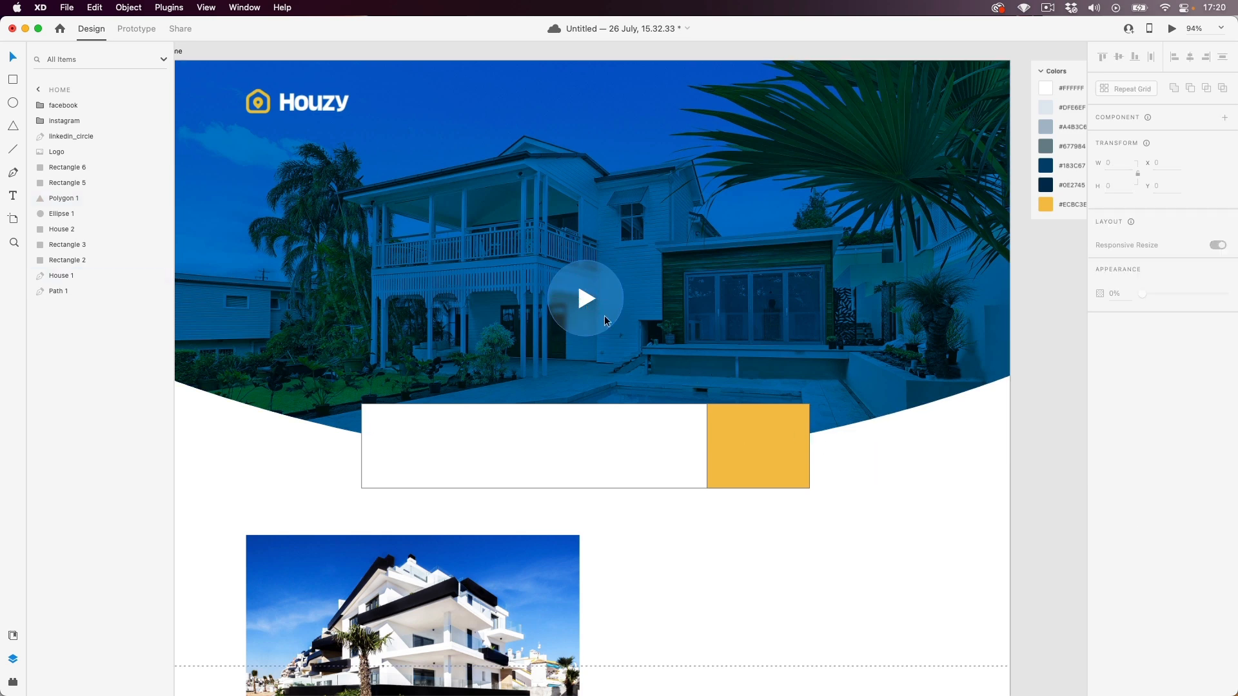
# - Scale the play triangle and its circle down together around their centre, making the circle about 82 px wide
pyautogui.scroll(4, 594, 306)
pyautogui.scroll(4, 594, 304)
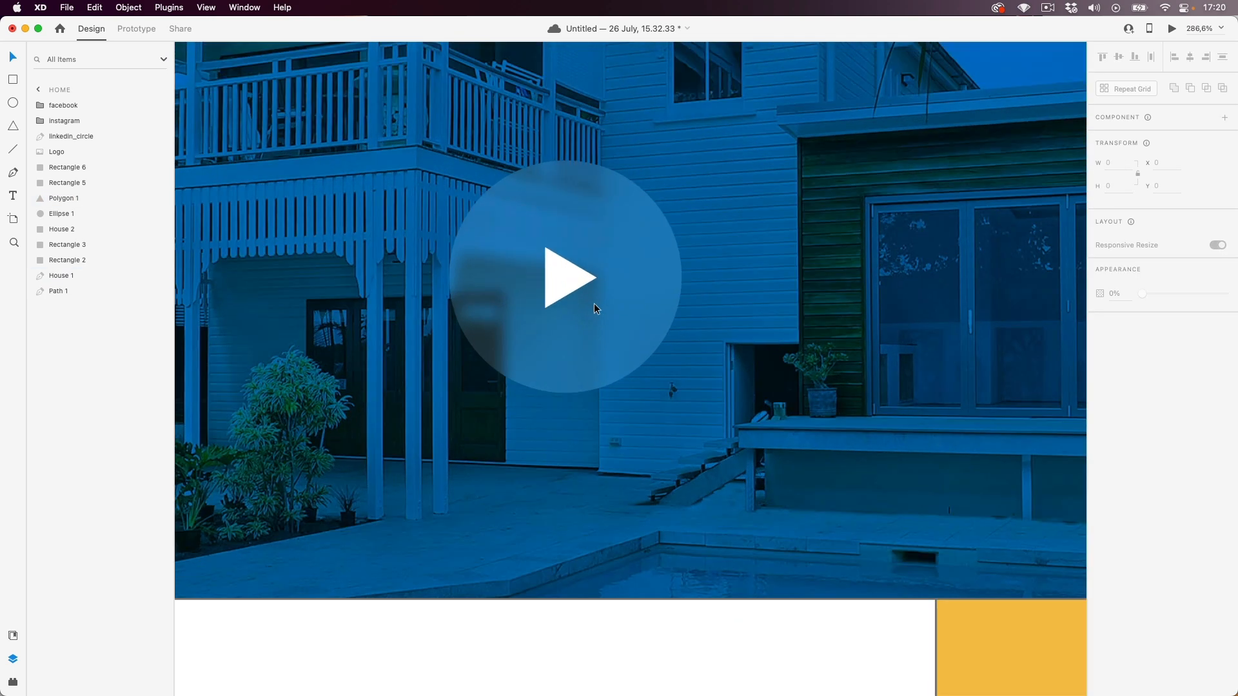
pyautogui.click(563, 282)
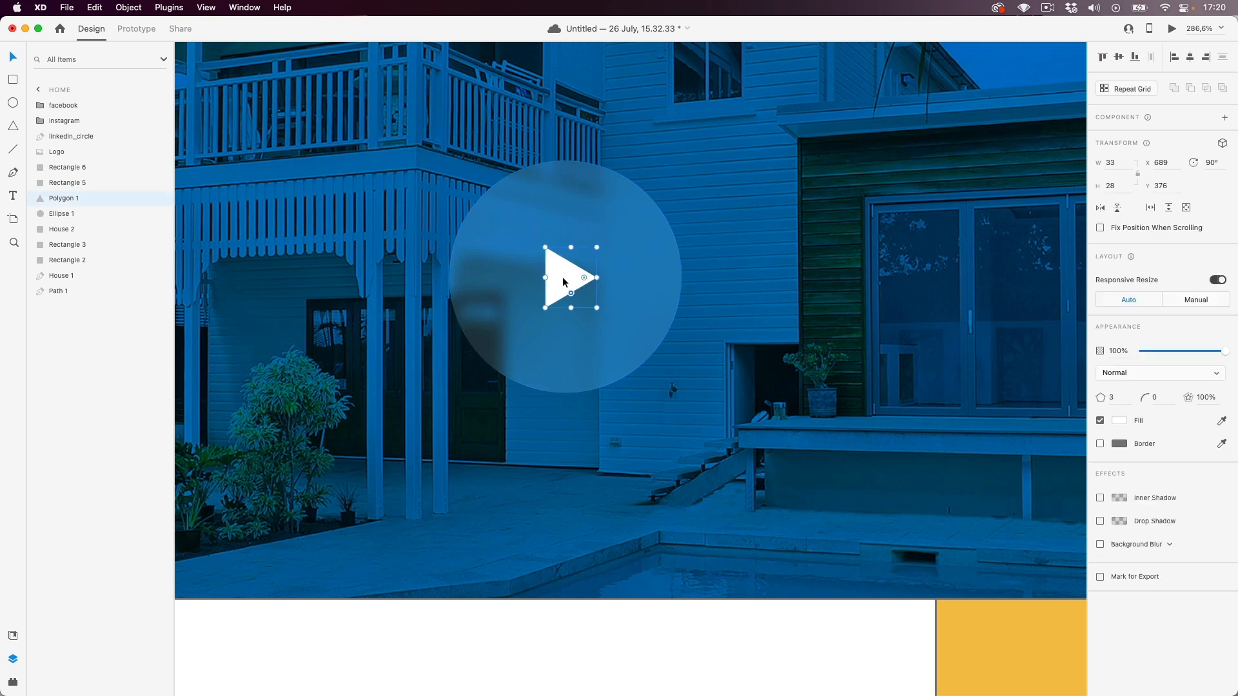
pyautogui.keyDown('shift'); pyautogui.click(590, 204); pyautogui.keyUp('shift')
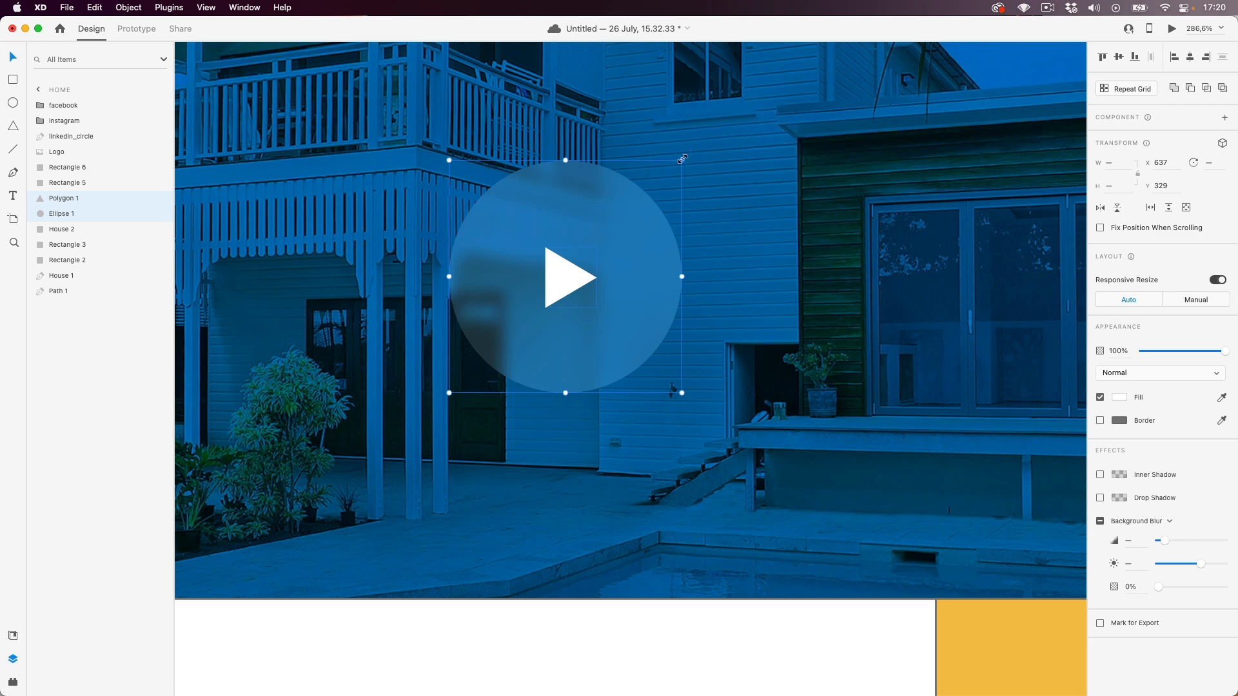
pyautogui.moveTo(683, 158); pyautogui.dragTo(641, 187)
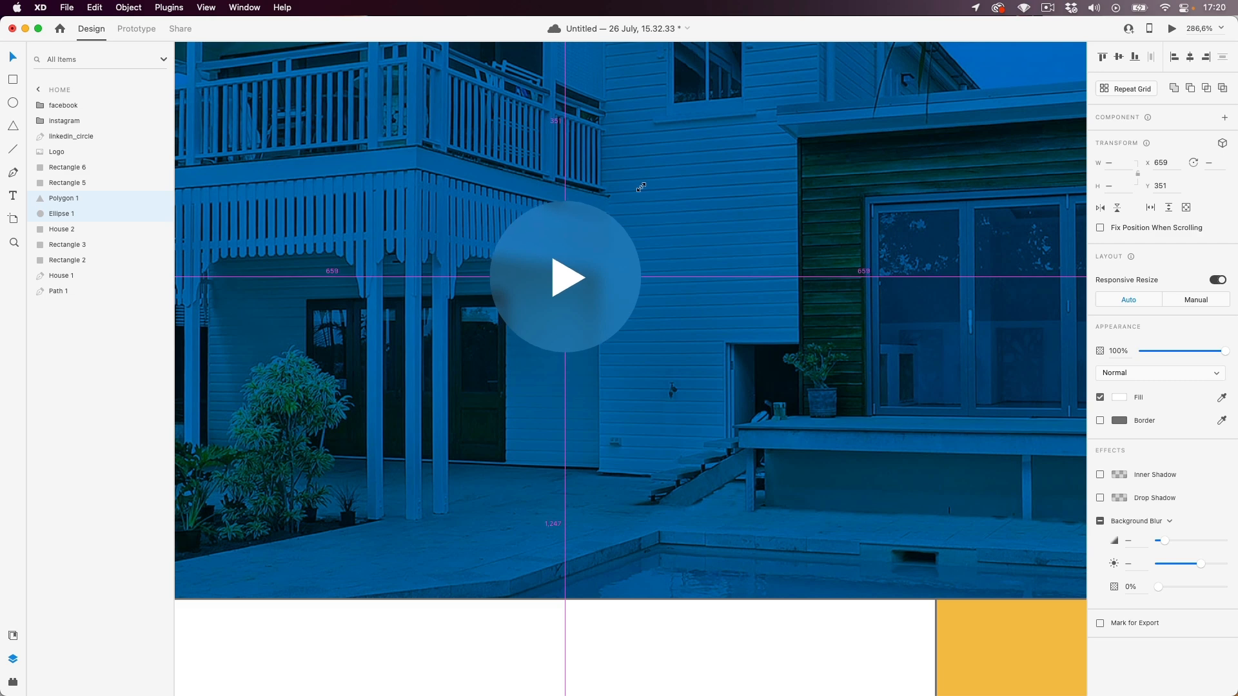
pyautogui.moveTo(641, 187); pyautogui.dragTo(641, 187)
pyautogui.scroll(-10, 575, 305)
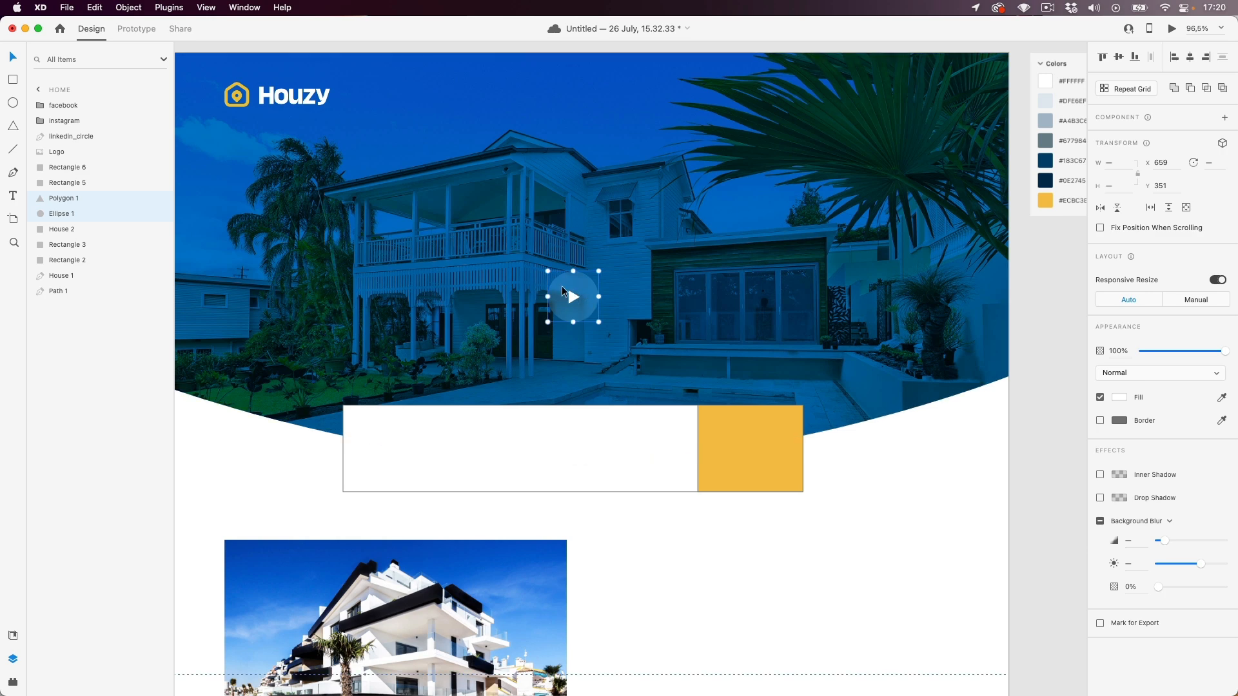
# - Group the play triangle with its circle so they behave as one object
pyautogui.moveTo(587, 313); pyautogui.dragTo(613, 378)
pyautogui.press('super+z')
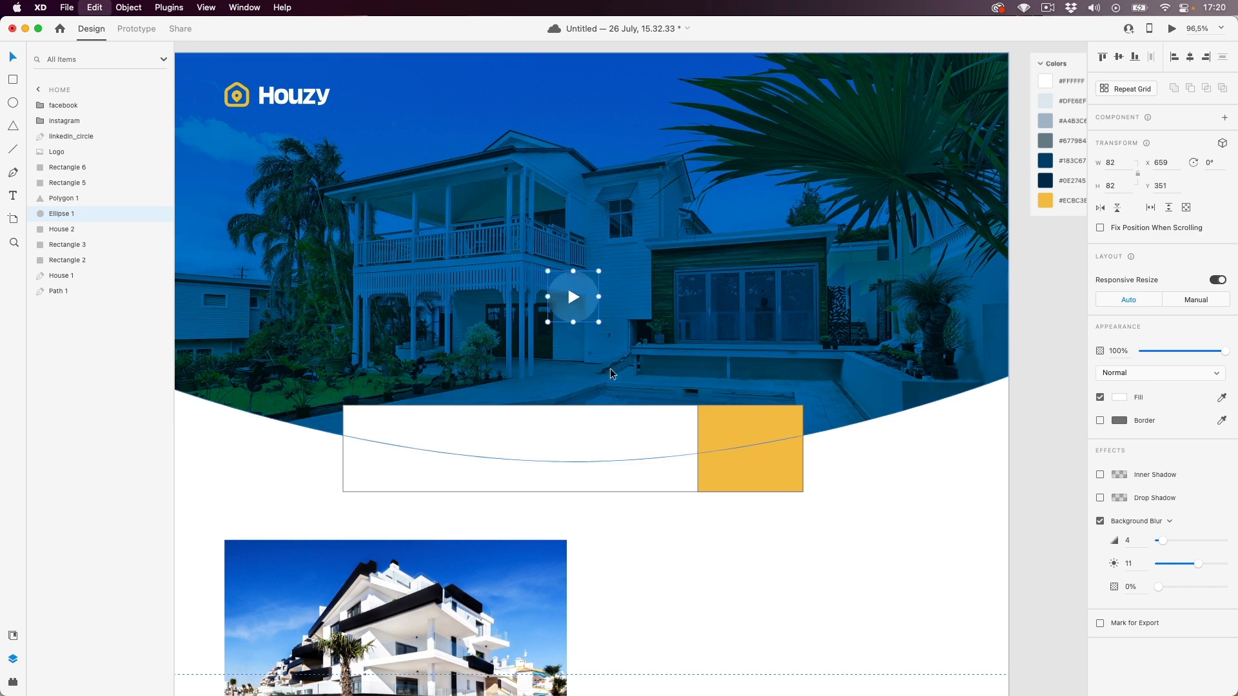
pyautogui.click(574, 300)
pyautogui.keyDown('shift'); pyautogui.click(590, 304); pyautogui.keyUp('shift')
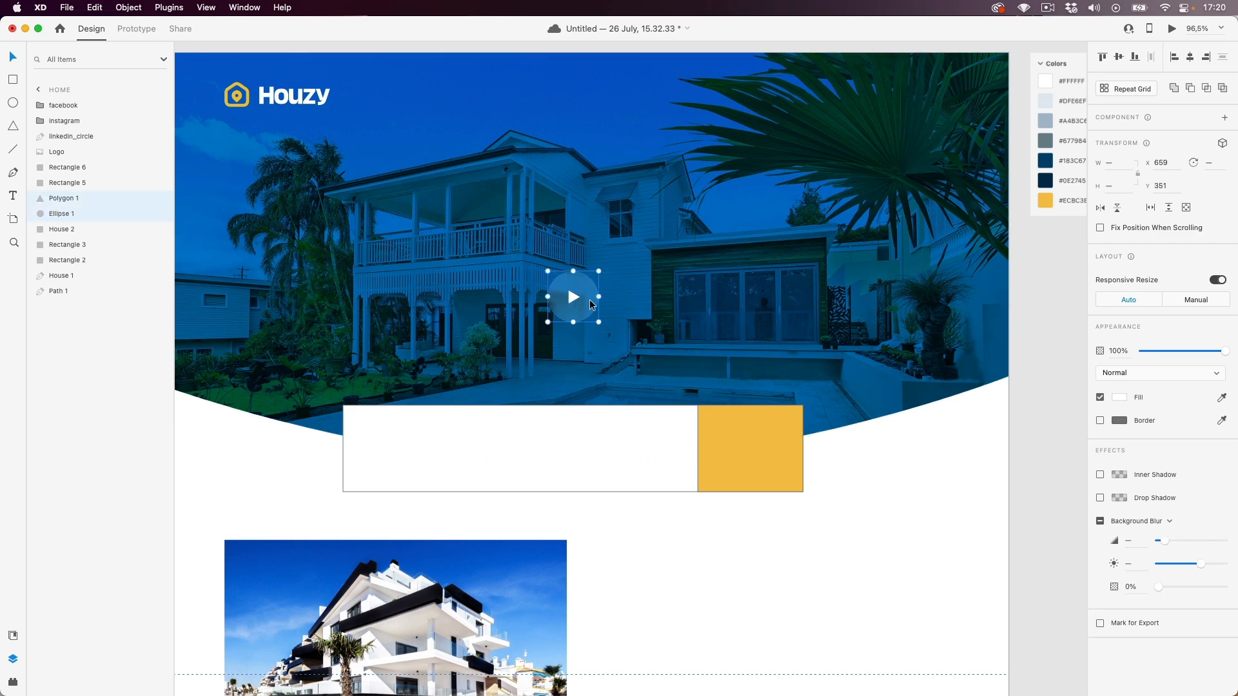
pyautogui.rightClick(591, 295)
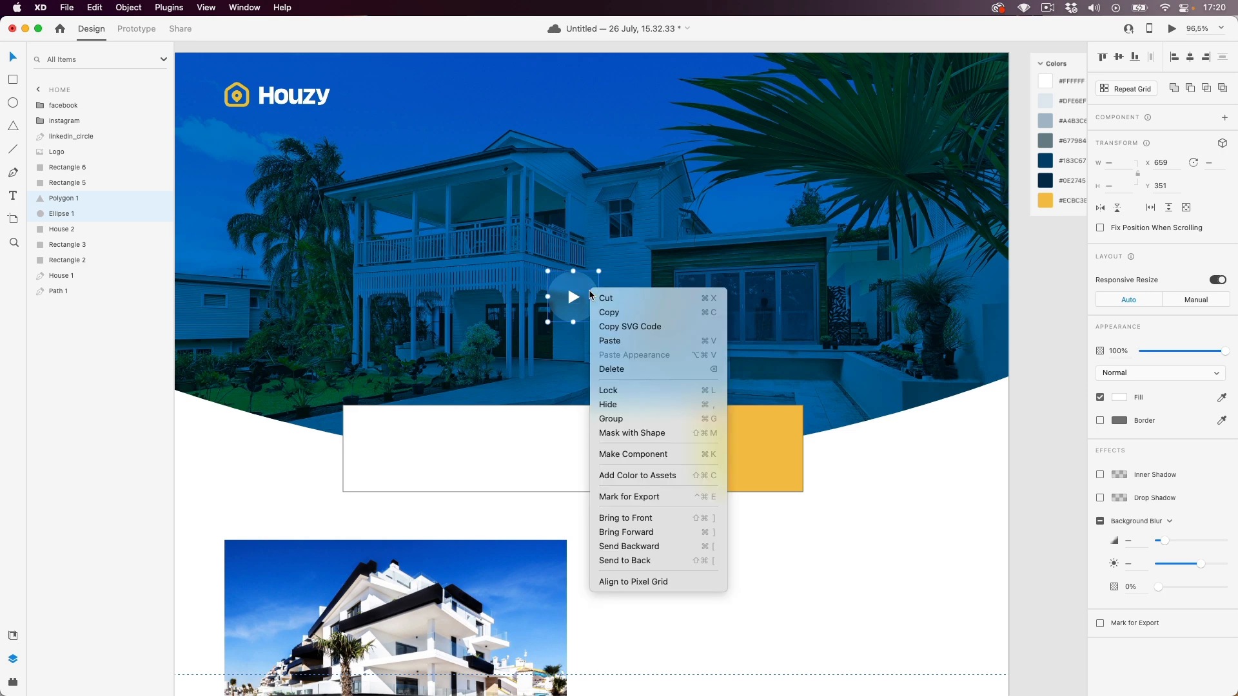
pyautogui.click(658, 418)
# - Enlarge the grouped play button slightly and place it a little lower, keeping it horizontally centred in the hero
pyautogui.click(874, 479)
pyautogui.moveTo(566, 305); pyautogui.dragTo(602, 332)
pyautogui.click(851, 462)
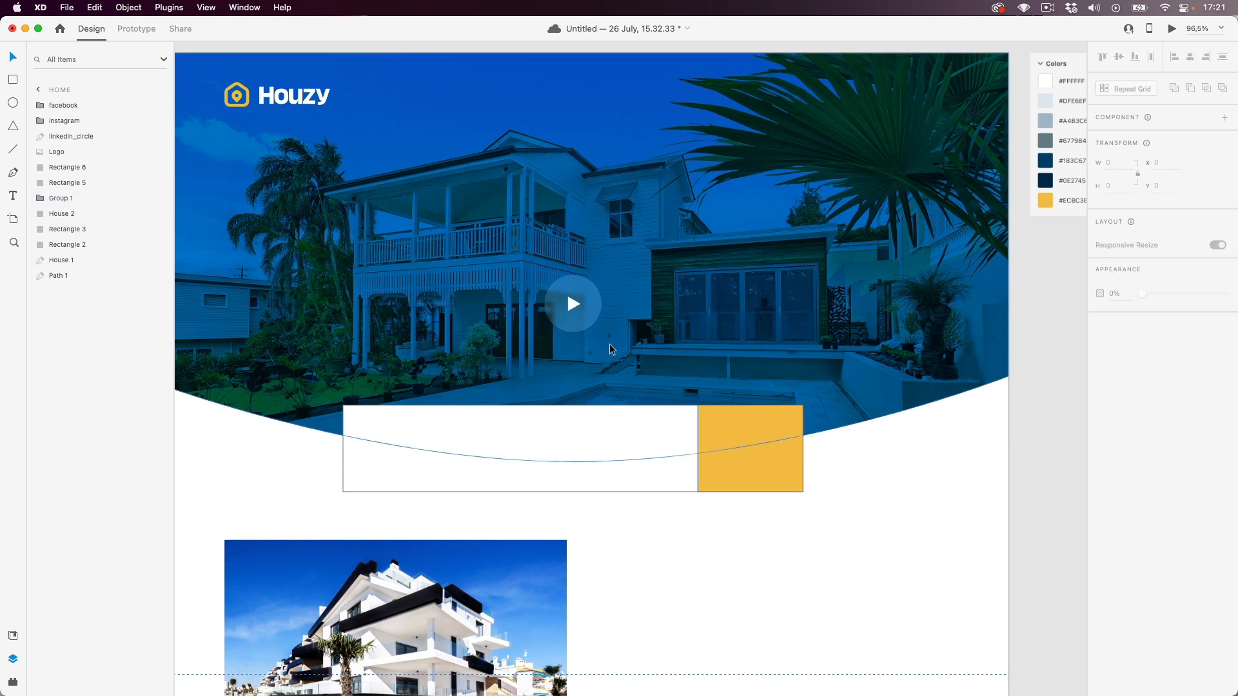
# - Remove the border from the wide white search box rectangle below the play button
pyautogui.scroll(-2, 597, 367)
pyautogui.scroll(1, 597, 368)
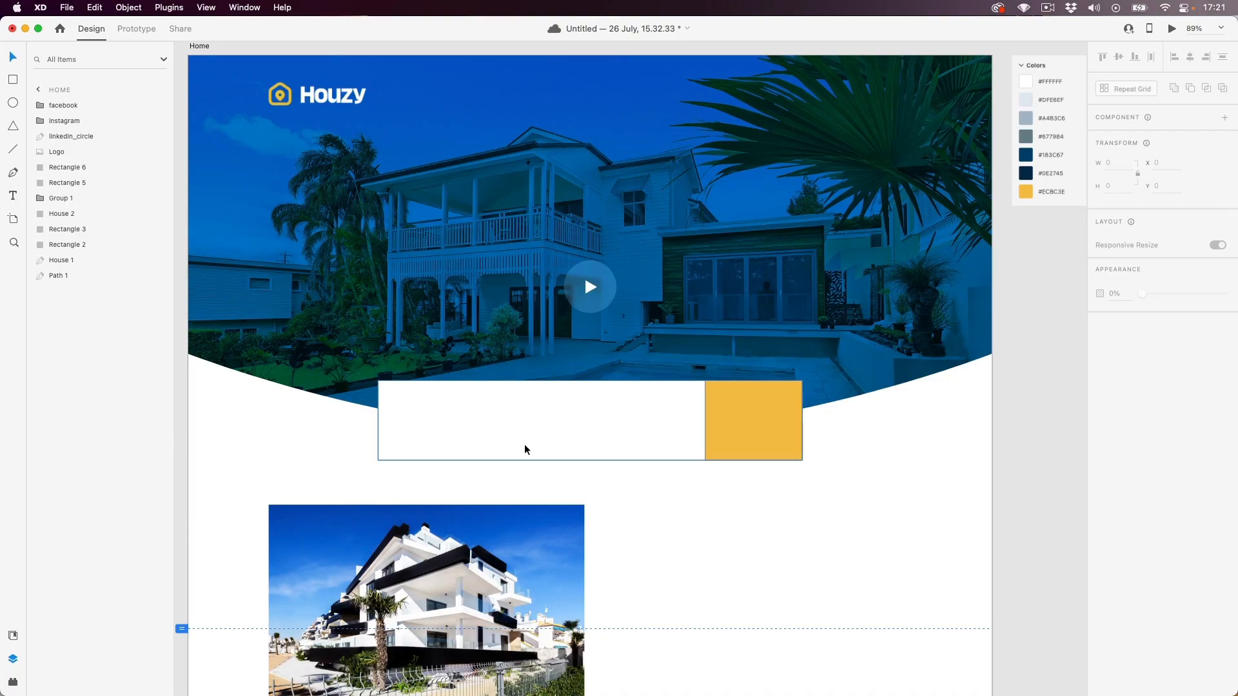
pyautogui.scroll(-1, 621, 482)
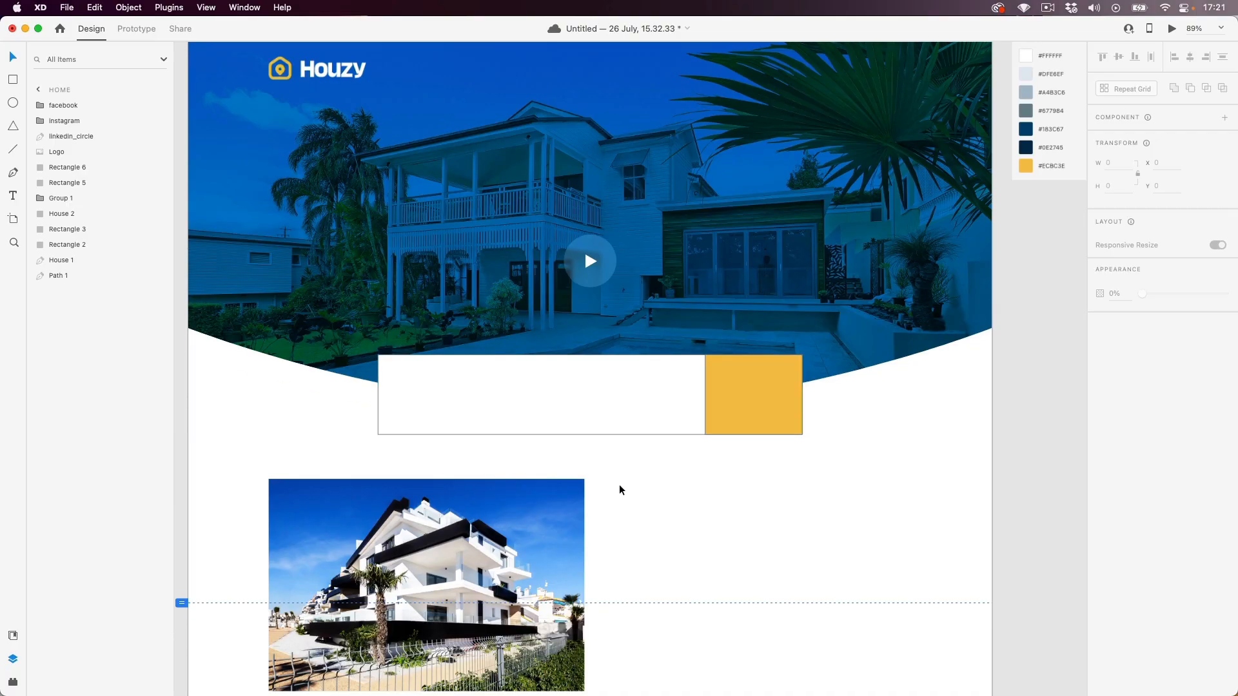
pyautogui.scroll(-1, 575, 442)
pyautogui.scroll(3, 571, 435)
pyautogui.scroll(-1, 577, 413)
pyautogui.click(589, 340)
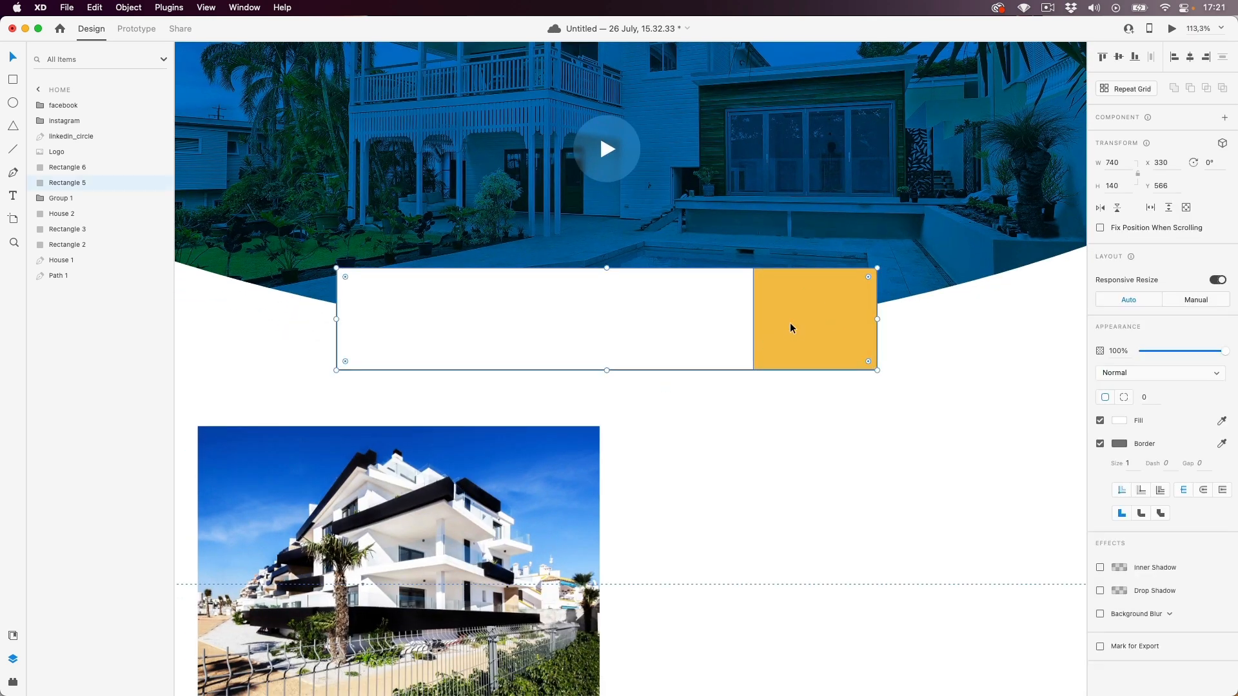
pyautogui.moveTo(650, 319); pyautogui.dragTo(663, 365)
pyautogui.press('super+z')
pyautogui.click(1101, 445)
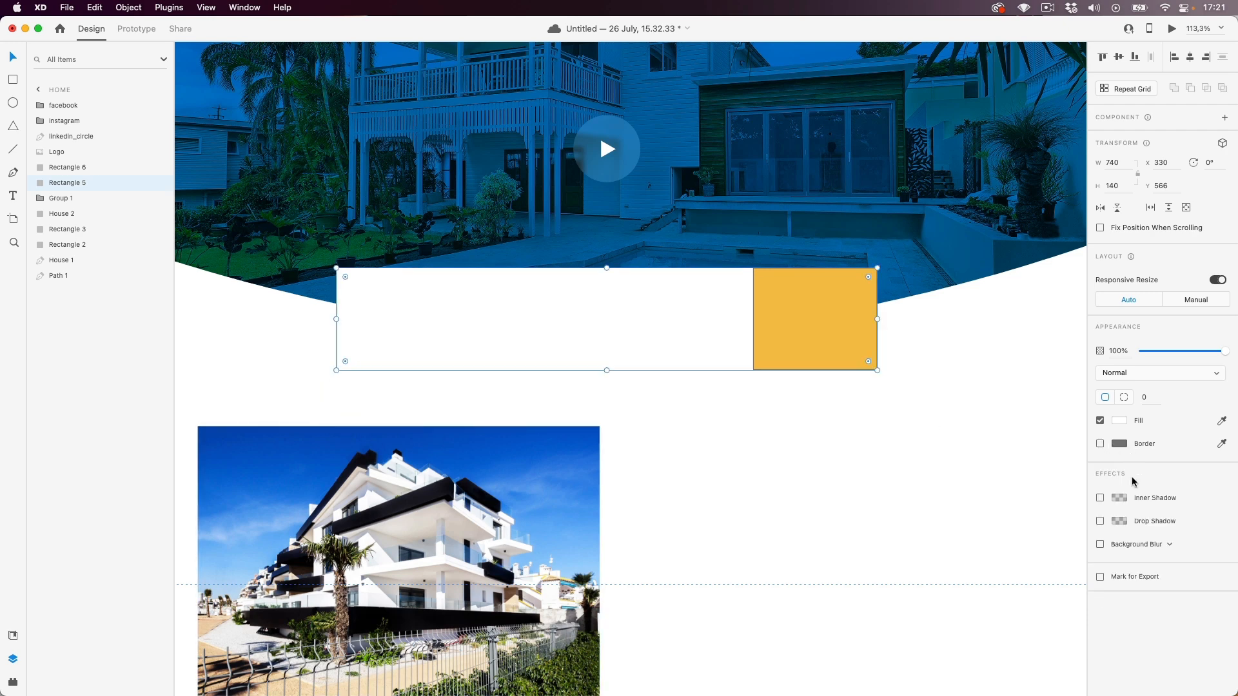
# - Add a drop shadow to the white search box rectangle and remove the border from the yellow rectangle on it
pyautogui.click(1101, 522)
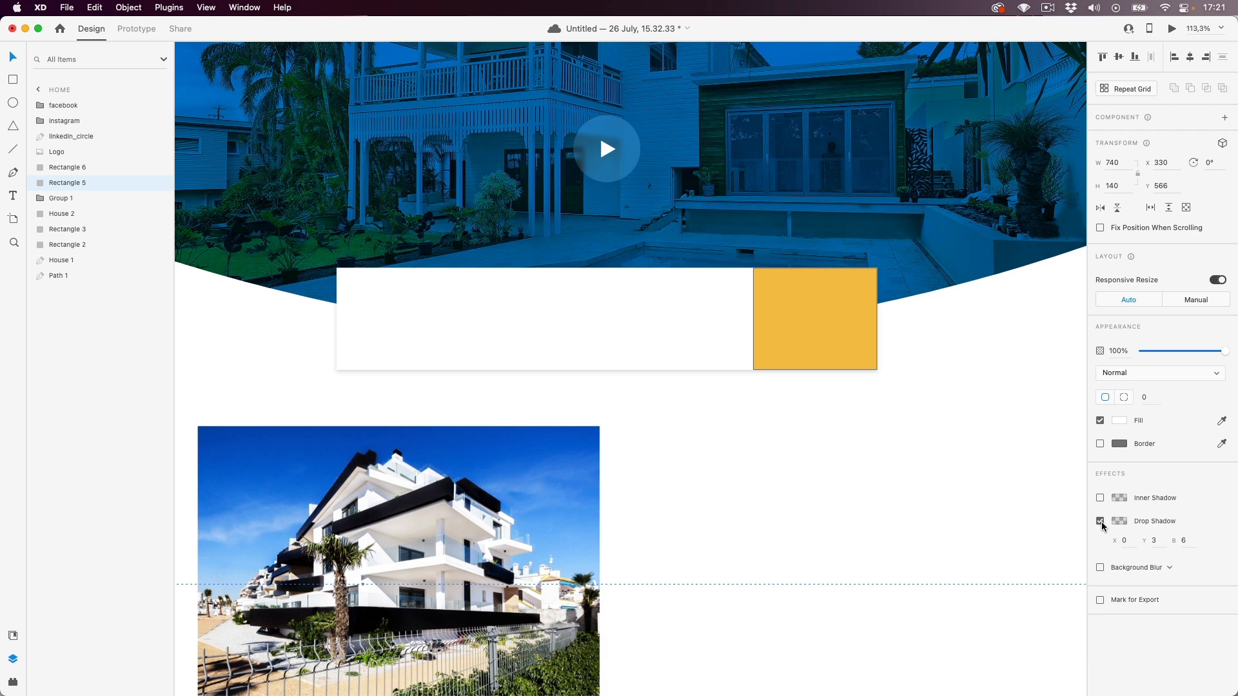
pyautogui.click(719, 417)
pyautogui.scroll(-2, 726, 454)
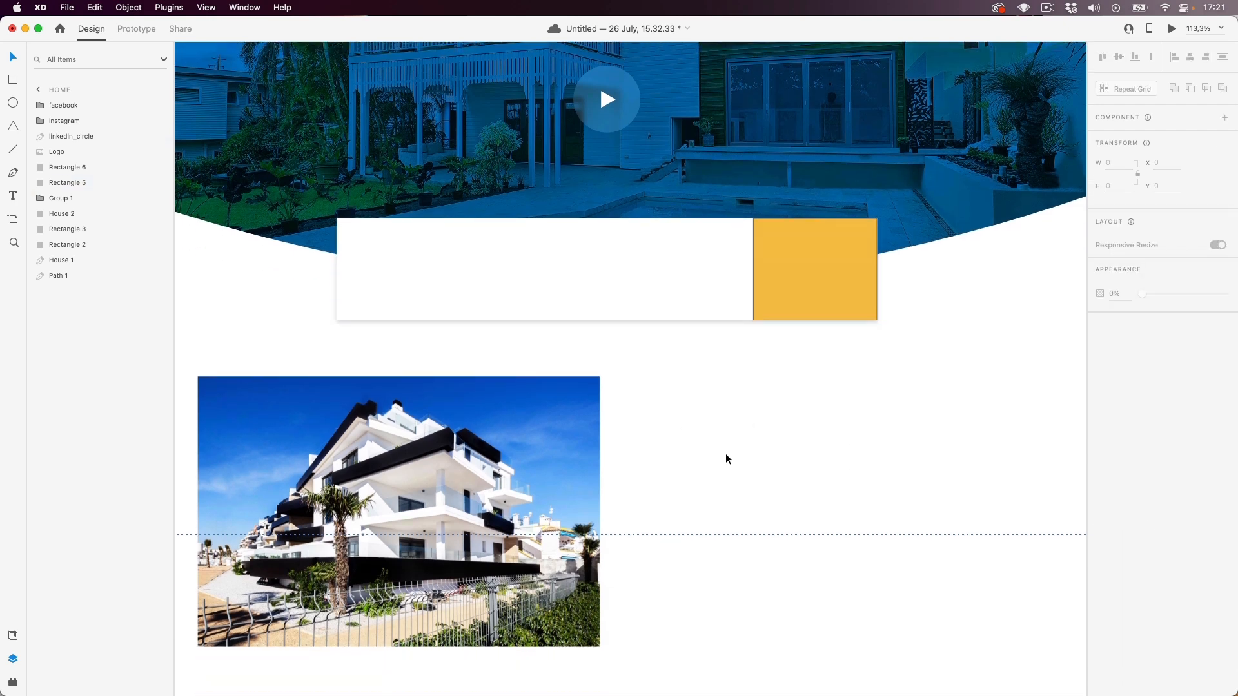
pyautogui.click(830, 272)
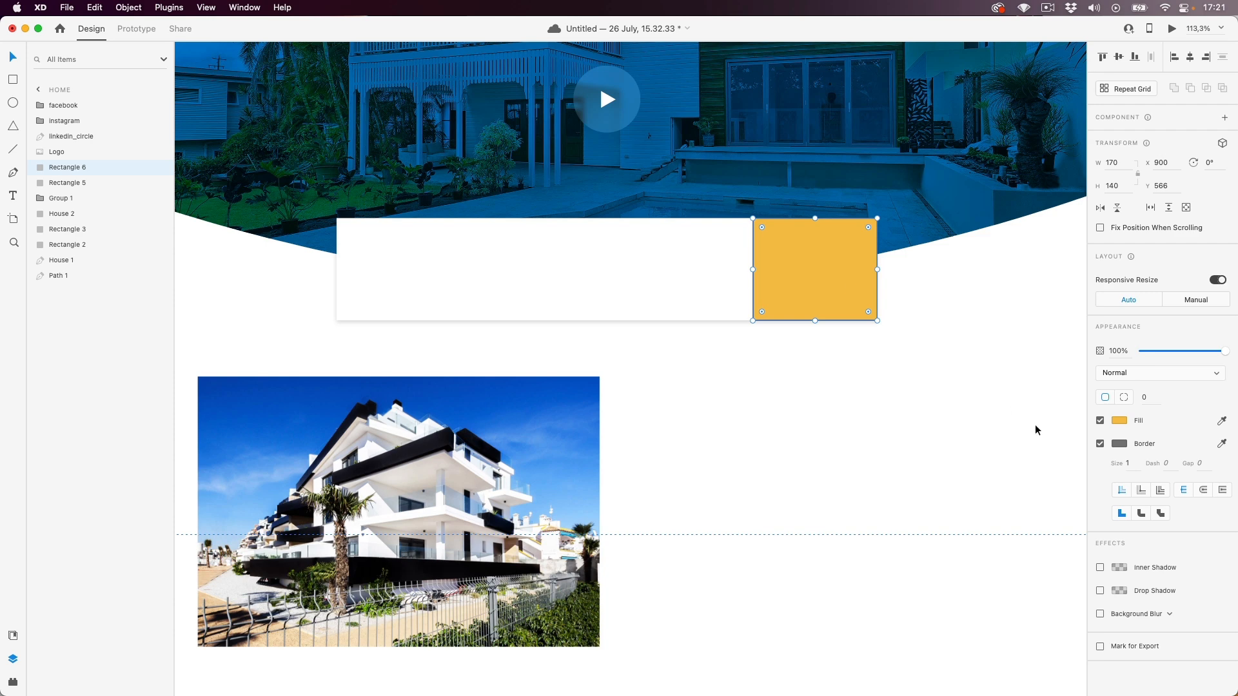
pyautogui.click(818, 396)
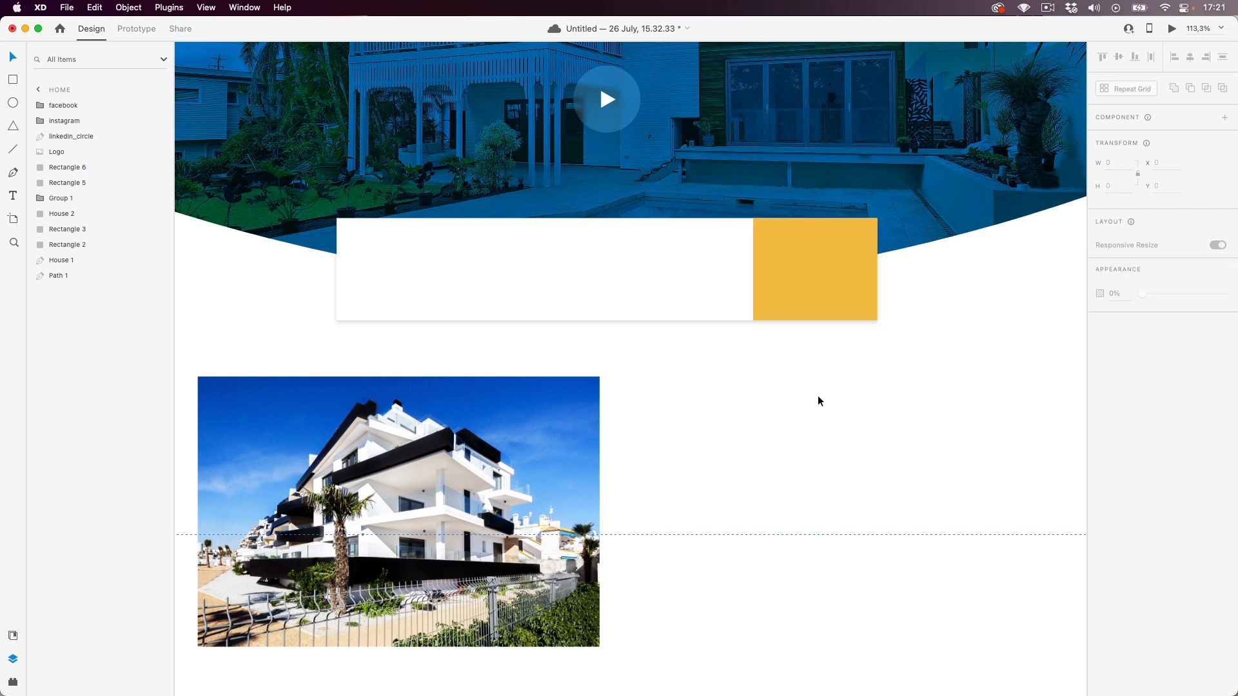
# - Set the white search box's drop shadow to a Y offset of 30 and a blur of 60
pyautogui.click(683, 314)
pyautogui.click(1161, 543)
pyautogui.click(1162, 541)
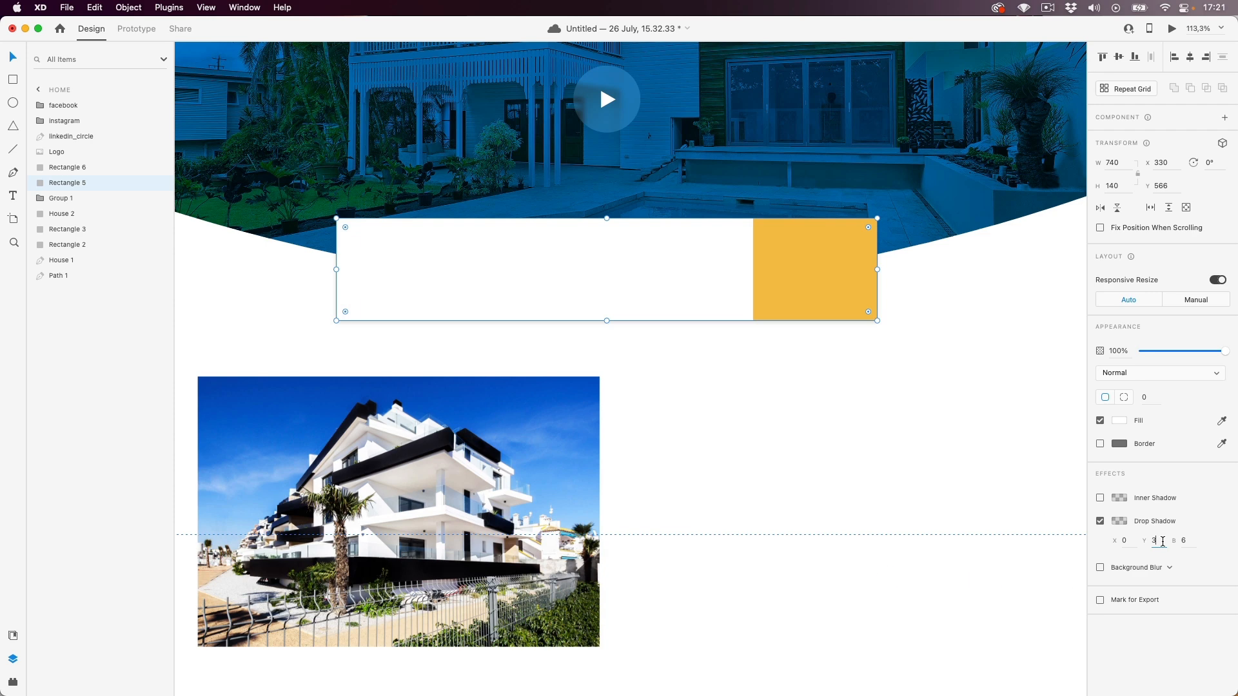
pyautogui.press('Return')
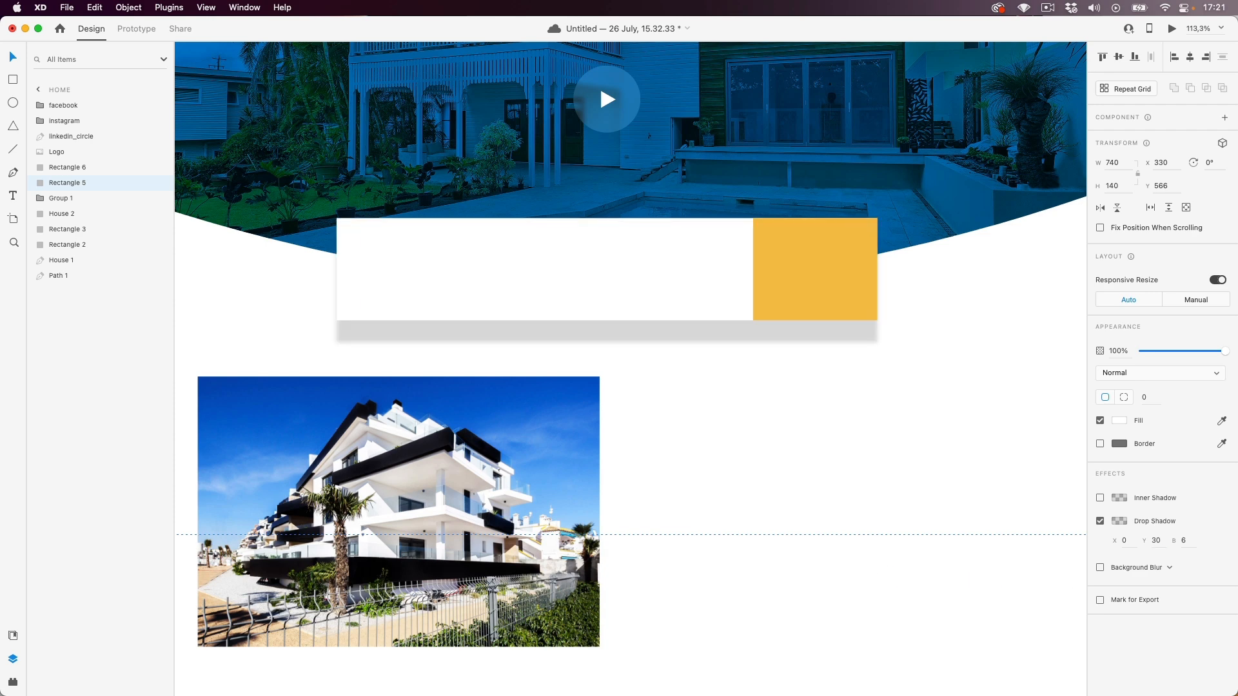
pyautogui.click(1190, 542)
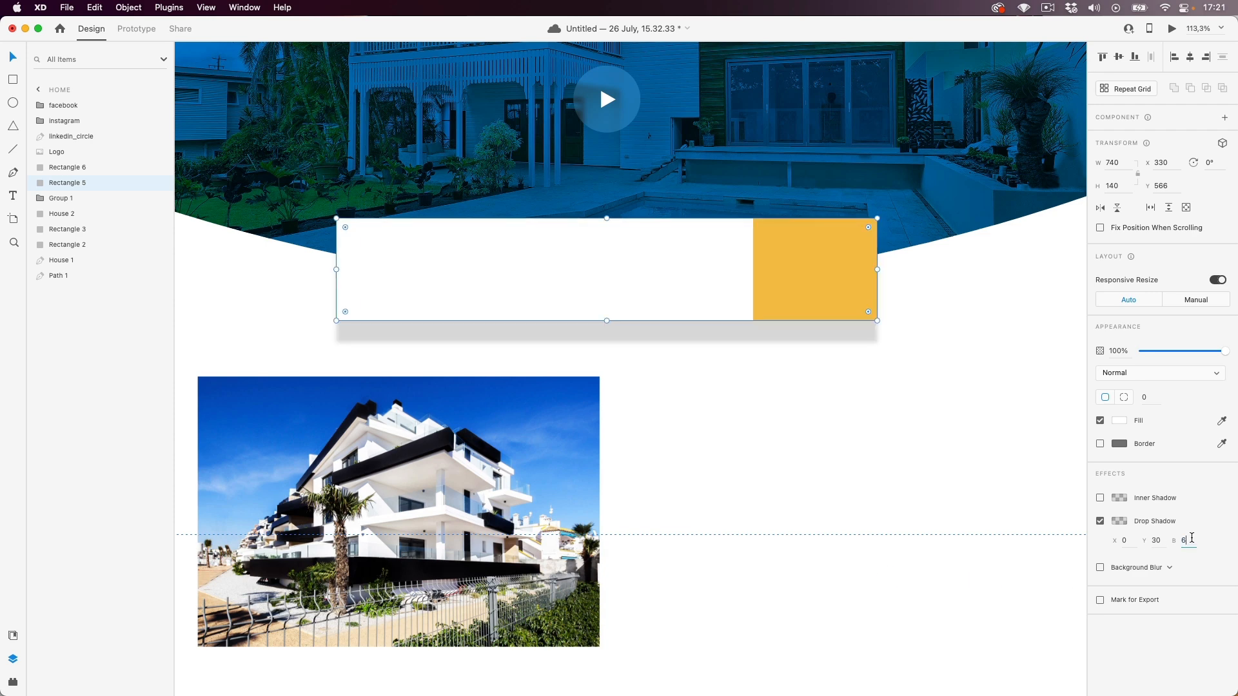
pyautogui.write('60')
pyautogui.press('Return')
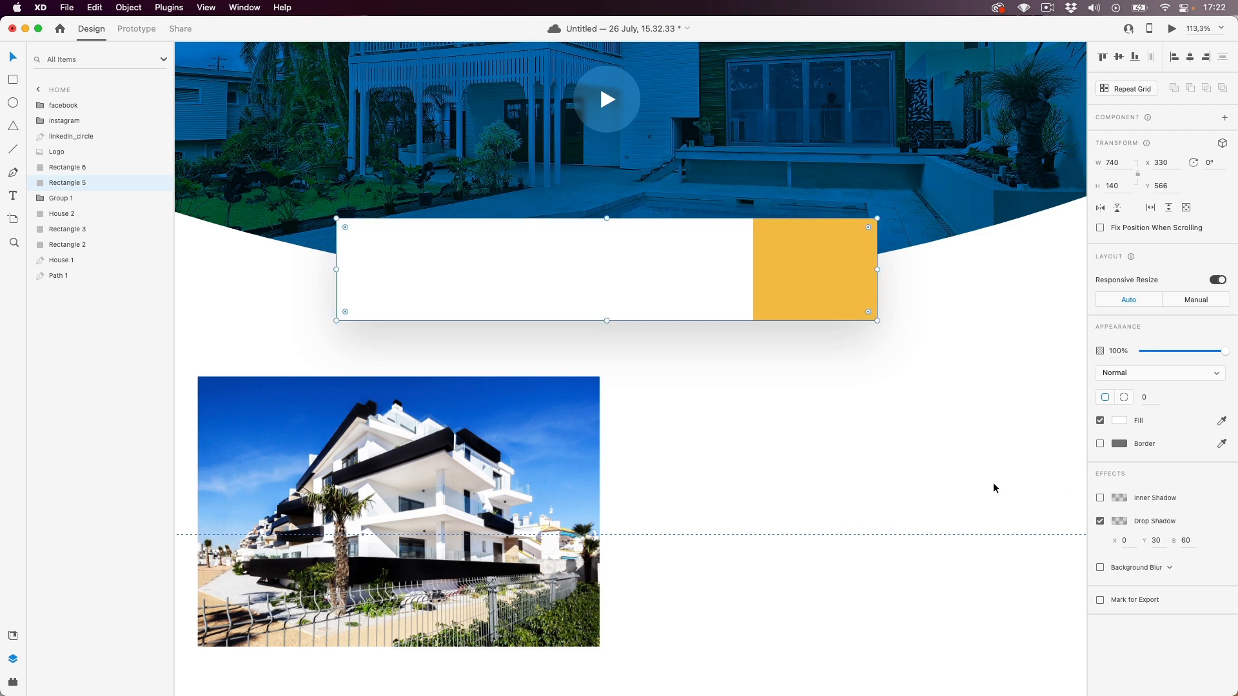
# - Examine the search box's softened shadow against the whole page and up close
pyautogui.click(978, 380)
pyautogui.scroll(-3, 970, 388)
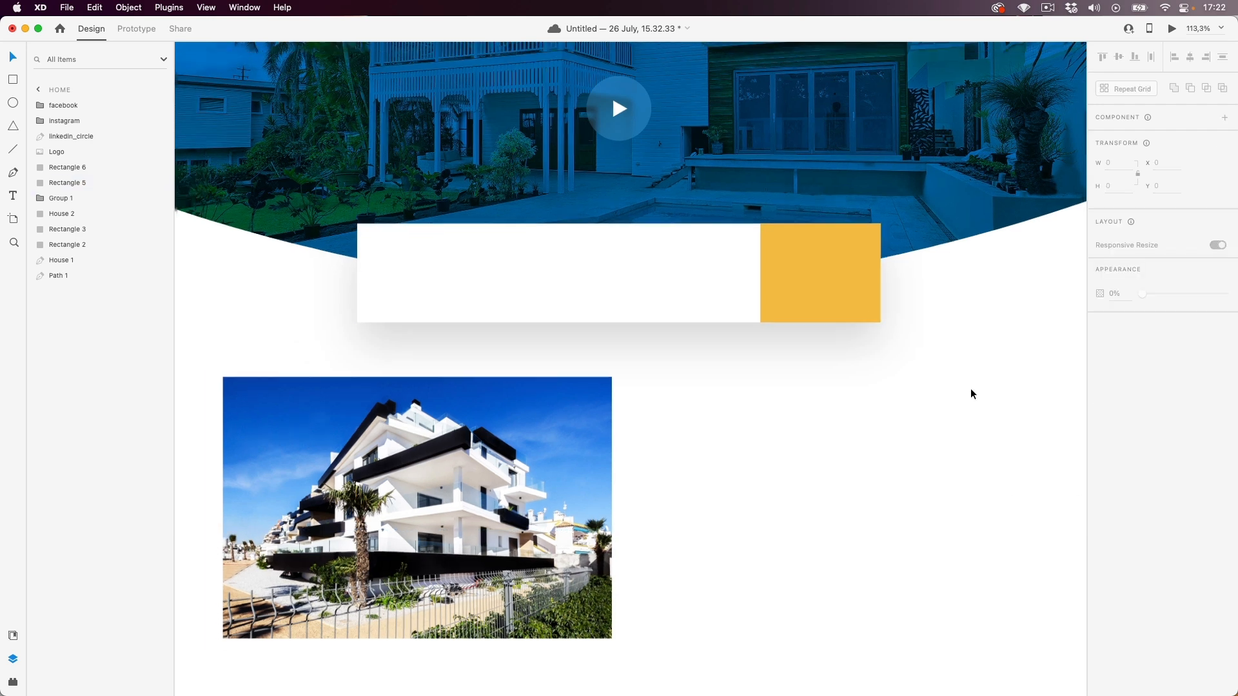
pyautogui.scroll(-5, 966, 388)
pyautogui.moveTo(966, 388); pyautogui.dragTo(848, 380)
pyautogui.scroll(-4, 686, 386)
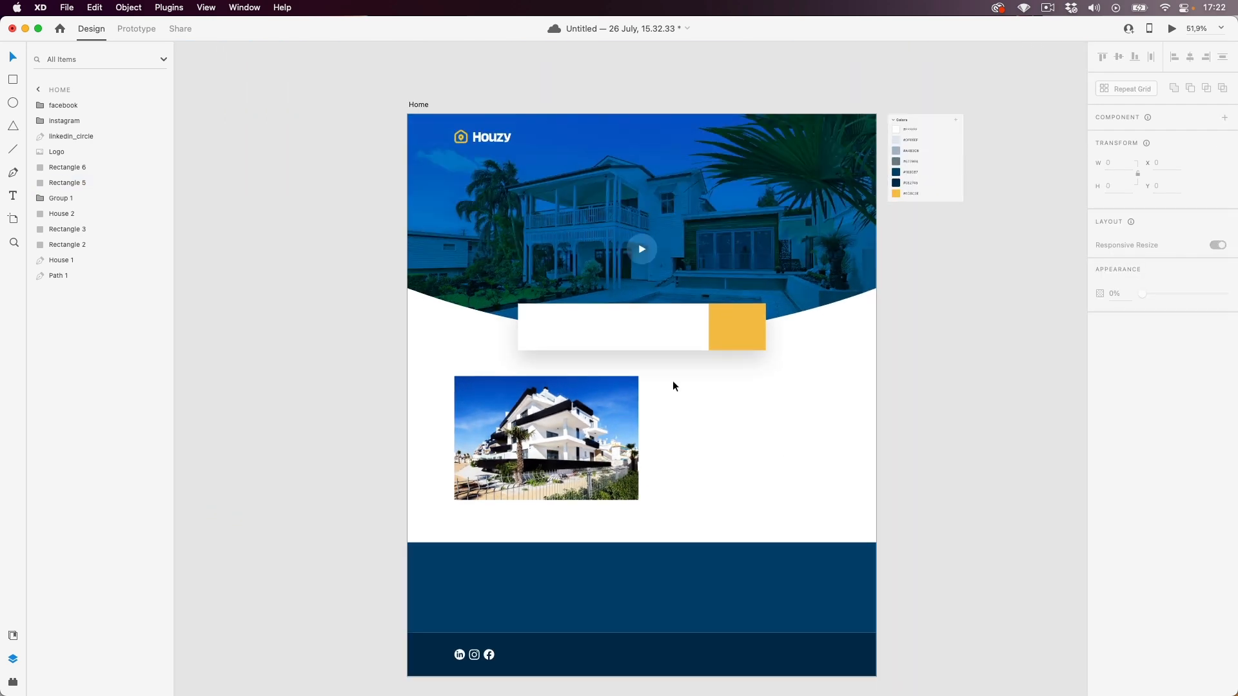
pyautogui.scroll(8, 658, 381)
pyautogui.scroll(-4, 613, 368)
pyautogui.scroll(6, 613, 353)
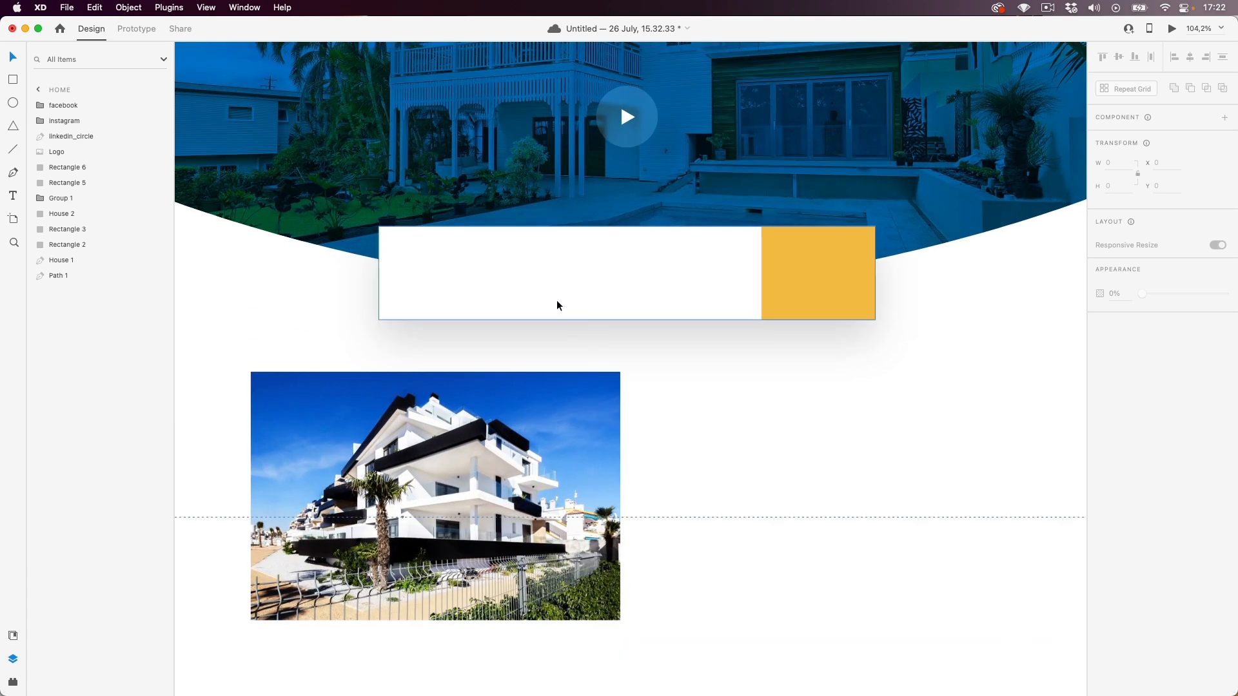
pyautogui.scroll(4, 496, 334)
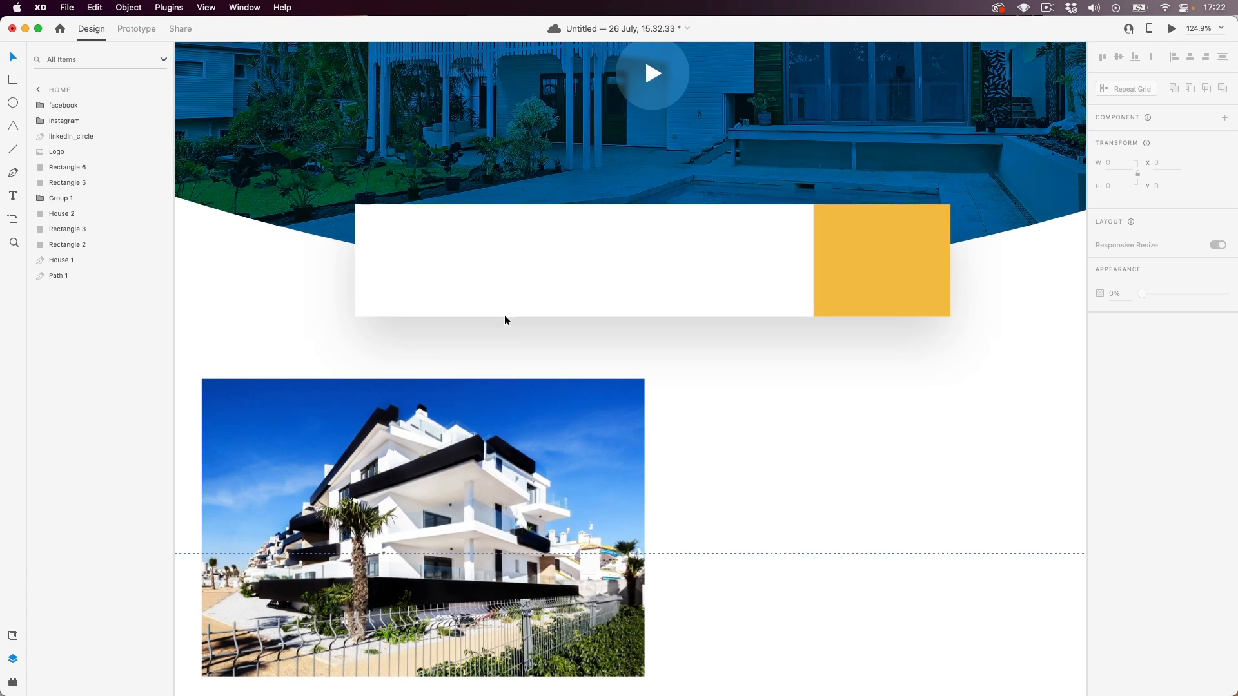
pyautogui.hscroll(3, 521, 305)
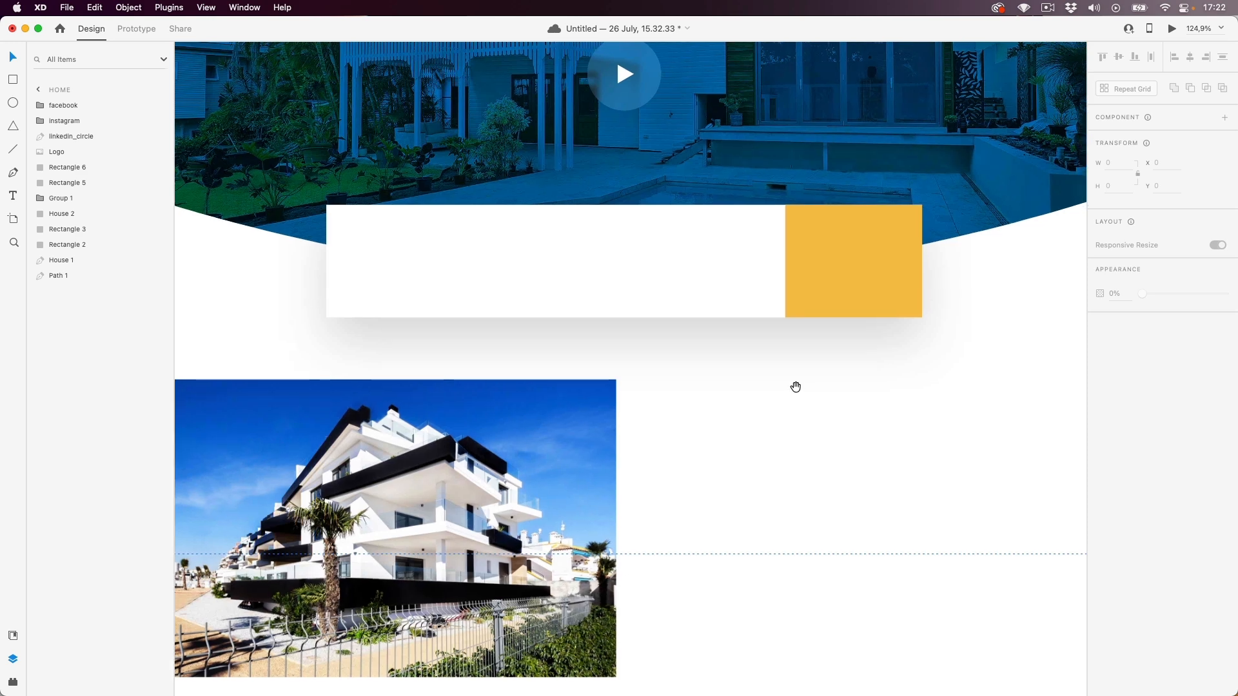
pyautogui.scroll(-1, 490, 312)
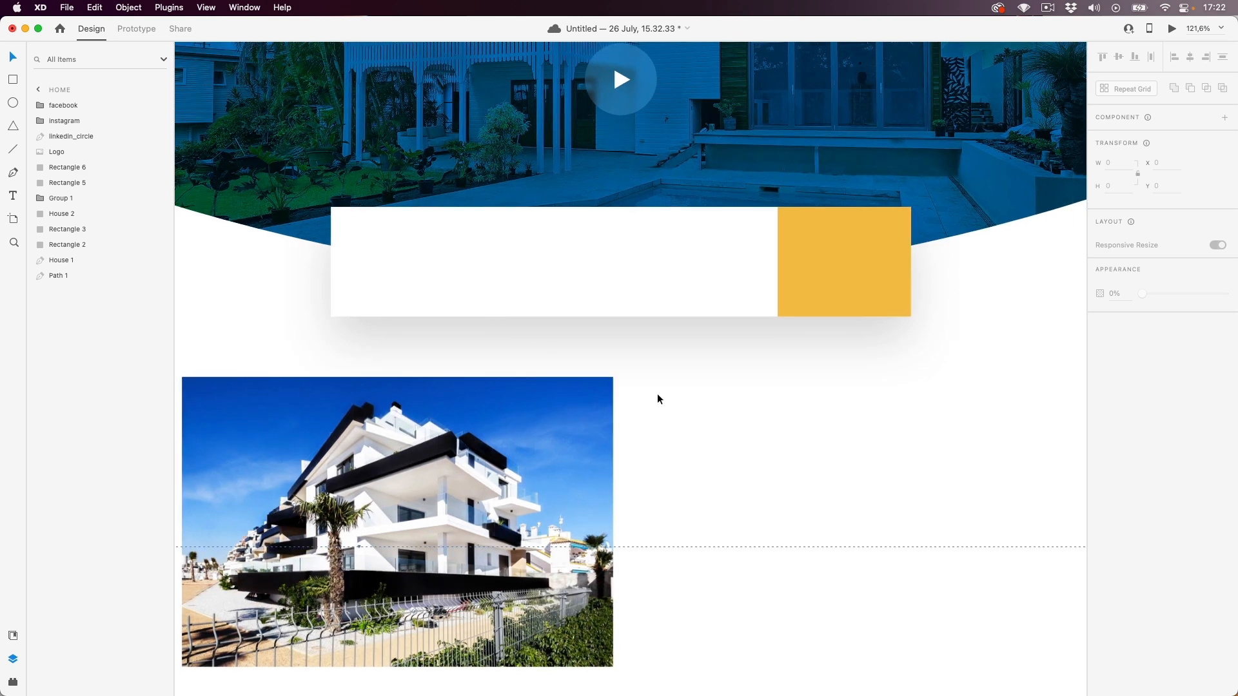
# - Tint the white search box's drop shadow dark blue #003379 at 21% opacity
pyautogui.click(700, 294)
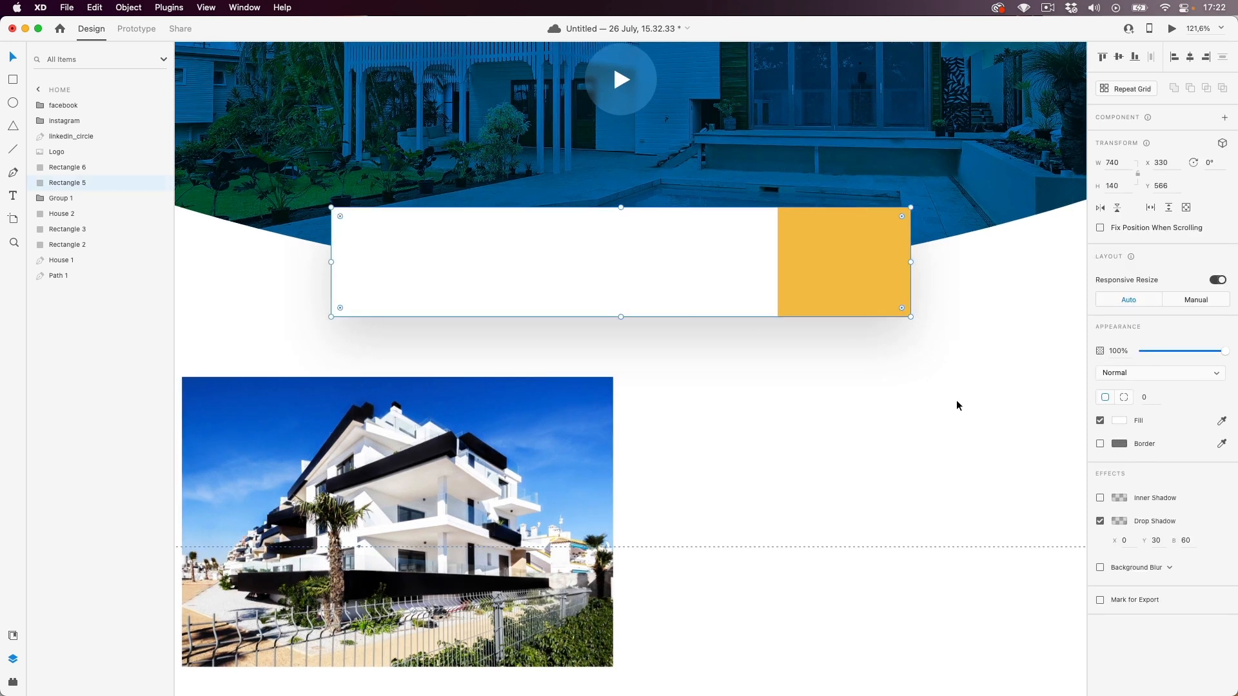
pyautogui.click(1120, 523)
pyautogui.moveTo(1094, 536); pyautogui.dragTo(1096, 535)
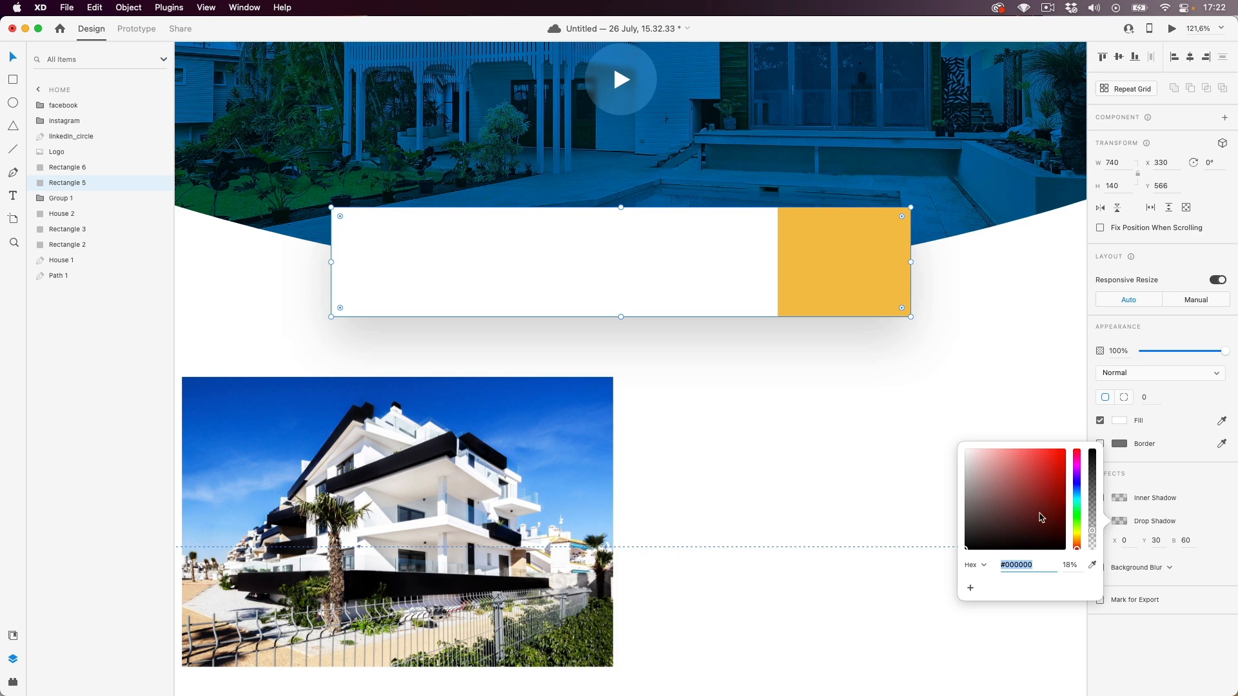
pyautogui.moveTo(1076, 549); pyautogui.dragTo(1076, 488)
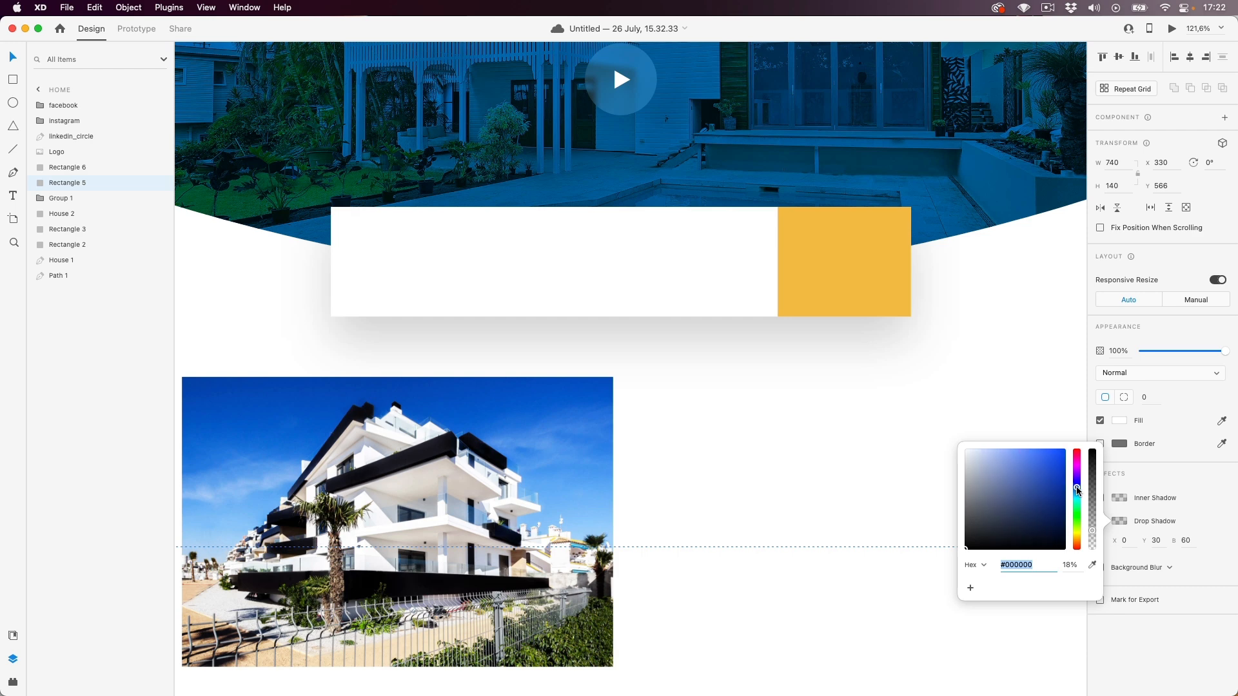
pyautogui.moveTo(989, 526); pyautogui.dragTo(1092, 529)
pyautogui.click(794, 428)
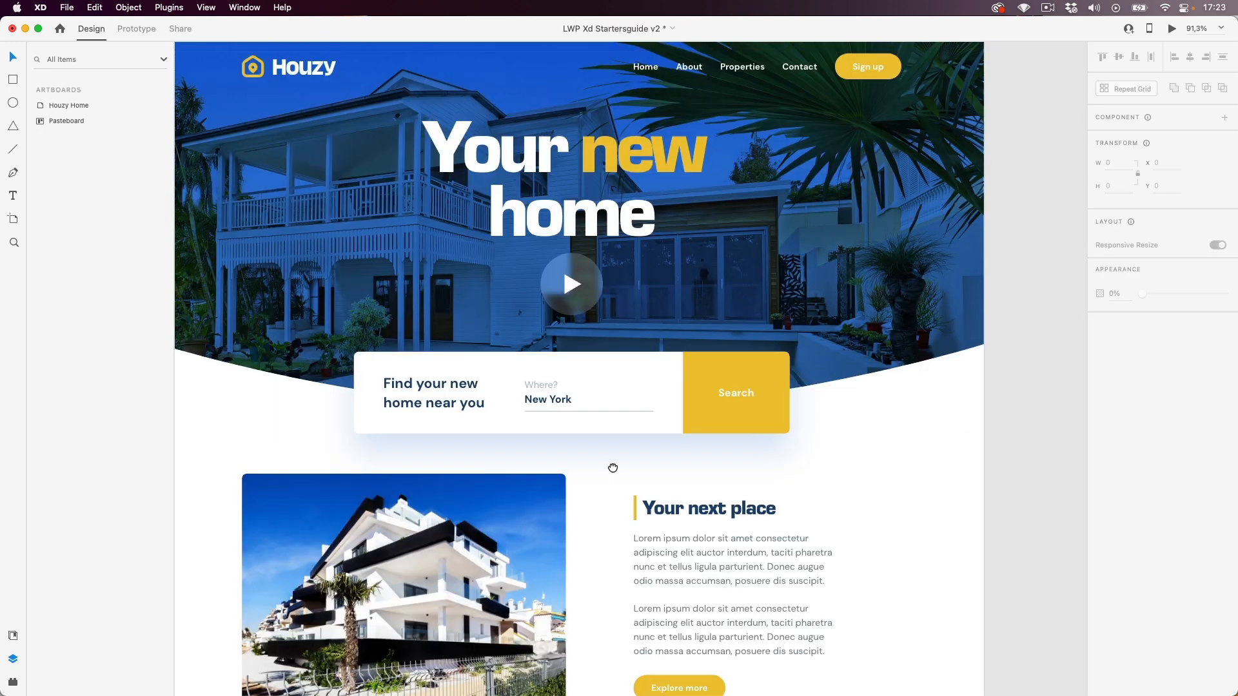
# - Using the finished Houzy design as reference, brighten the white search box's shadow colour to #00419A
pyautogui.moveTo(612, 468); pyautogui.dragTo(632, 406)
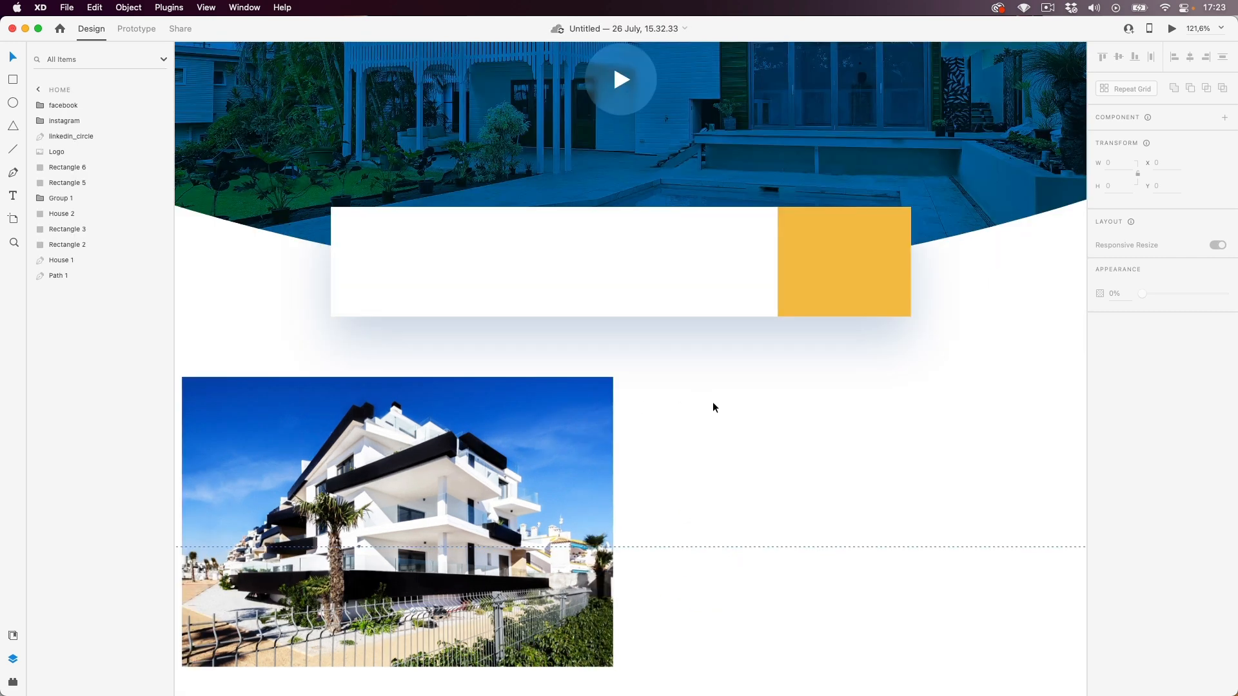
pyautogui.click(651, 304)
pyautogui.click(1121, 521)
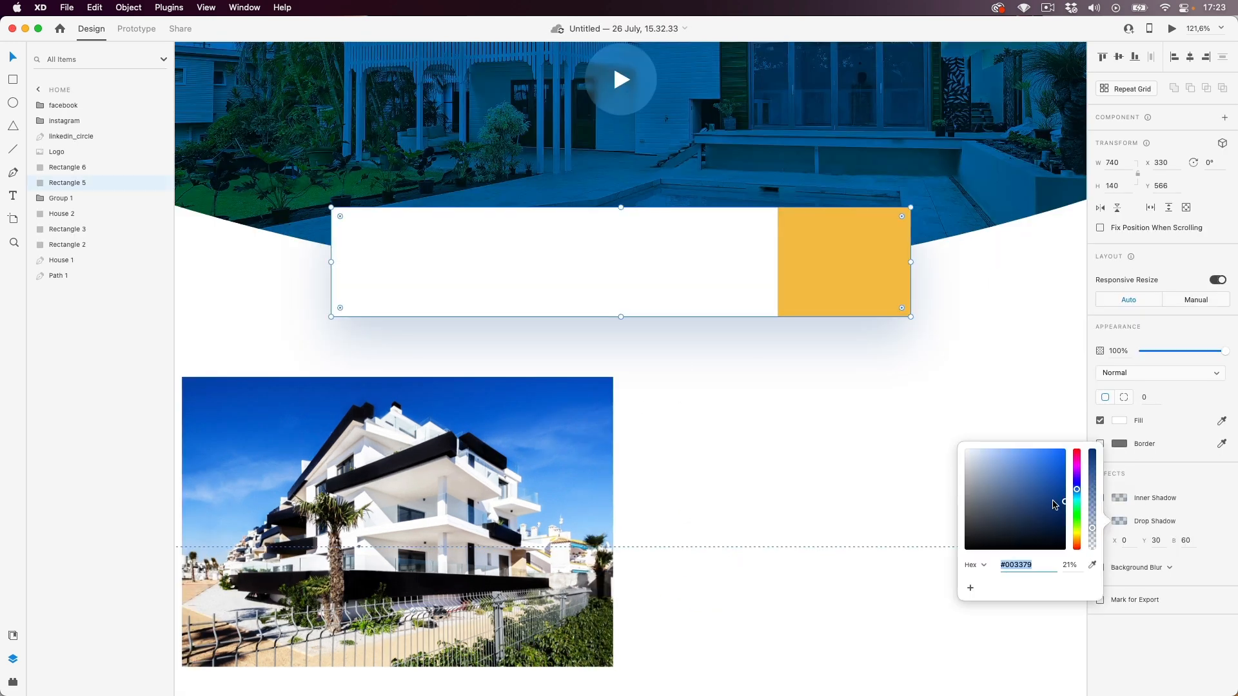
pyautogui.moveTo(1055, 505); pyautogui.dragTo(1070, 493)
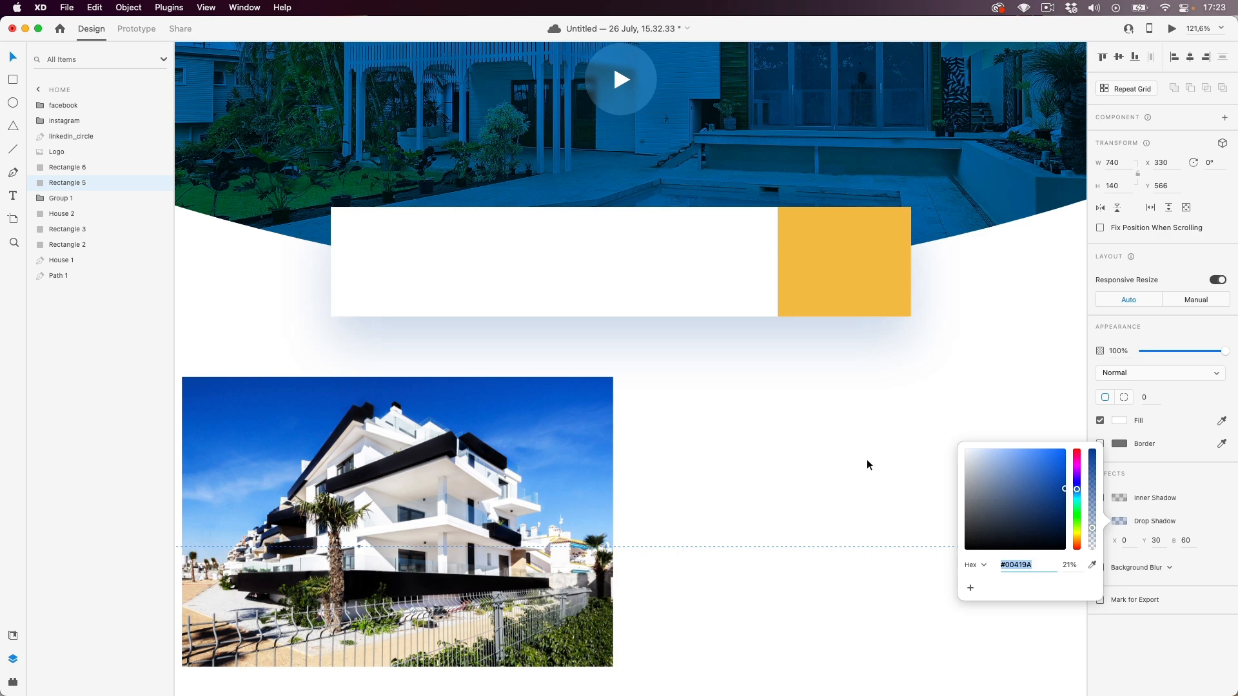
pyautogui.click(825, 442)
# - Compare the page with the finished design in LWP Xd Startersguide v2, examining the search box shadow and the corners of the house photo
pyautogui.scroll(-4, 741, 406)
pyautogui.scroll(2, 758, 414)
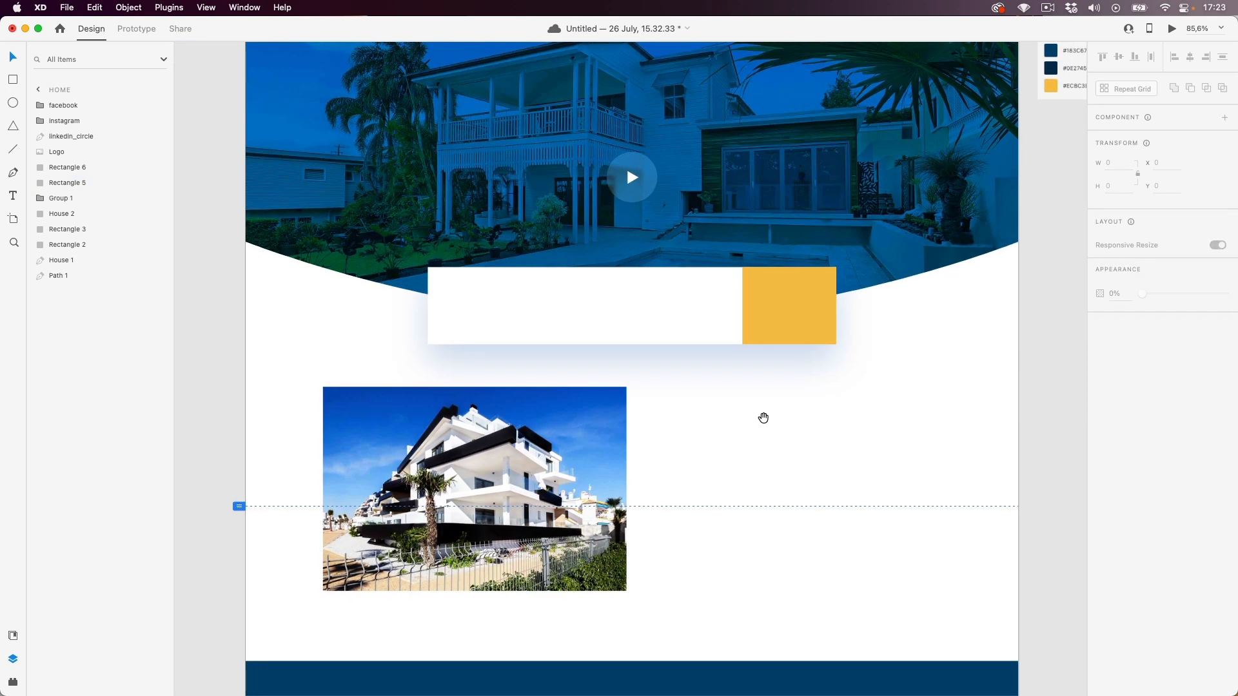
pyautogui.scroll(1, 679, 434)
pyautogui.scroll(-1, 703, 418)
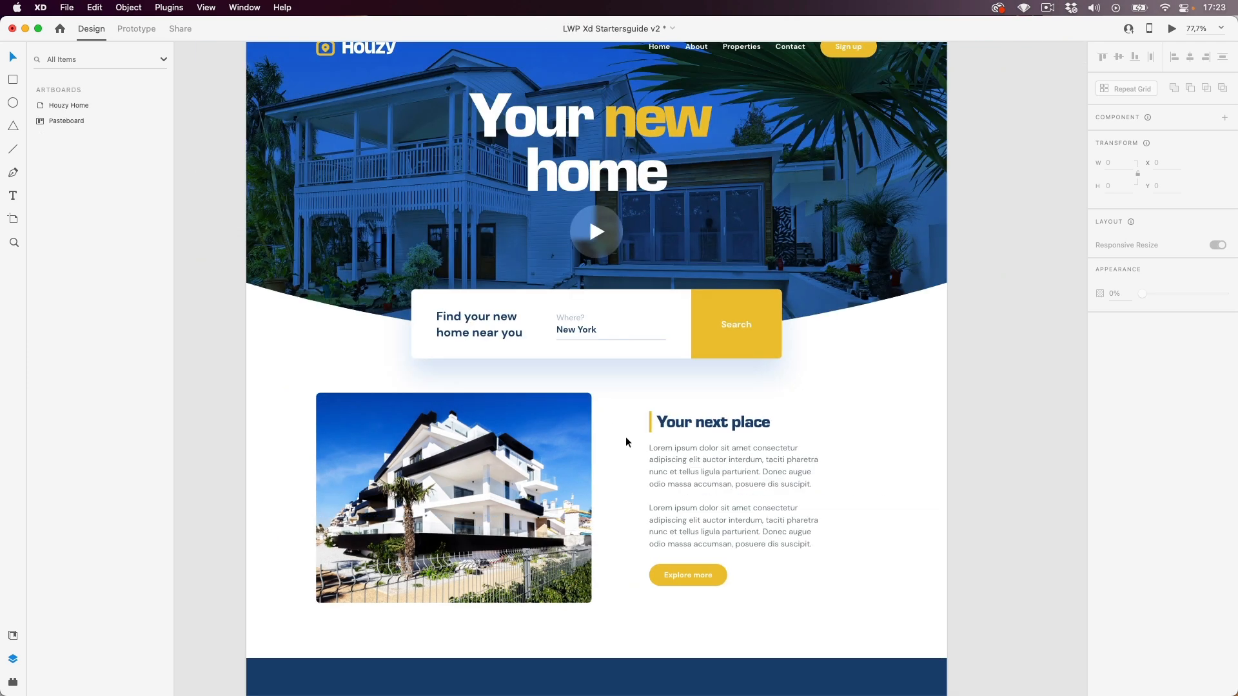
pyautogui.scroll(1, 625, 436)
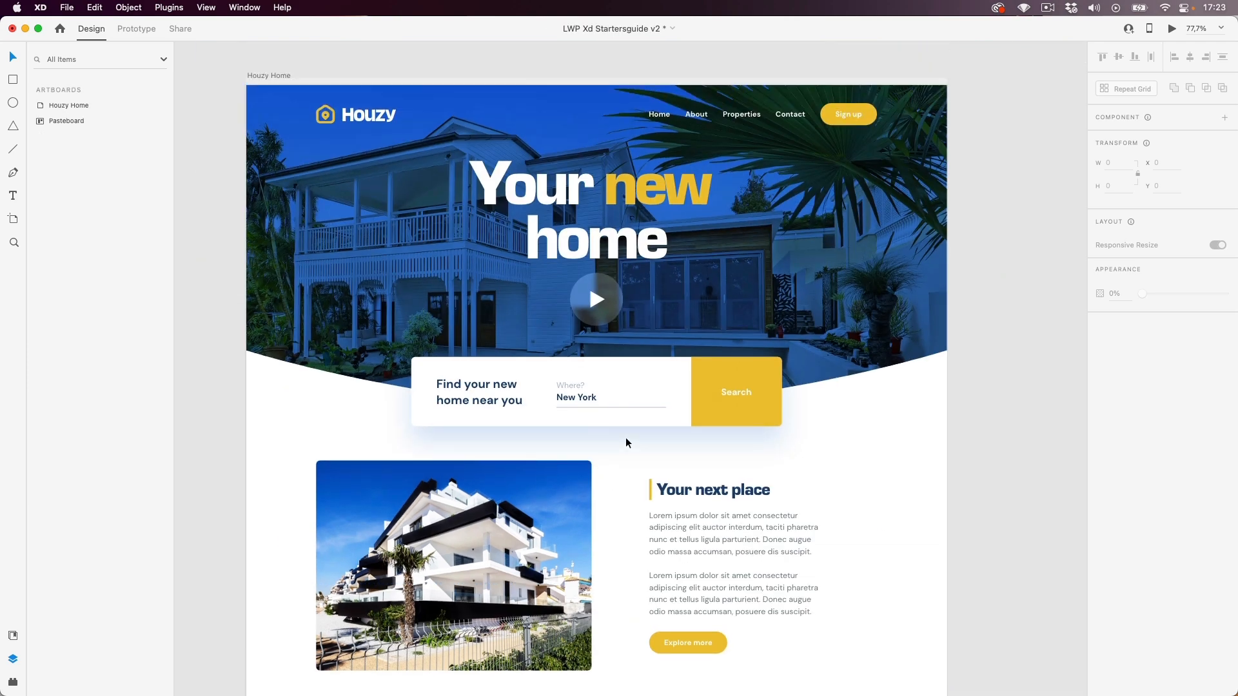
pyautogui.scroll(-6, 625, 436)
pyautogui.scroll(3, 625, 435)
pyautogui.scroll(3, 620, 434)
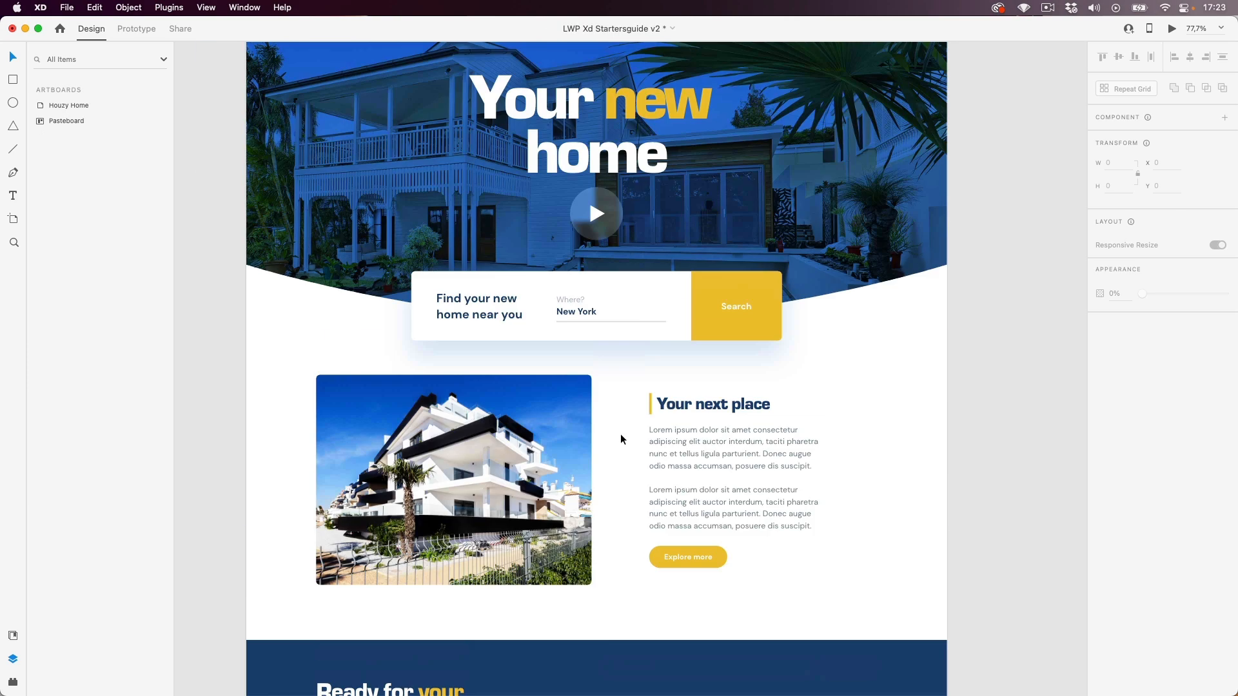
pyautogui.scroll(1, 617, 433)
pyautogui.scroll(-1, 625, 425)
pyautogui.scroll(2, 636, 399)
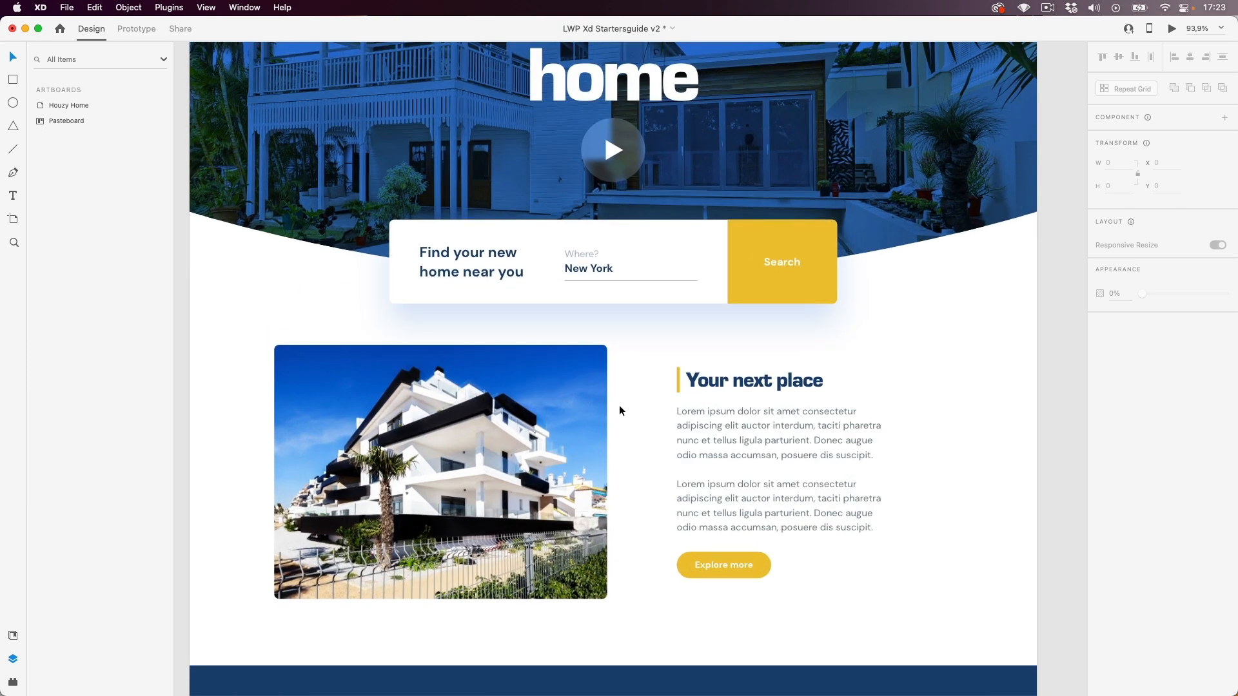
pyautogui.scroll(4, 650, 377)
pyautogui.moveTo(658, 367); pyautogui.dragTo(664, 363)
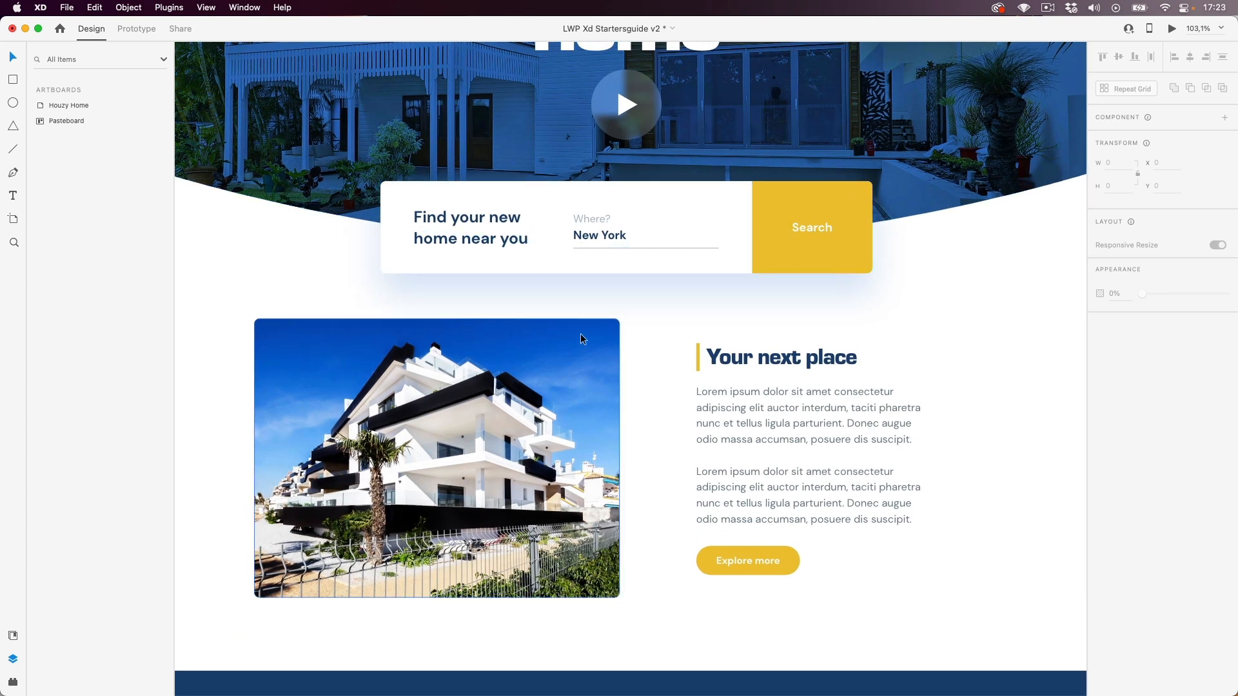
pyautogui.click(651, 365)
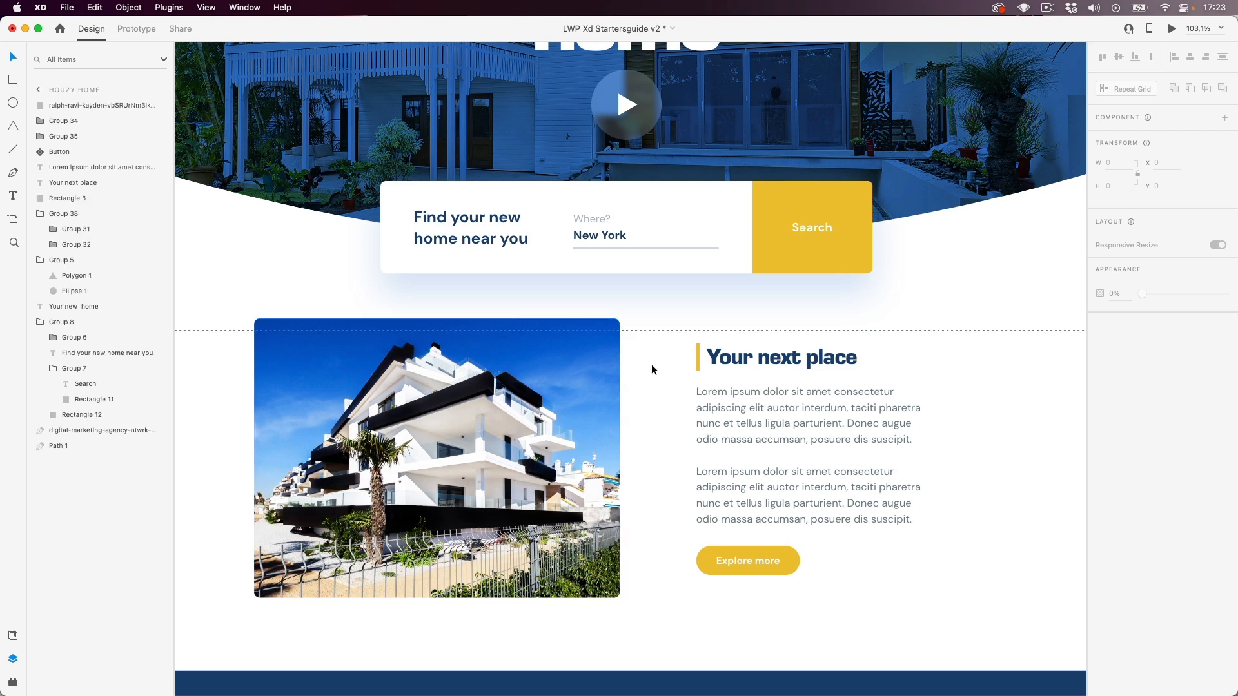
# - Return to the Untitled document and round the lower house photo's corners with a radius of 10
pyautogui.press('super+grave')
pyautogui.click(579, 405)
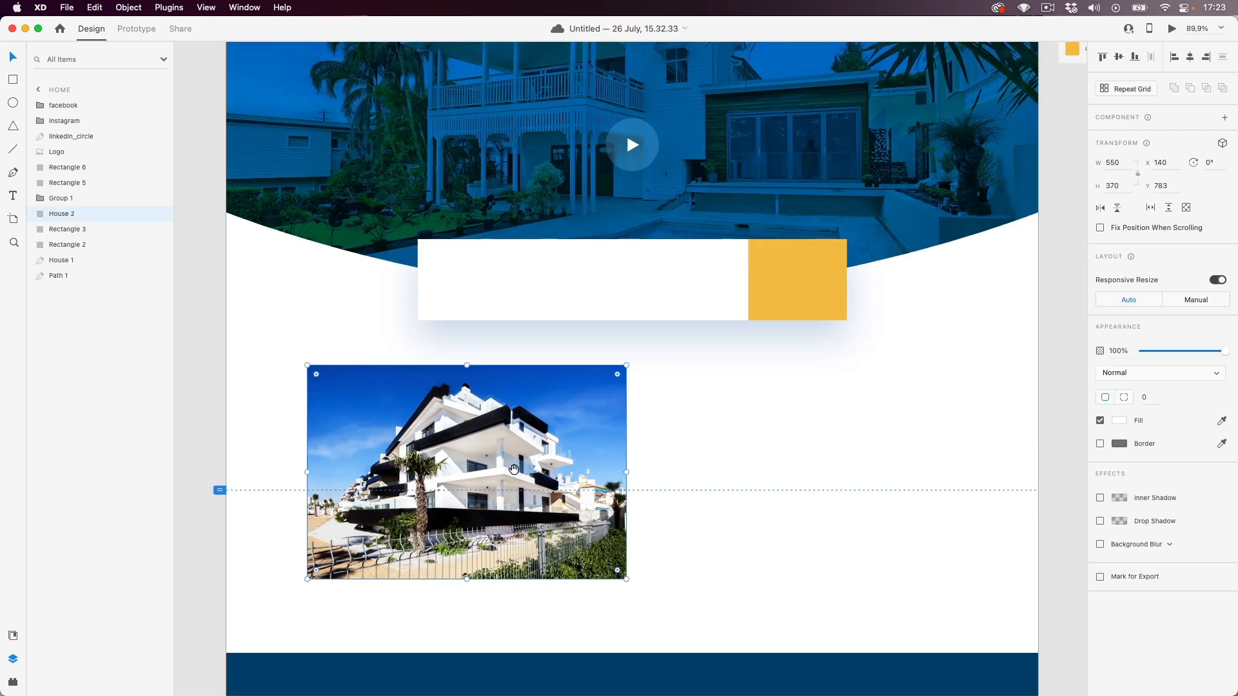
pyautogui.scroll(-2, 514, 469)
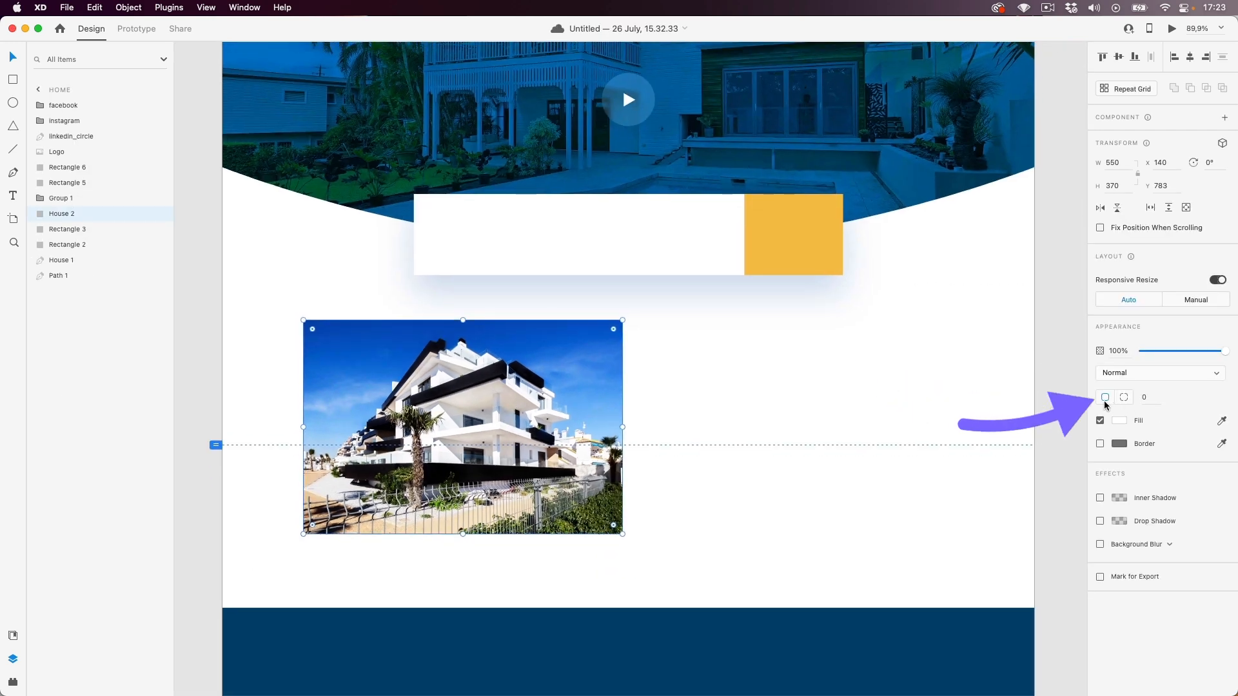
pyautogui.click(1148, 398)
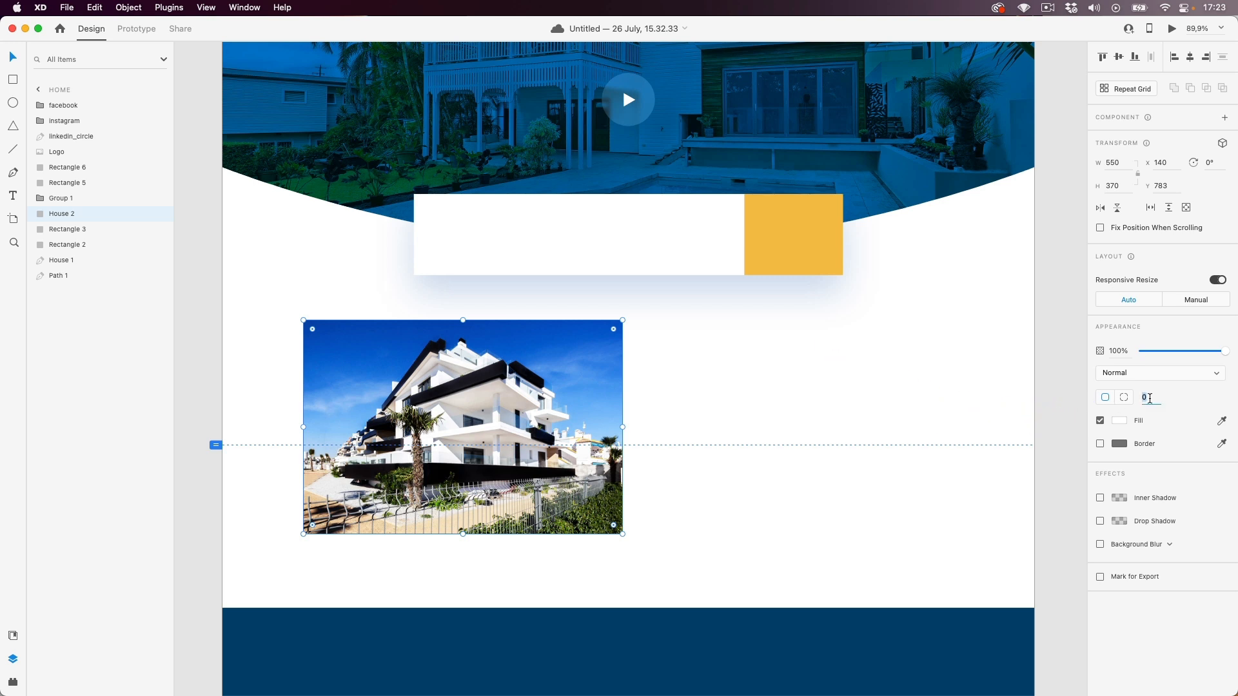
pyautogui.write('1')
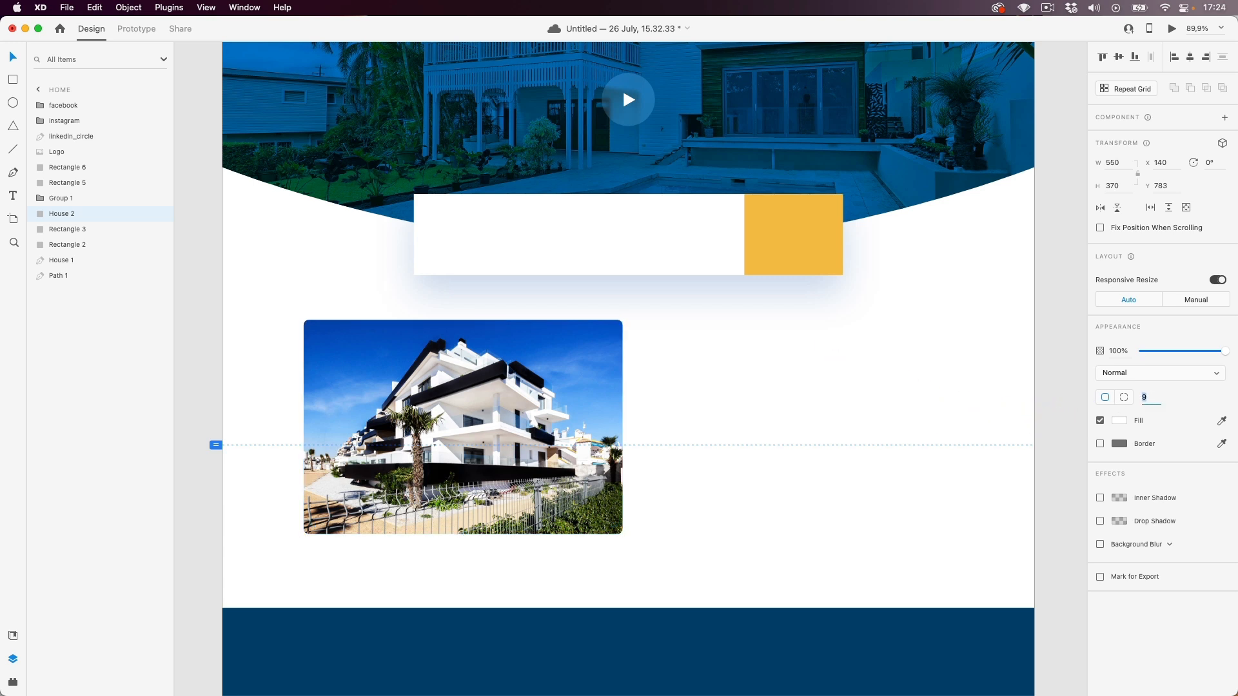
pyautogui.press('Up')
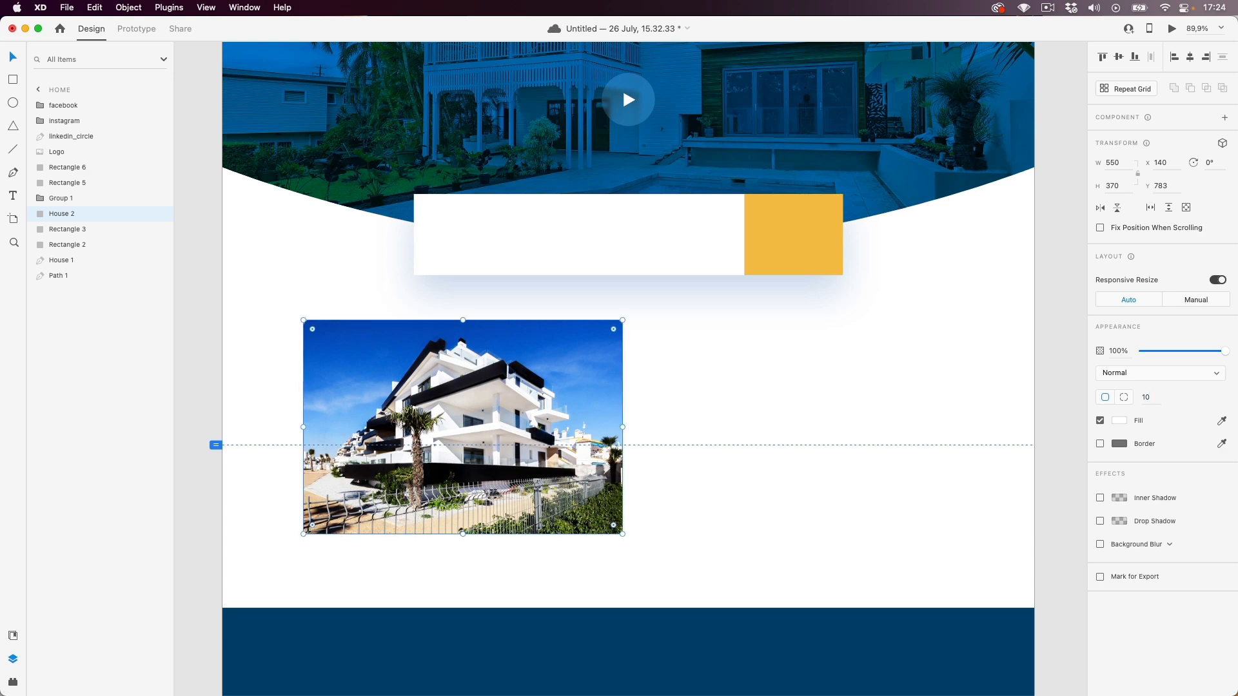
pyautogui.click(703, 393)
# - Round the corners of the white search box with a radius of 10
pyautogui.scroll(3, 511, 405)
pyautogui.scroll(-1, 510, 408)
pyautogui.hscroll(-1, 879, 425)
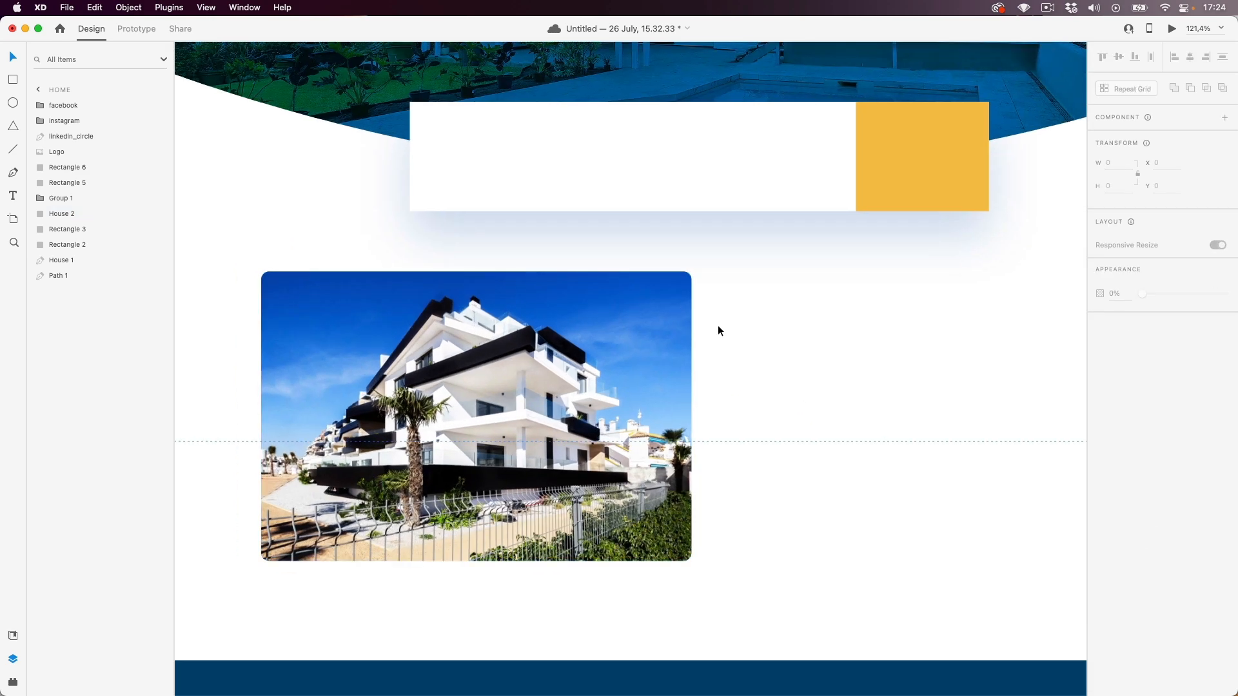
pyautogui.scroll(3, 610, 406)
pyautogui.hscroll(2, 611, 406)
pyautogui.click(592, 237)
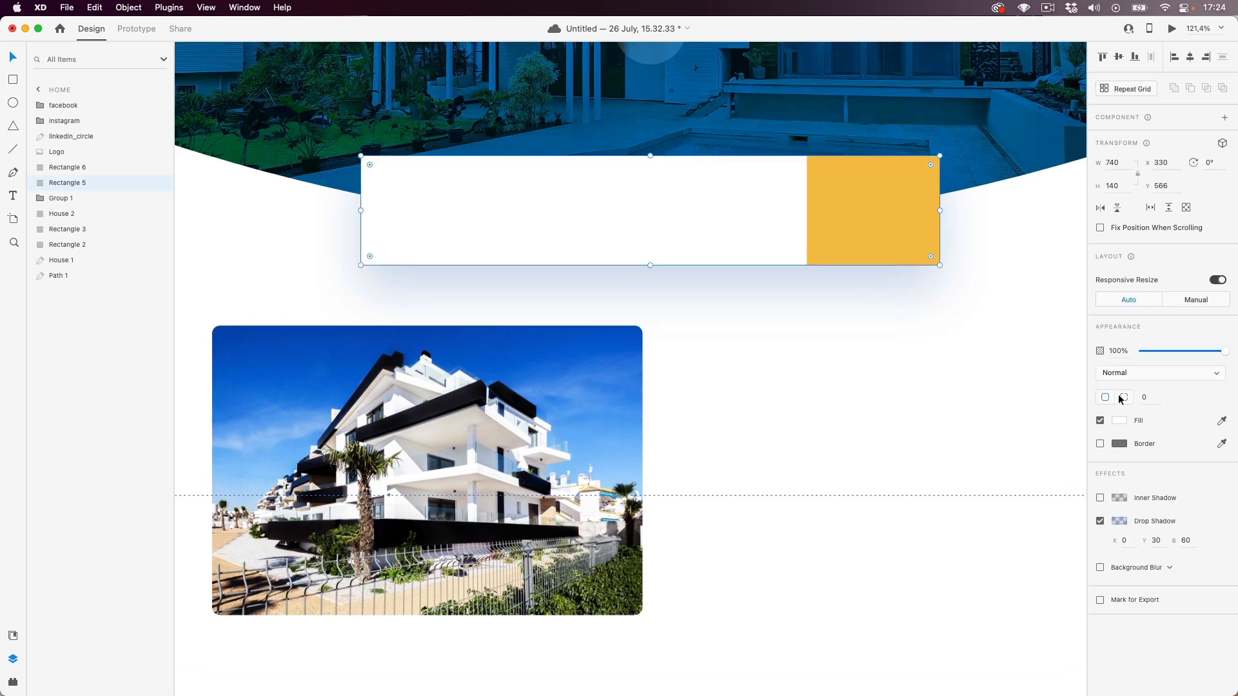
pyautogui.click(1148, 397)
pyautogui.write('10')
pyautogui.press('Return')
pyautogui.click(790, 334)
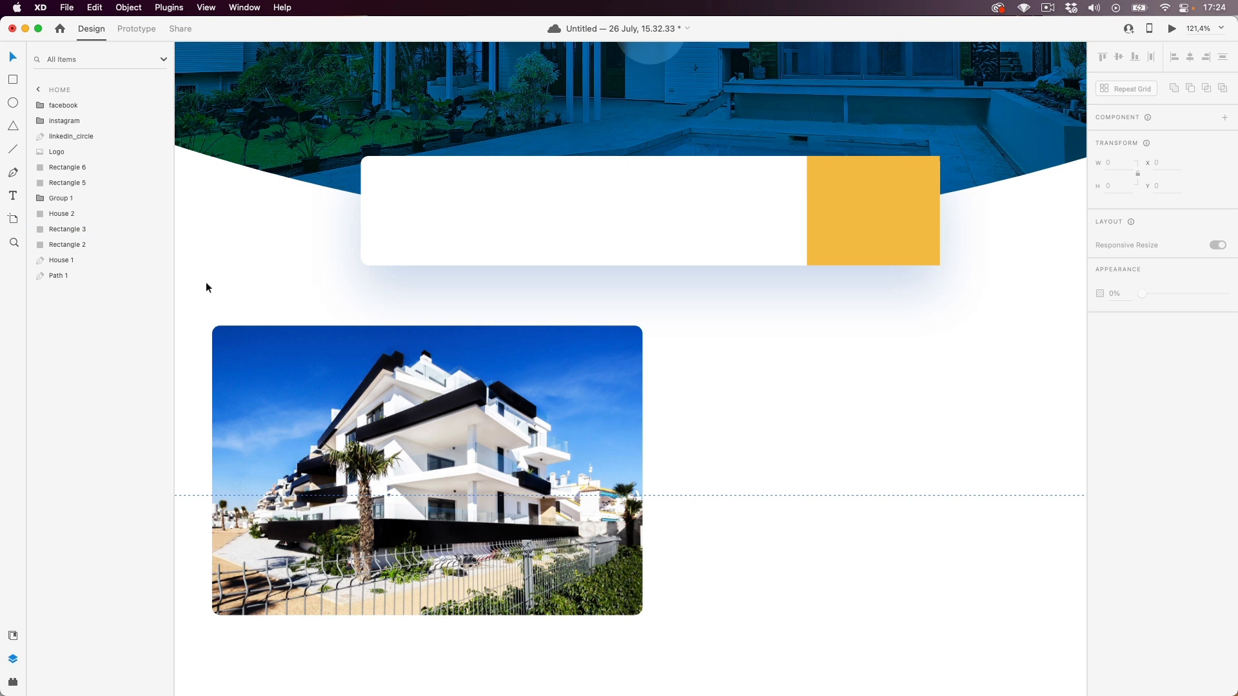
# - Slide the yellow rectangle aside to expose the white search box's rounded corners, and move it back flush with the box's end
pyautogui.click(923, 213)
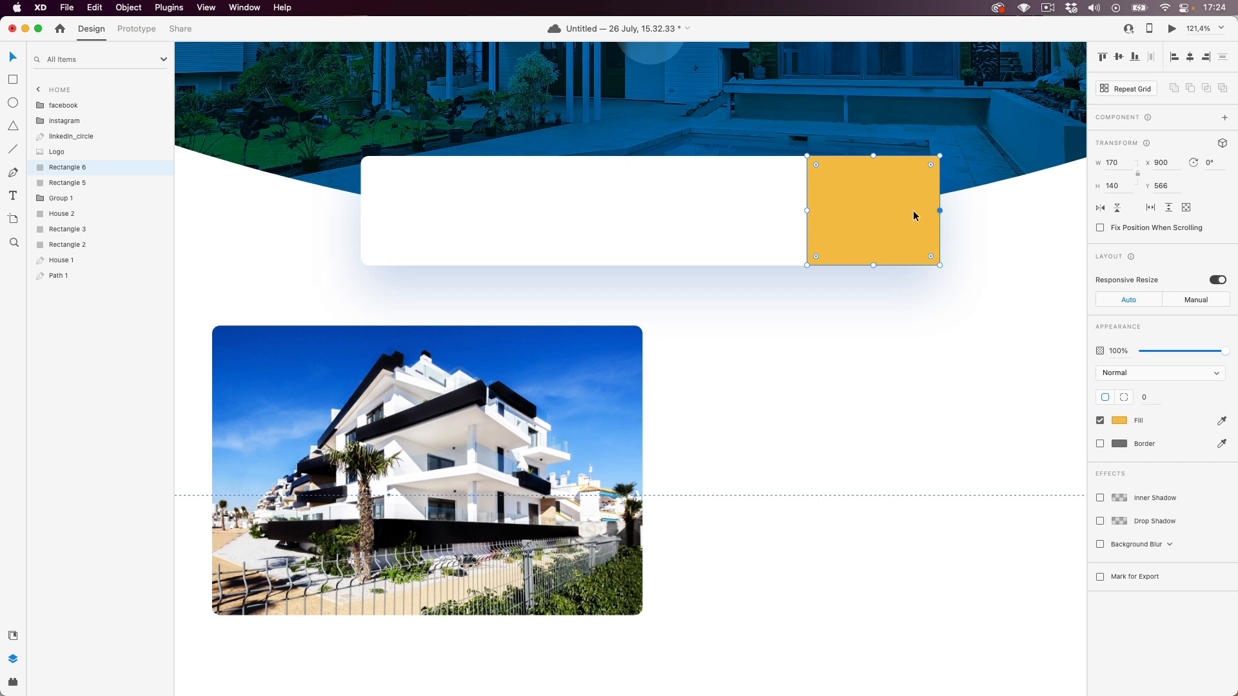
pyautogui.moveTo(891, 208); pyautogui.dragTo(877, 209)
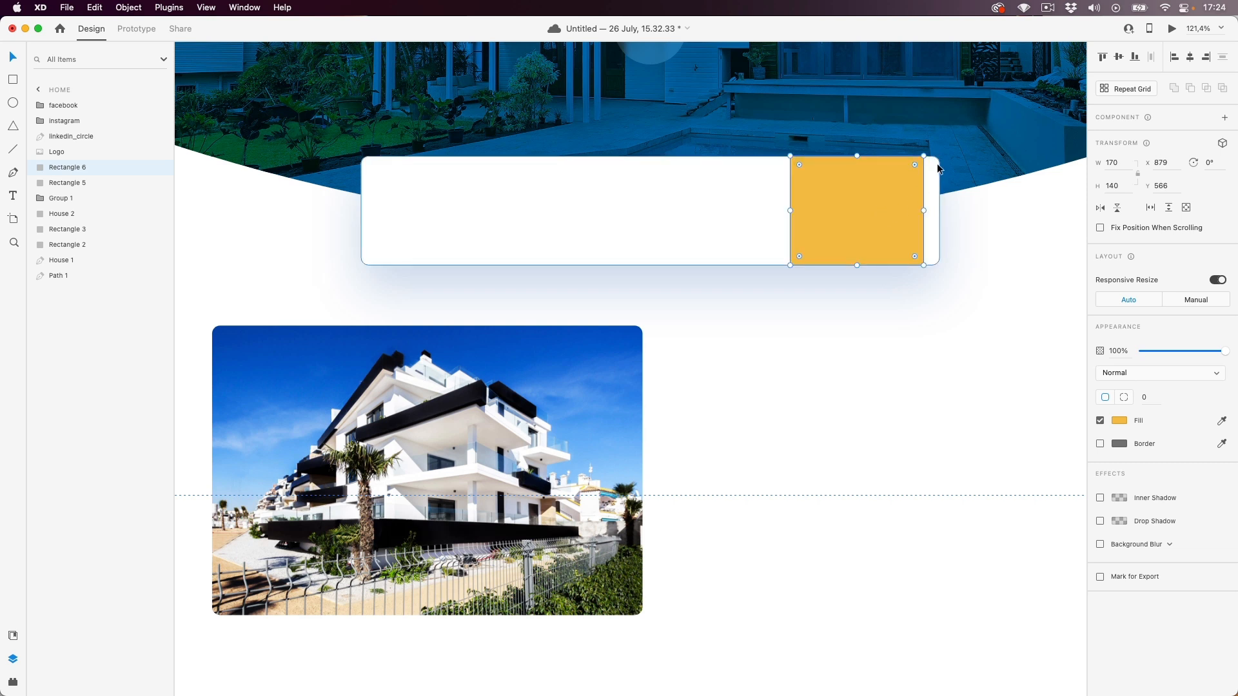
pyautogui.moveTo(898, 191); pyautogui.dragTo(911, 192)
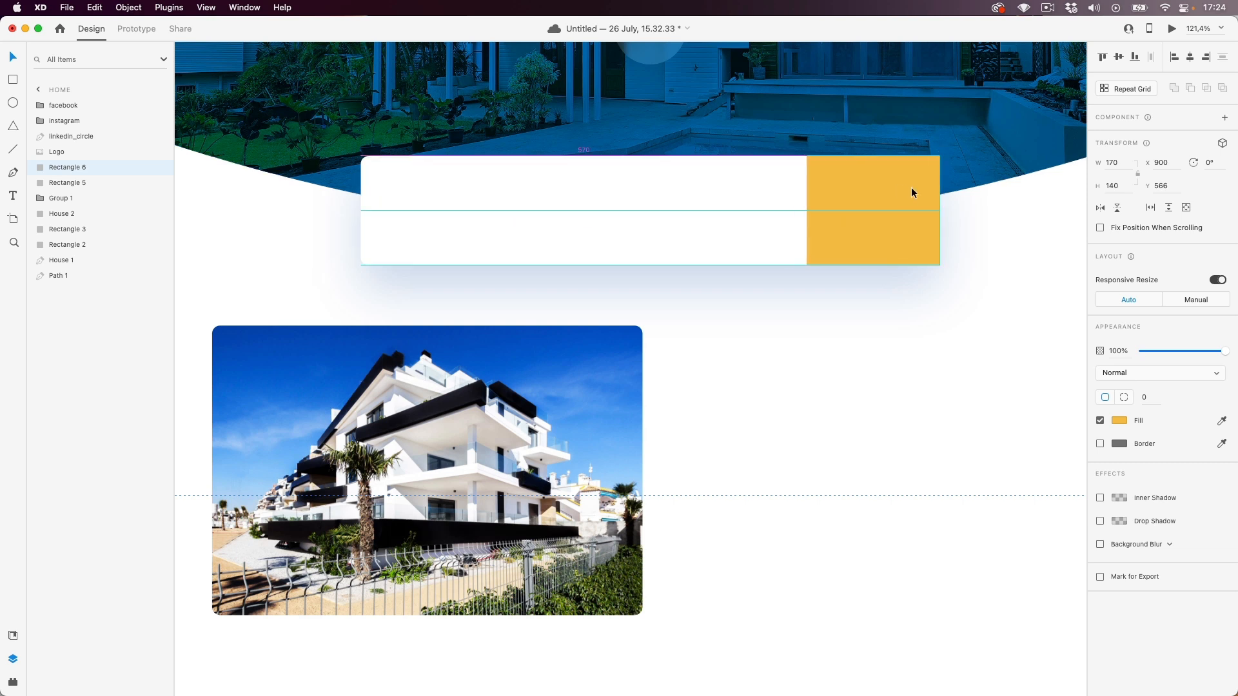
pyautogui.moveTo(881, 317); pyautogui.dragTo(791, 371)
# - Round all corners of the yellow rectangle on the search box with a radius of 10
pyautogui.scroll(-1, 799, 263)
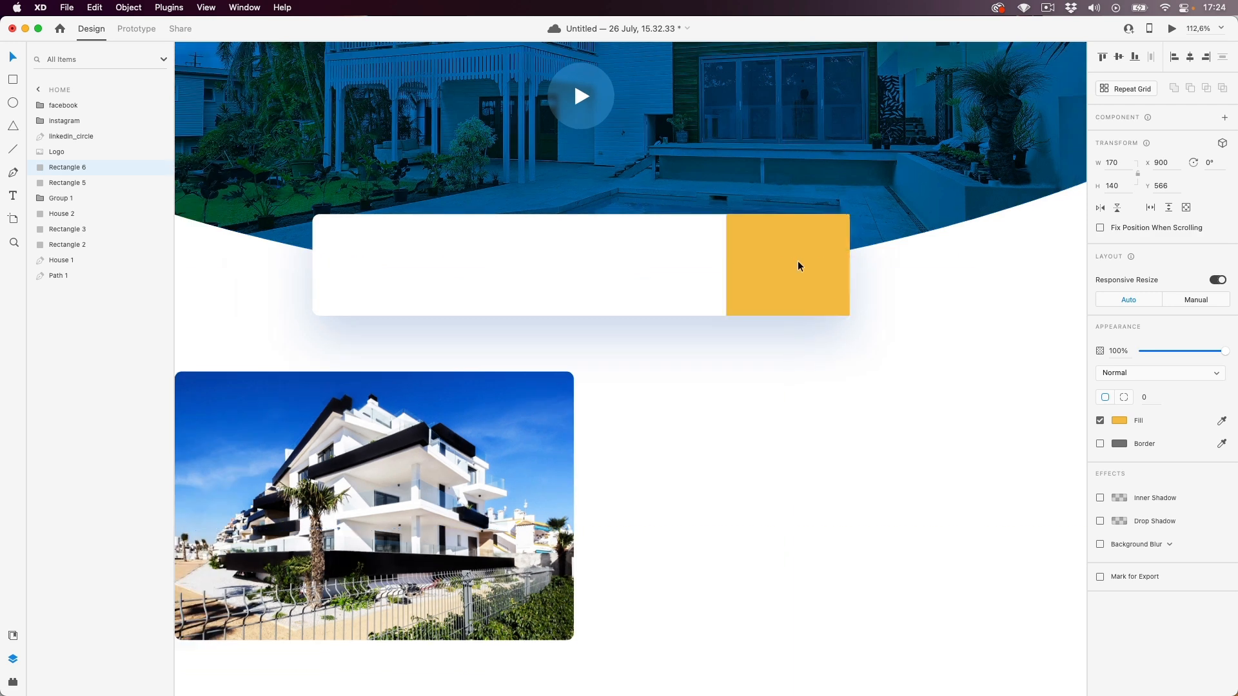
pyautogui.scroll(5, 798, 260)
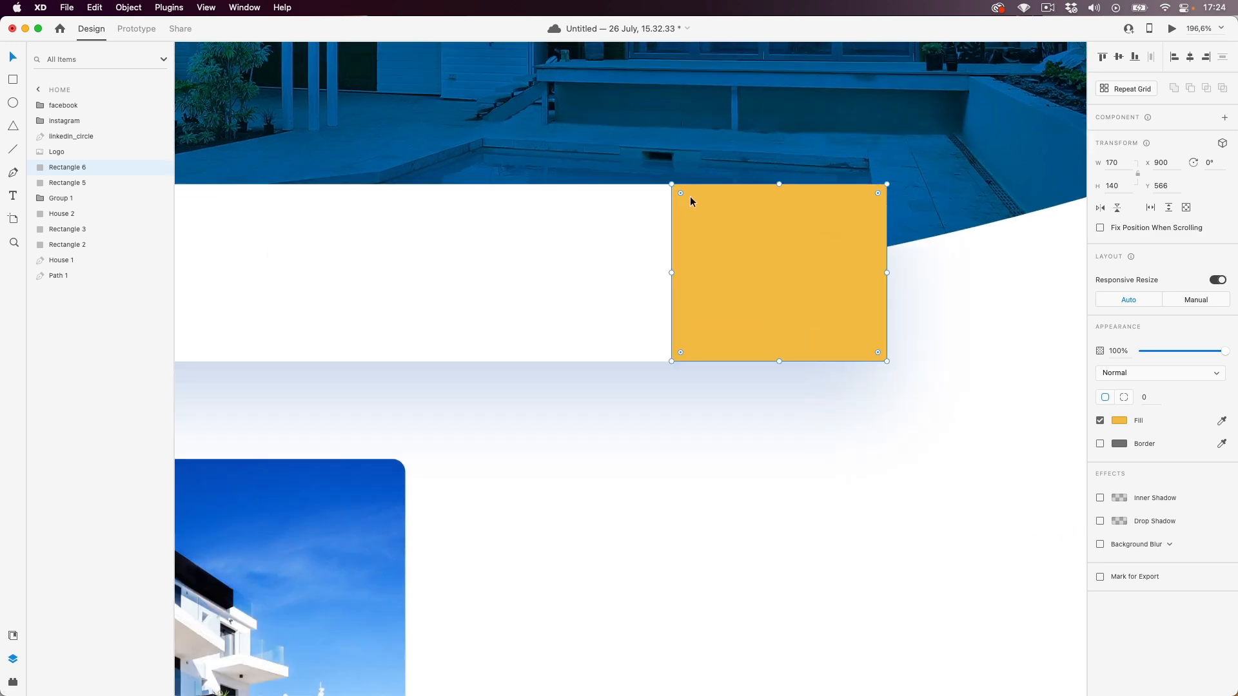
pyautogui.click(1148, 395)
pyautogui.write('10')
pyautogui.press('Return')
pyautogui.click(754, 428)
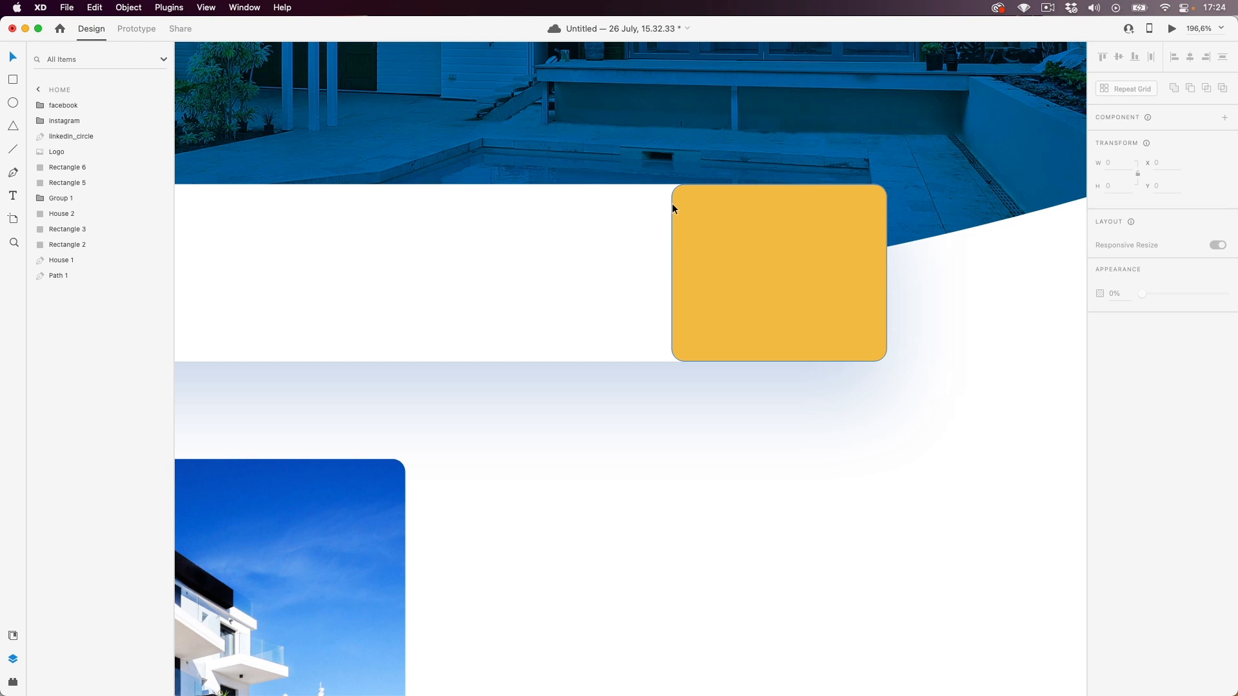
pyautogui.scroll(-2, 673, 192)
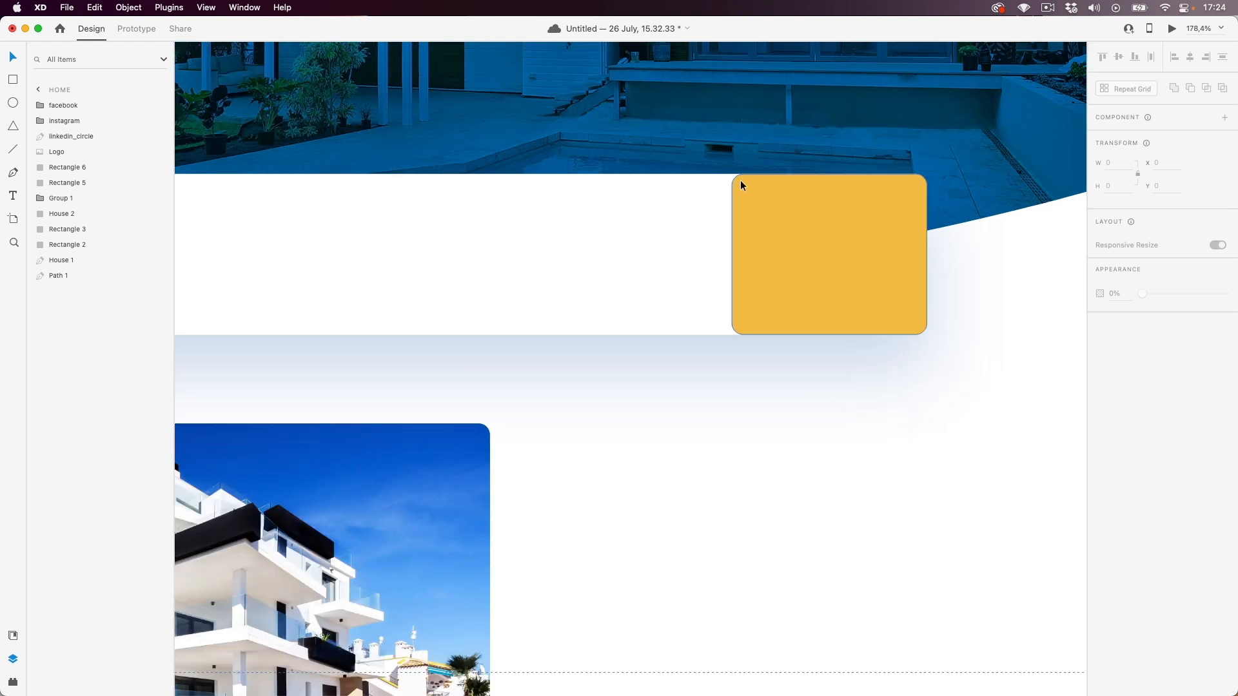
pyautogui.scroll(-2, 740, 181)
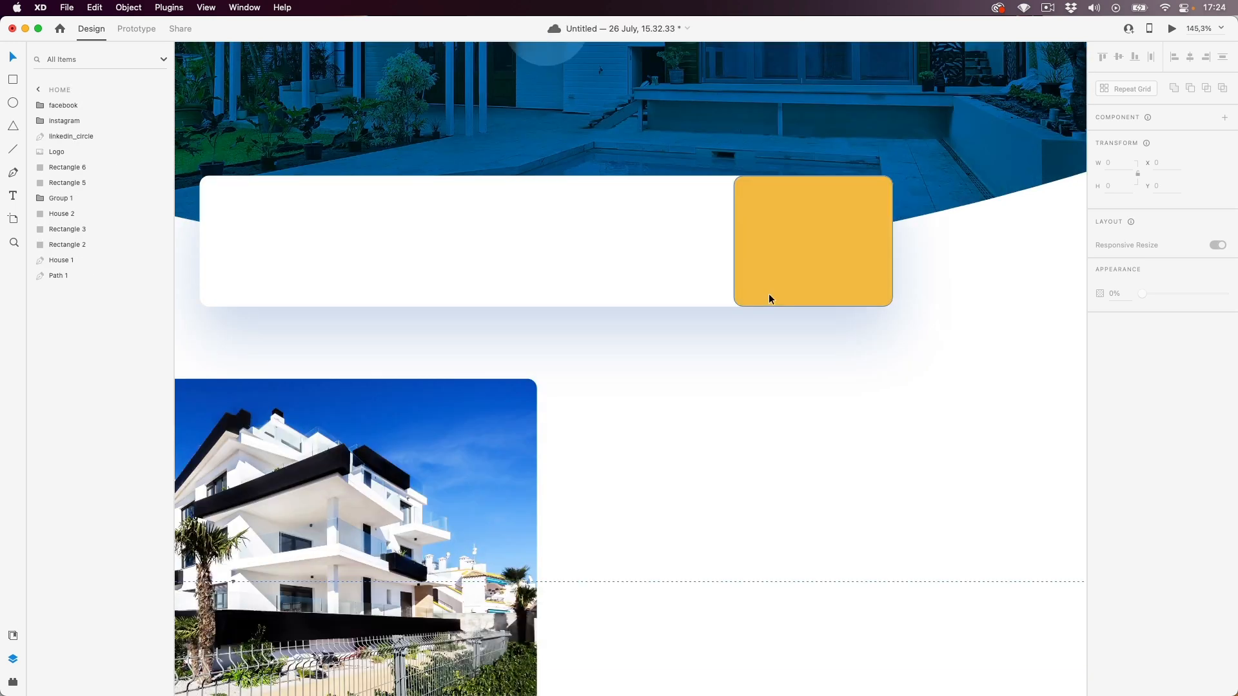
# - Set the yellow rectangle's individual corner radii to 0, 10, 10, 0 so only its outer corners are rounded
pyautogui.click(779, 261)
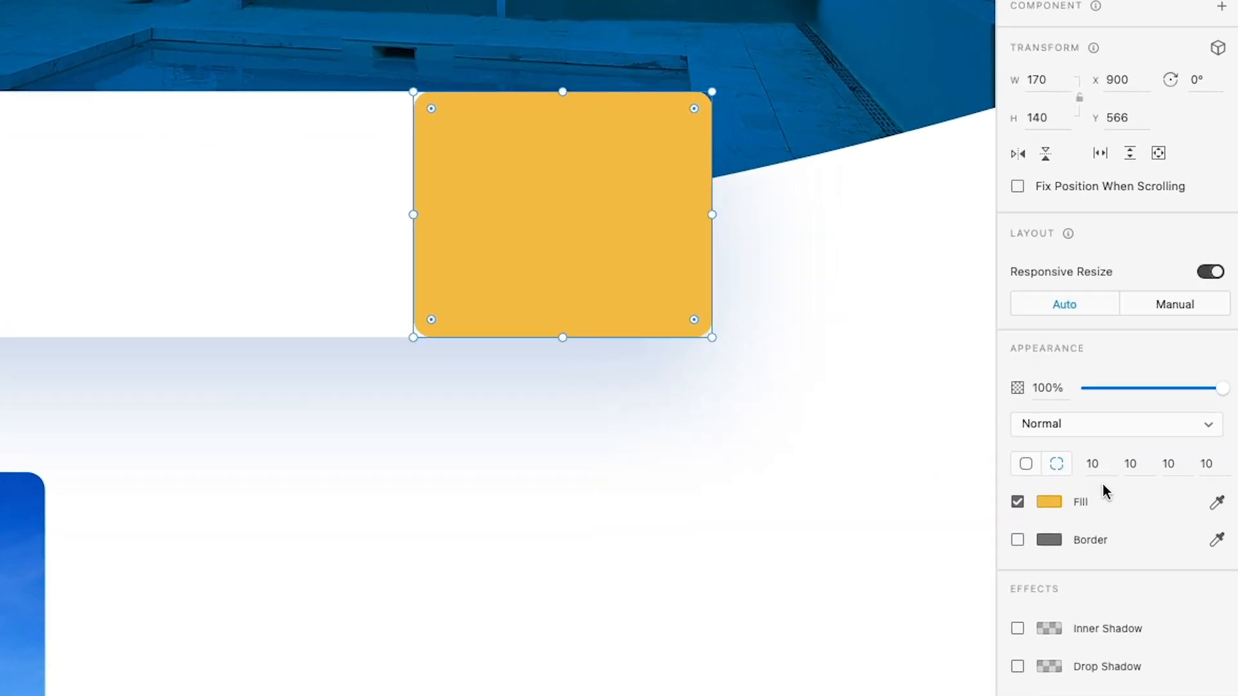
pyautogui.click(1097, 463)
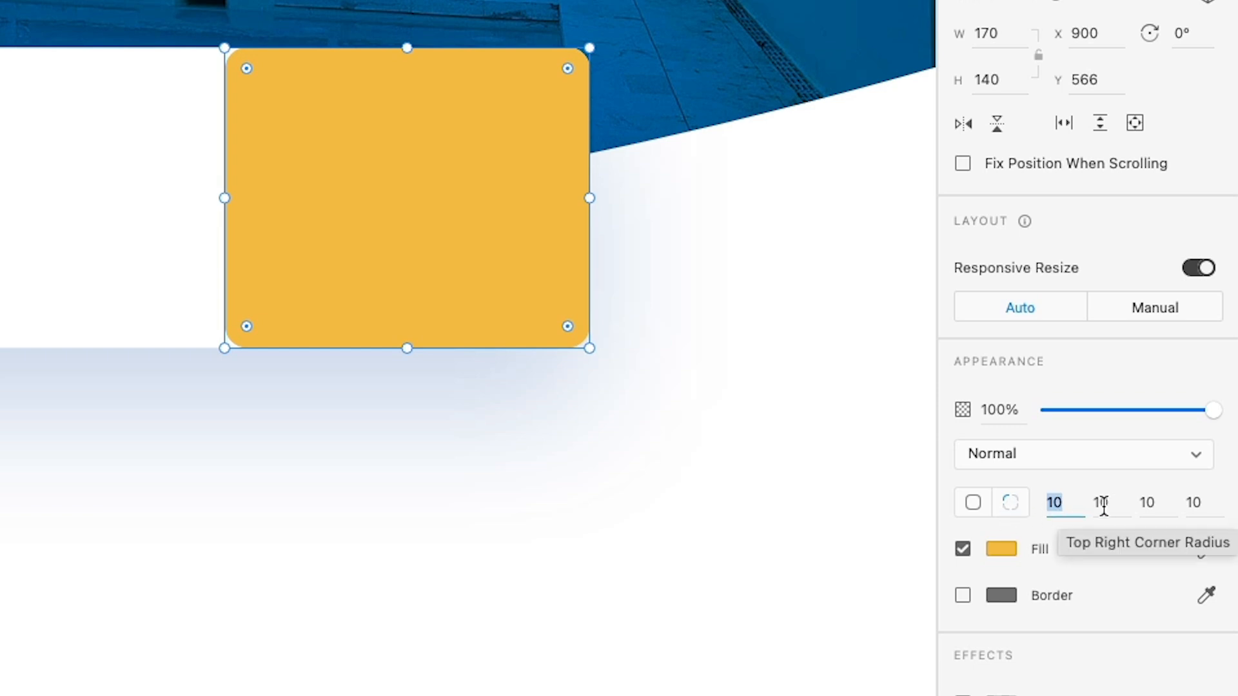
pyautogui.write('0')
pyautogui.click(261, 89)
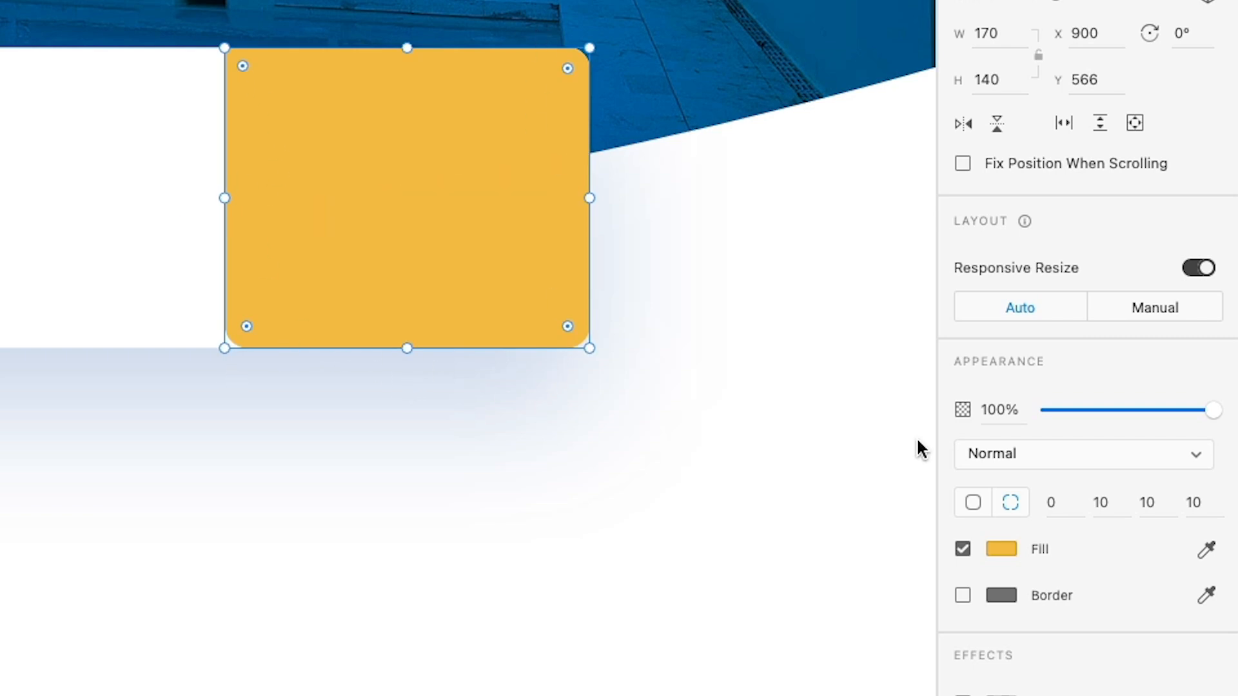
pyautogui.click(1102, 504)
pyautogui.click(1147, 502)
pyautogui.click(1194, 503)
pyautogui.write('0')
pyautogui.press('Return')
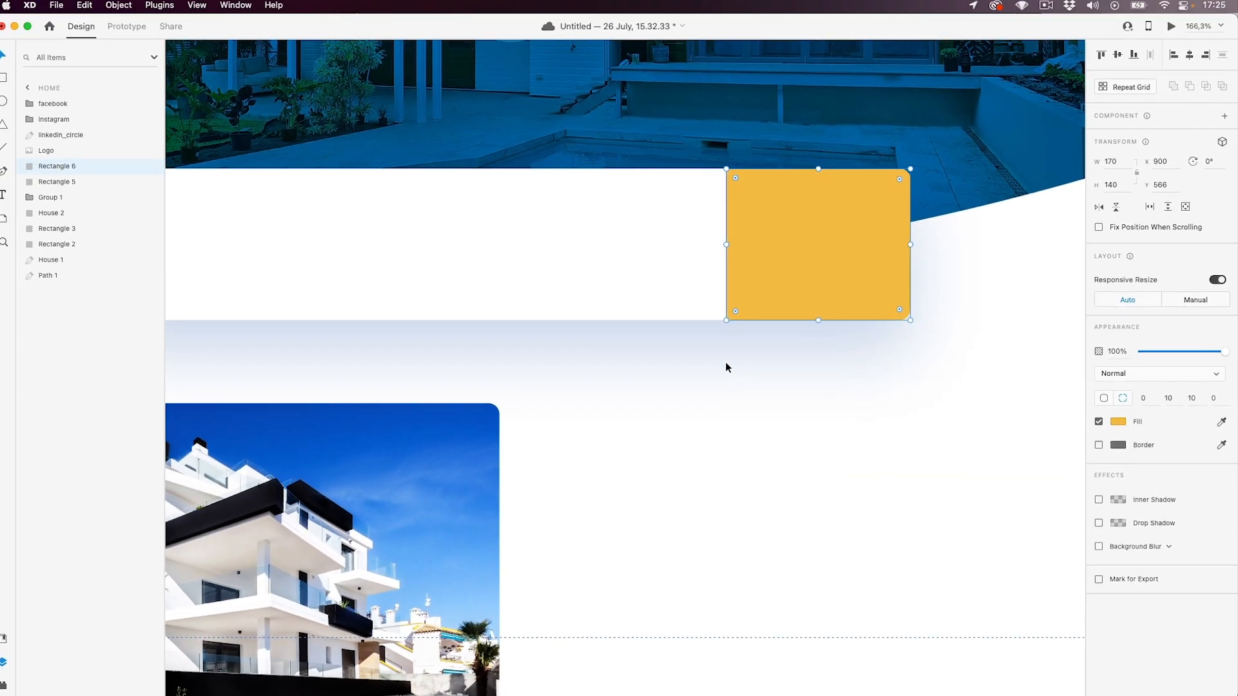
pyautogui.click(483, 395)
pyautogui.scroll(-4, 365, 335)
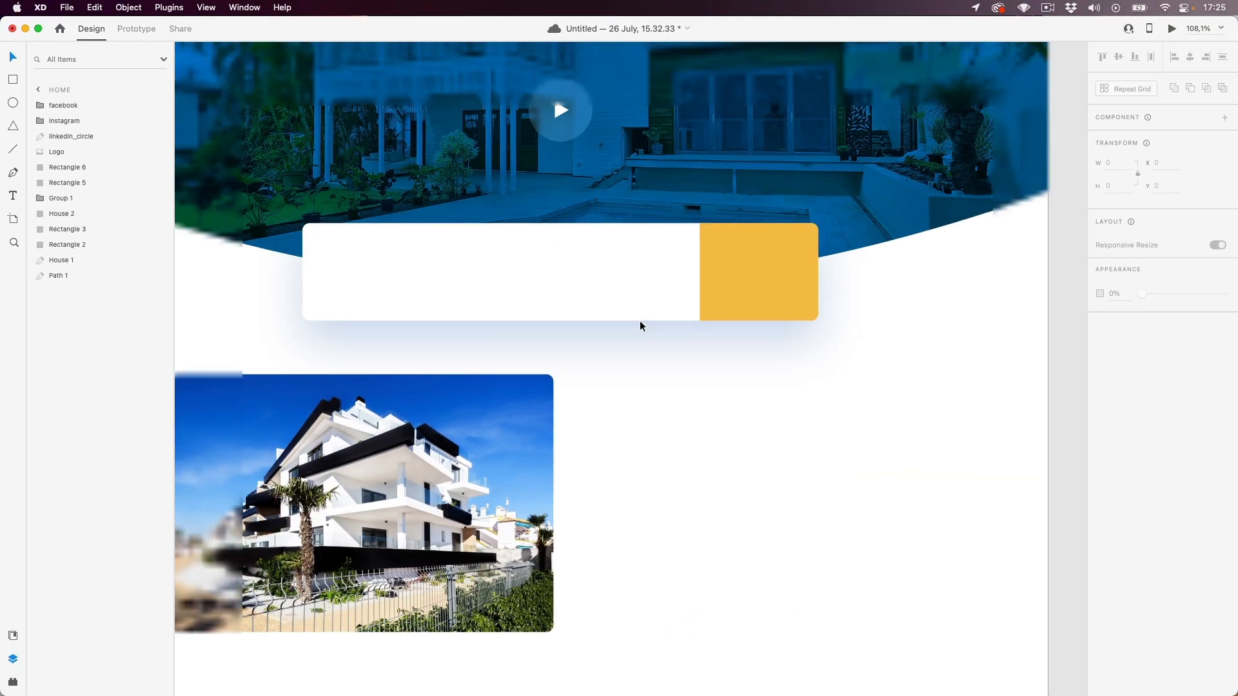
pyautogui.moveTo(336, 358); pyautogui.dragTo(405, 368)
pyautogui.scroll(-2, 393, 371)
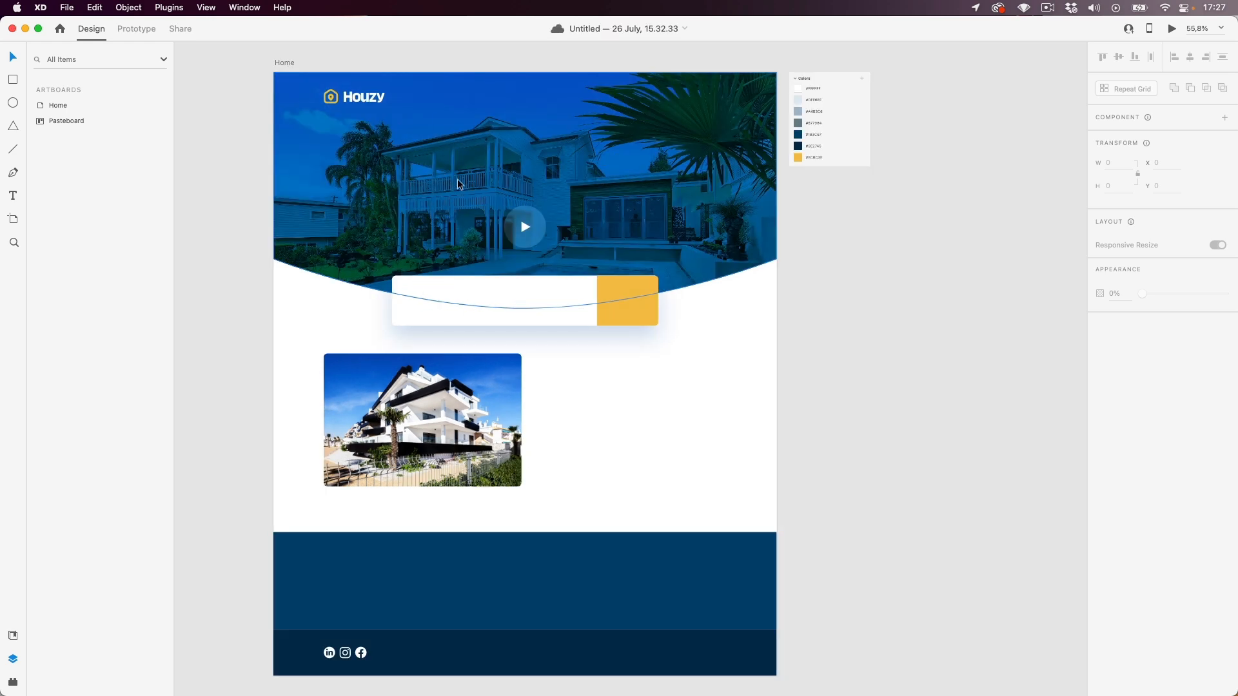
# - Move the masked hero house photo down and across the page, and undo the move
pyautogui.click(354, 155)
pyautogui.moveTo(419, 195); pyautogui.dragTo(485, 243)
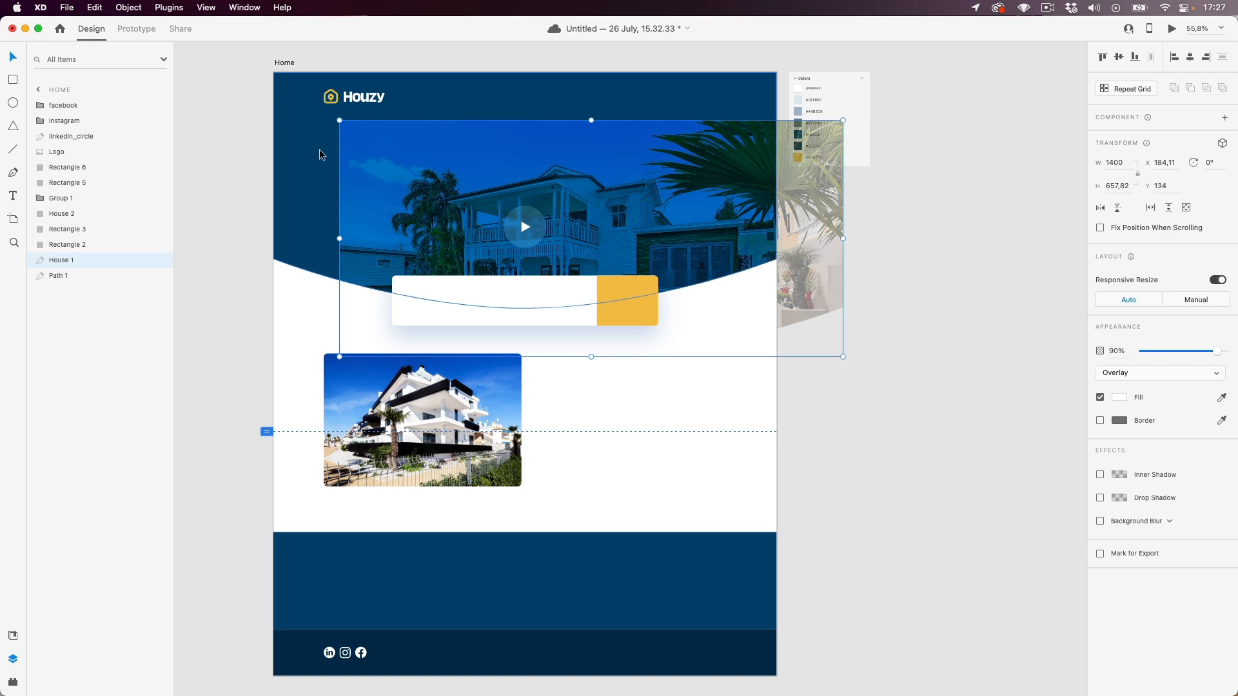
pyautogui.press('super+z')
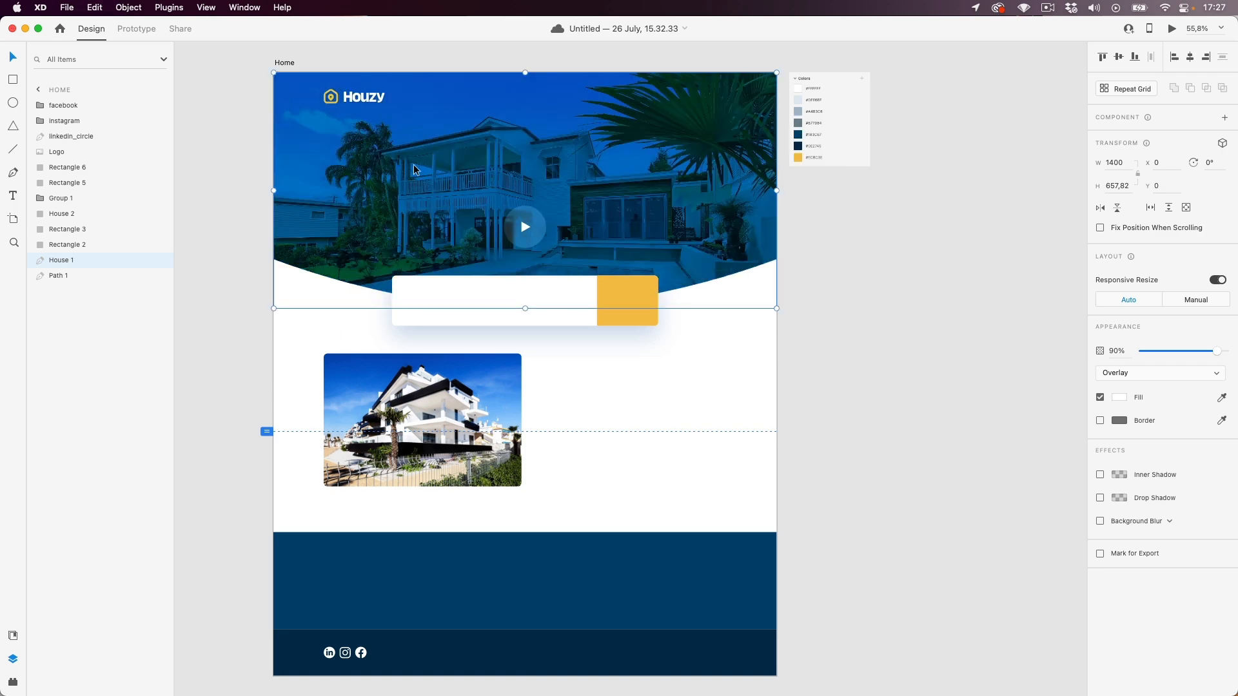
# - Enlarge and reposition the hero house photo inside its curved mask so it extends beyond the artboard's edges
pyautogui.doubleClick(414, 169)
pyautogui.scroll(-2, 507, 275)
pyautogui.scroll(2, 443, 270)
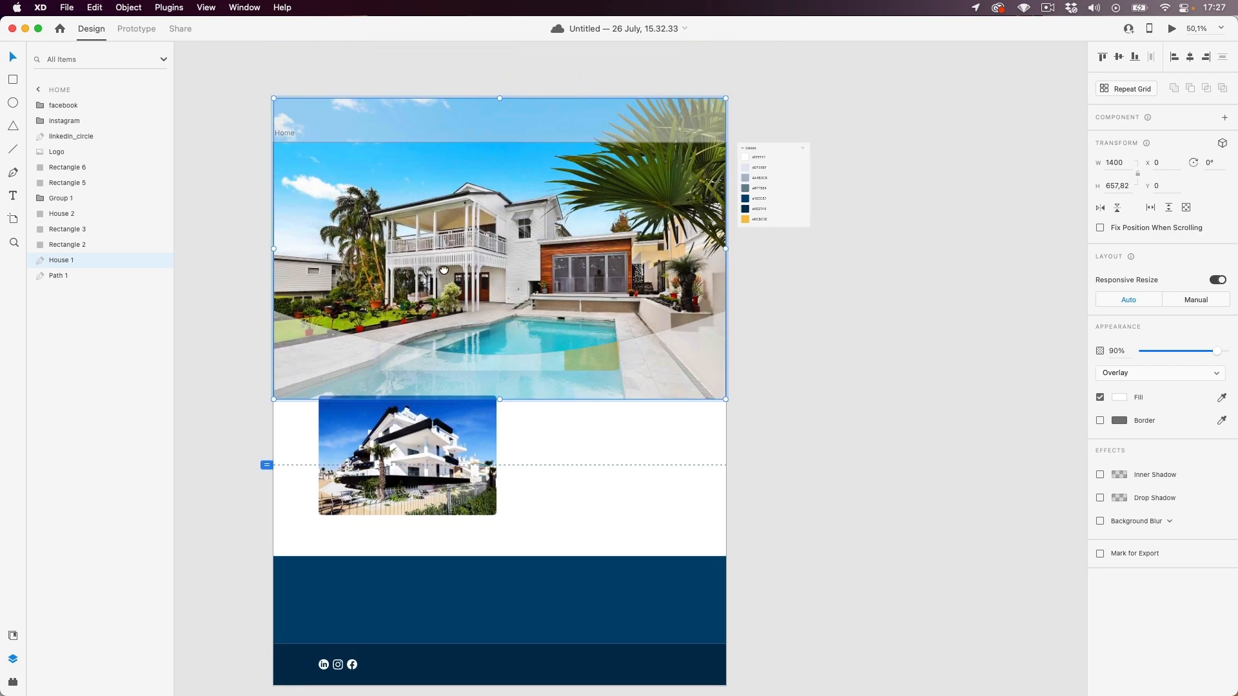
pyautogui.moveTo(275, 395); pyautogui.dragTo(191, 489)
pyautogui.moveTo(456, 277); pyautogui.dragTo(463, 235)
pyautogui.moveTo(734, 415); pyautogui.dragTo(761, 432)
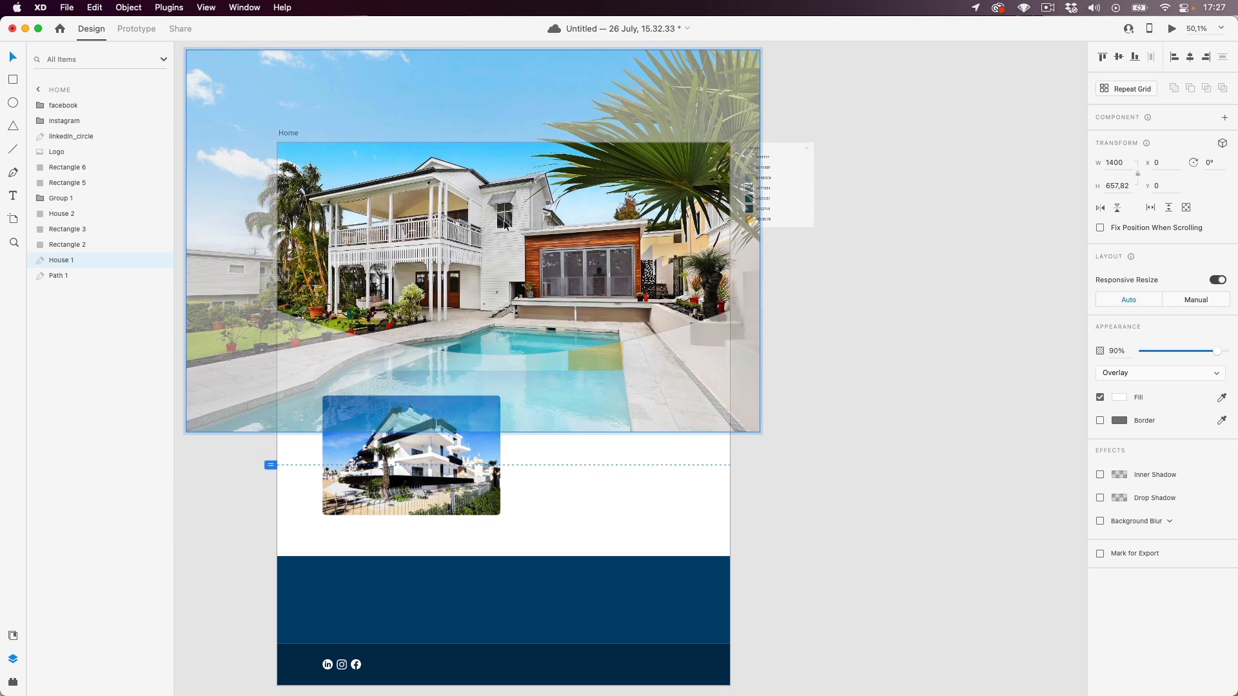
pyautogui.click(922, 337)
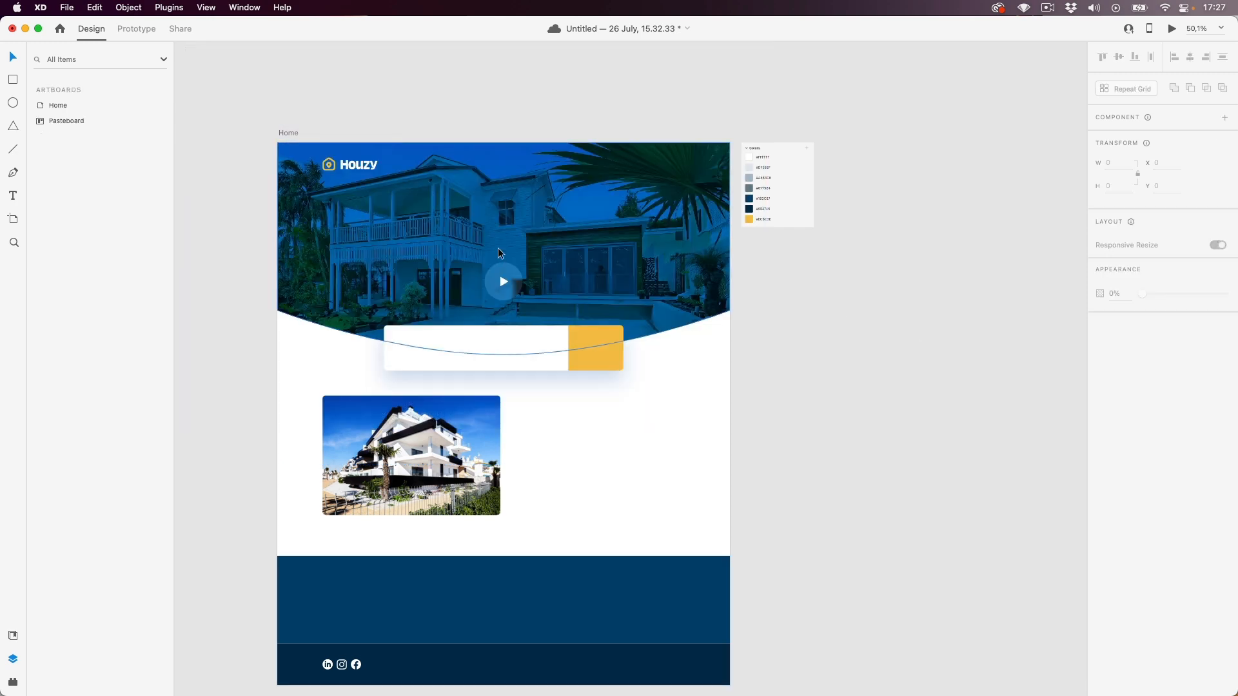
pyautogui.scroll(2, 467, 256)
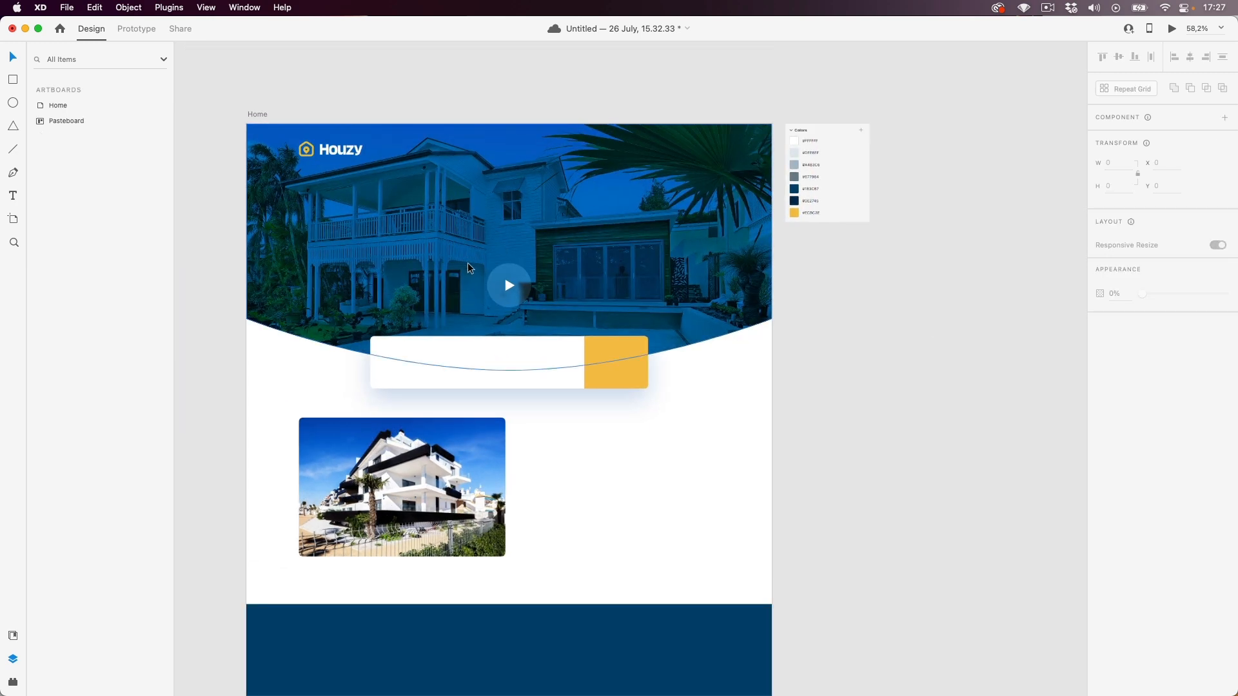
pyautogui.scroll(-1, 467, 256)
pyautogui.scroll(1, 427, 213)
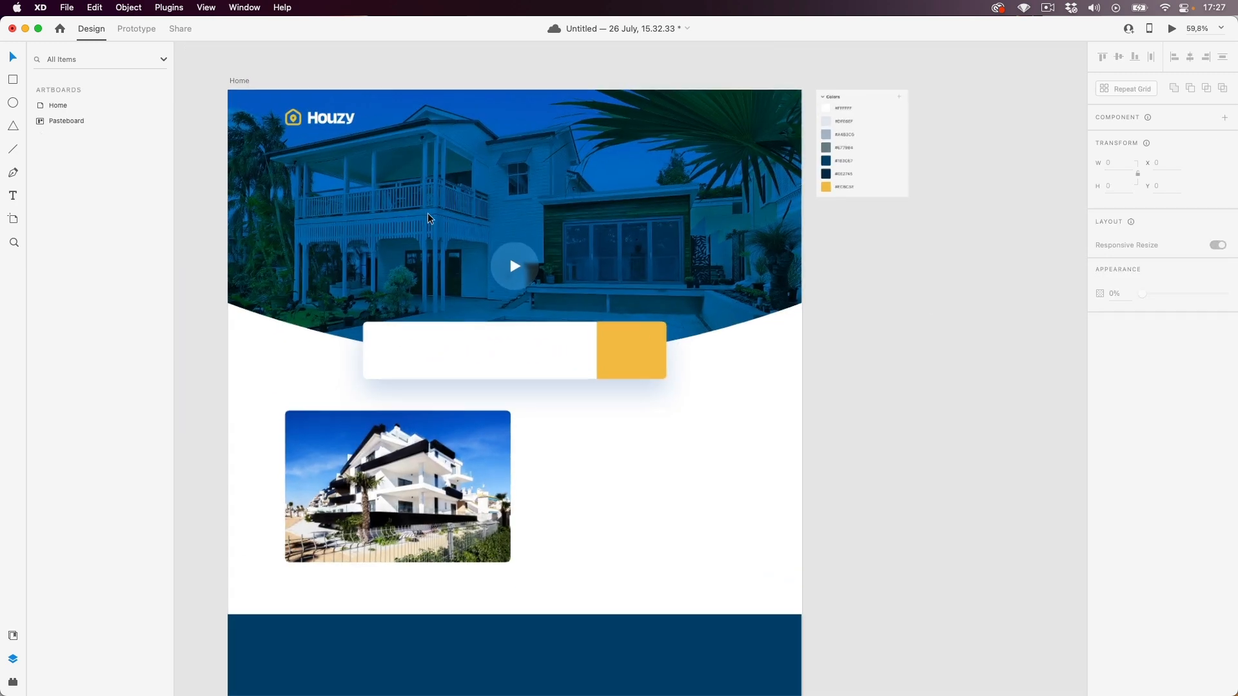
pyautogui.scroll(-1, 427, 213)
pyautogui.moveTo(268, 498); pyautogui.dragTo(685, 314)
pyautogui.click(693, 324)
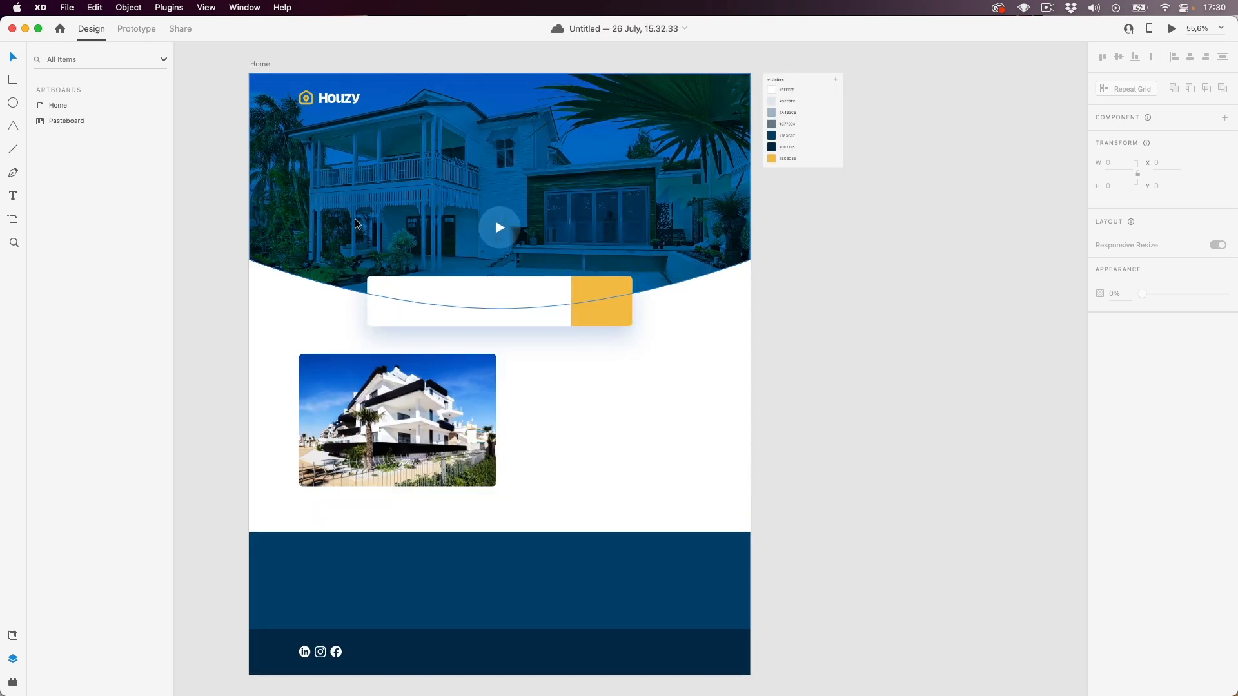
# - Switch to Finder, open the Eurostar folder inside the project's Fonts folder to view its font file, and return to the XD document
pyautogui.press('super+Tab')
pyautogui.press('super+Tab')
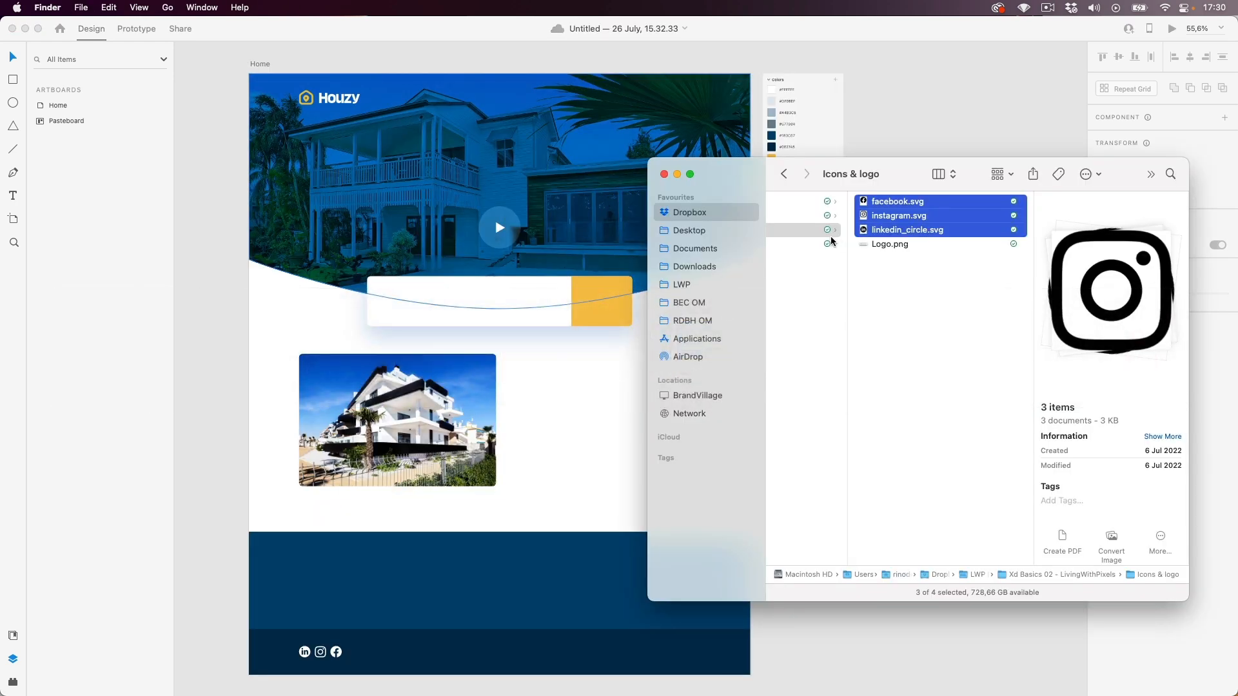
pyautogui.click(834, 244)
pyautogui.click(803, 216)
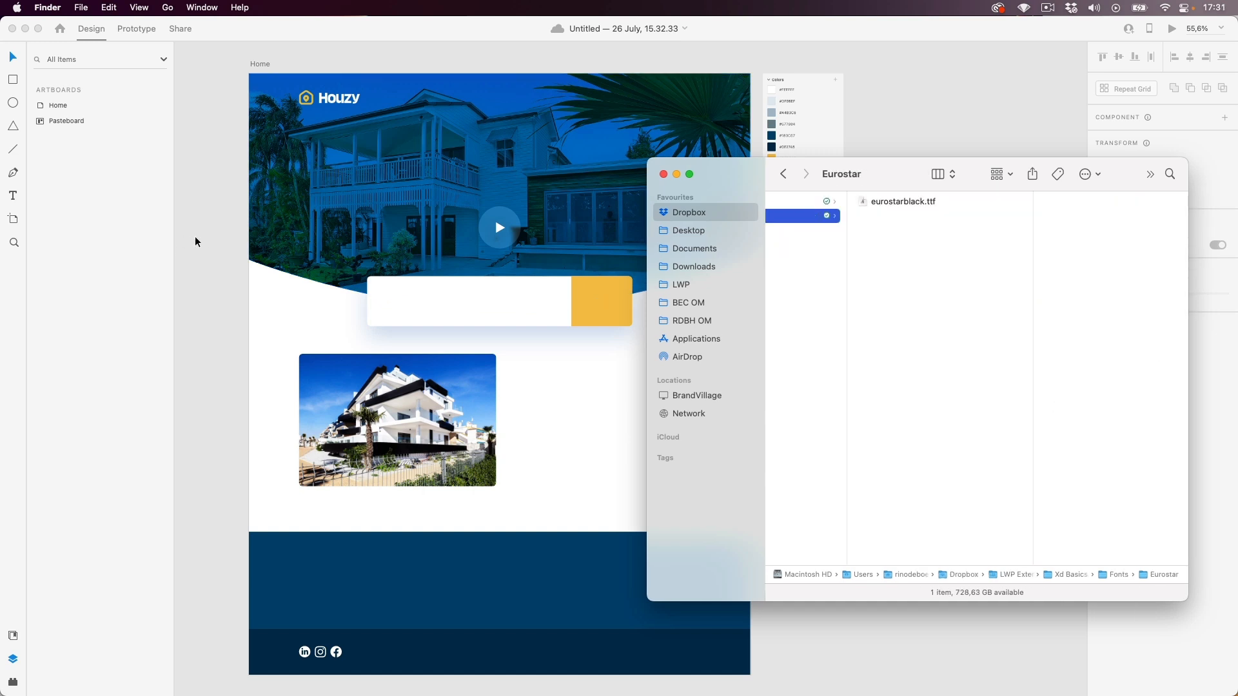
pyautogui.click(207, 242)
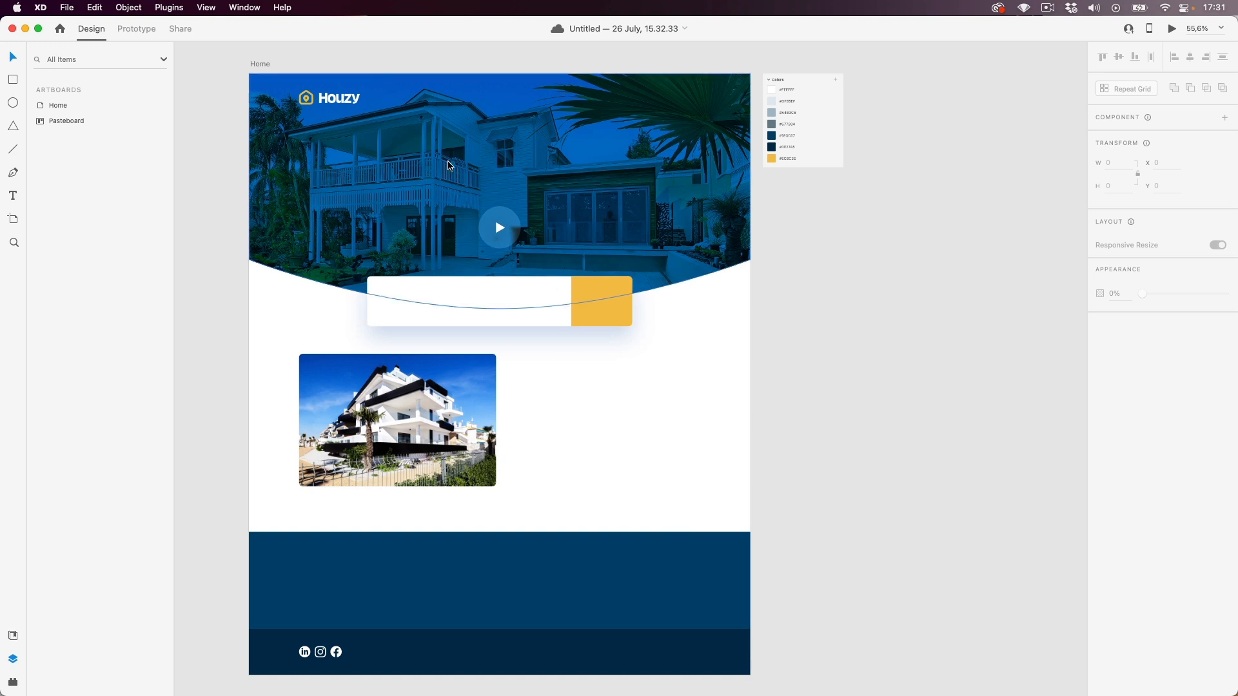
# - Add the heading text "Your New House" over the hero house photo
pyautogui.click(13, 196)
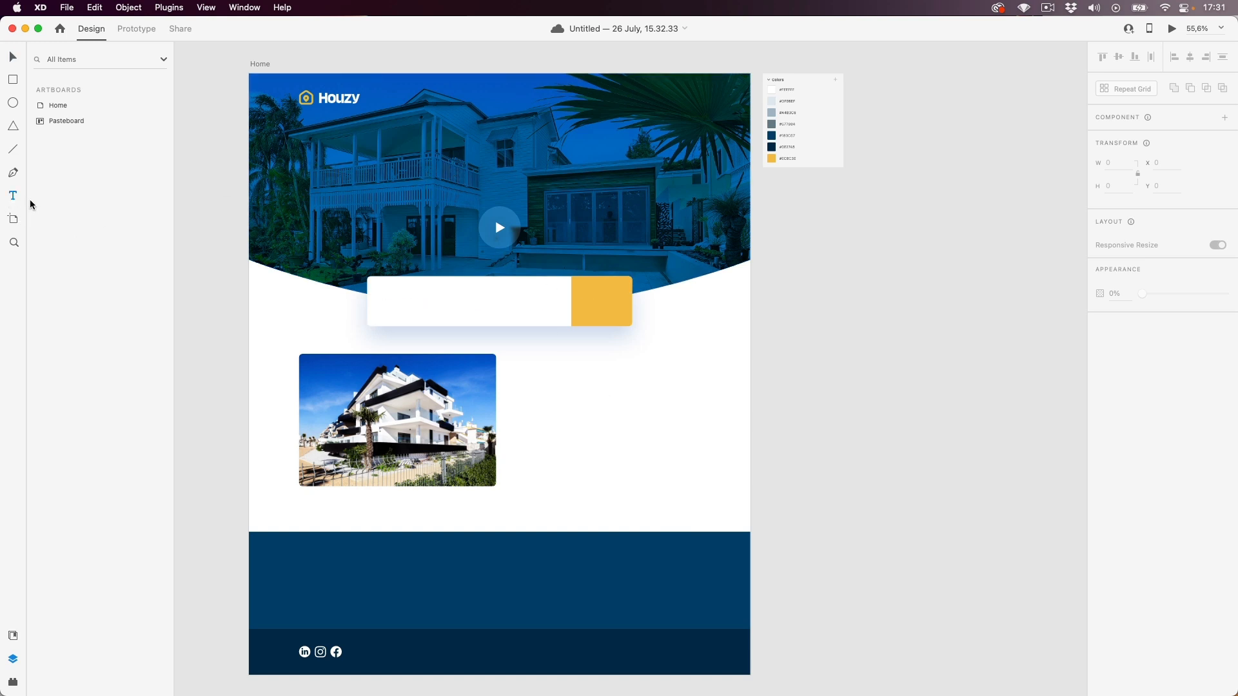
pyautogui.click(432, 166)
pyautogui.click(437, 174)
pyautogui.write('Your New House')
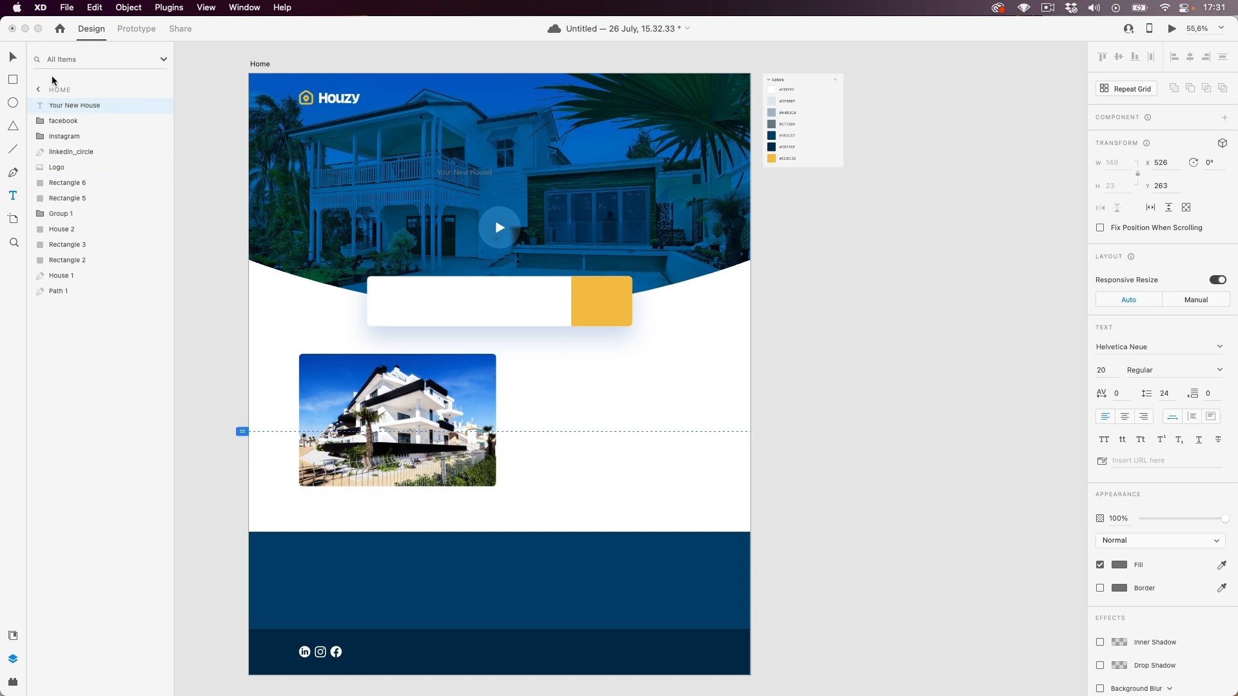
pyautogui.click(13, 59)
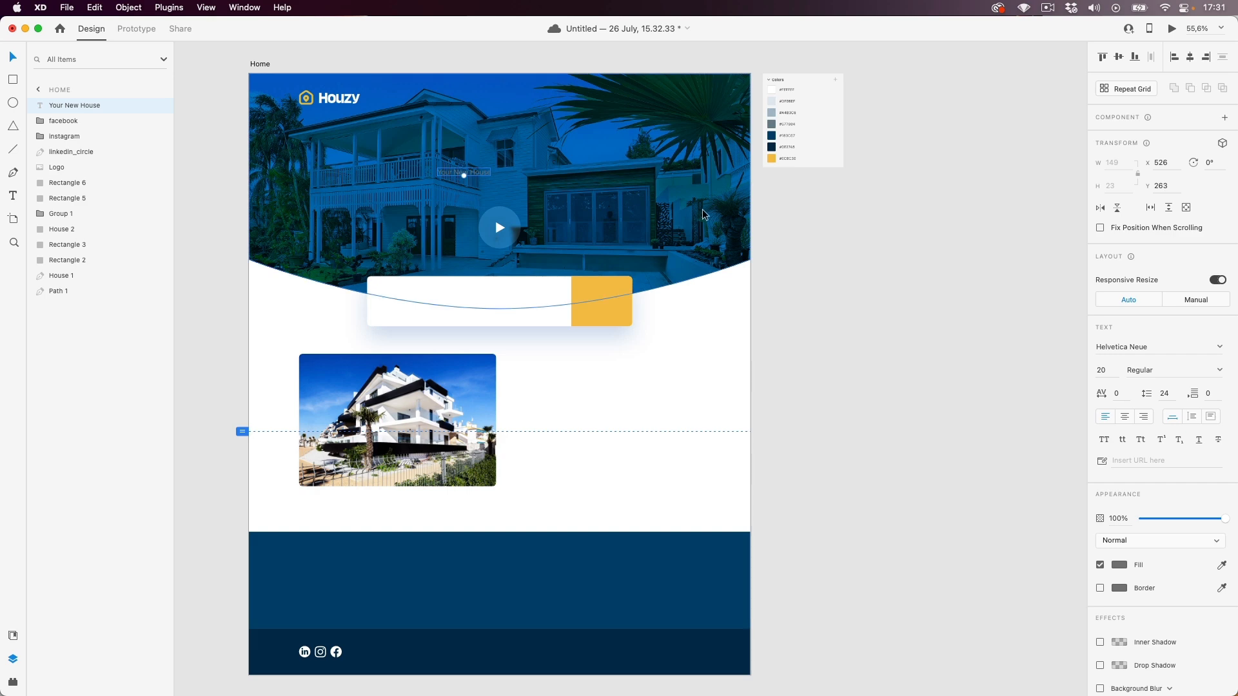
# - Enlarge the "Your New House" heading to font size 130 across the hero photo and fill it white #FFFFFF
pyautogui.moveTo(464, 173); pyautogui.dragTo(464, 176)
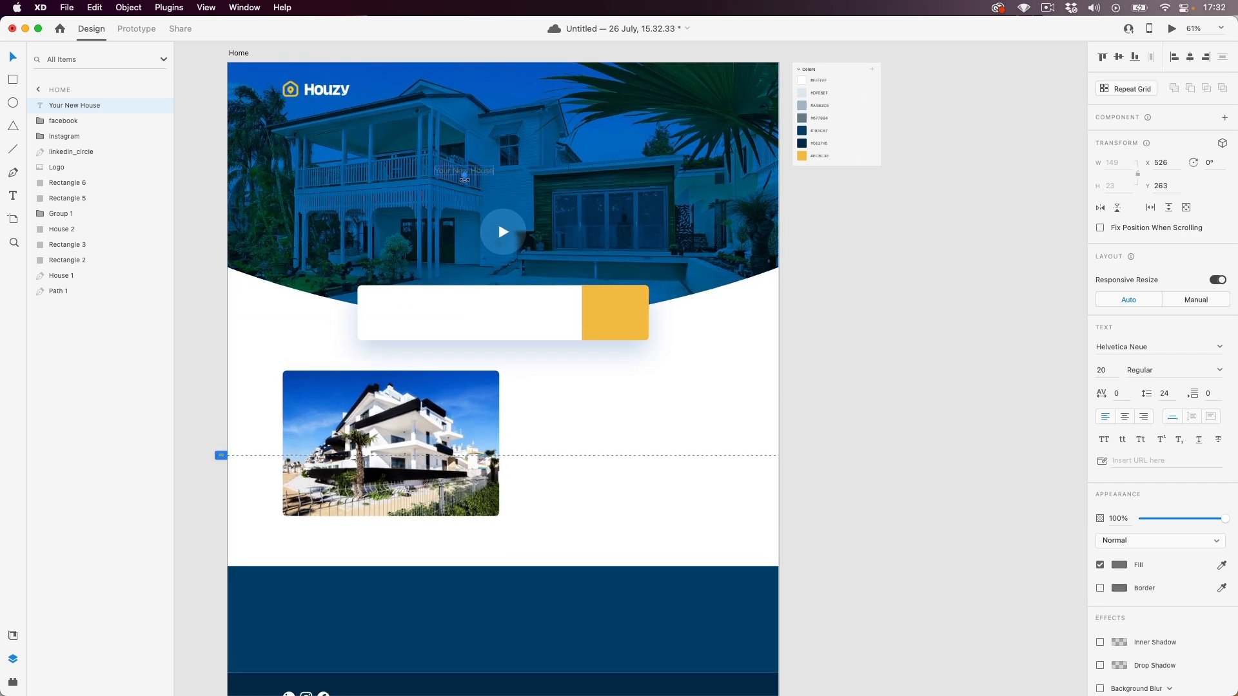
pyautogui.scroll(5, 464, 174)
pyautogui.moveTo(462, 173); pyautogui.dragTo(487, 196)
pyautogui.scroll(-5, 469, 211)
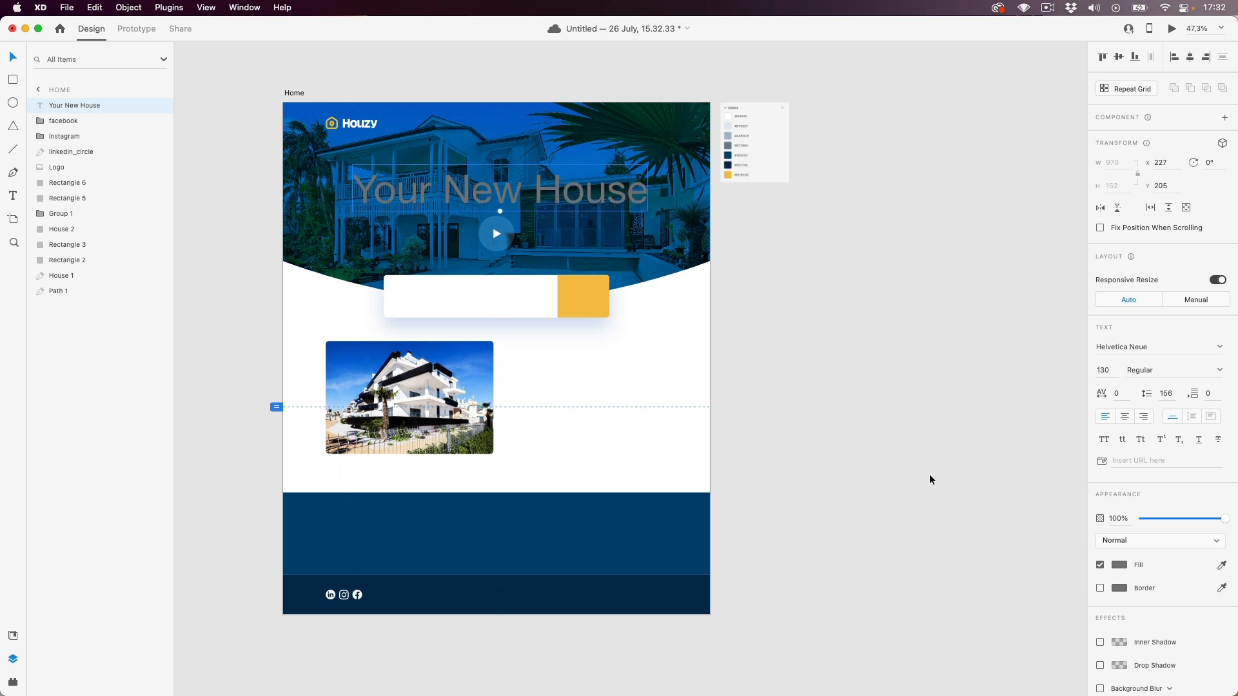
pyautogui.click(1121, 565)
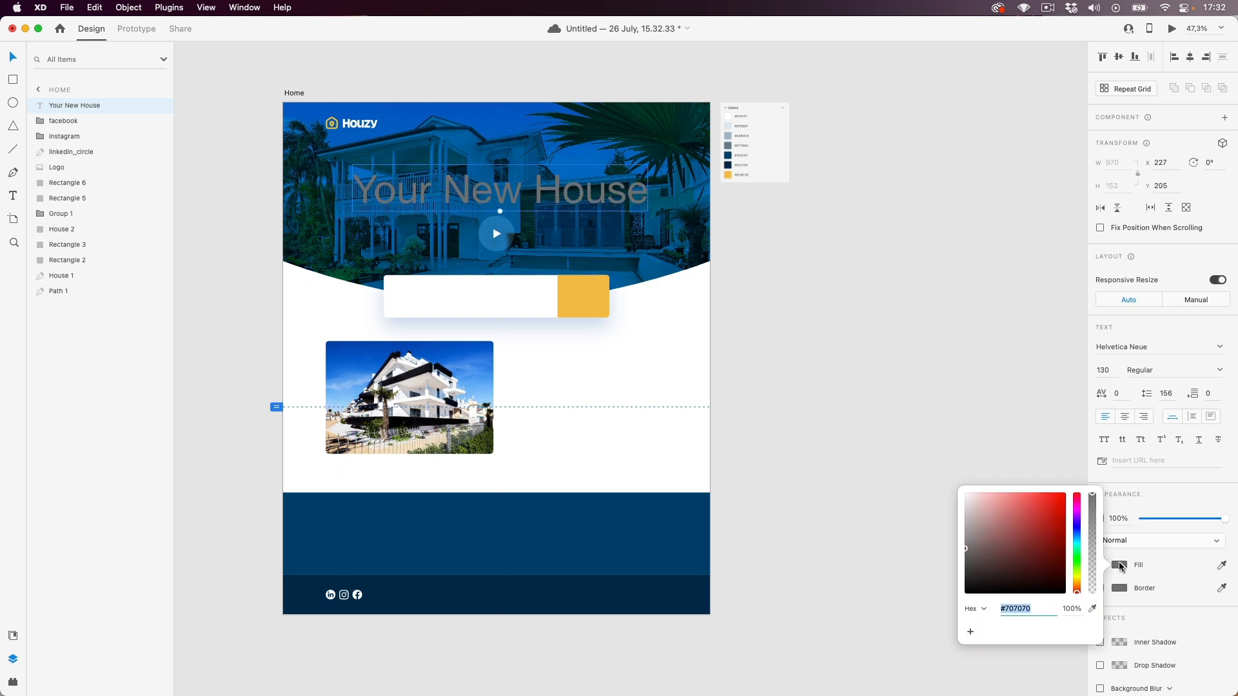
pyautogui.moveTo(1046, 540); pyautogui.dragTo(952, 480)
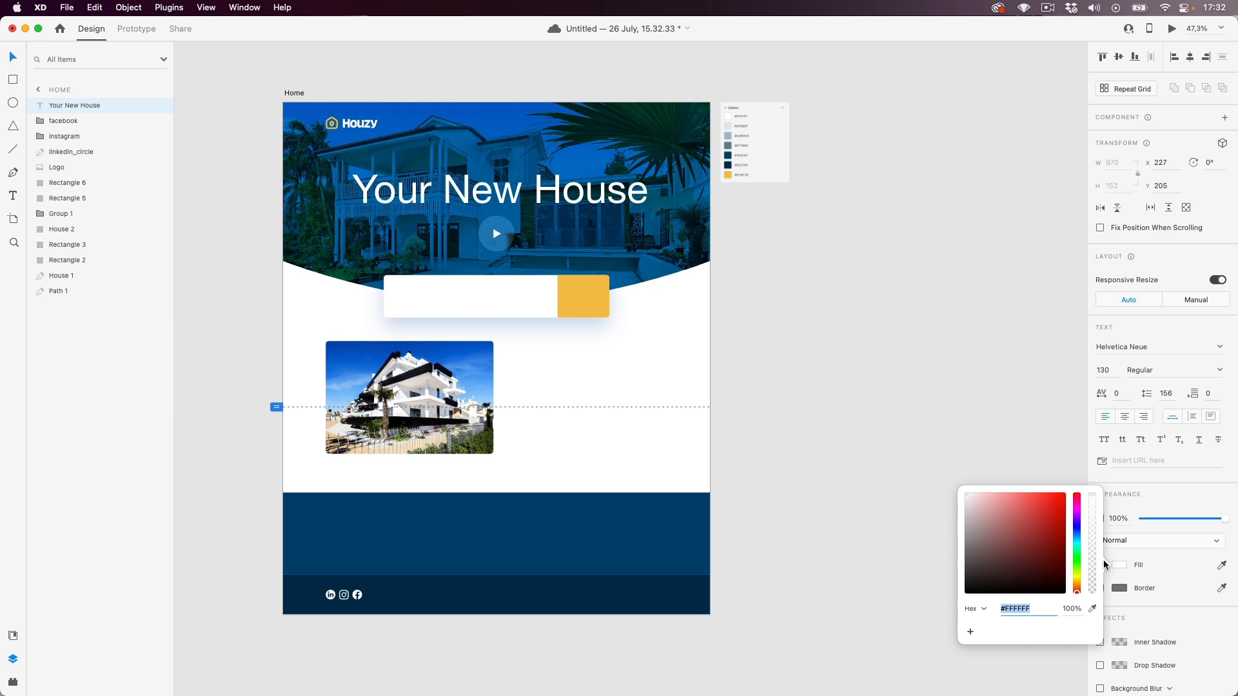
# - Change the font of the "Your New House" heading to Eurostar
pyautogui.click(1183, 571)
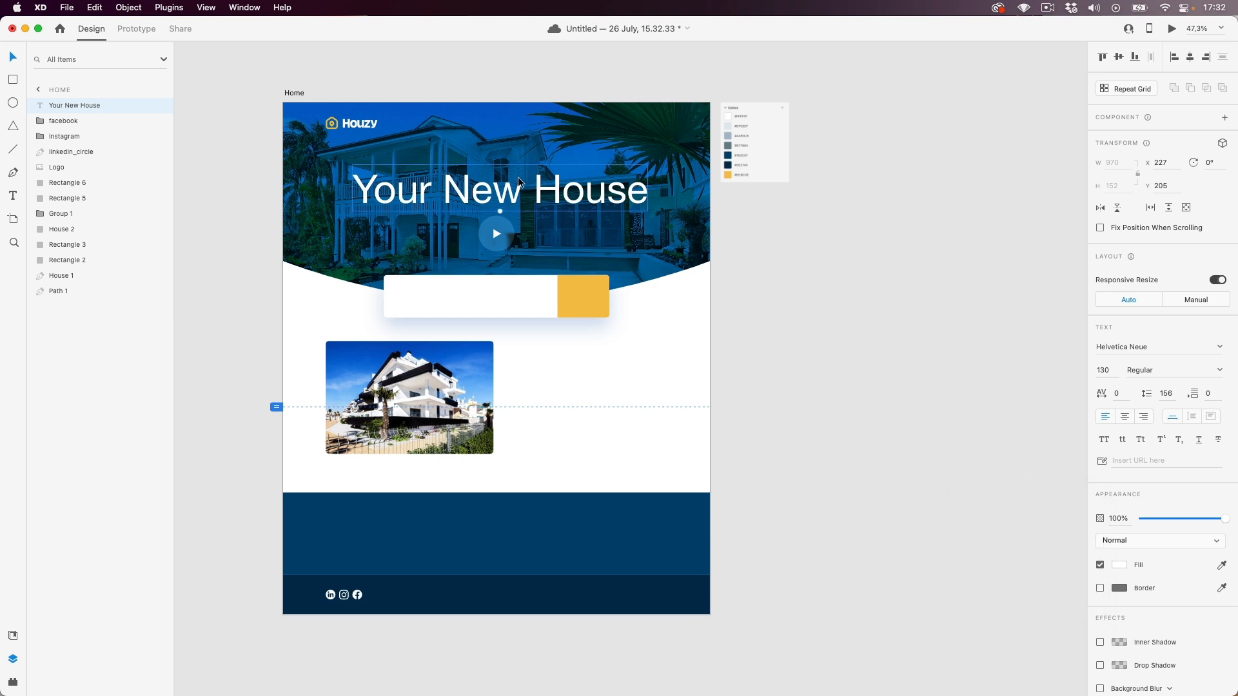
pyautogui.scroll(2, 519, 182)
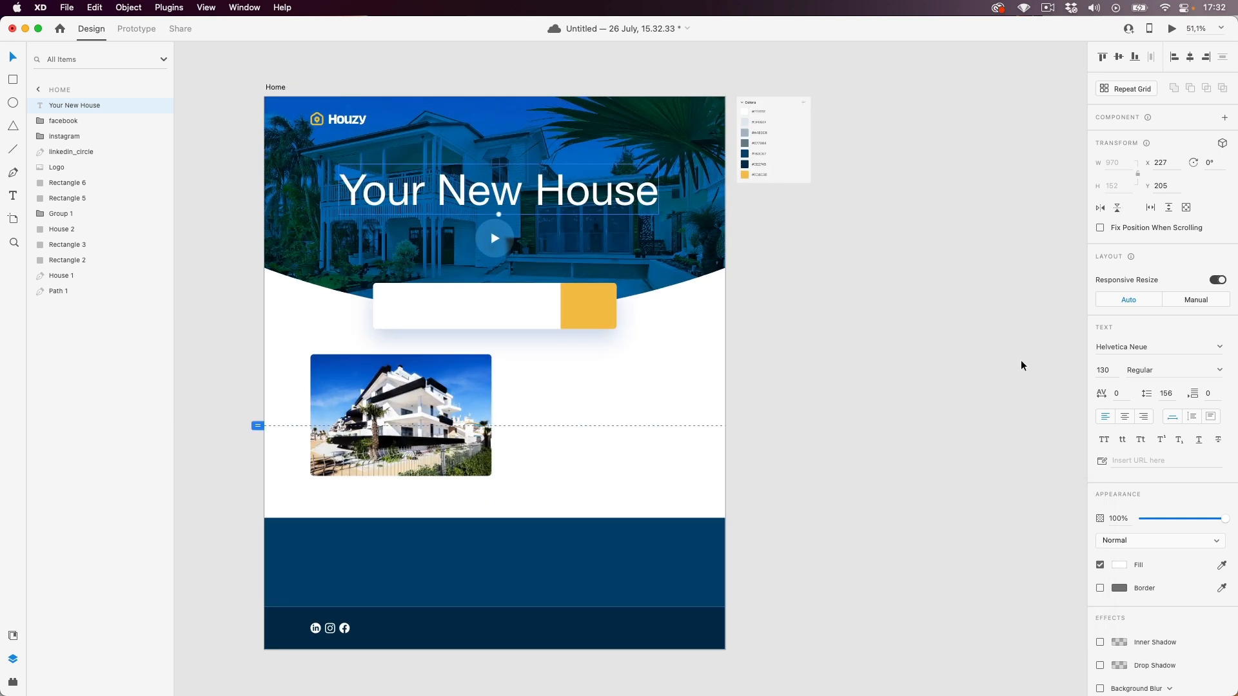
pyautogui.click(1156, 352)
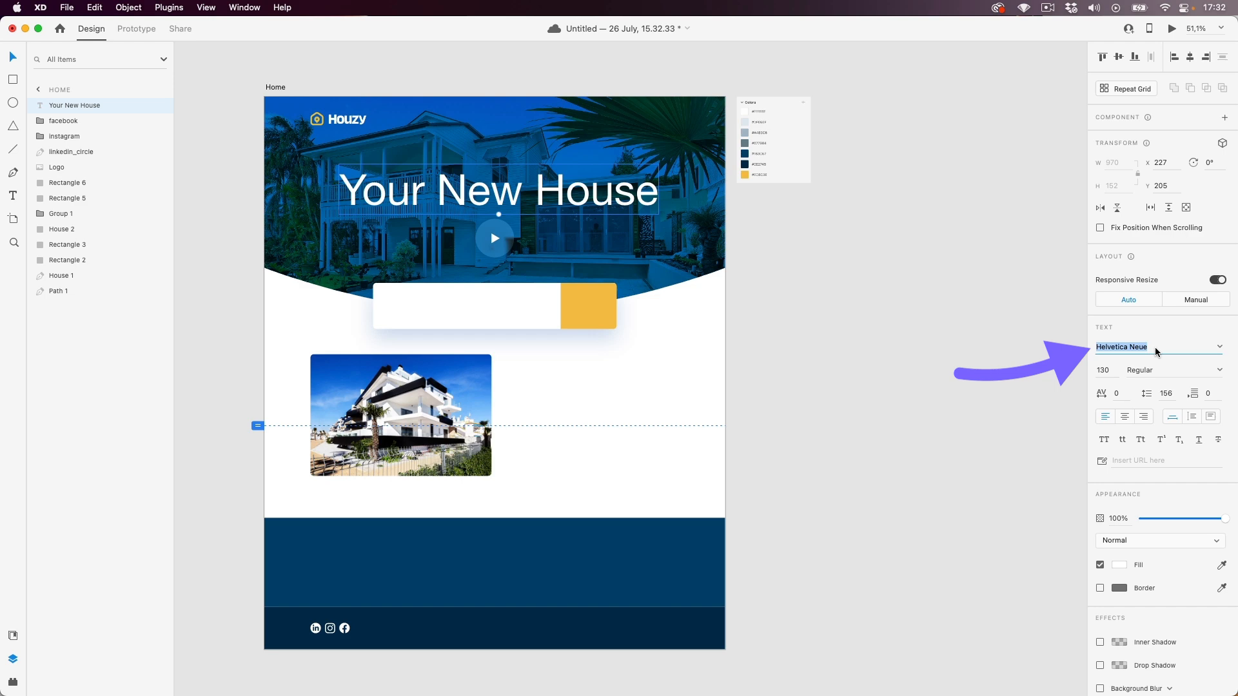
pyautogui.write('Eurostar')
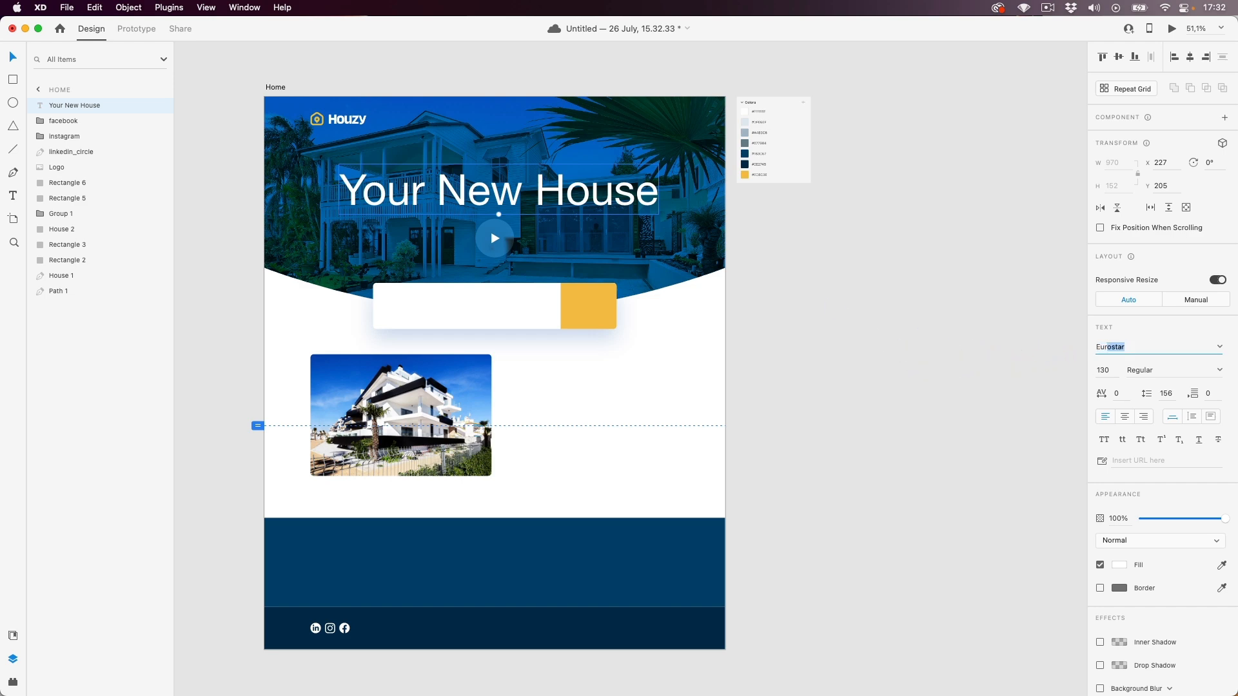
pyautogui.press('Return')
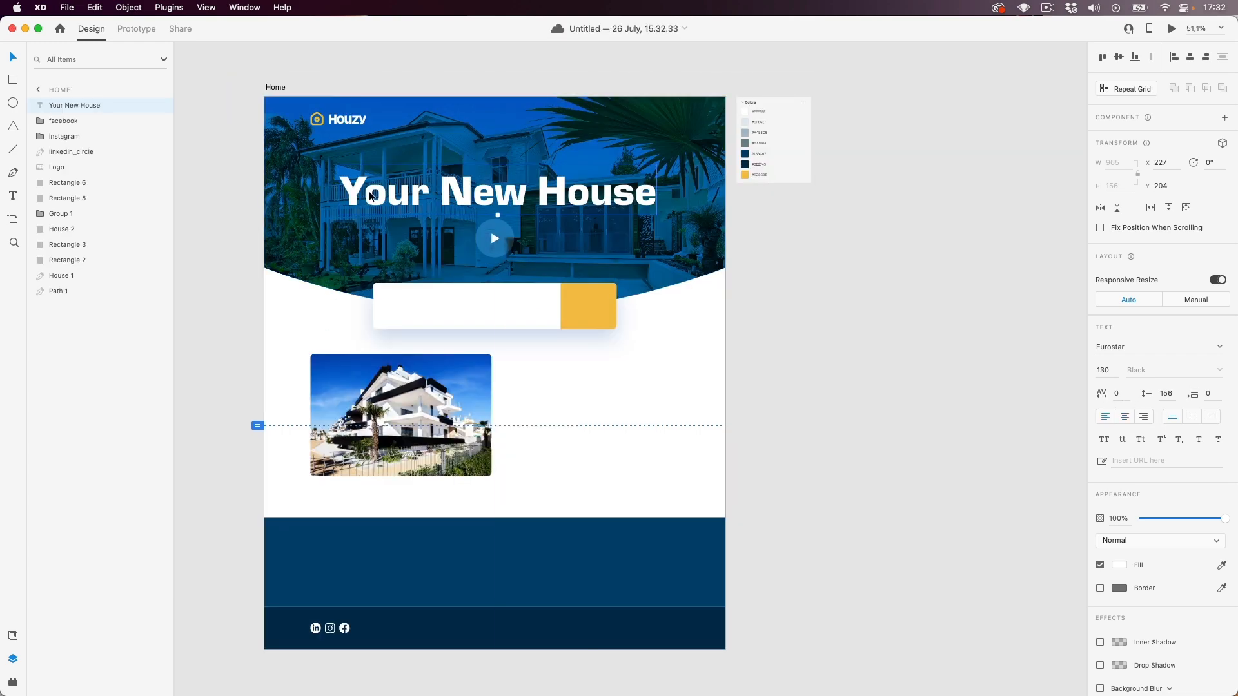
# - Set the heading's character spacing to -60 and shift it to the middle of the hero photo, above the play button
pyautogui.scroll(3, 349, 210)
pyautogui.scroll(8, 359, 210)
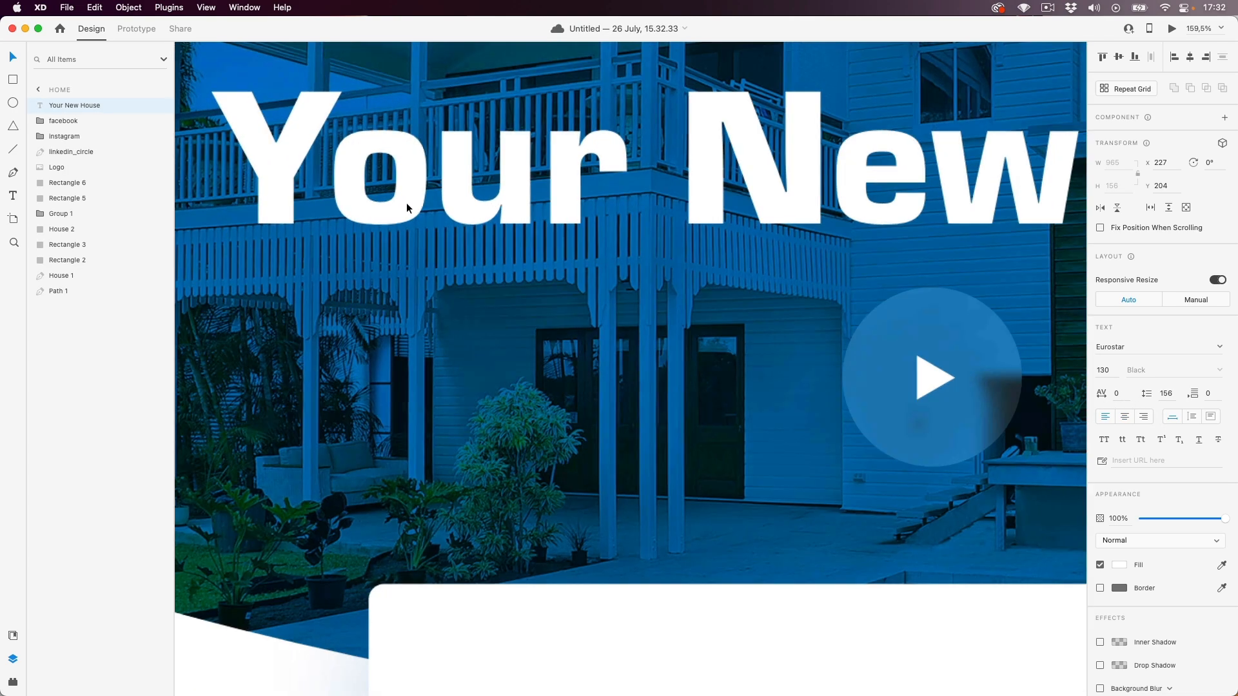
pyautogui.scroll(-7, 447, 196)
pyautogui.scroll(-5, 447, 197)
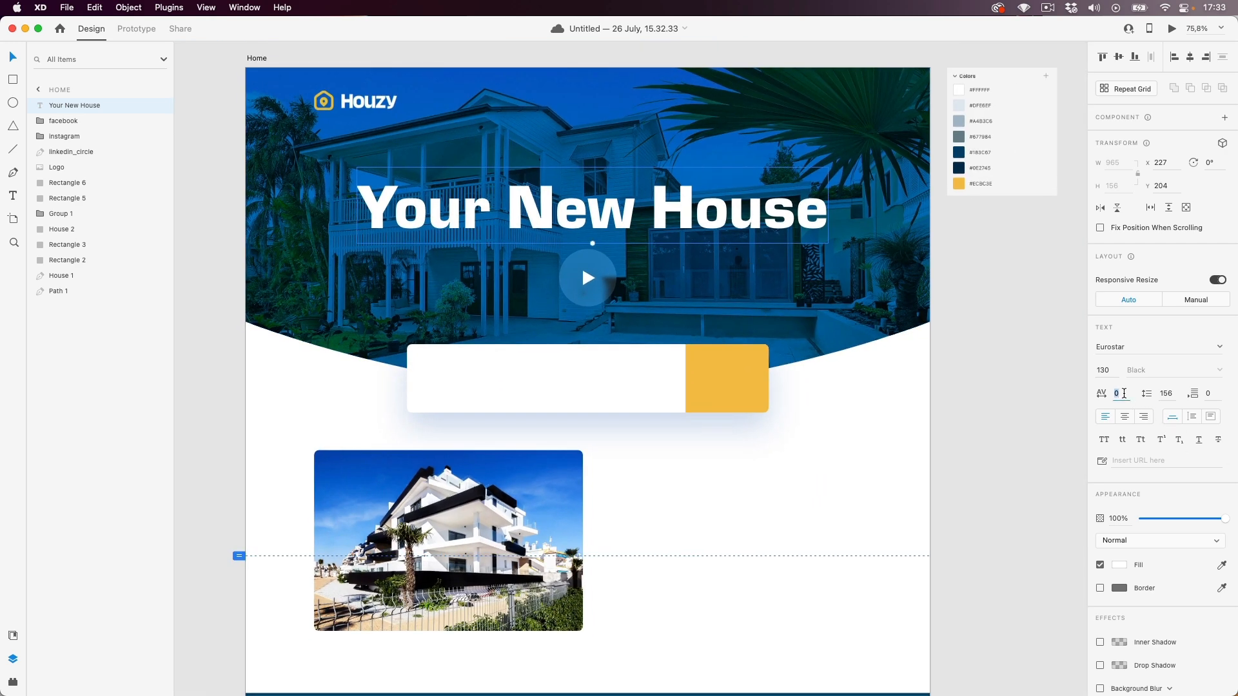
pyautogui.write('60')
pyautogui.press('Return')
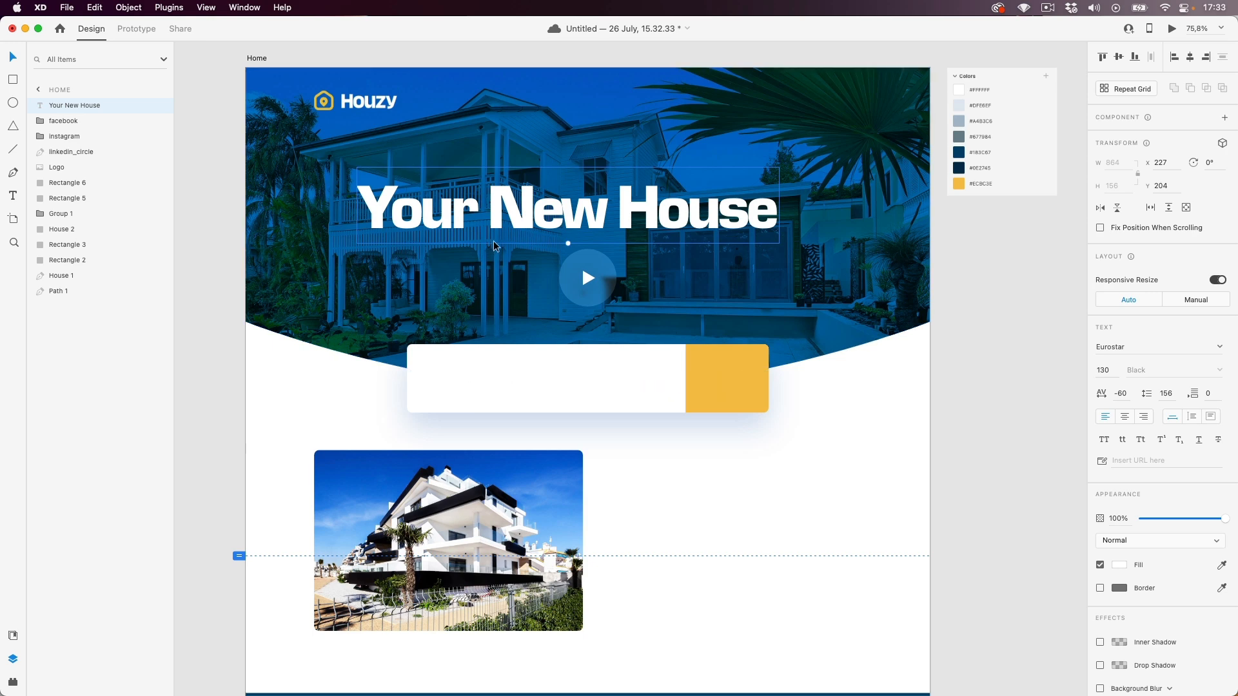
pyautogui.moveTo(581, 219); pyautogui.dragTo(633, 211)
# - Try breaking the heading manually before "House" and restore it to a single line
pyautogui.doubleClick(633, 210)
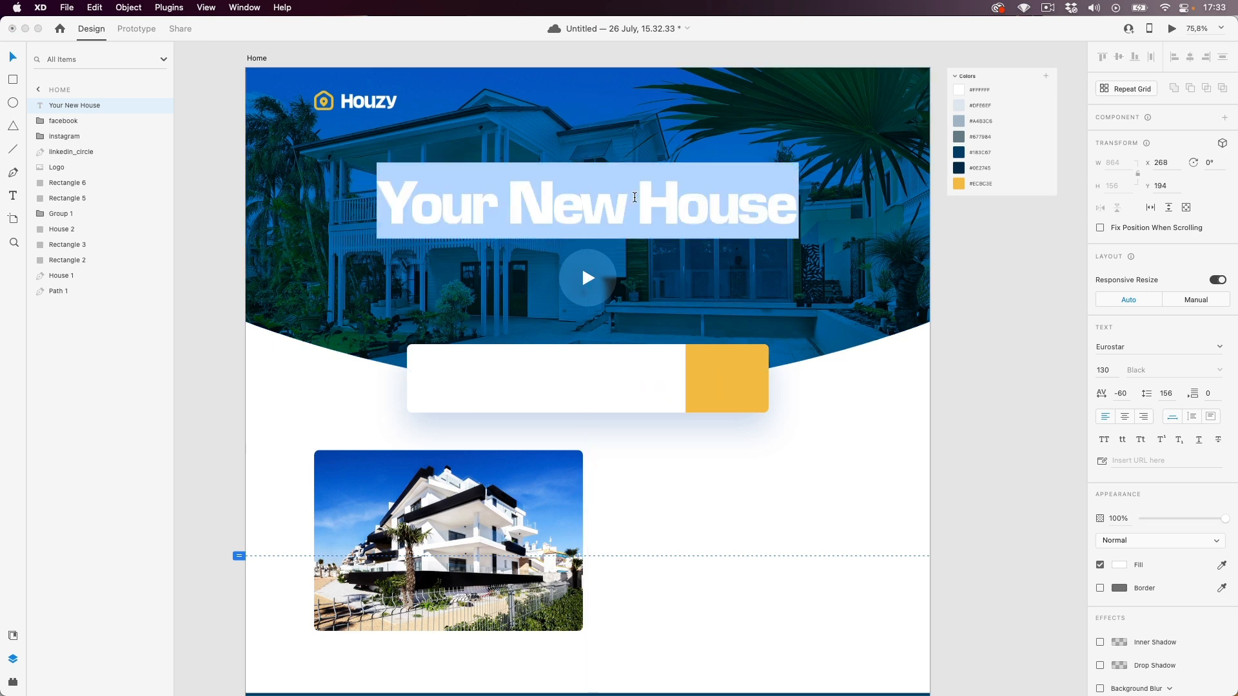
pyautogui.click(633, 201)
pyautogui.press('Return')
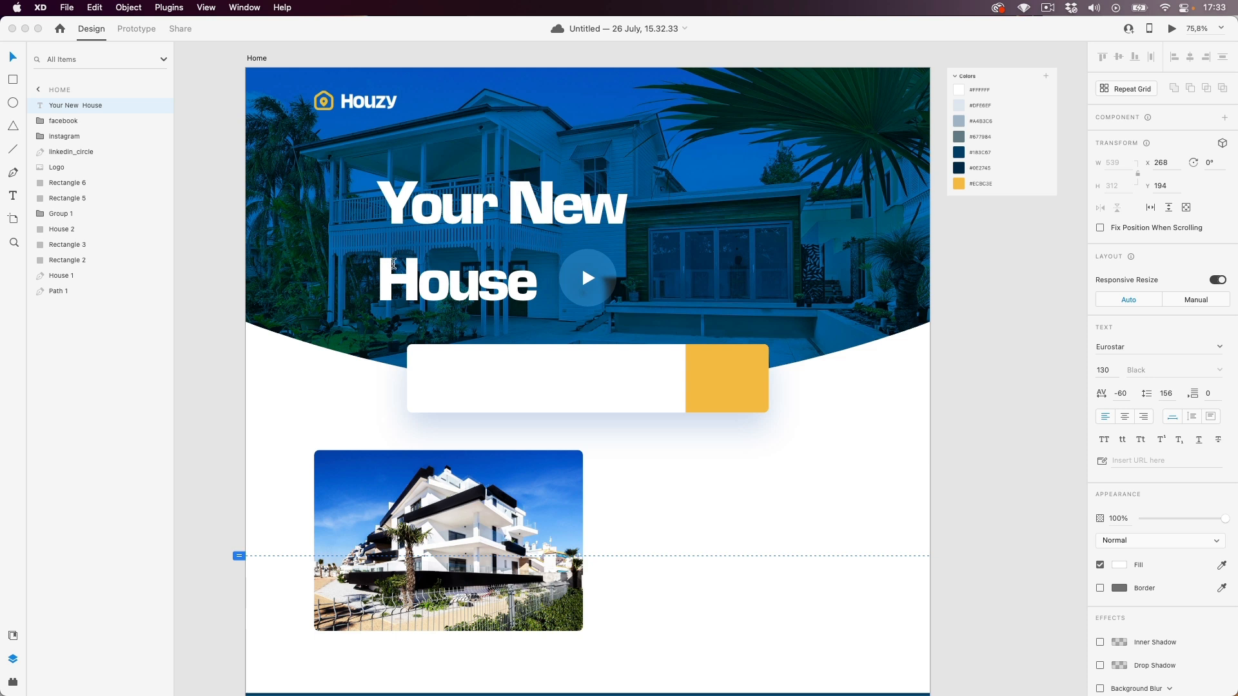
pyautogui.press('BackSpace')
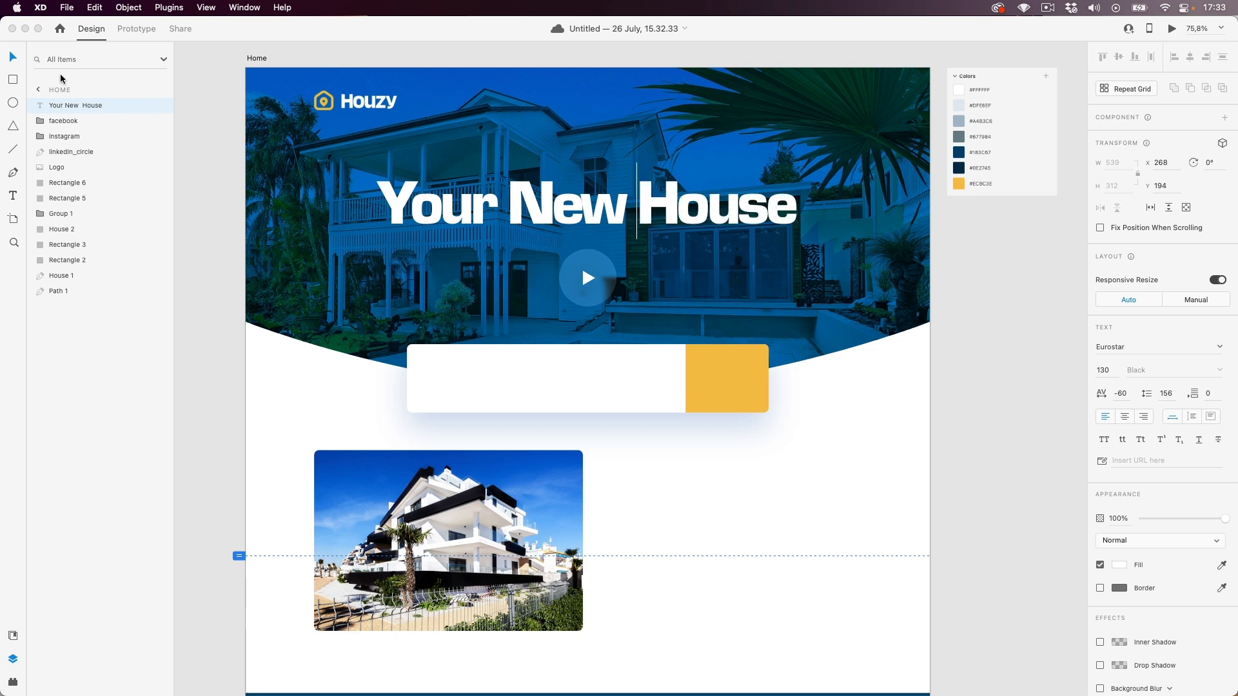
pyautogui.click(13, 57)
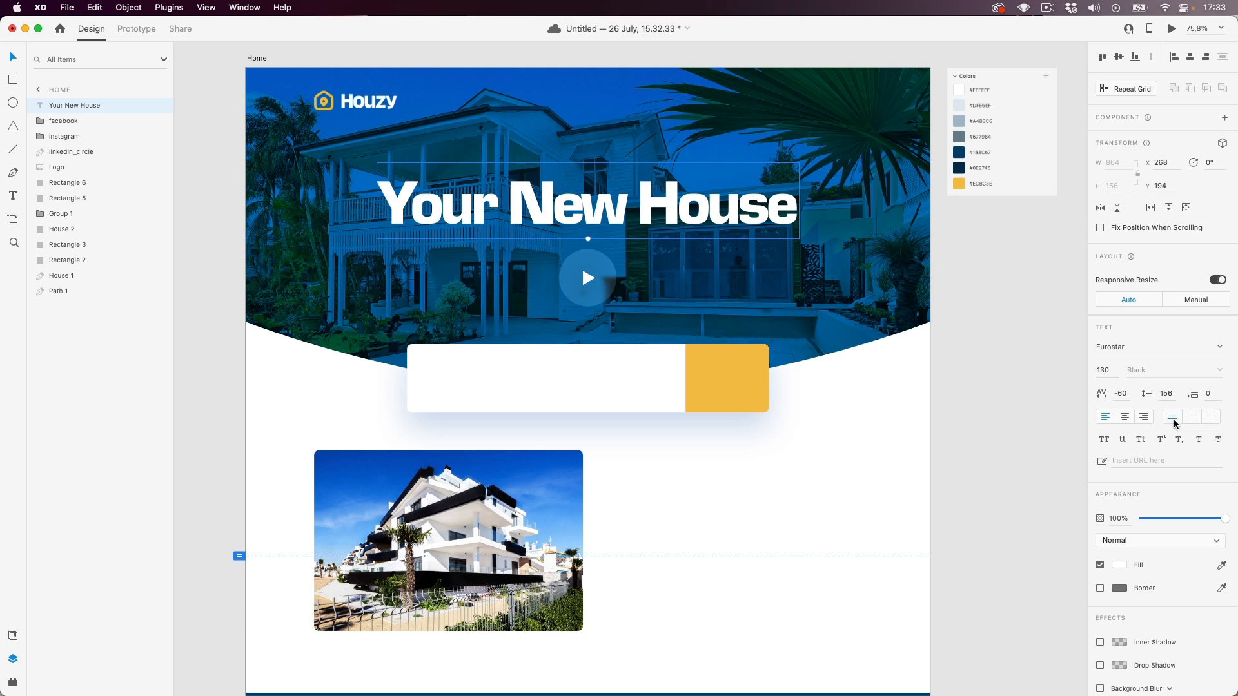
# - Make the heading a fixed-size text box about 632 by 324 so "House" wraps, and set its line spacing to 110
pyautogui.click(1210, 417)
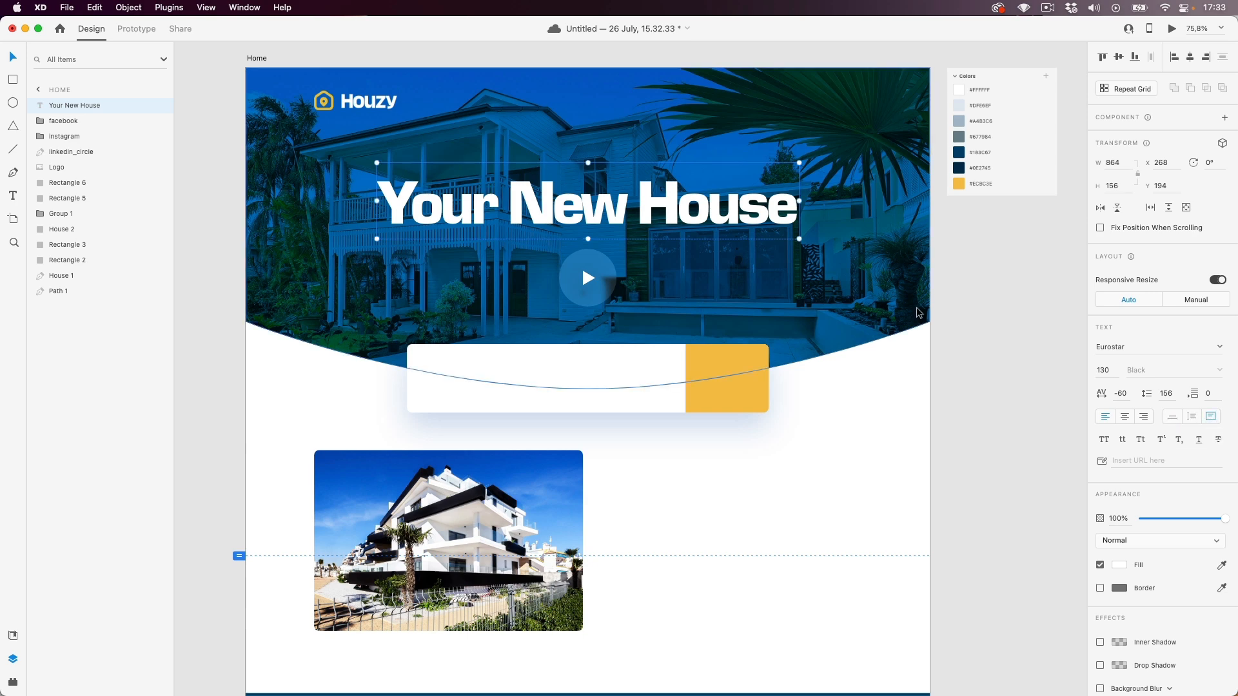
pyautogui.moveTo(800, 238); pyautogui.dragTo(685, 321)
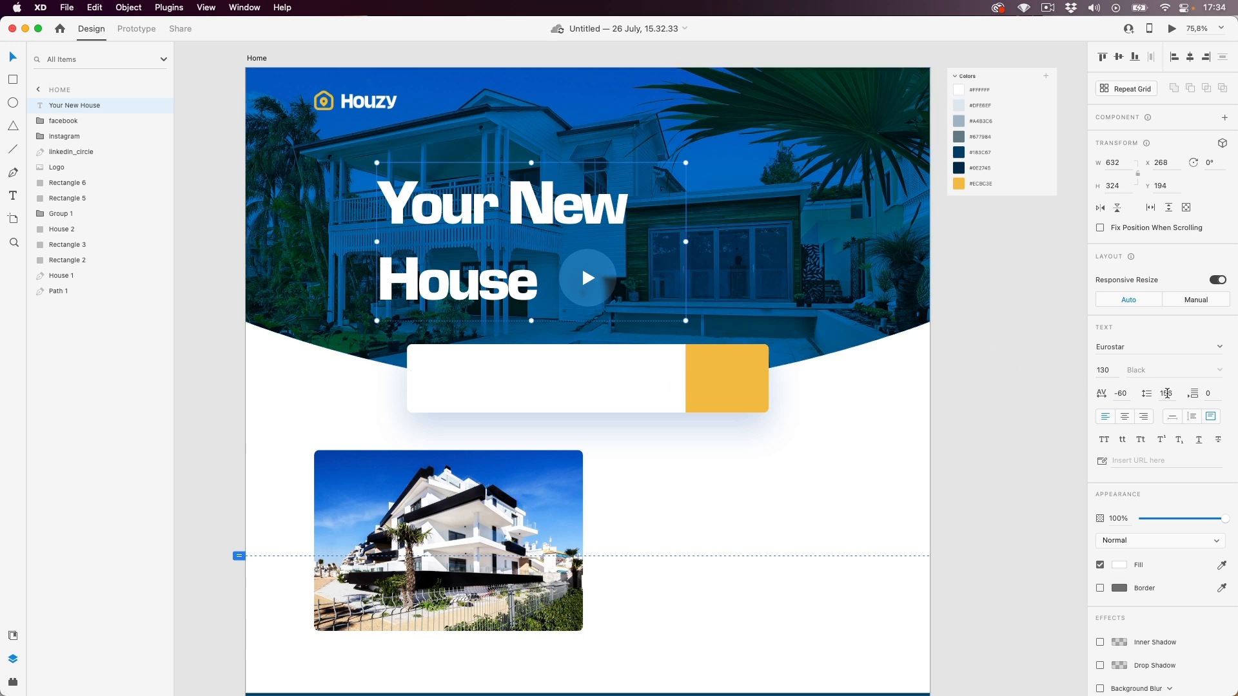
pyautogui.click(1171, 394)
pyautogui.write('110')
pyautogui.press('Return')
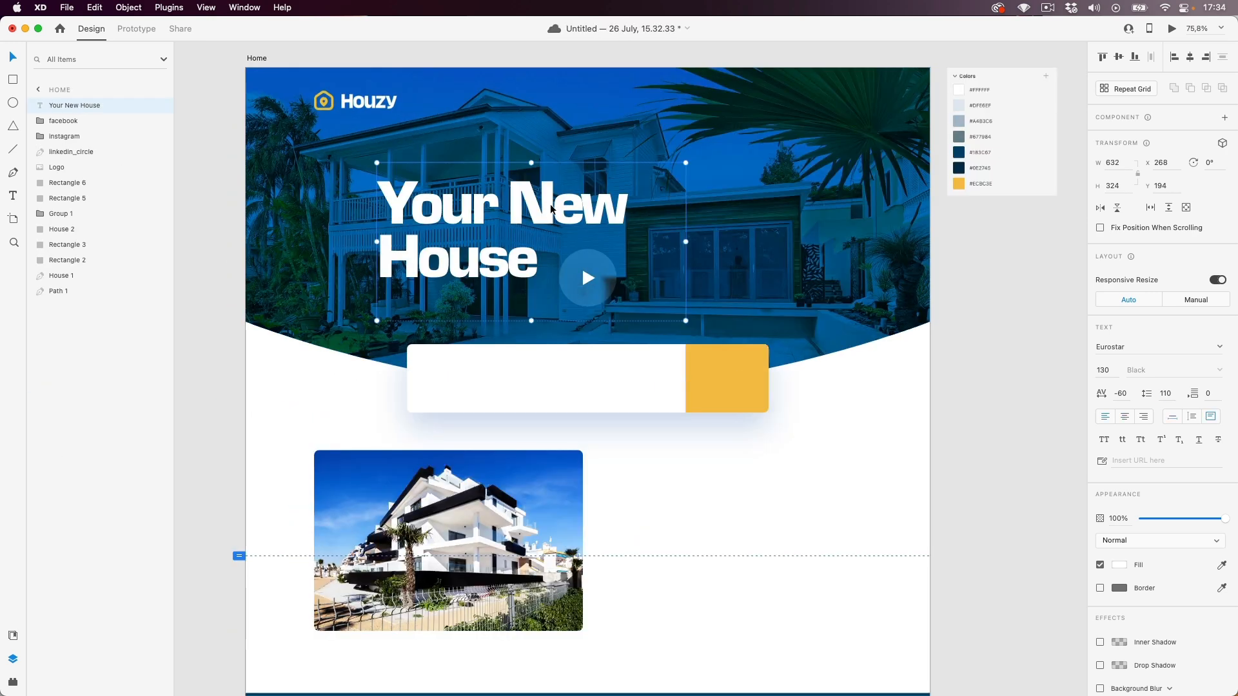
# - Change the heading's wording to "Your new house" with a lowercase n and h
pyautogui.doubleClick(552, 193)
pyautogui.click(552, 193)
pyautogui.hotkey('shift', 'Left')
pyautogui.write('n')
pyautogui.moveTo(417, 260); pyautogui.dragTo(392, 260)
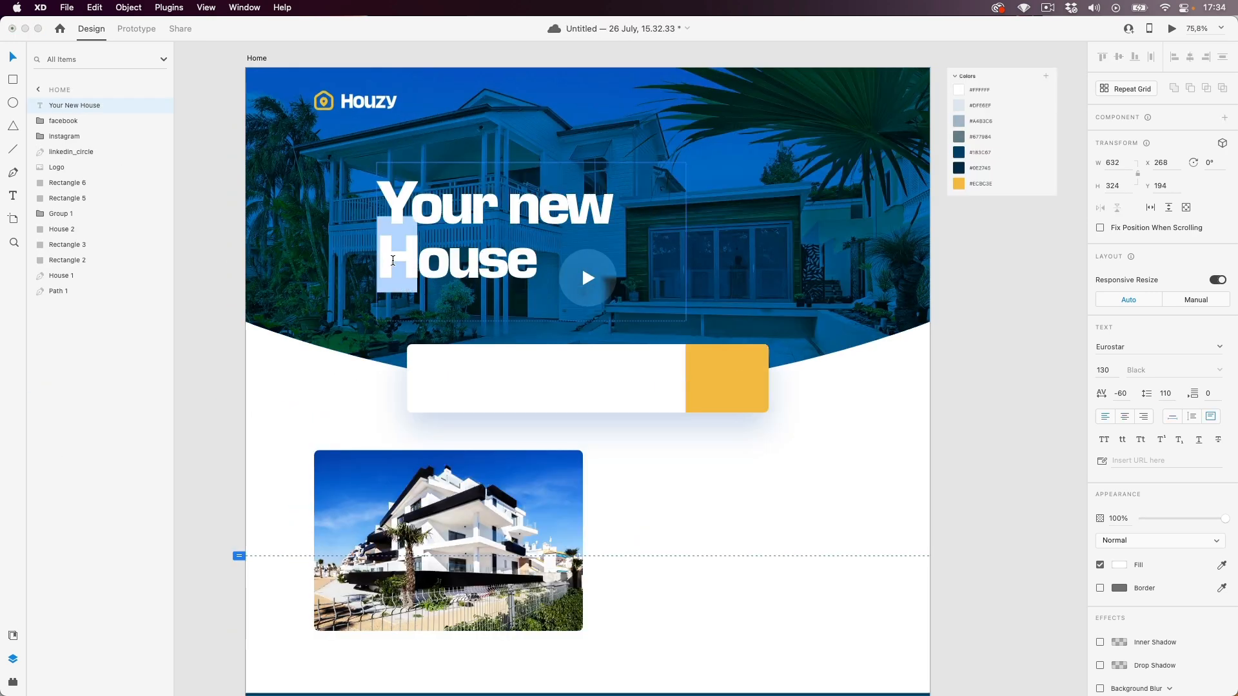
pyautogui.write('h')
pyautogui.press('Escape')
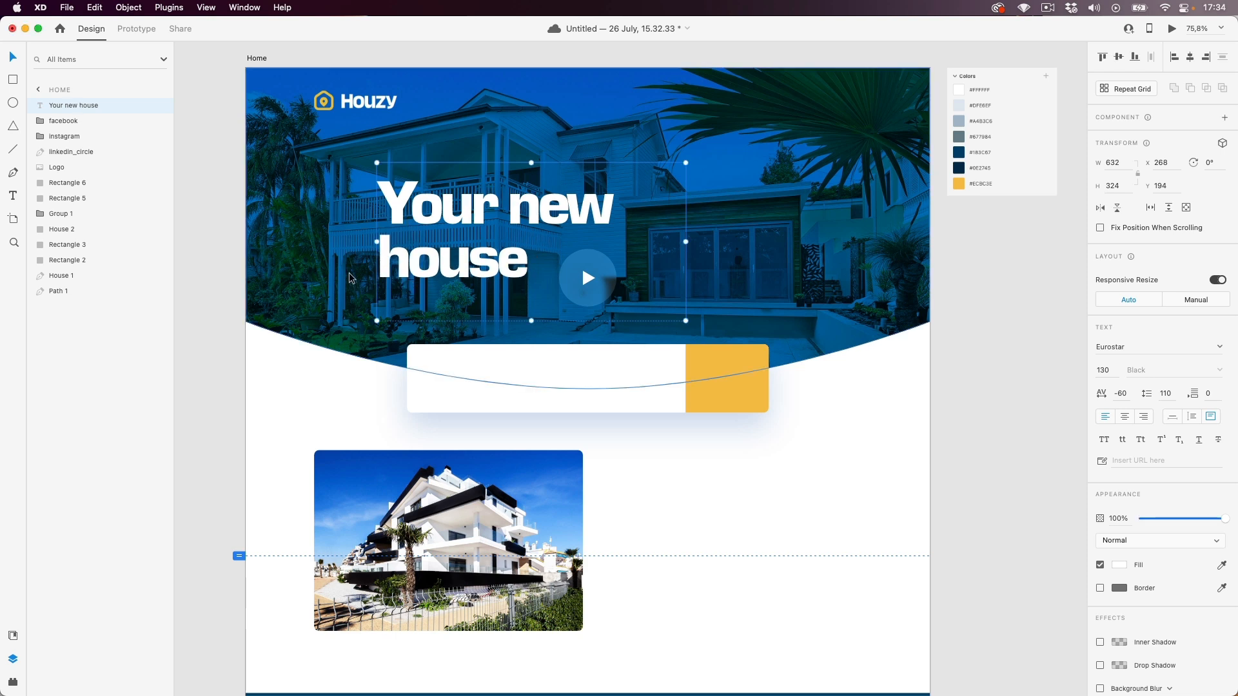
# - Center-align the heading's text, reduce its box height to about 267, and place it above the slightly lowered play button
pyautogui.moveTo(438, 259); pyautogui.dragTo(448, 242)
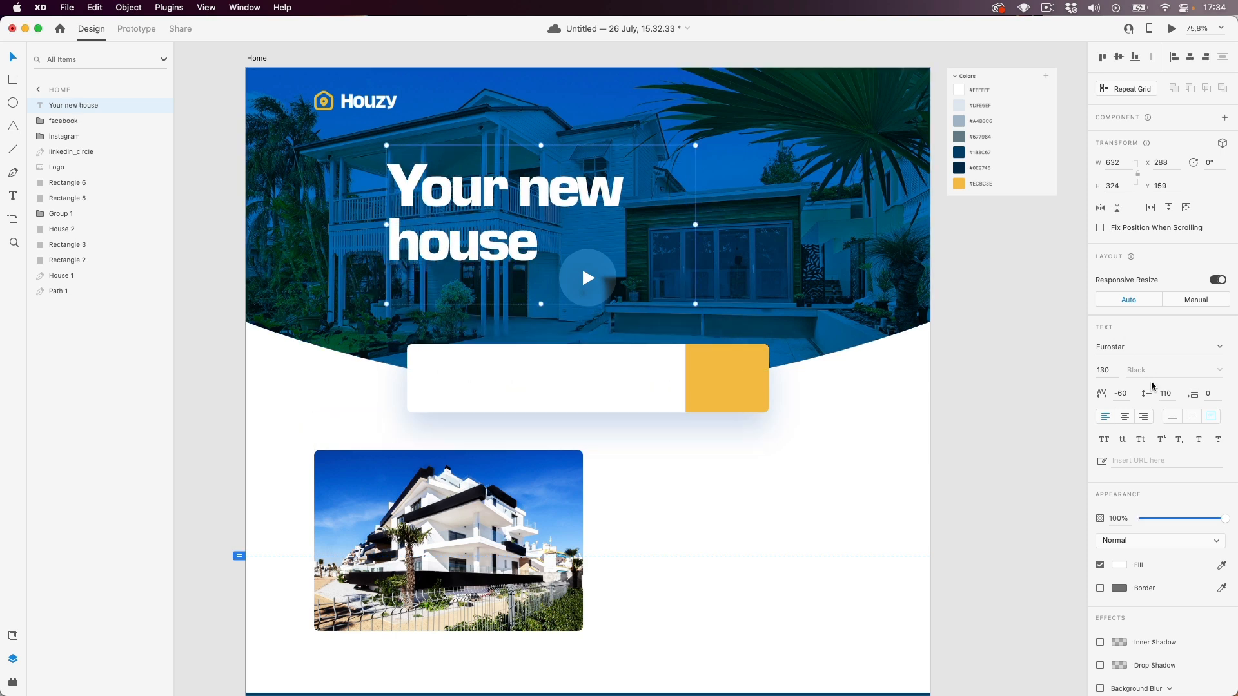
pyautogui.click(1125, 417)
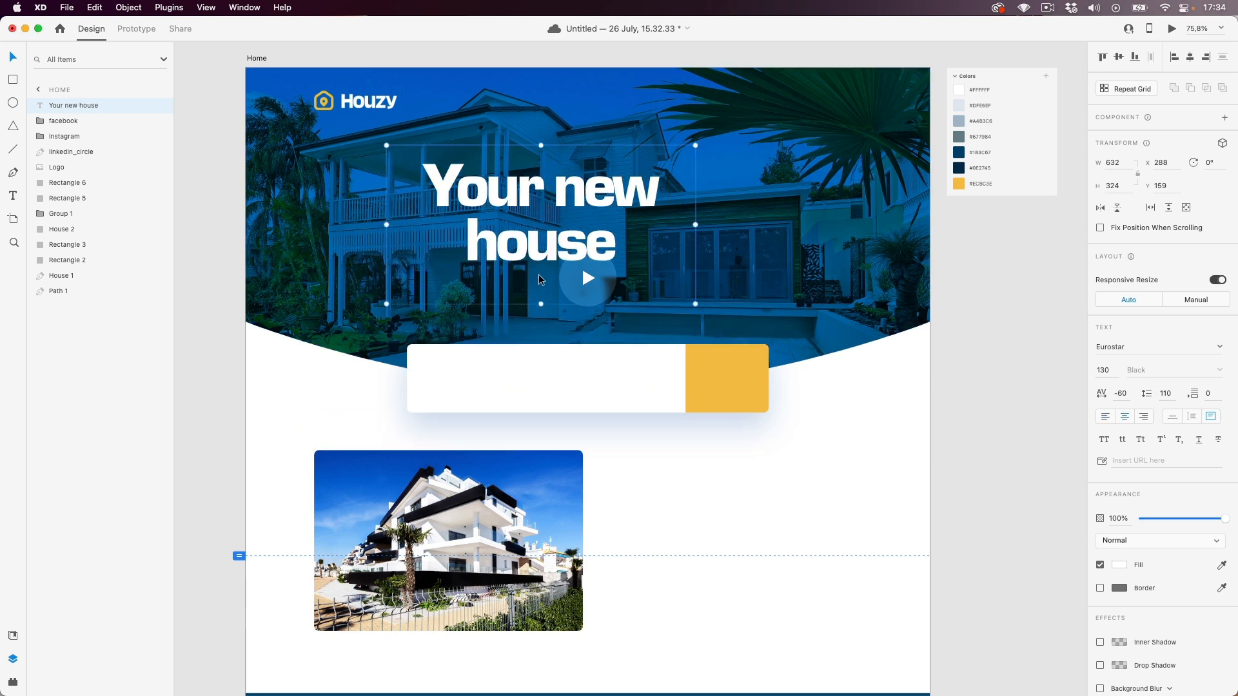
pyautogui.moveTo(527, 199); pyautogui.dragTo(568, 177)
pyautogui.moveTo(583, 282)
pyautogui.mouseDown()
pyautogui.moveTo(594, 252)
pyautogui.moveTo(592, 284)
pyautogui.mouseUp()
pyautogui.click(592, 282)
pyautogui.moveTo(613, 195); pyautogui.dragTo(614, 195)
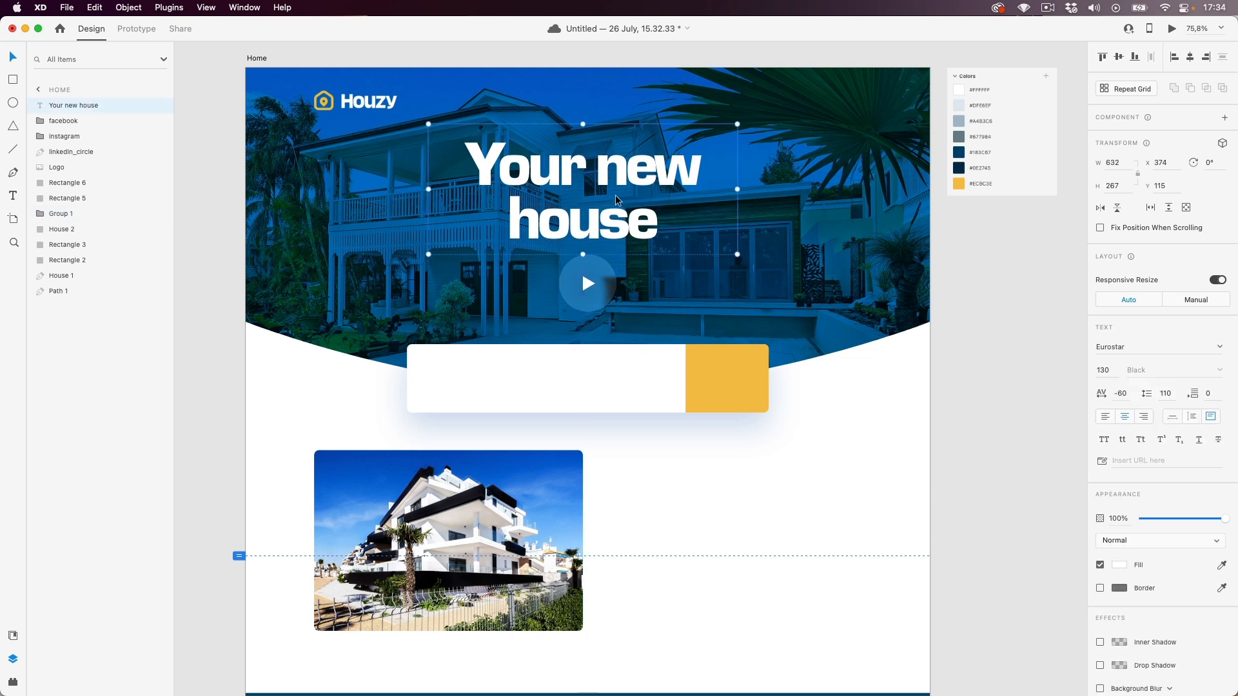
# - Recolor the word "new" in the heading with the yellow sampled from the search box's button block
pyautogui.doubleClick(629, 180)
pyautogui.moveTo(594, 169); pyautogui.dragTo(698, 169)
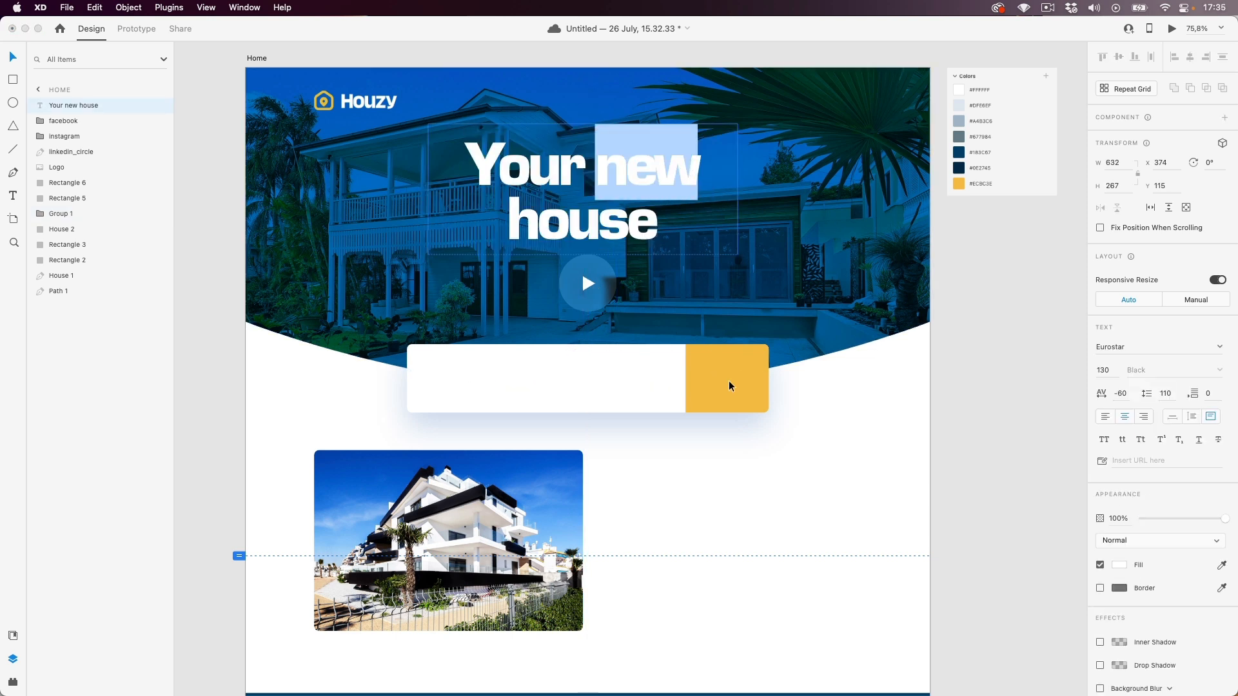
pyautogui.click(1222, 566)
pyautogui.click(723, 382)
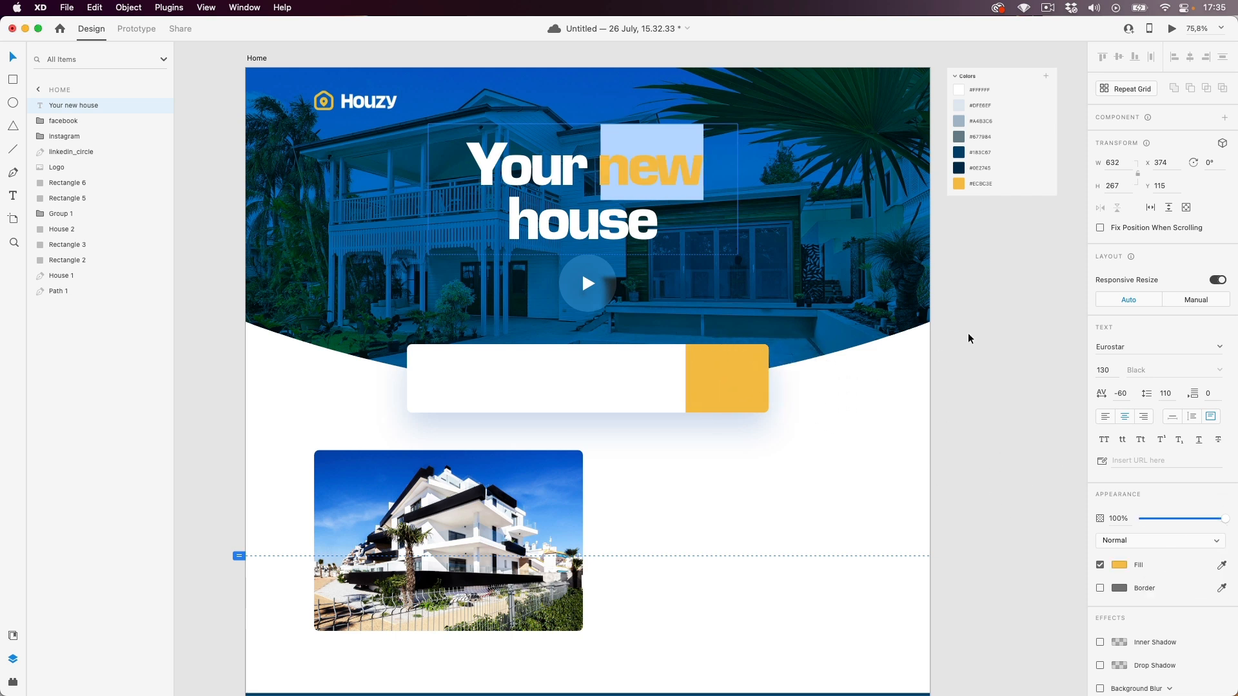
pyautogui.click(973, 286)
pyautogui.click(973, 286)
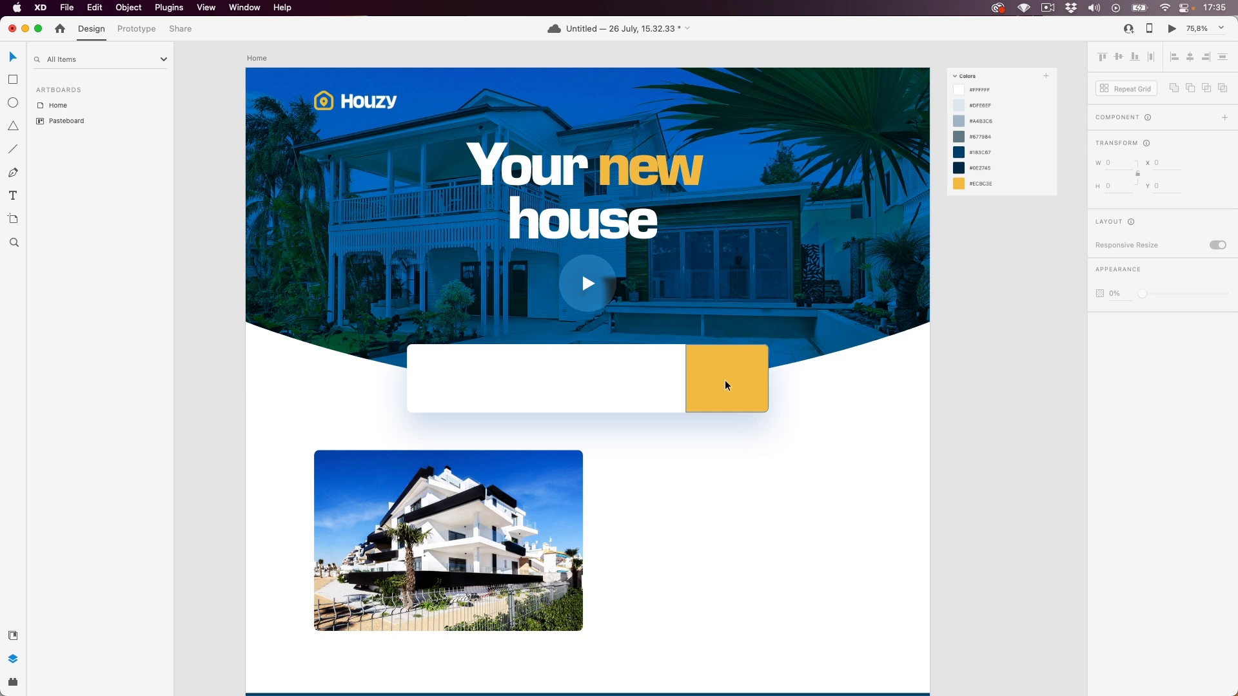
# - Show the document assets and select the yellow button block of the search box
pyautogui.click(13, 638)
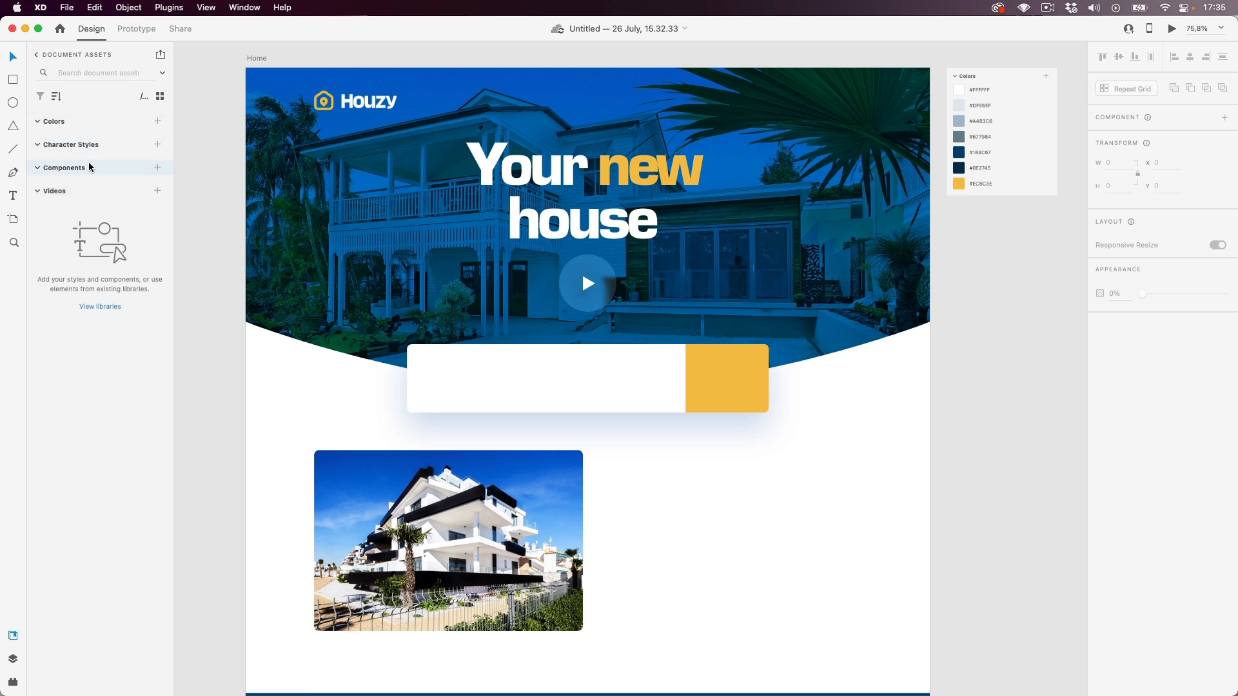
pyautogui.hscroll(1, 613, 192)
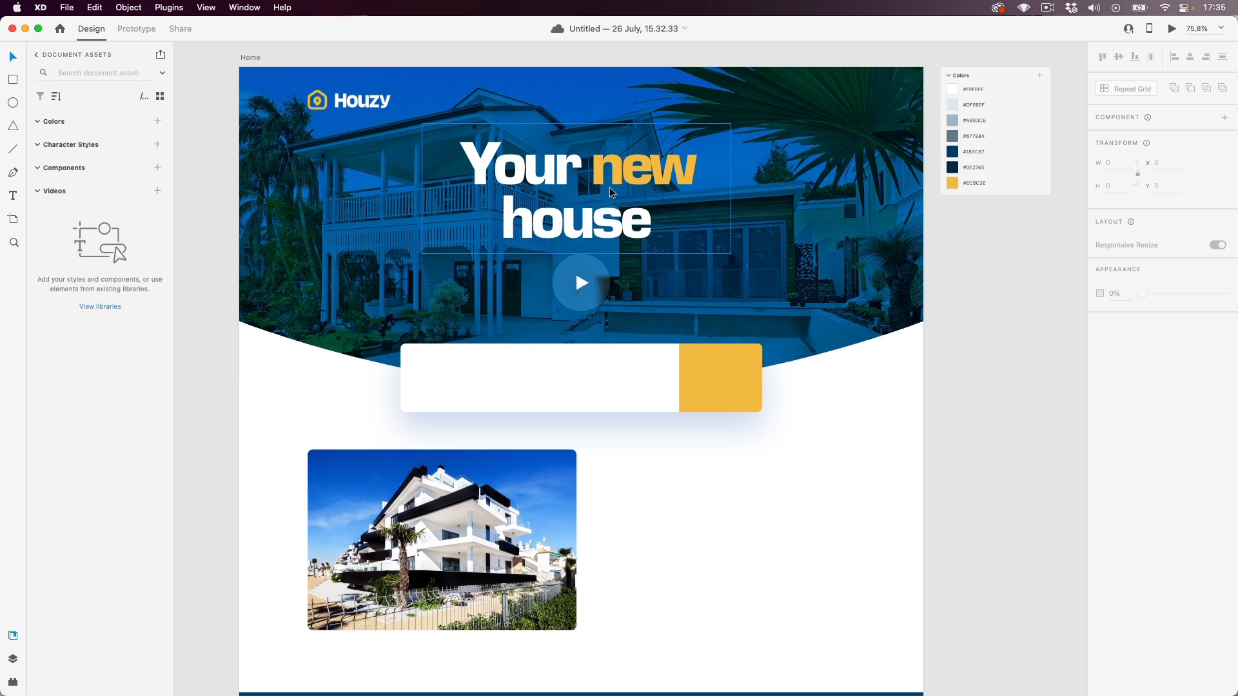
pyautogui.click(722, 380)
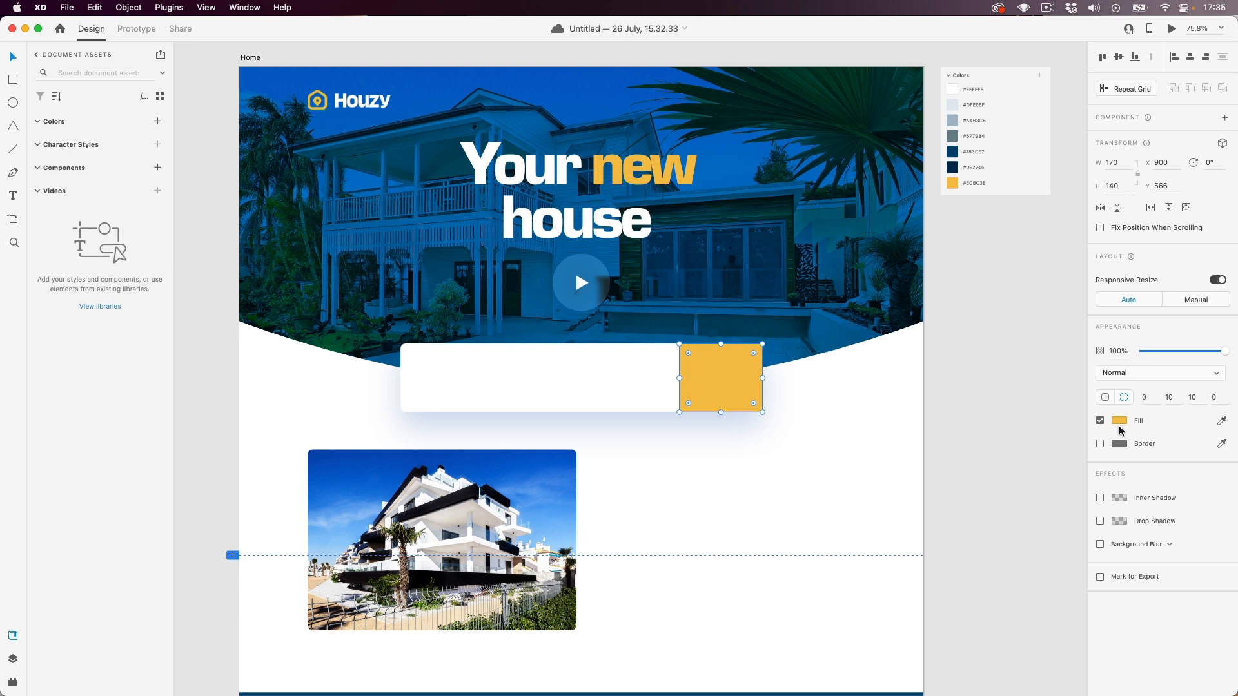
# - Save the yellow rectangle's fill as a document colour asset and apply it to the play triangle in the hero
pyautogui.click(158, 122)
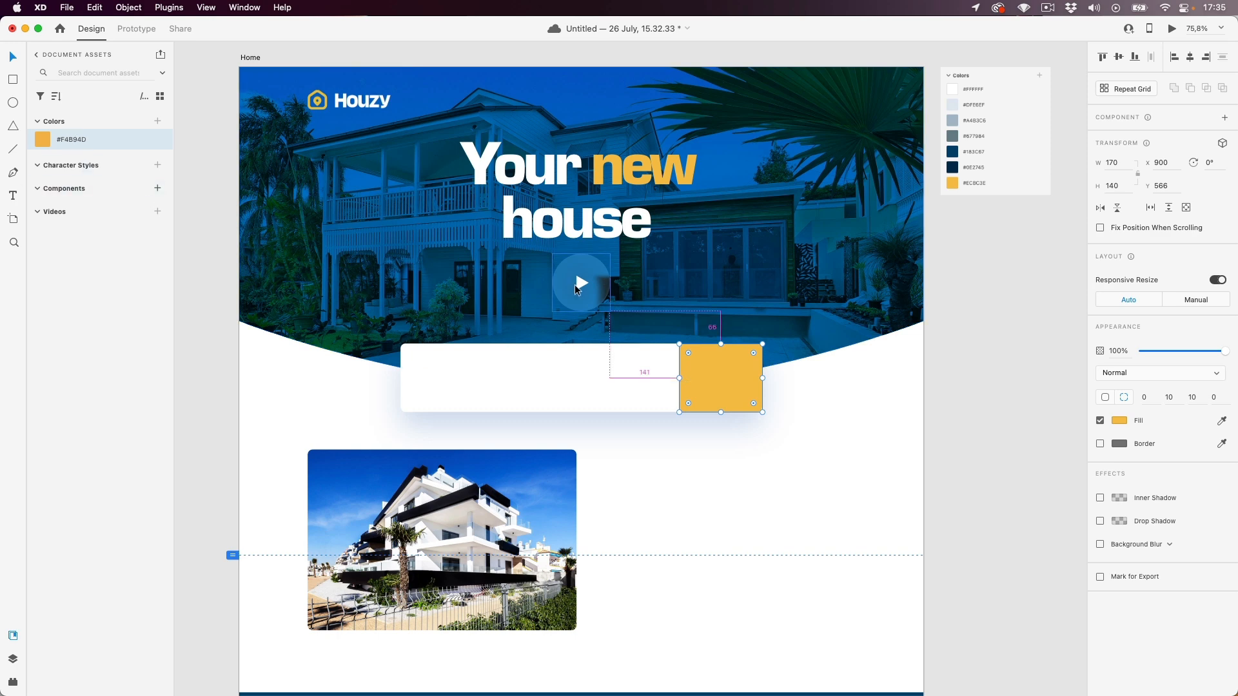
pyautogui.scroll(10, 577, 288)
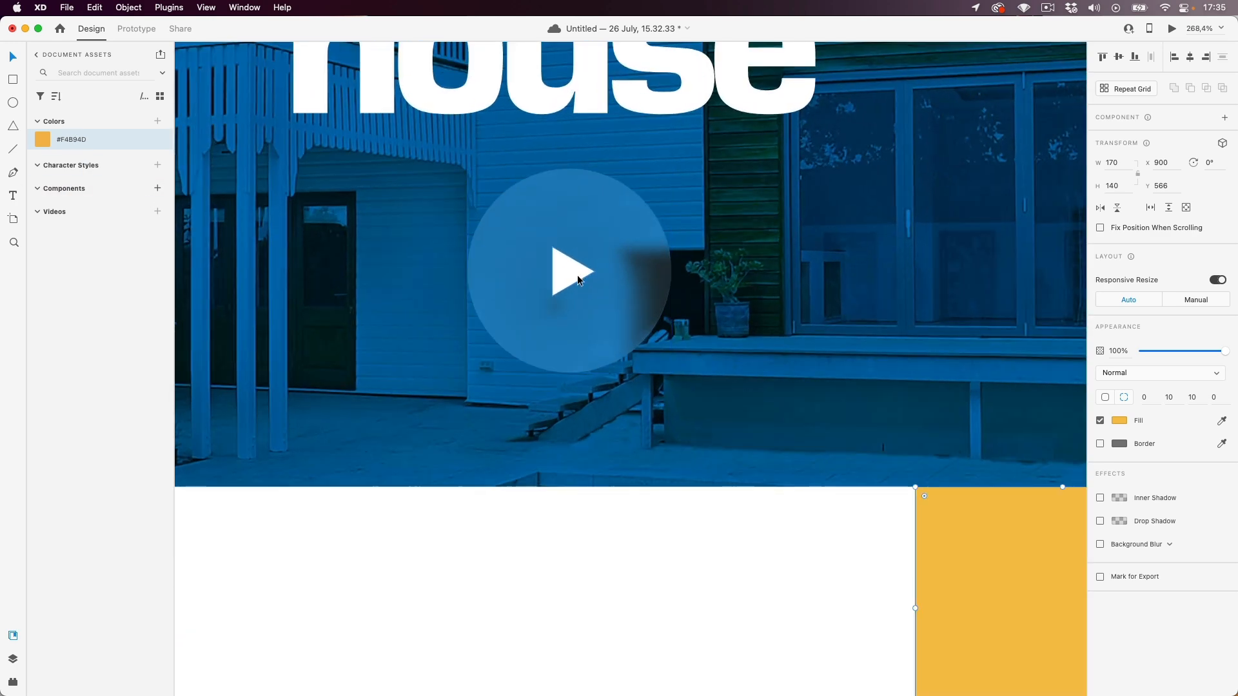
pyautogui.click(571, 278)
pyautogui.click(97, 139)
# - Try changing the yellow colour asset to #F4D44D, and undo the edit
pyautogui.scroll(-10, 517, 287)
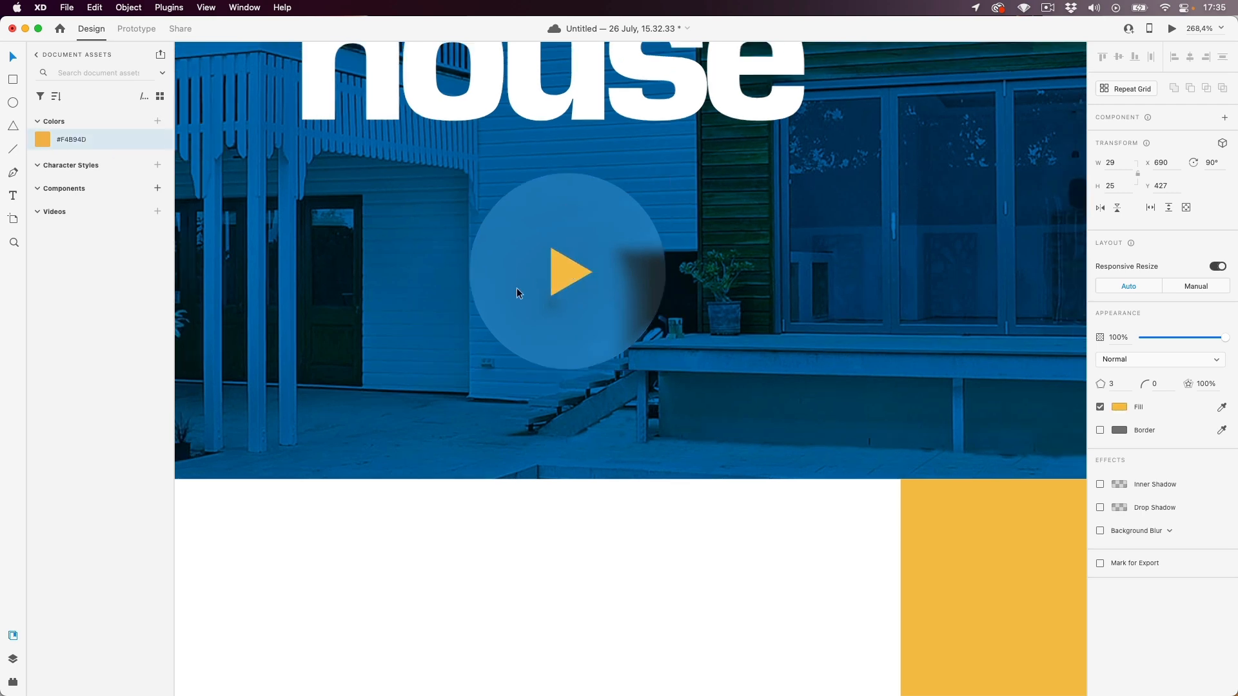
pyautogui.scroll(3, 493, 281)
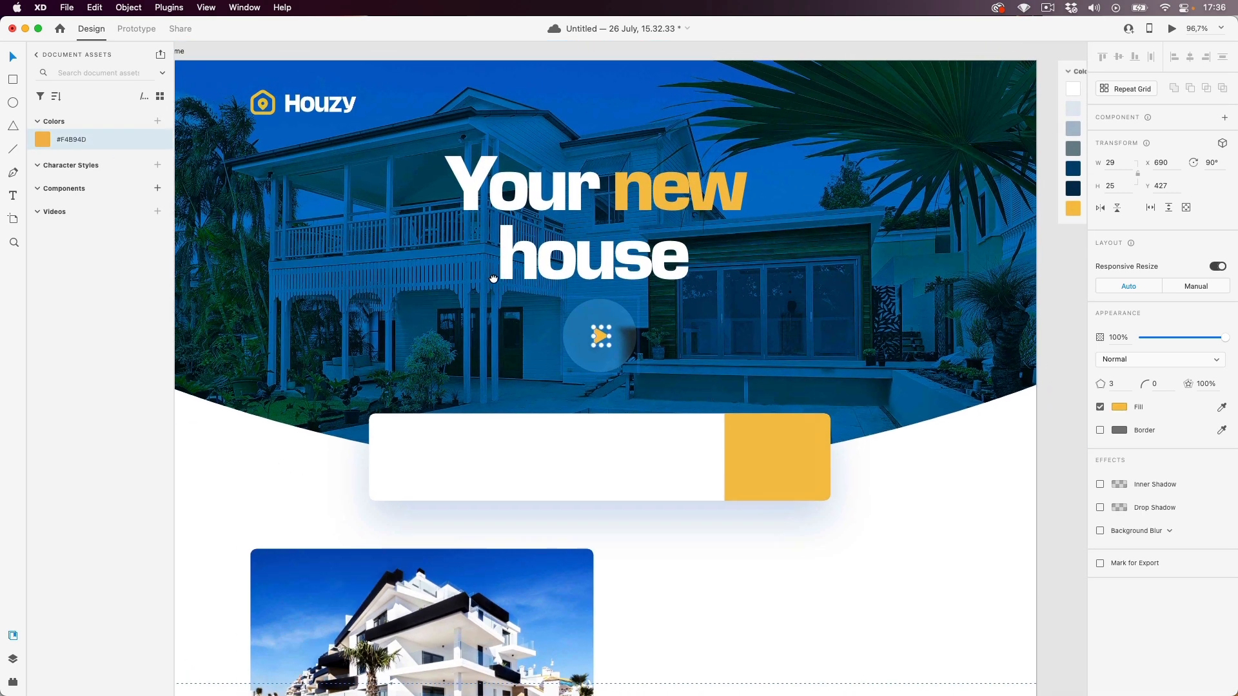
pyautogui.scroll(-1, 510, 282)
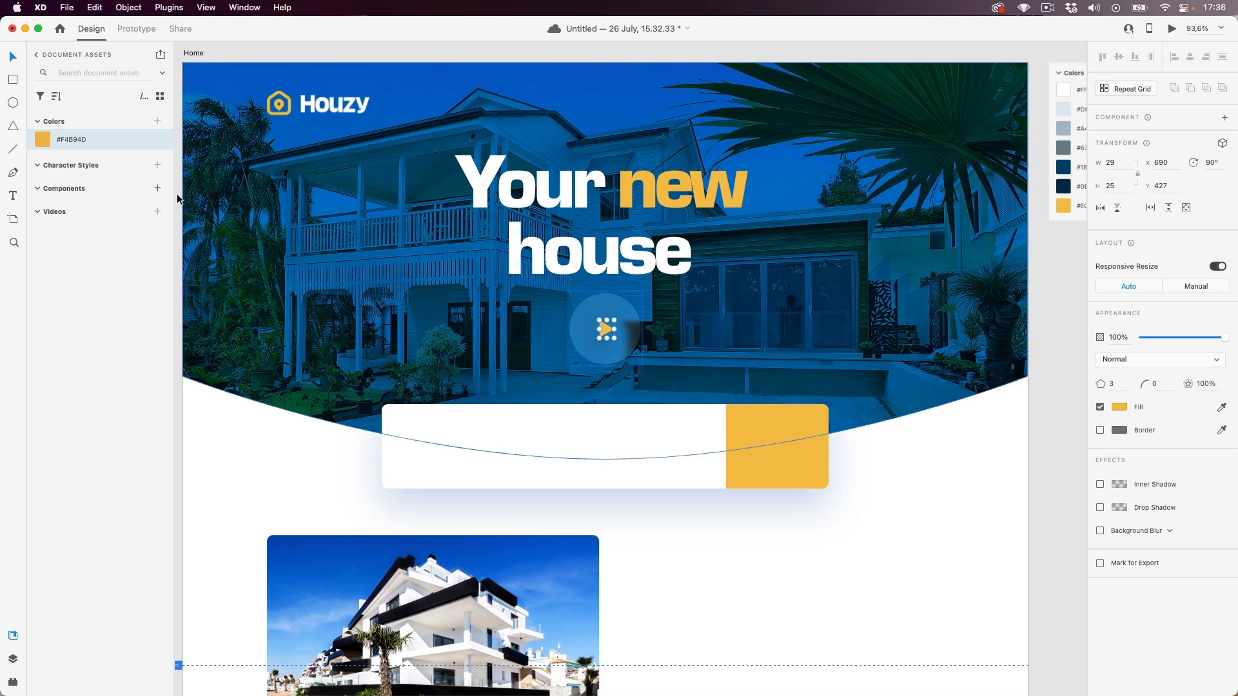
pyautogui.rightClick(98, 143)
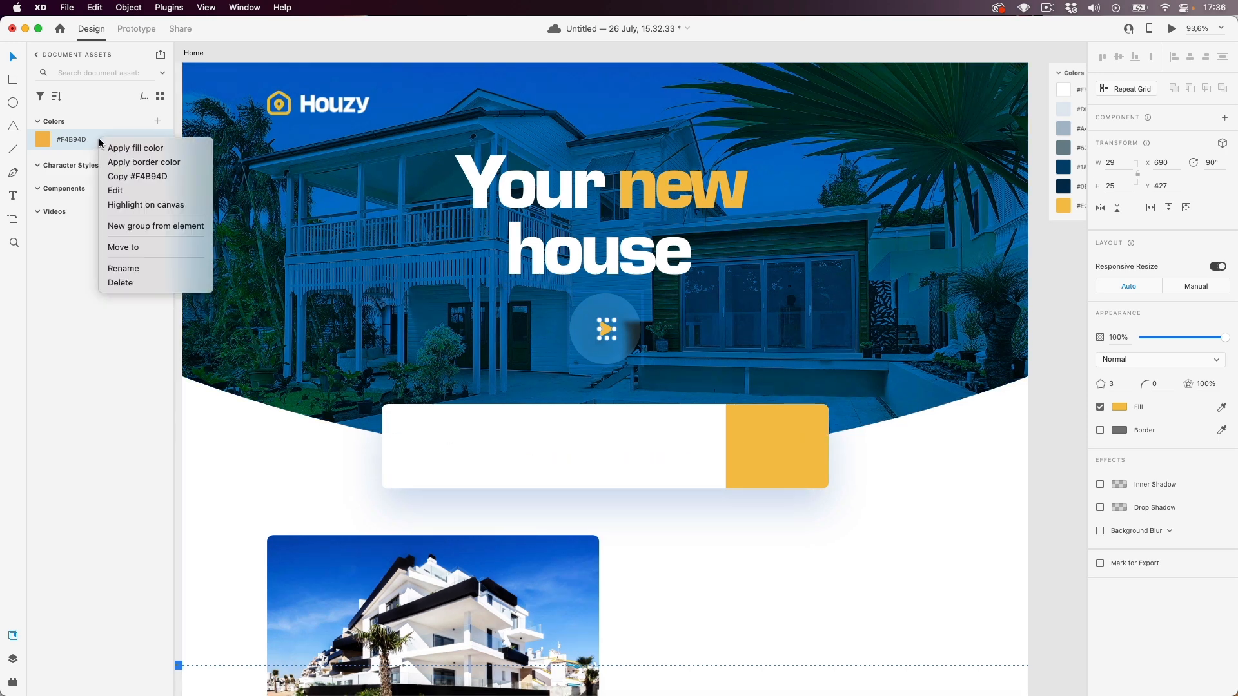
pyautogui.click(131, 192)
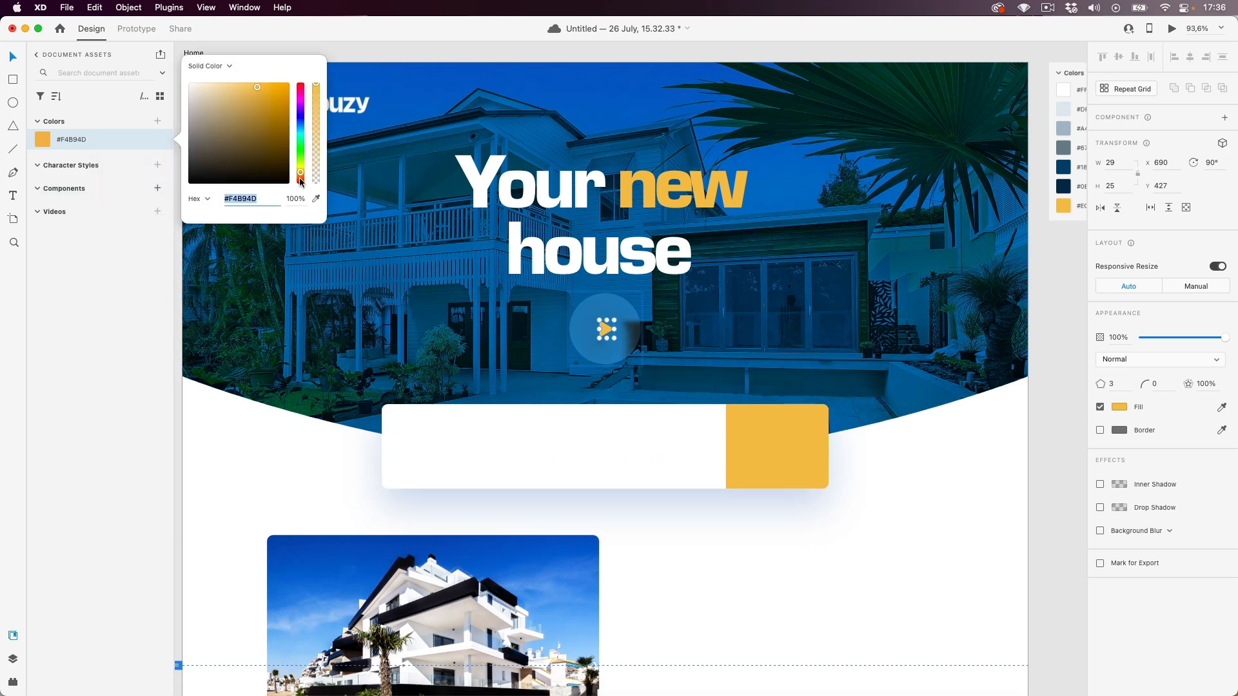
pyautogui.moveTo(300, 175)
pyautogui.mouseDown()
pyautogui.moveTo(302, 114)
pyautogui.moveTo(316, 173)
pyautogui.mouseUp()
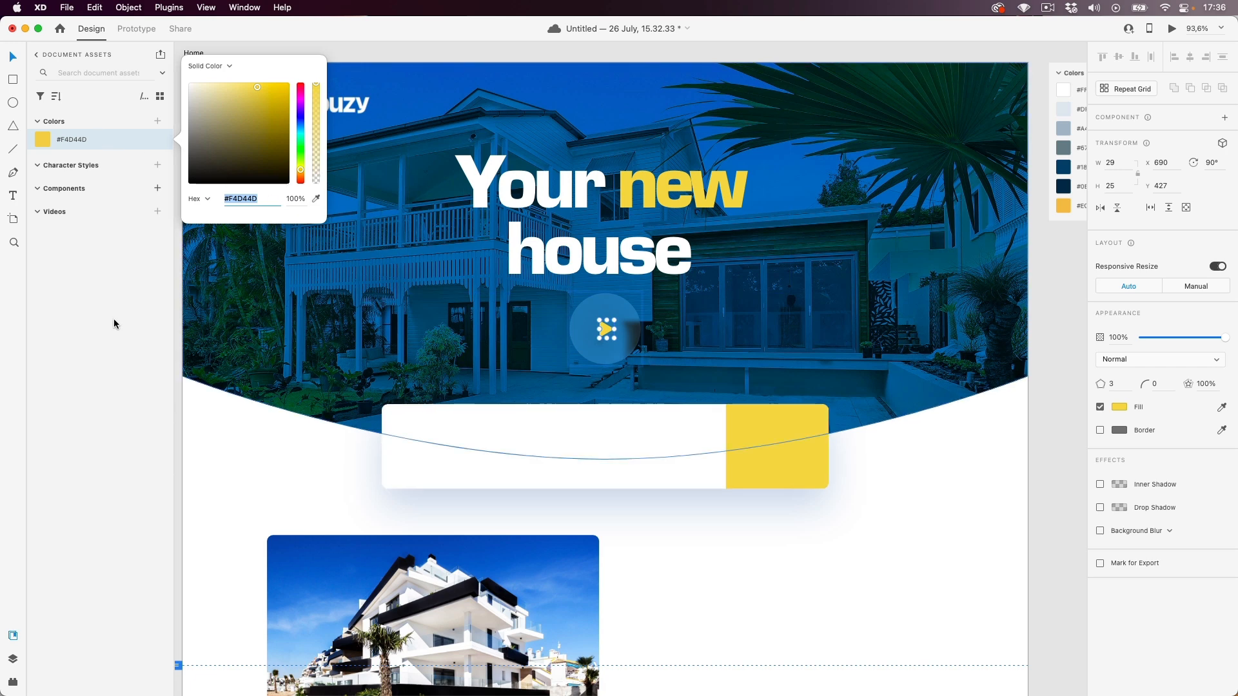
pyautogui.click(113, 284)
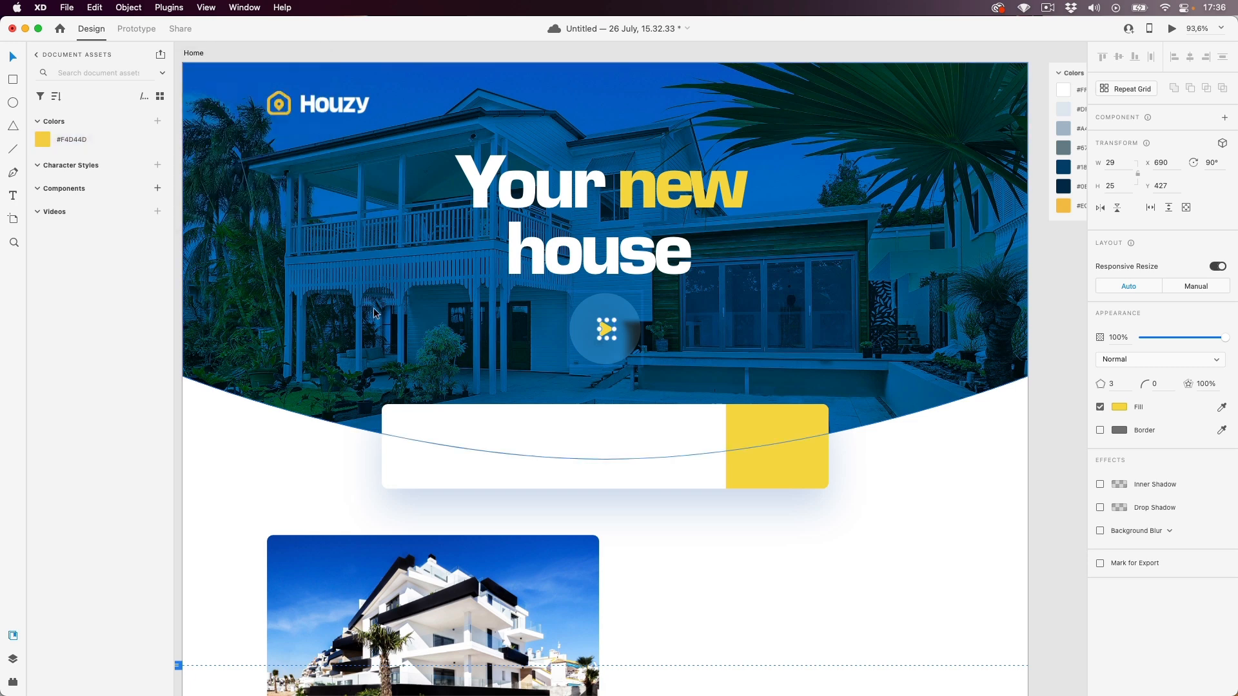
pyautogui.press('super+z')
# - Save the fill of the white rounded rectangle below the hero as a colour asset
pyautogui.click(441, 305)
pyautogui.scroll(5, 606, 335)
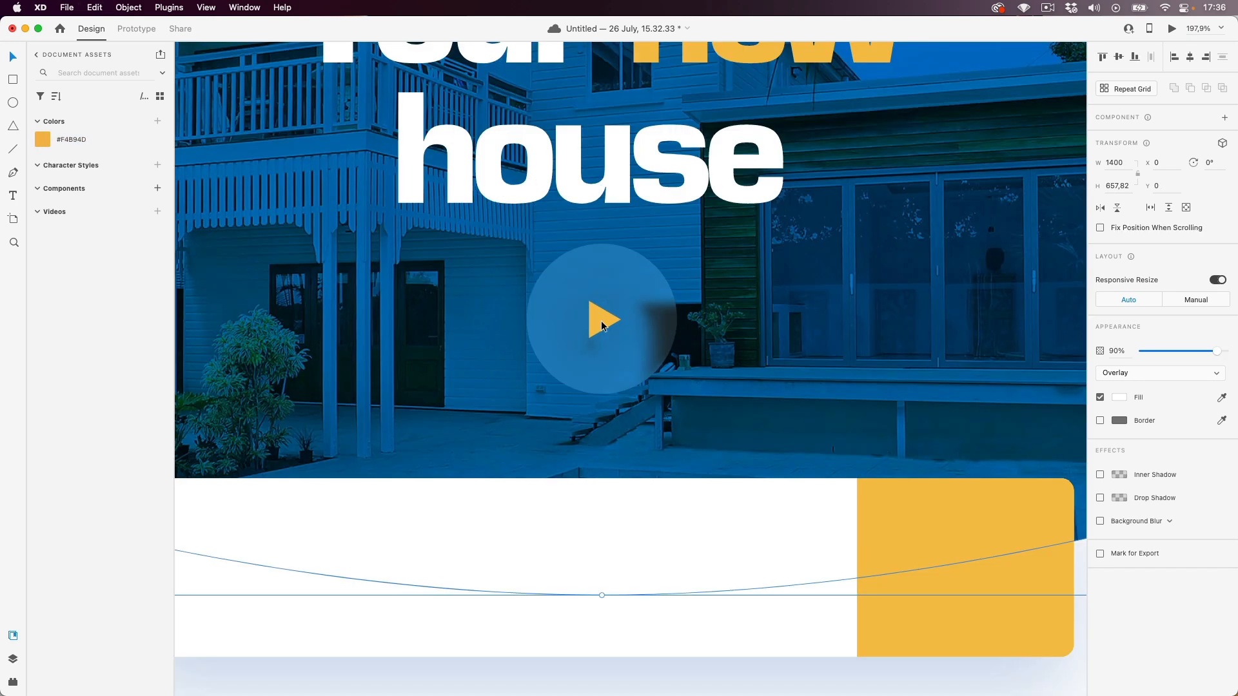
pyautogui.scroll(-5, 602, 324)
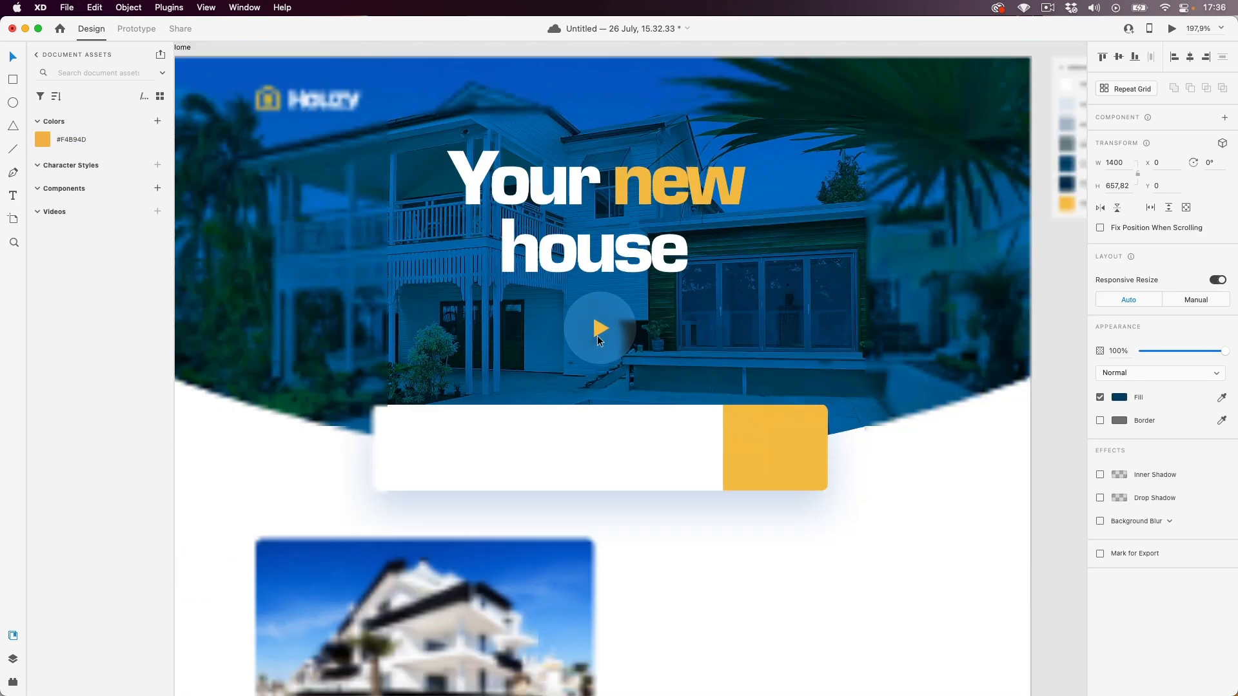
pyautogui.click(639, 480)
pyautogui.click(158, 122)
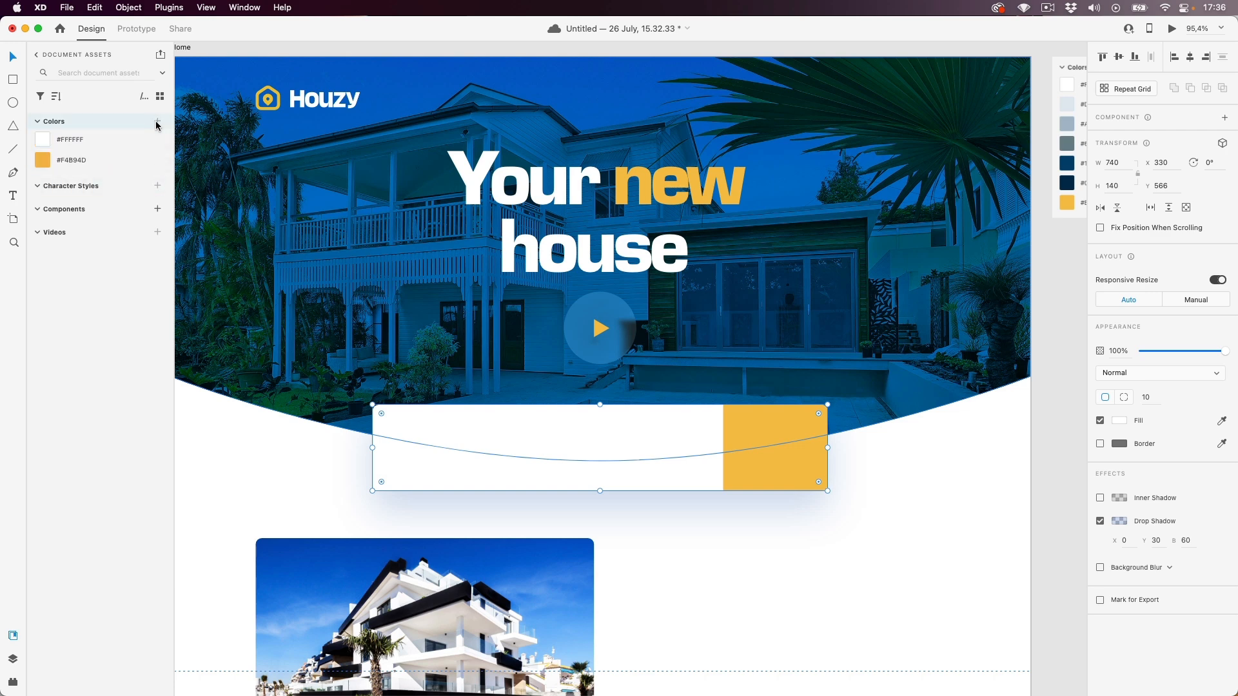
# - Fill the play triangle in the hero with the #FFFFFF colour asset
pyautogui.scroll(5, 605, 330)
pyautogui.doubleClick(599, 330)
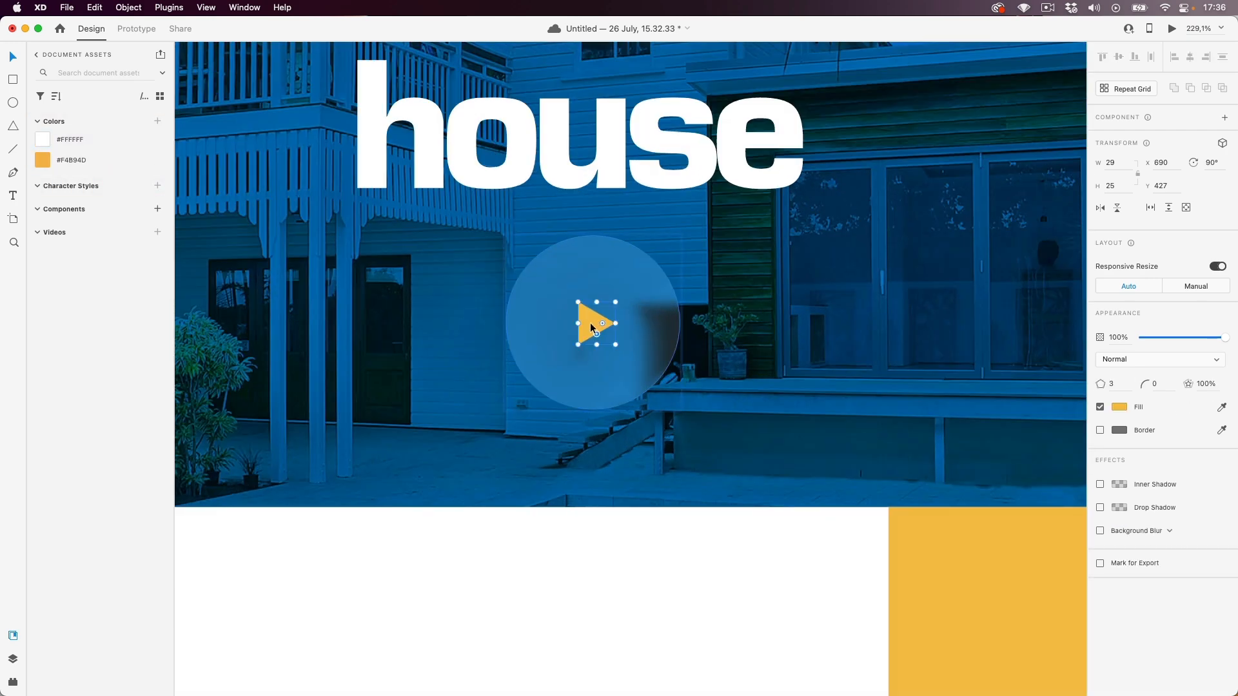
pyautogui.click(99, 139)
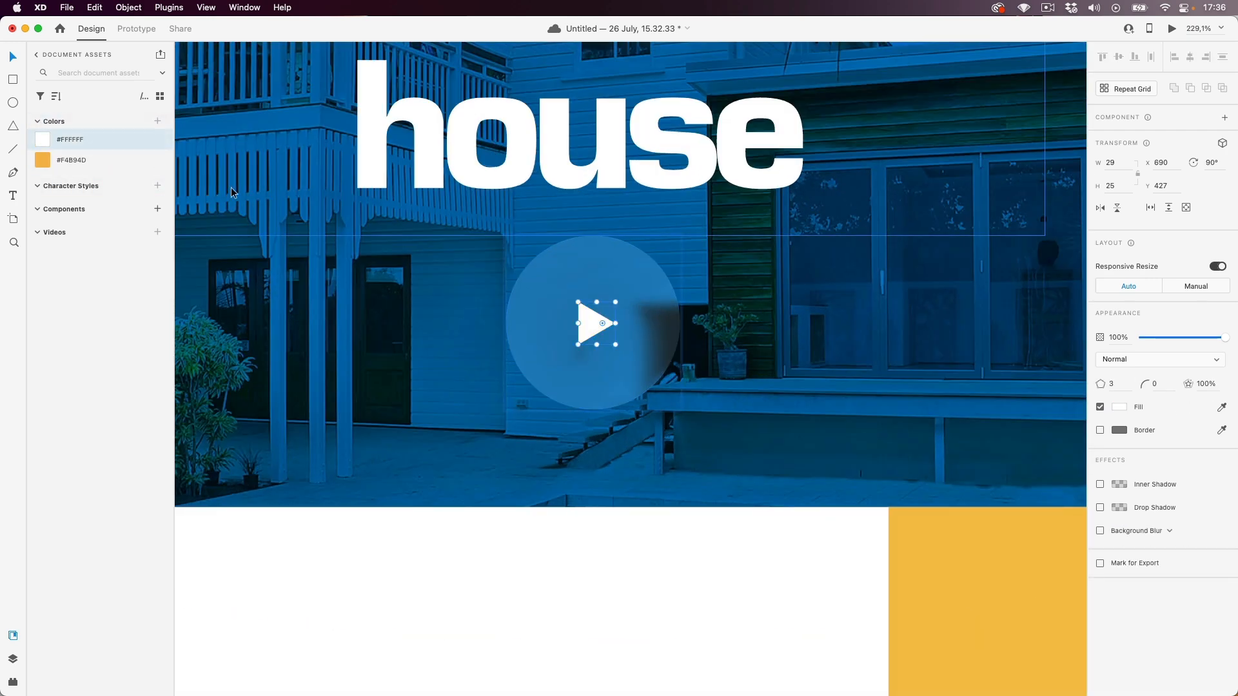
pyautogui.scroll(-5, 536, 277)
# - Examine the "Your next place" heading and paragraph section in the LWP Xd Startersguide v2 reference design
pyautogui.scroll(-2, 524, 411)
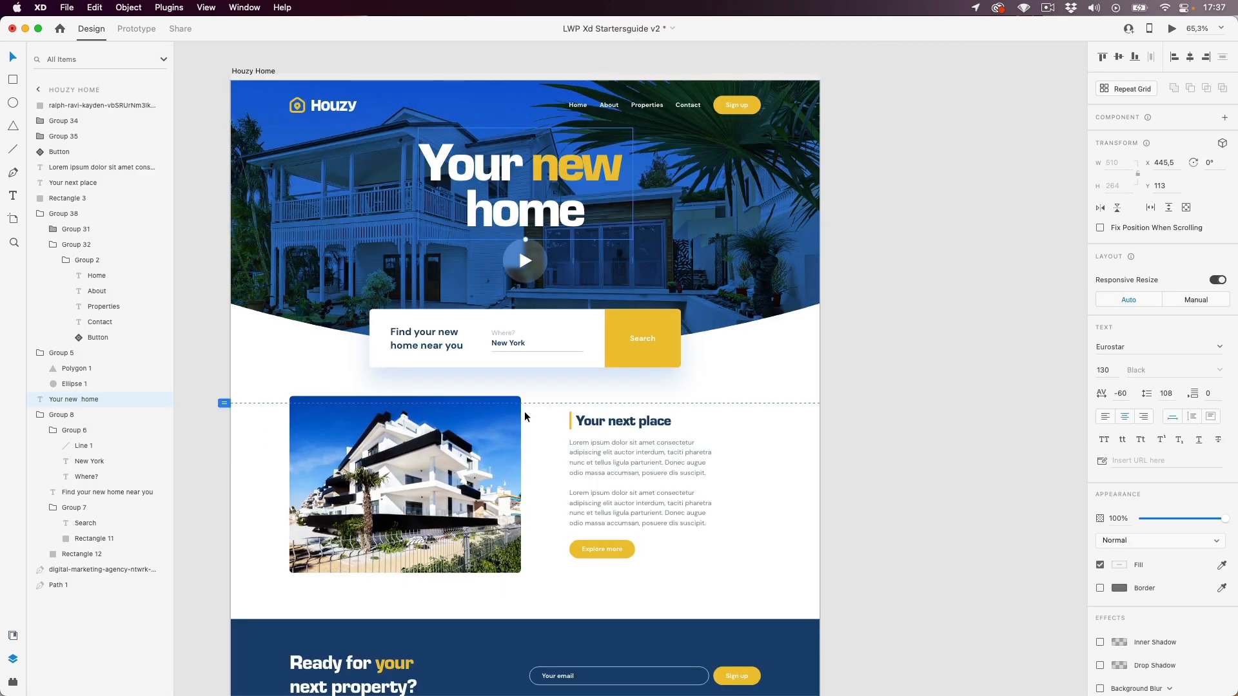
pyautogui.scroll(-3, 524, 411)
pyautogui.scroll(3, 525, 418)
pyautogui.scroll(3, 525, 422)
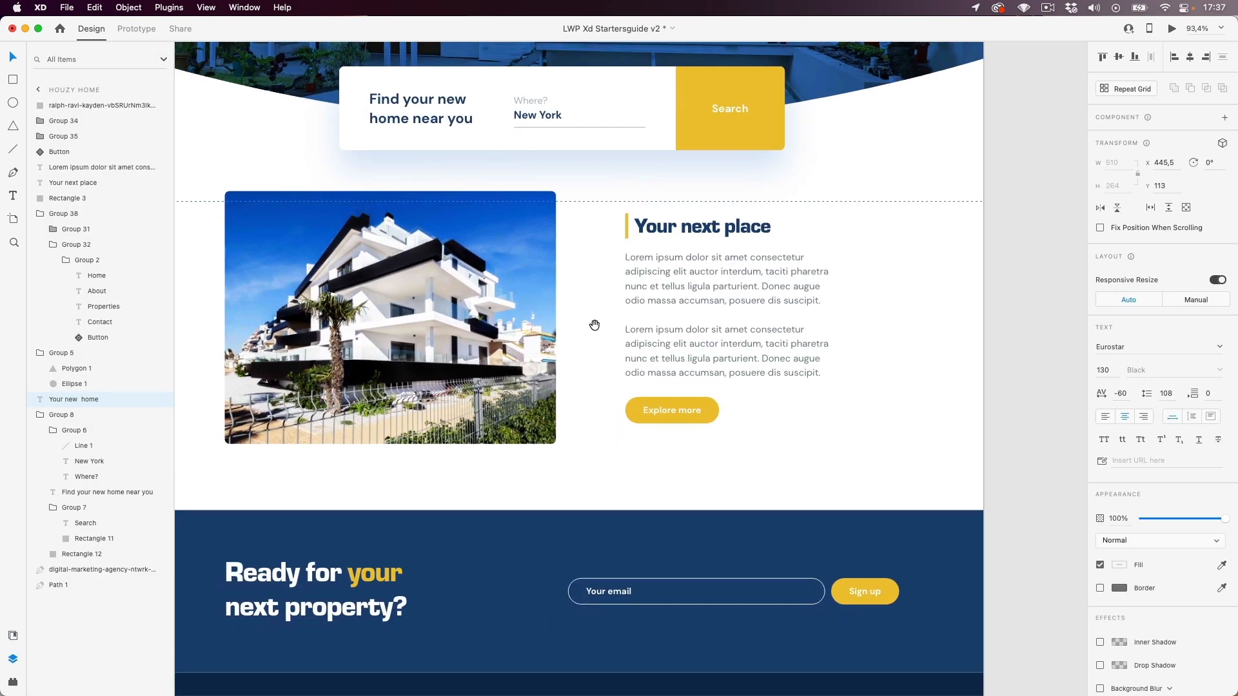
pyautogui.moveTo(609, 205); pyautogui.dragTo(721, 364)
pyautogui.click(950, 343)
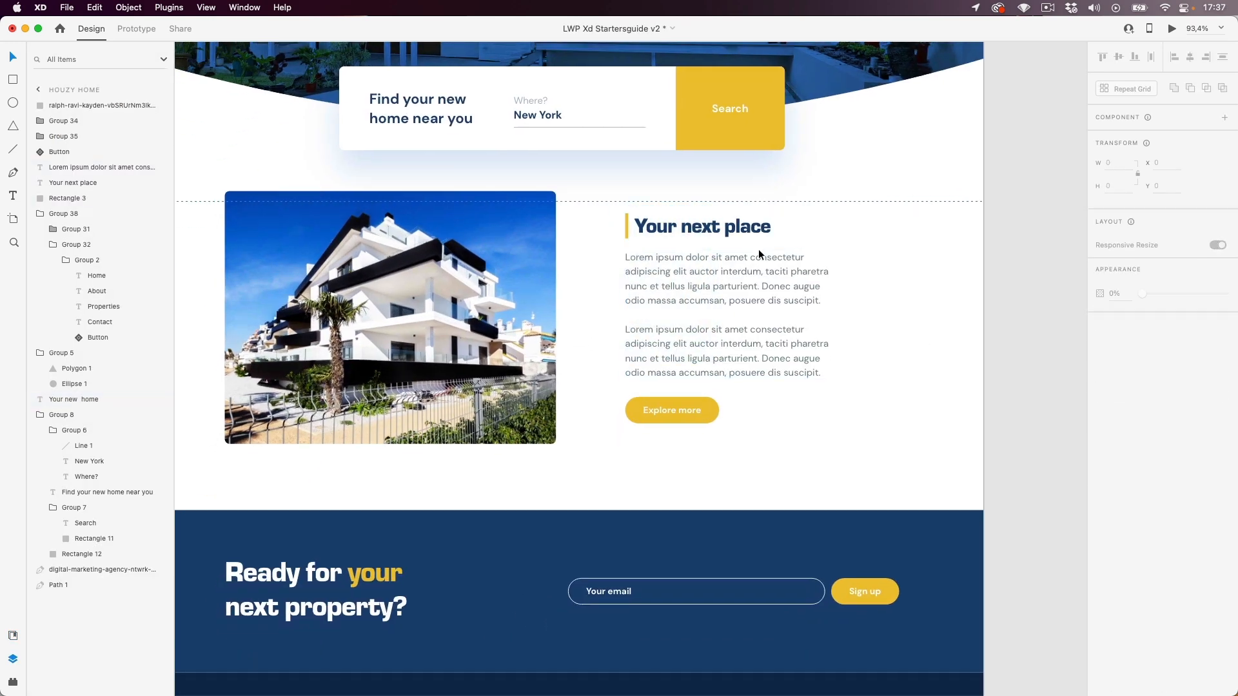
pyautogui.click(696, 226)
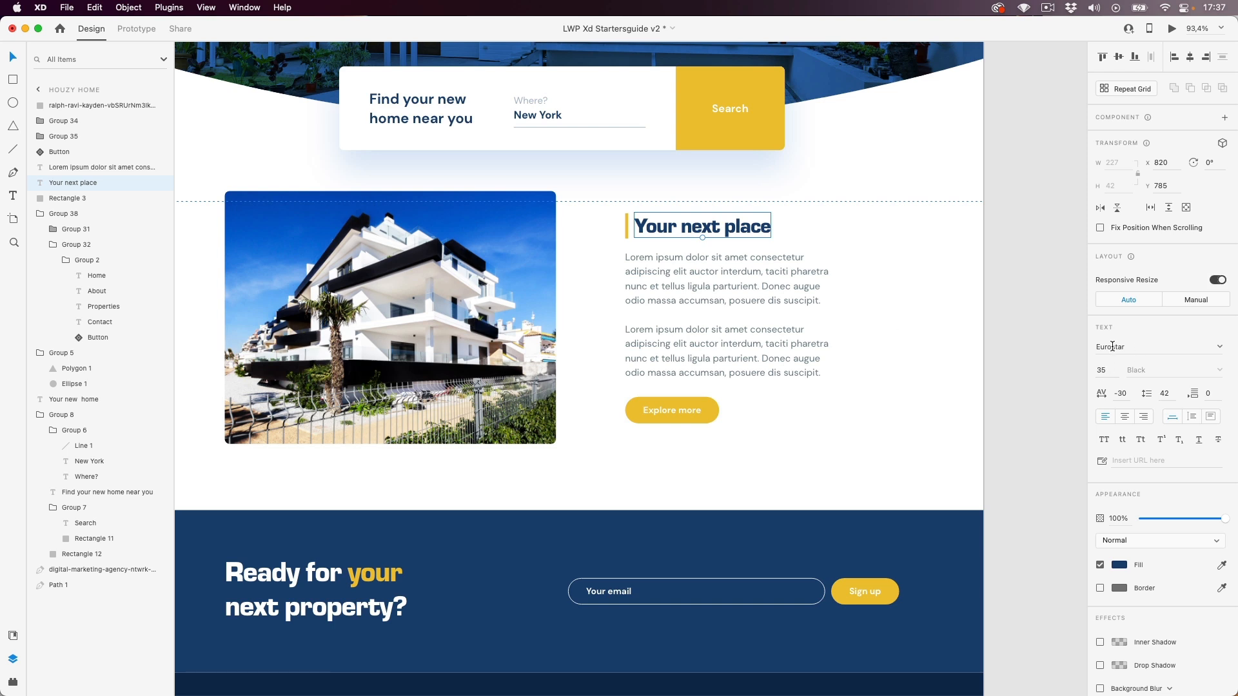
pyautogui.click(727, 287)
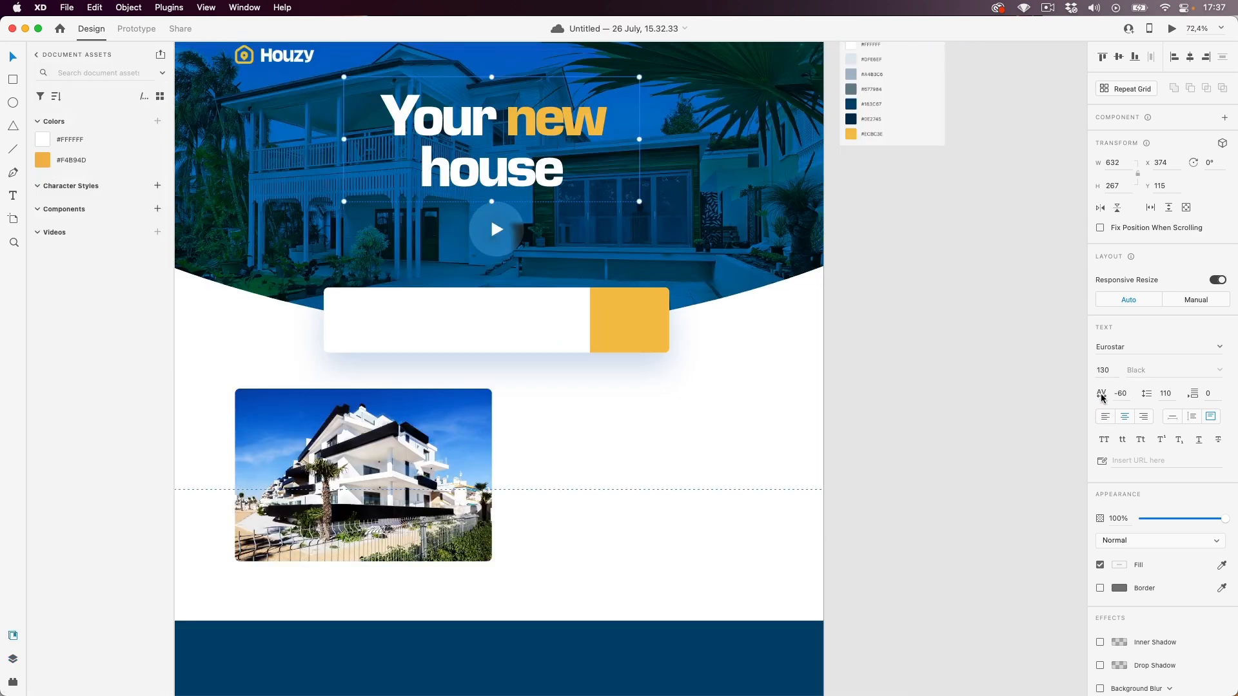
# - Duplicate the "Your new house" heading into the empty area beside the building photo, at X 706, Y 789
pyautogui.press('alt')
pyautogui.moveTo(465, 130); pyautogui.dragTo(598, 435)
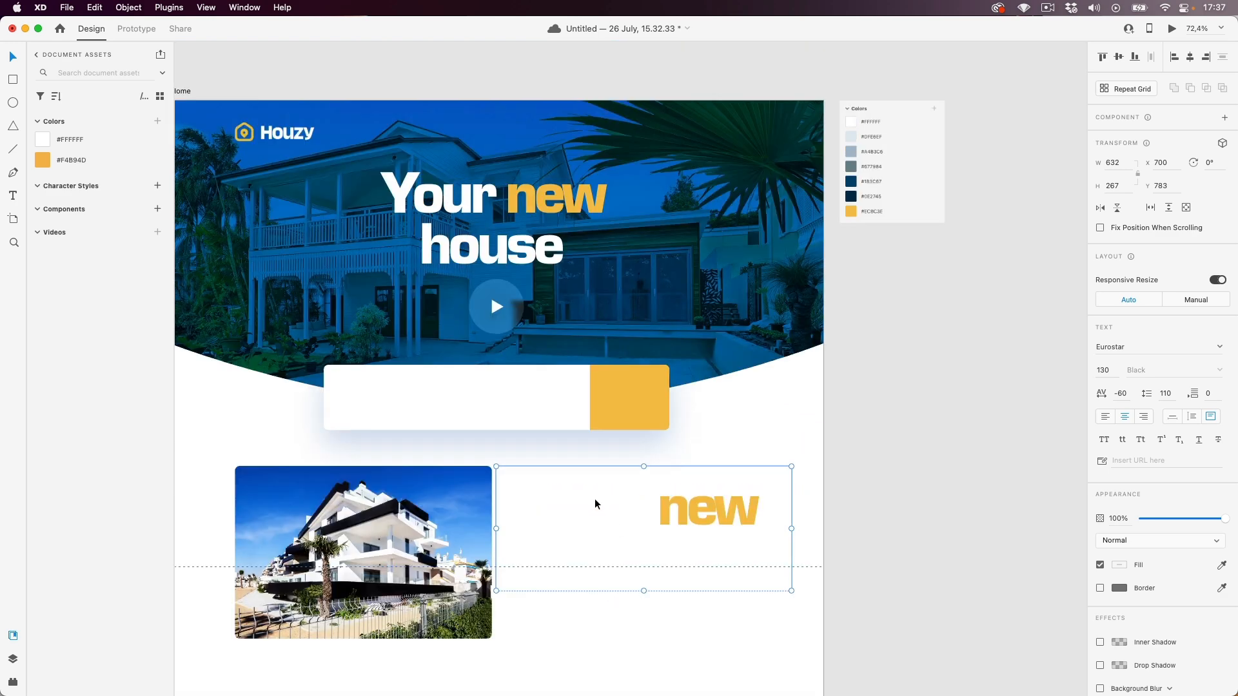
pyautogui.moveTo(594, 499); pyautogui.dragTo(597, 502)
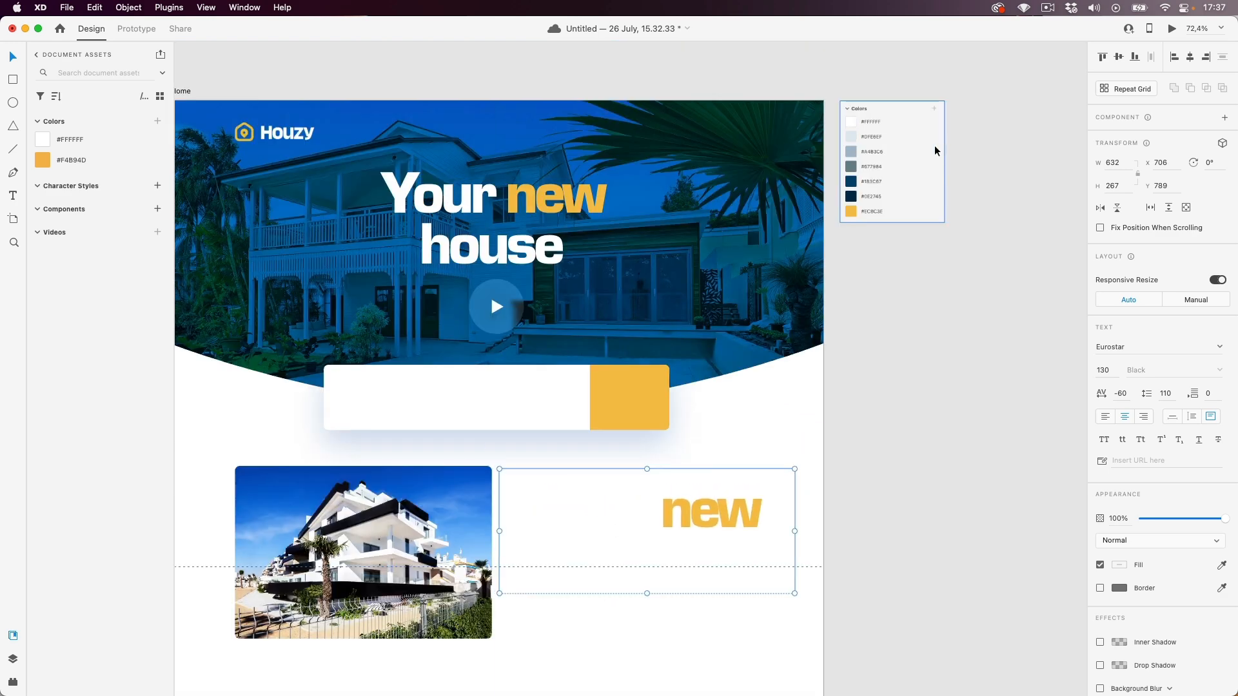
# - Fill the duplicated heading with the dark blue sampled from the #183C67 palette swatch and save it as a colour asset
pyautogui.scroll(8, 882, 160)
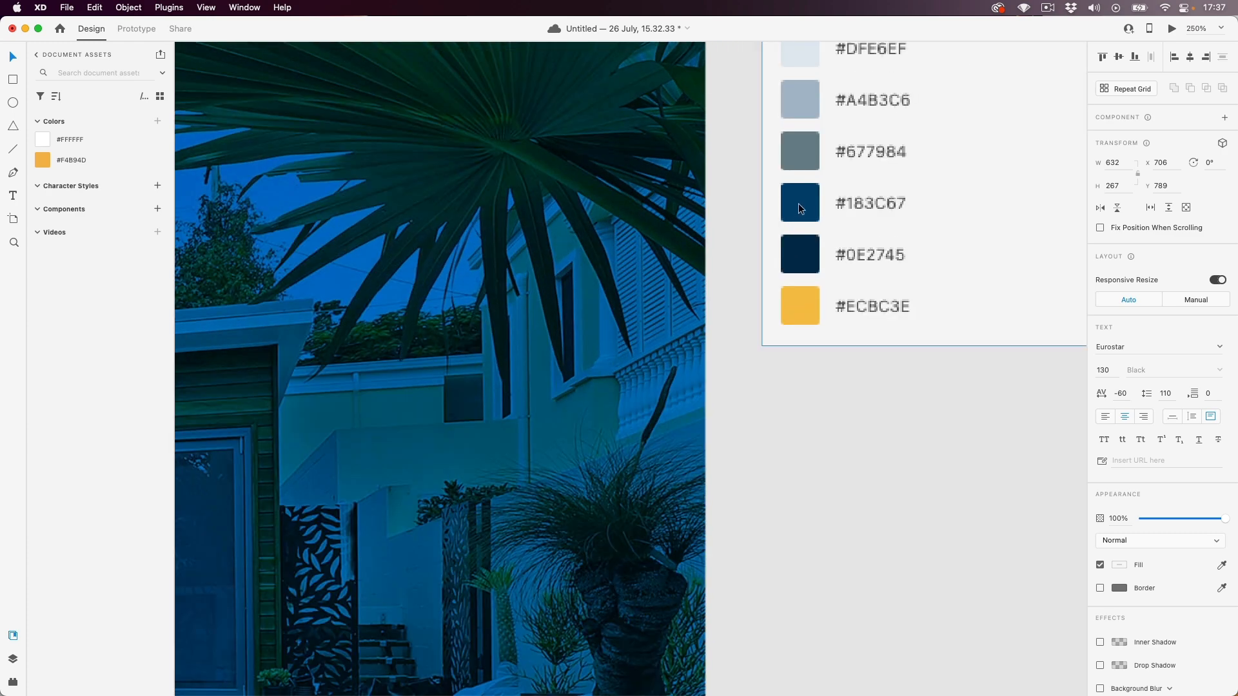
pyautogui.press('i')
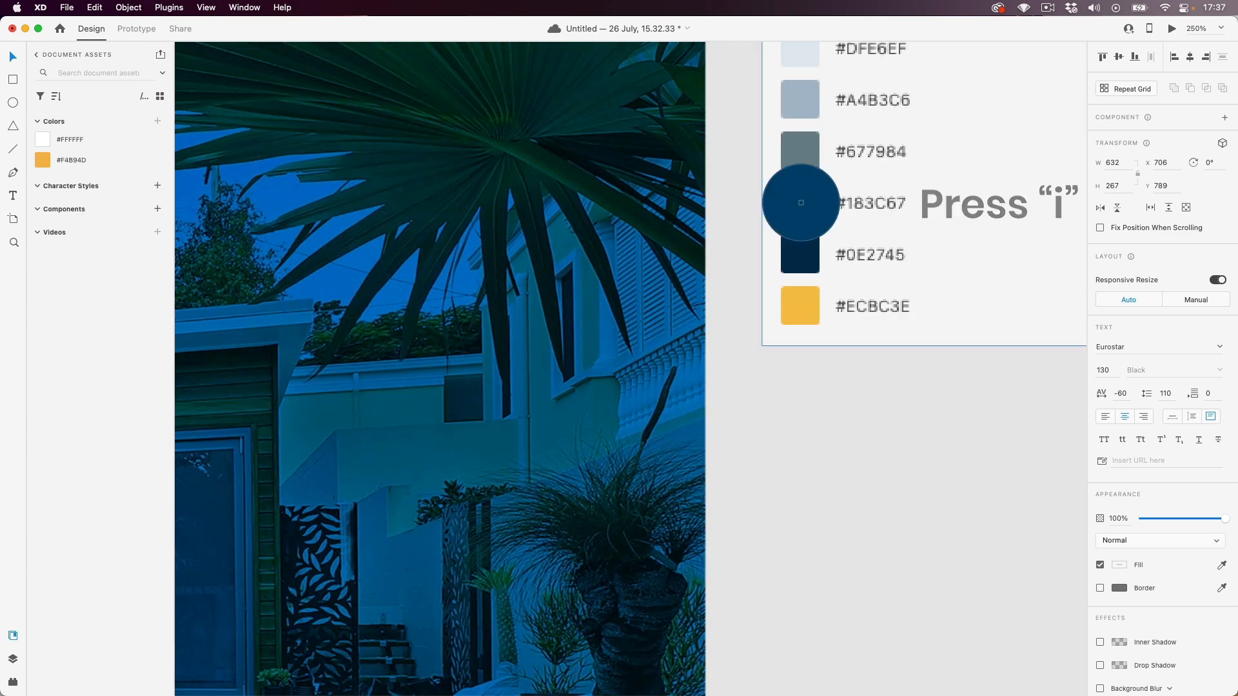
pyautogui.click(799, 207)
pyautogui.click(158, 121)
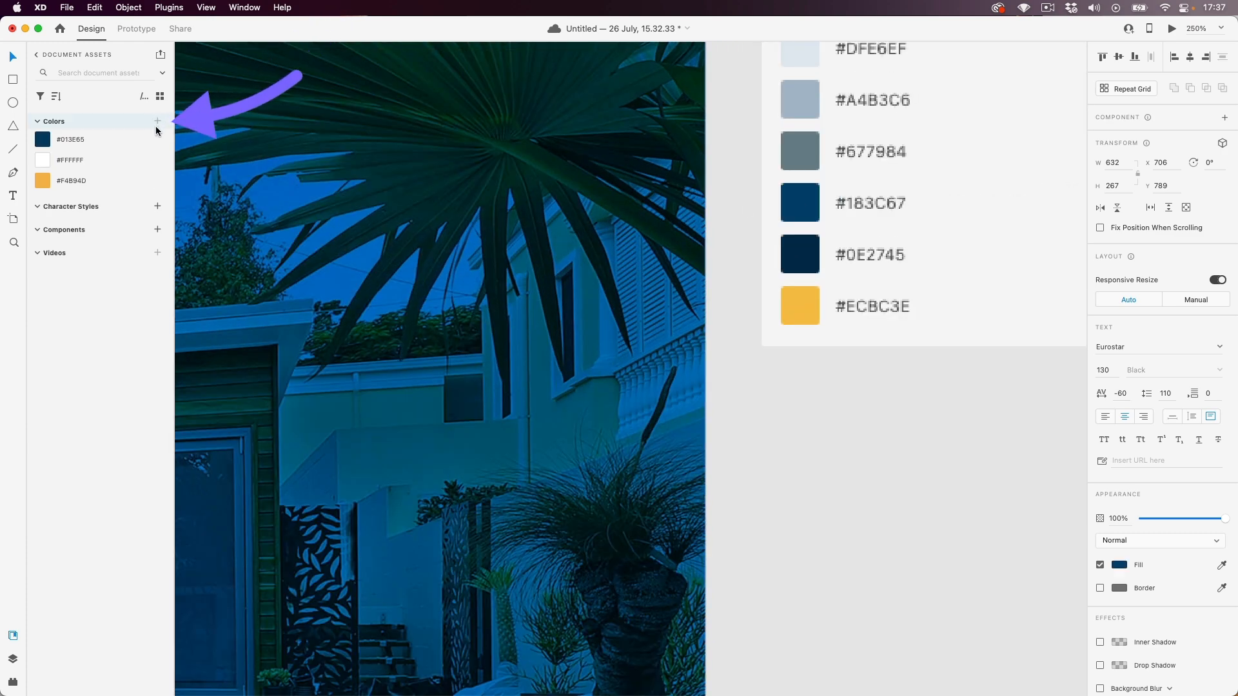
# - Switch the duplicated heading to auto width and shrink it to font size 36 with line spacing 30
pyautogui.scroll(-5, 393, 416)
pyautogui.moveTo(283, 595); pyautogui.dragTo(615, 290)
pyautogui.scroll(-2, 505, 428)
pyautogui.scroll(3, 577, 469)
pyautogui.moveTo(785, 492)
pyautogui.mouseDown()
pyautogui.moveTo(743, 467)
pyautogui.moveTo(804, 514)
pyautogui.moveTo(733, 479)
pyautogui.moveTo(790, 514)
pyautogui.moveTo(790, 500)
pyautogui.mouseUp()
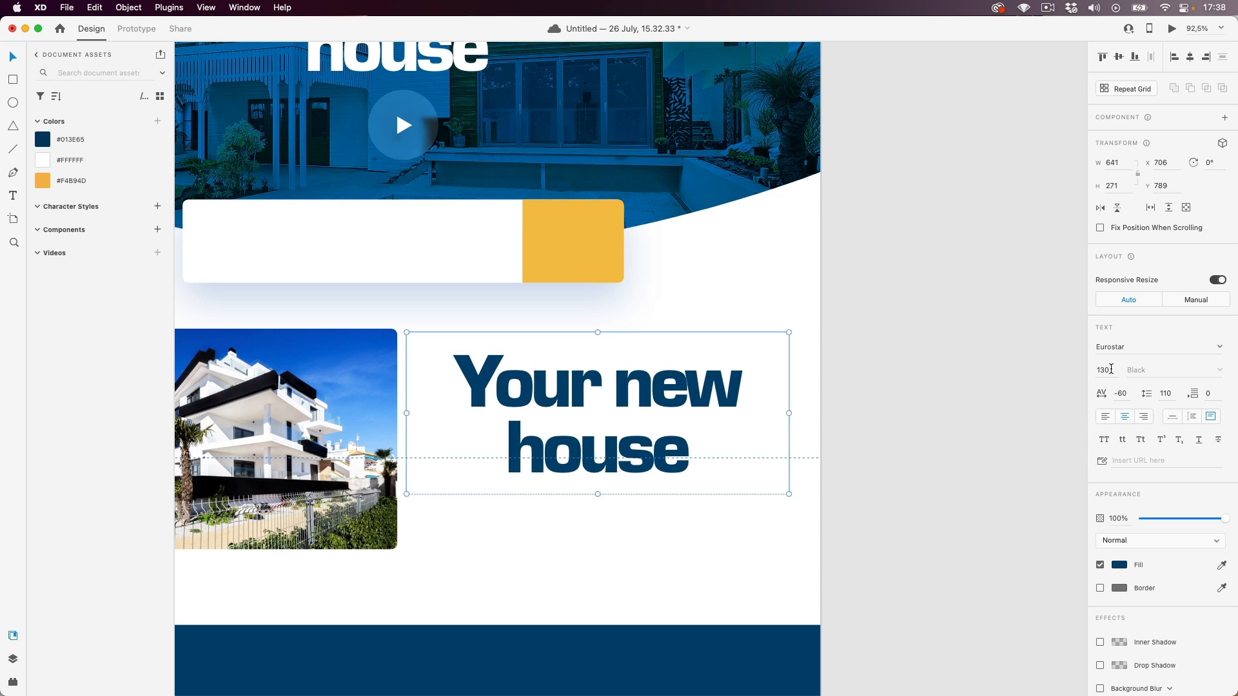
pyautogui.click(1173, 419)
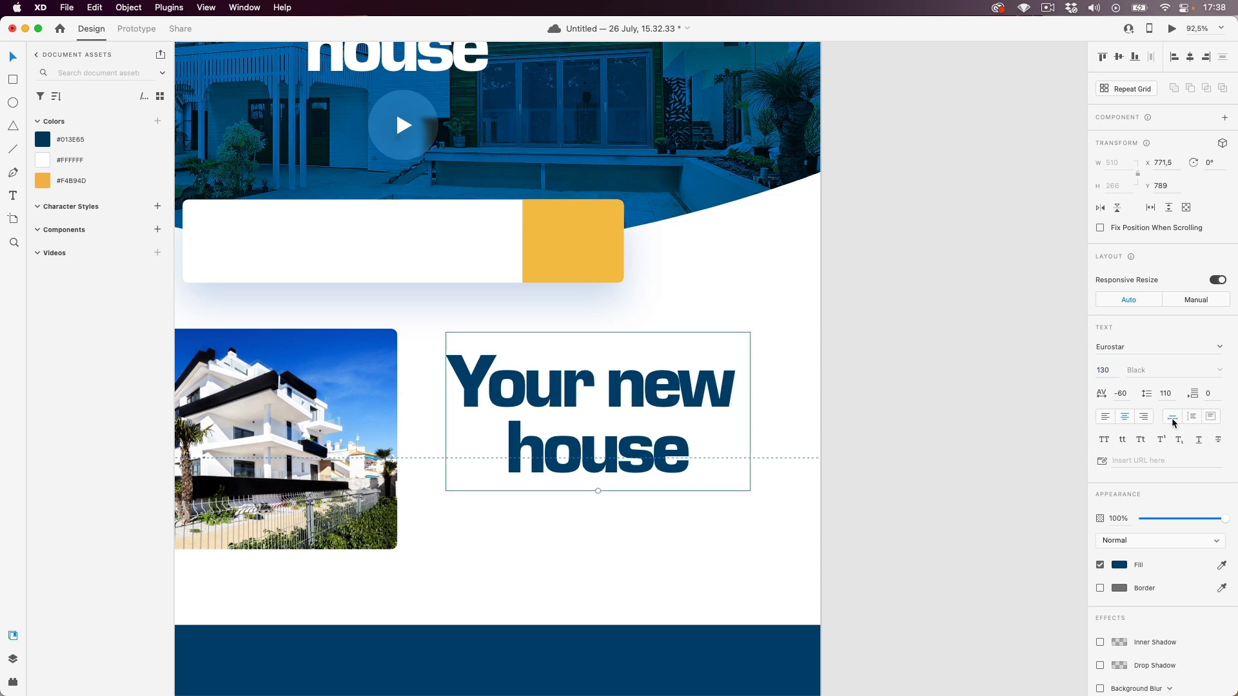
pyautogui.moveTo(597, 492); pyautogui.dragTo(530, 369)
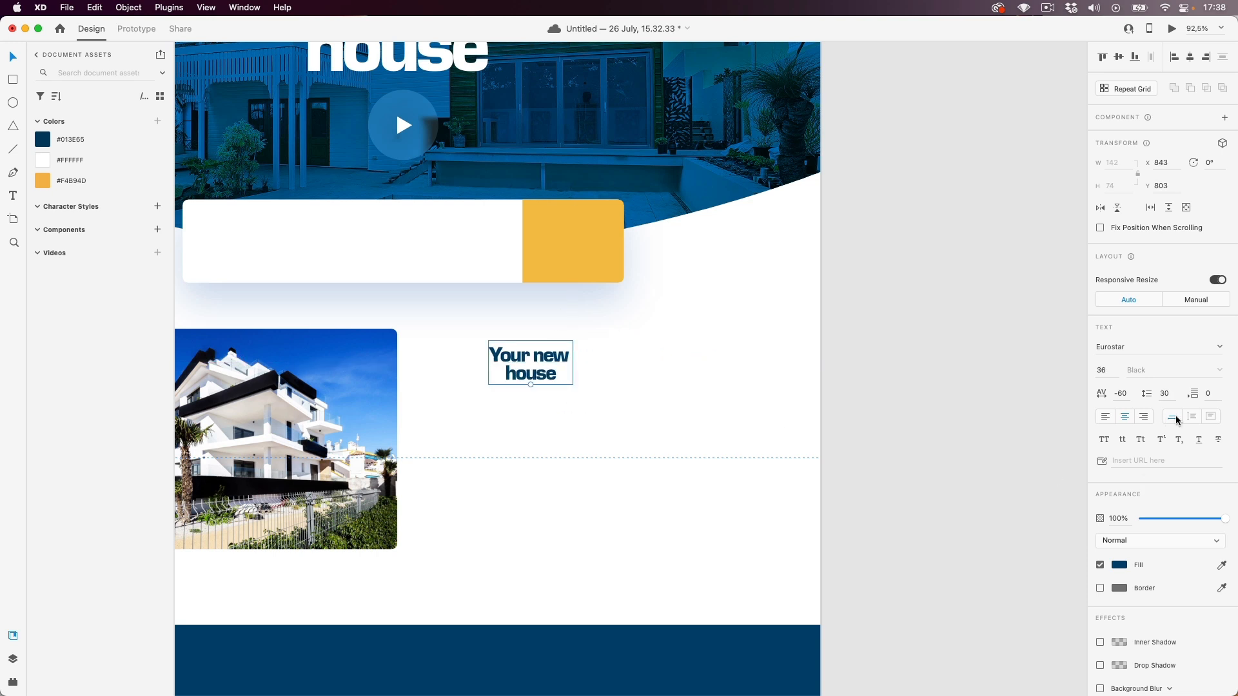
# - Left-align the duplicated heading and change its text to "Your next place"
pyautogui.click(1107, 417)
pyautogui.press('Return')
pyautogui.write('Your next t')
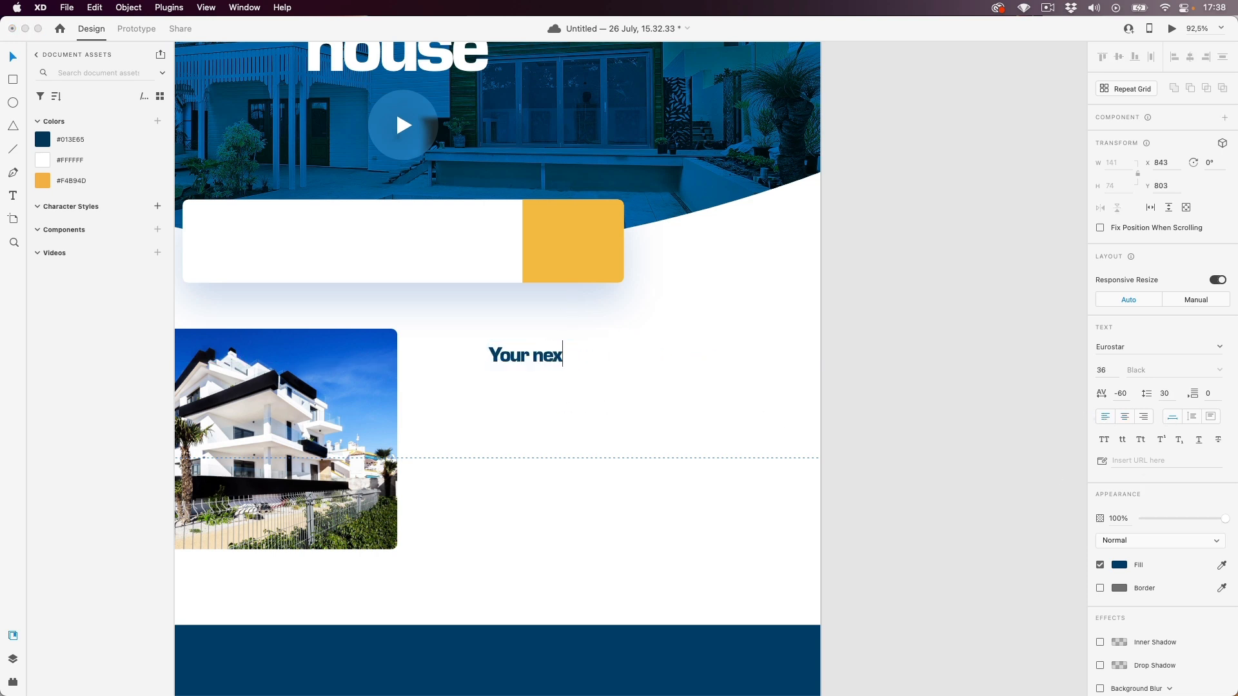
# - Show the 12-column layout grid on the Home artboard and snap the "Your next place" heading to a column edge at X 805, Y 805
pyautogui.moveTo(618, 321)
pyautogui.mouseDown()
pyautogui.moveTo(645, 320)
pyautogui.moveTo(608, 322)
pyautogui.moveTo(619, 317)
pyautogui.mouseUp()
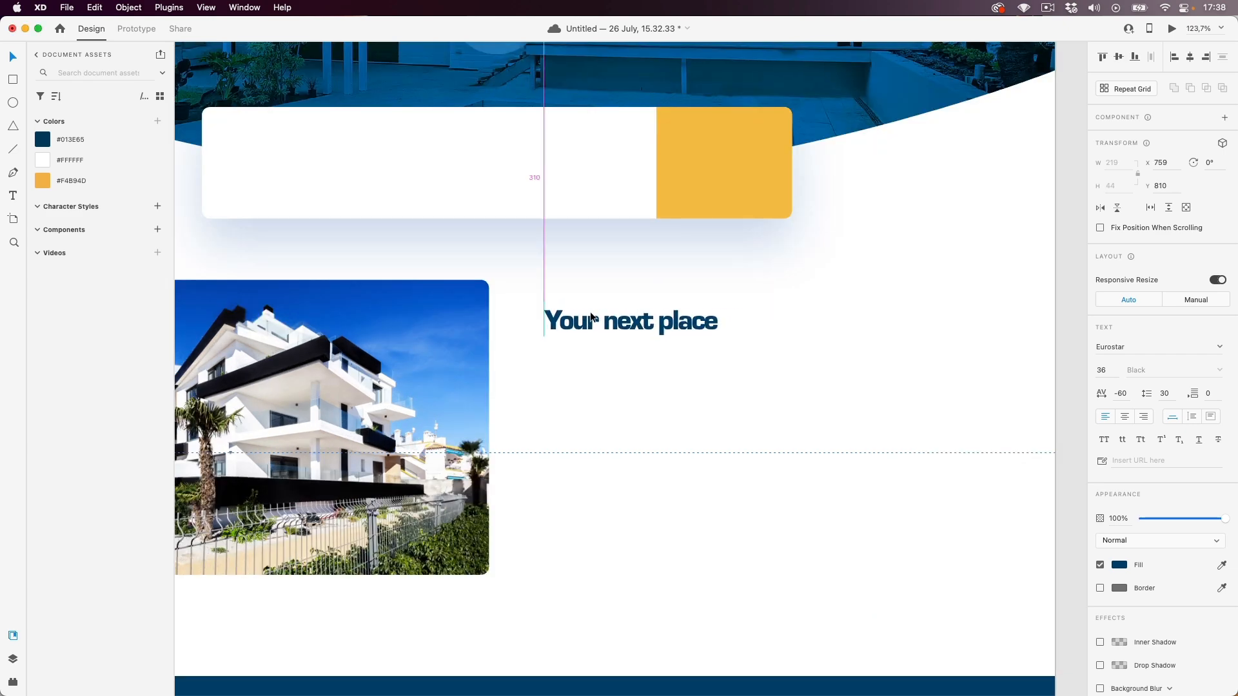
pyautogui.scroll(-5, 587, 350)
pyautogui.scroll(3, 587, 353)
pyautogui.hscroll(2, 586, 352)
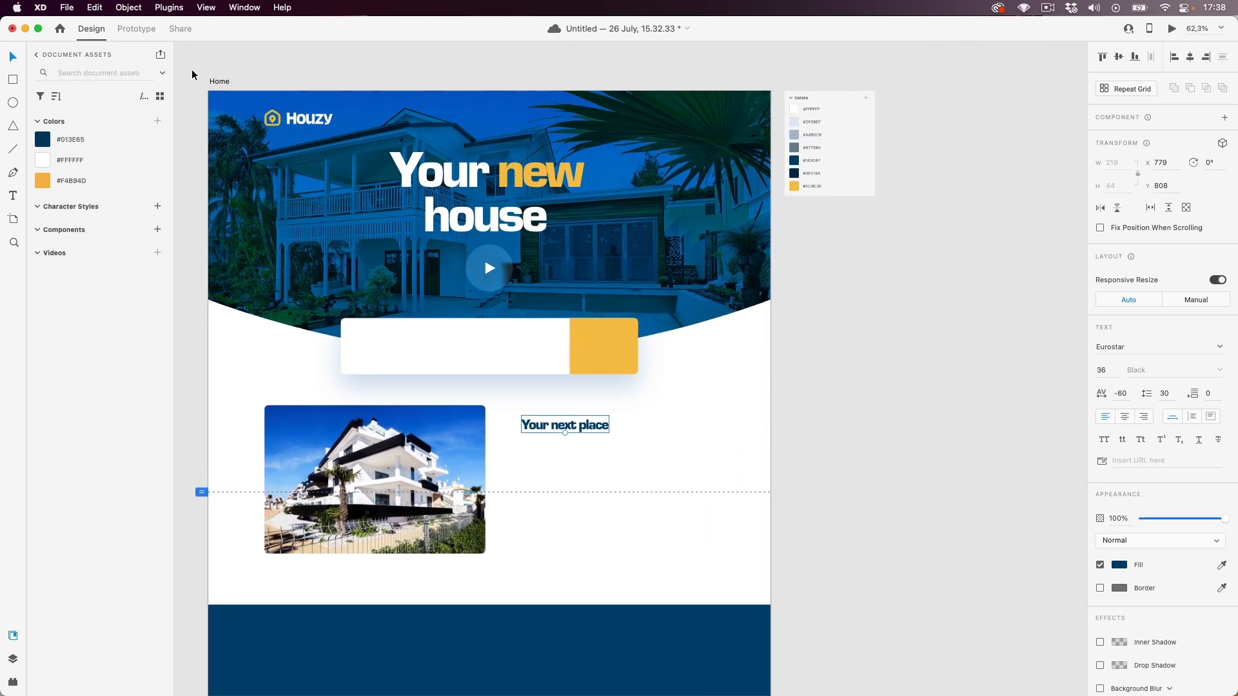
pyautogui.click(219, 82)
pyautogui.click(1100, 419)
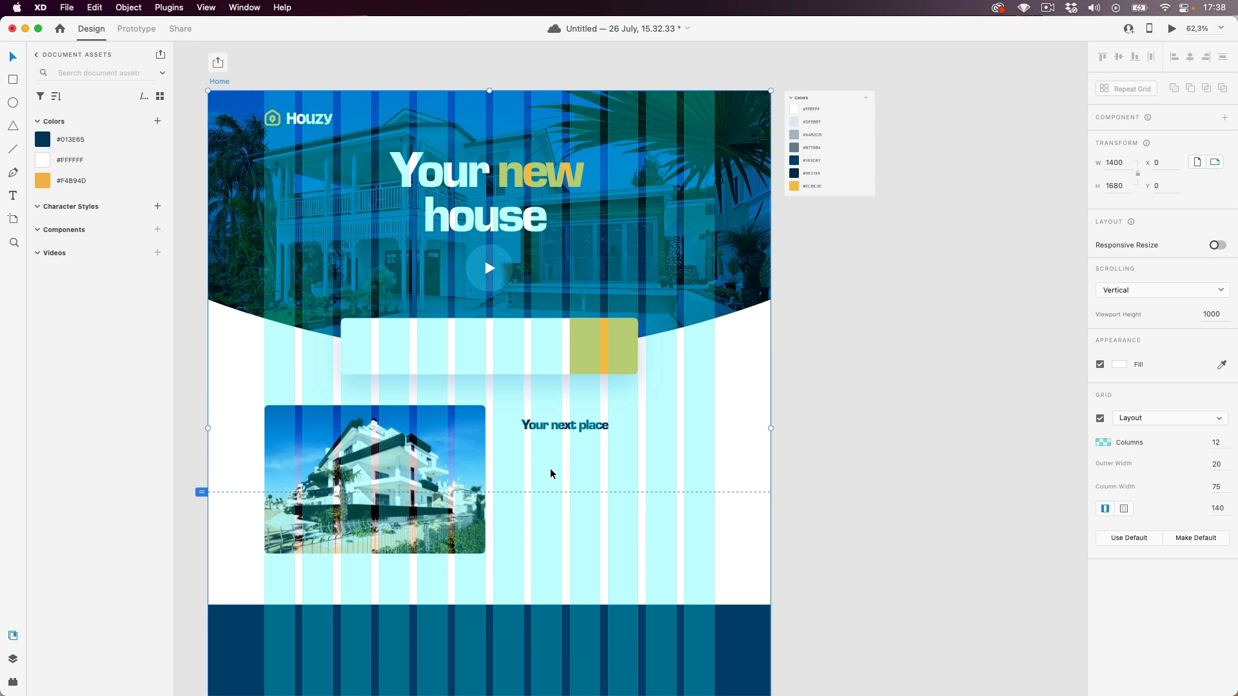
pyautogui.scroll(5, 517, 388)
pyautogui.click(517, 388)
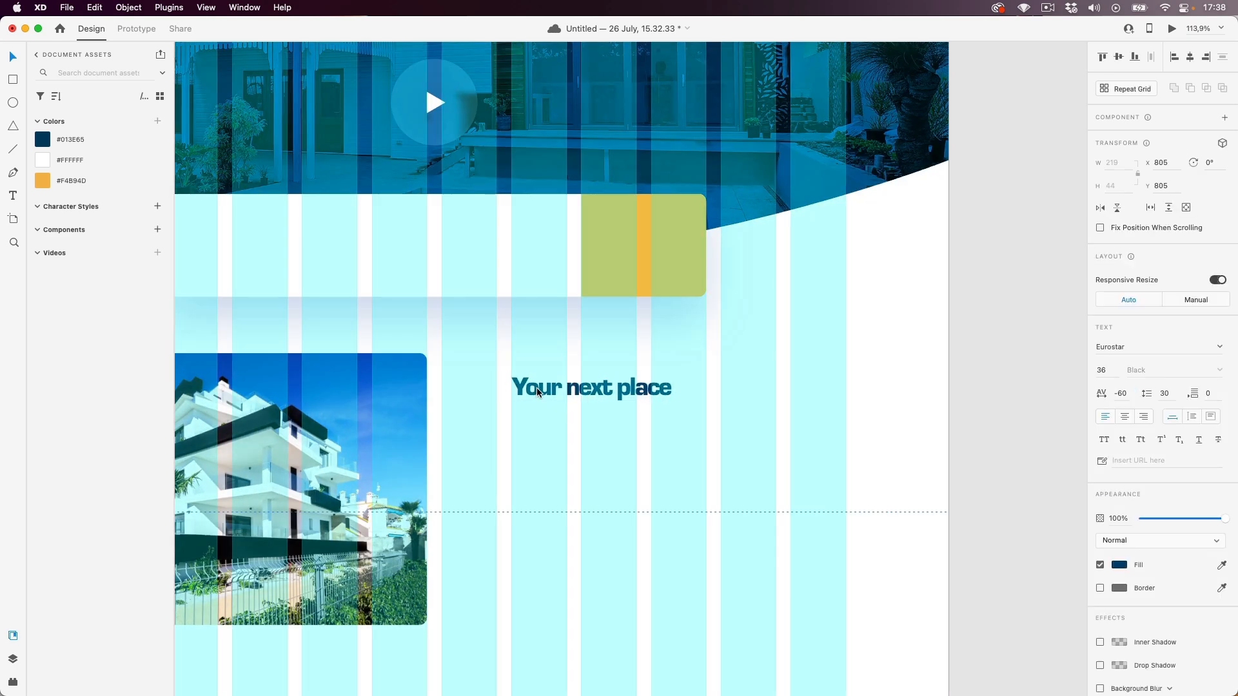
# - Hide and reshow the Home artboard's layout grid to check the heading's placement against the columns
pyautogui.scroll(-3, 537, 390)
pyautogui.hscroll(1, 536, 390)
pyautogui.click(594, 359)
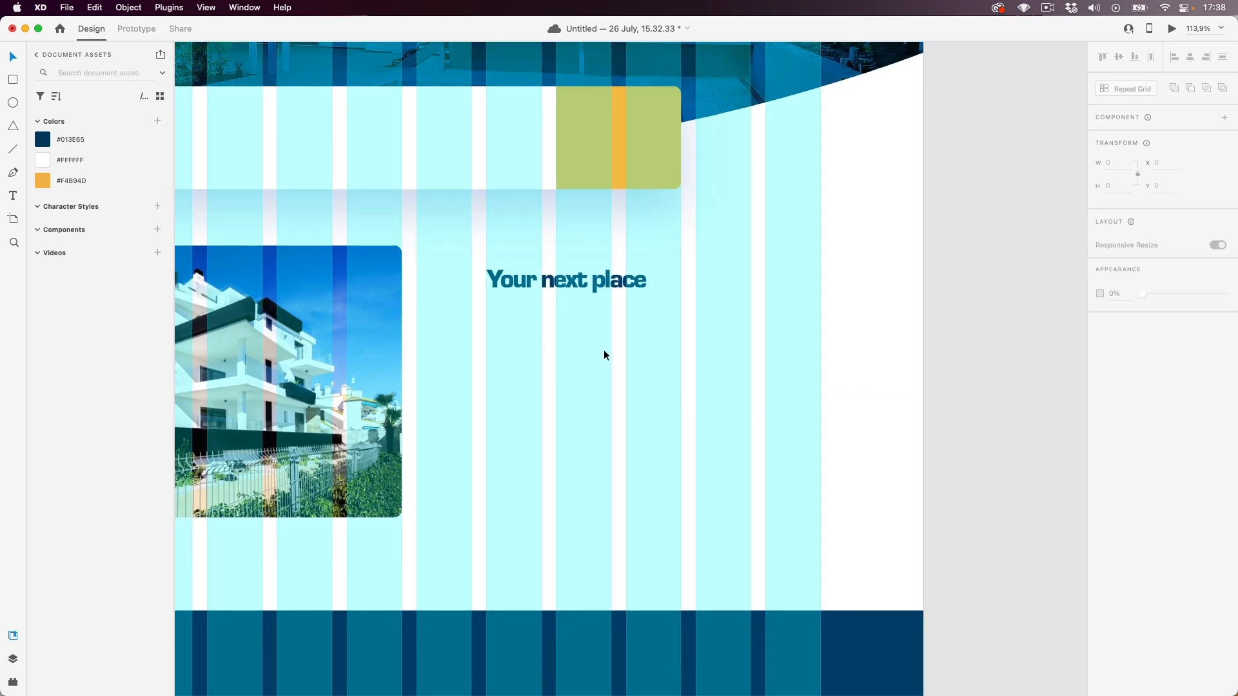
pyautogui.click(604, 355)
pyautogui.scroll(-3, 657, 386)
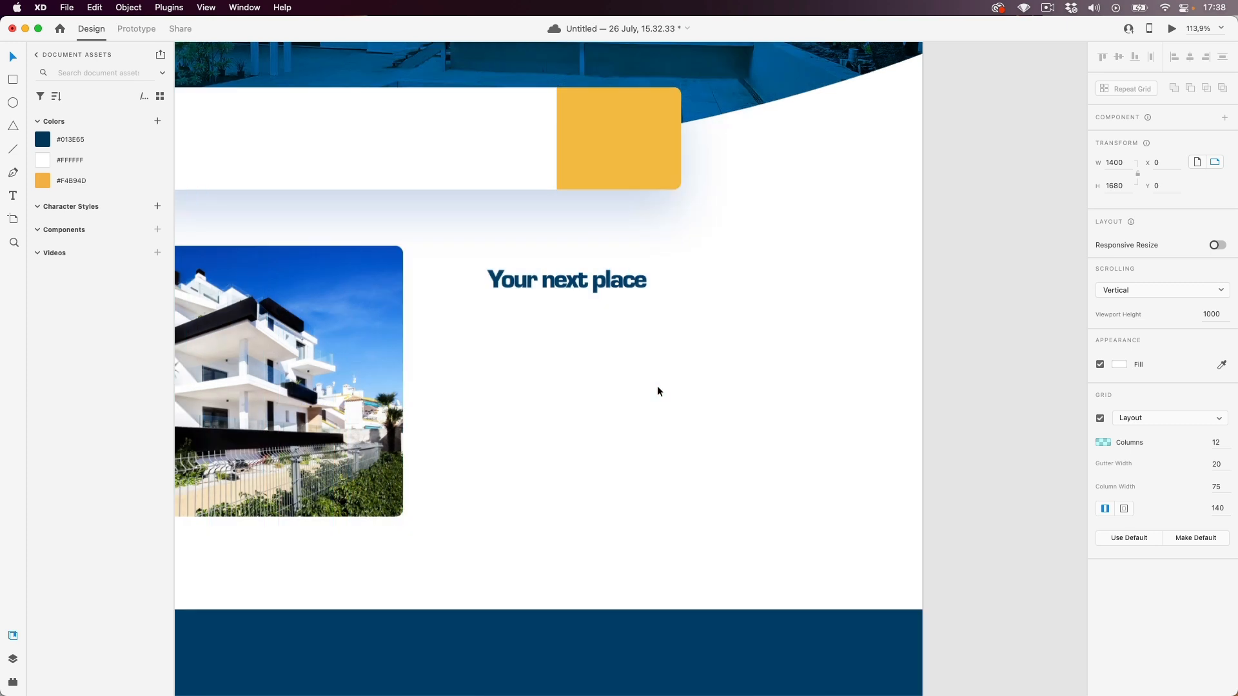
pyautogui.click(907, 352)
pyautogui.click(693, 355)
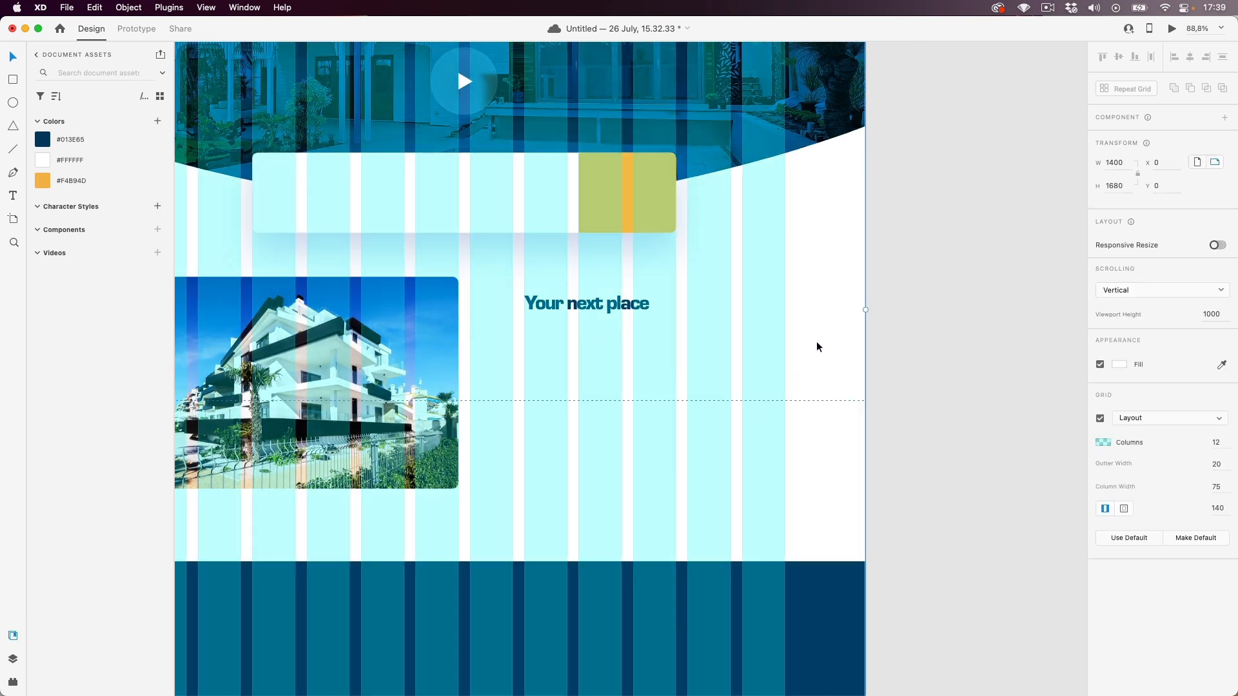
# - Hide the layout grid on the Home artboard
pyautogui.scroll(-3, 819, 400)
pyautogui.click(825, 510)
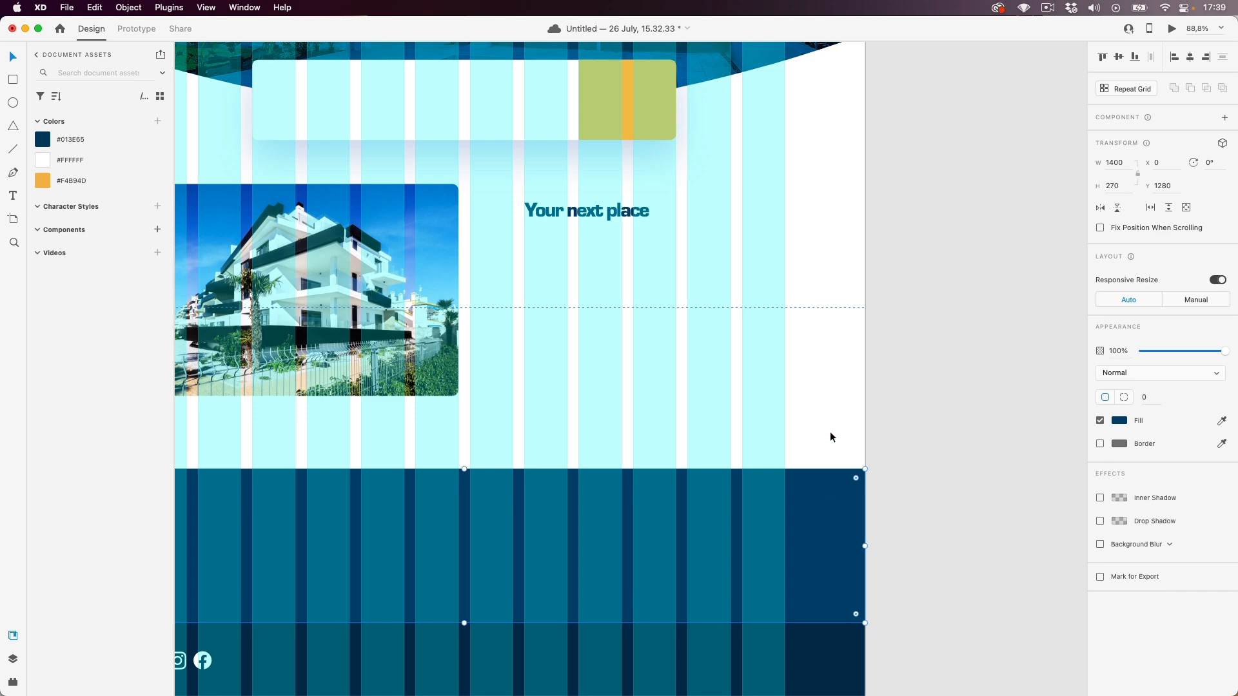
pyautogui.scroll(2, 828, 426)
pyautogui.scroll(2, 828, 421)
pyautogui.scroll(-4, 828, 422)
pyautogui.moveTo(751, 319); pyautogui.dragTo(763, 388)
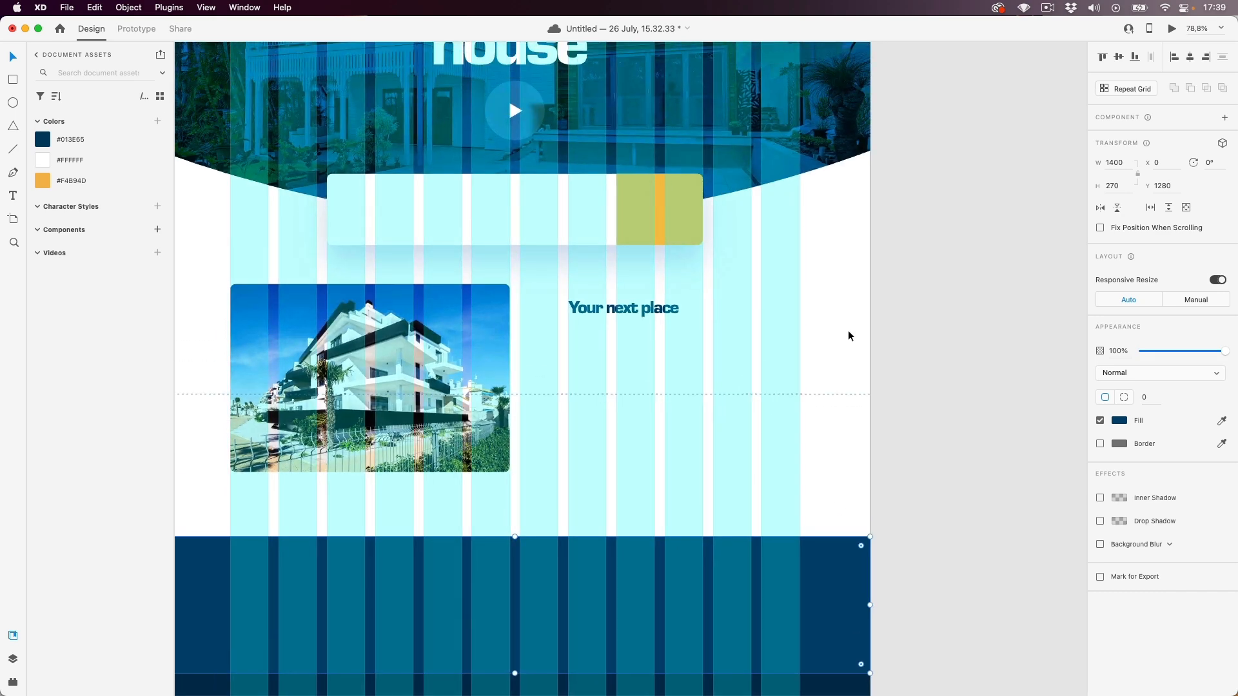
pyautogui.click(800, 358)
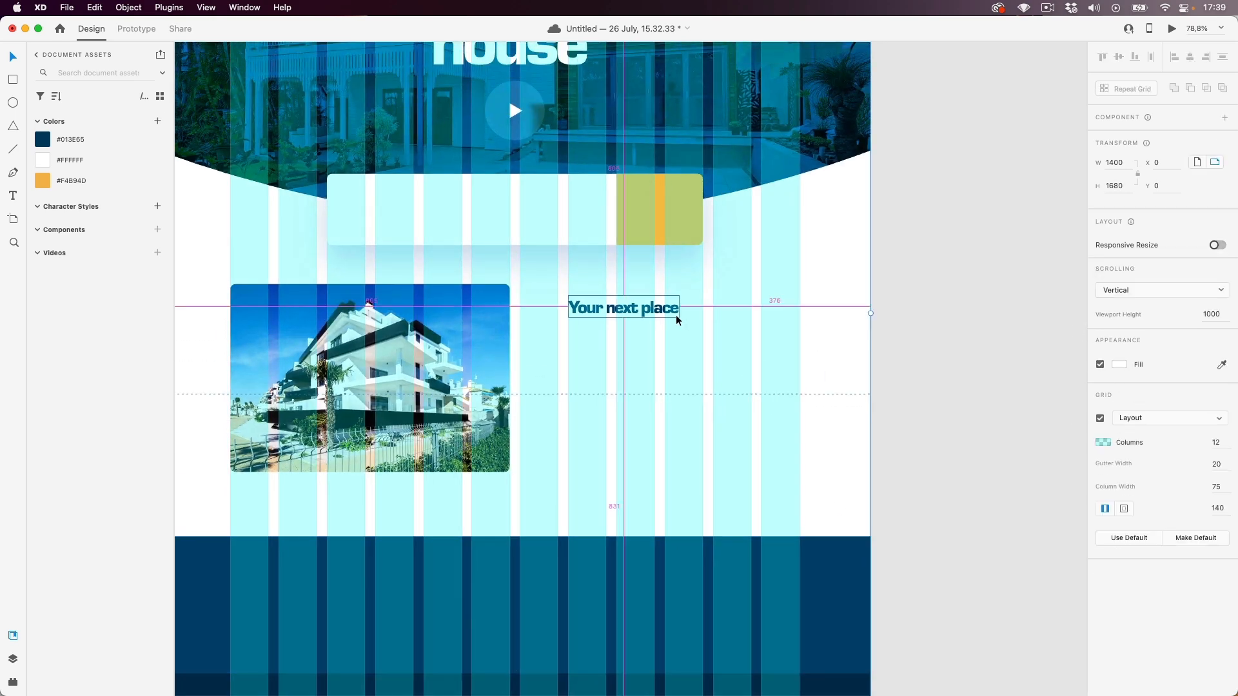
pyautogui.scroll(-5, 670, 322)
pyautogui.scroll(5, 547, 303)
pyautogui.scroll(5, 547, 303)
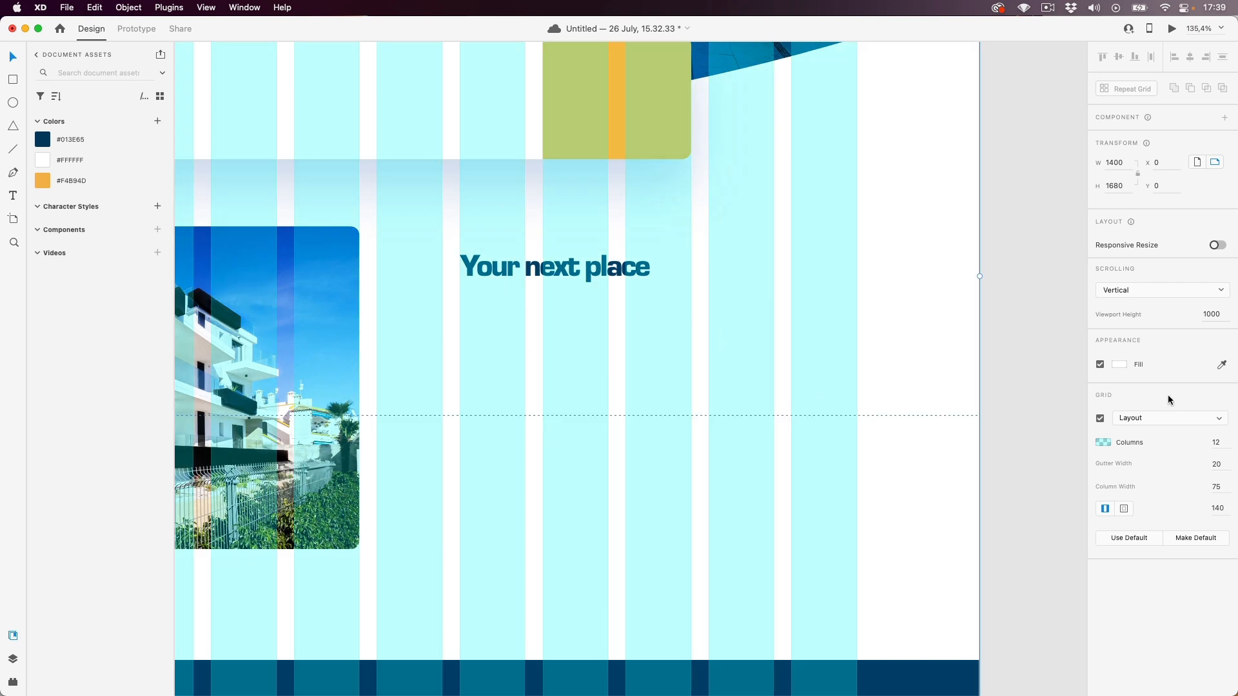
pyautogui.click(1101, 419)
pyautogui.click(530, 329)
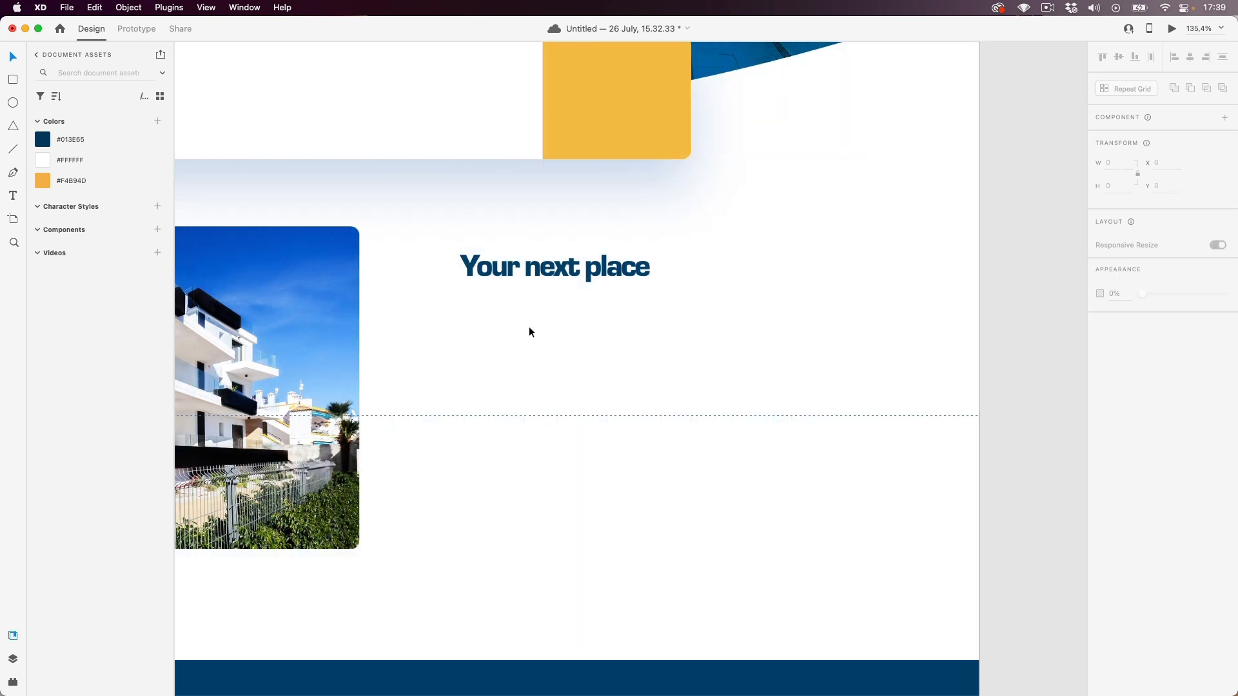
# - Create an area text box about 333 wide at X 805, Y 888 below the "Your next place" heading, with the text "Gjnadga"
pyautogui.click(13, 201)
pyautogui.moveTo(487, 335); pyautogui.dragTo(750, 486)
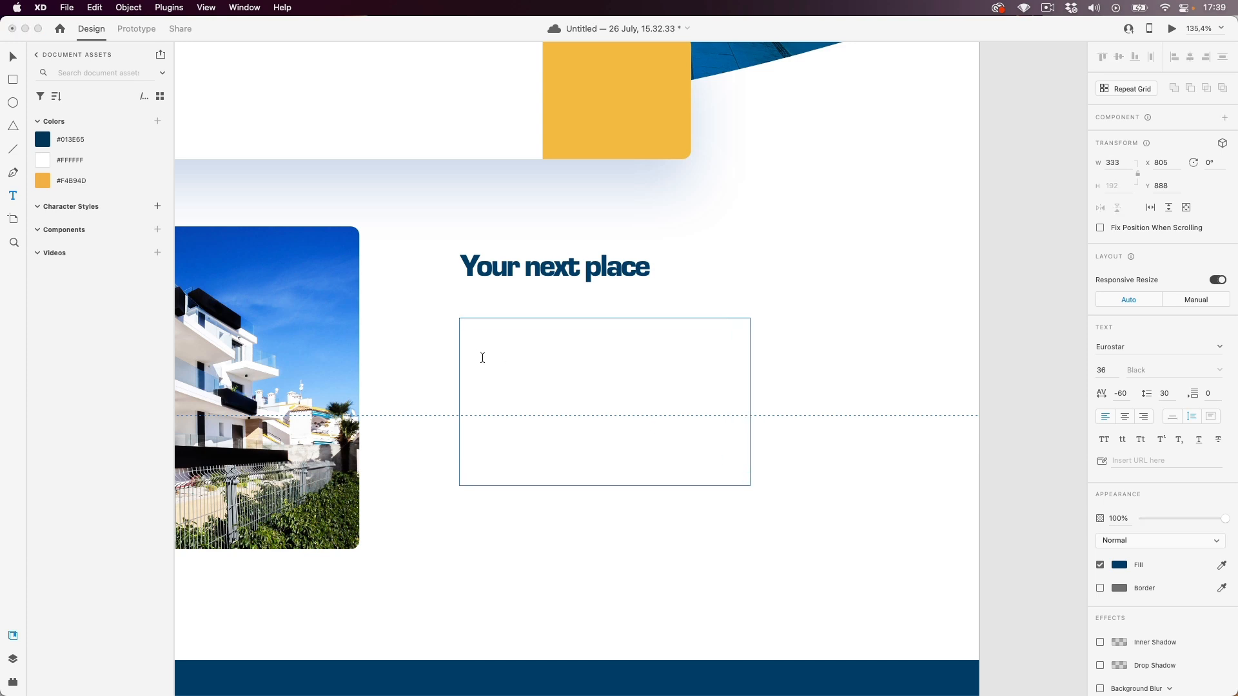
pyautogui.write('Gjnadga')
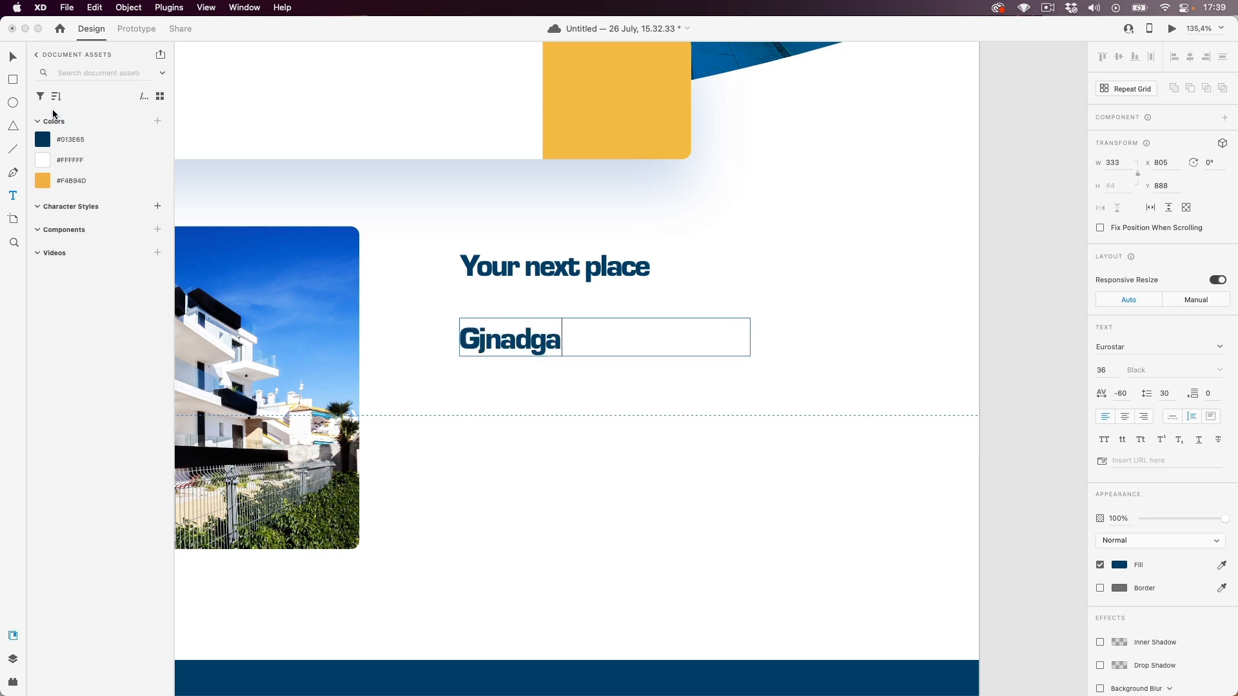
pyautogui.click(14, 60)
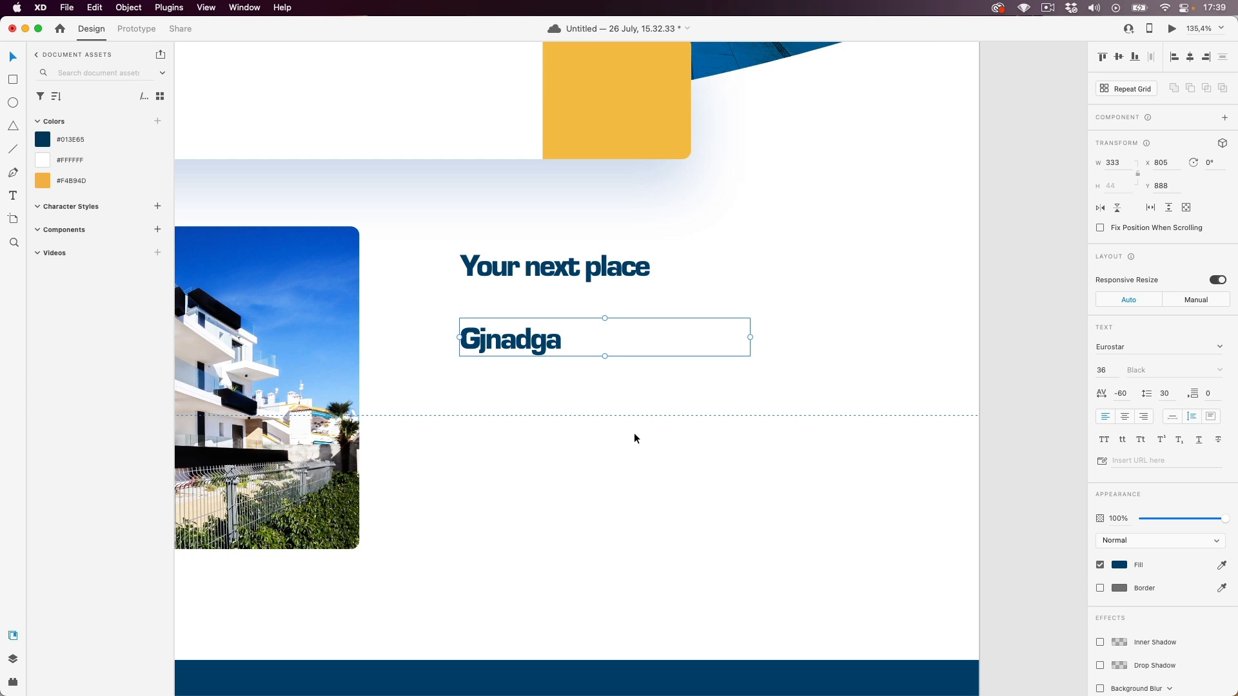
# - Switch to Chrome, search Google for "lorem ipsum" and open the loremipsum.nl page
pyautogui.press('super+Tab')
pyautogui.press('super+Tab')
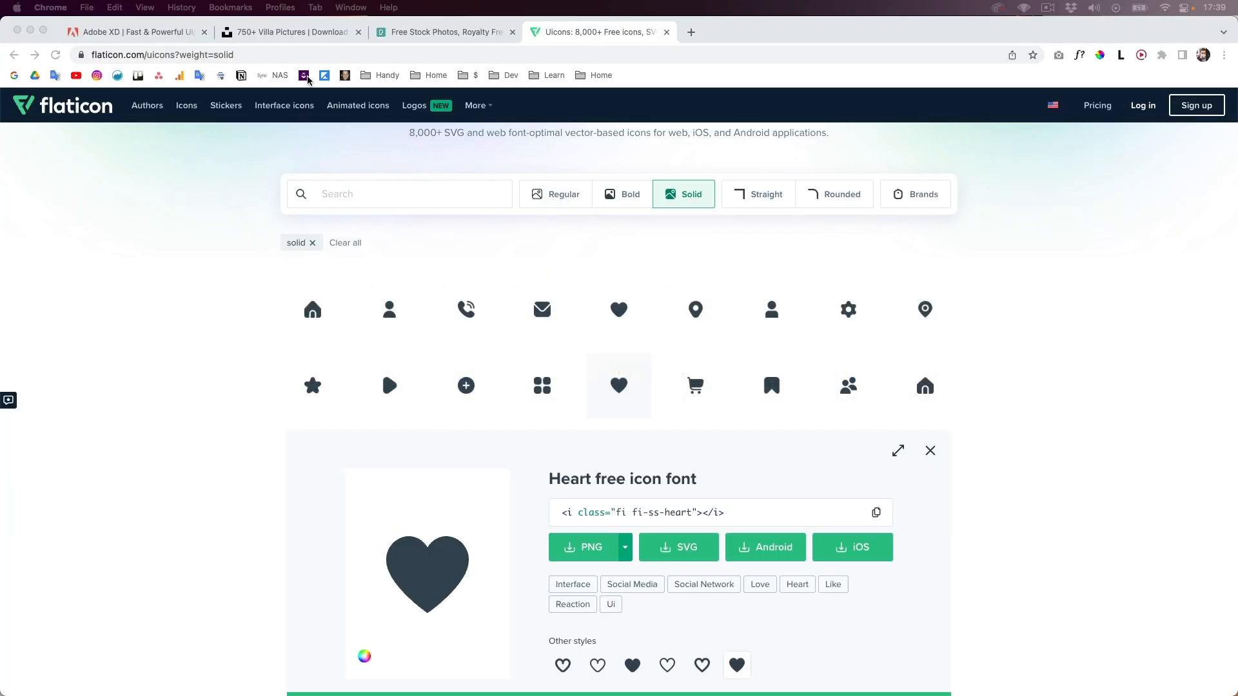
pyautogui.click(308, 60)
pyautogui.write('lorem i')
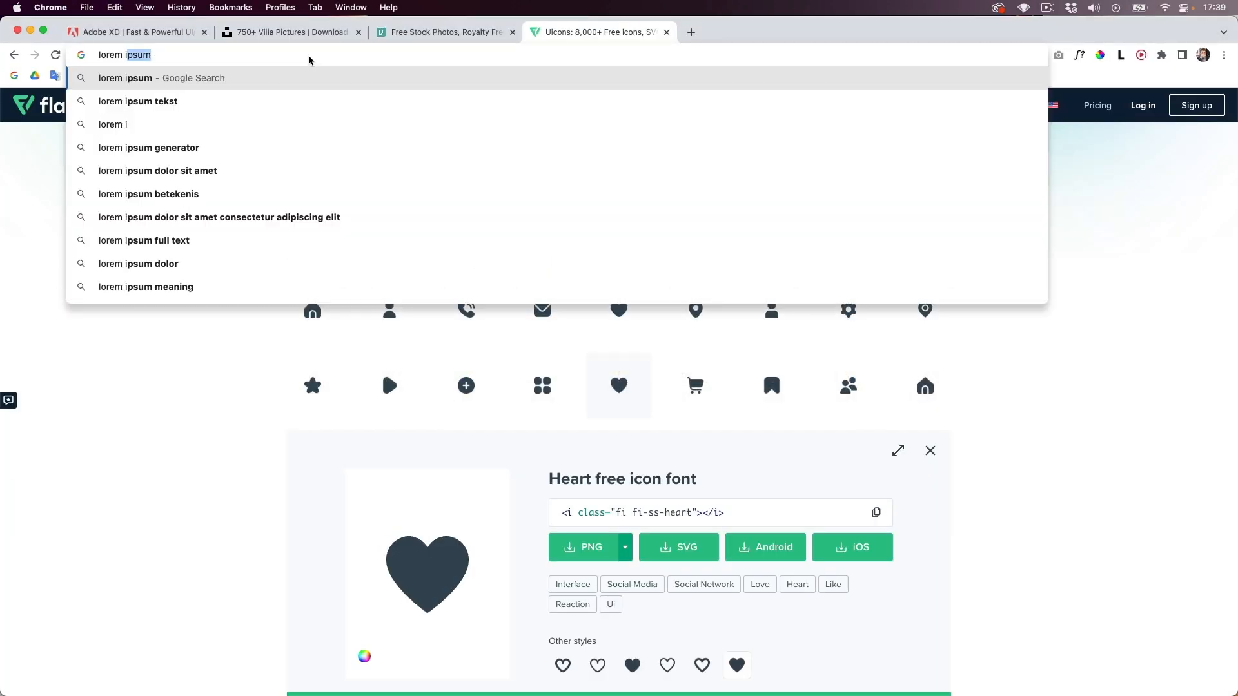
pyautogui.press('Return')
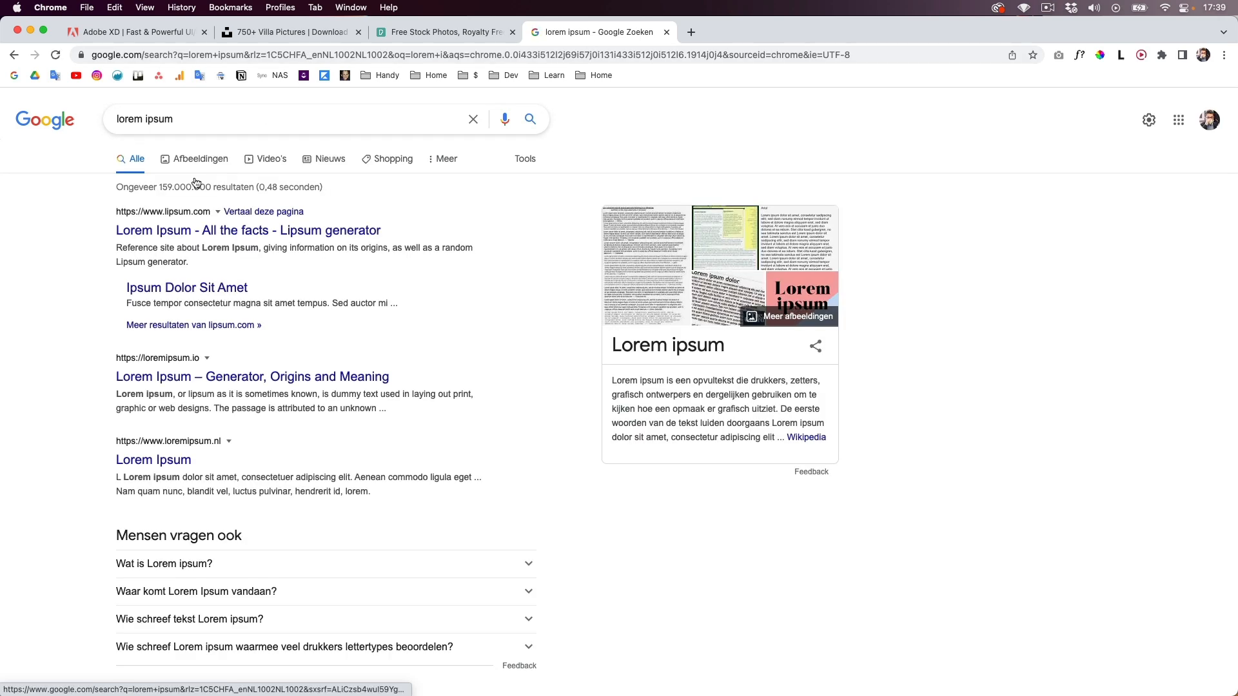
pyautogui.click(181, 460)
# - Copy the first Lorem ipsum paragraph, up to "Nam eget dui."
pyautogui.moveTo(390, 342); pyautogui.dragTo(370, 215)
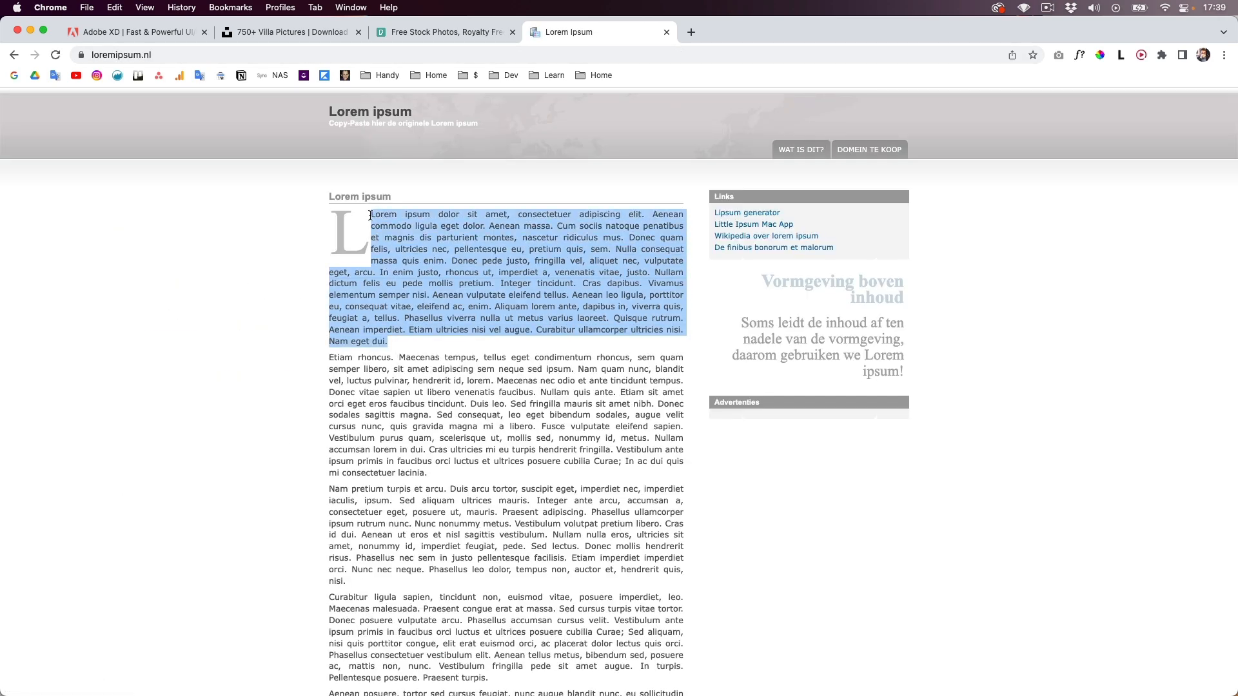
pyautogui.rightClick(394, 260)
pyautogui.click(407, 281)
pyautogui.click(394, 276)
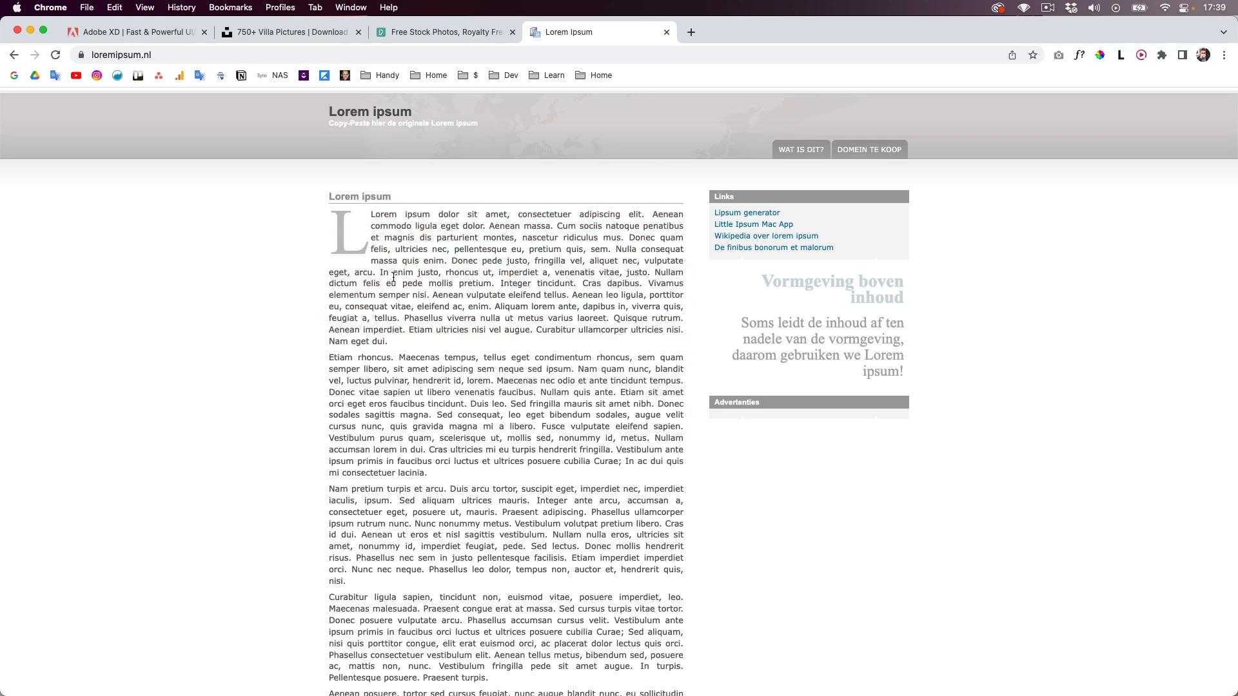
# - Switch back to Adobe XD and replace the "Gjnadga" placeholder with the copied Lorem ipsum paragraph
pyautogui.press('super+Tab')
pyautogui.doubleClick(508, 345)
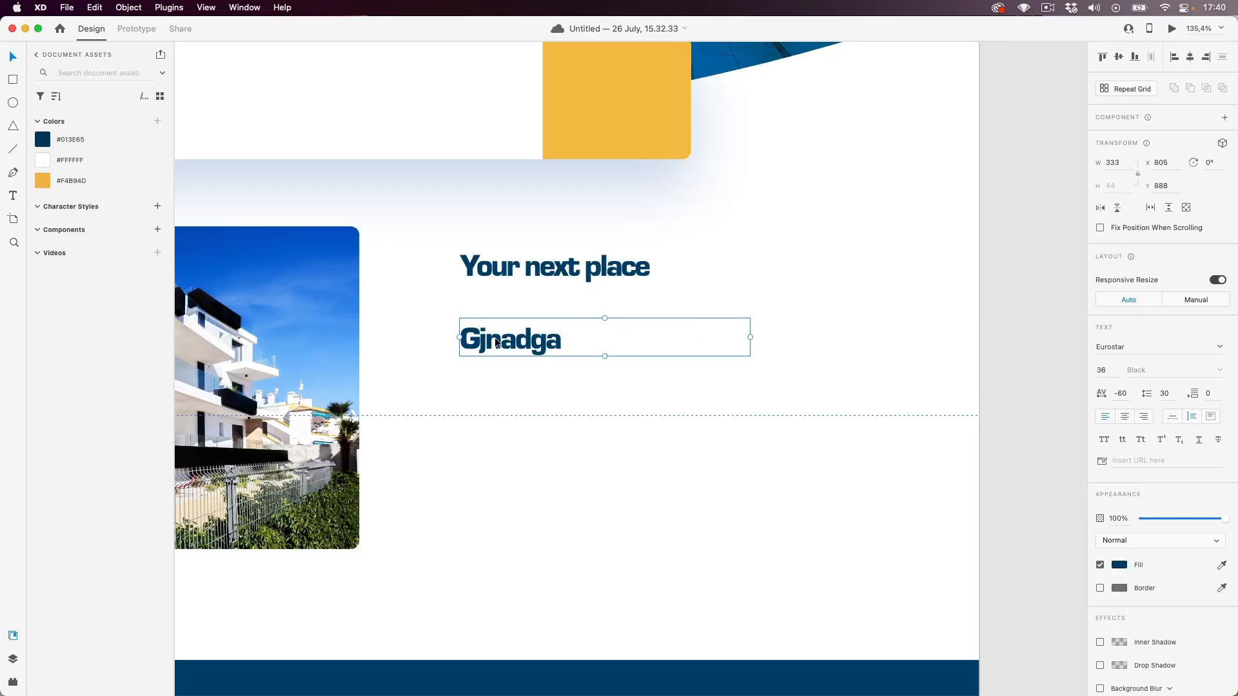
pyautogui.rightClick(499, 337)
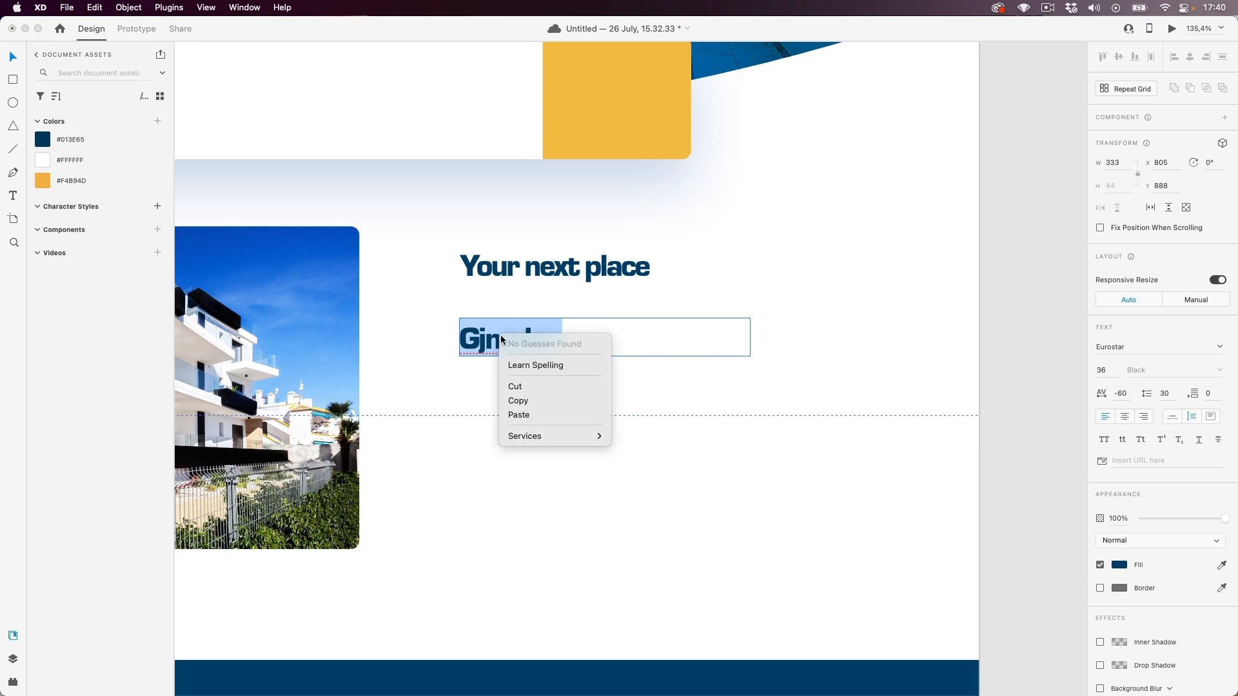
pyautogui.click(528, 415)
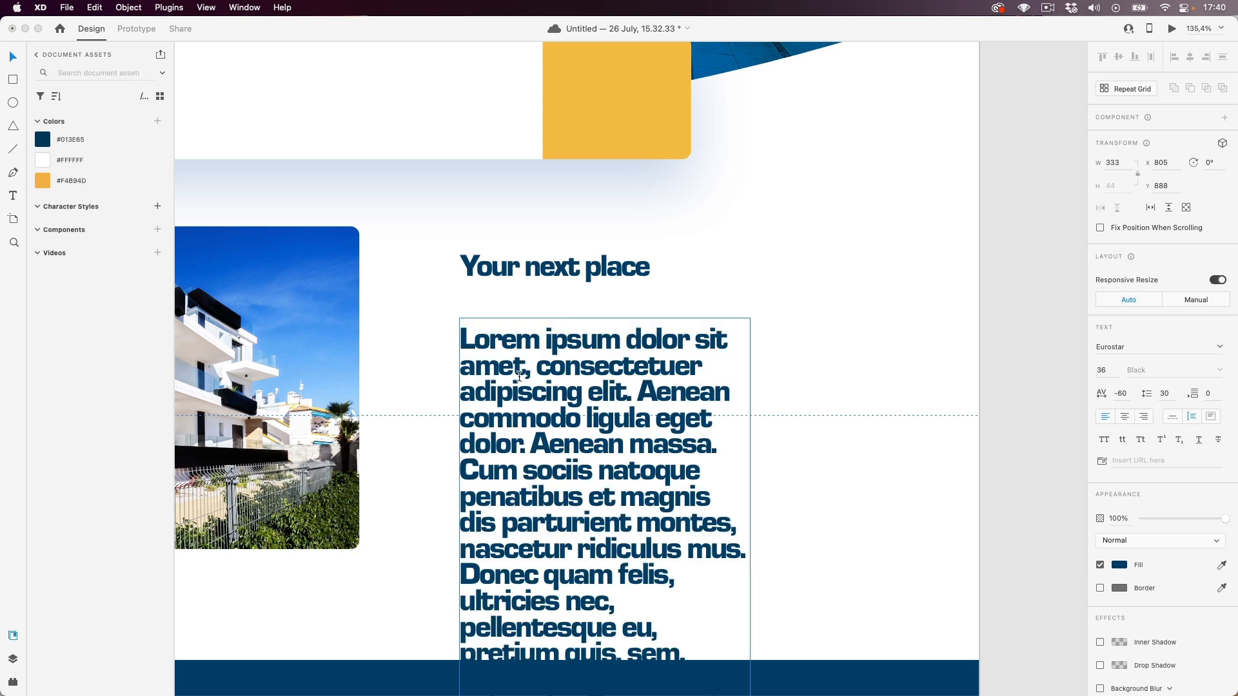
pyautogui.press('Escape')
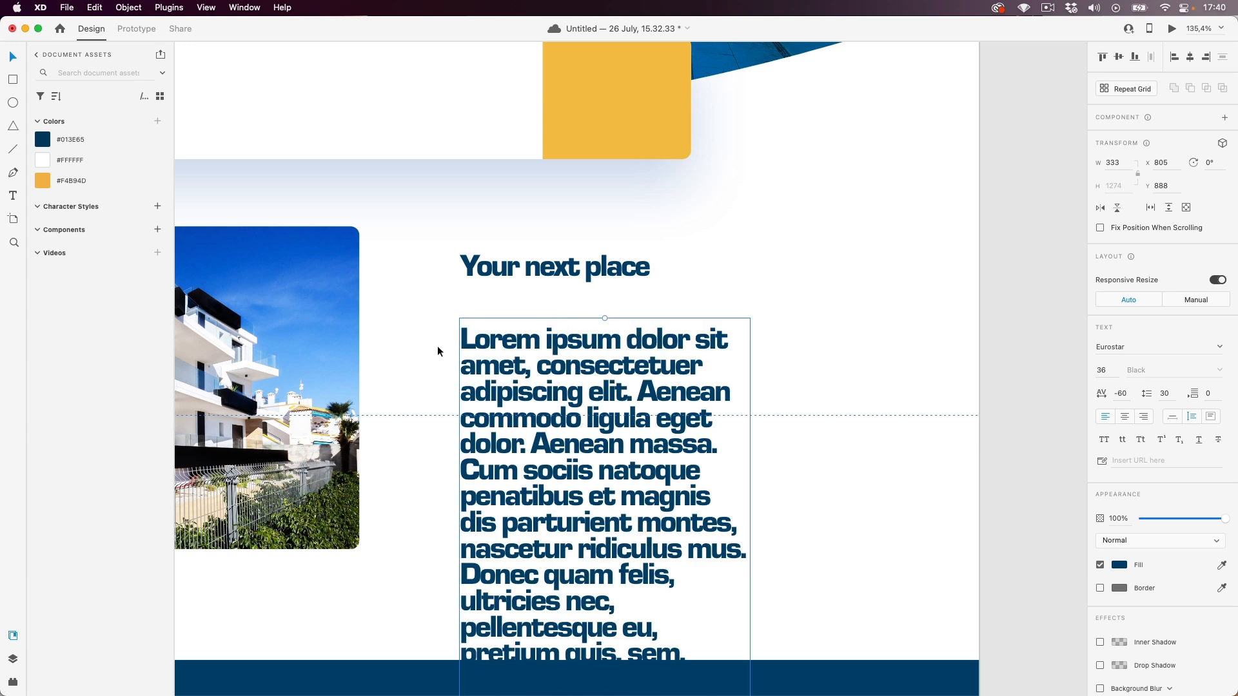
# - Change the Lorem ipsum paragraph's font to DM Sans at size 16
pyautogui.scroll(-5, 568, 416)
pyautogui.scroll(3, 559, 416)
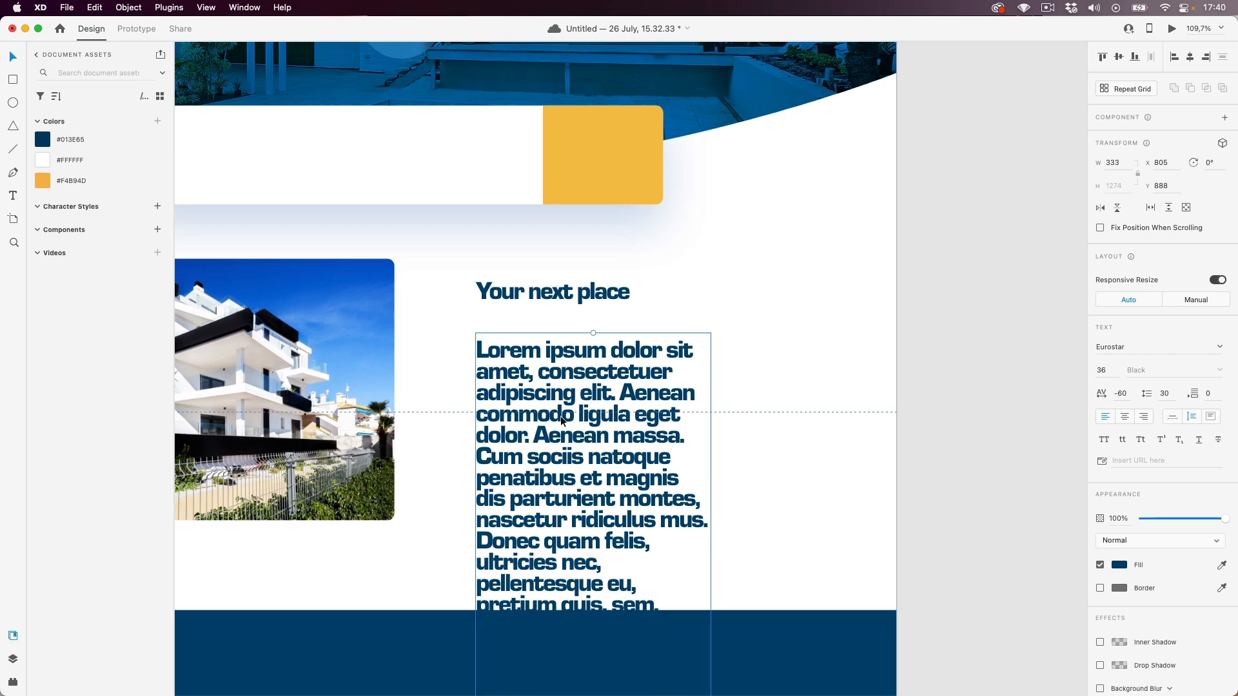
pyautogui.click(1157, 348)
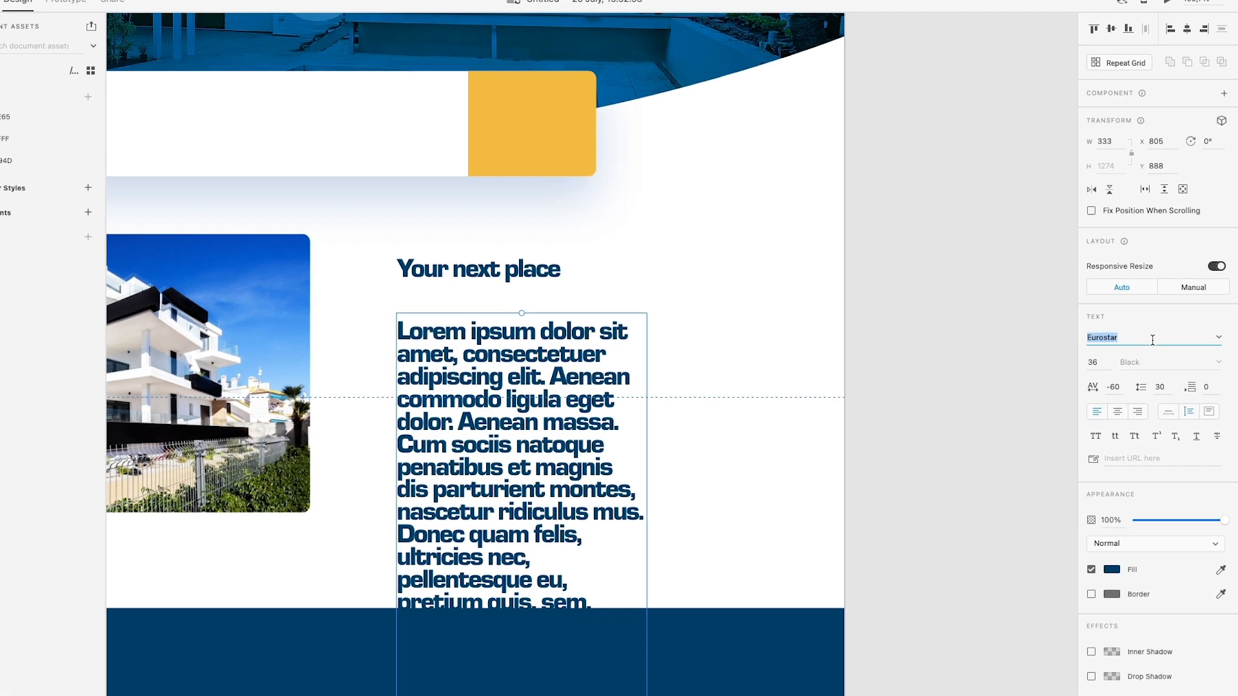
pyautogui.write('DM Sans')
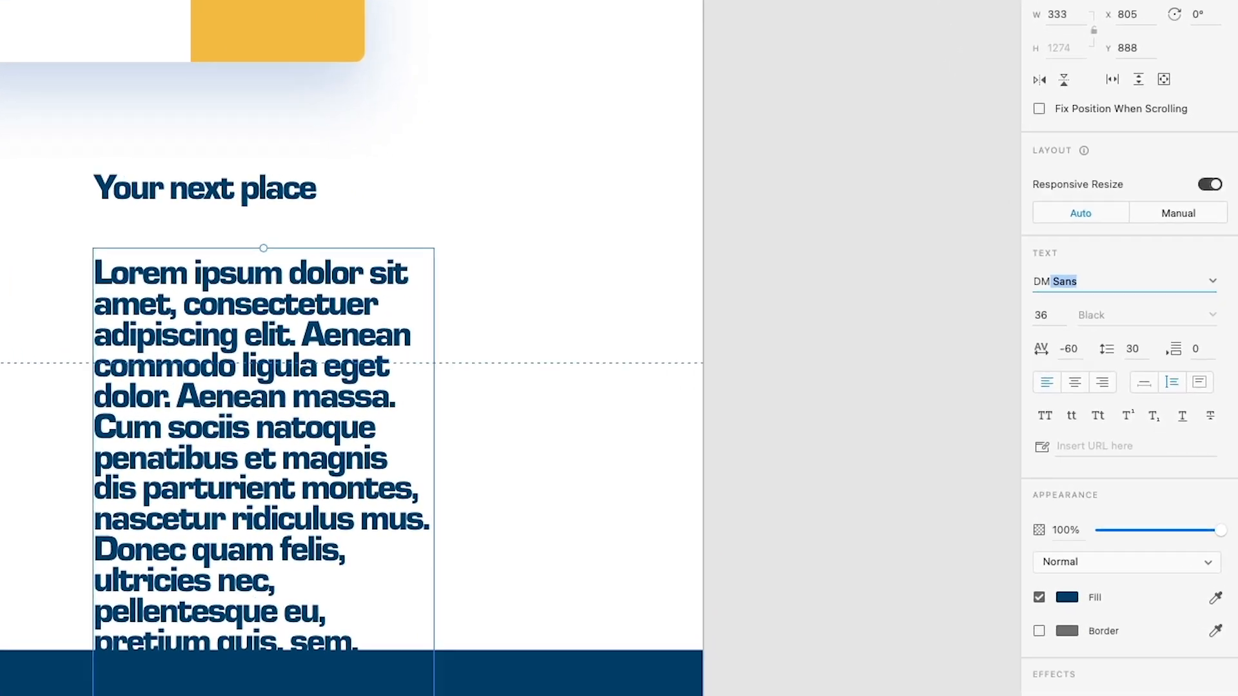
pyautogui.press('Return')
pyautogui.click(1045, 310)
pyautogui.write('16')
pyautogui.press('Return')
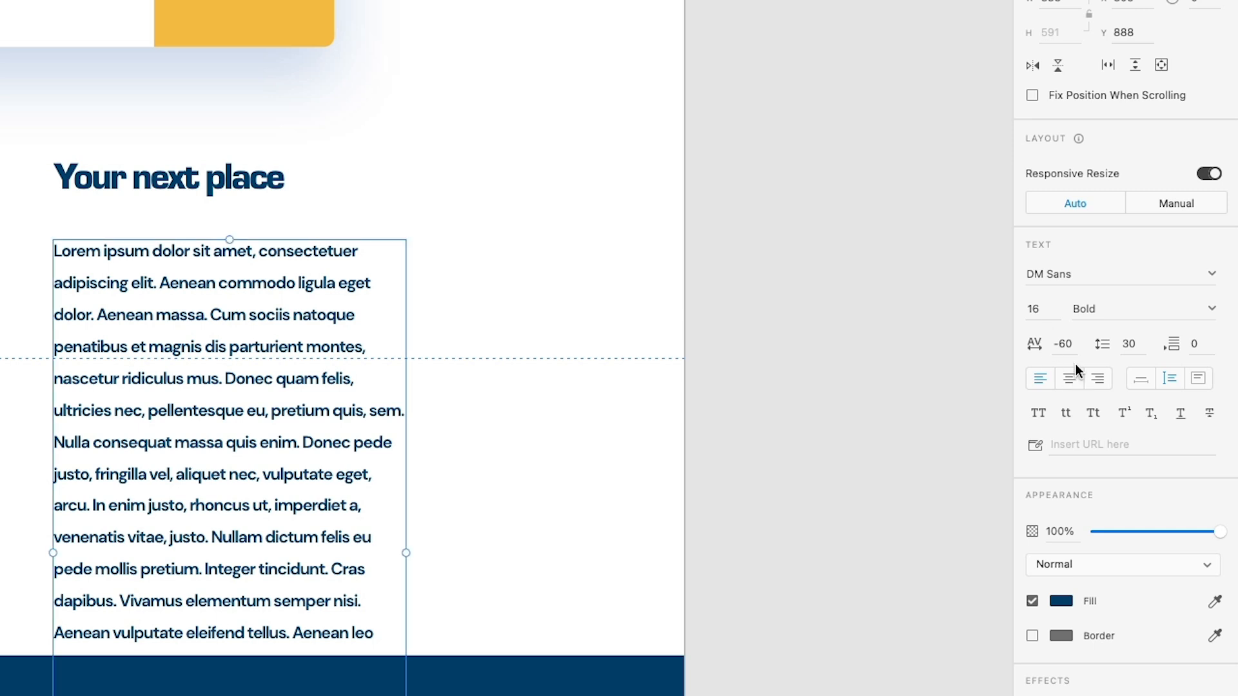
# - Set the paragraph's character spacing to 0, line spacing to 26 and font weight to Regular
pyautogui.click(1075, 347)
pyautogui.write('0')
pyautogui.press('Return')
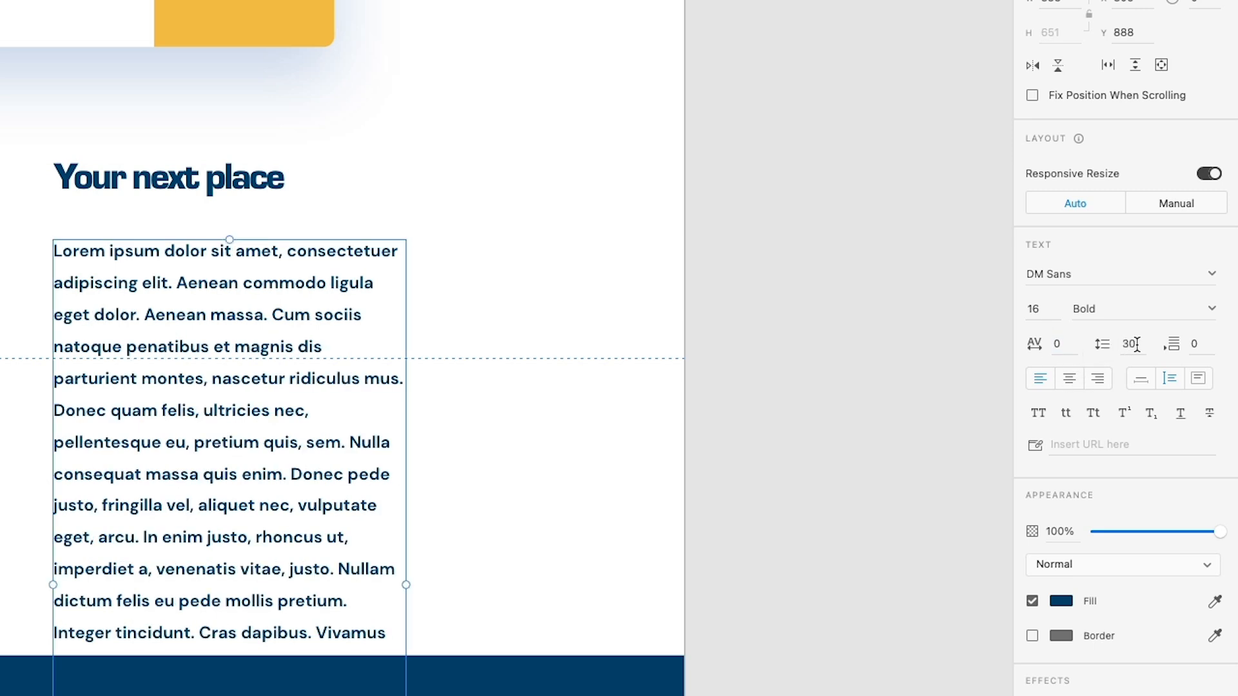
pyautogui.click(1140, 344)
pyautogui.press('Down')
pyautogui.press('Down')
pyautogui.press('Down')
pyautogui.press('Down')
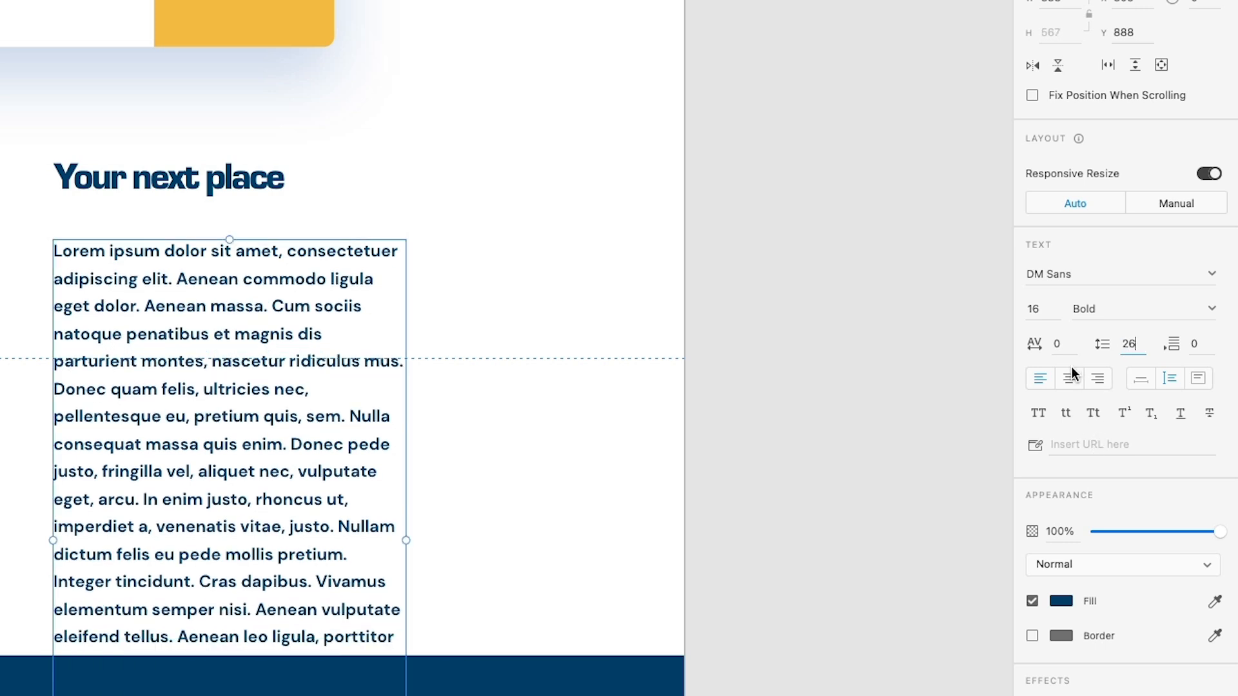
pyautogui.click(1212, 310)
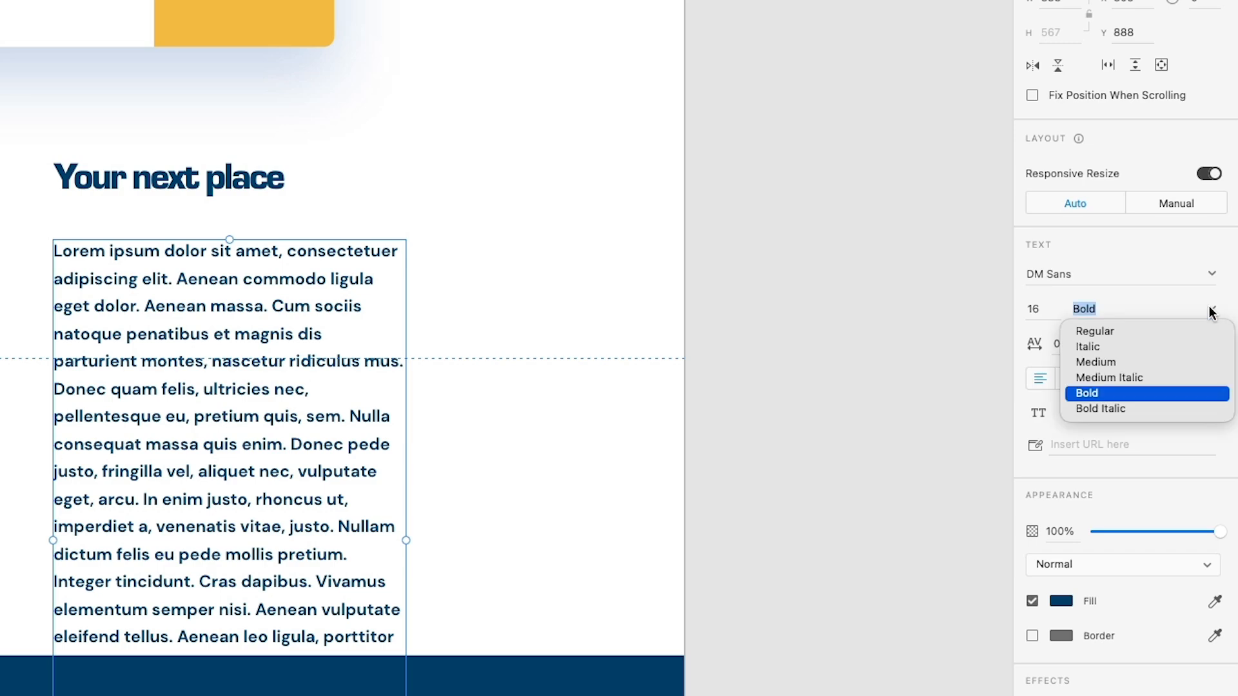
pyautogui.click(1109, 330)
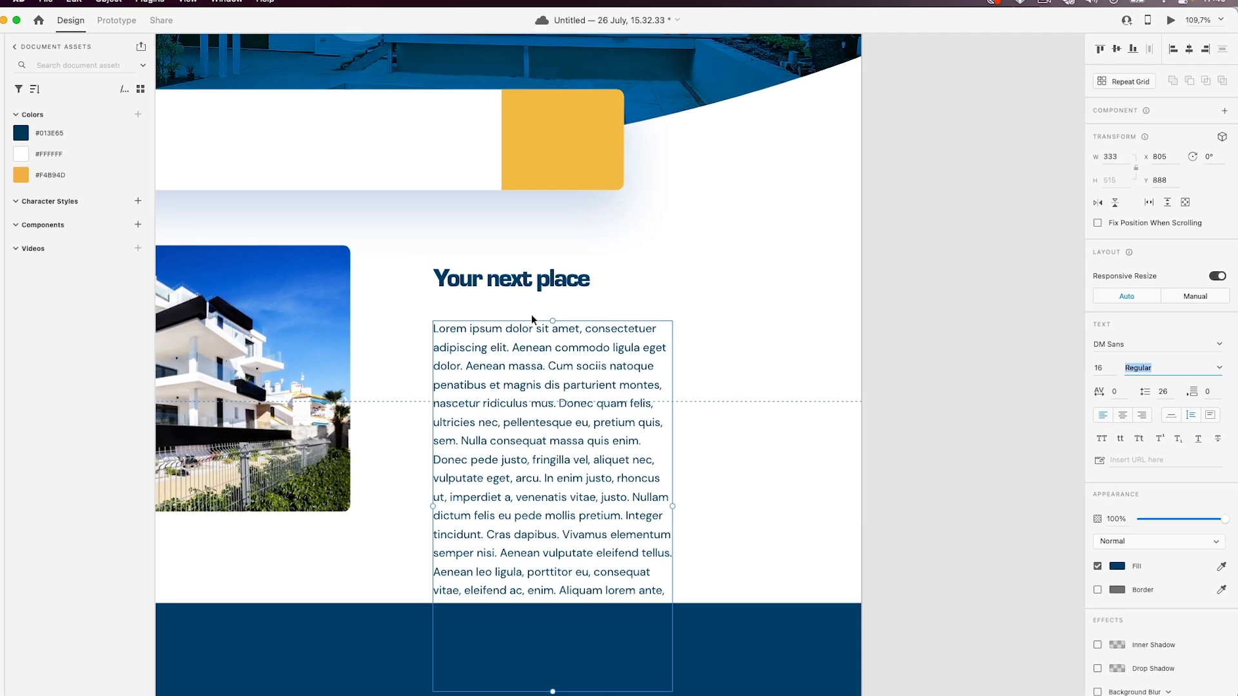
# - Switch the paragraph to fixed size and shorten its text box to a height of about 231
pyautogui.click(197, 210)
pyautogui.click(545, 341)
pyautogui.scroll(-2, 545, 629)
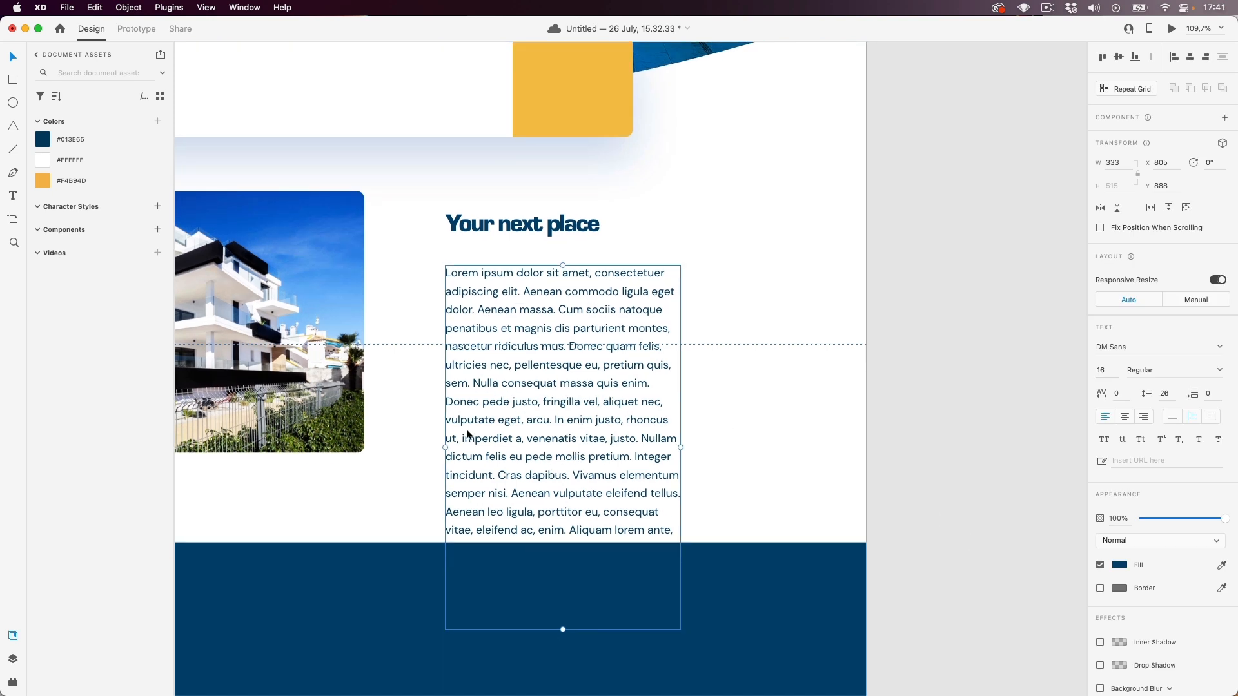
pyautogui.click(1212, 419)
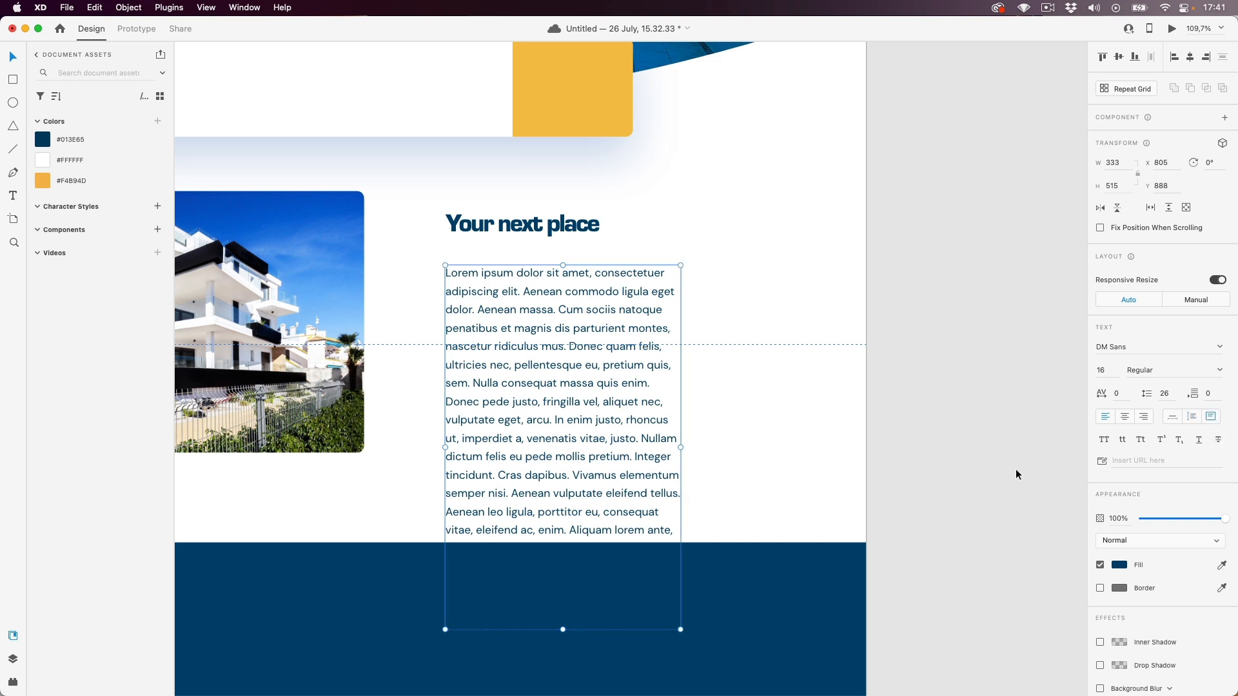
pyautogui.moveTo(563, 629); pyautogui.dragTo(592, 395)
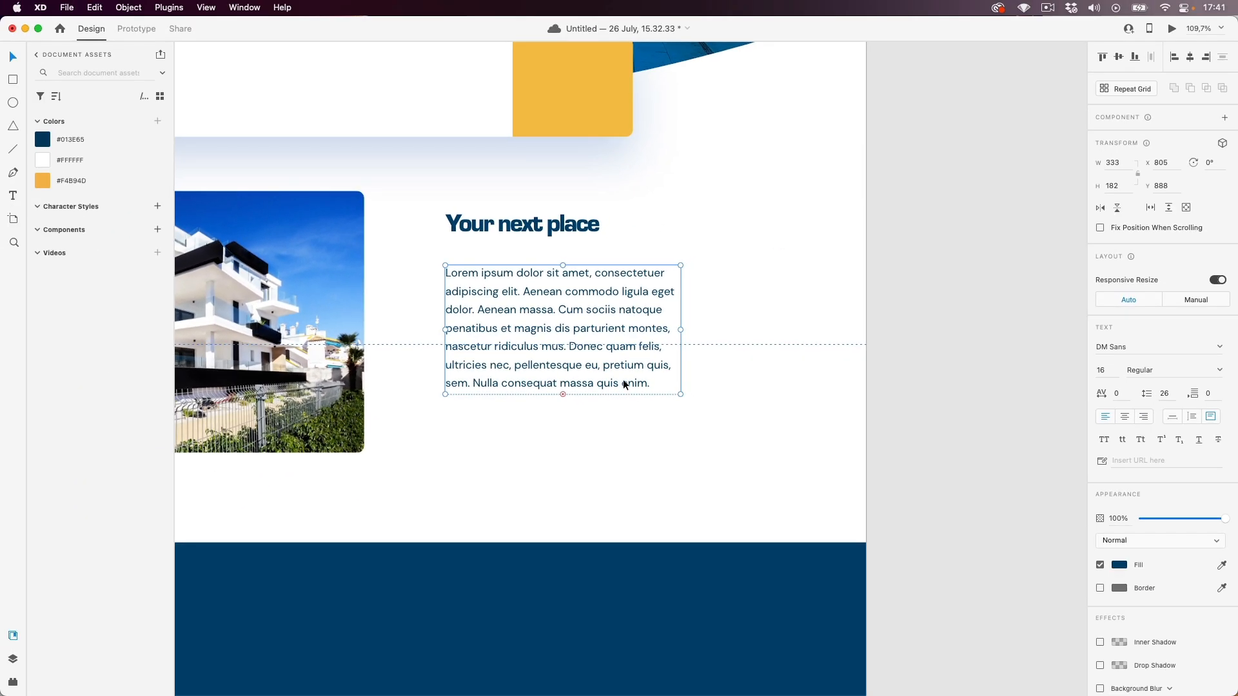
pyautogui.doubleClick(623, 381)
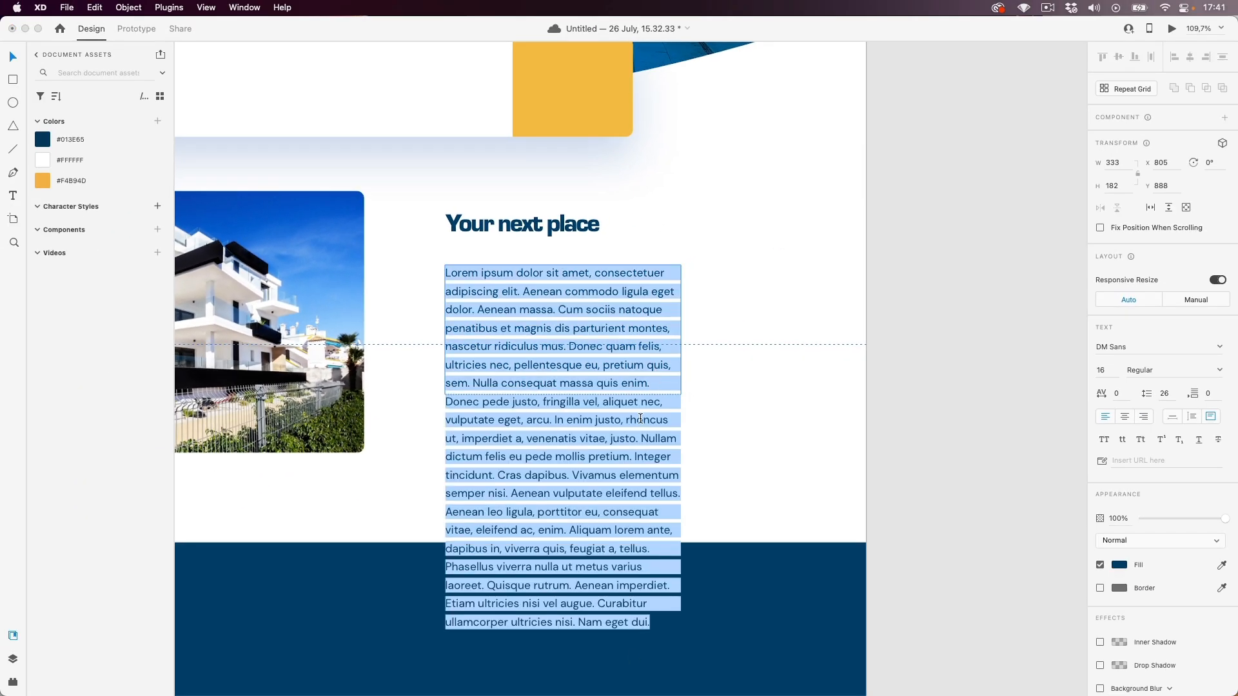
pyautogui.press('Escape')
pyautogui.moveTo(562, 394); pyautogui.dragTo(574, 429)
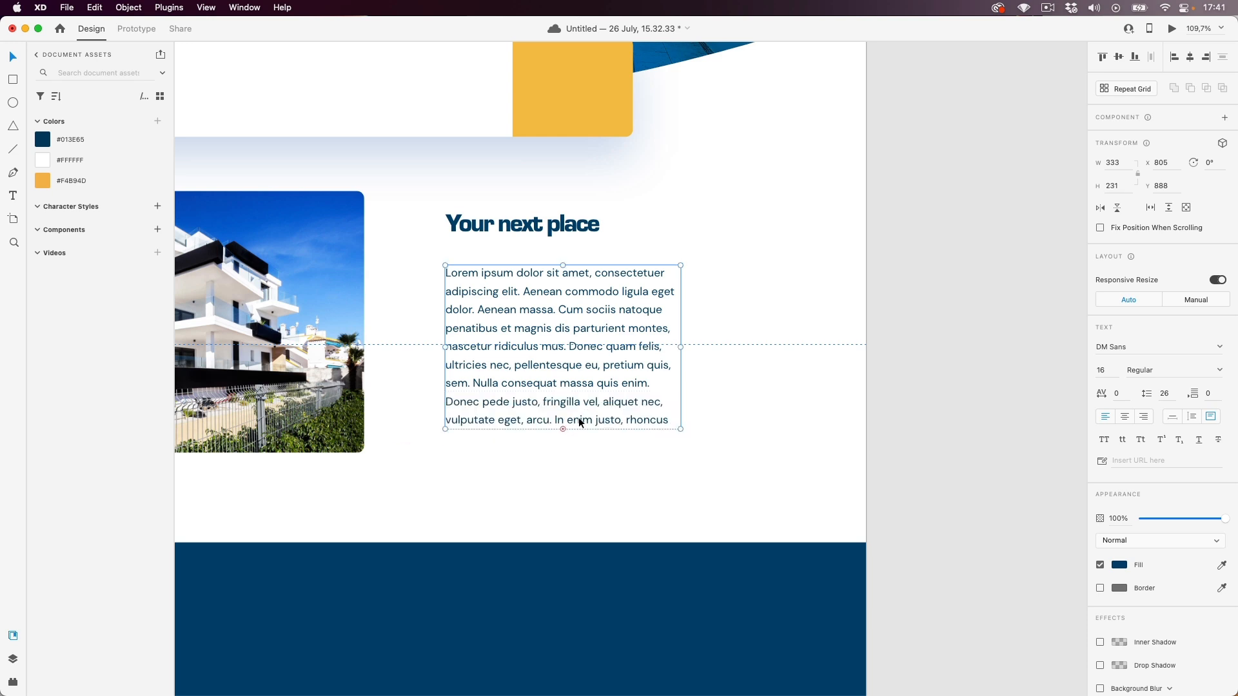
# - Insert a line break before "In enim justo" so the visible paragraph ends at "vulputate eget, arcu."
pyautogui.doubleClick(540, 421)
pyautogui.click(555, 419)
pyautogui.press('Return')
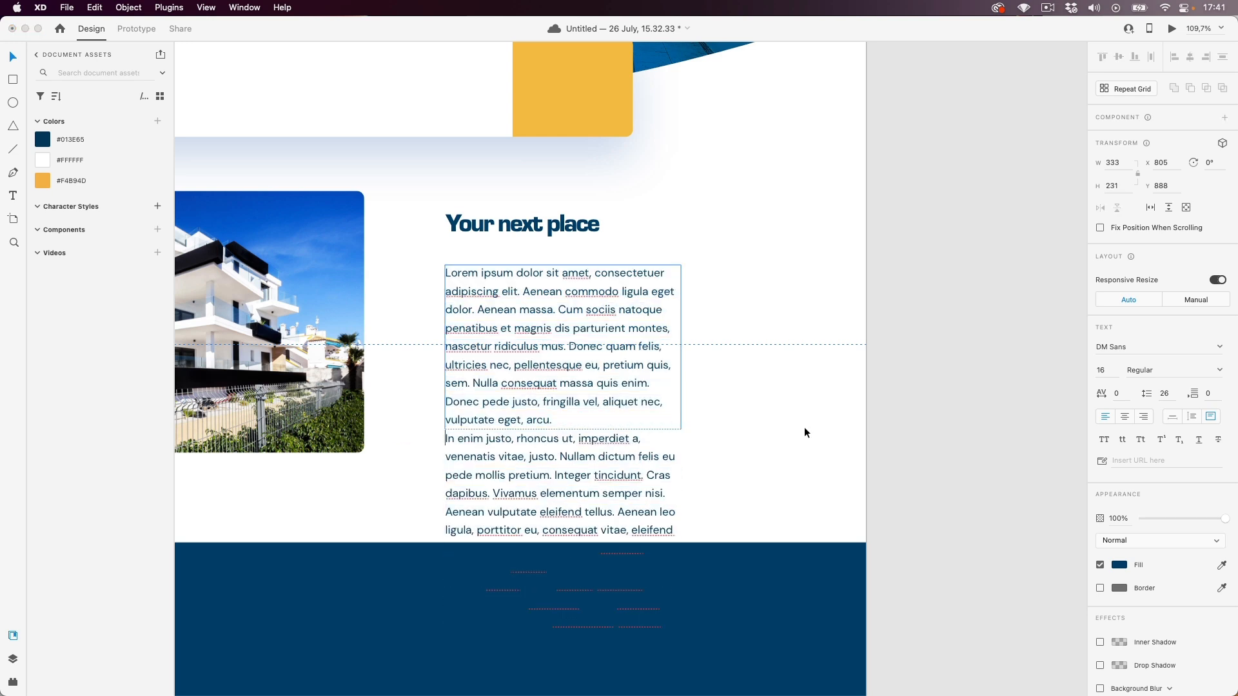
pyautogui.click(802, 425)
pyautogui.click(777, 401)
# - Move the paragraph up to Y 880, closer to the "Your next place" heading
pyautogui.hscroll(-4, 458, 451)
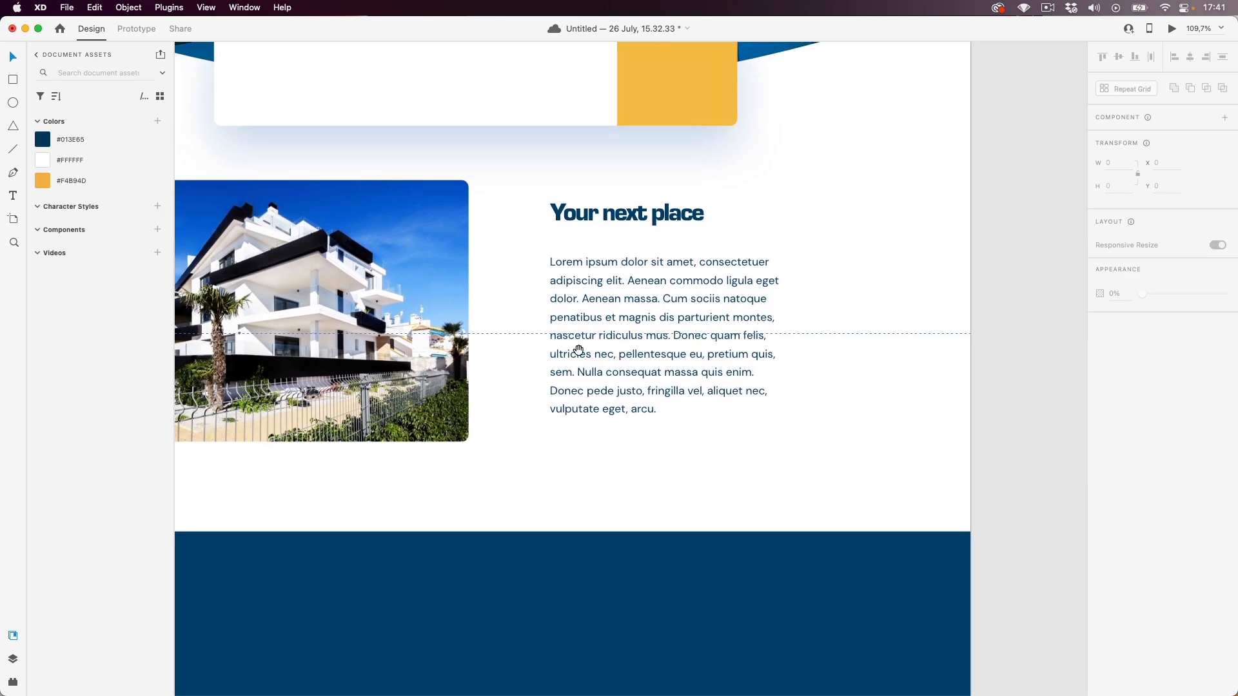
pyautogui.click(599, 307)
pyautogui.moveTo(599, 304); pyautogui.dragTo(582, 369)
# - Recolour the paragraph text by sampling the grey #677984 swatch from the colour palette image beside the artboard
pyautogui.press('alt')
pyautogui.scroll(-5, 581, 369)
pyautogui.moveTo(712, 203); pyautogui.dragTo(548, 430)
pyautogui.scroll(10, 648, 221)
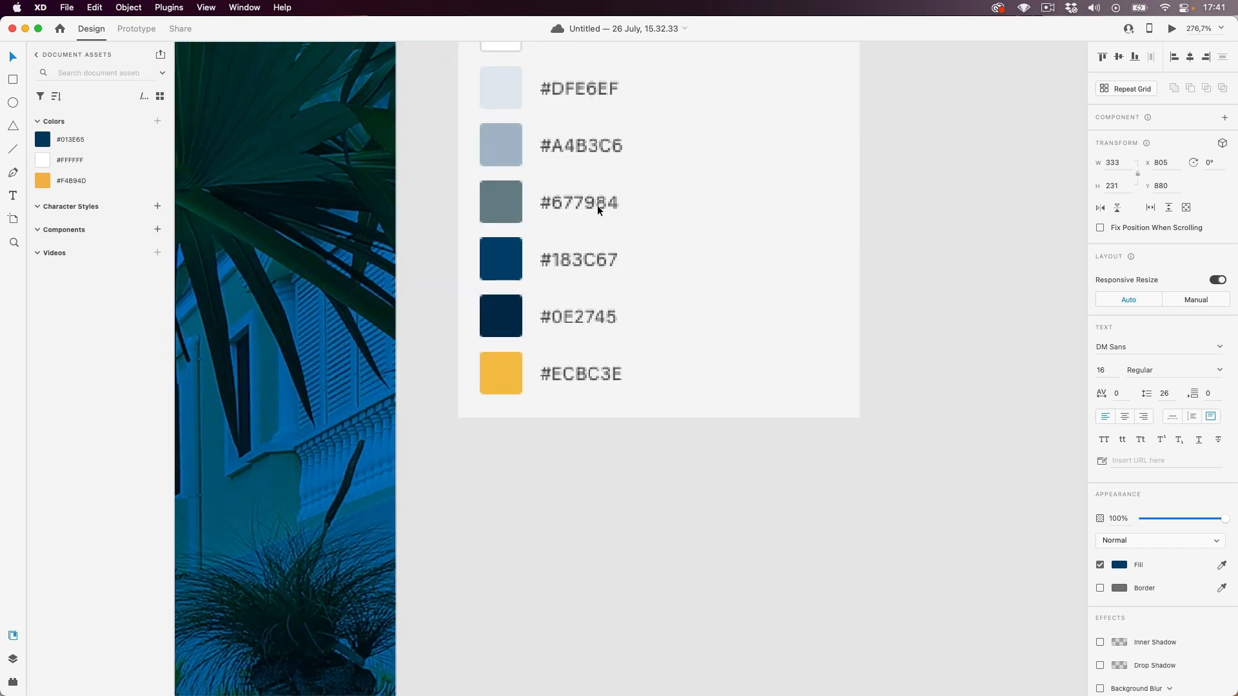
pyautogui.press('i')
pyautogui.click(500, 202)
pyautogui.scroll(-10, 521, 284)
pyautogui.moveTo(539, 421); pyautogui.dragTo(724, 164)
pyautogui.moveTo(527, 452); pyautogui.dragTo(620, 315)
# - Move the grey paragraph up to Y 871, keeping it left-aligned with the "Your next place" heading
pyautogui.scroll(5, 439, 429)
pyautogui.press('Escape')
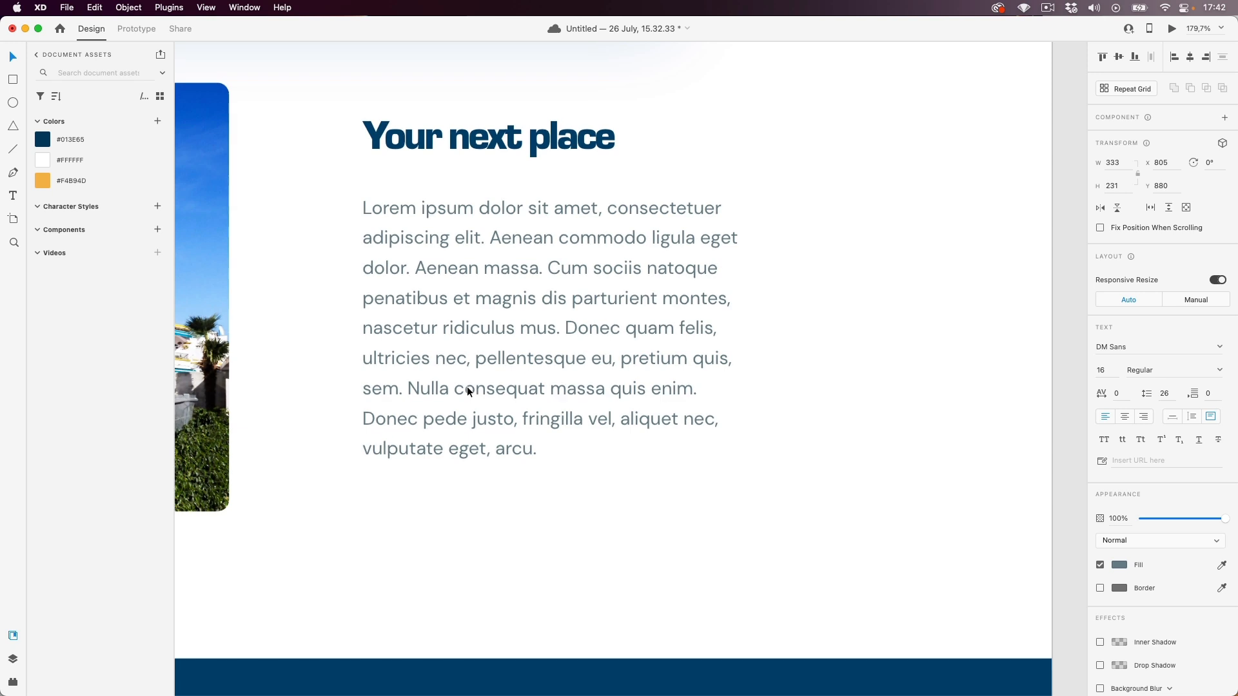
pyautogui.moveTo(408, 230); pyautogui.dragTo(407, 217)
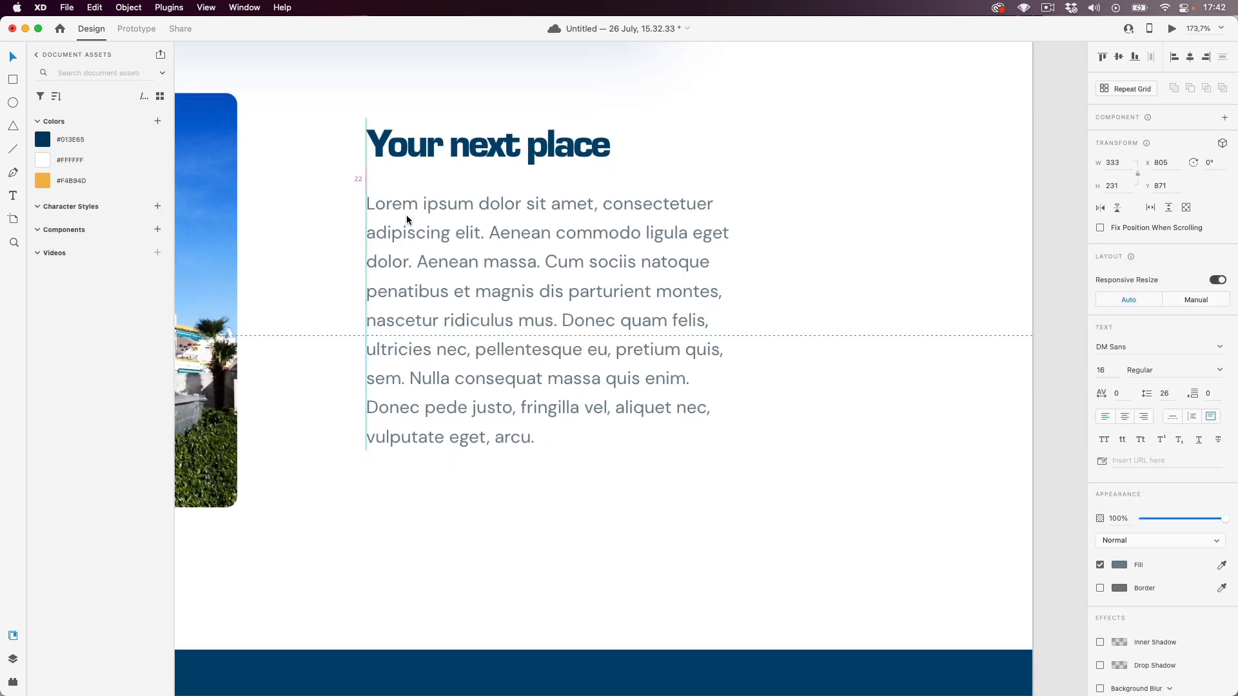
# - Nudge the grey paragraph up to Y 869 and add its grey fill to the document colours
pyautogui.hscroll(-2, 416, 232)
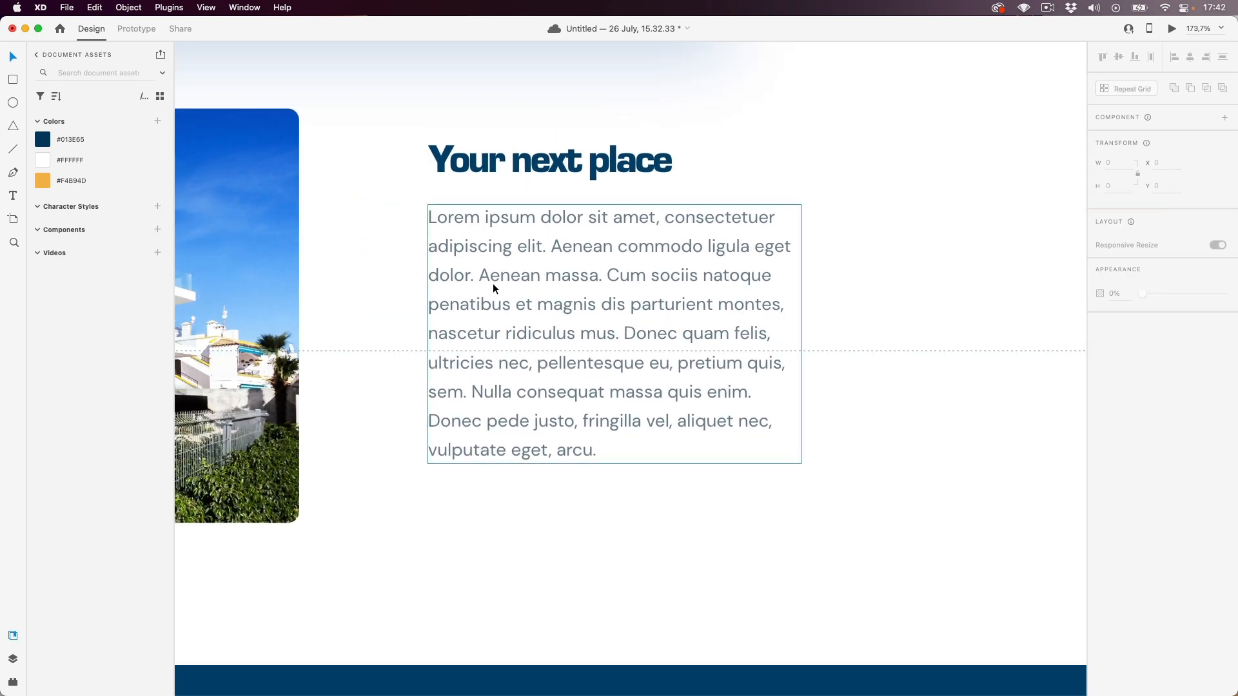
pyautogui.scroll(-5, 471, 255)
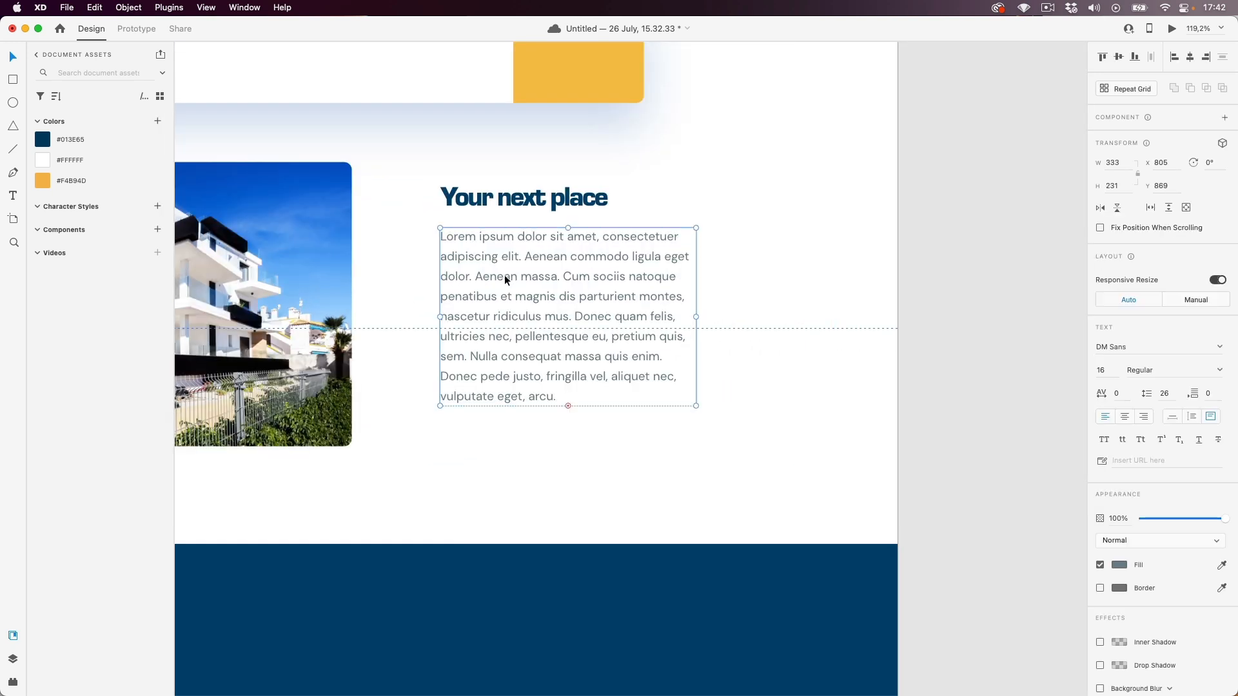
pyautogui.click(158, 121)
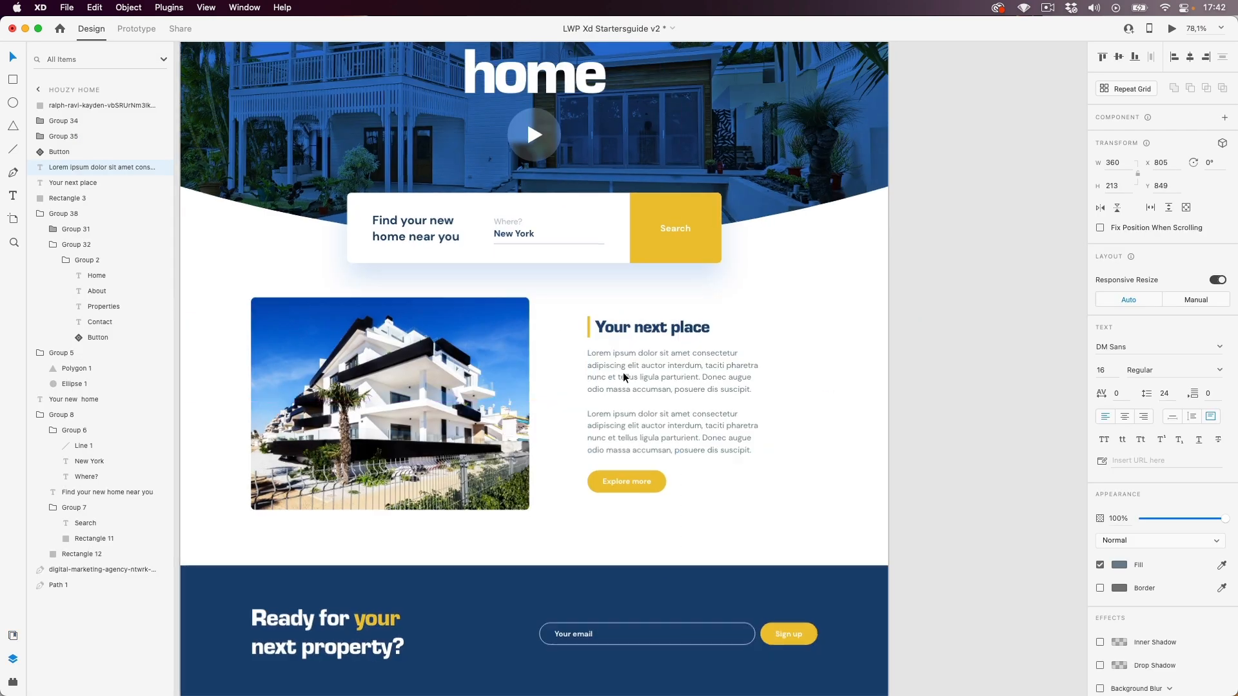
# - Check the section in the LWP Xd Startersguide v2 reference file and shift the "Your next place" heading right to X 828 in the working file
pyautogui.scroll(5, 597, 342)
pyautogui.scroll(3, 548, 261)
pyautogui.click(529, 253)
pyautogui.click(492, 285)
pyautogui.scroll(3, 414, 273)
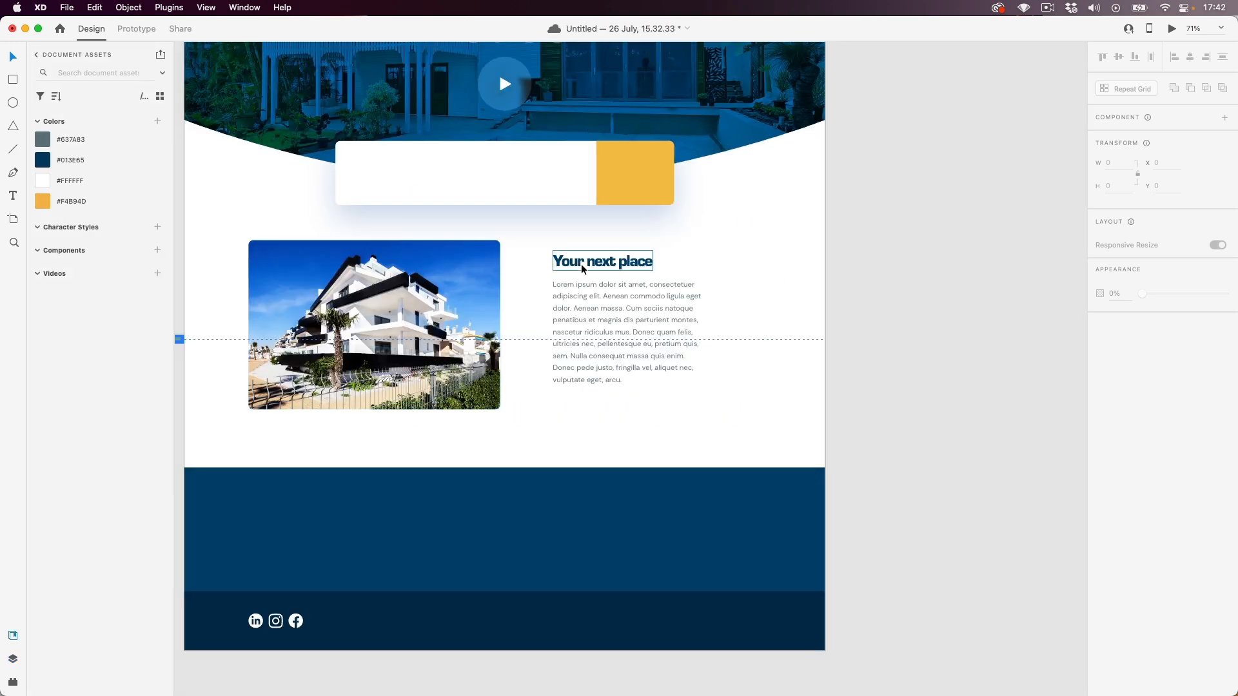
pyautogui.scroll(5, 582, 265)
pyautogui.click(572, 261)
pyautogui.moveTo(489, 237); pyautogui.dragTo(526, 238)
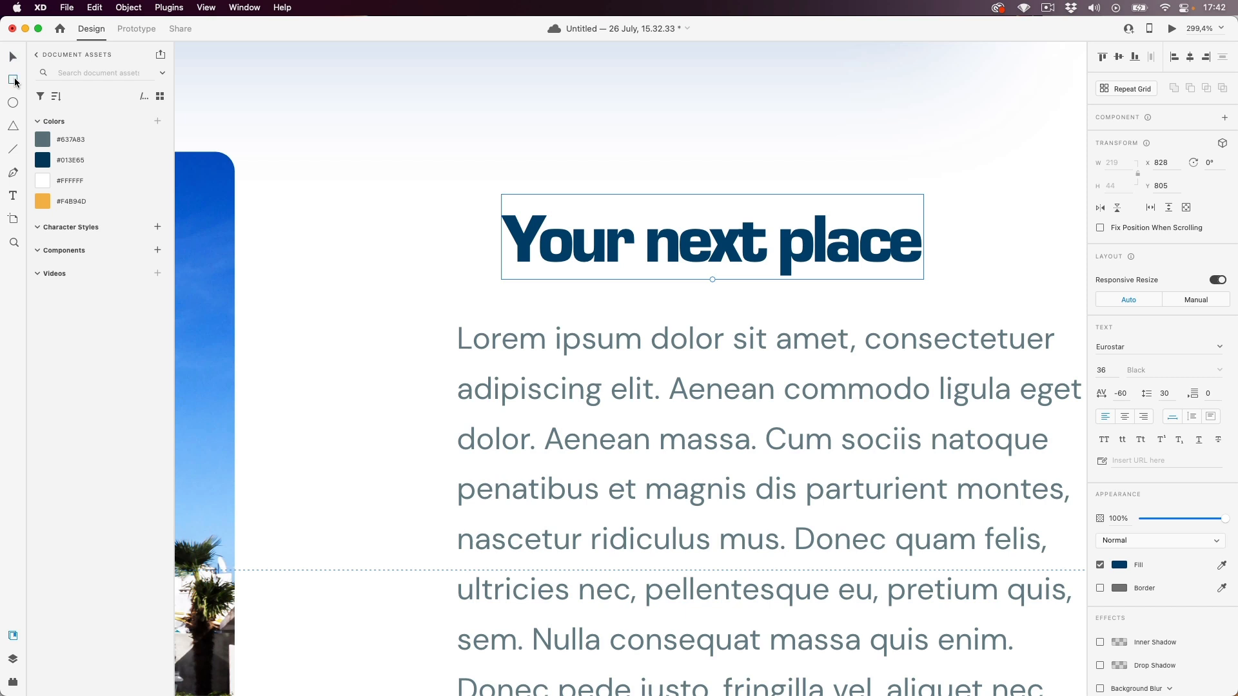
# - Draw a borderless #F4B94D bar about 11 wide and 43 tall before the "Your next place" heading, and fine-tune the spacing between them
pyautogui.moveTo(457, 202); pyautogui.dragTo(480, 288)
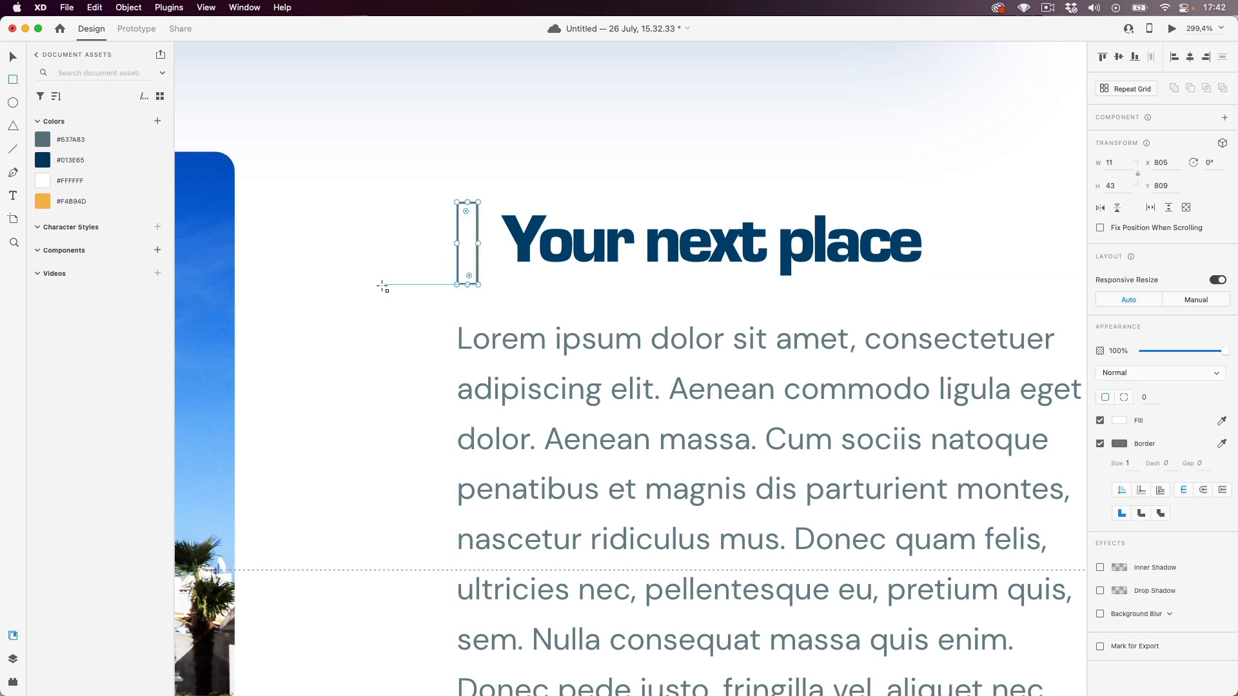
pyautogui.click(108, 204)
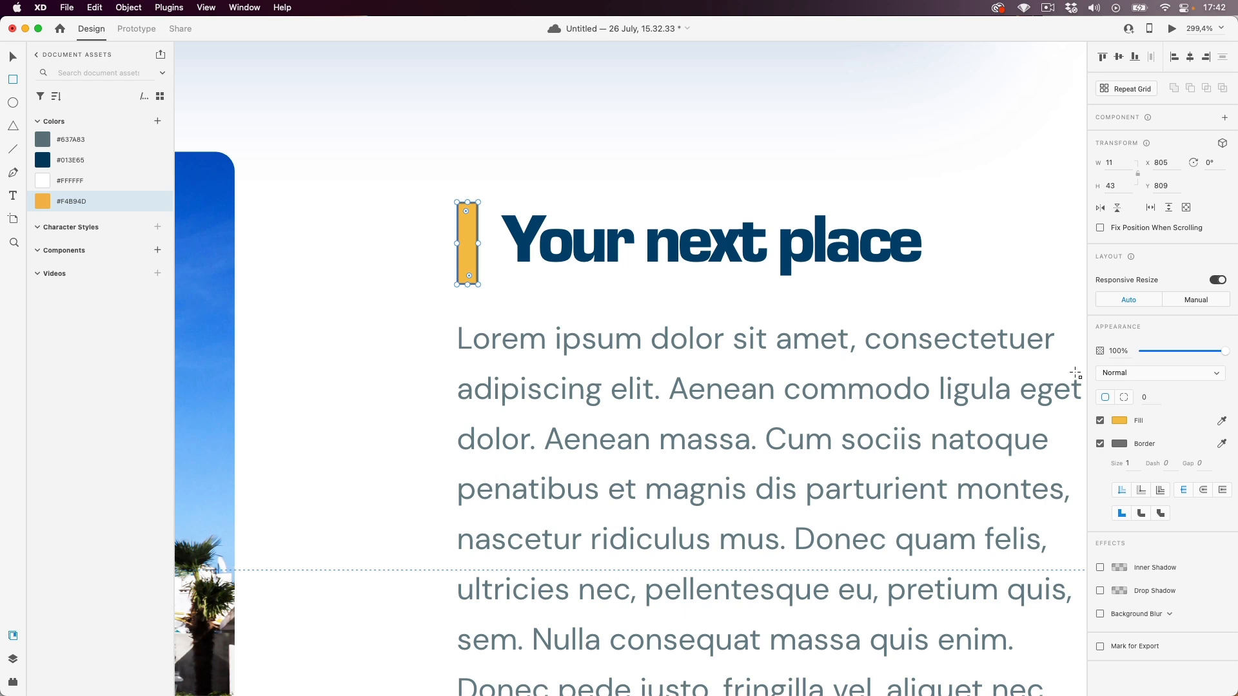
pyautogui.click(1100, 443)
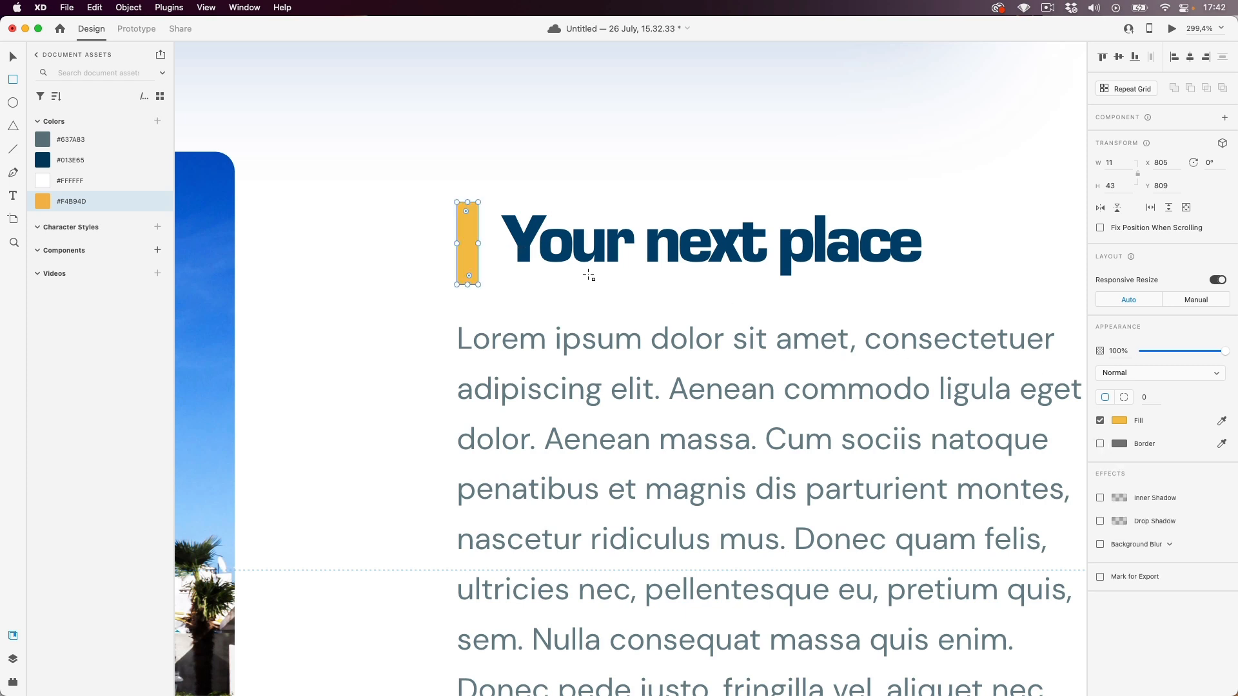
pyautogui.moveTo(542, 247); pyautogui.dragTo(563, 299)
pyautogui.scroll(-5, 477, 253)
pyautogui.moveTo(548, 208); pyautogui.dragTo(732, 439)
# - Duplicate the "Your new house" hero heading onto the blue band above the footer and set the copy to auto width
pyautogui.scroll(-5, 732, 439)
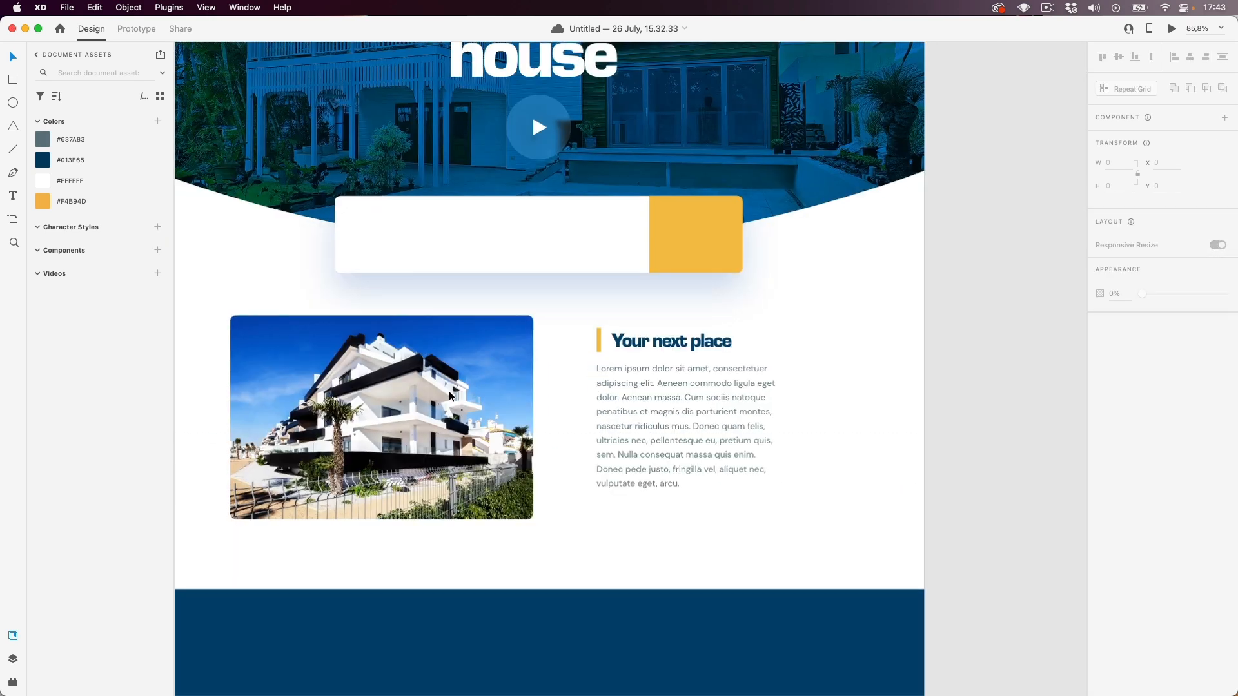
pyautogui.scroll(-2, 509, 455)
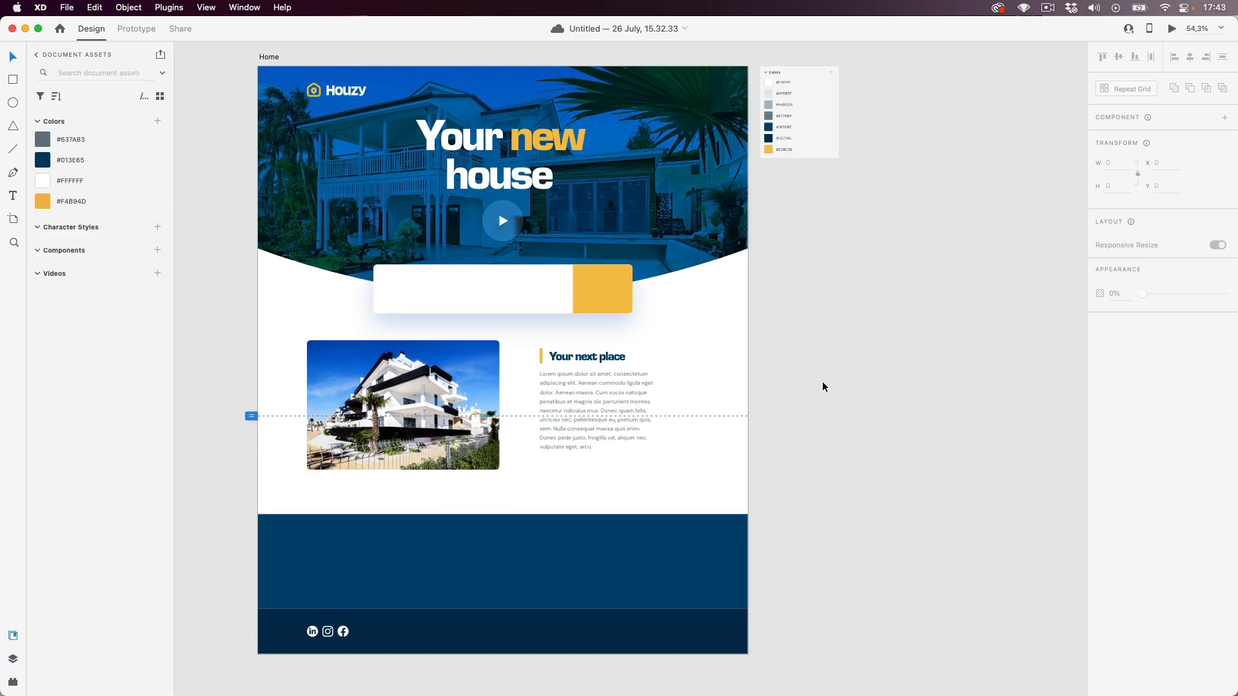
pyautogui.click(521, 176)
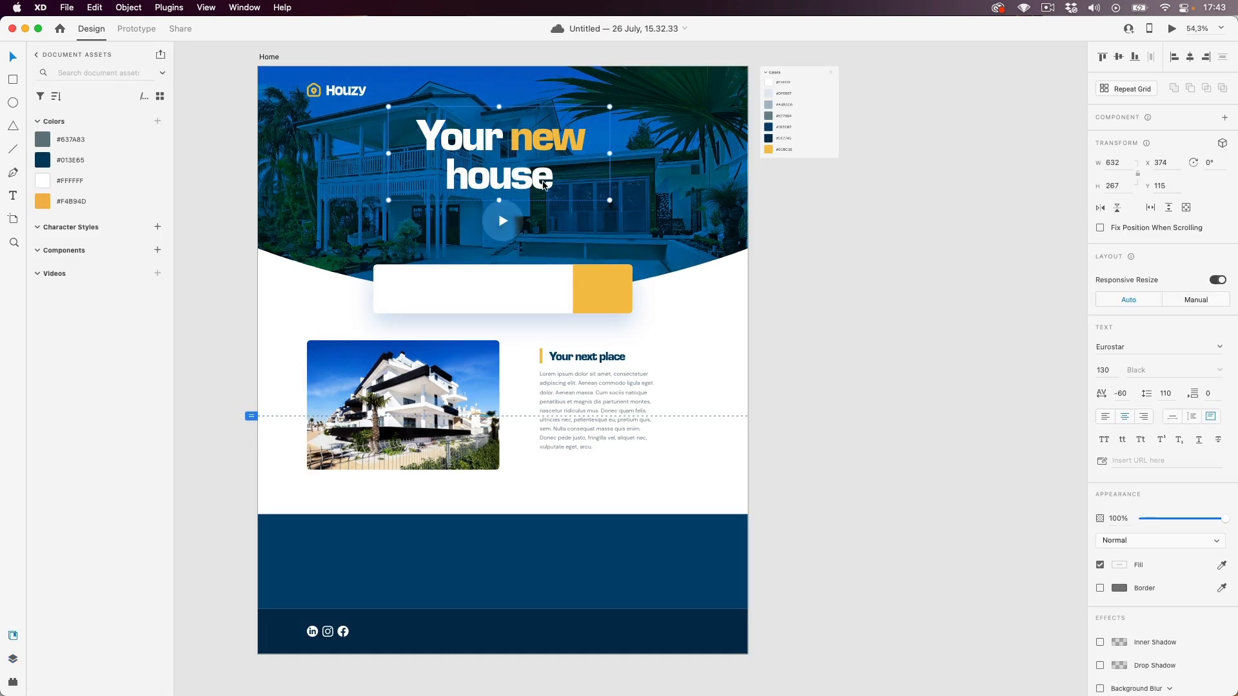
pyautogui.press('alt')
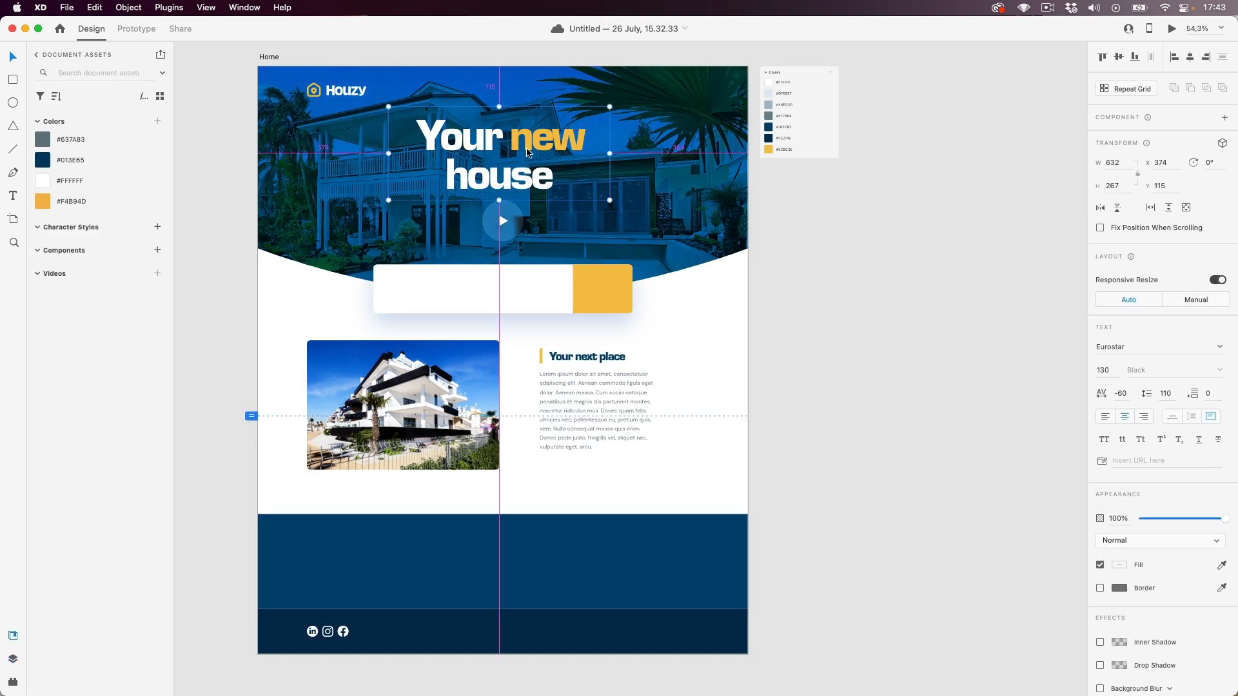
pyautogui.moveTo(525, 157); pyautogui.dragTo(409, 548)
pyautogui.click(1173, 417)
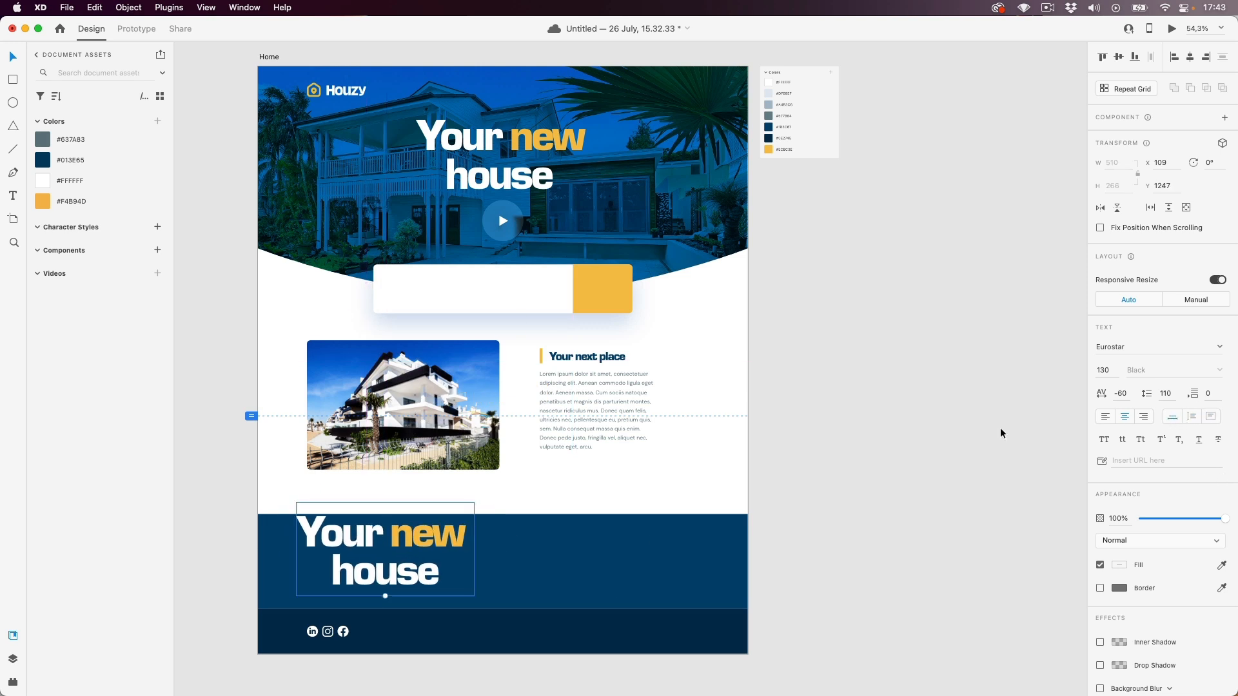
# - Scale the copied heading down to size 62, left-align it, and replace its text with "Ready for your next property?"
pyautogui.moveTo(385, 597); pyautogui.dragTo(316, 571)
pyautogui.click(1106, 418)
pyautogui.doubleClick(316, 571)
pyautogui.press('super+a')
pyautogui.write('Ready for your next property?')
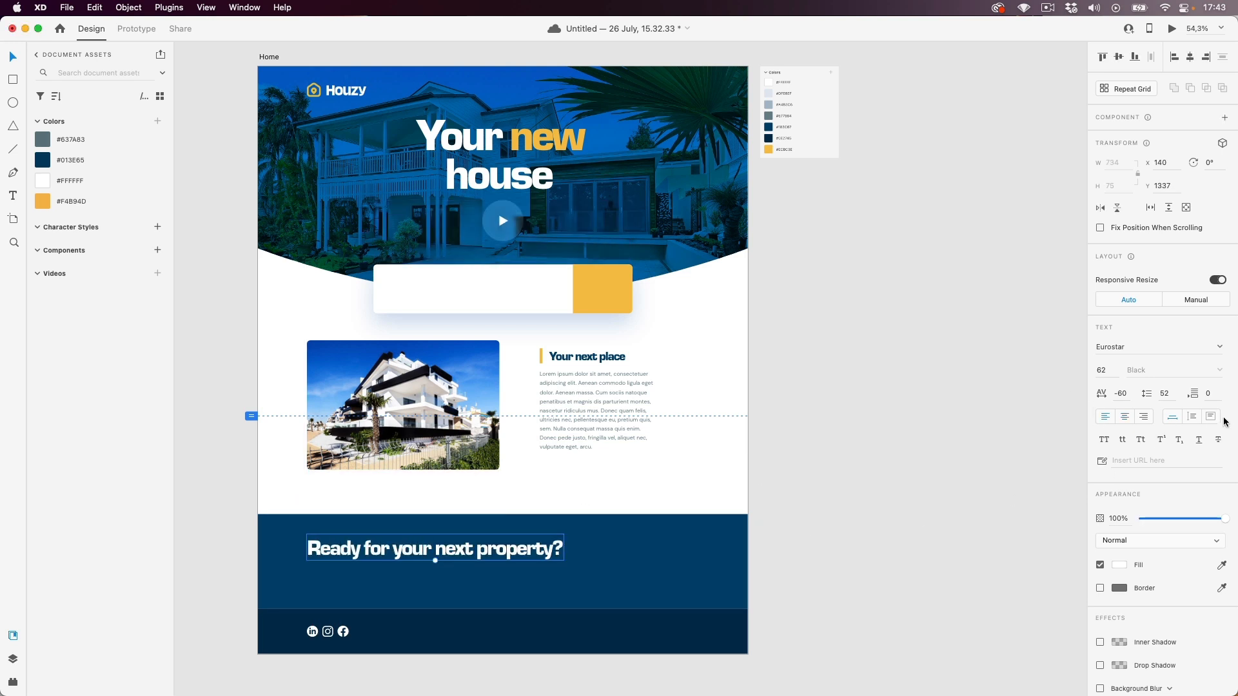
# - Wrap the heading onto two lines in a fixed-size text box about 446 wide and 164 tall, with line spacing 62
pyautogui.click(1211, 417)
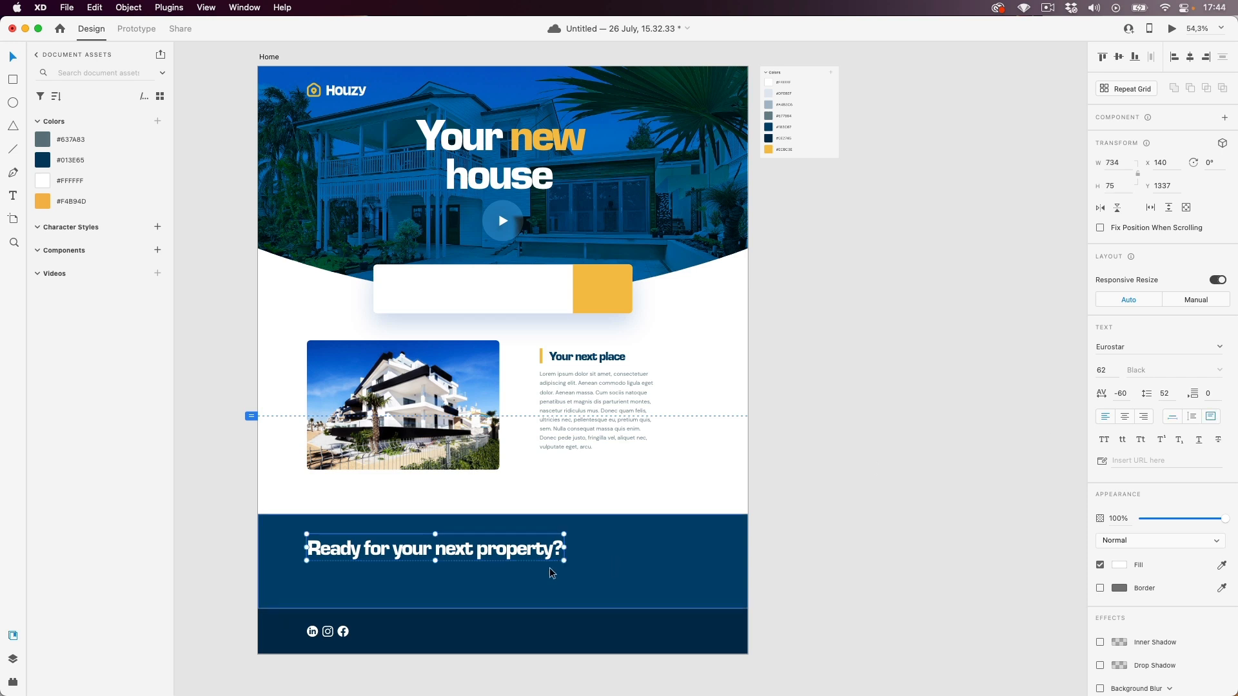
pyautogui.moveTo(565, 562); pyautogui.dragTo(463, 592)
pyautogui.write('62')
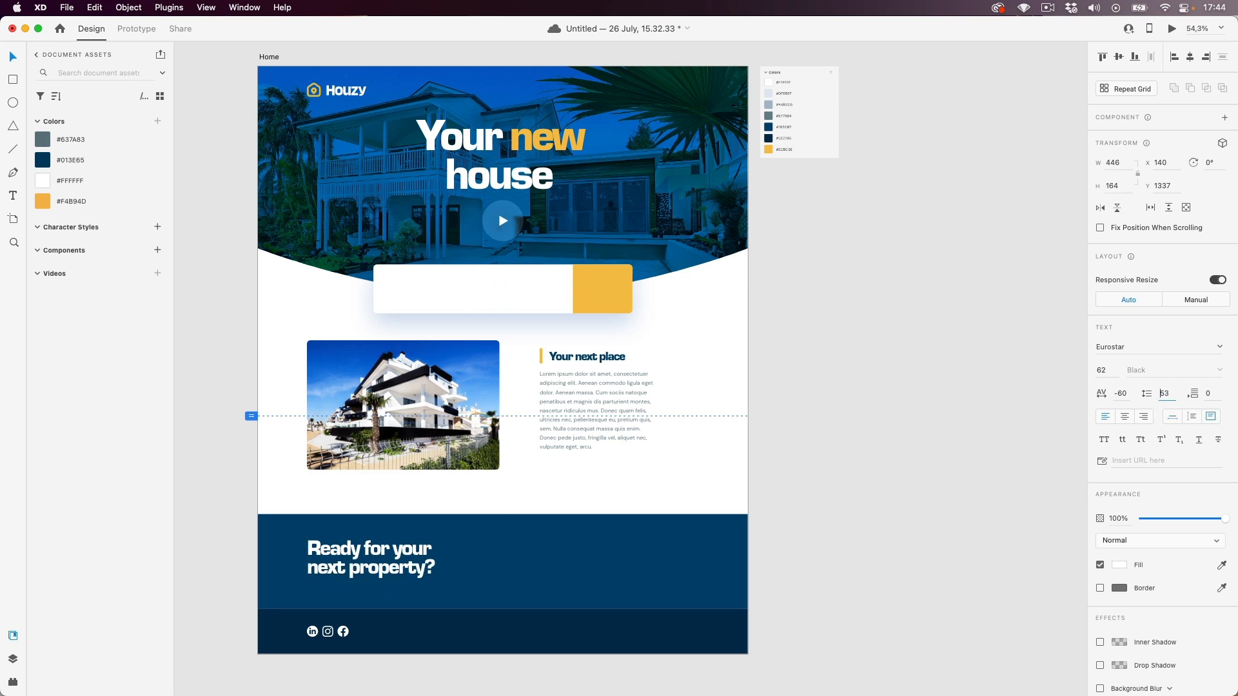
# - Colour the word "your" in the "Ready for your next property?" heading with the document colour #F4B94D
pyautogui.doubleClick(387, 564)
pyautogui.click(396, 551)
pyautogui.doubleClick(432, 550)
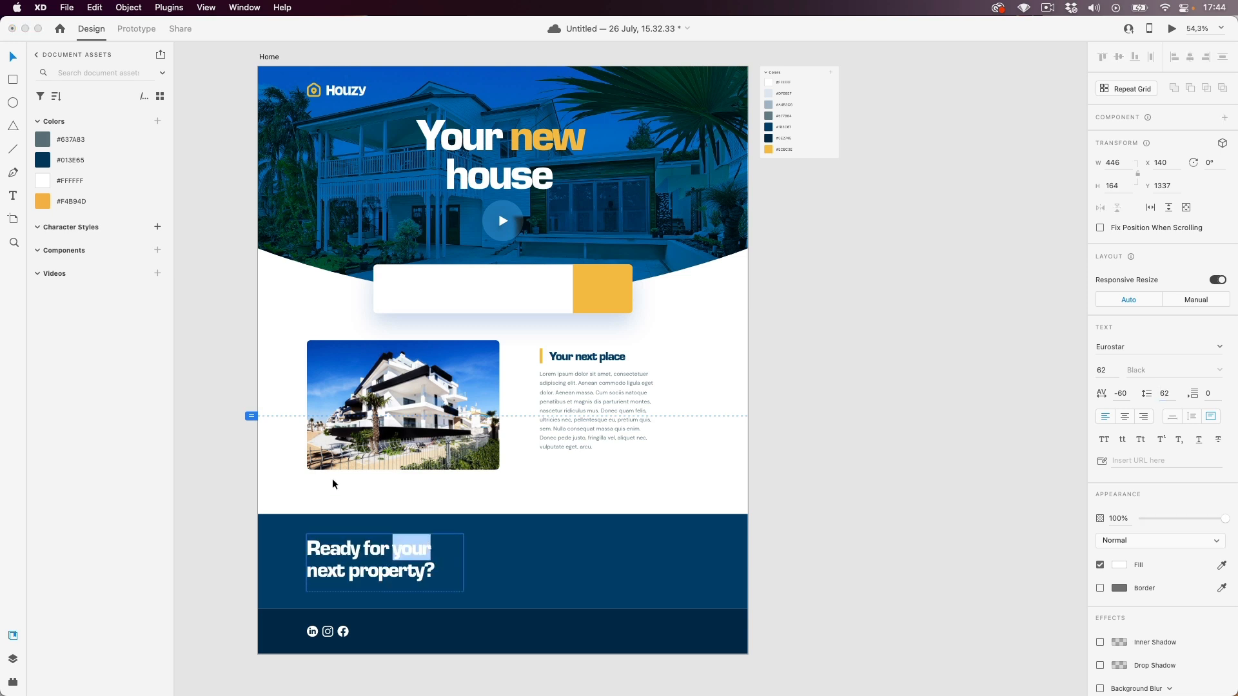
pyautogui.click(70, 204)
pyautogui.click(225, 449)
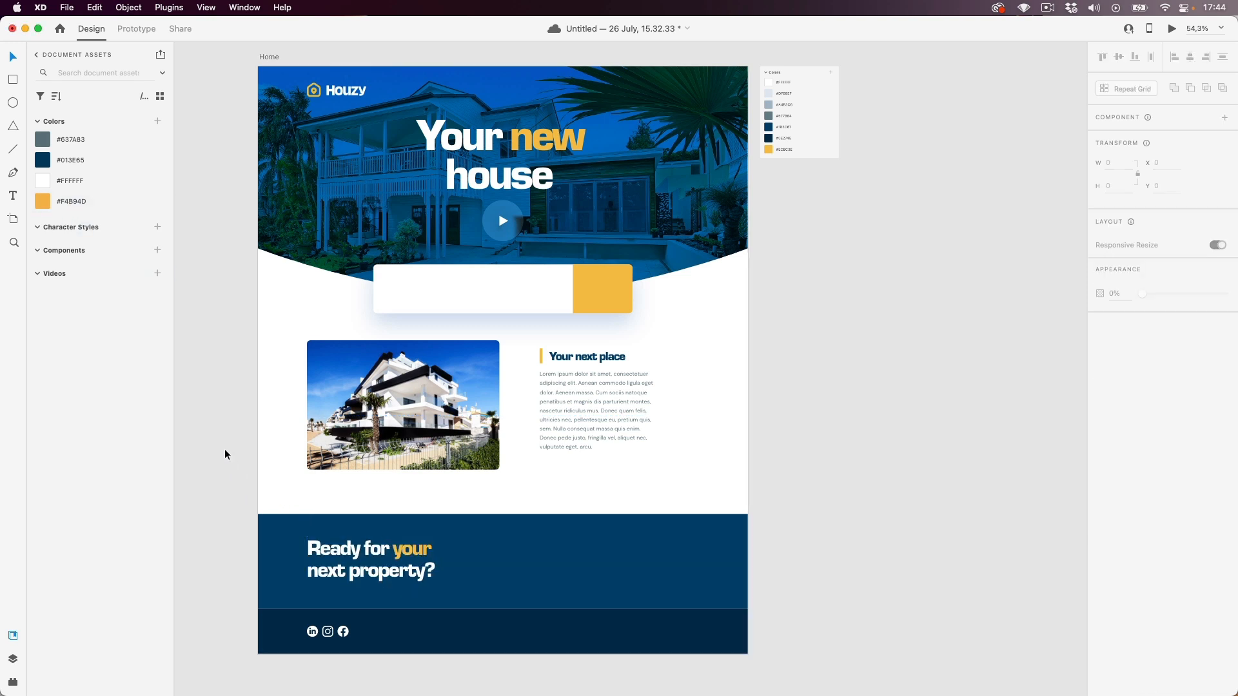
# - Consult the footer in the LWP Xd Startersguide v2 reference file and duplicate the grey body paragraph into the working file's dark footer
pyautogui.scroll(-1, 280, 586)
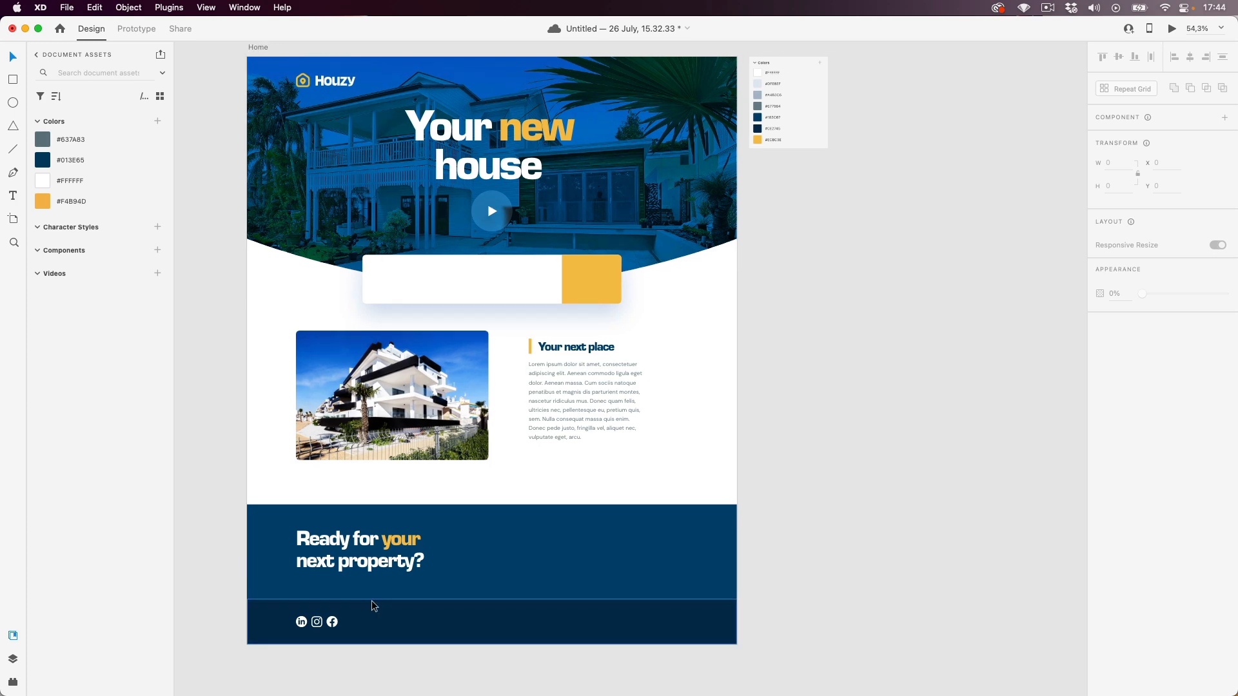
pyautogui.press('super+grave')
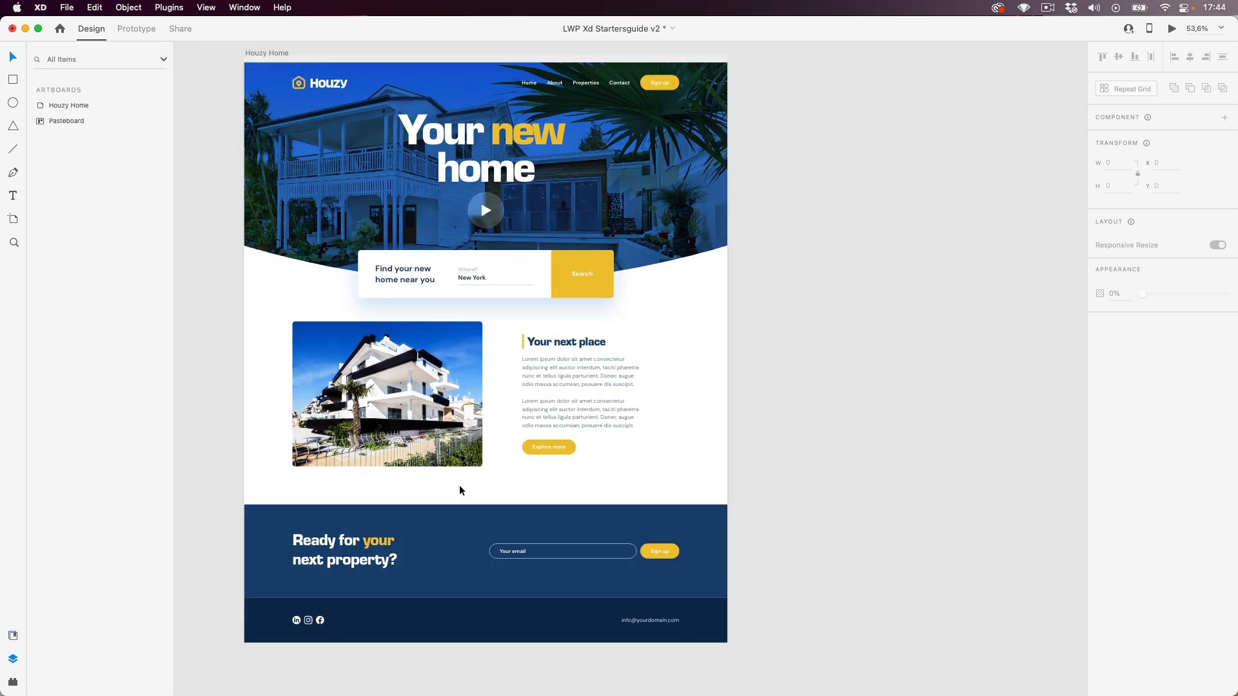
pyautogui.scroll(10, 618, 619)
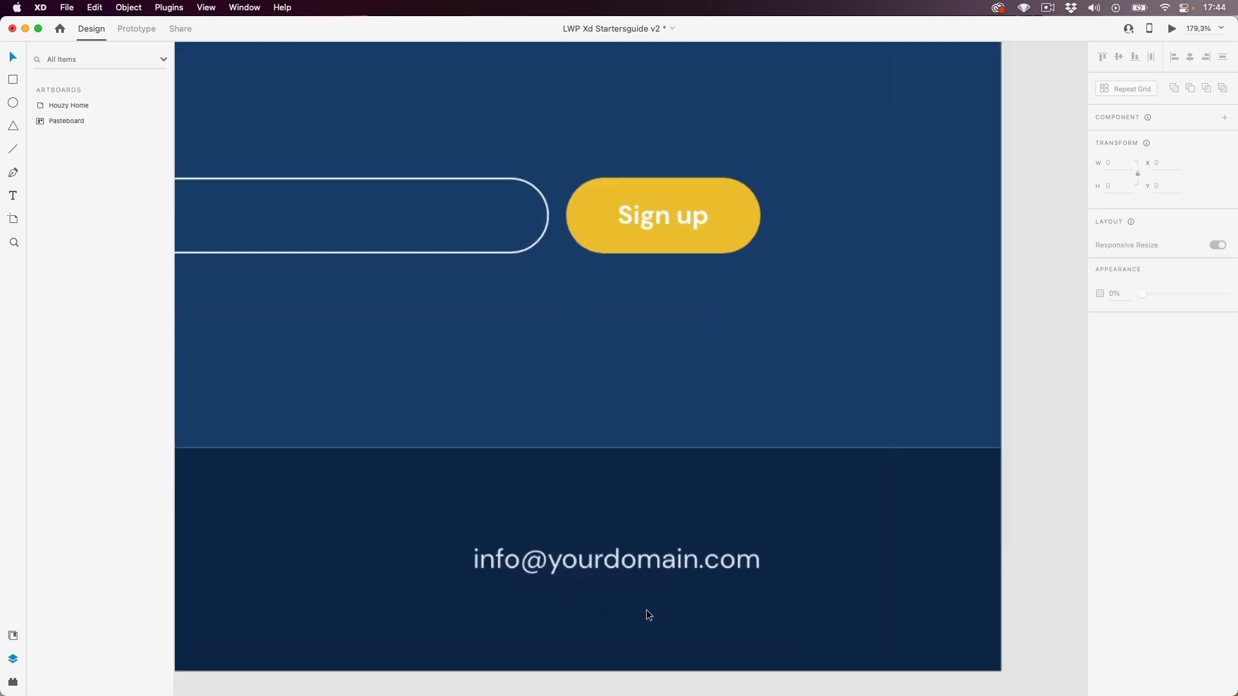
pyautogui.scroll(-10, 593, 583)
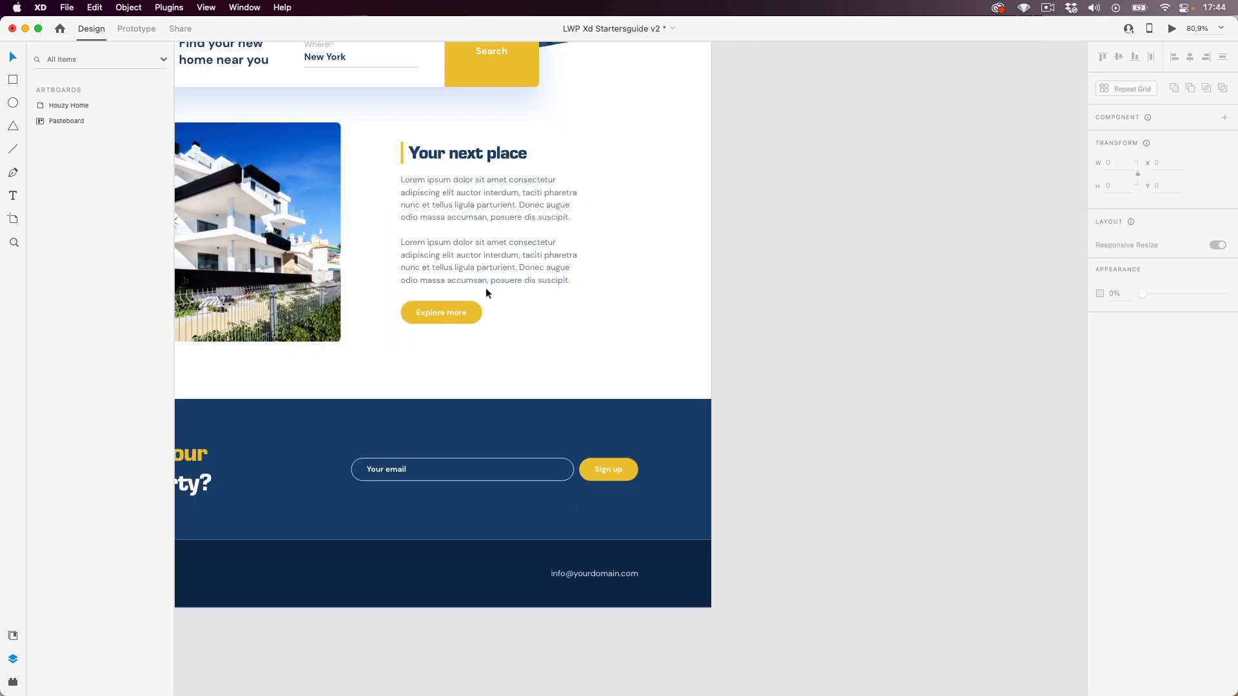
pyautogui.scroll(1, 524, 355)
pyautogui.click(508, 246)
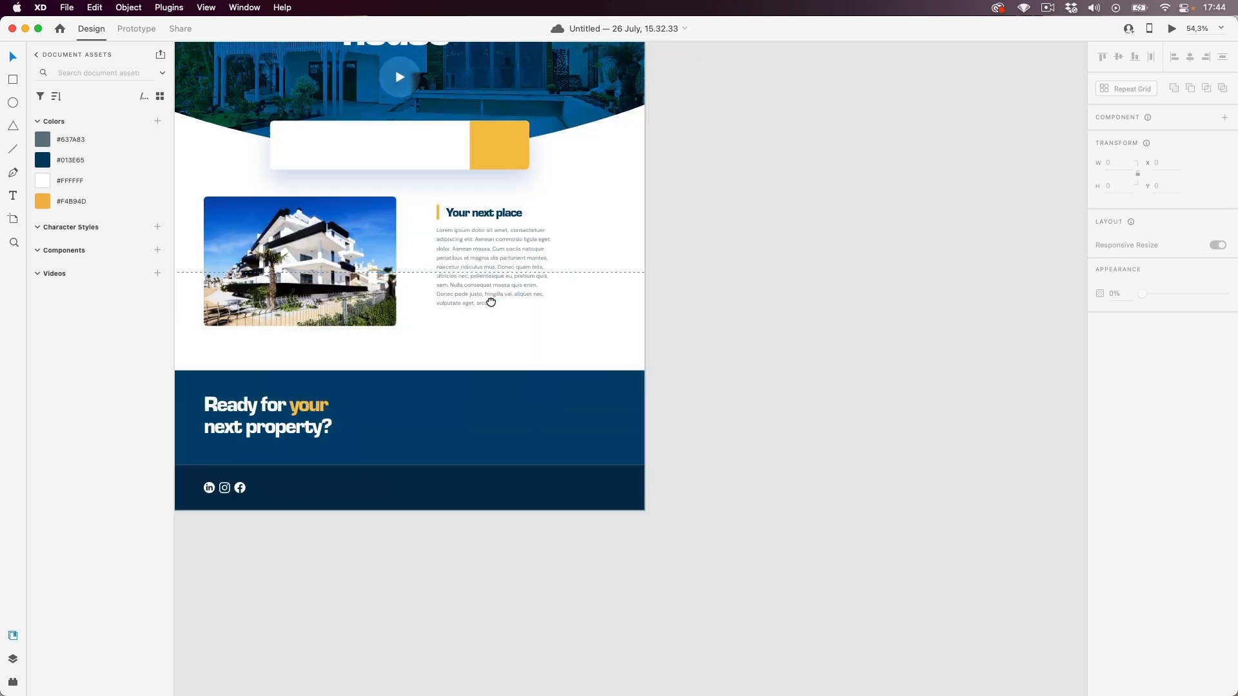
pyautogui.scroll(3, 491, 302)
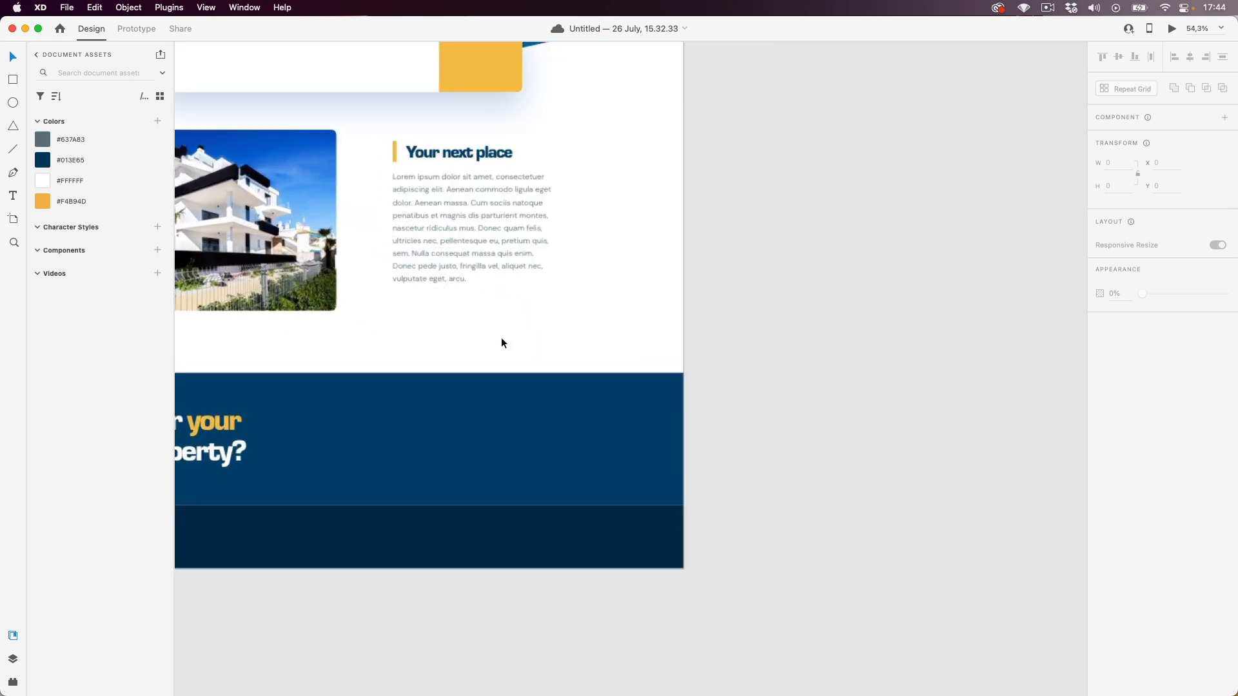
pyautogui.click(435, 218)
pyautogui.moveTo(432, 209); pyautogui.dragTo(567, 559)
# - Replace the copied paragraph's text with the company's contact e-mail and set it to auto width
pyautogui.scroll(5, 567, 560)
pyautogui.press('Return')
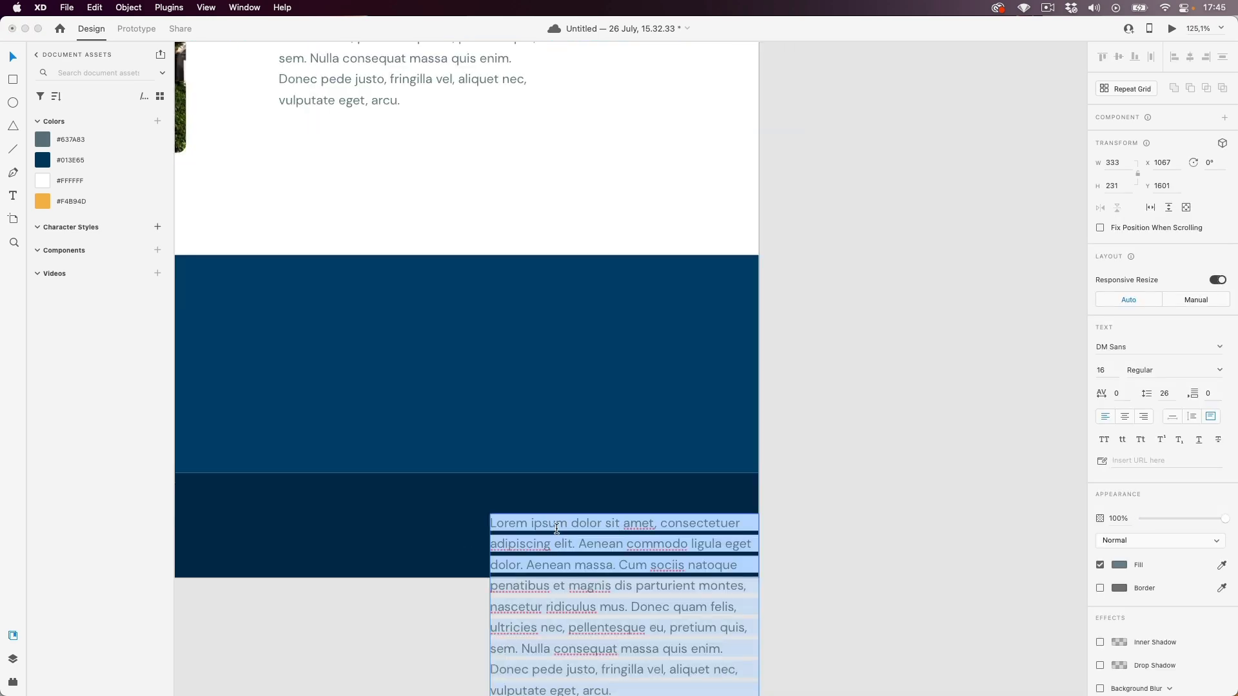
pyautogui.write('info@yourdomain.com')
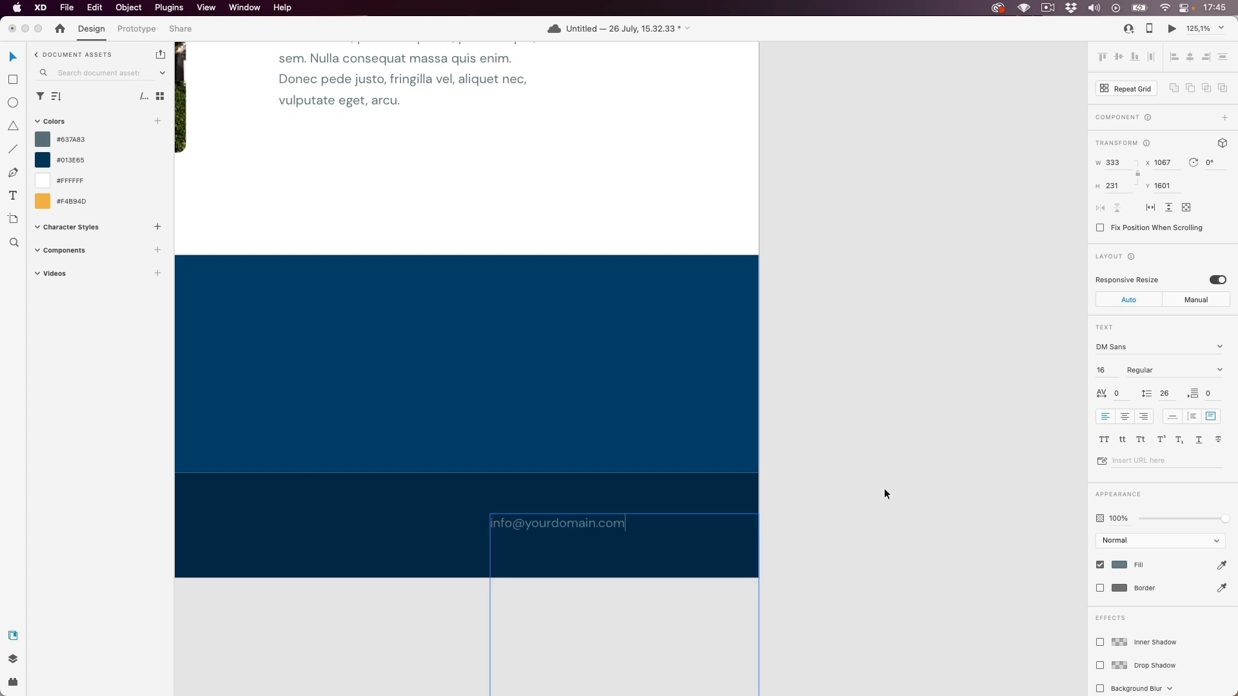
pyautogui.click(12, 59)
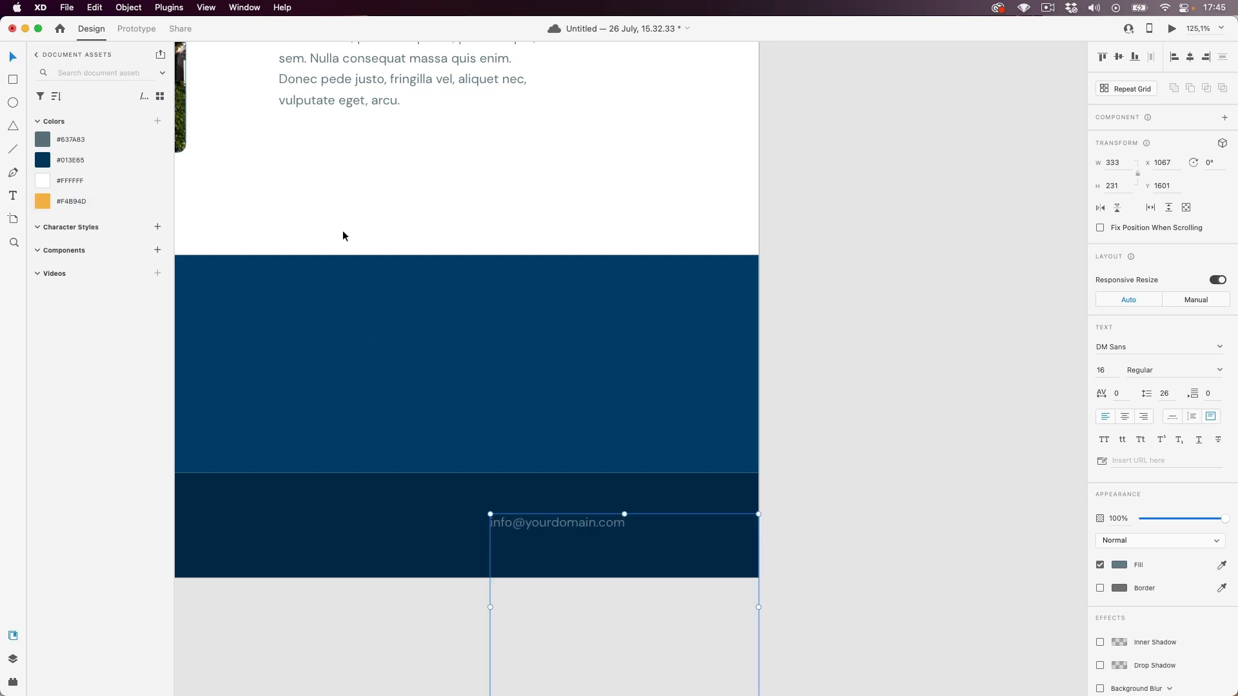
pyautogui.click(1172, 418)
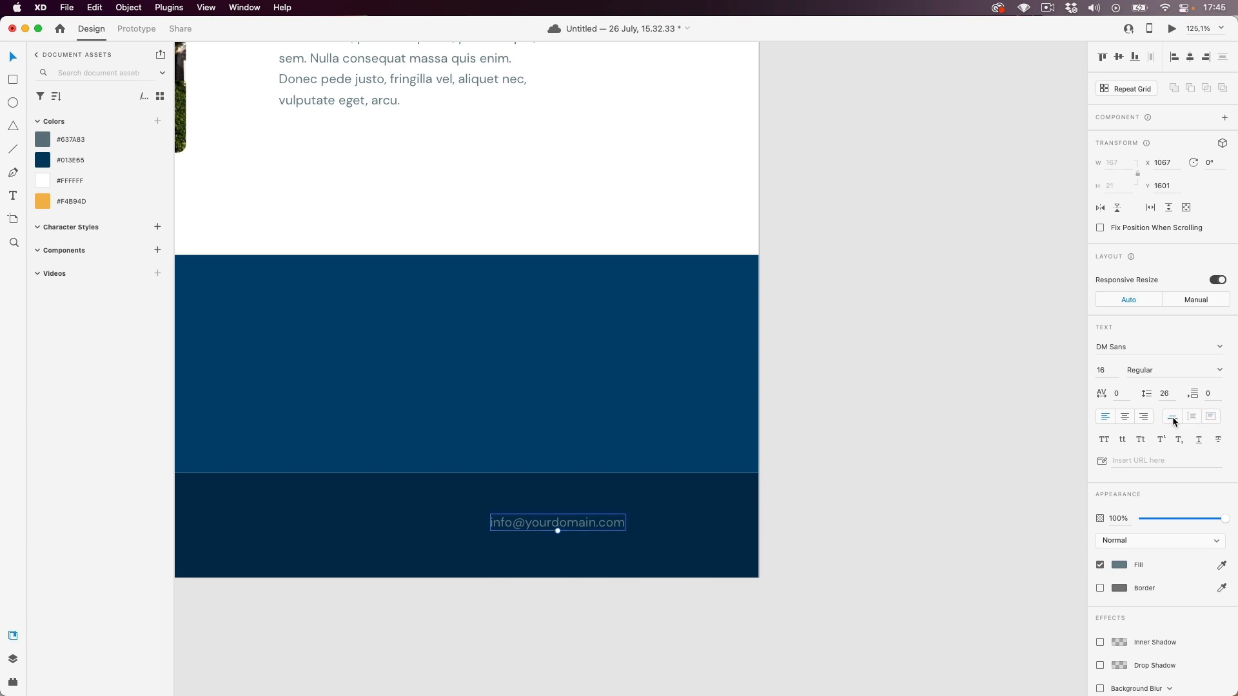
# - Move the footer e-mail to X 1093, Y 1605, aligned with the last column's outer edge, using the artboard's layout grid temporarily
pyautogui.press('Escape')
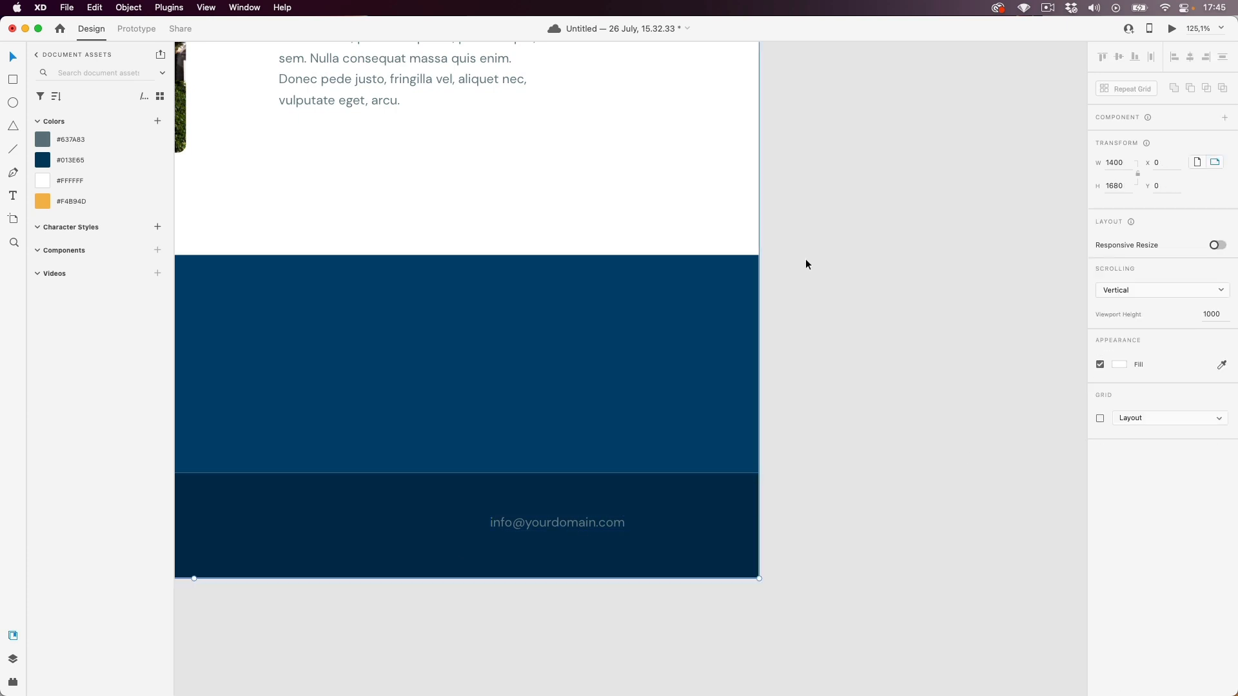
pyautogui.click(1102, 419)
pyautogui.click(588, 529)
pyautogui.moveTo(549, 526); pyautogui.dragTo(551, 530)
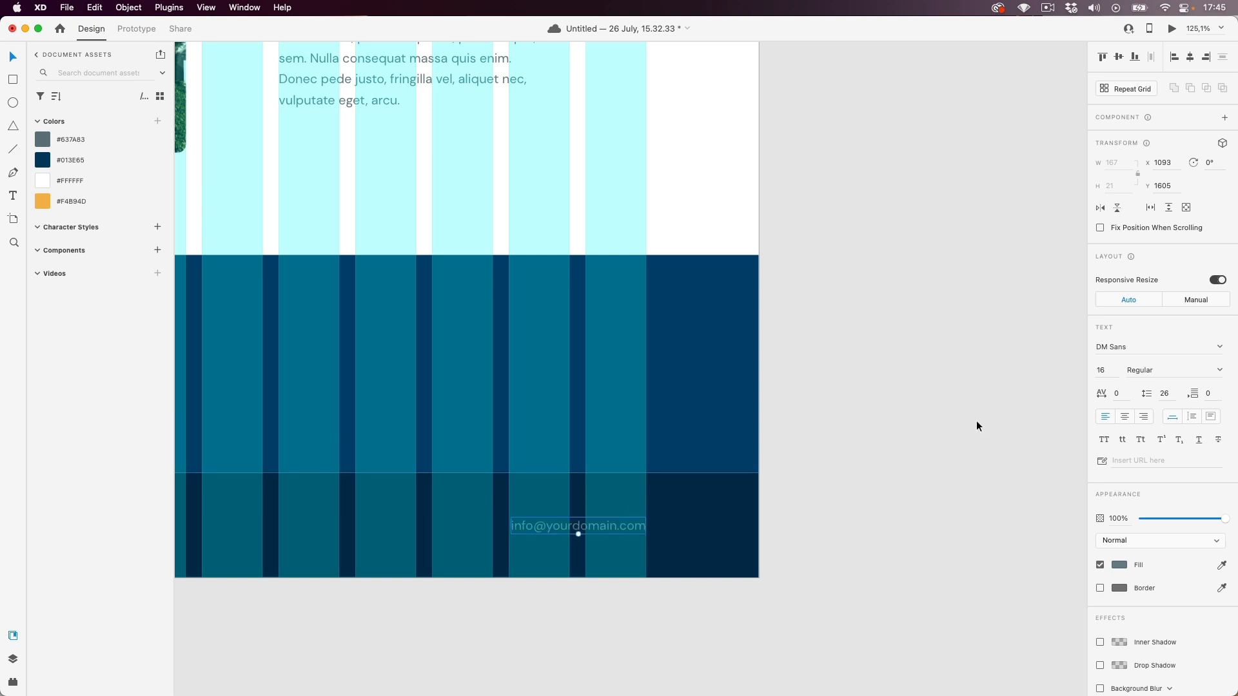
pyautogui.press('Escape')
pyautogui.click(1101, 419)
pyautogui.click(622, 526)
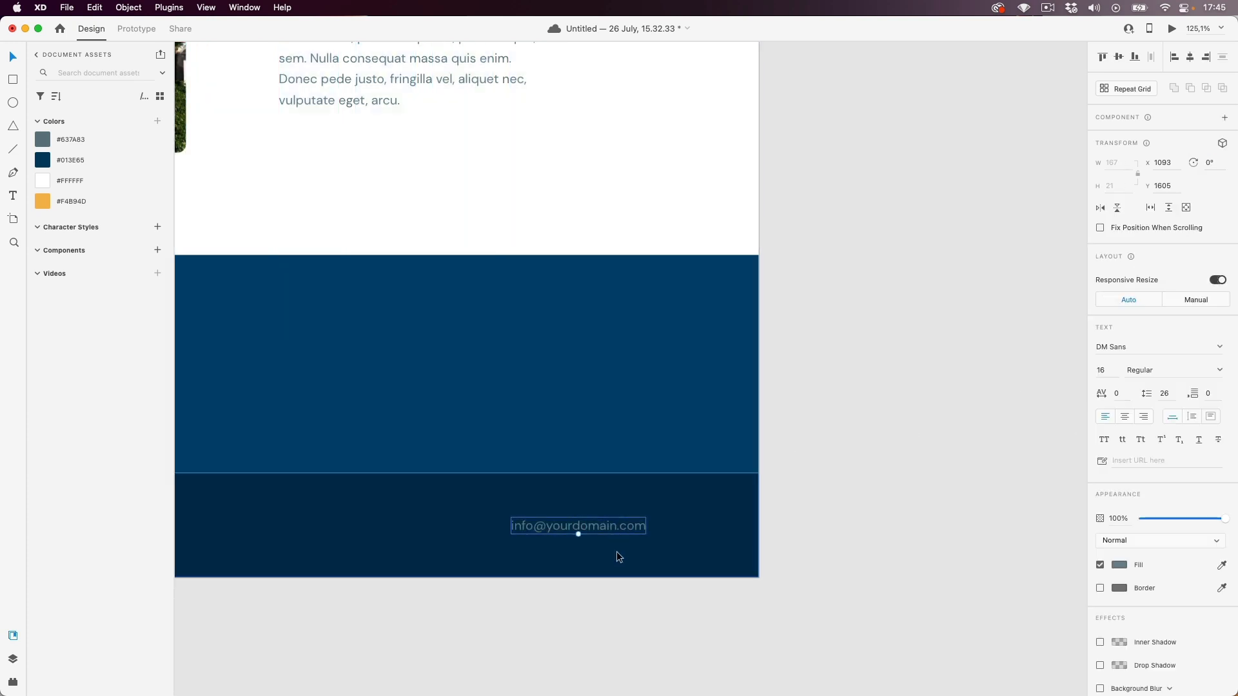
# - Recolour the footer e-mail text by sampling the #A4B3C6 swatch from the colour palette image beside the artboard
pyautogui.scroll(-5, 618, 557)
pyautogui.moveTo(538, 599); pyautogui.dragTo(629, 593)
pyautogui.click(611, 568)
pyautogui.click(726, 535)
pyautogui.scroll(5, 909, 415)
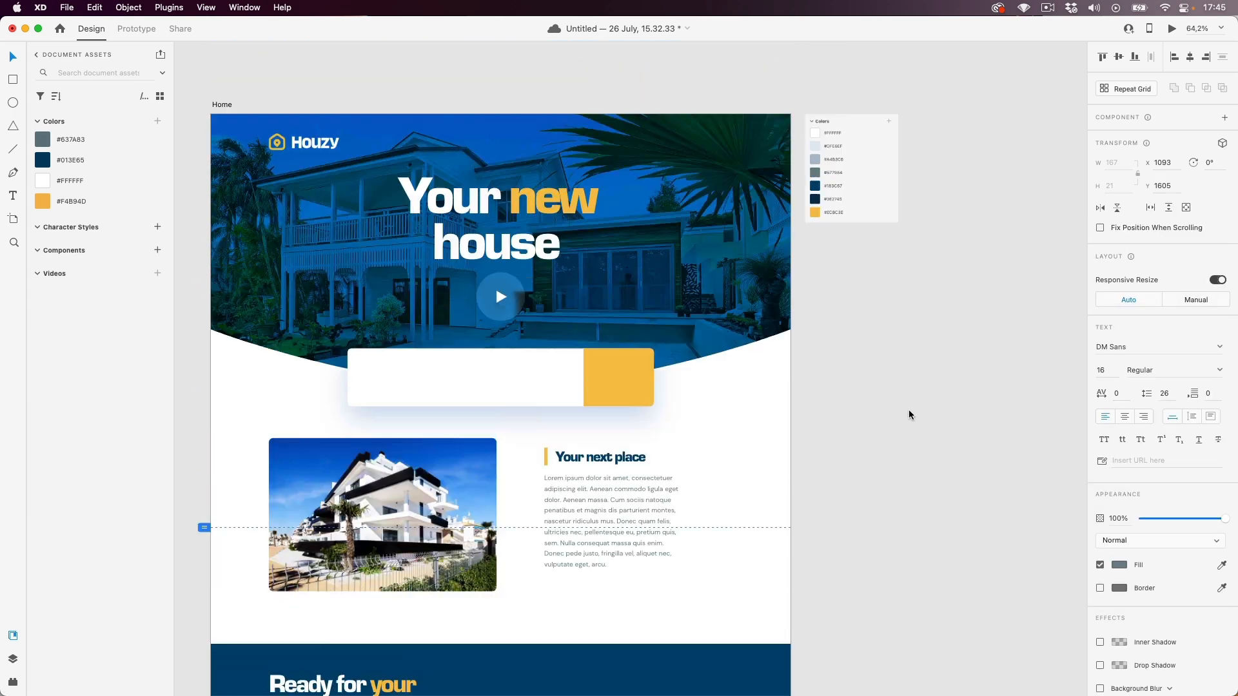
pyautogui.scroll(5, 922, 181)
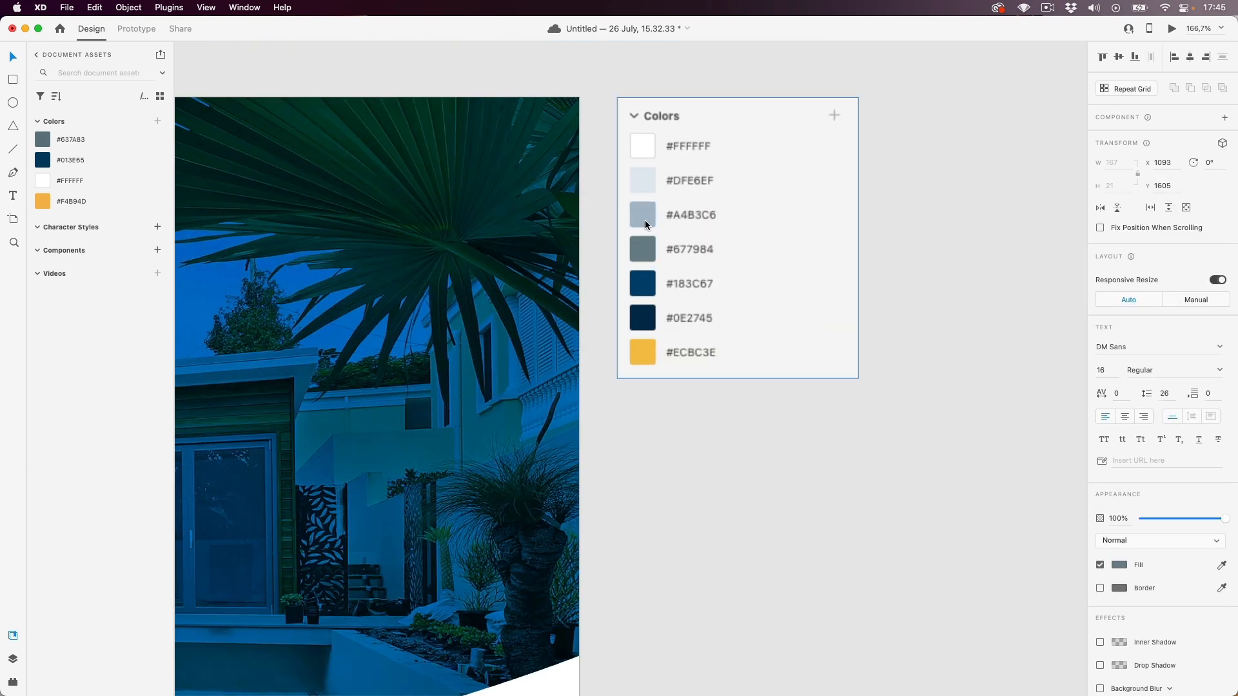
pyautogui.click(644, 224)
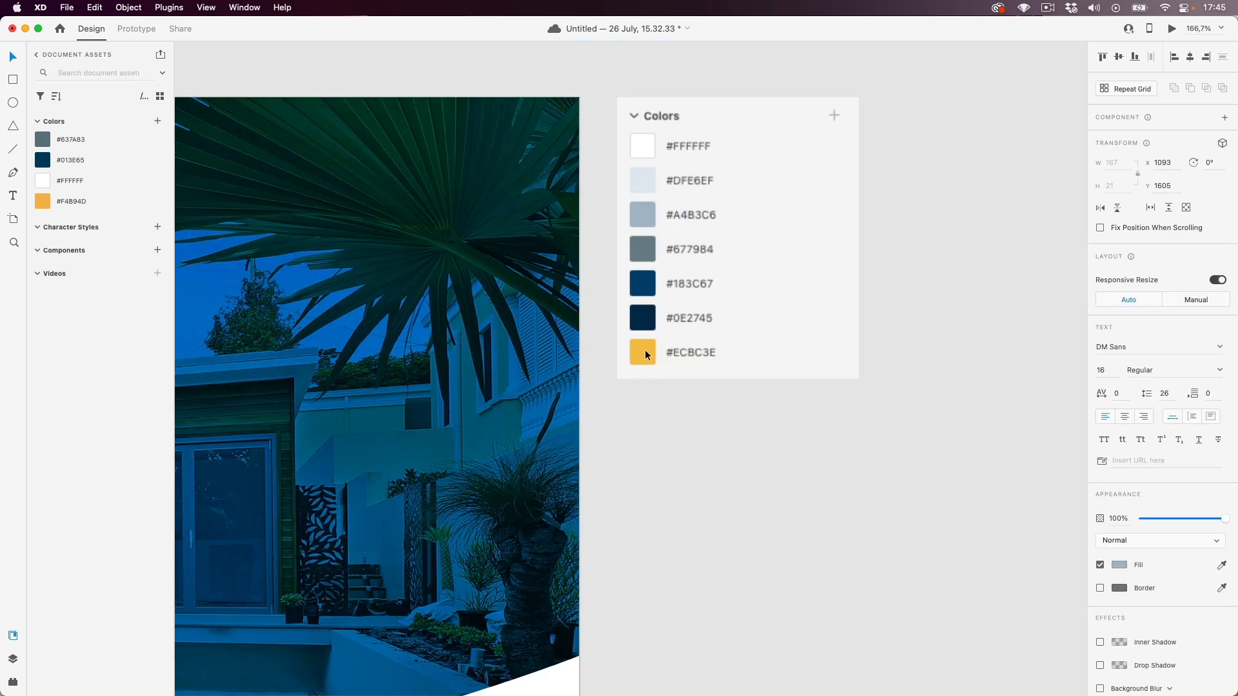
pyautogui.scroll(-10, 653, 454)
pyautogui.moveTo(655, 455); pyautogui.dragTo(637, 209)
pyautogui.scroll(5, 543, 480)
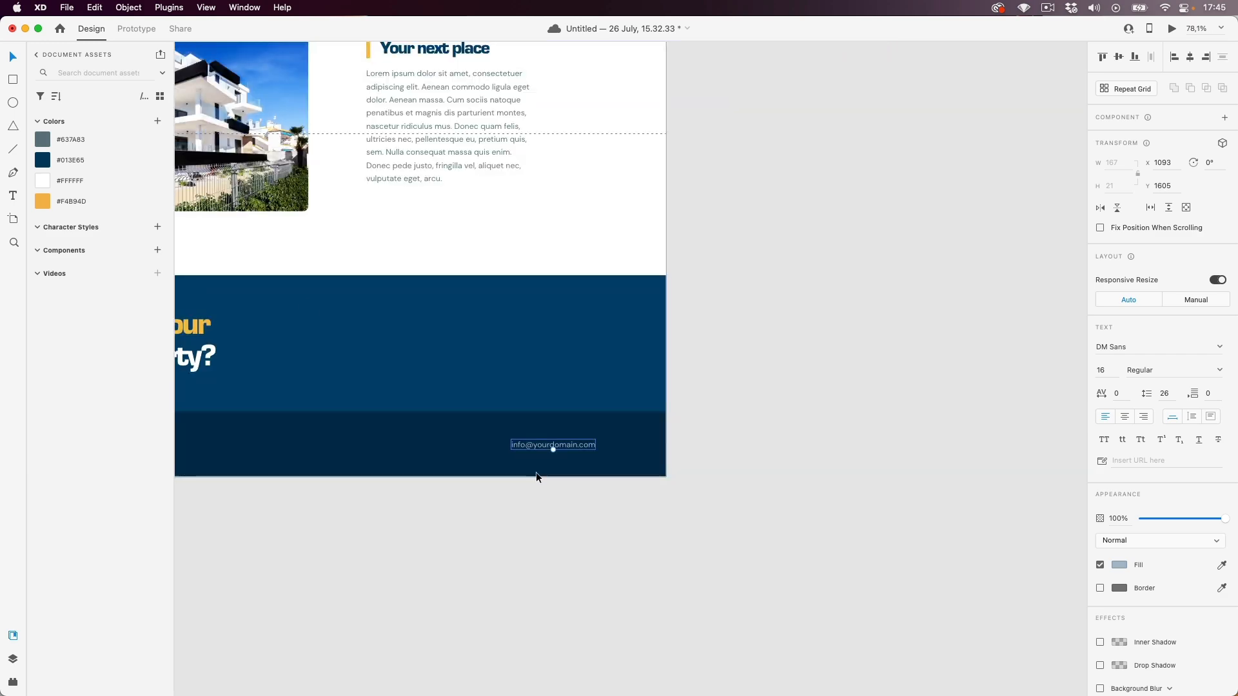
# - Save the footer e-mail's fill colour to the document's colour assets
pyautogui.click(158, 122)
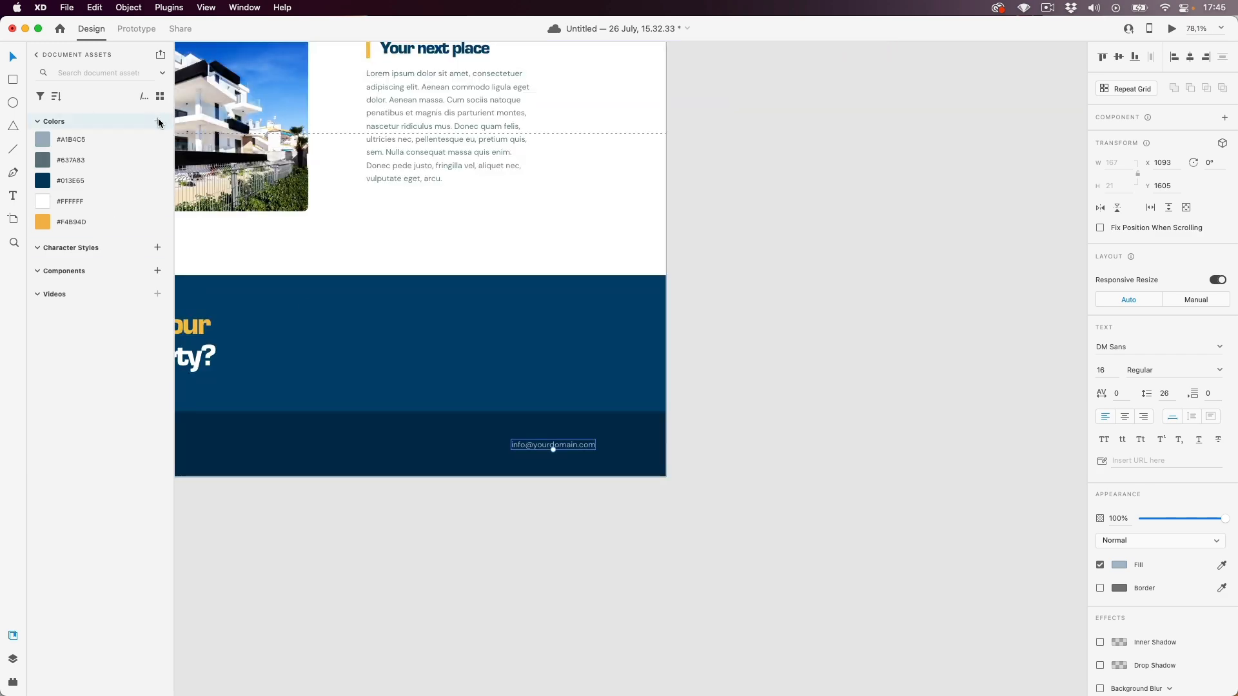
pyautogui.click(682, 282)
# - Consult the search card's text in the LWP Xd Startersguide v2 reference file and add area text "Find your new home near you" to the working file's card
pyautogui.moveTo(508, 242); pyautogui.dragTo(768, 337)
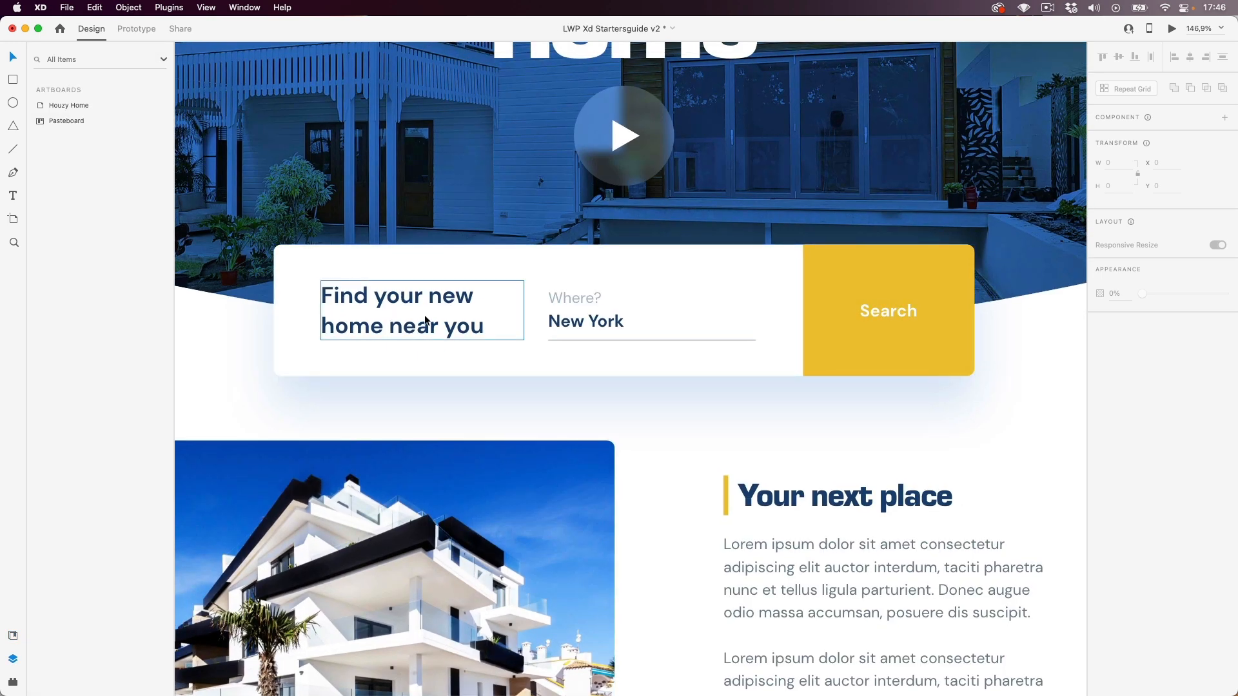
pyautogui.keyDown('super'); pyautogui.click(427, 323); pyautogui.keyUp('super')
pyautogui.keyDown('super'); pyautogui.click(586, 323); pyautogui.keyUp('super')
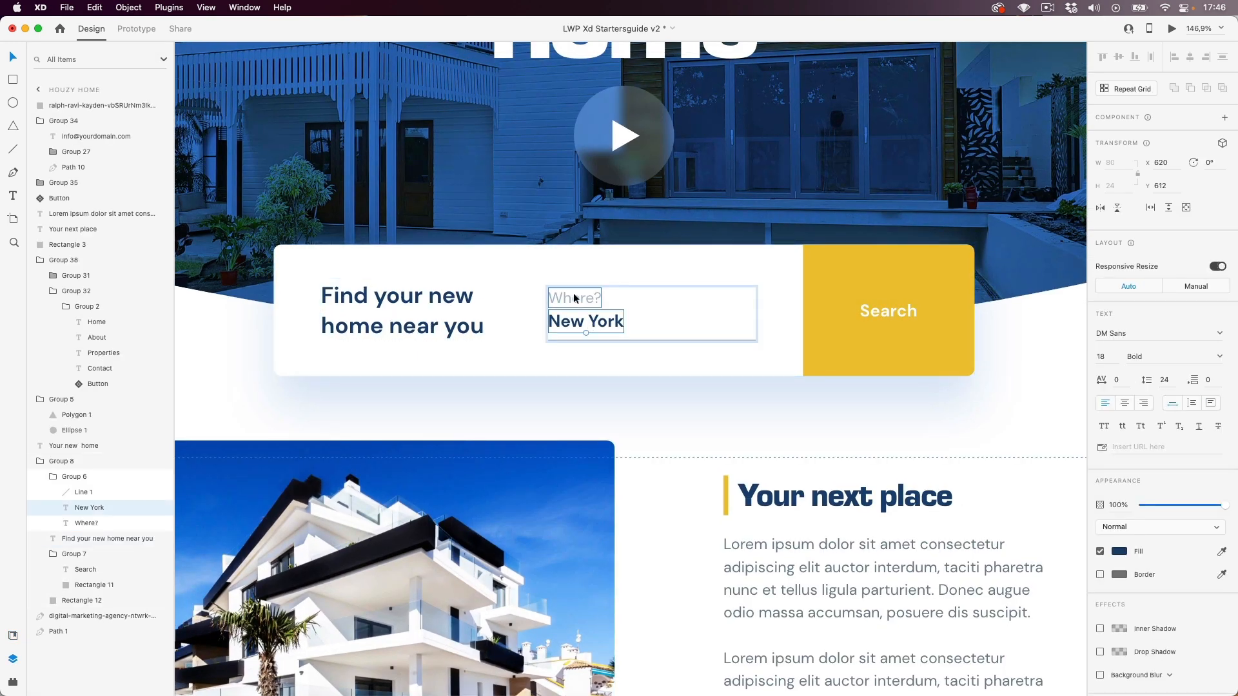
pyautogui.keyDown('super'); pyautogui.click(574, 298); pyautogui.keyUp('super')
pyautogui.keyDown('super'); pyautogui.click(903, 314); pyautogui.keyUp('super')
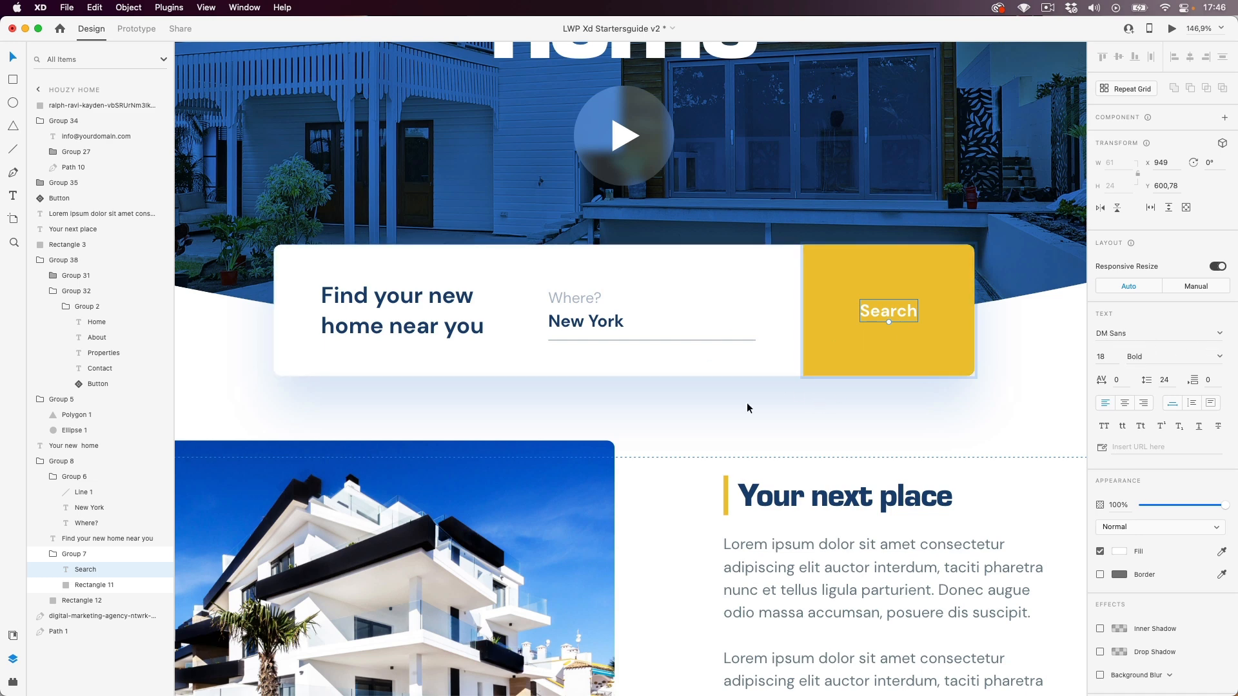
pyautogui.click(651, 418)
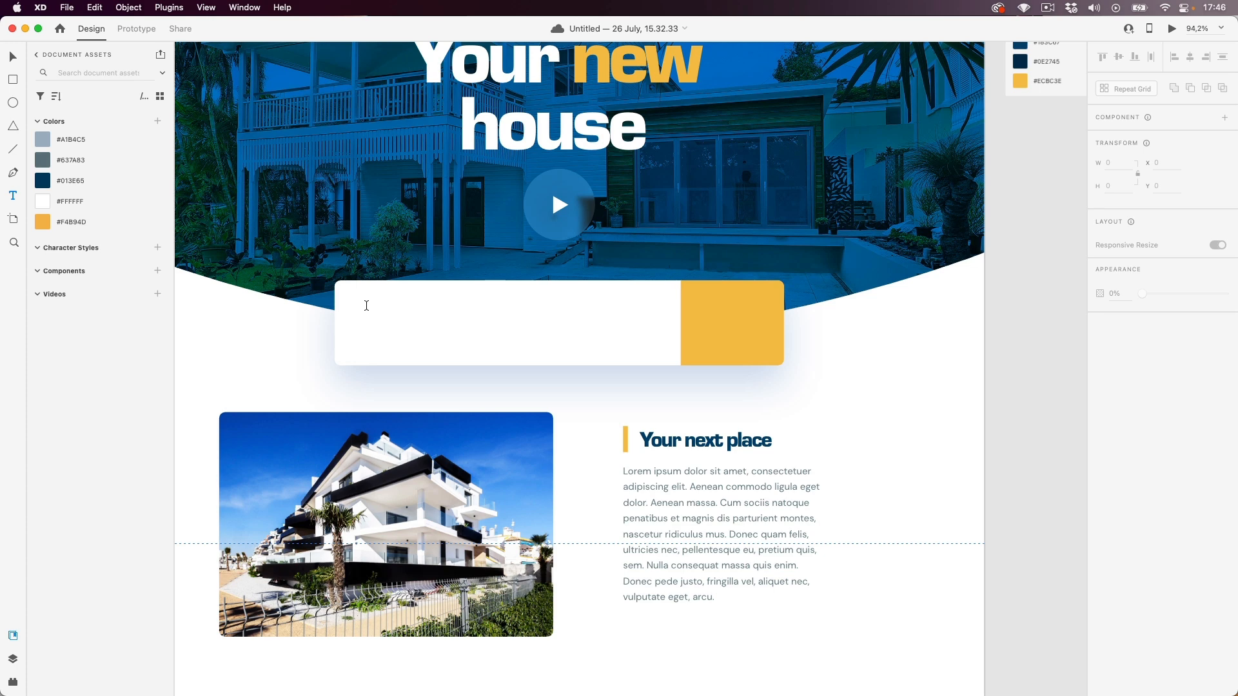
pyautogui.moveTo(361, 305); pyautogui.dragTo(518, 348)
pyautogui.write('Find your')
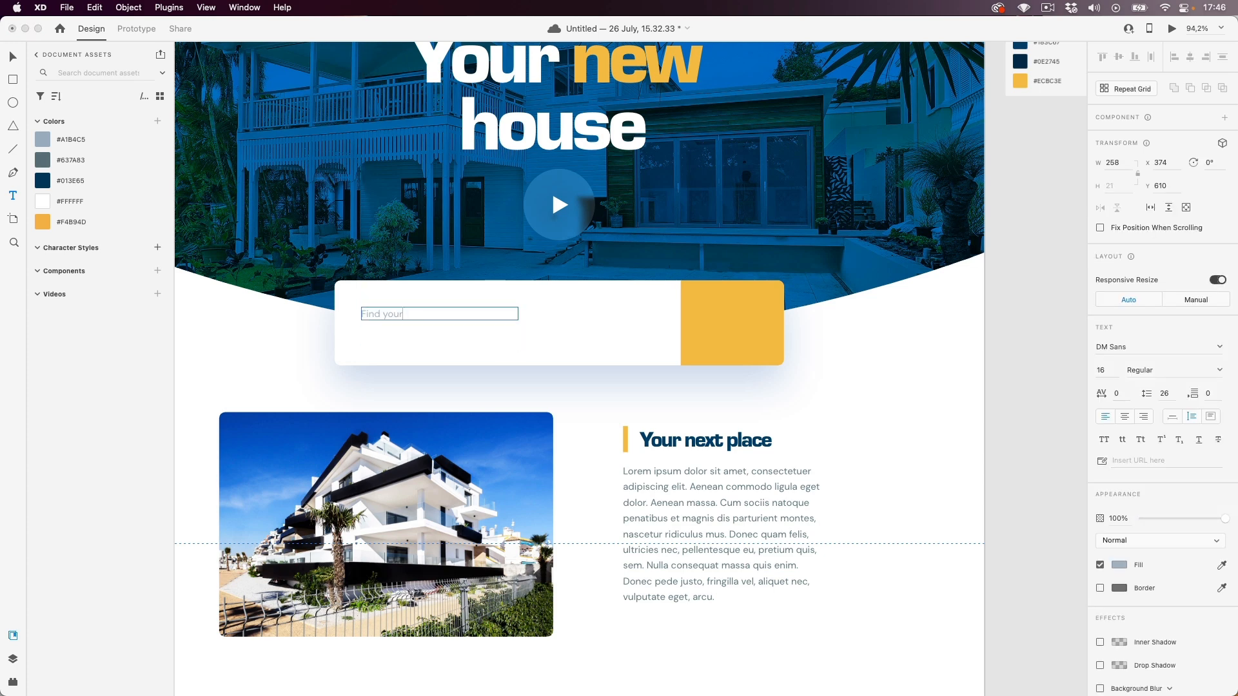
pyautogui.write(' new home near you')
pyautogui.press('Escape')
pyautogui.scroll(3, 485, 334)
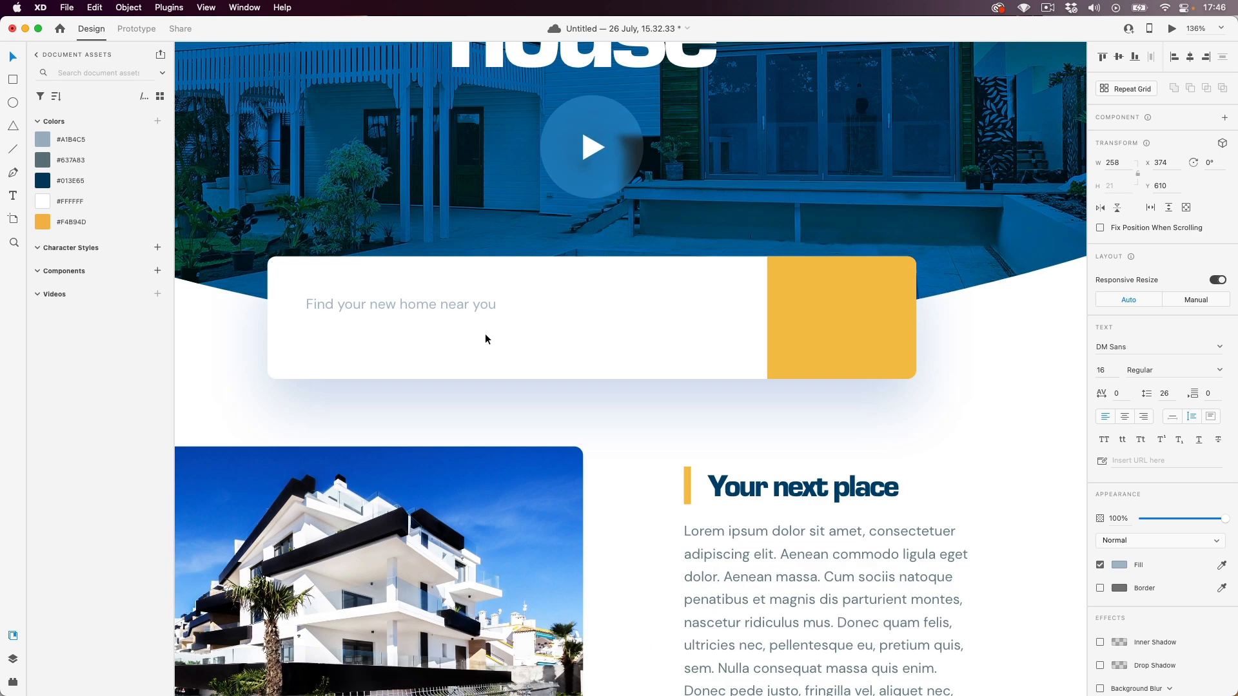
# - Give the card heading a fixed-size box of 142 by 57, font size 22 and the colour #013E65
pyautogui.click(1210, 417)
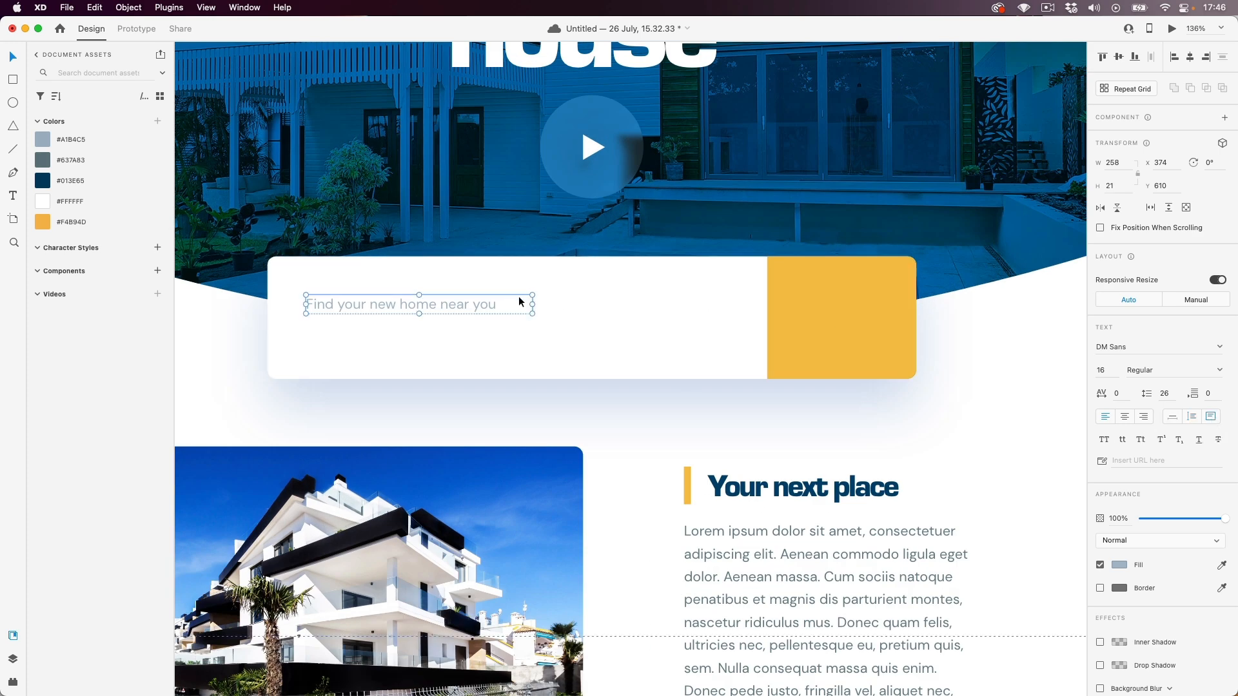
pyautogui.moveTo(532, 313); pyautogui.dragTo(430, 345)
pyautogui.click(1109, 370)
pyautogui.write('22')
pyautogui.click(85, 180)
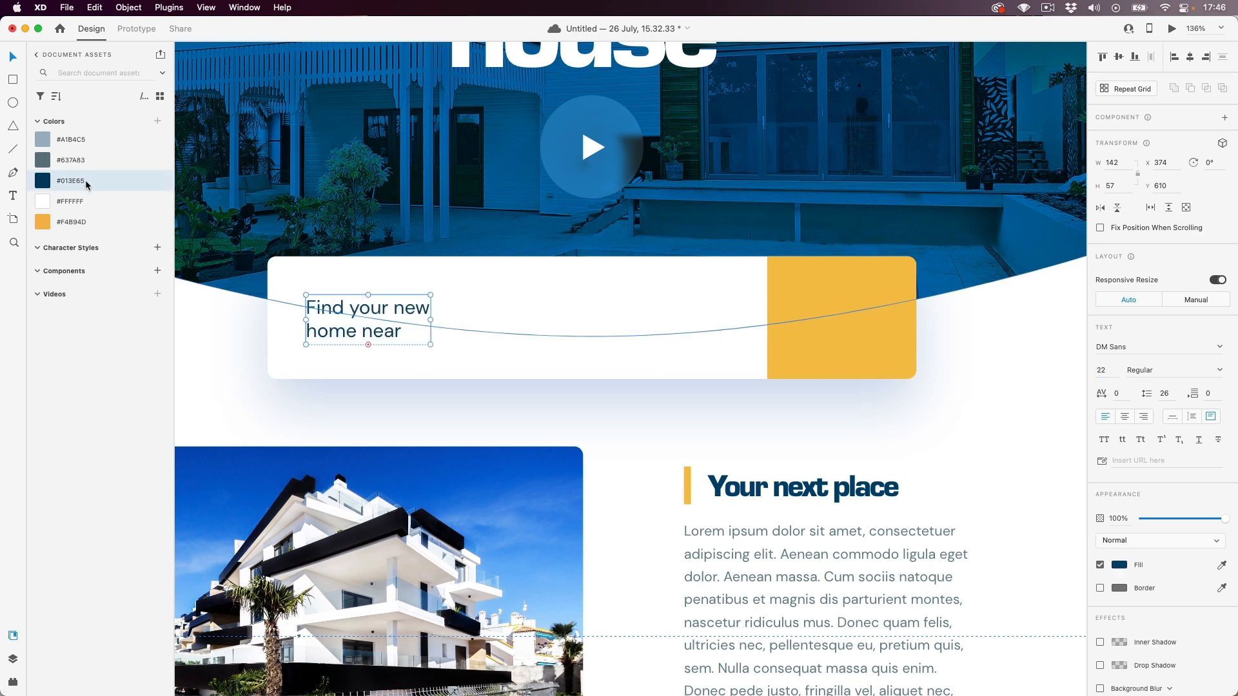
# - Make the card heading Bold and widen its text box to 172 so it fits on two lines
pyautogui.click(1220, 372)
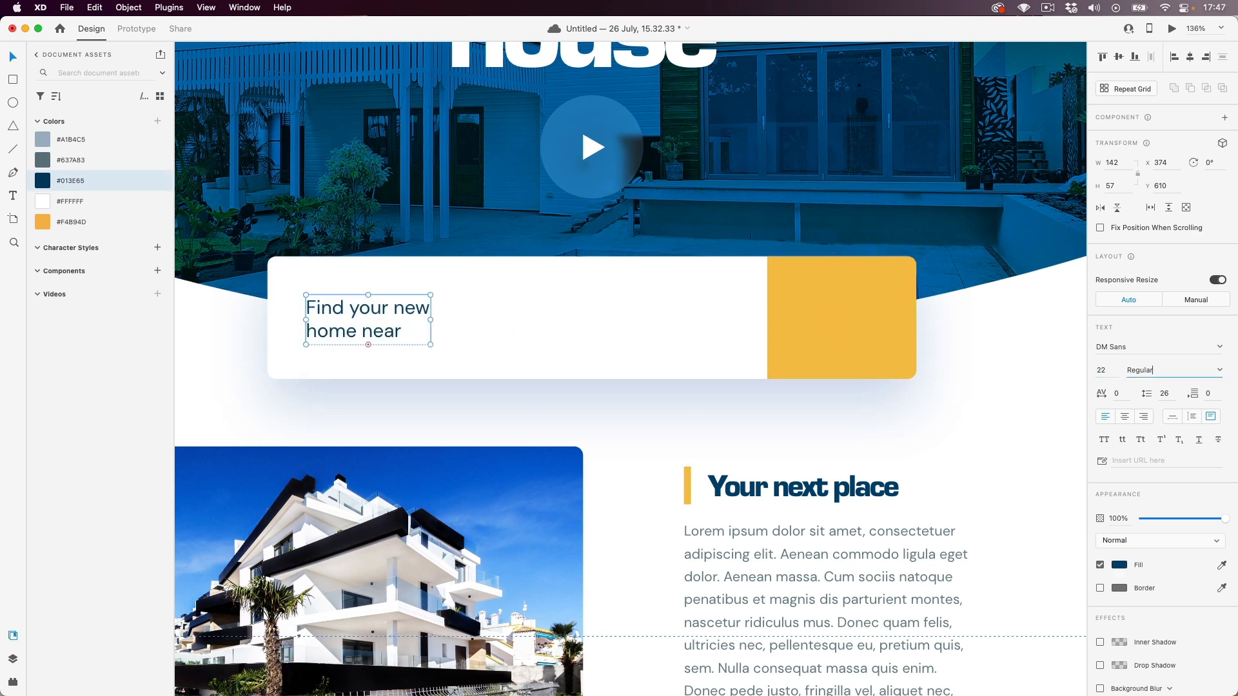
pyautogui.click(1138, 426)
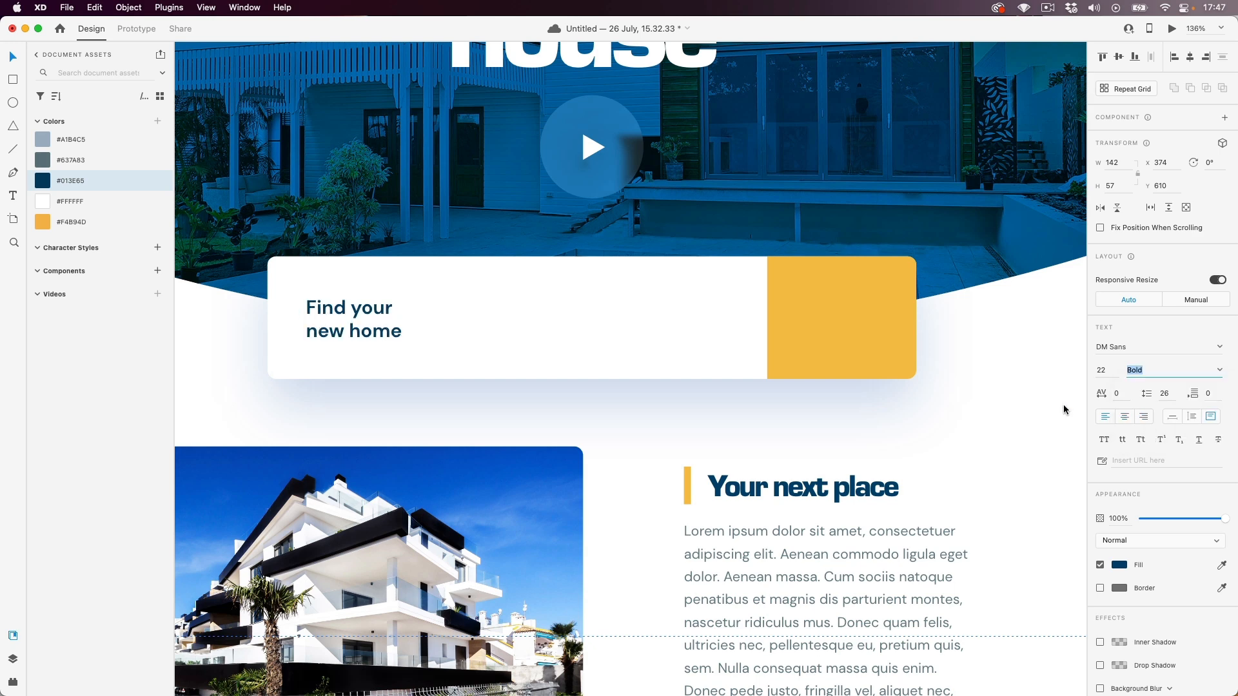
pyautogui.moveTo(430, 318); pyautogui.dragTo(458, 319)
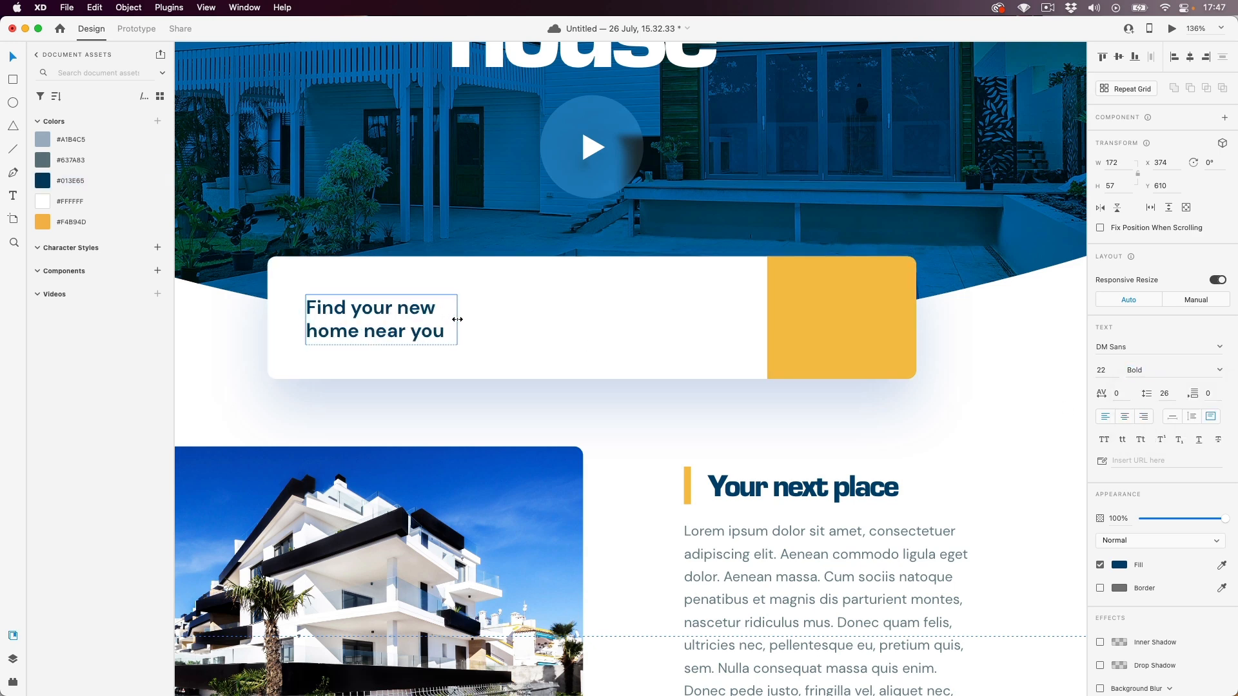
# - Set the card heading to font size 24 with line spacing 30, and move it up to Y 605
pyautogui.click(1103, 370)
pyautogui.press('Up')
pyautogui.press('Up')
pyautogui.press('Up')
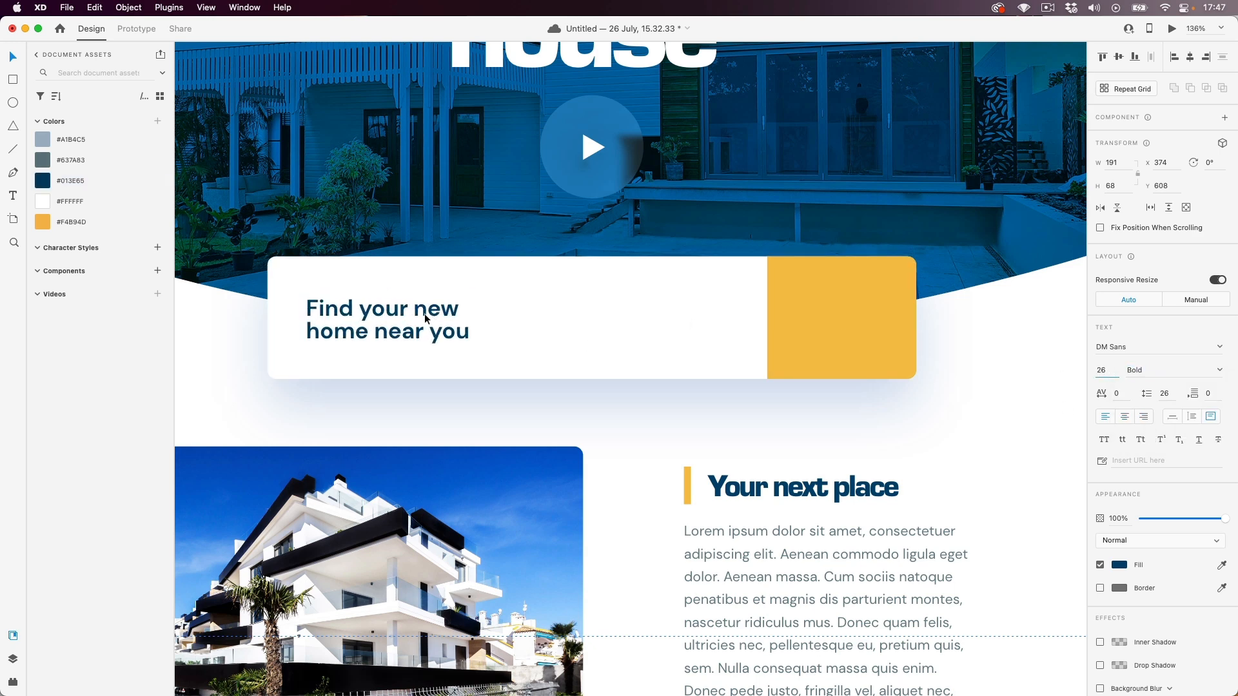
pyautogui.press('Down')
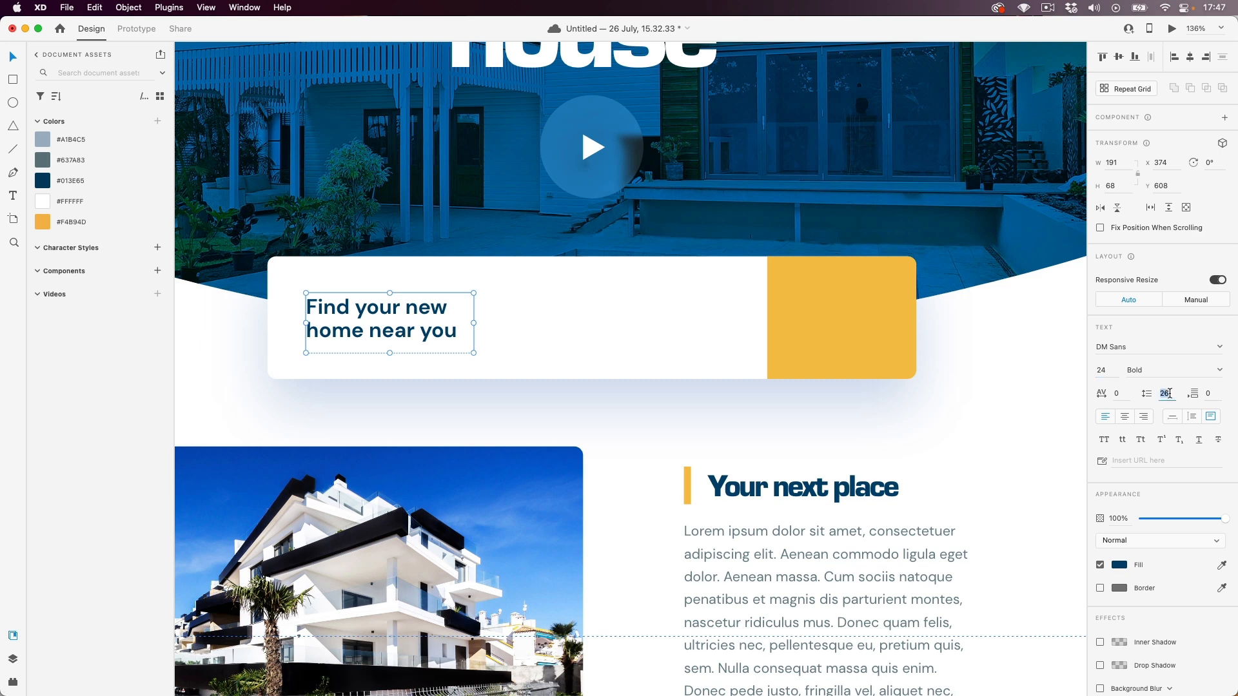
pyautogui.press('Up')
pyautogui.press('Up')
pyautogui.press('Up')
pyautogui.press('Up')
pyautogui.moveTo(351, 315); pyautogui.dragTo(350, 311)
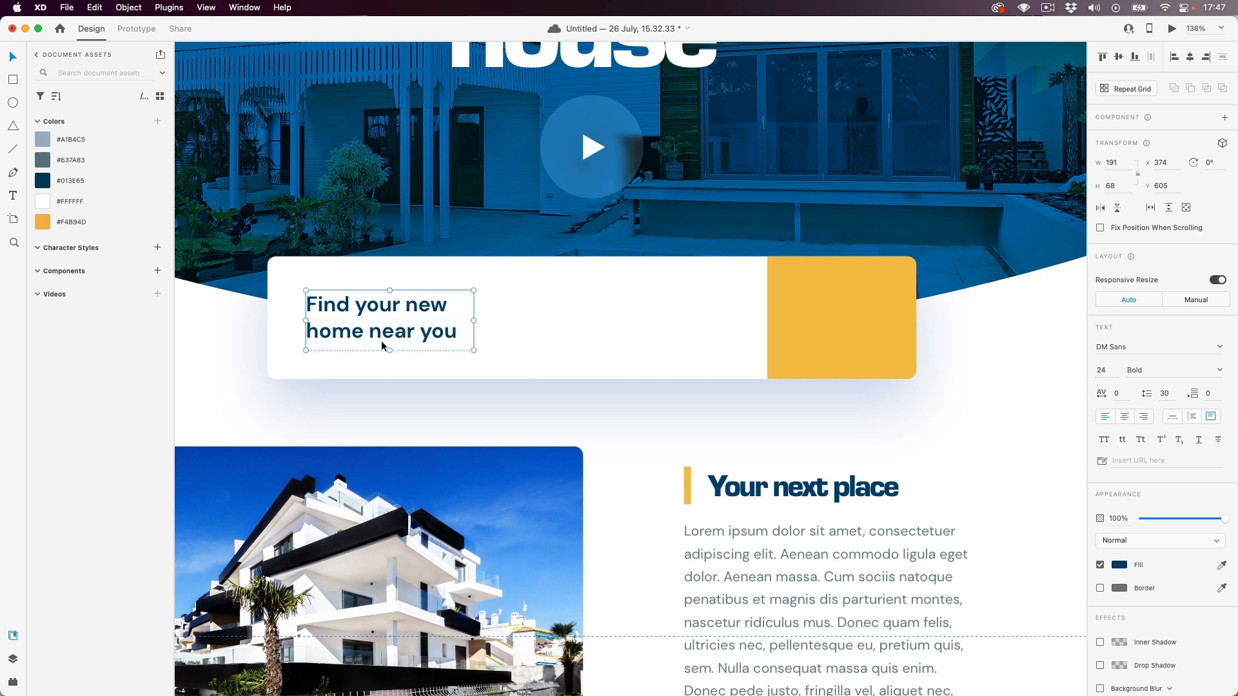
pyautogui.click(452, 388)
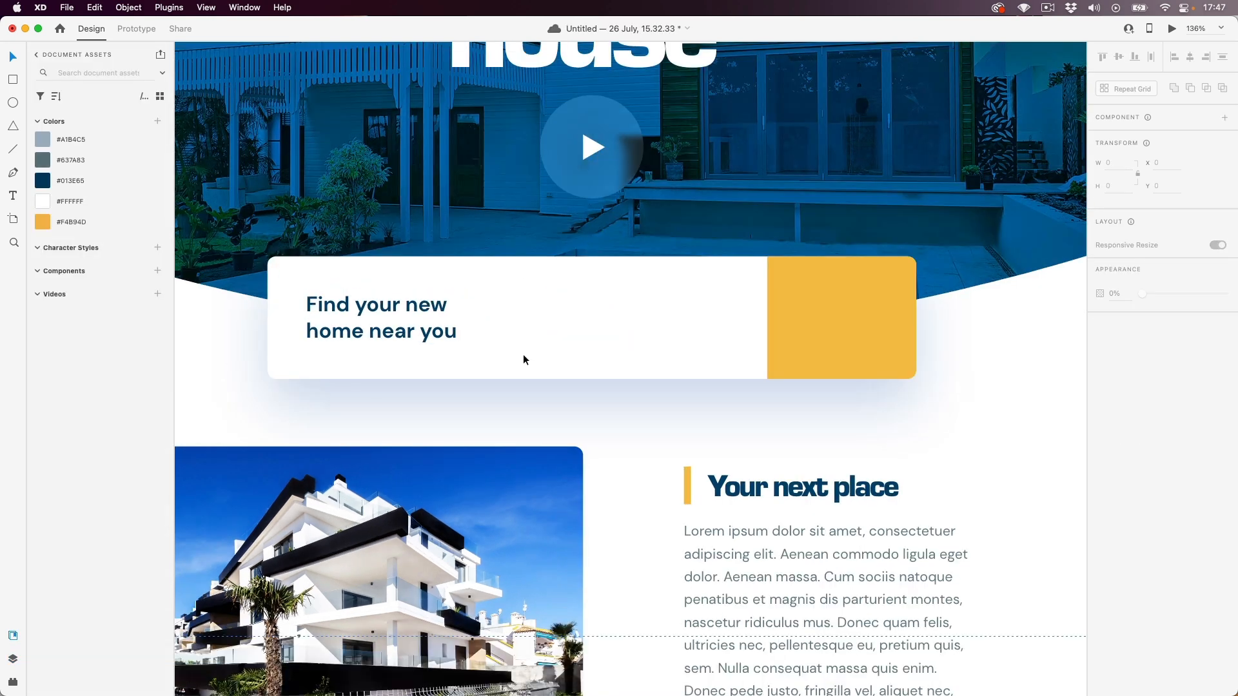
# - Duplicate the card heading to X 631, Y 611, replace its text with "Where" and set it to auto width
pyautogui.click(393, 312)
pyautogui.moveTo(393, 312); pyautogui.dragTo(556, 321)
pyautogui.doubleClick(558, 316)
pyautogui.write('Where')
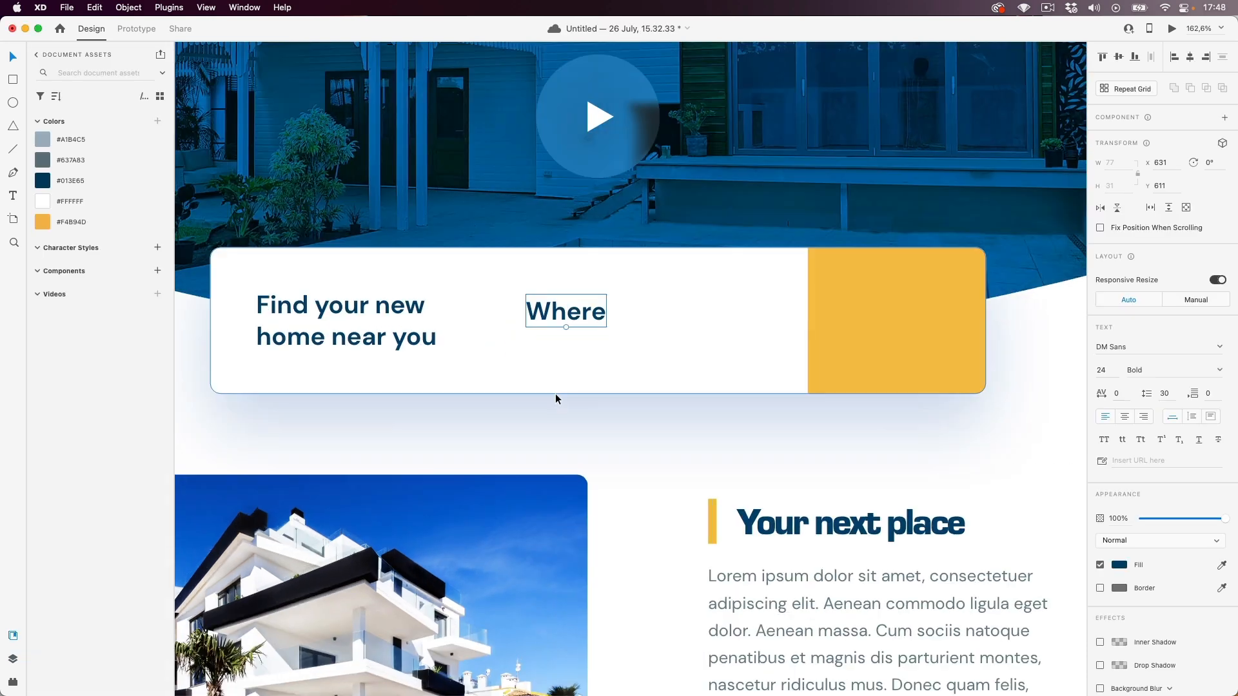
pyautogui.scroll(2, 564, 352)
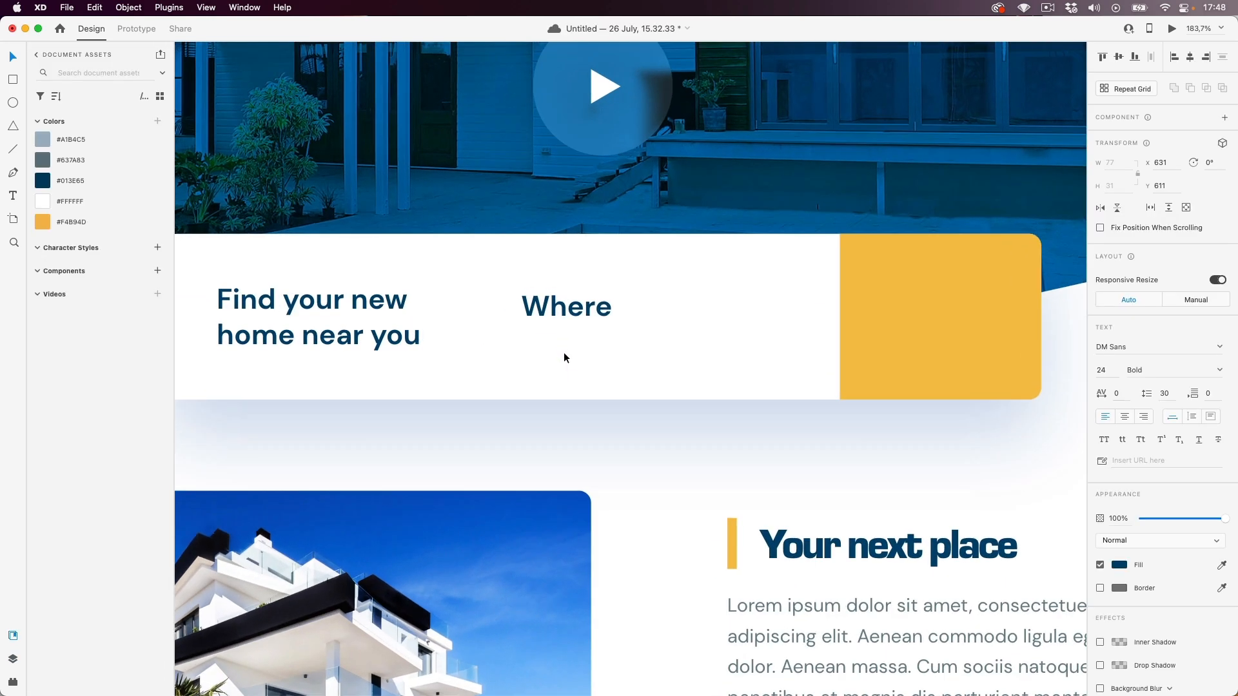
# - Recolour the "Where" label with #A1B4C5, scale it down to font size 17 at X 643, and remove its bold weight
pyautogui.click(101, 146)
pyautogui.moveTo(567, 324); pyautogui.dragTo(566, 311)
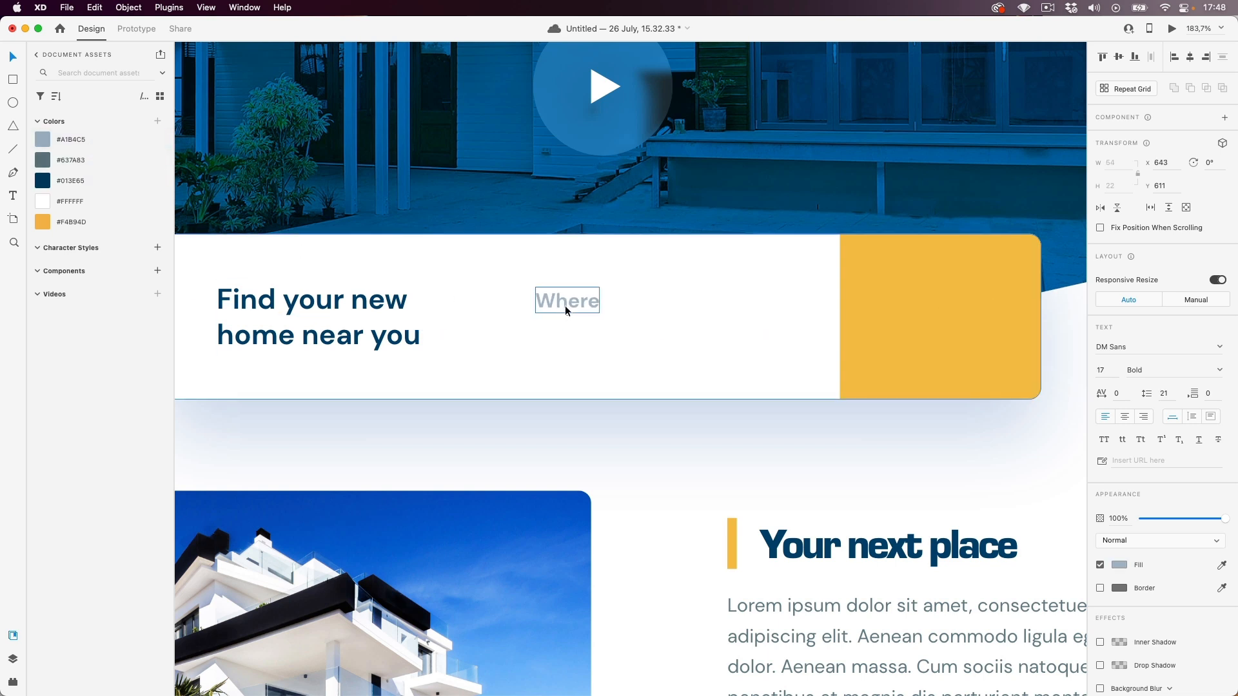
pyautogui.click(1219, 372)
pyautogui.click(1221, 372)
pyautogui.click(590, 316)
pyautogui.click(583, 304)
pyautogui.press('super+b')
pyautogui.press('super+b')
pyautogui.press('super+b')
pyautogui.press('super+b')
# - Duplicate the "Where" label to Y 636, make the copy Bold in #013E65, and change its text to "New York"
pyautogui.moveTo(579, 304); pyautogui.dragTo(579, 327)
pyautogui.press('super+b')
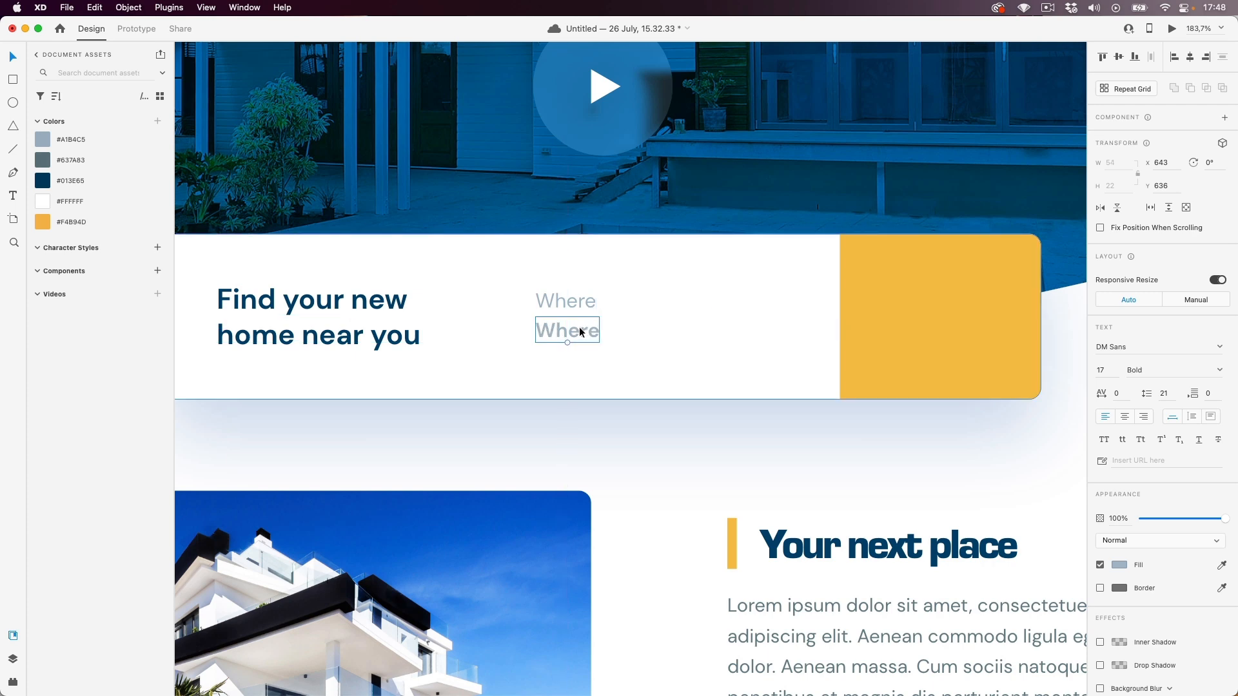
pyautogui.click(103, 189)
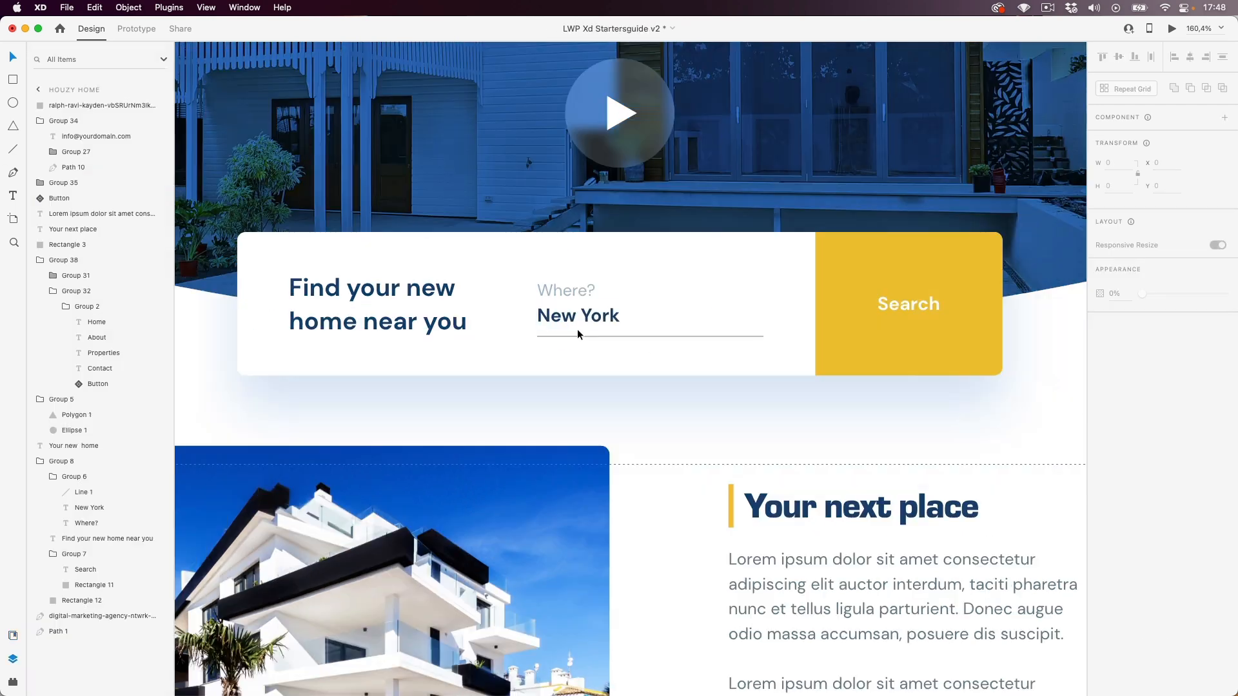
pyautogui.doubleClick(571, 330)
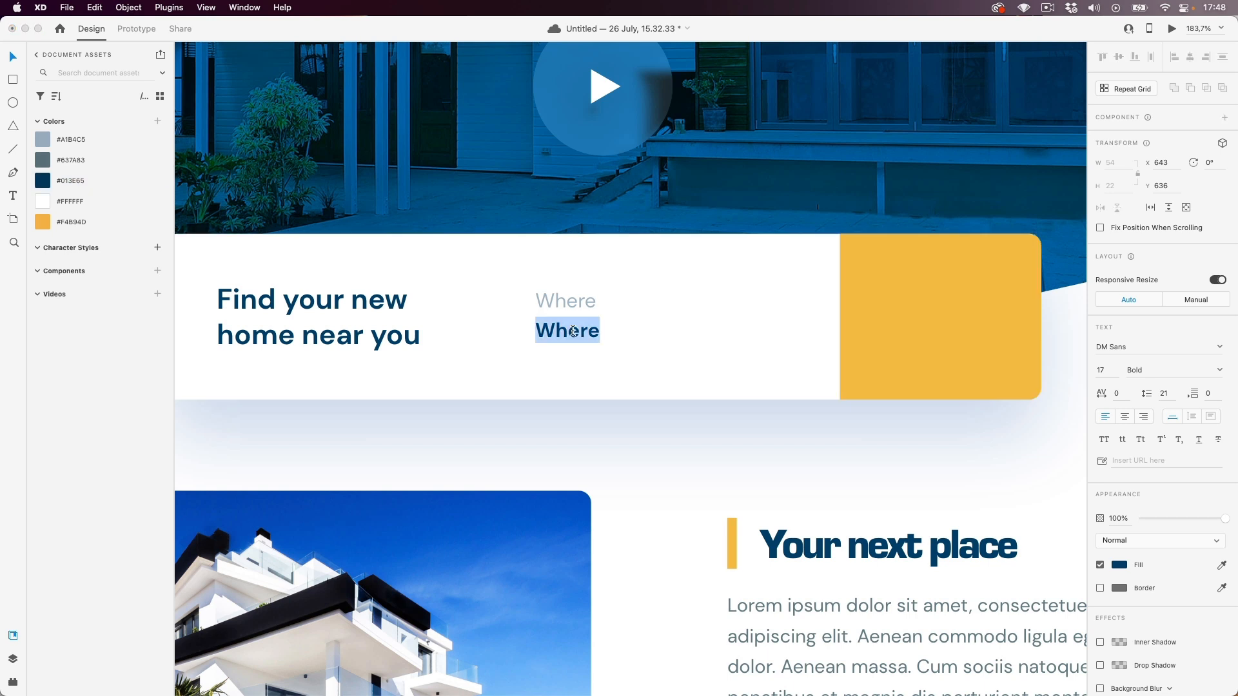
pyautogui.write('New York')
pyautogui.press('Escape')
# - Duplicate "New York" into the card's yellow block, change it to "Search" in #FFFFFF, and centre it at X 957, Y 625
pyautogui.moveTo(564, 337); pyautogui.dragTo(938, 324)
pyautogui.doubleClick(938, 324)
pyautogui.write('Search')
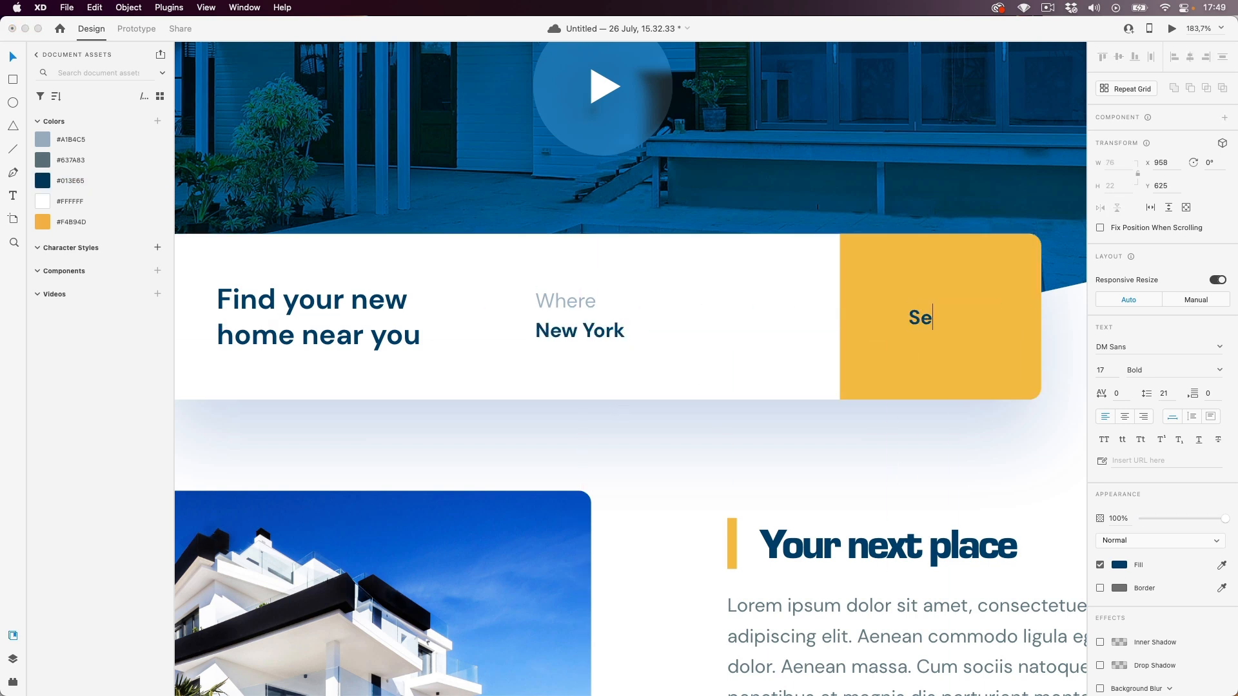
pyautogui.click(81, 203)
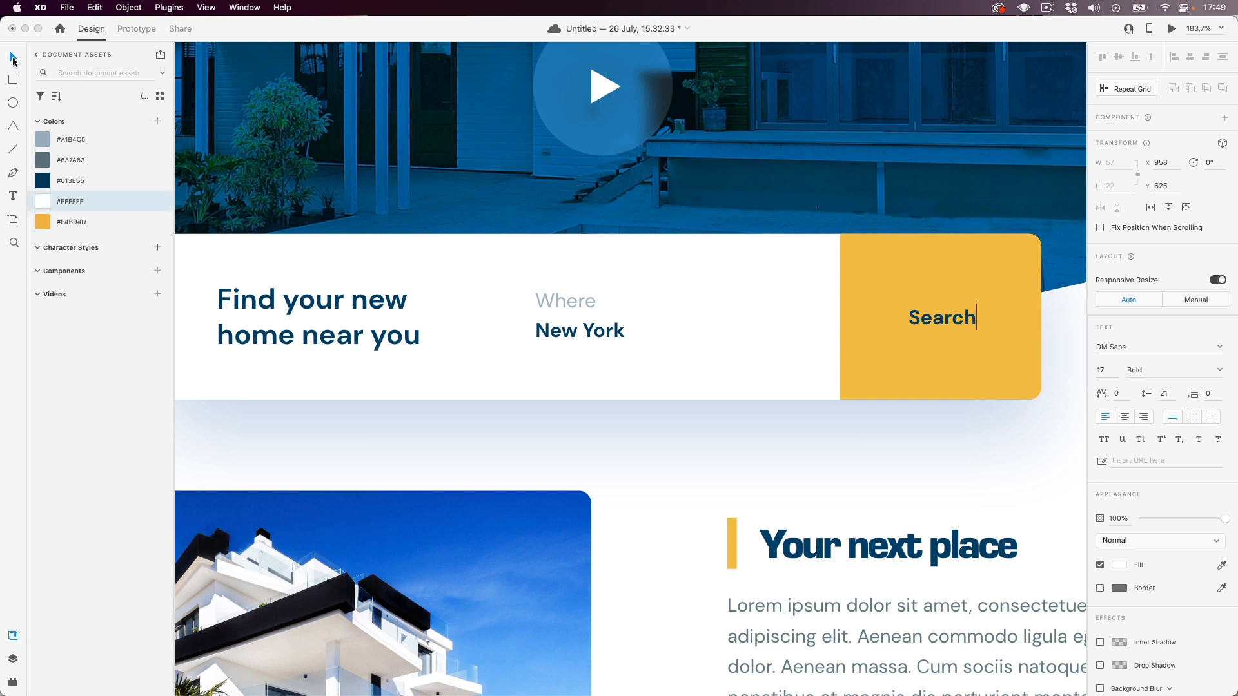
pyautogui.click(14, 60)
pyautogui.click(95, 207)
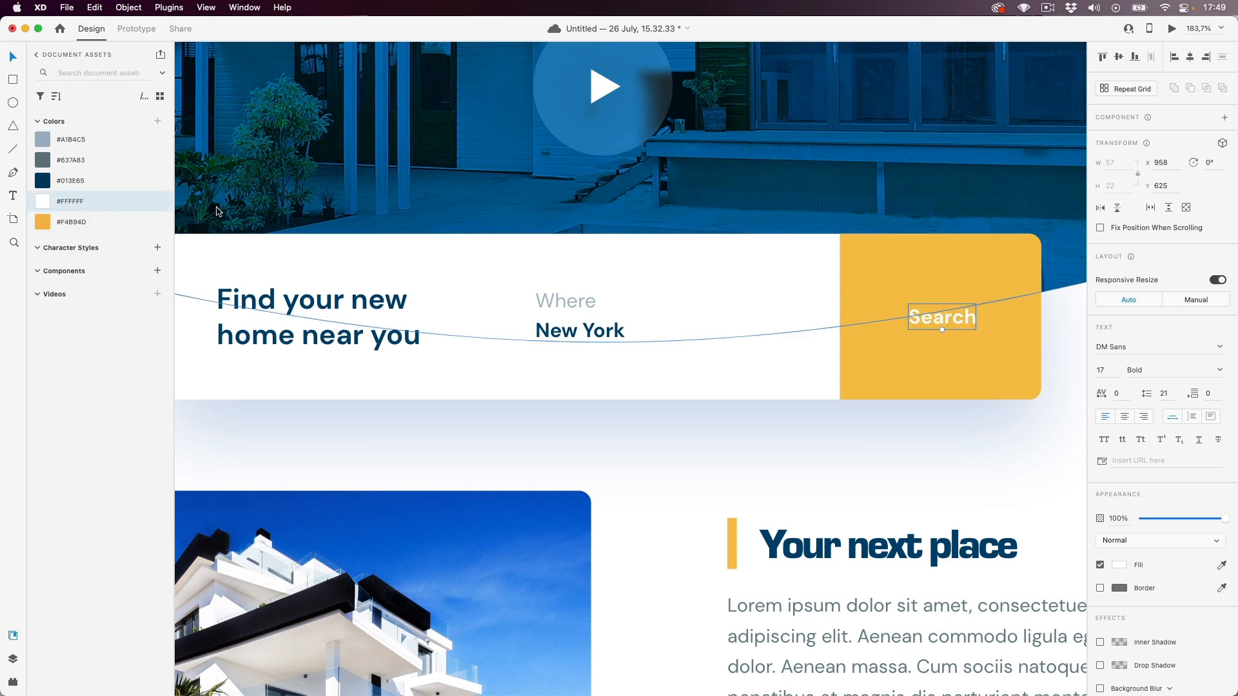
pyautogui.moveTo(955, 322); pyautogui.dragTo(953, 322)
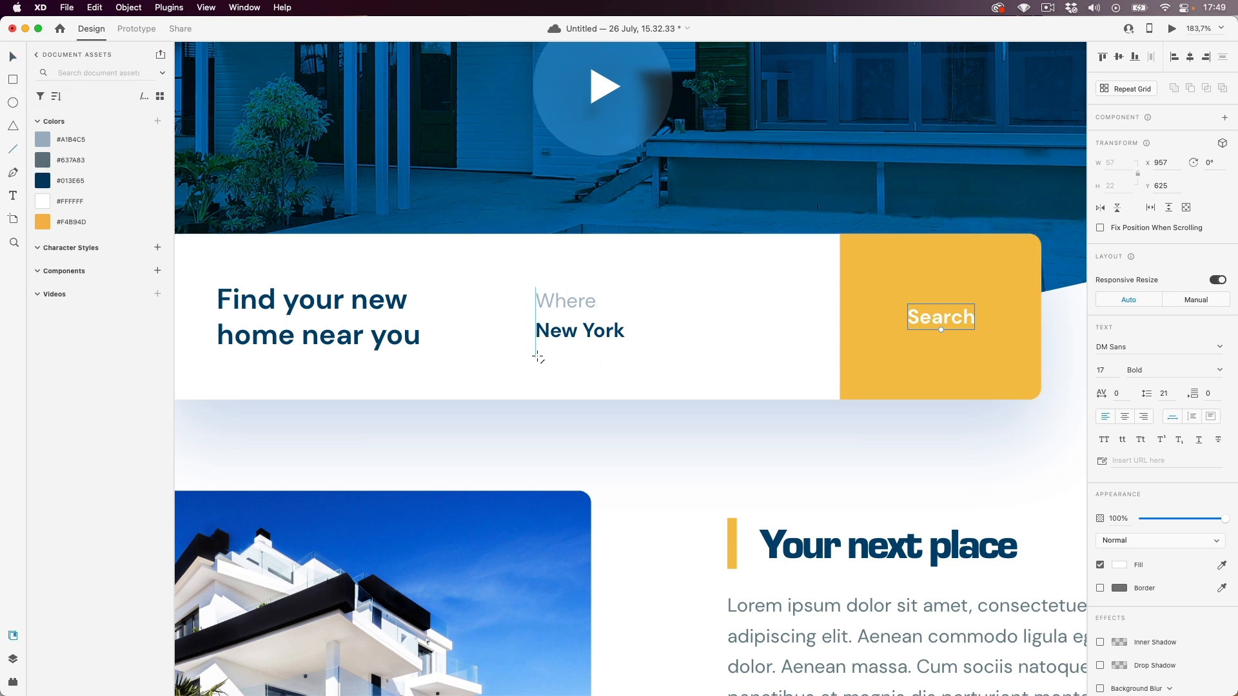
# - Draw a horizontal line 193 wide beneath "New York" and sample its border colour from the #A1B4C5 swatch
pyautogui.moveTo(537, 356)
pyautogui.mouseDown()
pyautogui.moveTo(779, 353)
pyautogui.moveTo(658, 369)
pyautogui.moveTo(770, 381)
pyautogui.mouseUp()
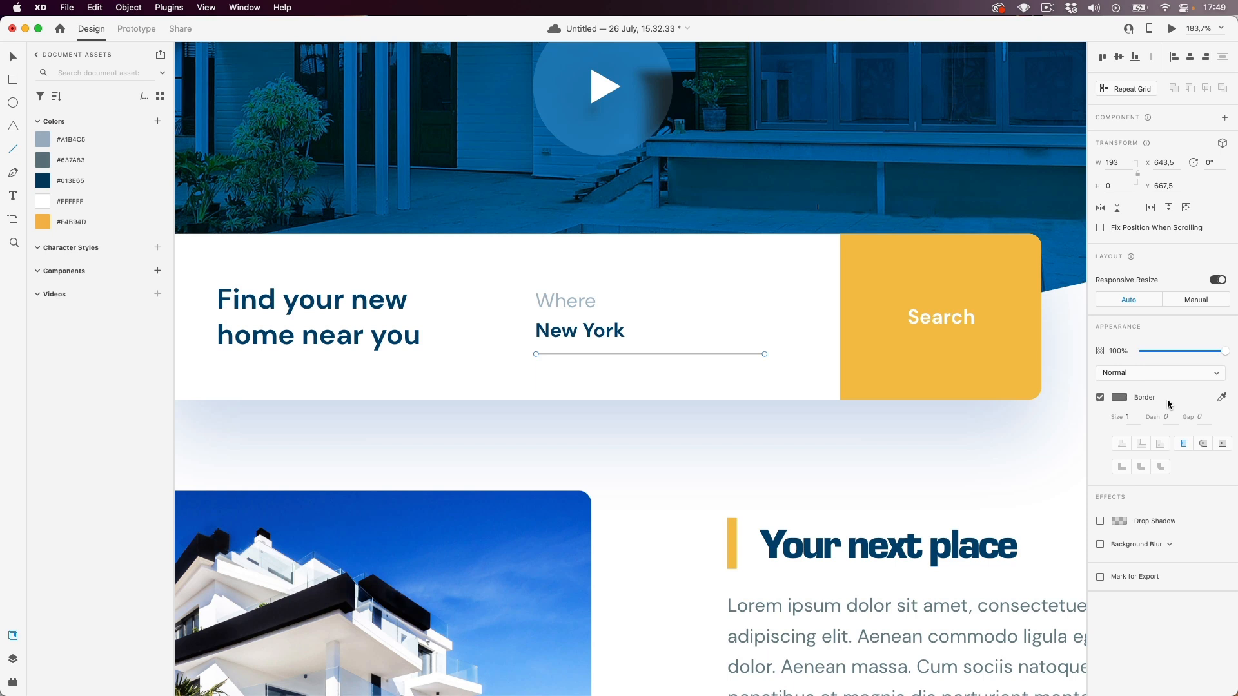
pyautogui.click(1121, 398)
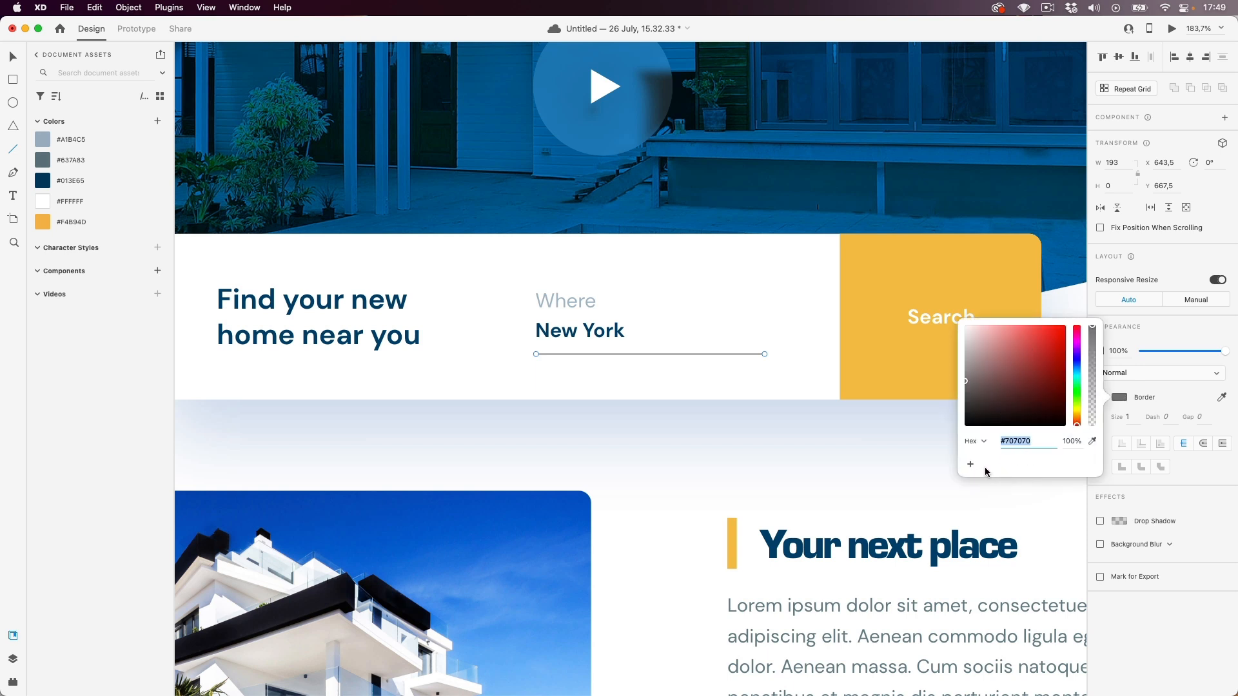
pyautogui.click(1207, 397)
pyautogui.click(1220, 398)
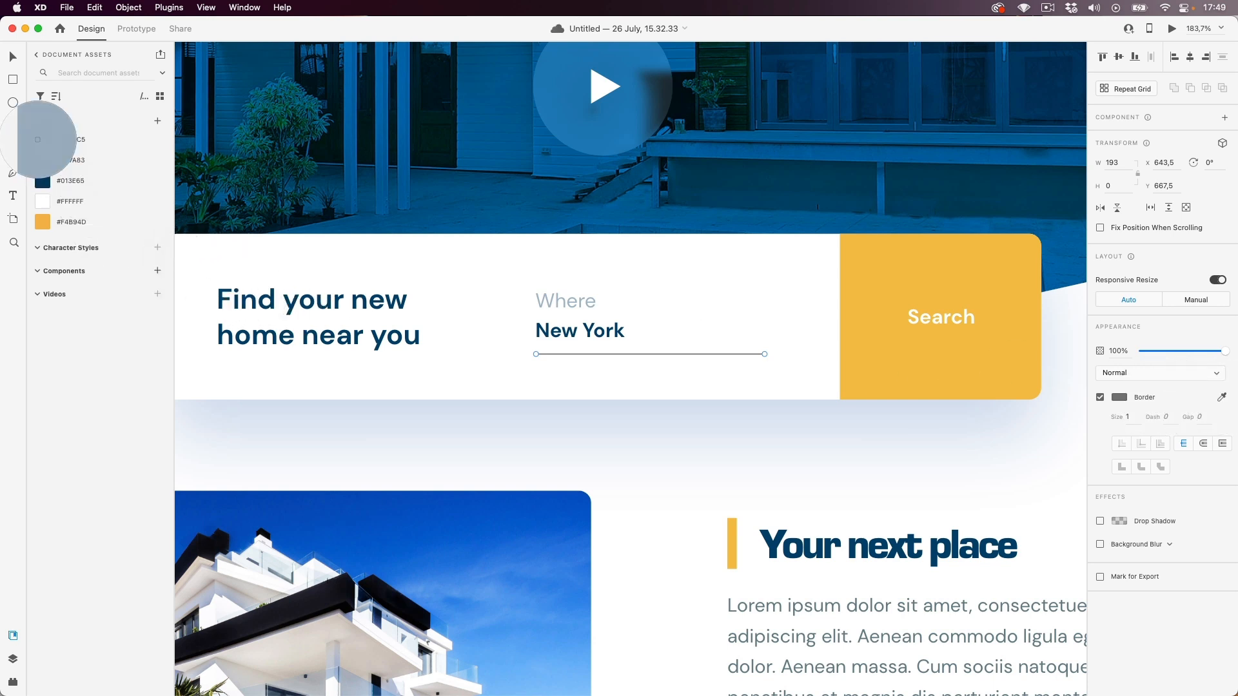
pyautogui.click(38, 139)
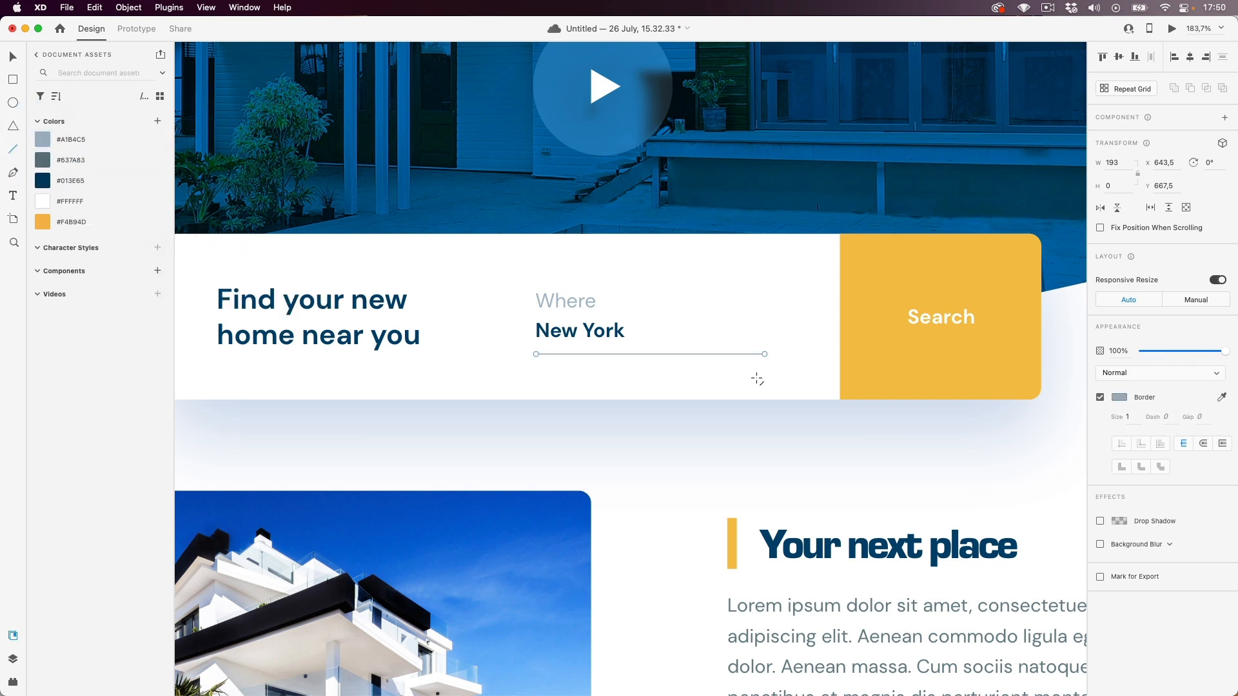
pyautogui.press('v')
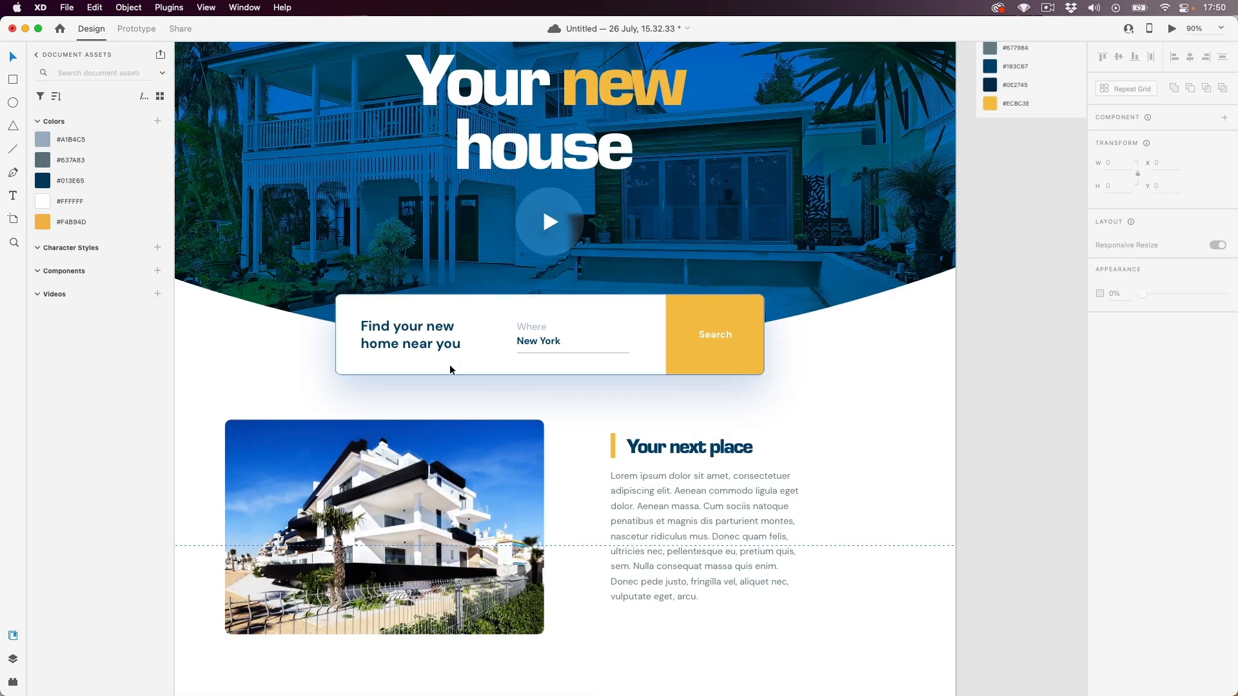
# - Move the "Find your new home near you" heading to X 385, keeping it vertically centred in the card
pyautogui.moveTo(377, 343); pyautogui.dragTo(383, 343)
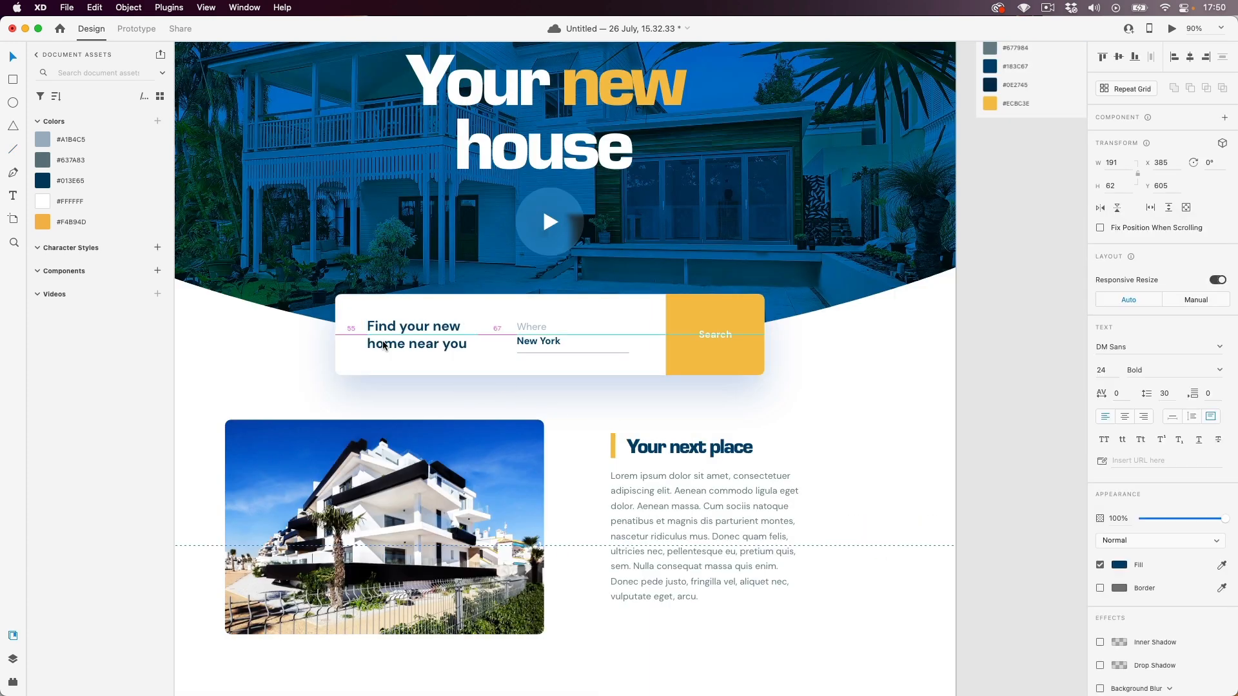
pyautogui.click(458, 381)
pyautogui.scroll(1, 584, 393)
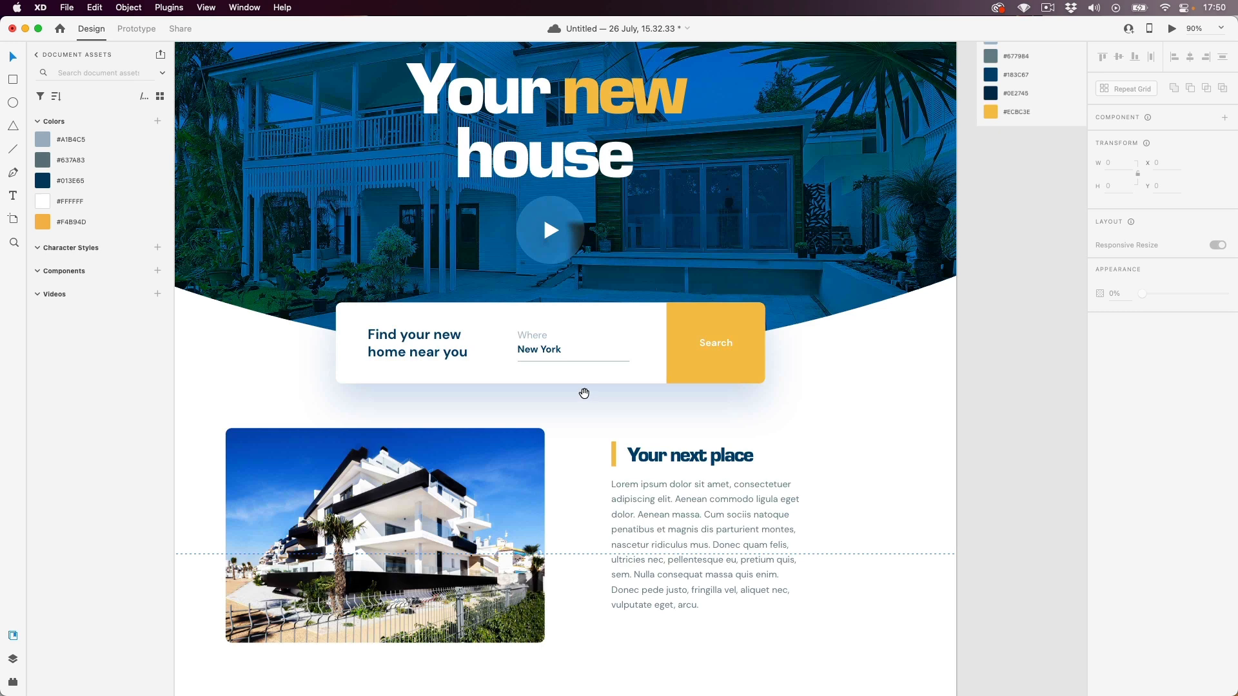
# - Switch to the LWP Xd Startersguide v2 file and compare the full Houzy Home design with the working page
pyautogui.scroll(-5, 787, 429)
pyautogui.moveTo(534, 342); pyautogui.dragTo(604, 477)
pyautogui.click(605, 478)
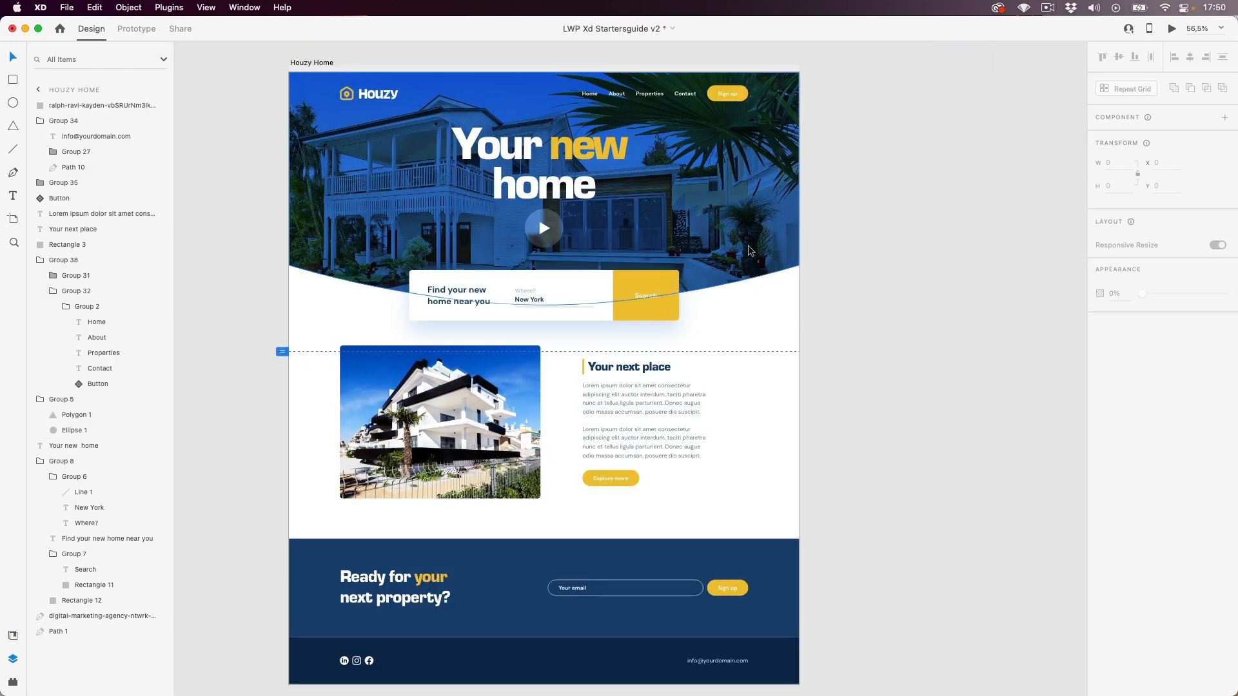
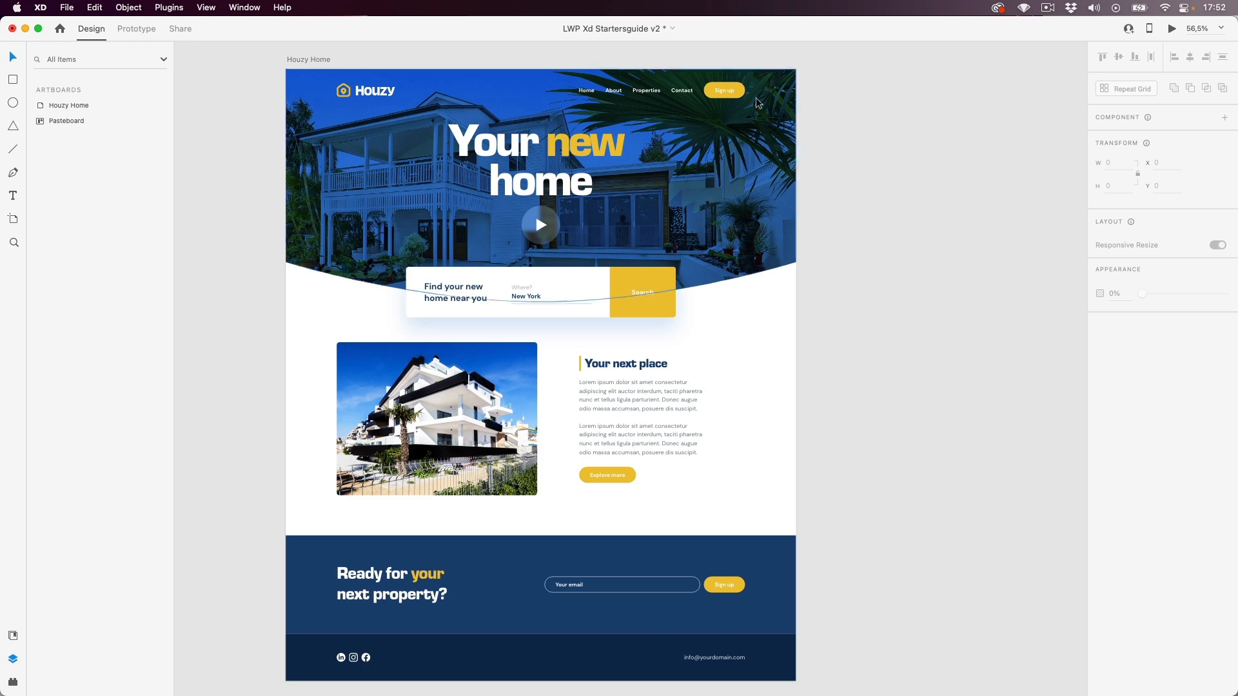
# - Try changing the reference navigation's "About" item to "About me" to test its spacing, and undo the text change
pyautogui.scroll(10, 749, 92)
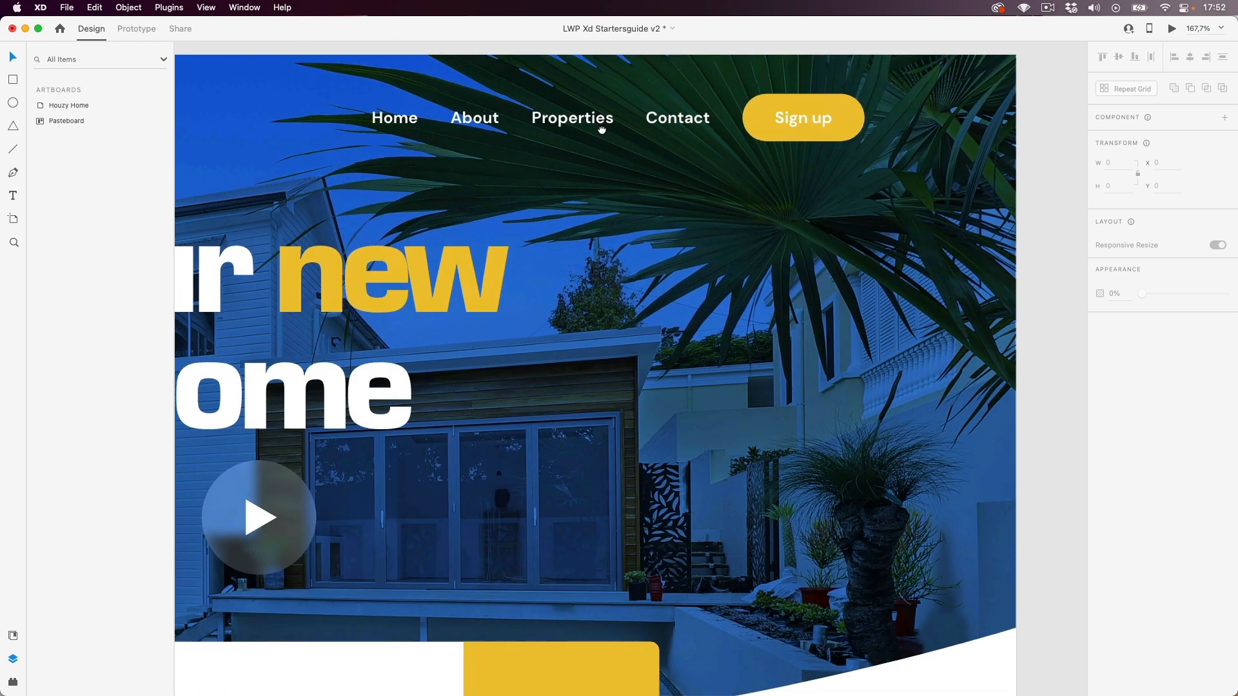
pyautogui.moveTo(601, 130); pyautogui.dragTo(617, 166)
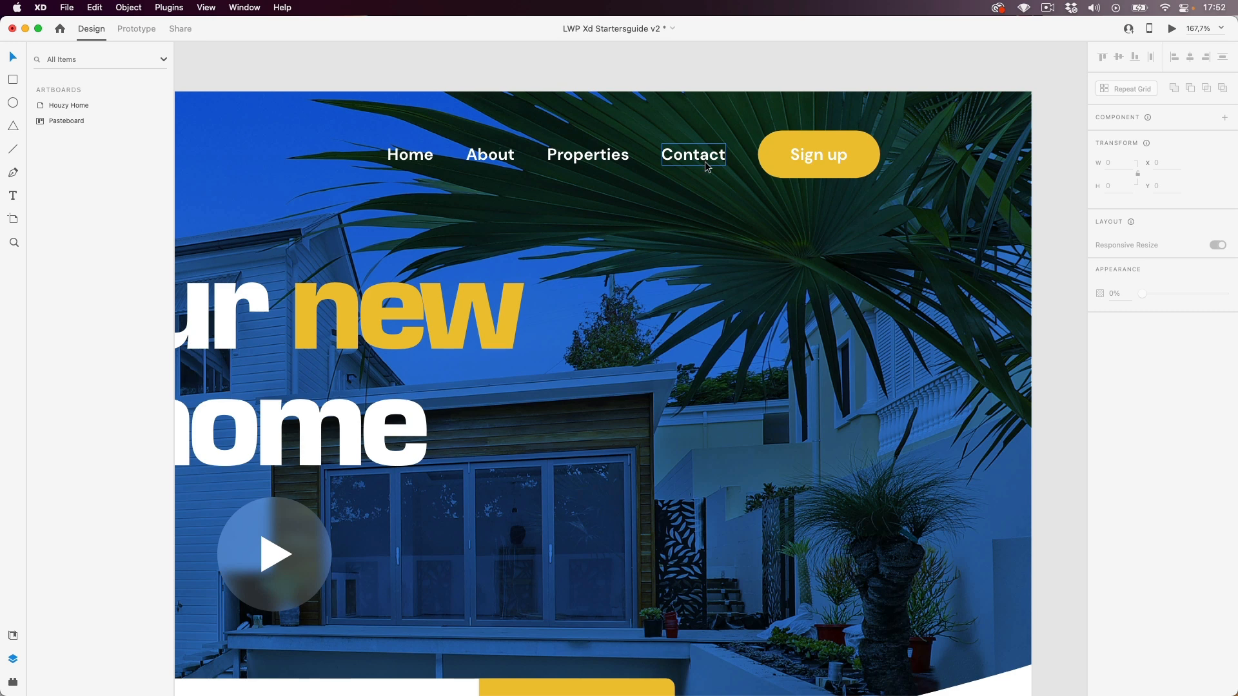
pyautogui.keyDown('super'); pyautogui.click(496, 158); pyautogui.keyUp('super')
pyautogui.doubleClick(492, 156)
pyautogui.press('Right')
pyautogui.write('me')
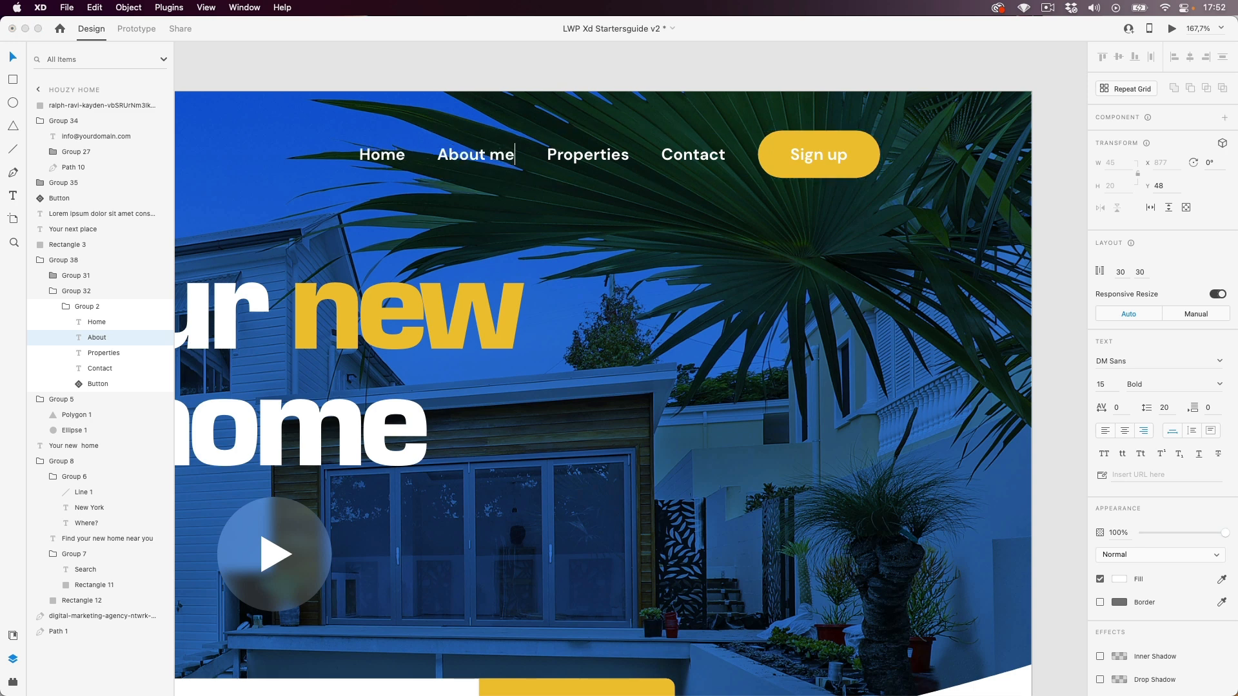
pyautogui.press('Escape')
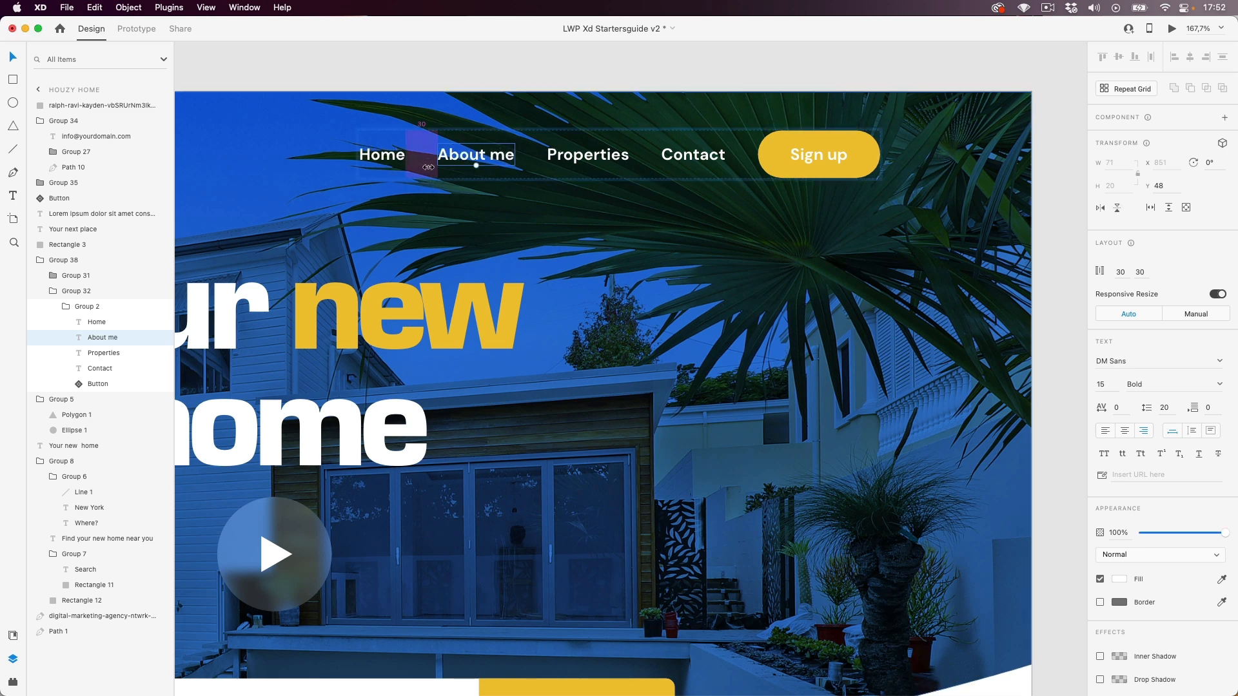
pyautogui.press('super+z')
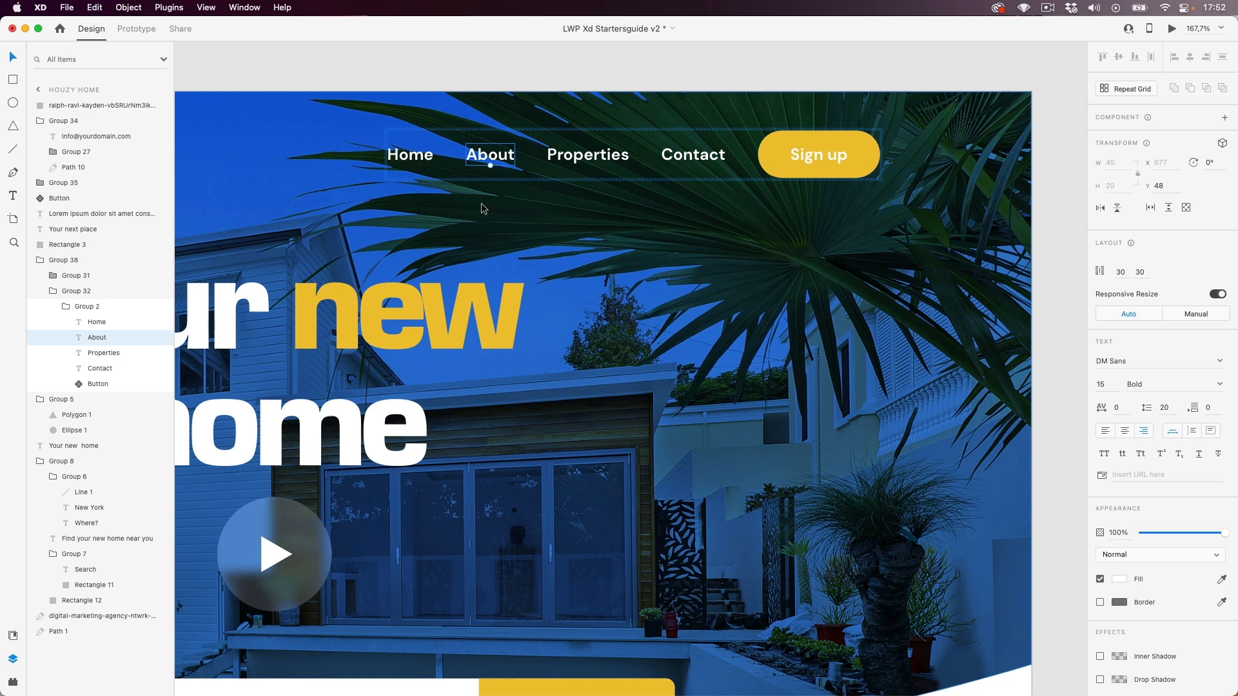
pyautogui.click(497, 75)
pyautogui.scroll(-2, 552, 319)
pyautogui.scroll(-2, 553, 319)
pyautogui.hscroll(-3, 553, 319)
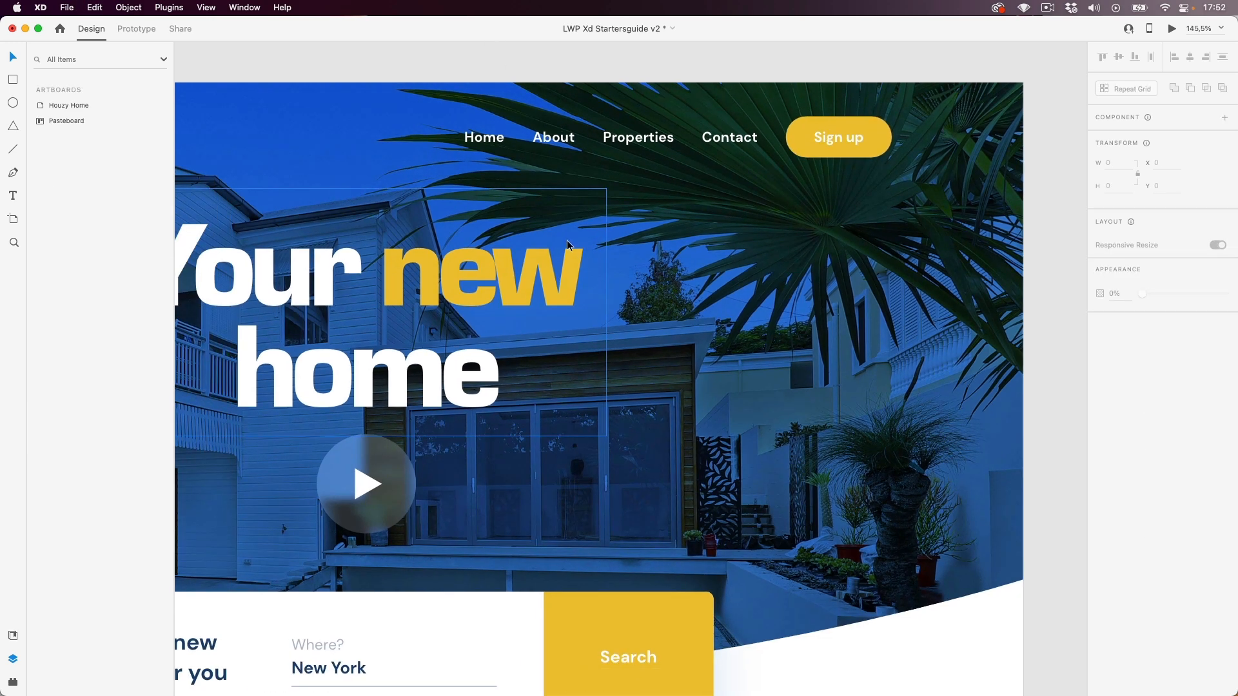
# - Switch back to the Untitled working file and add the text "Home" just above the hero image
pyautogui.scroll(-5, 514, 266)
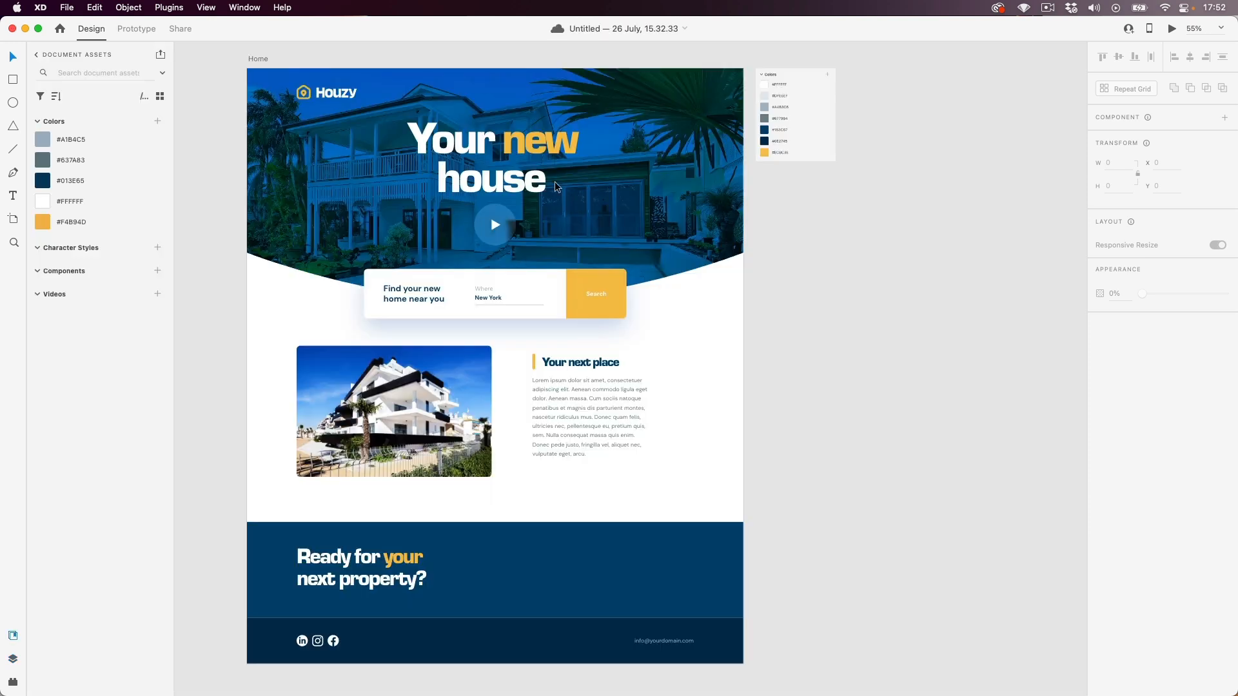
pyautogui.scroll(2, 536, 160)
pyautogui.scroll(5, 537, 152)
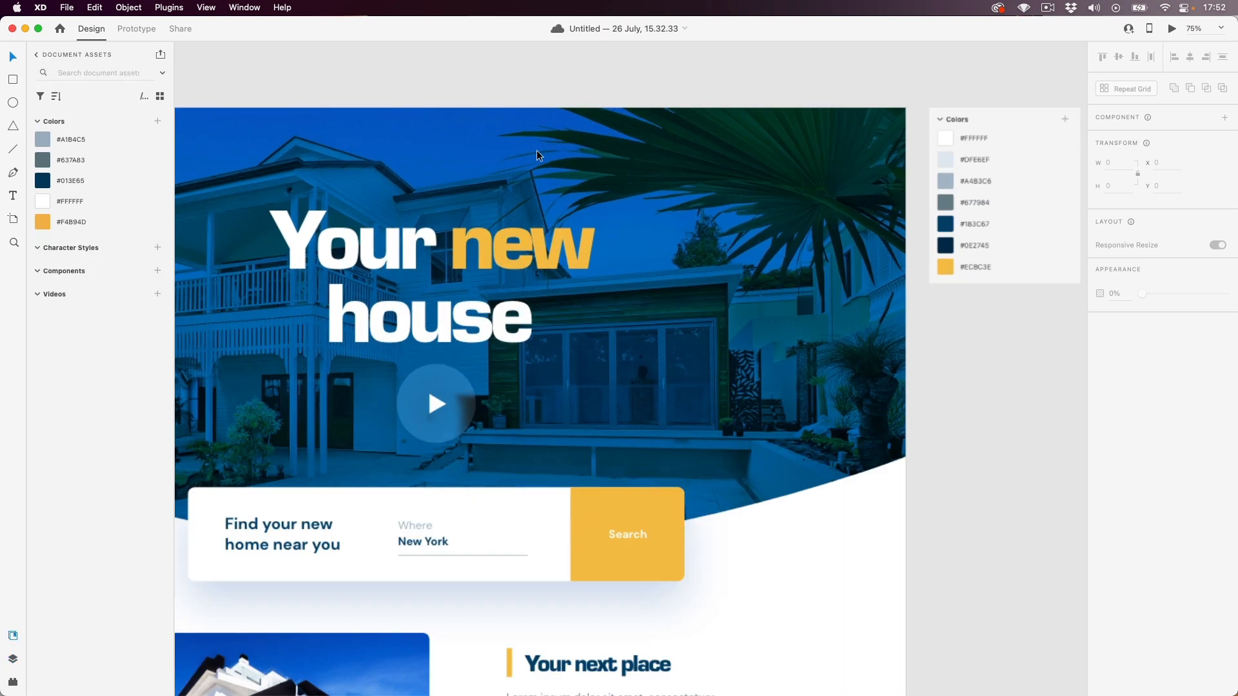
pyautogui.click(13, 200)
pyautogui.click(526, 88)
pyautogui.write('Home')
pyautogui.click(12, 57)
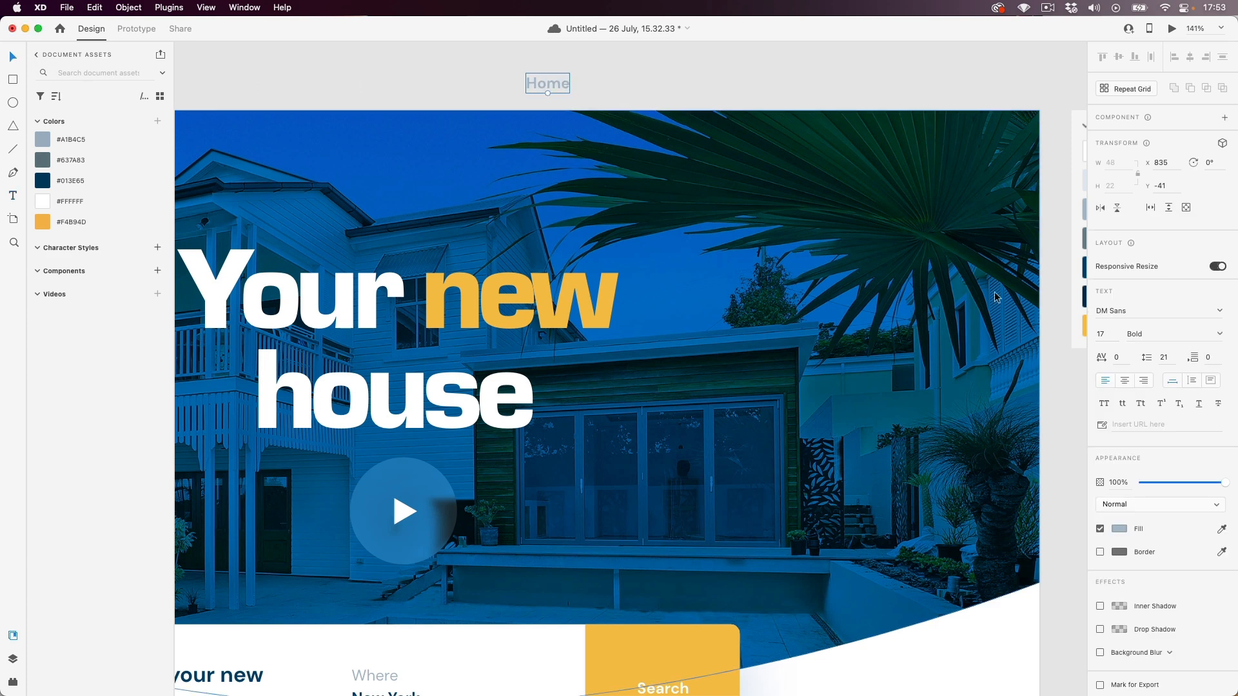
# - Set the "Home" text's font size to 15 and its fill to the saved #FFFFFF colour
pyautogui.click(1107, 338)
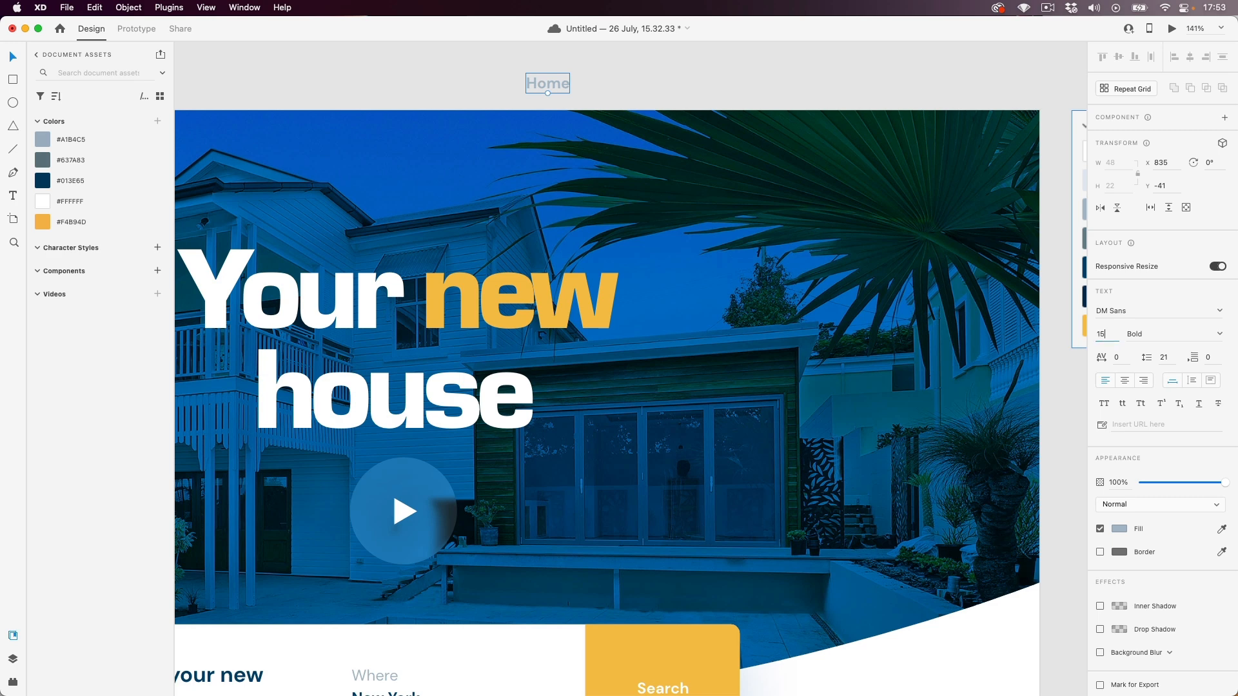
pyautogui.write('15')
pyautogui.press('Return')
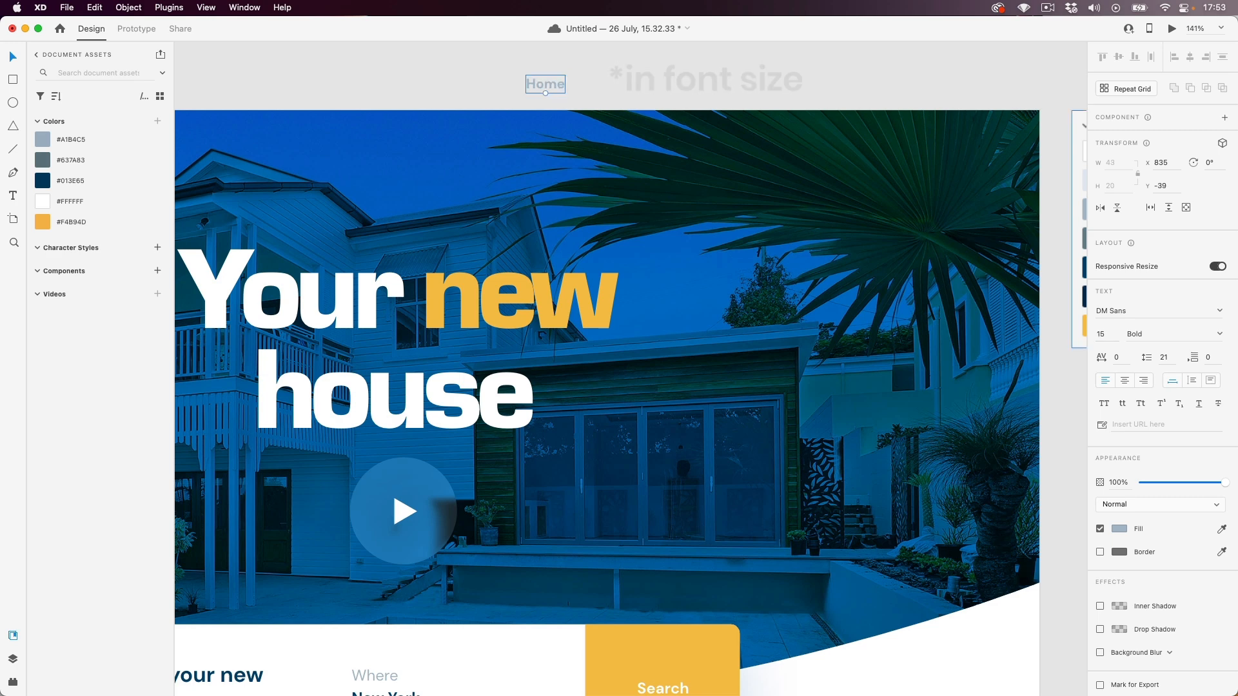
pyautogui.click(84, 204)
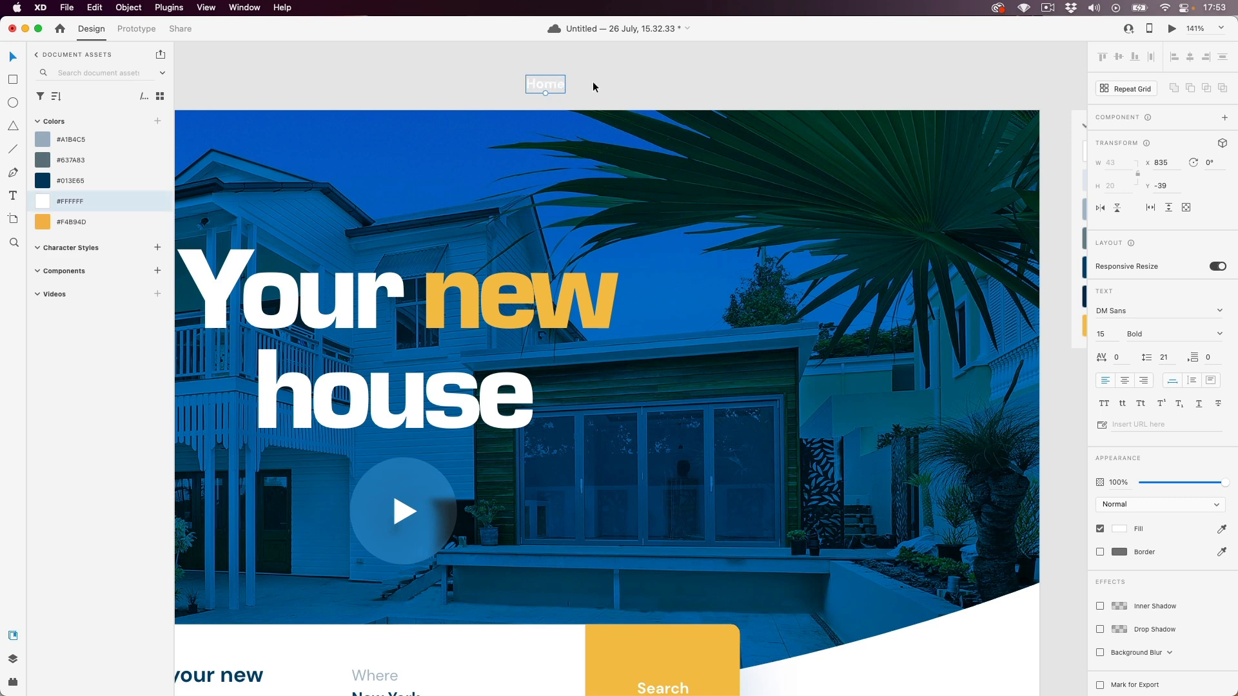
# - Move the "Home" text onto the hero image at about X 944, Y 23 and bring it to the front
pyautogui.moveTo(546, 86); pyautogui.dragTo(645, 143)
pyautogui.rightClick(652, 140)
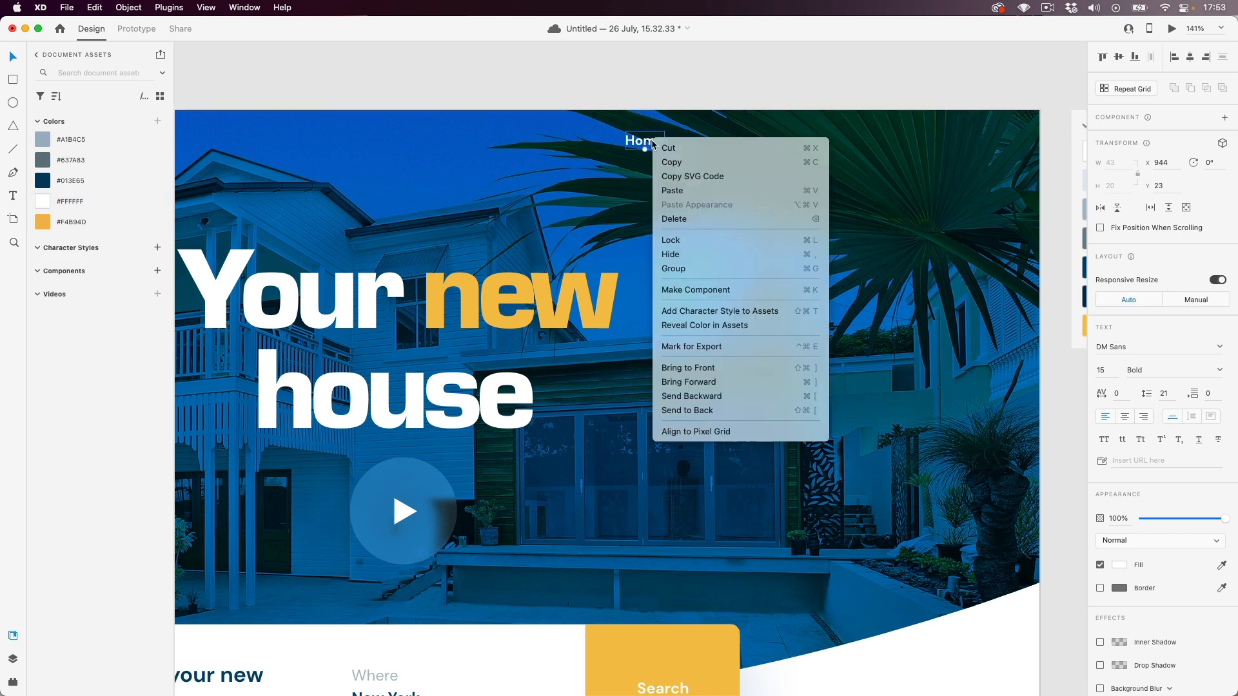
pyautogui.click(724, 367)
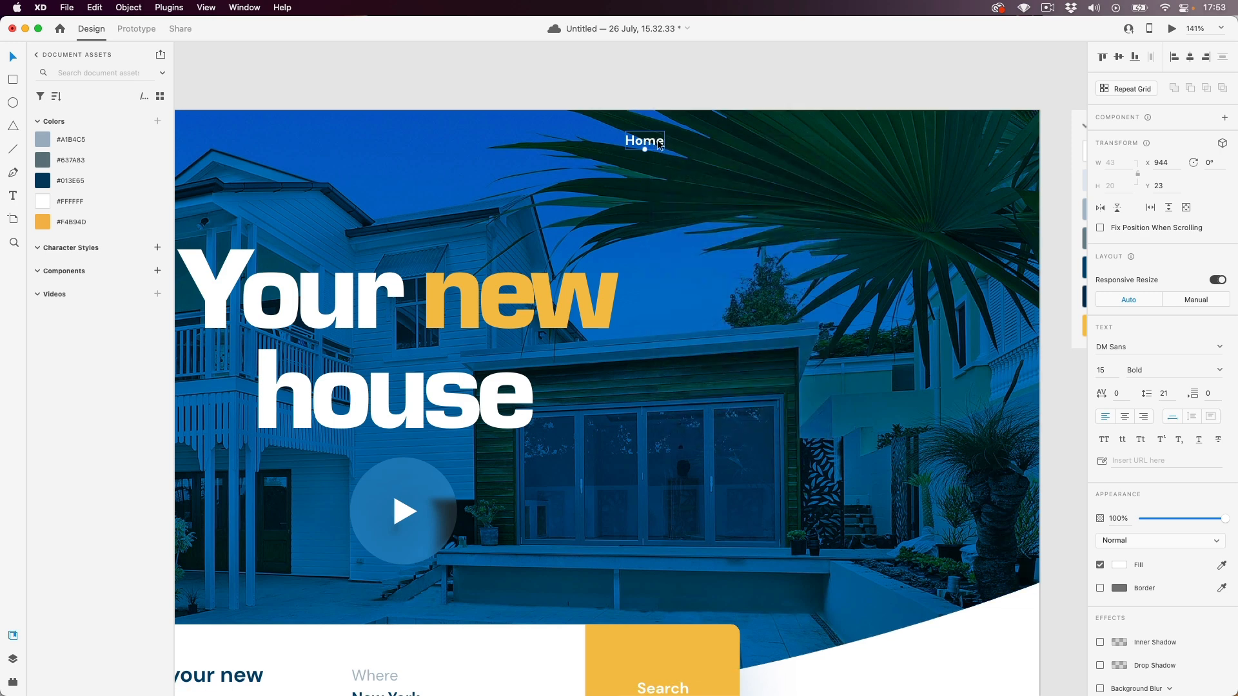
# - Place "Home" at X 943, Y 34 and duplicate it three times along that row as "About", "Properties" and "Contact"
pyautogui.moveTo(650, 145); pyautogui.dragTo(875, 156)
pyautogui.doubleClick(708, 151)
pyautogui.write('About')
pyautogui.press('Escape')
pyautogui.doubleClick(760, 153)
pyautogui.write('Properties')
pyautogui.press('Escape')
pyautogui.doubleClick(875, 156)
pyautogui.write('Contact')
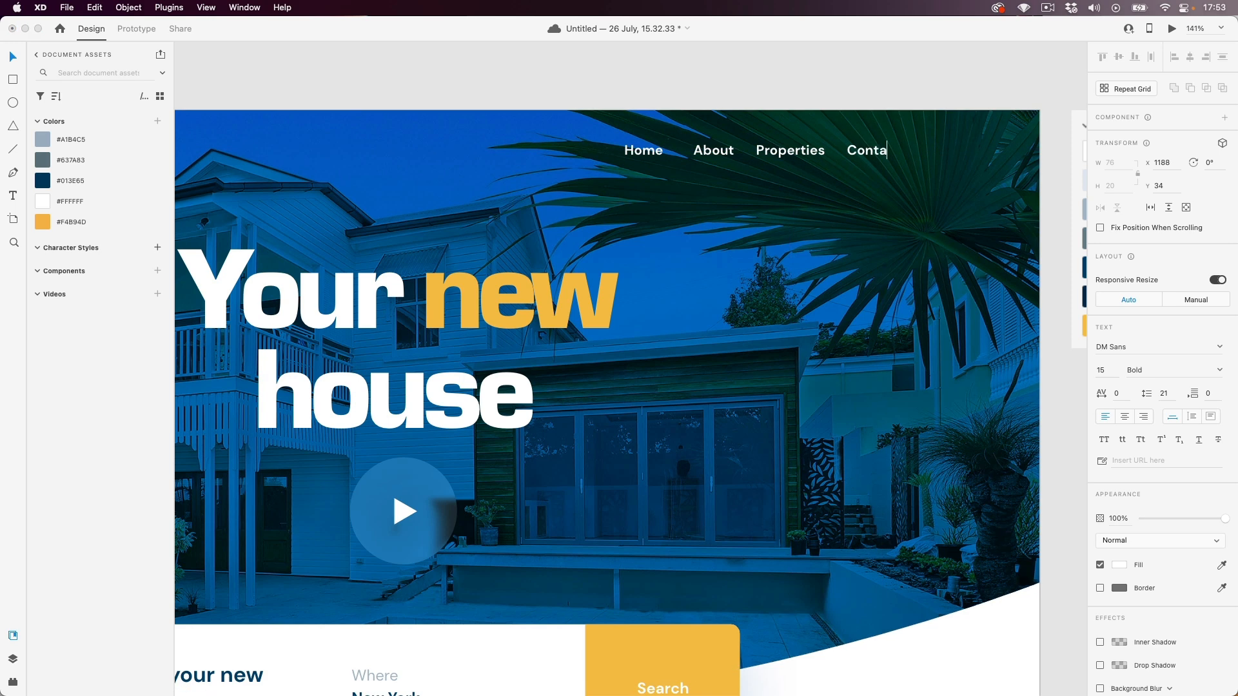
pyautogui.press('Escape')
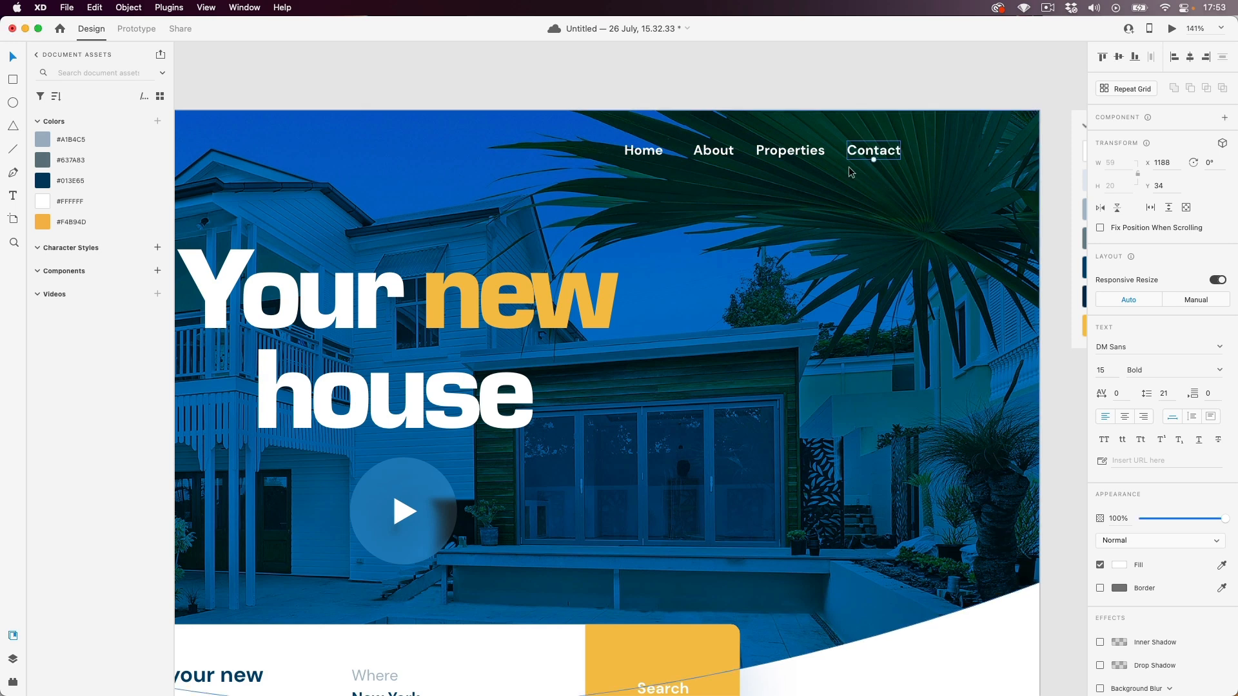
pyautogui.click(788, 97)
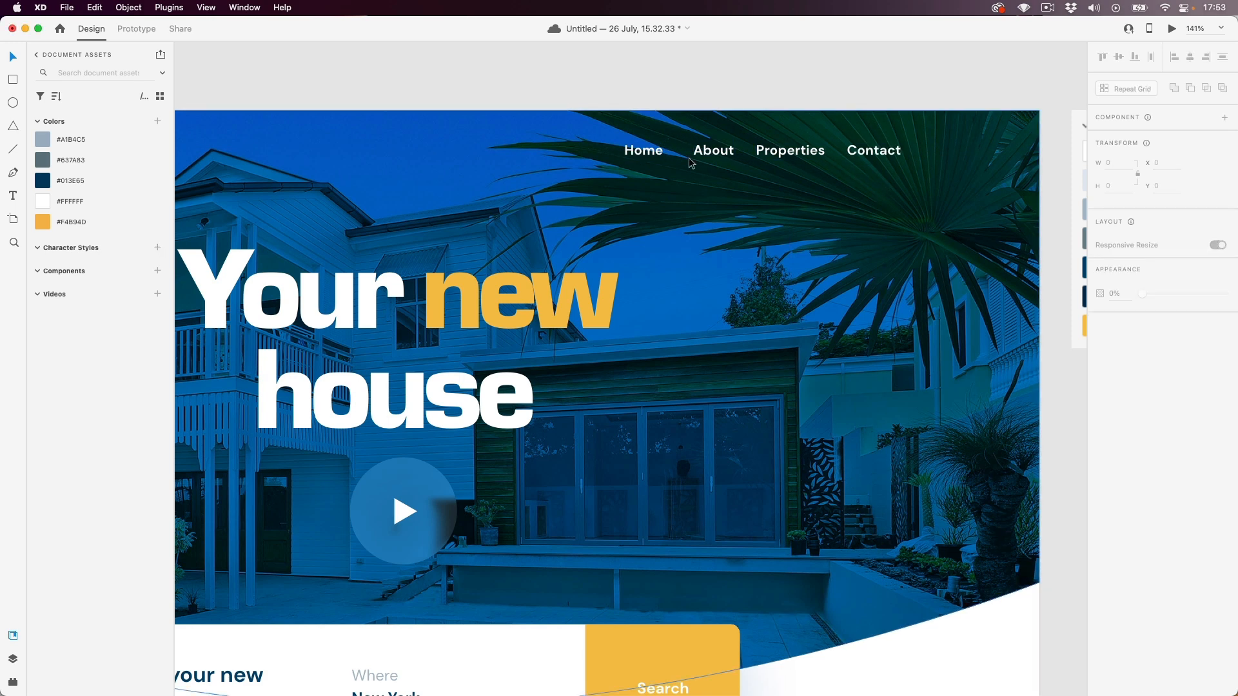
pyautogui.click(652, 154)
pyautogui.moveTo(794, 157); pyautogui.dragTo(746, 197)
pyautogui.press('super+z')
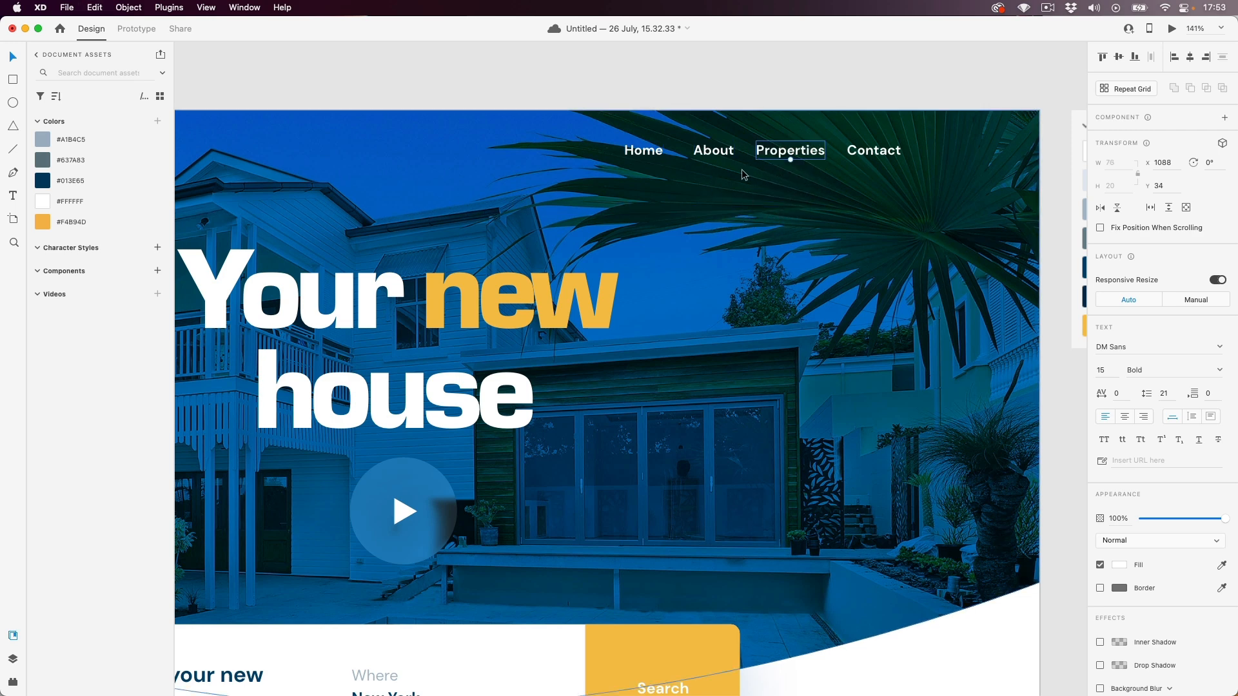
# - Group the "Home", "About", "Properties" and "Contact" texts together
pyautogui.click(649, 156)
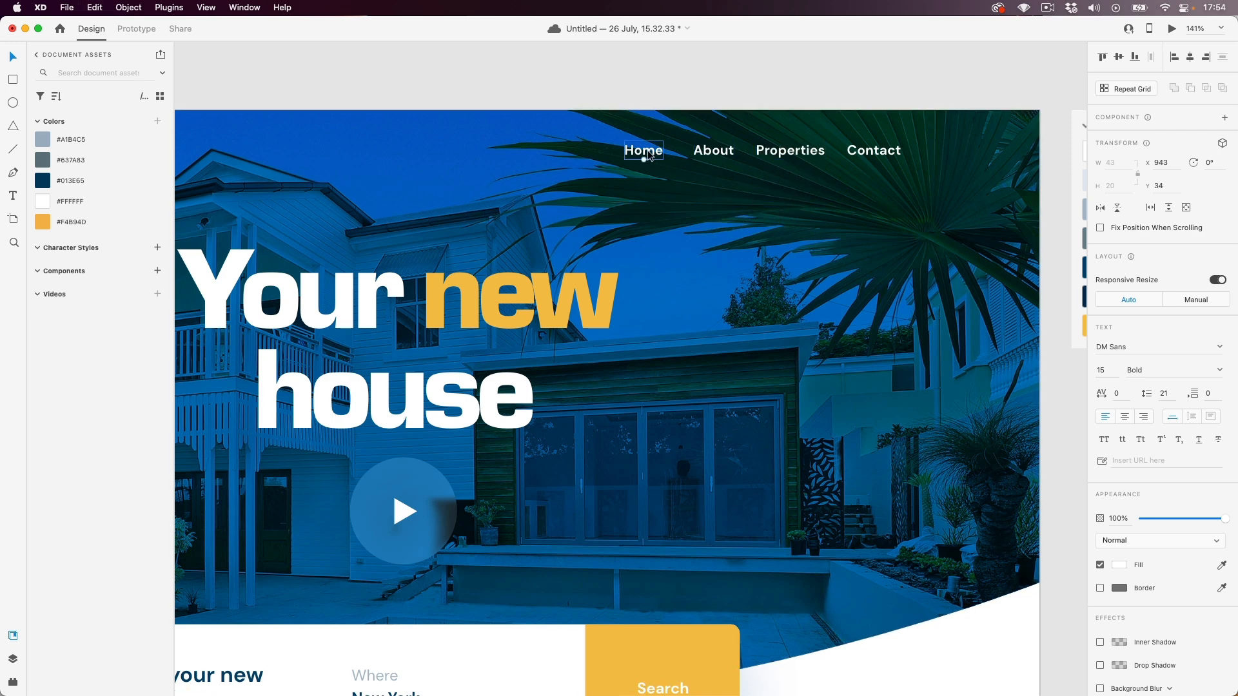
pyautogui.keyDown('shift'); pyautogui.click(716, 154); pyautogui.keyUp('shift')
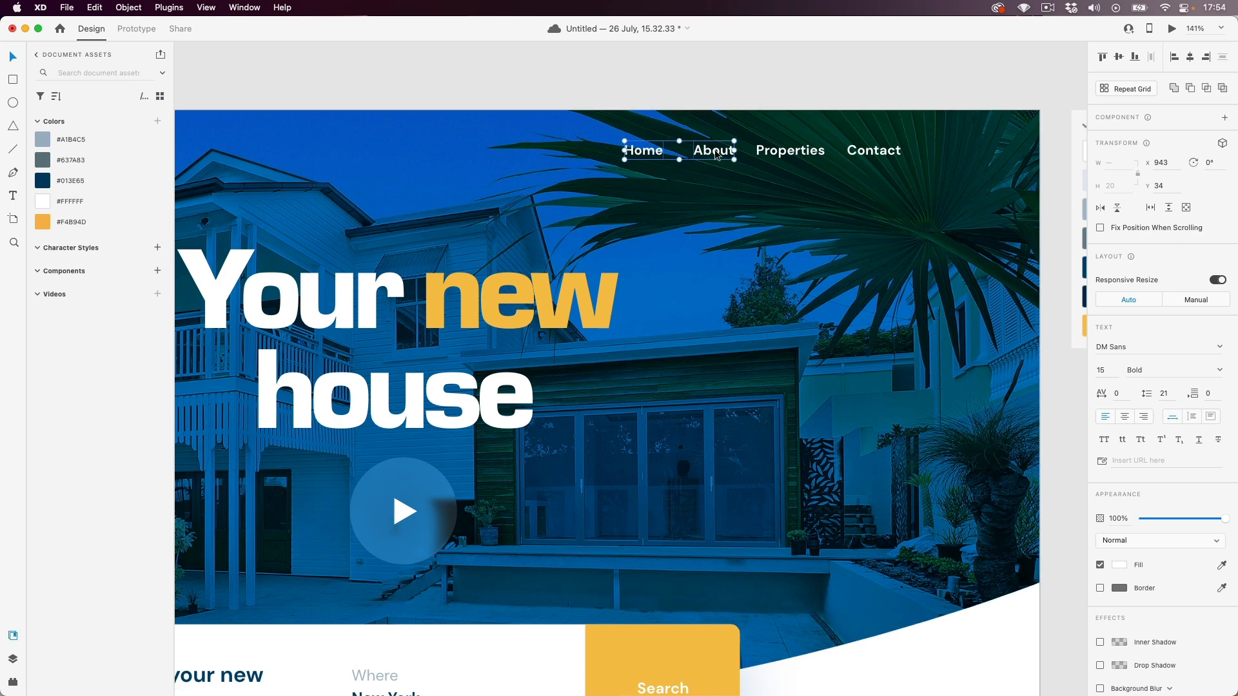
pyautogui.keyDown('shift'); pyautogui.click(790, 153); pyautogui.keyUp('shift')
pyautogui.keyDown('shift'); pyautogui.click(872, 154); pyautogui.keyUp('shift')
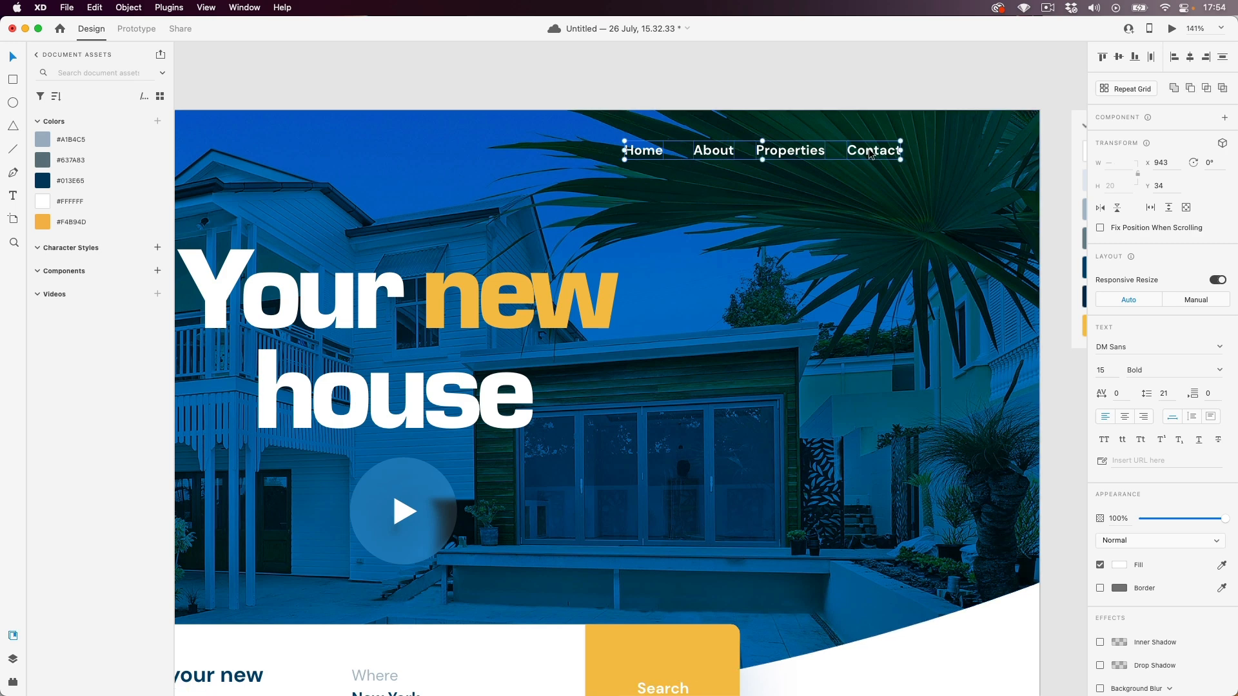
pyautogui.rightClick(870, 154)
pyautogui.press('super+g')
pyautogui.click(748, 81)
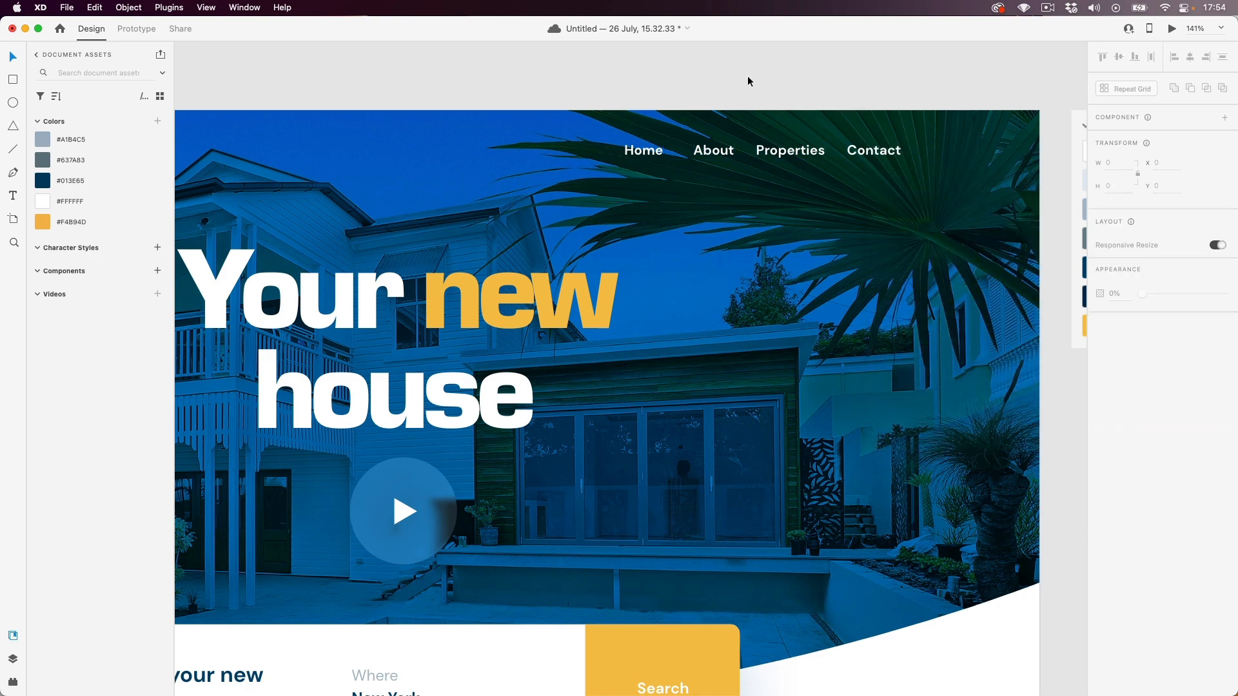
# - Rename the group of navigation texts to "Menu" in the layer list
pyautogui.click(712, 150)
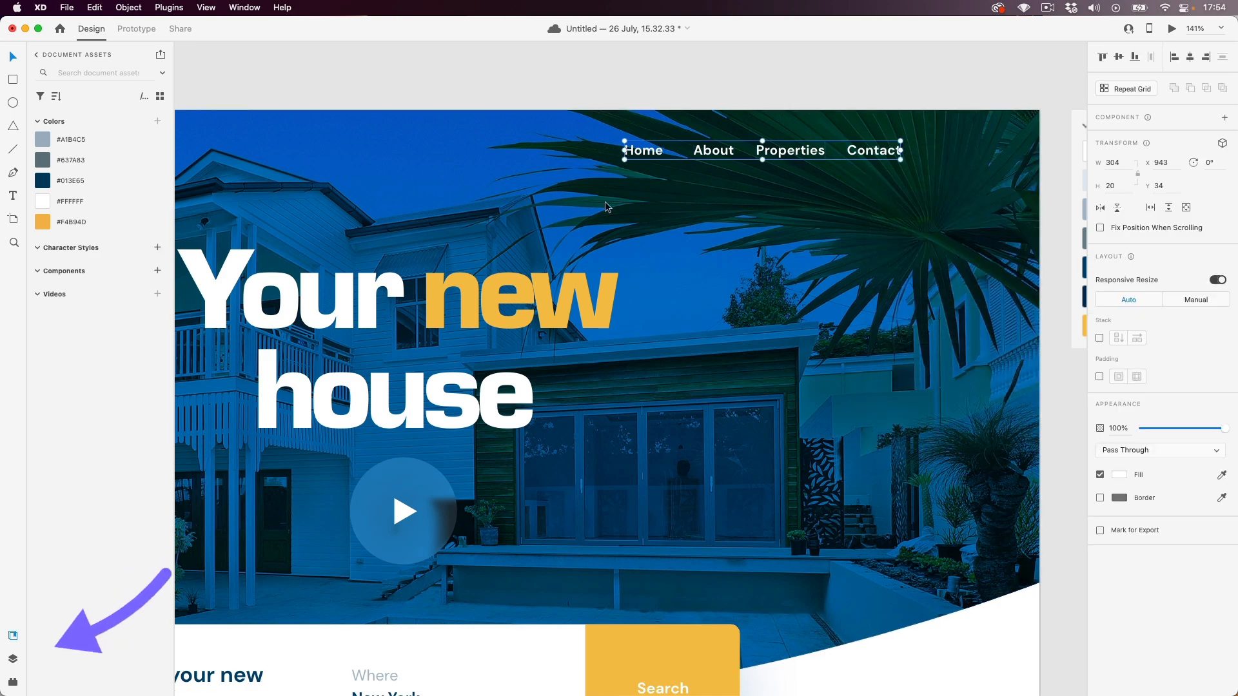
pyautogui.click(12, 664)
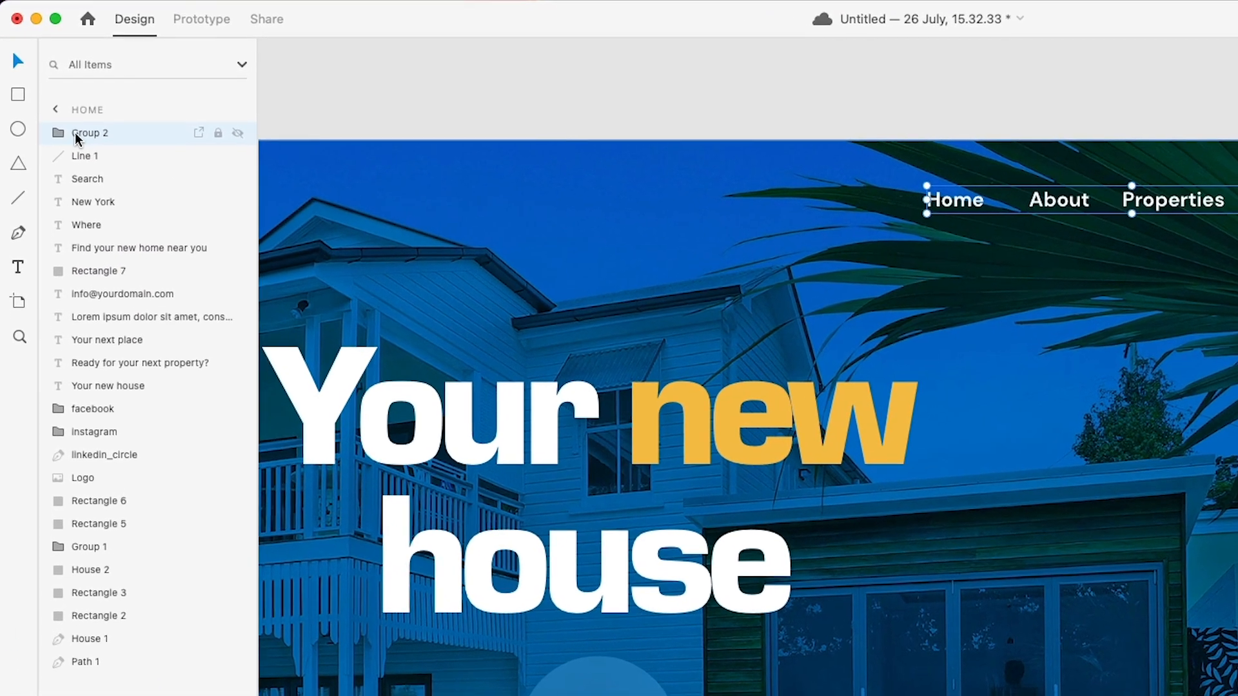
pyautogui.doubleClick(61, 106)
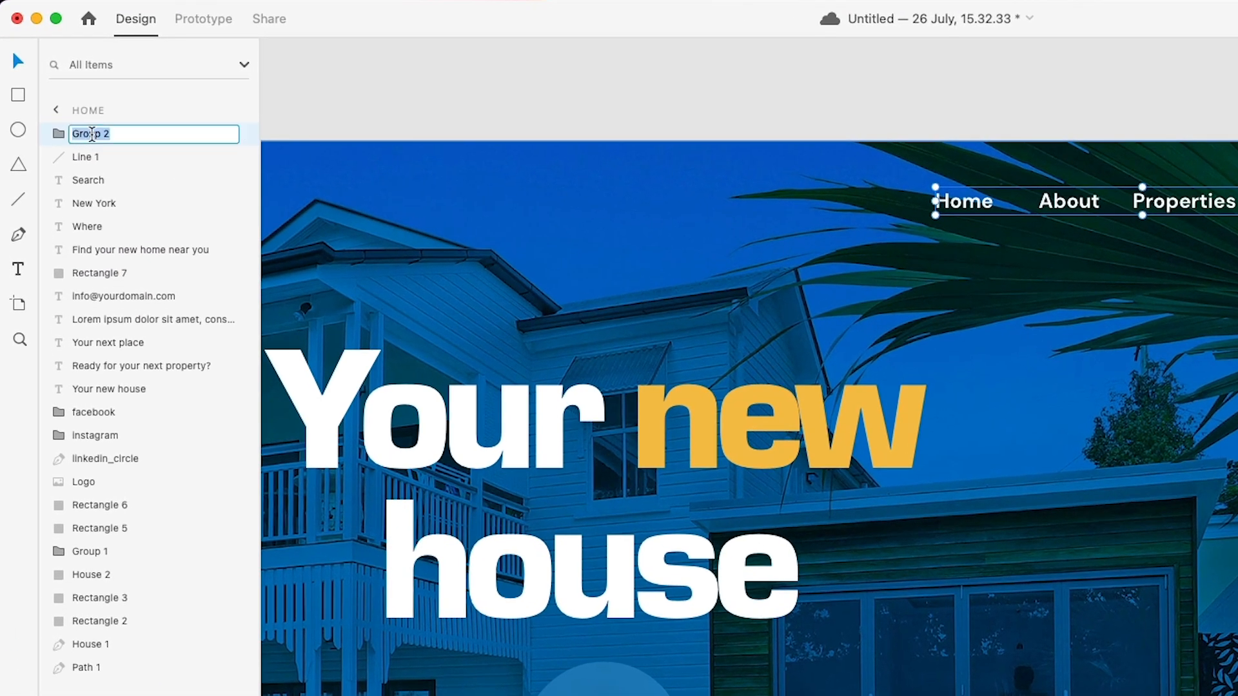
pyautogui.write('Menu')
pyautogui.press('Return')
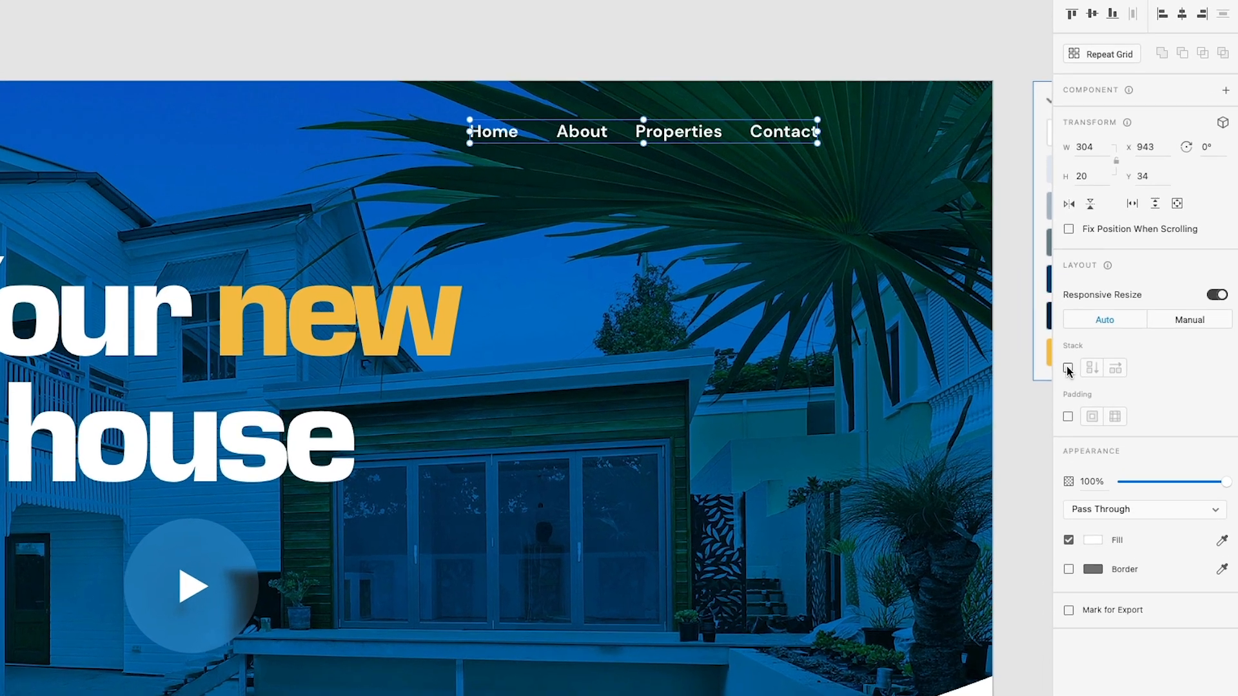
# - Turn the Menu group into a horizontal stack, after trying the vertical direction, with a spacing of 30 between items
pyautogui.click(1067, 369)
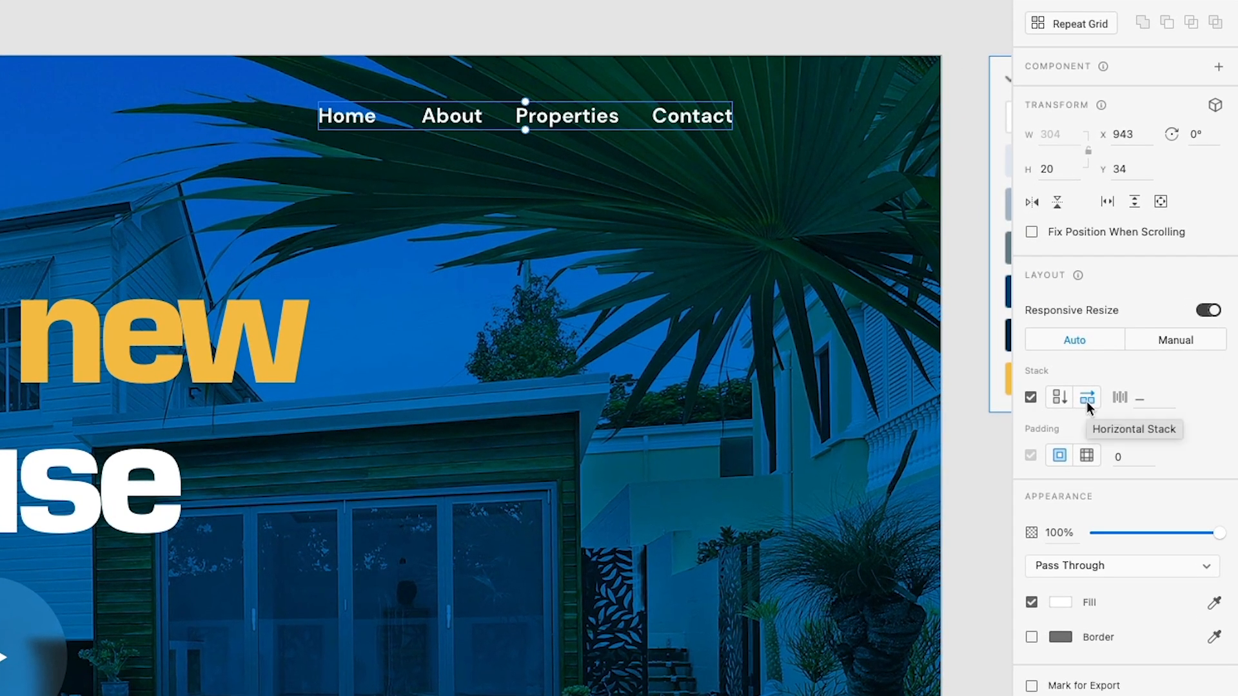
pyautogui.click(1058, 400)
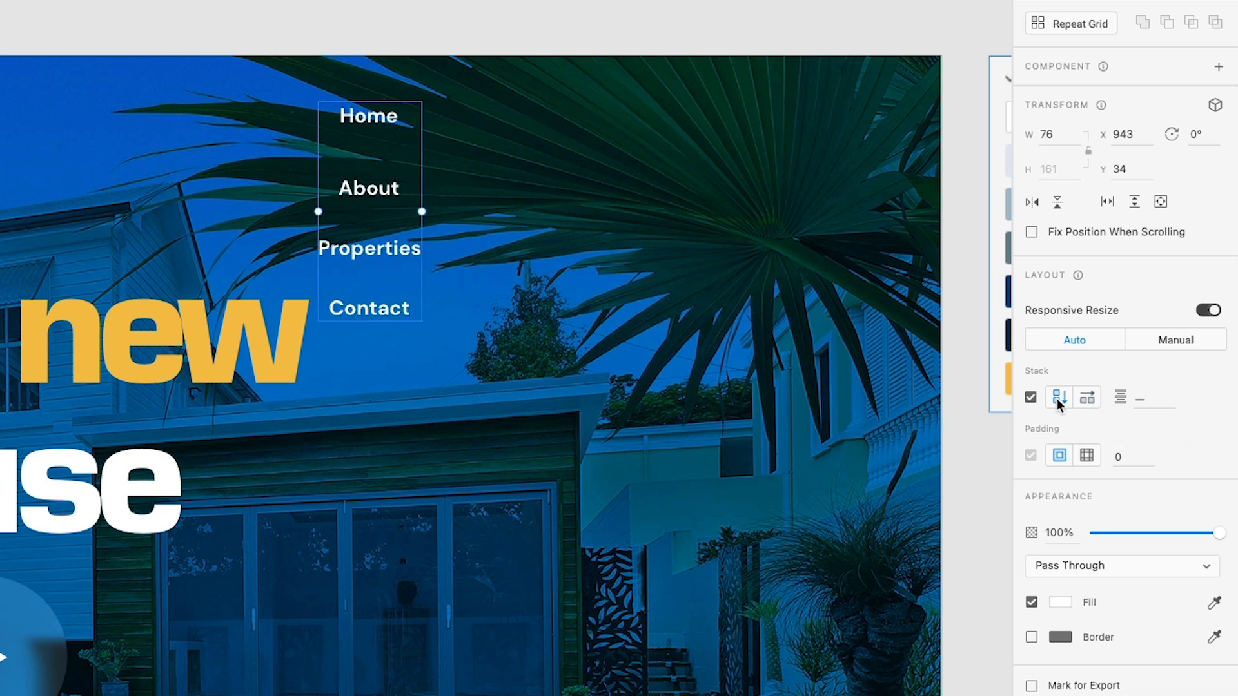
pyautogui.click(1089, 398)
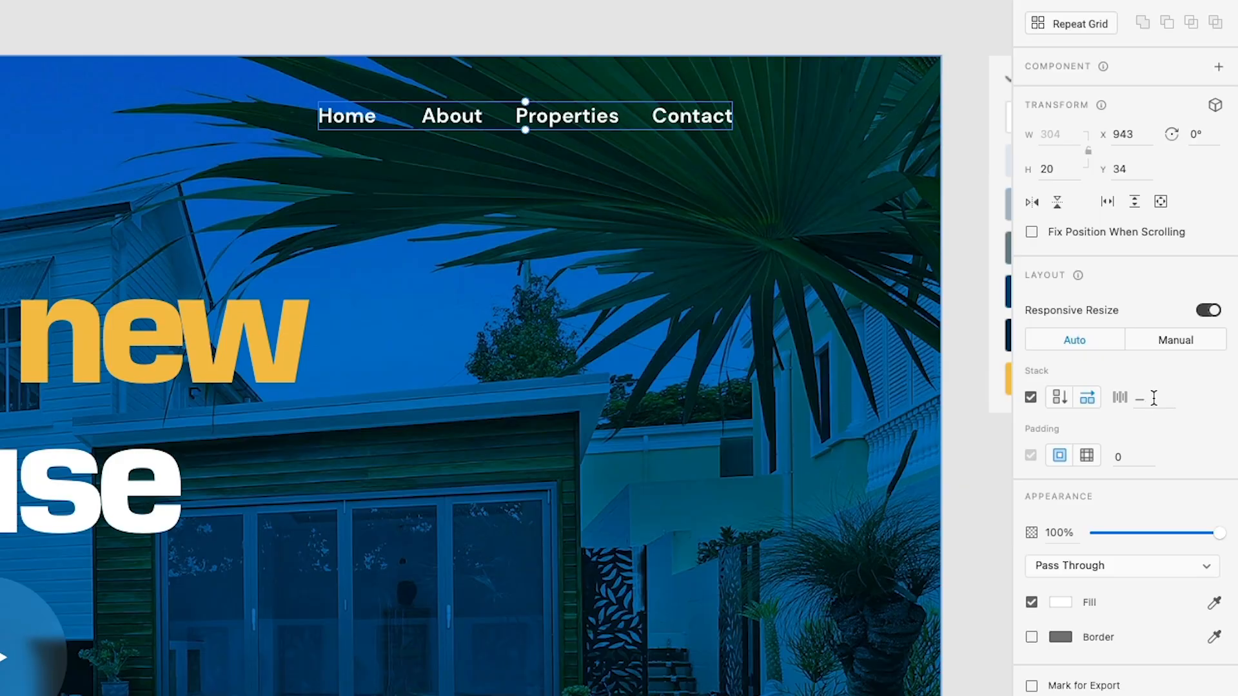
pyautogui.click(1154, 398)
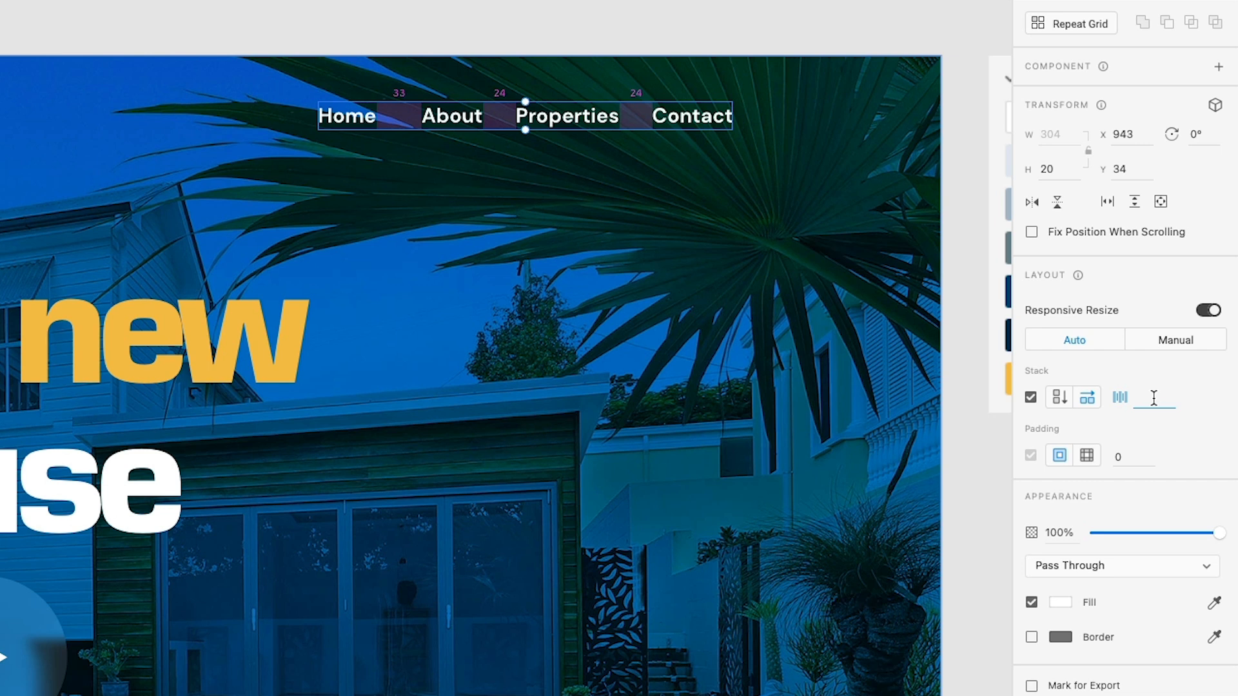
pyautogui.write('30')
pyautogui.press('Return')
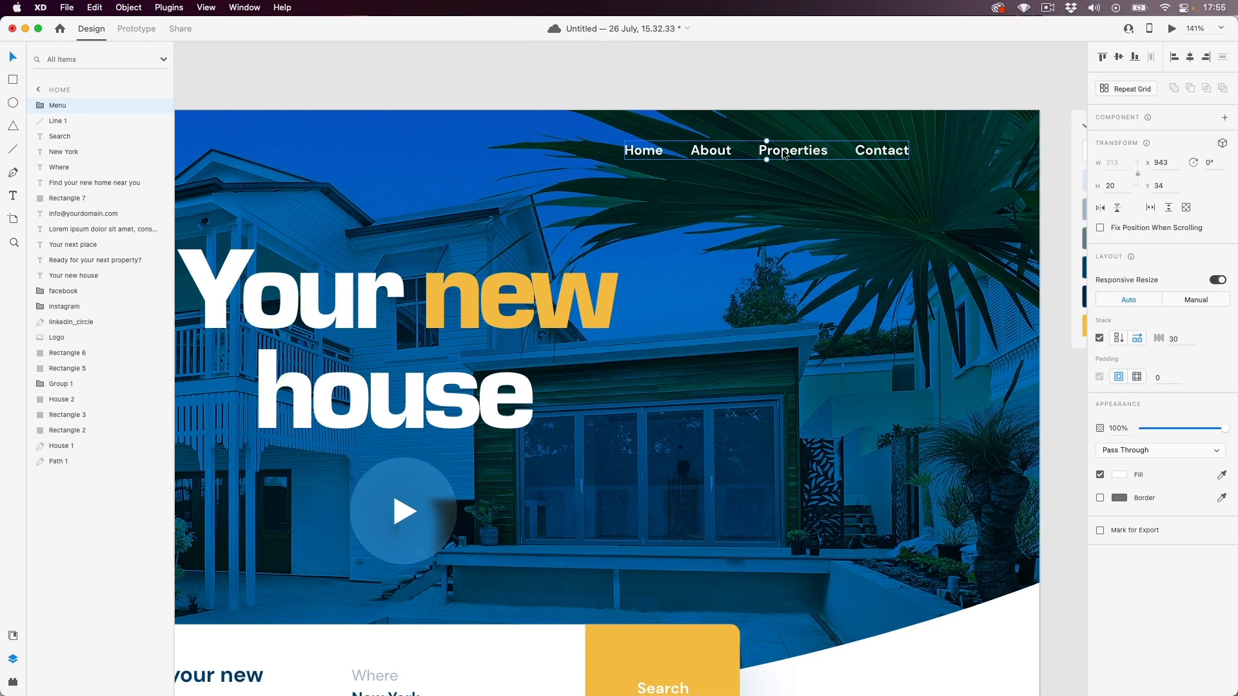
# - Change the "Properties" menu text to "My properties" inside the stacked Menu group
pyautogui.doubleClick(602, 124)
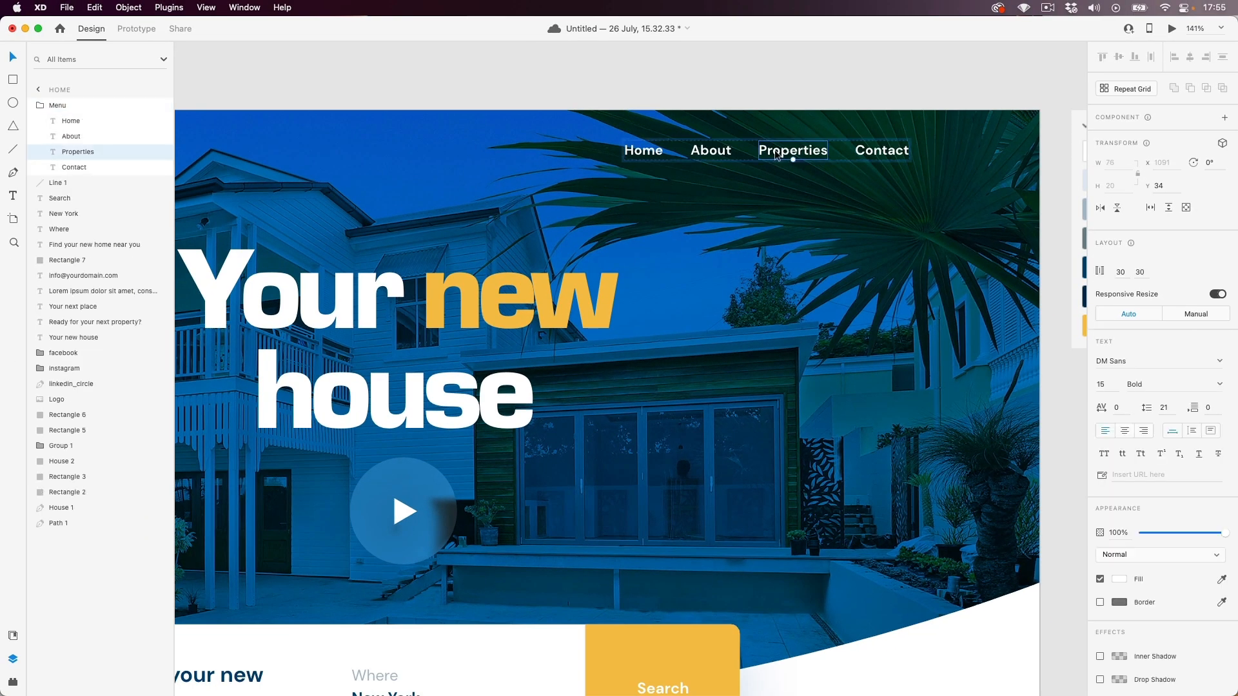
pyautogui.doubleClick(775, 152)
pyautogui.write('My p')
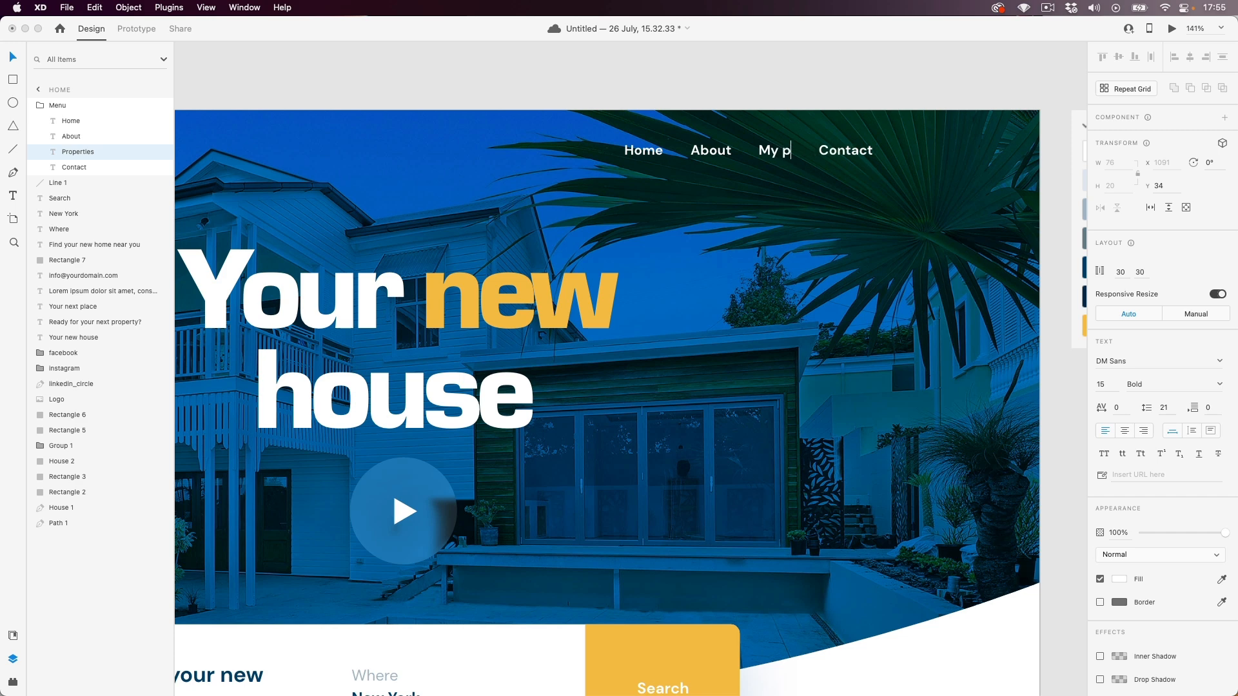
pyautogui.write('roperties')
pyautogui.press('Escape')
# - Right-align the text of all four Menu items: "Home", "About", "My properties" and "Contact"
pyautogui.moveTo(865, 153)
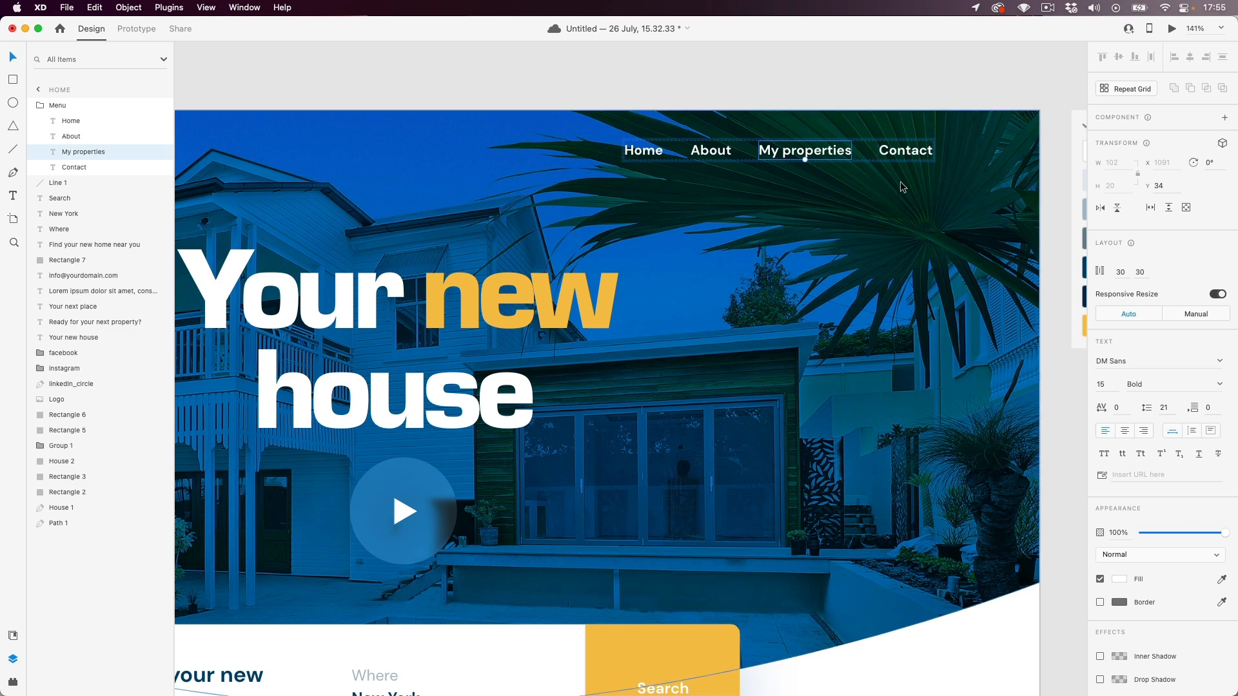
pyautogui.doubleClick(841, 152)
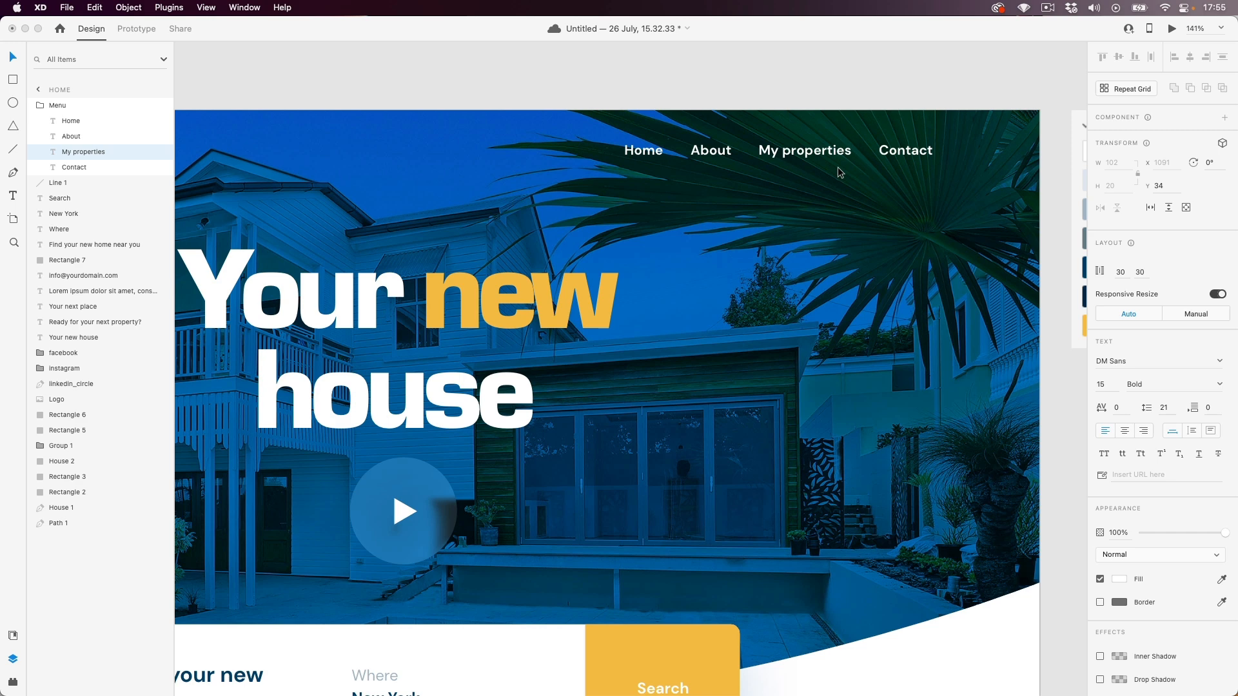
pyautogui.press('Escape')
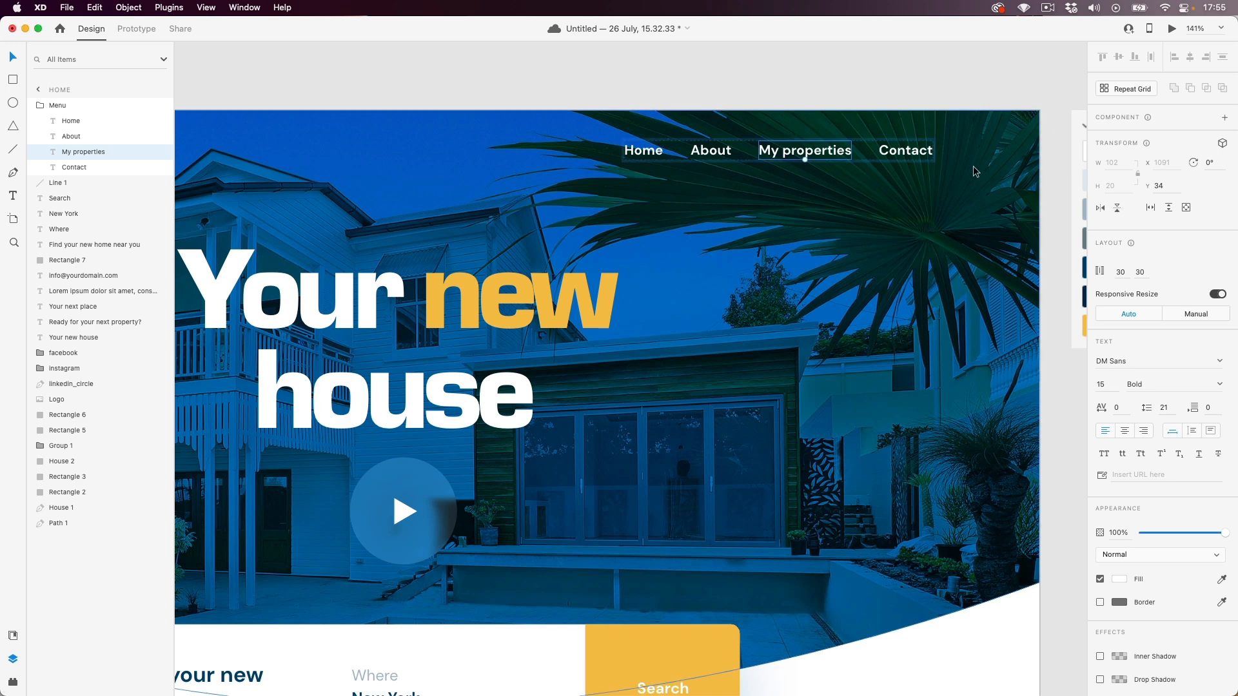
pyautogui.keyDown('shift'); pyautogui.click(906, 155); pyautogui.keyUp('shift')
pyautogui.keyDown('shift'); pyautogui.click(711, 154); pyautogui.keyUp('shift')
pyautogui.keyDown('shift'); pyautogui.click(643, 151); pyautogui.keyUp('shift')
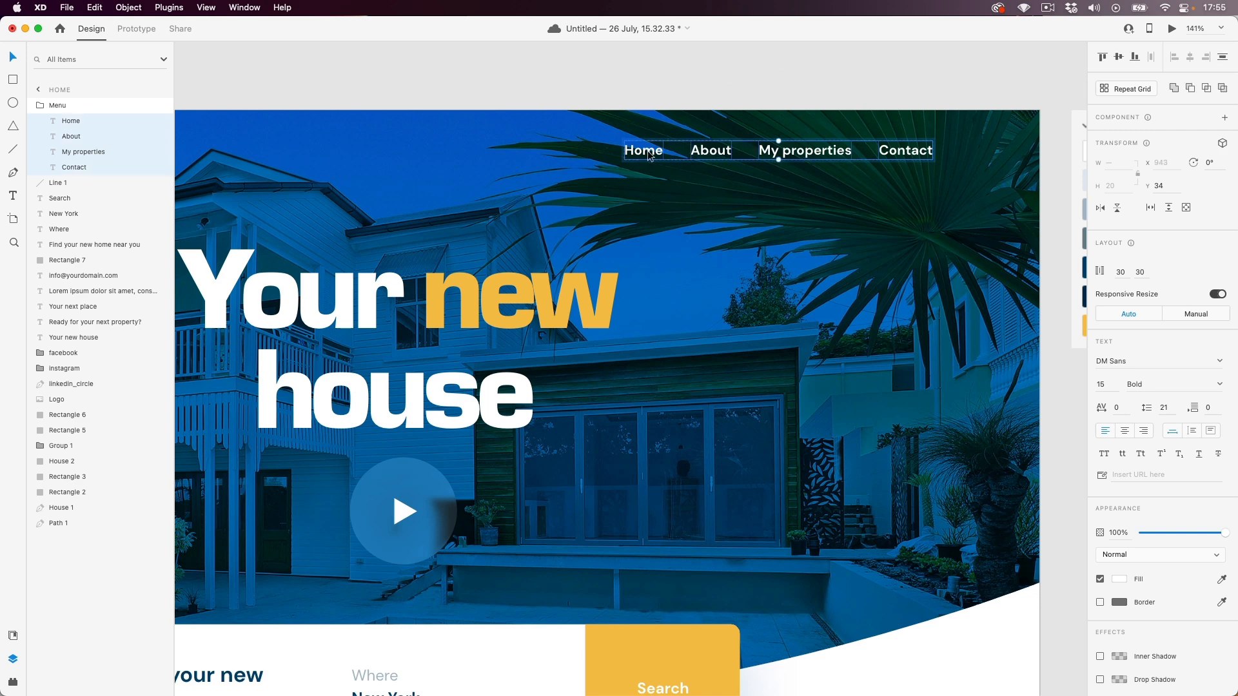
pyautogui.click(1144, 431)
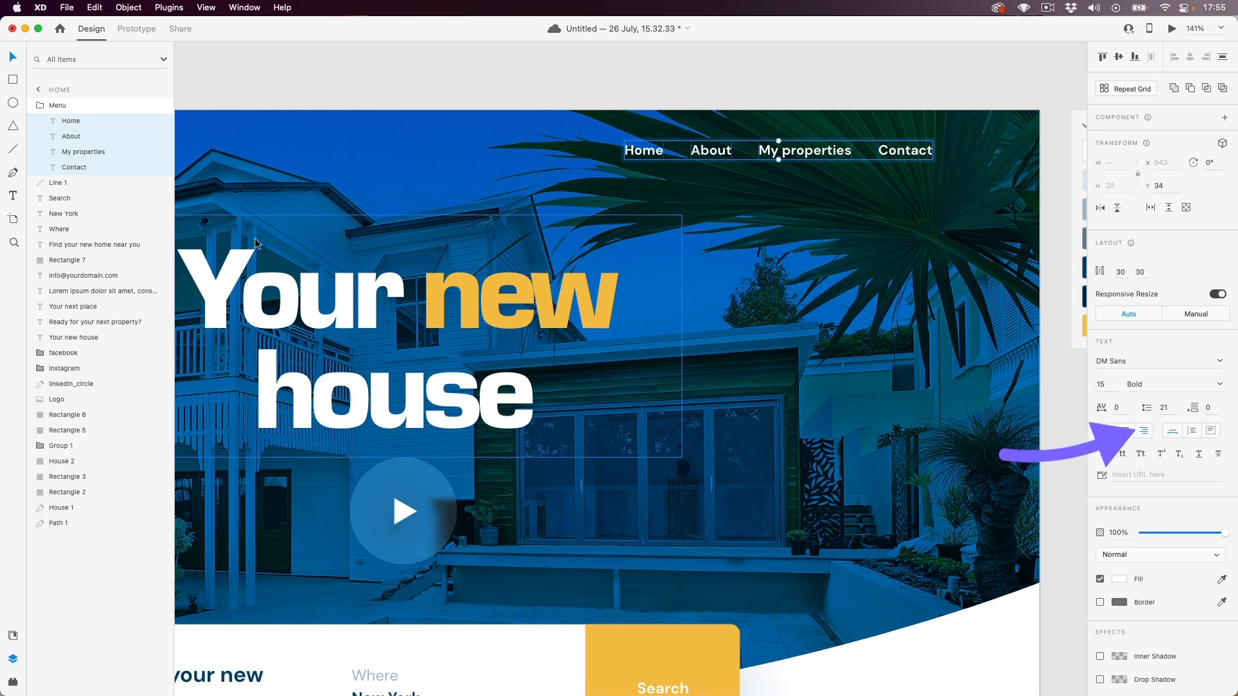
pyautogui.click(84, 121)
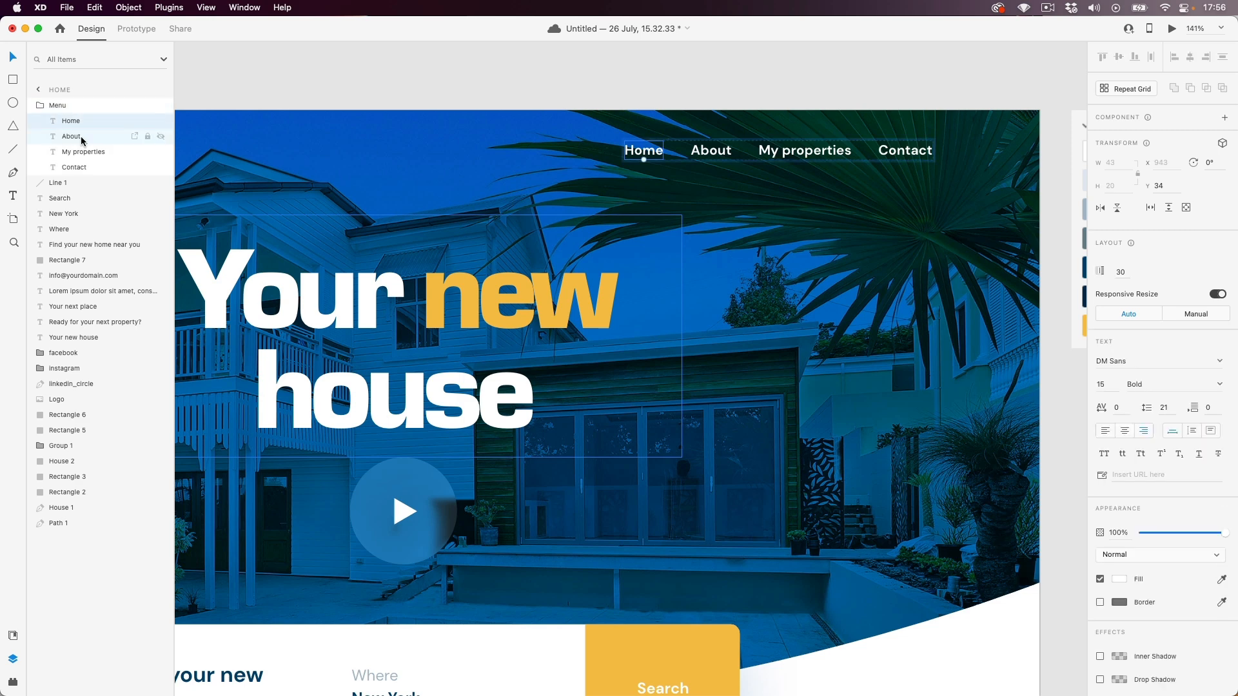
# - Change the "My properties" menu text back to "Properties"
pyautogui.doubleClick(817, 152)
pyautogui.press('Right')
pyautogui.press('BackSpace')
pyautogui.press('BackSpace')
pyautogui.press('BackSpace')
pyautogui.press('BackSpace')
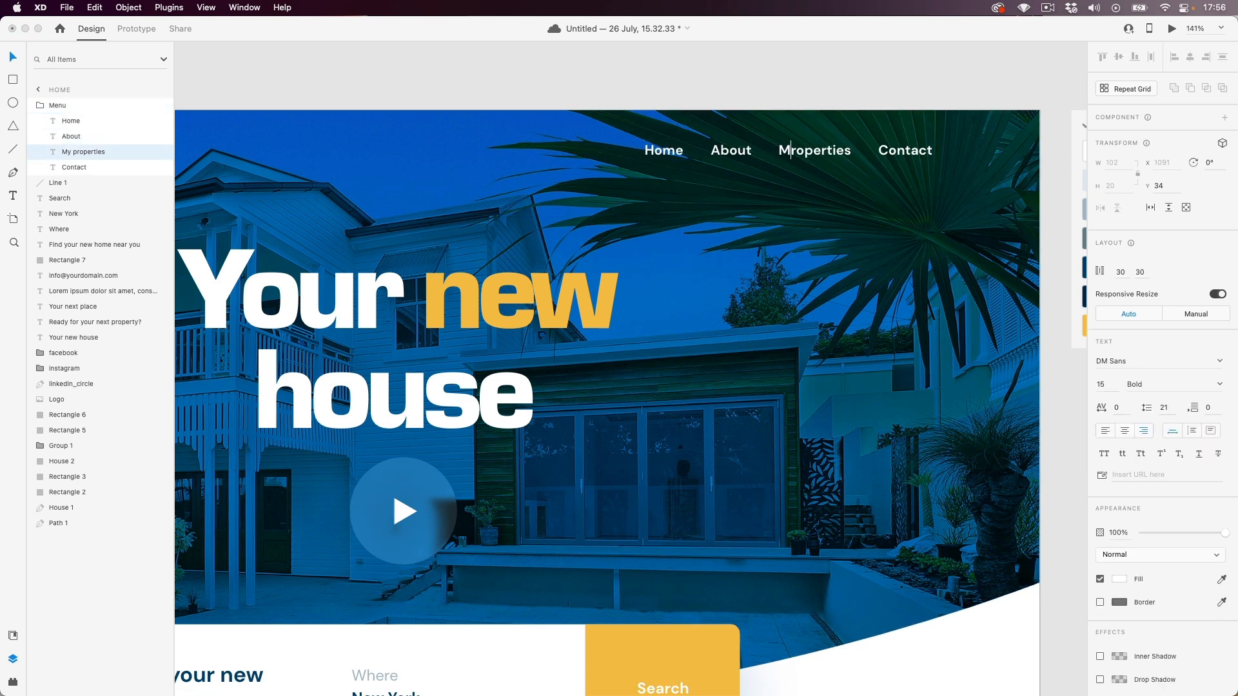
pyautogui.write('pP')
pyautogui.press('Escape')
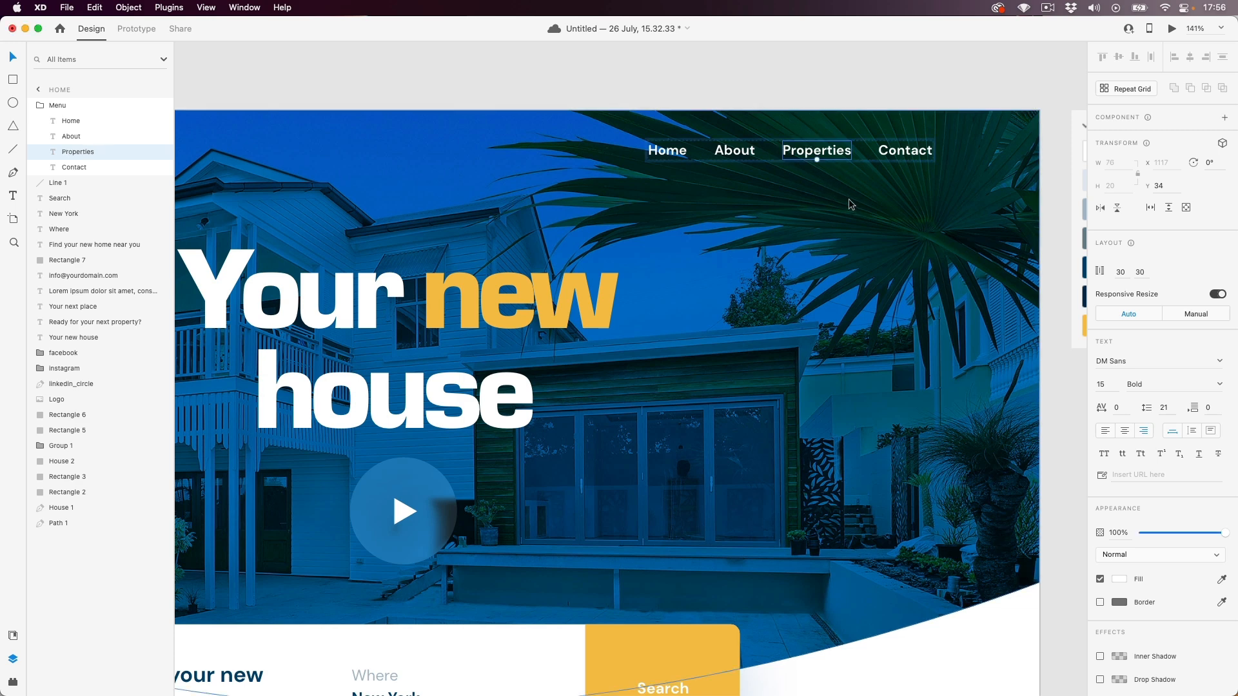
pyautogui.press('Escape')
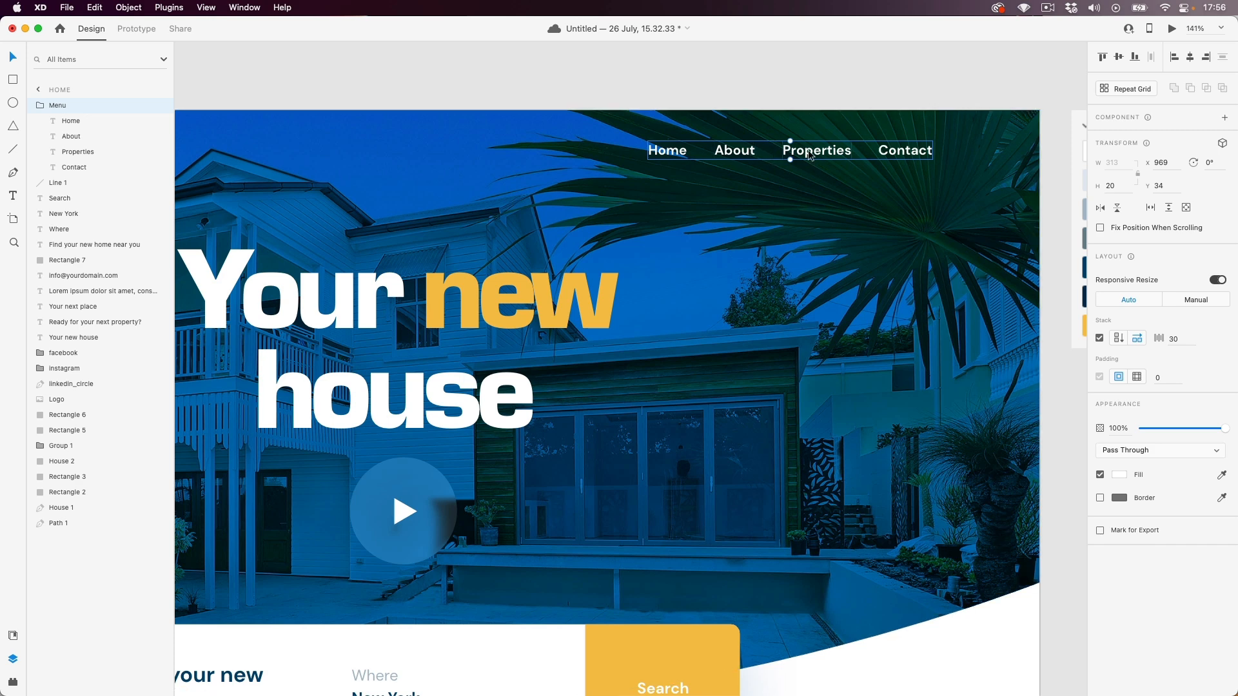
# - Swap the "About" and "Properties" items in the Menu stack and return them to their original order
pyautogui.click(71, 137)
pyautogui.moveTo(86, 139); pyautogui.dragTo(89, 160)
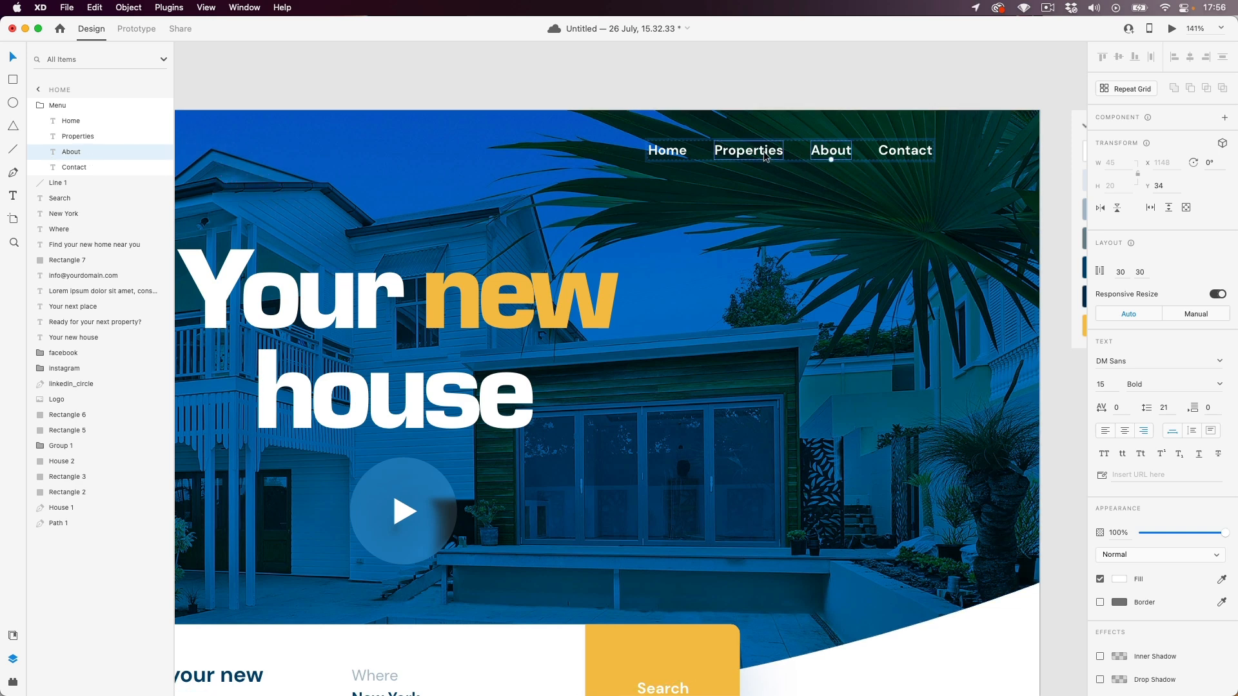
pyautogui.moveTo(765, 155); pyautogui.dragTo(726, 155)
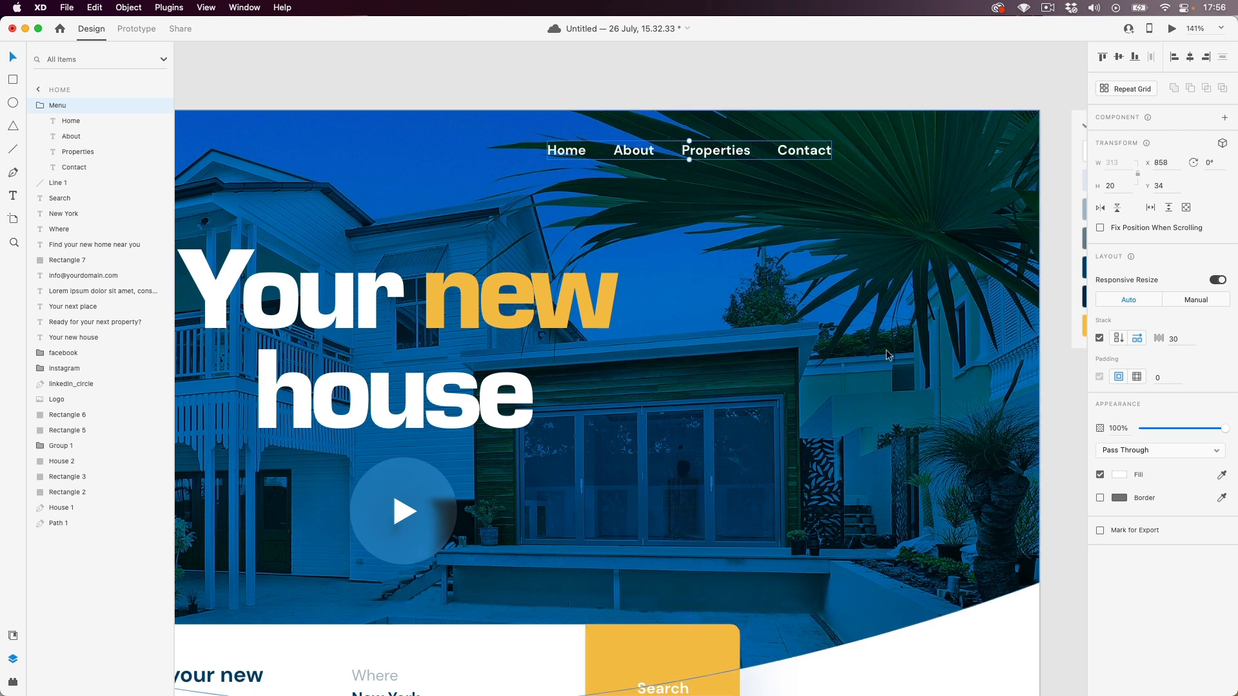
# - Show the layout grid on the Home artboard and shift the Menu group left to an X position of 805
pyautogui.keyDown('super'); pyautogui.click(998, 643); pyautogui.keyUp('super')
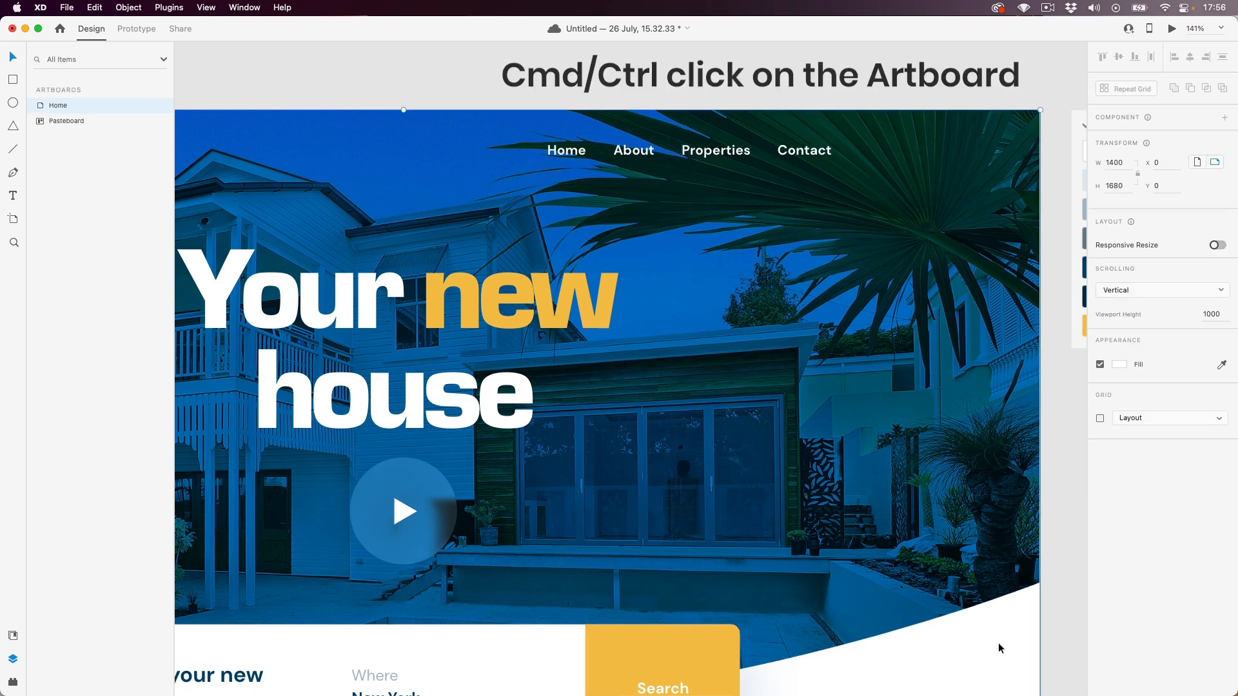
pyautogui.click(1099, 418)
pyautogui.moveTo(806, 152); pyautogui.dragTo(758, 153)
pyautogui.click(779, 86)
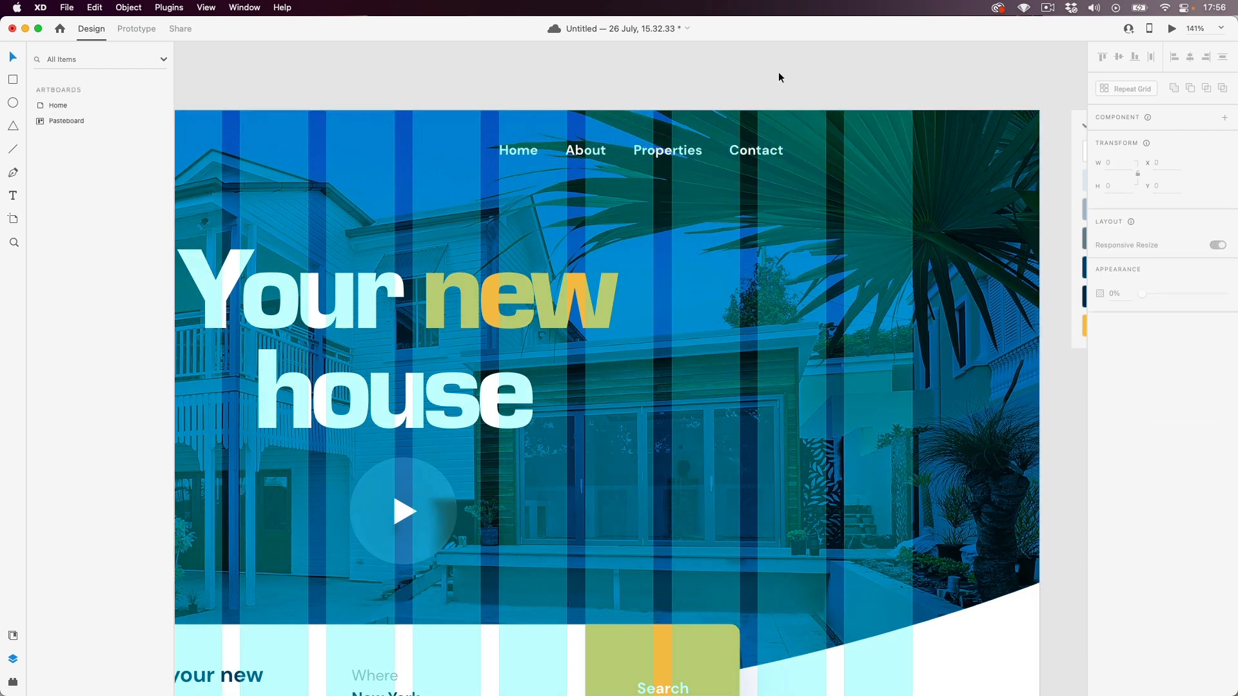
# - Copy the "Contact" text inside the Menu group and paste the copy outside the group on the Home artboard
pyautogui.click(756, 153)
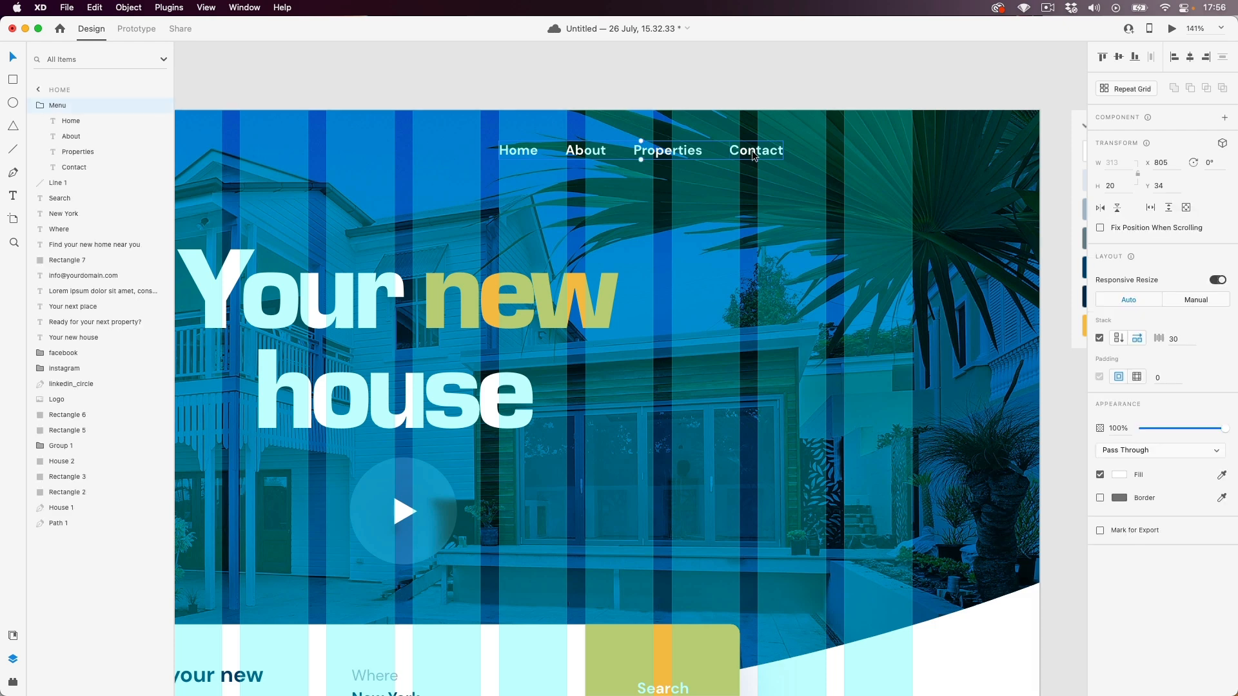
pyautogui.doubleClick(755, 154)
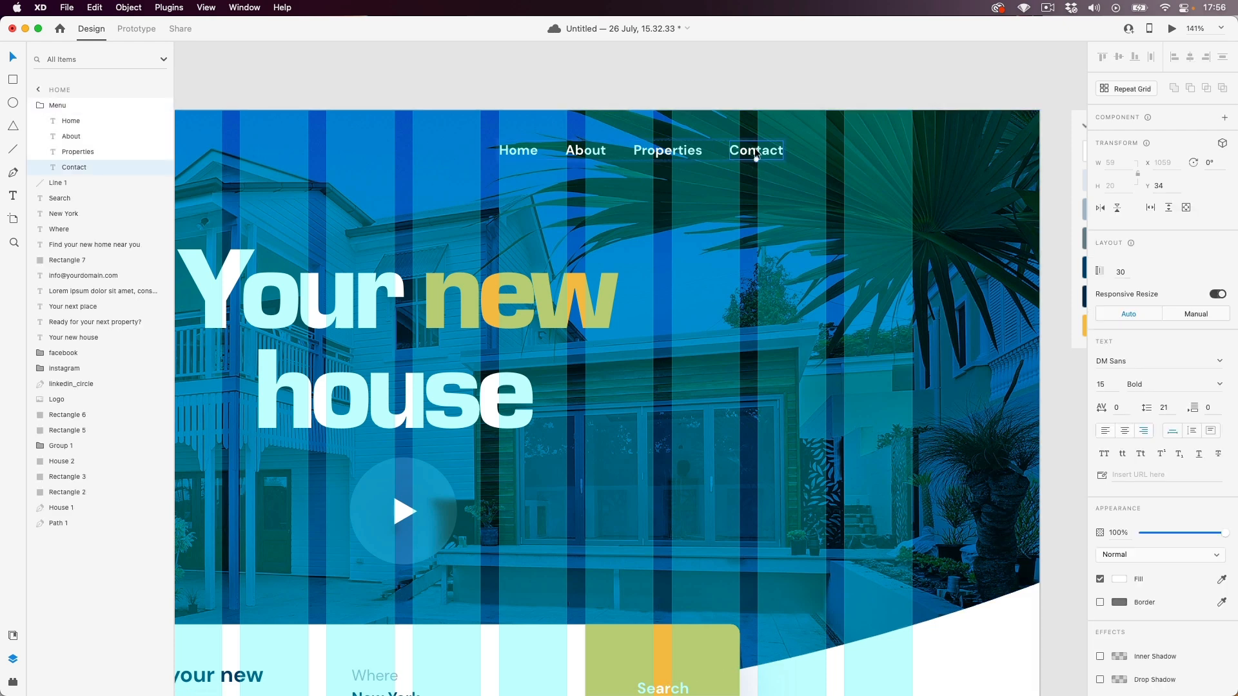
pyautogui.click(774, 91)
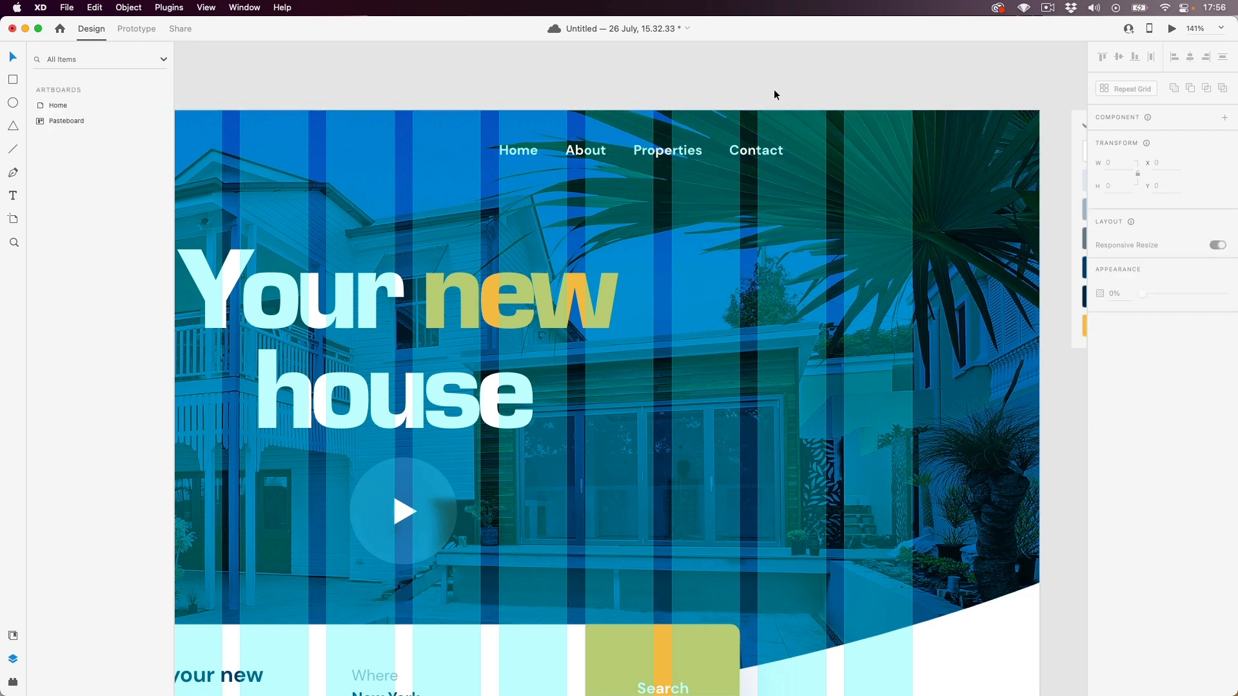
pyautogui.keyDown('super'); pyautogui.click(761, 155); pyautogui.keyUp('super')
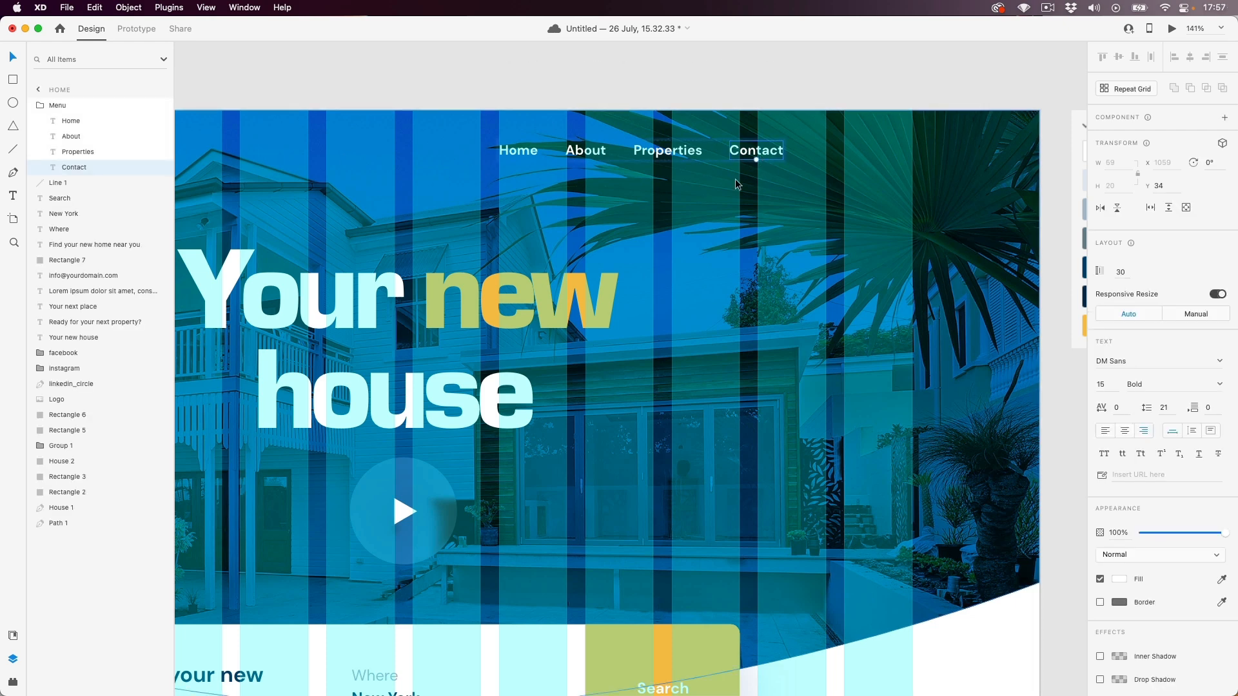
pyautogui.rightClick(760, 155)
pyautogui.click(783, 171)
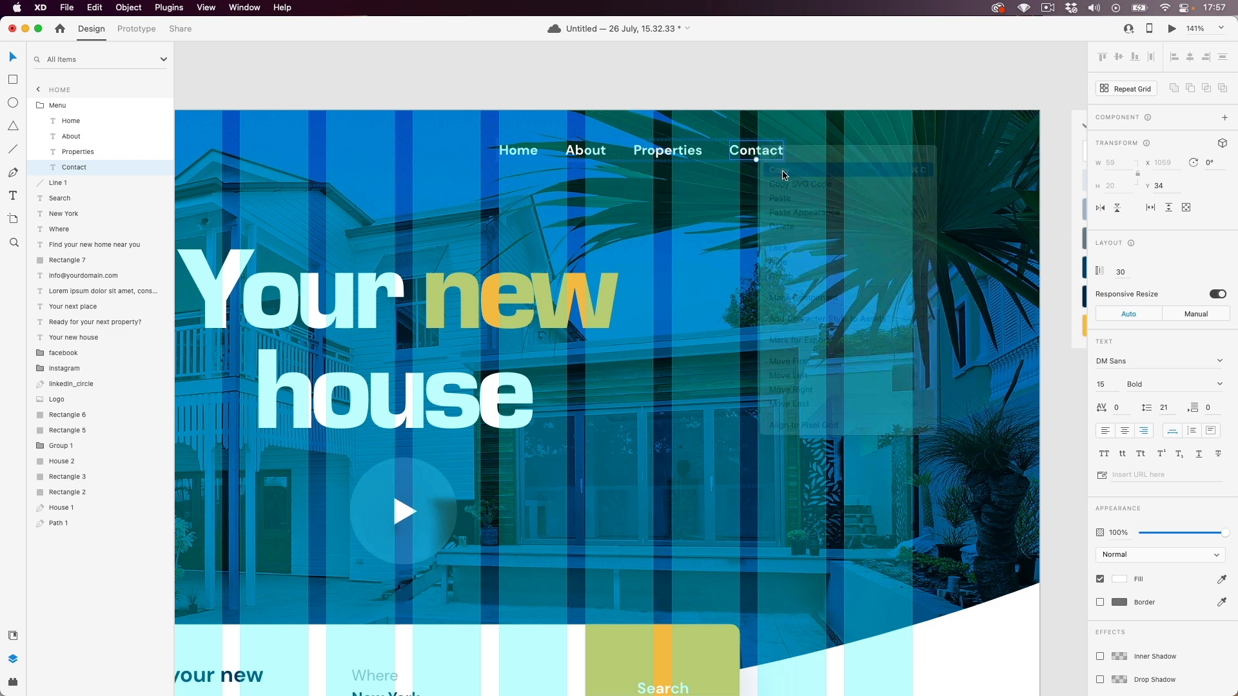
pyautogui.click(784, 81)
pyautogui.rightClick(782, 75)
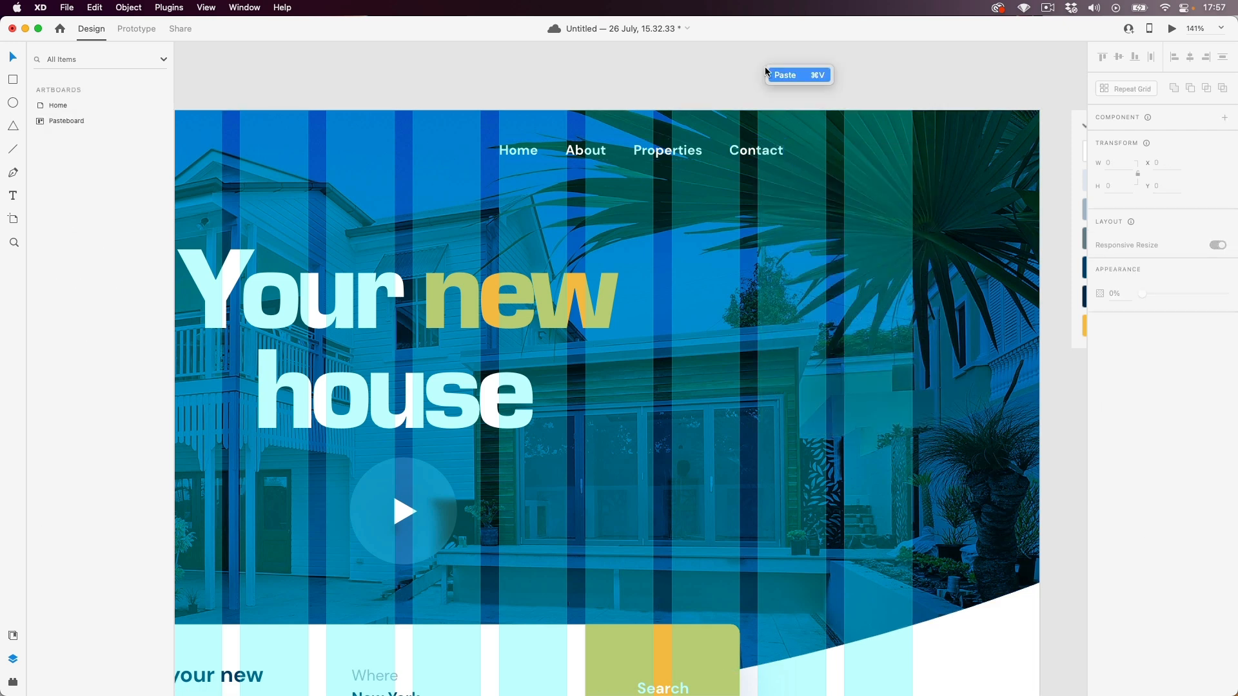
pyautogui.click(787, 80)
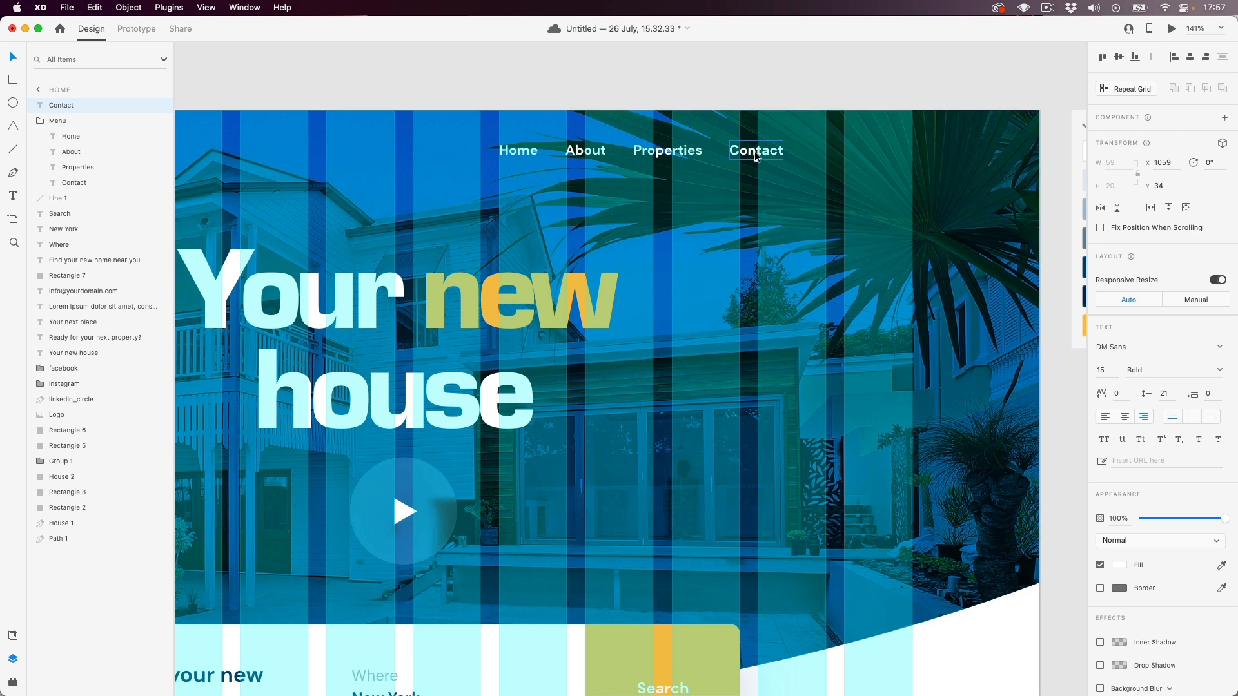
# - Place the pasted text to the right of "Contact" on the same line and change it to "Sign up"
pyautogui.moveTo(757, 157); pyautogui.dragTo(851, 158)
pyautogui.doubleClick(851, 158)
pyautogui.write('Sign up')
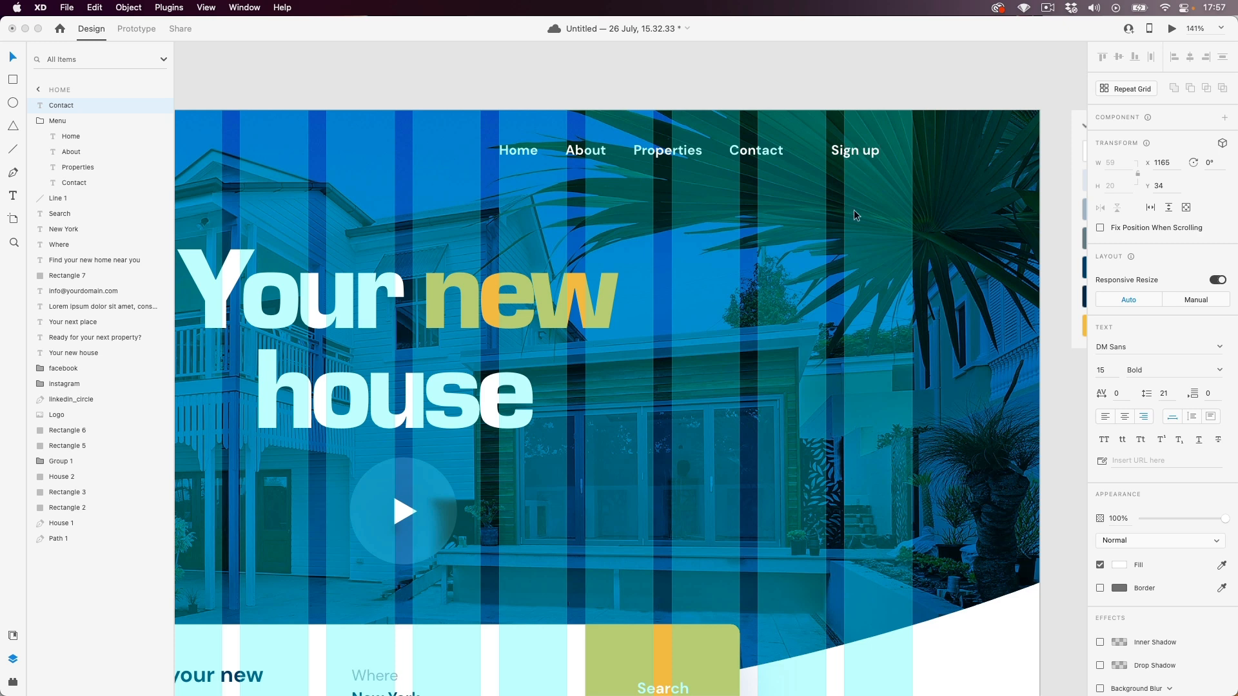
pyautogui.press('Escape')
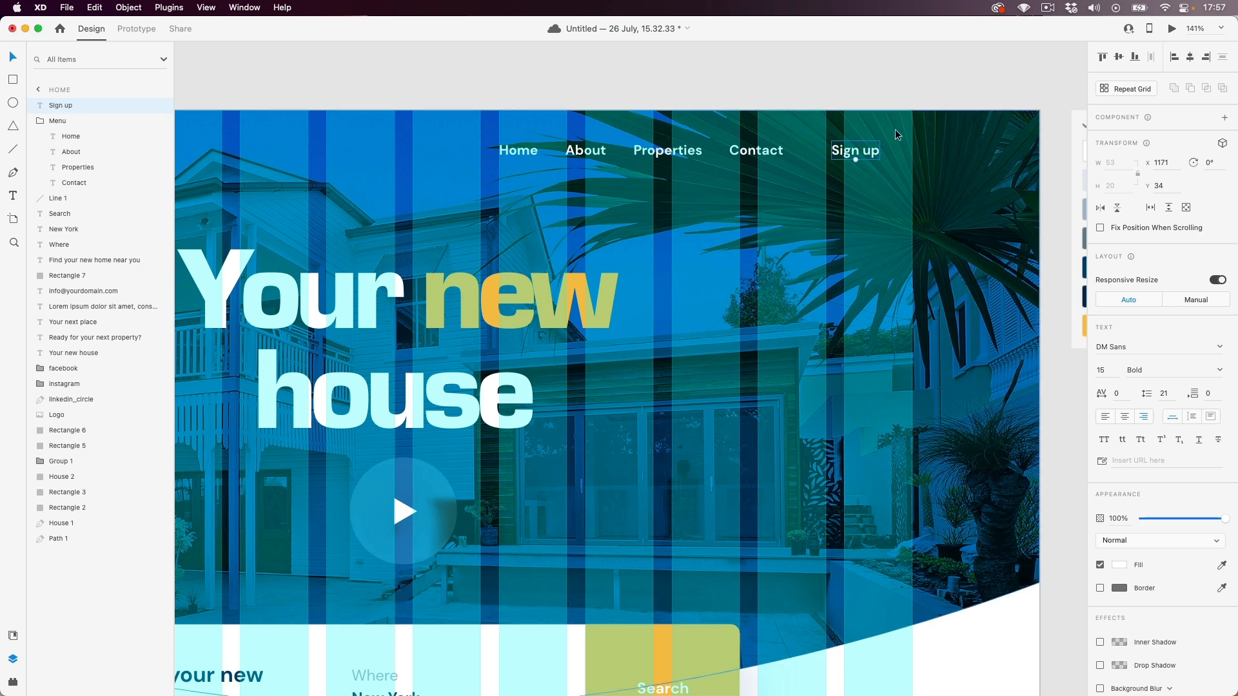
# - Draw a rectangle about 121 by 40 over the "Sign up" text, ending at the grid's last column edge
pyautogui.scroll(3, 911, 133)
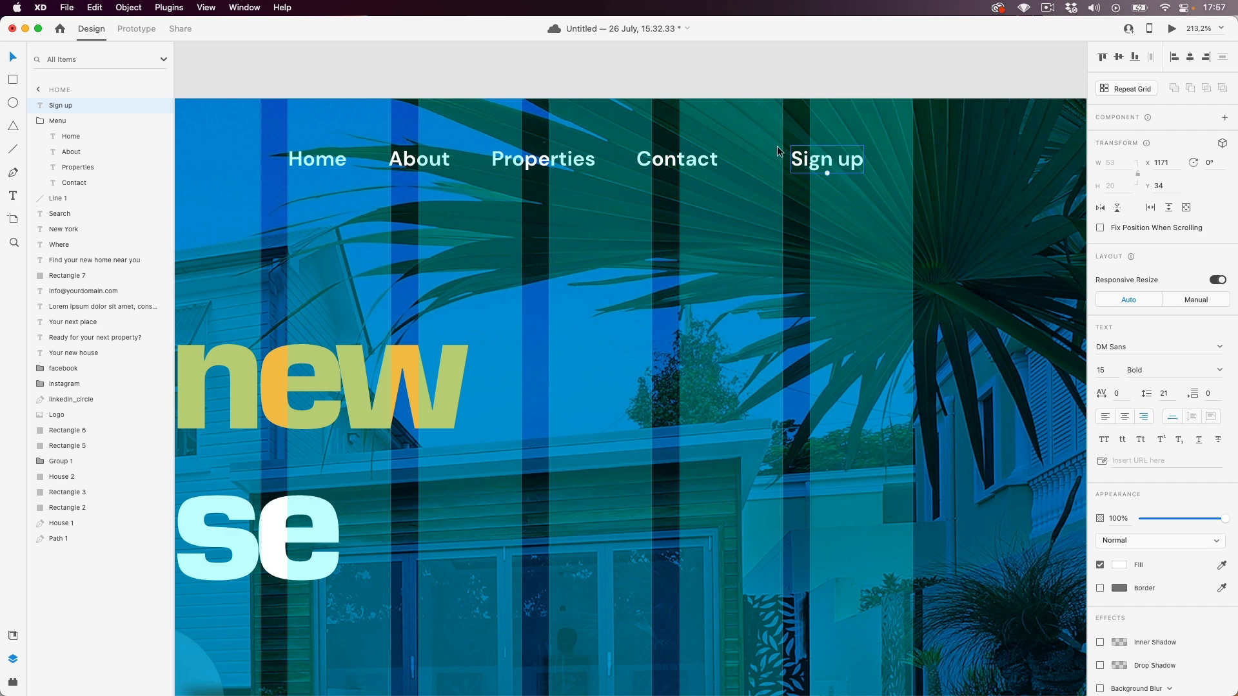
pyautogui.click(12, 80)
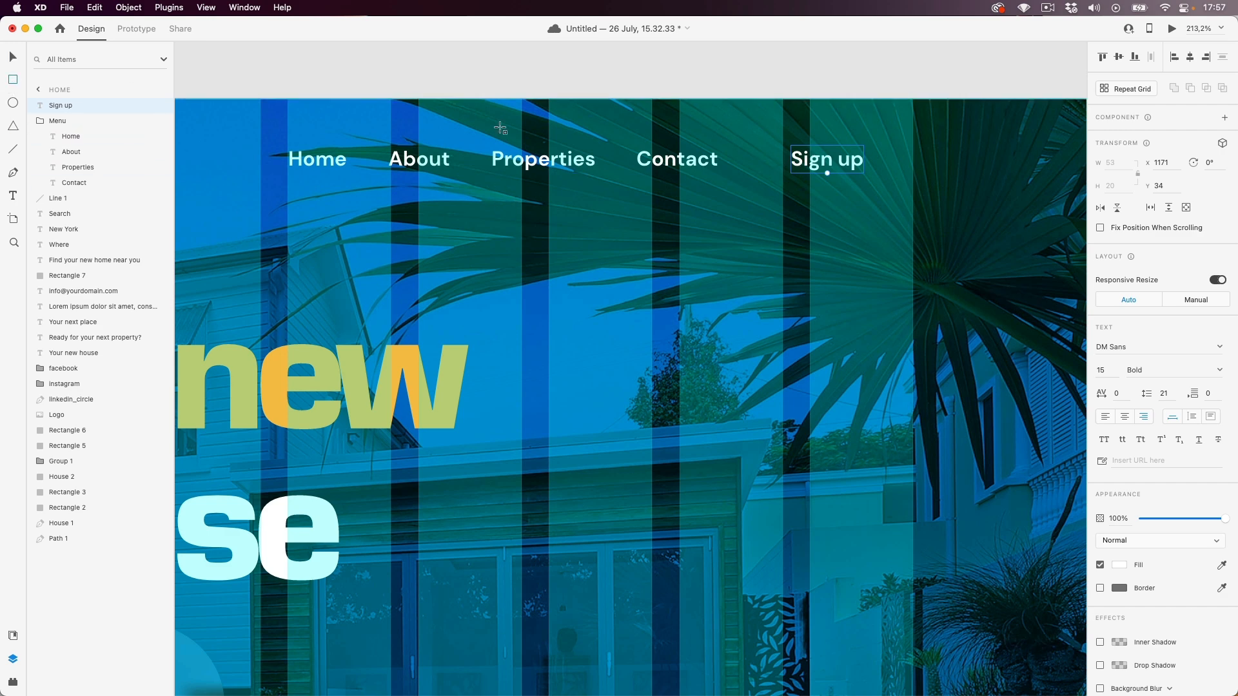
pyautogui.moveTo(747, 133); pyautogui.dragTo(913, 186)
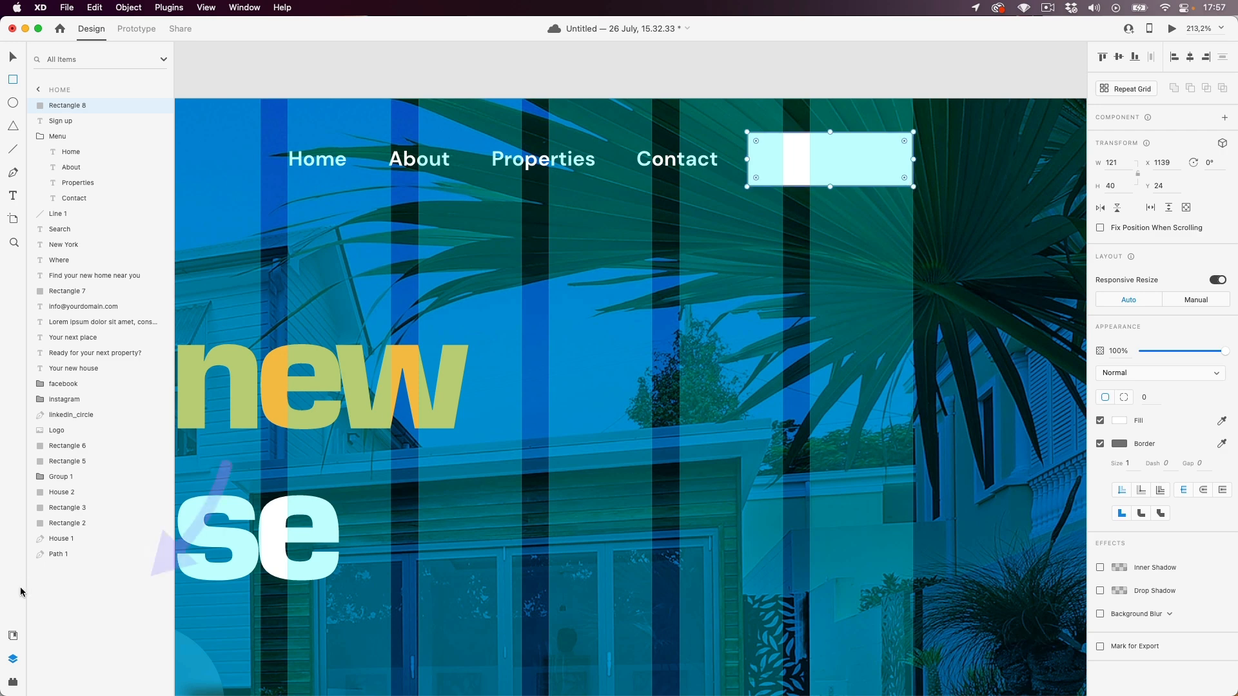
# - Fill the new rectangle with the document colour #F4B94D and remove its border
pyautogui.click(12, 638)
pyautogui.click(98, 223)
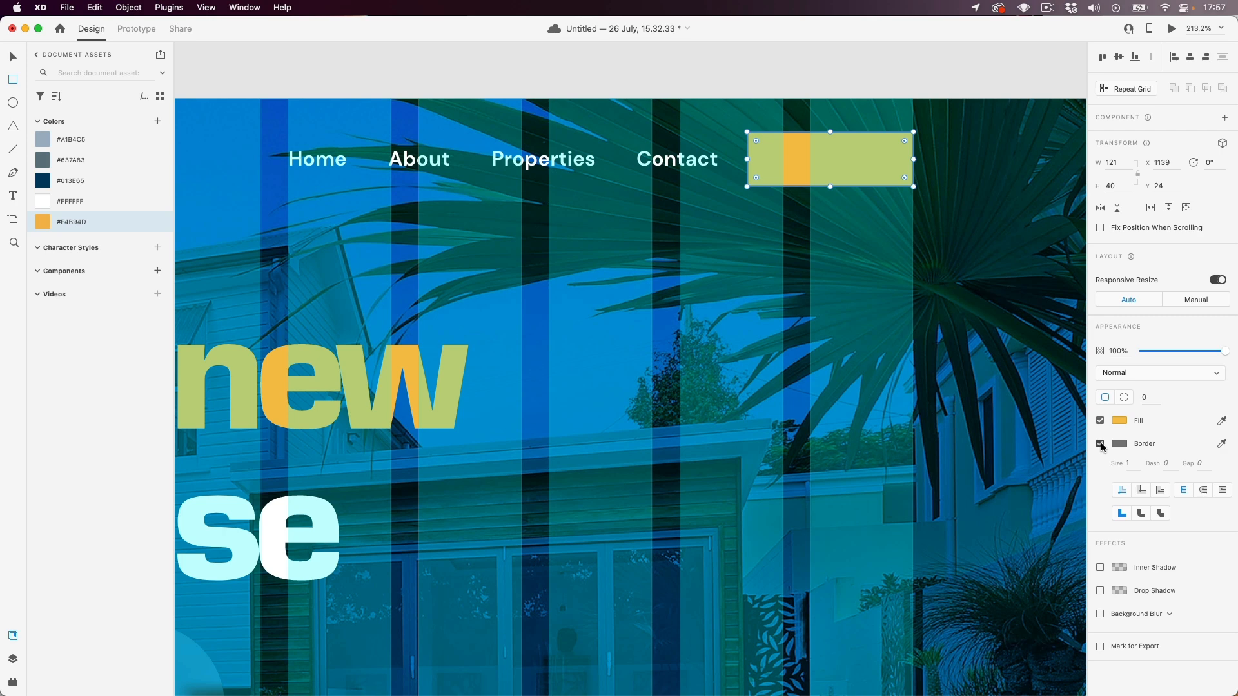
pyautogui.click(1101, 444)
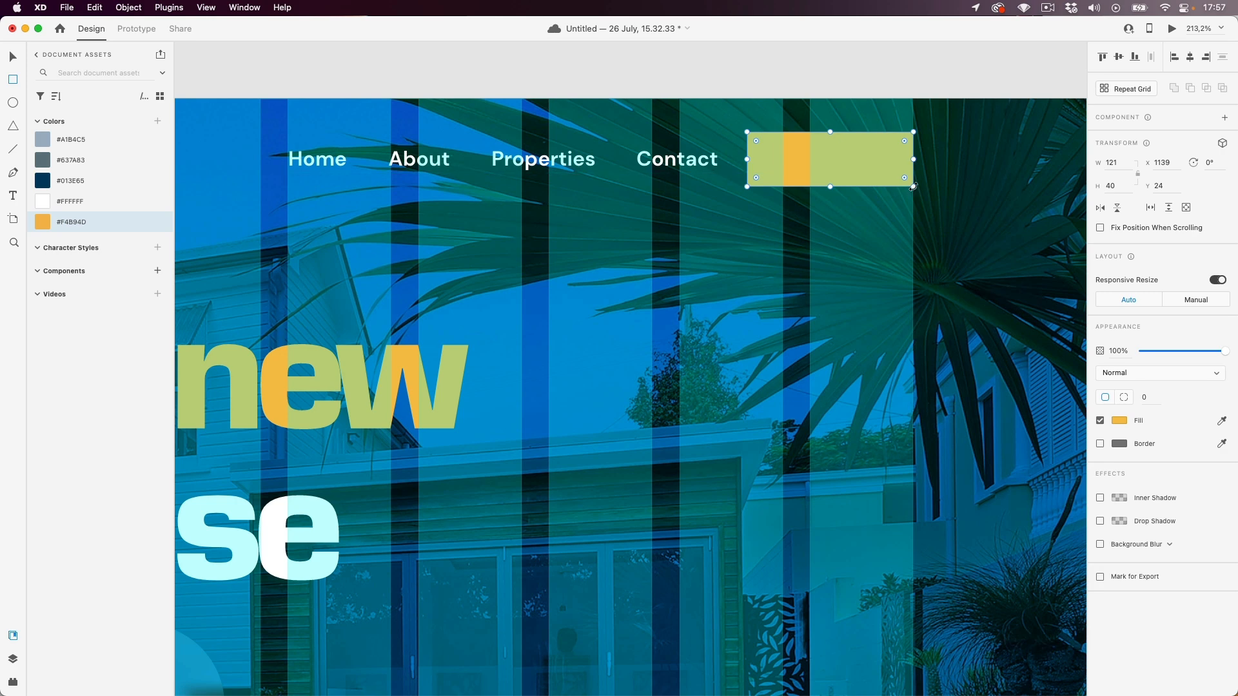
# - Round the button rectangle's corners to a radius of 20 and place it beneath the "Sign up" text
pyautogui.moveTo(903, 140); pyautogui.dragTo(837, 164)
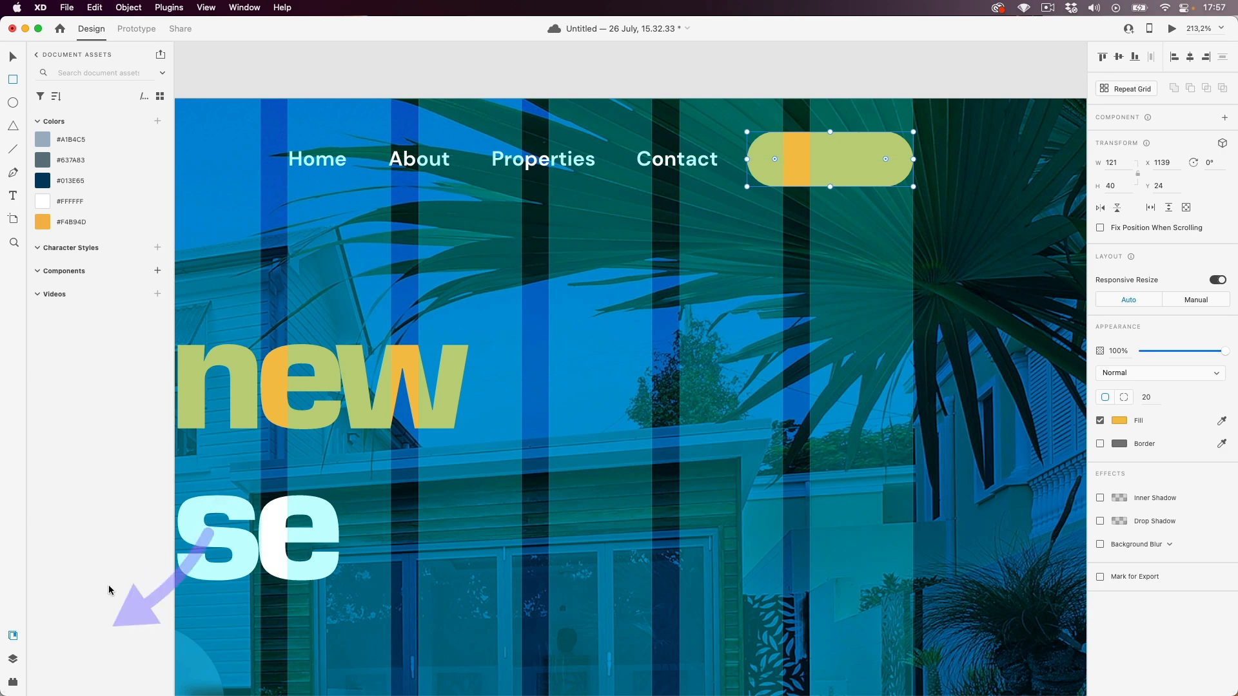
pyautogui.click(14, 658)
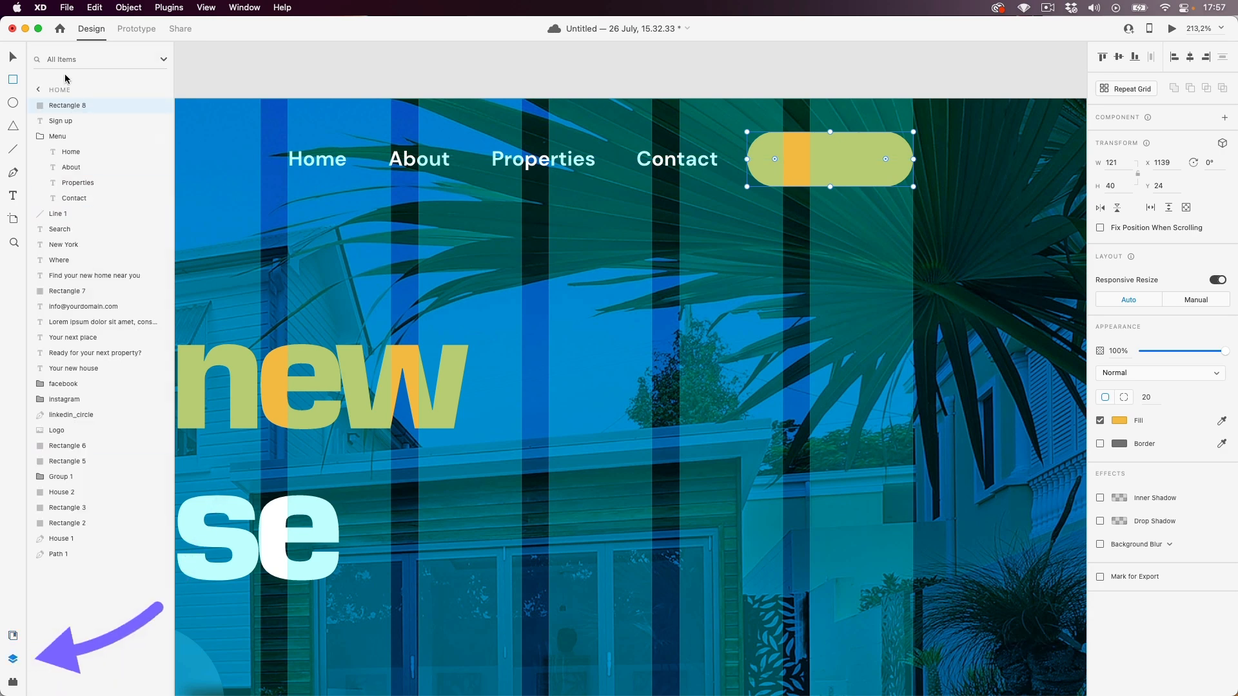
pyautogui.moveTo(67, 106); pyautogui.dragTo(68, 129)
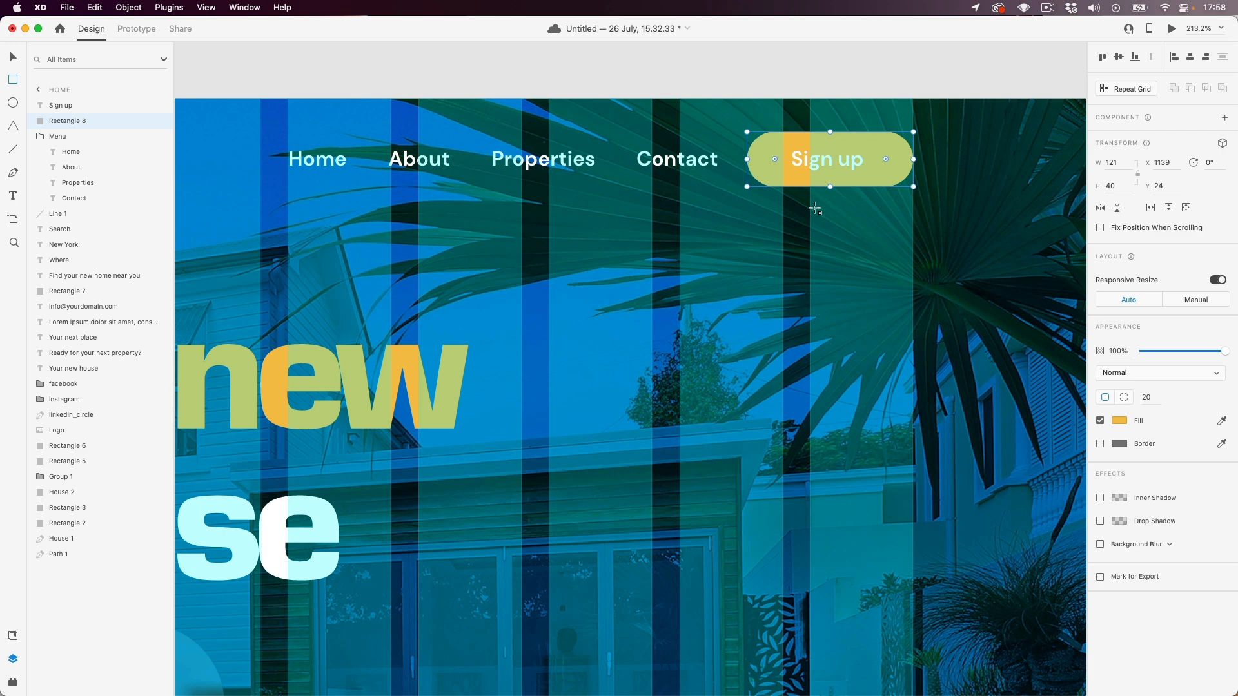
# - Centre the "Sign up" text and the rounded rectangle horizontally on each other
pyautogui.press('v')
pyautogui.click(836, 171)
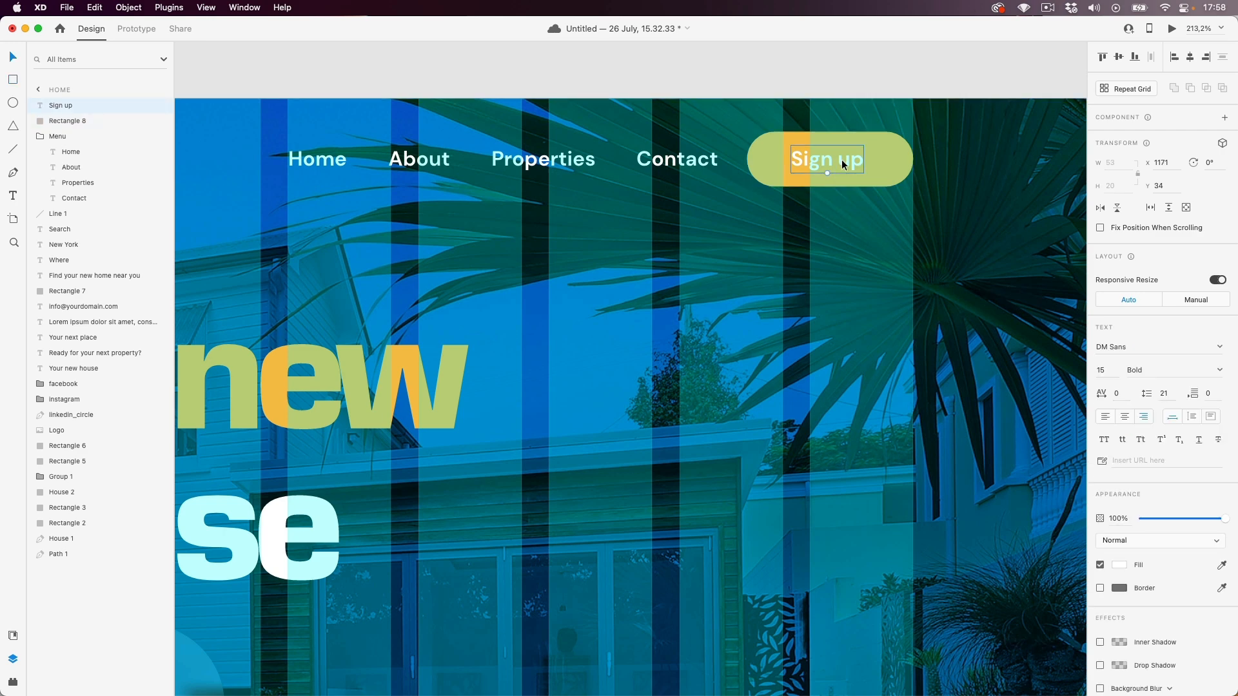
pyautogui.keyDown('shift'); pyautogui.click(887, 160); pyautogui.keyUp('shift')
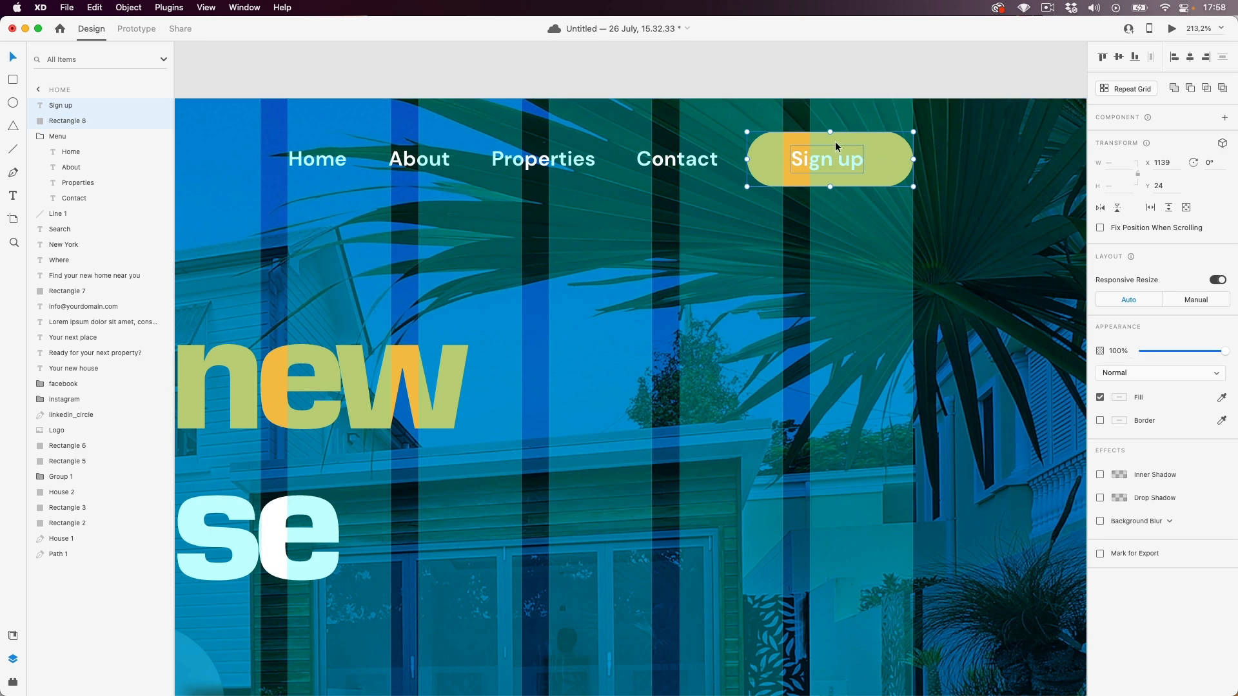
pyautogui.scroll(6, 851, 145)
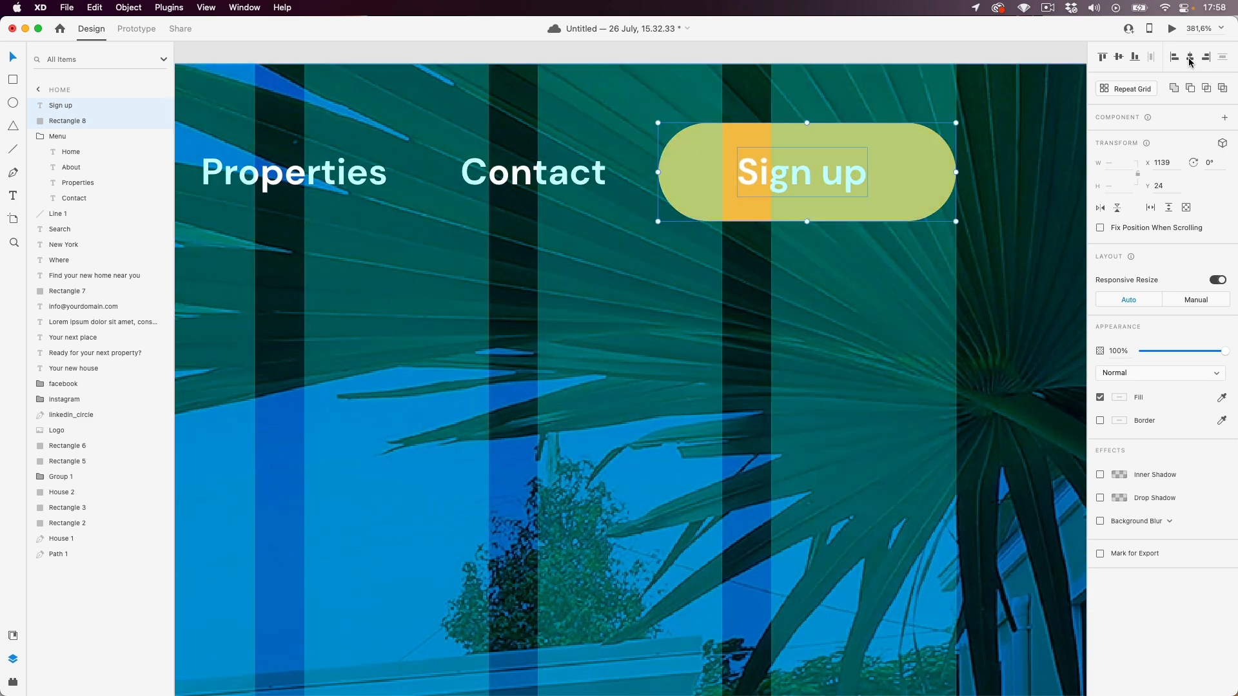
pyautogui.click(1190, 59)
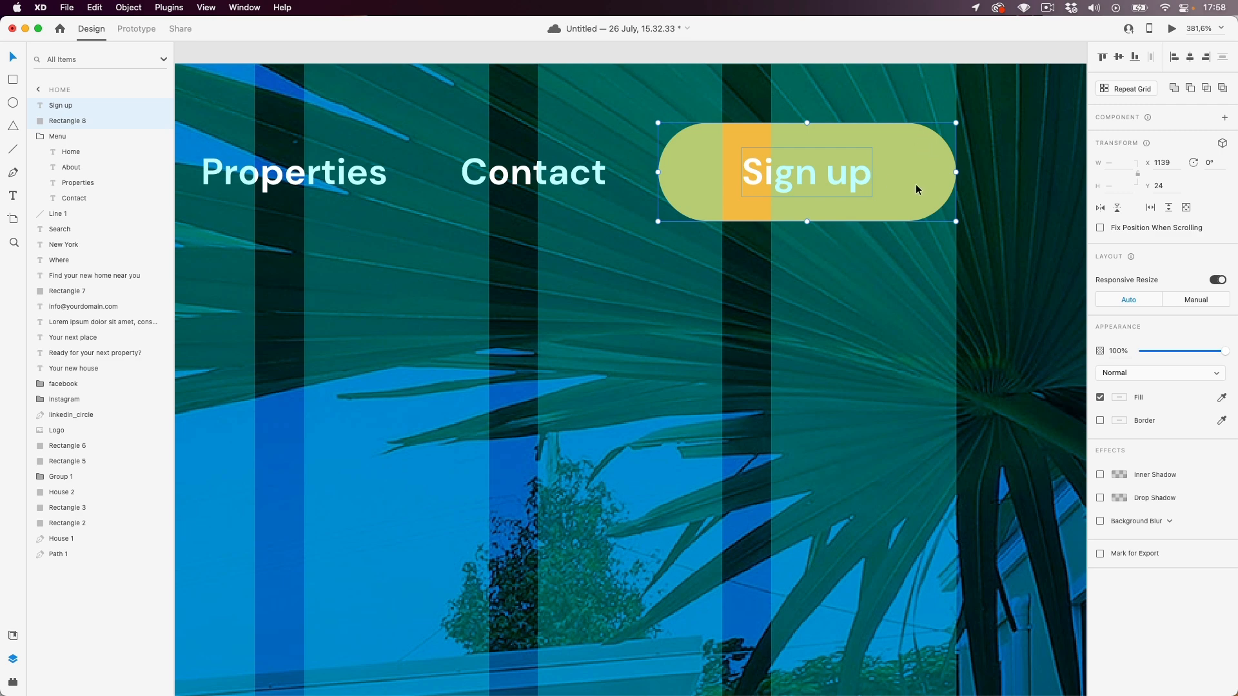
# - Group the "Sign up" text with its rounded rectangle and enable padding on the group
pyautogui.rightClick(889, 166)
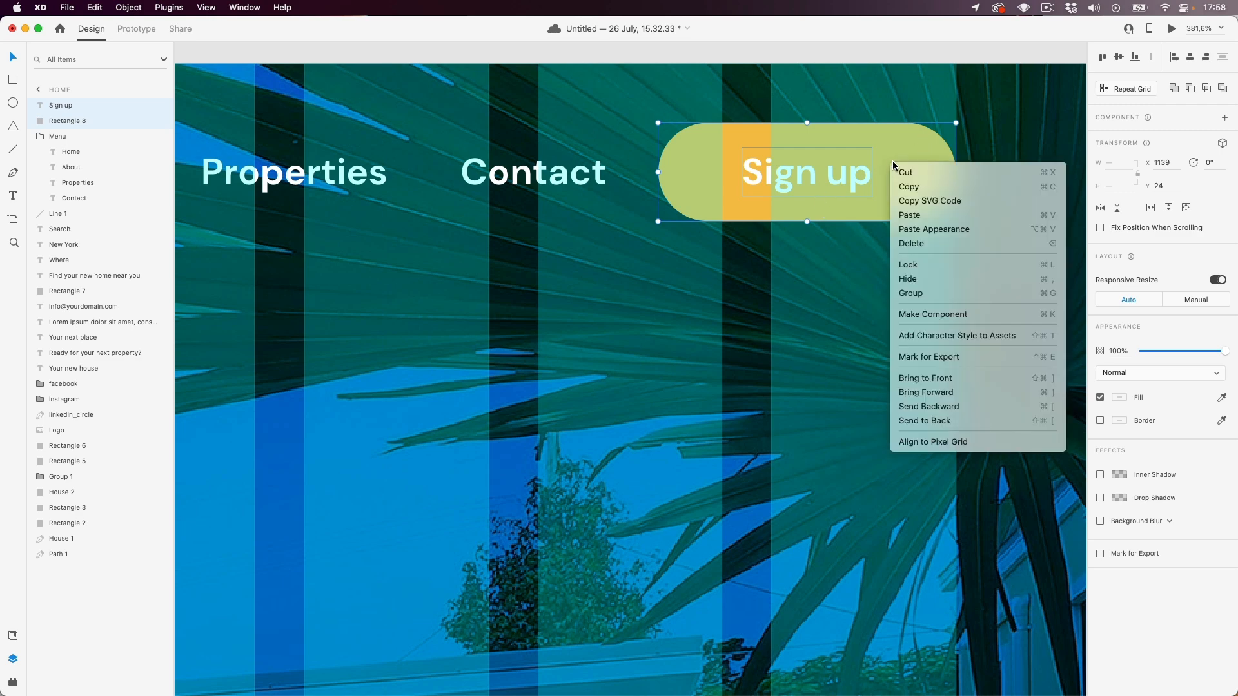
pyautogui.click(934, 298)
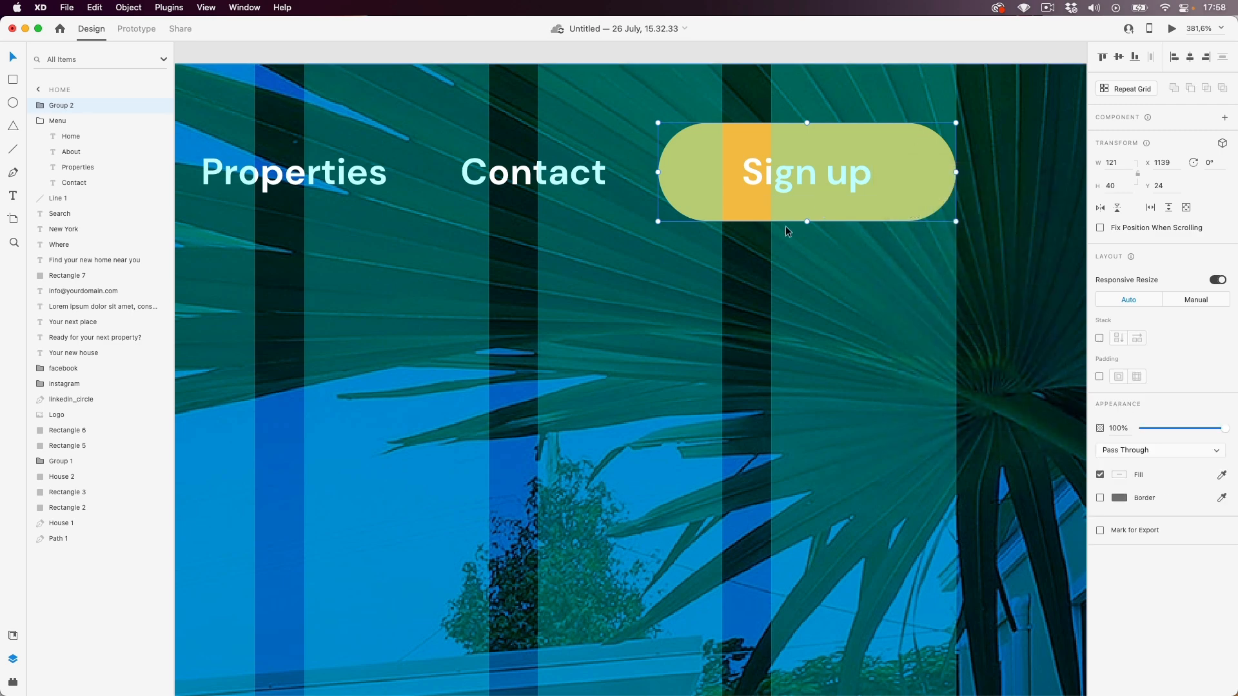
pyautogui.scroll(-5, 792, 229)
pyautogui.scroll(1, 833, 227)
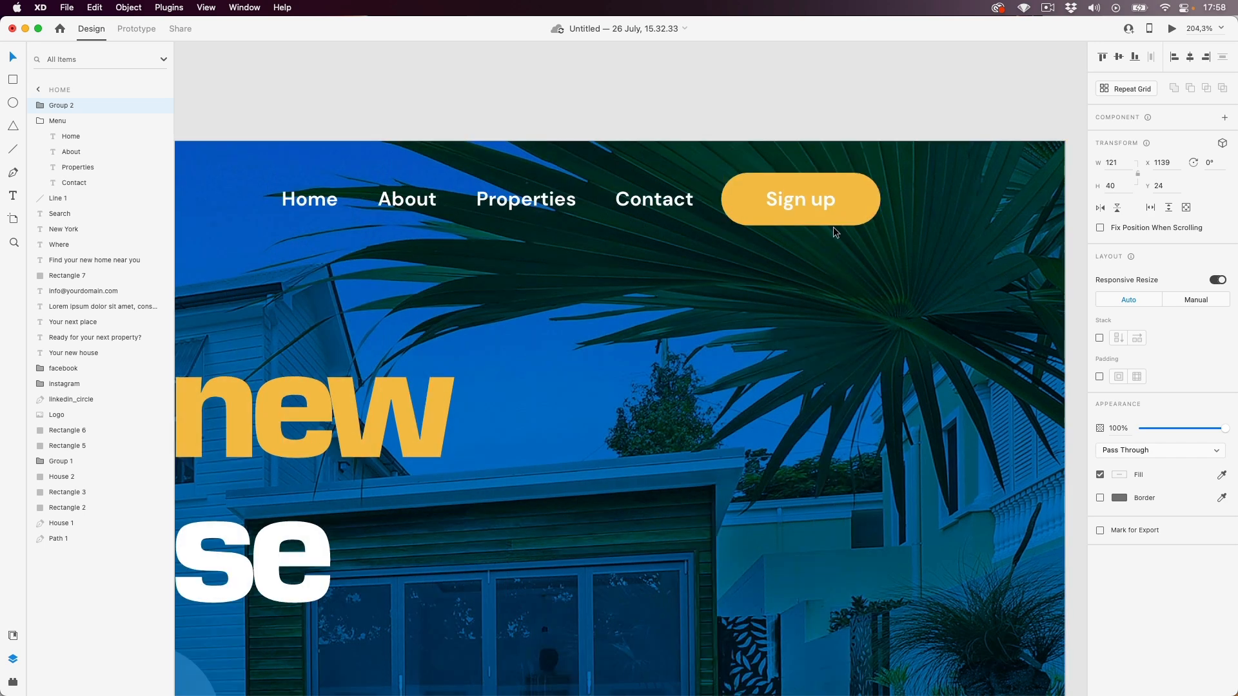
pyautogui.scroll(3, 878, 222)
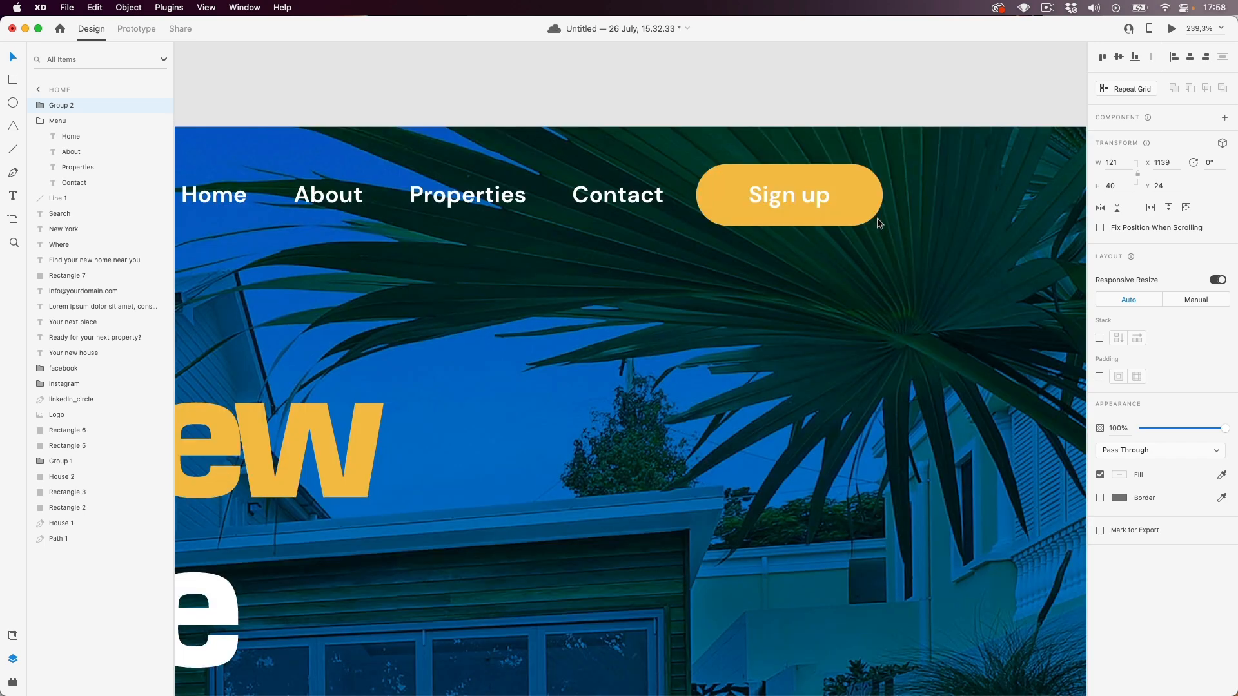
pyautogui.click(1100, 377)
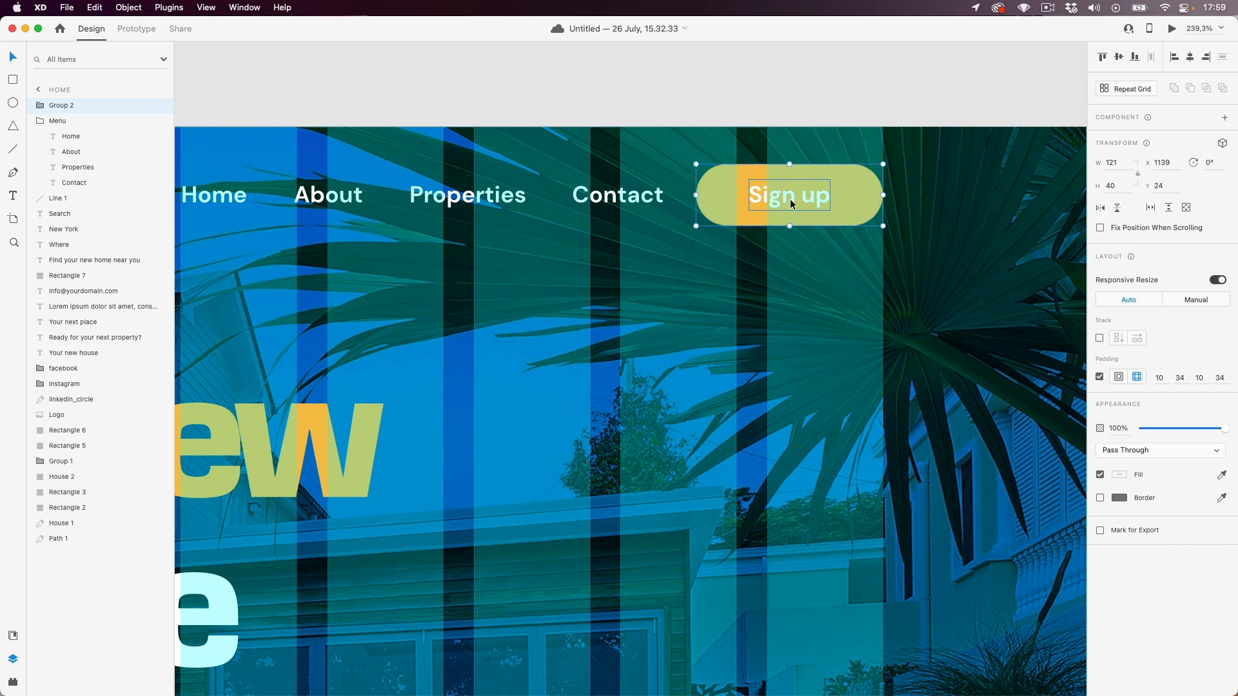
# - Try extending the button text to "Sign up now" to test the padding, and undo the change
pyautogui.doubleClick(790, 199)
pyautogui.doubleClick(787, 197)
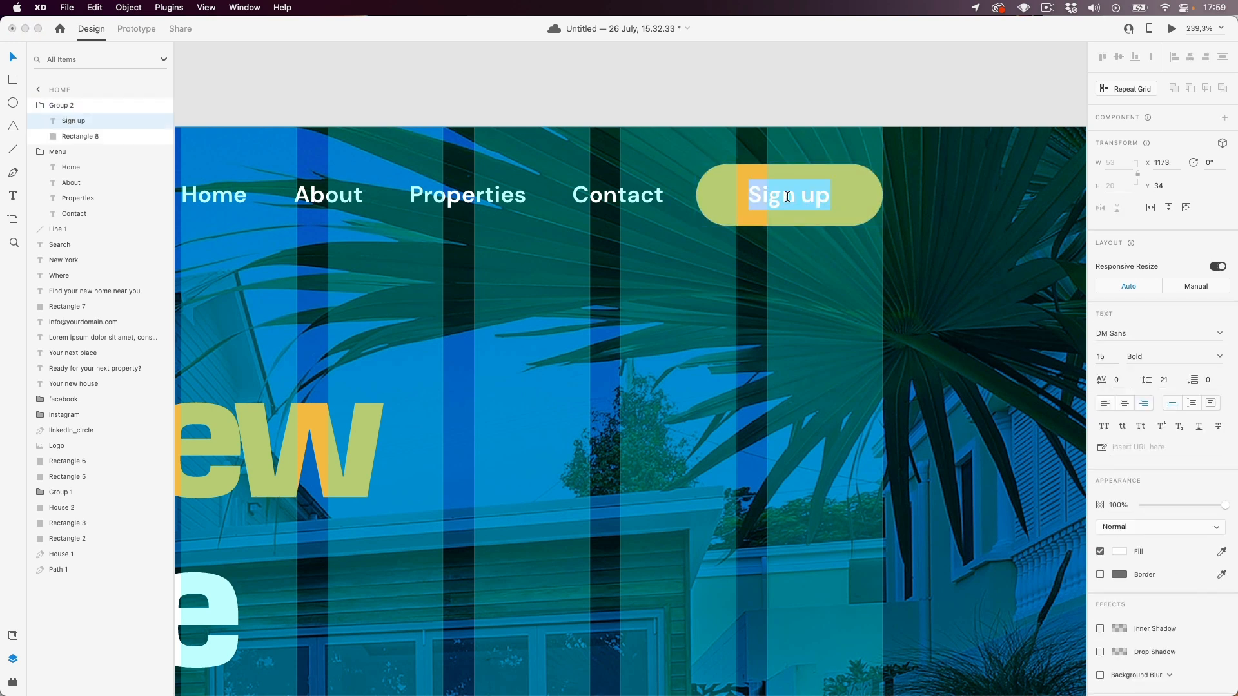
pyautogui.press('Right')
pyautogui.write('now')
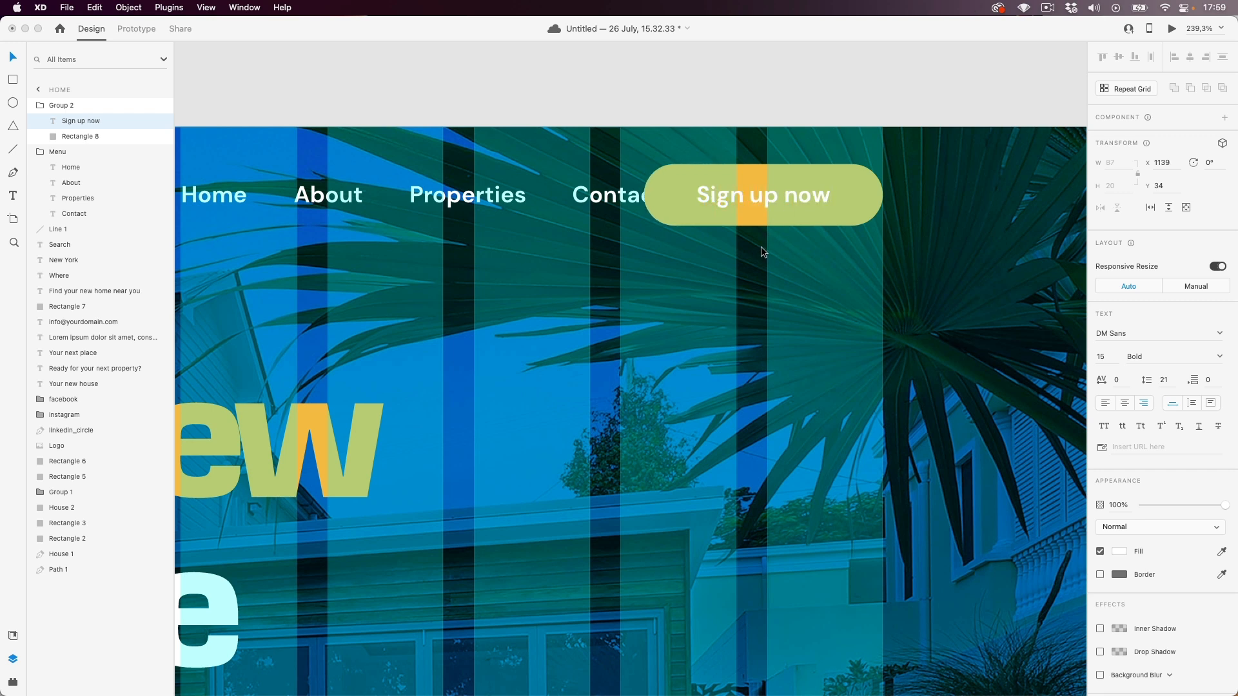
pyautogui.press('Escape')
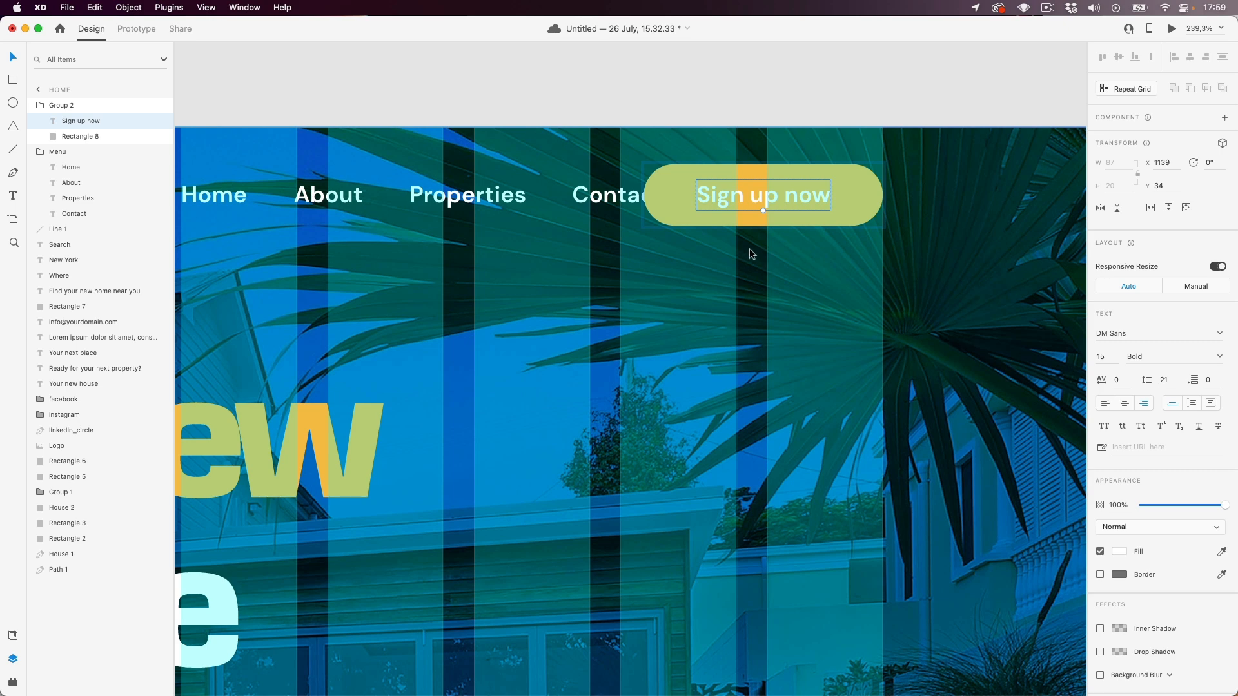
pyautogui.press('super+z')
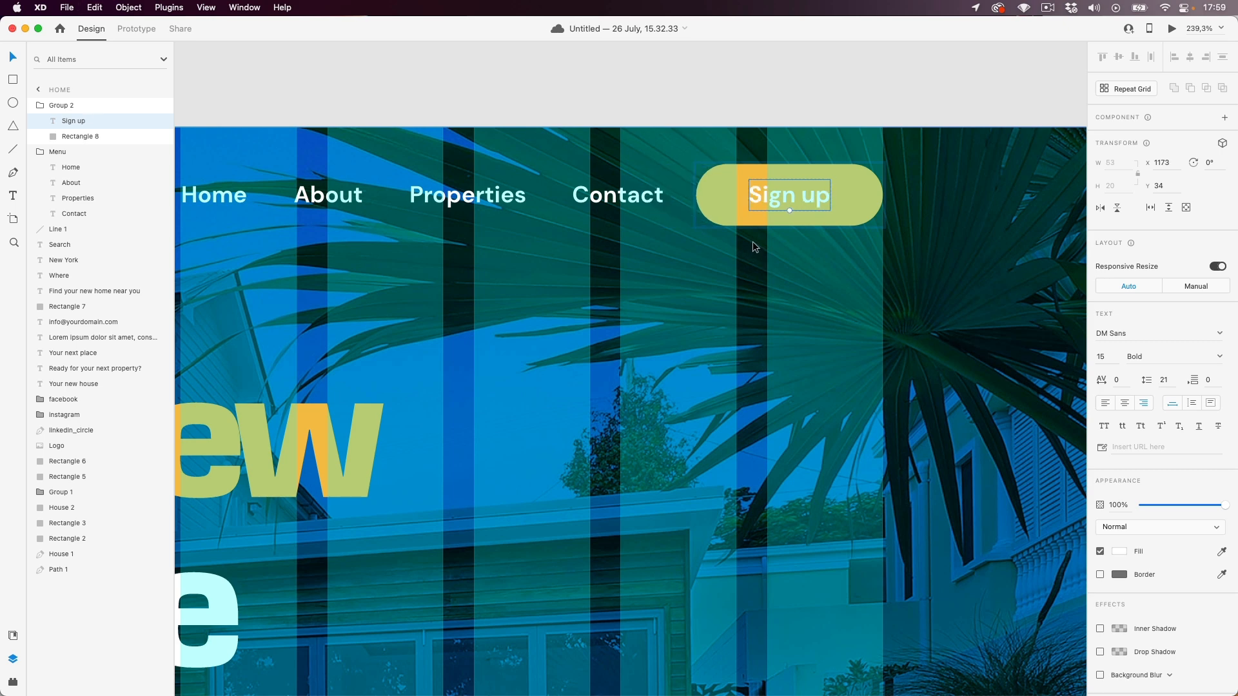
# - Nudge the menu horizontally to X 796, leaving a gap of 30 between "Contact" and the "Sign up" button
pyautogui.click(790, 89)
pyautogui.scroll(-3, 647, 211)
pyautogui.click(632, 203)
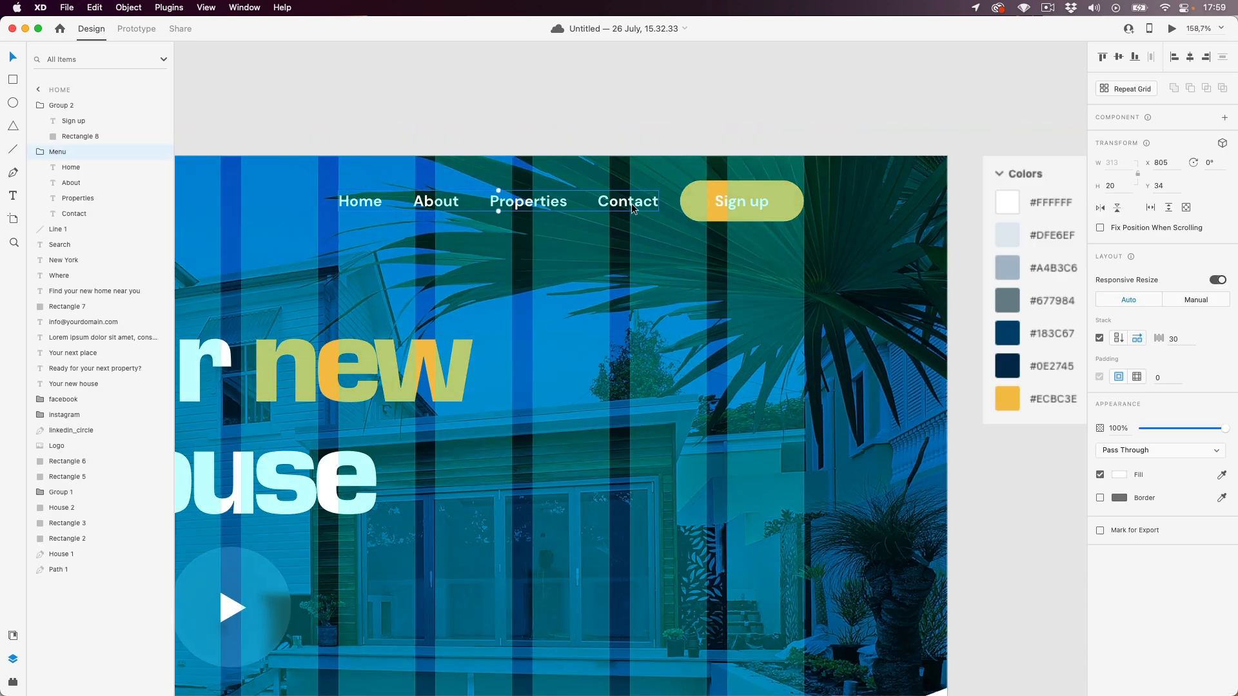
pyautogui.press('Left')
pyautogui.press('Right')
pyautogui.press('Right')
pyautogui.press('Right')
pyautogui.press('Right')
pyautogui.press('Right')
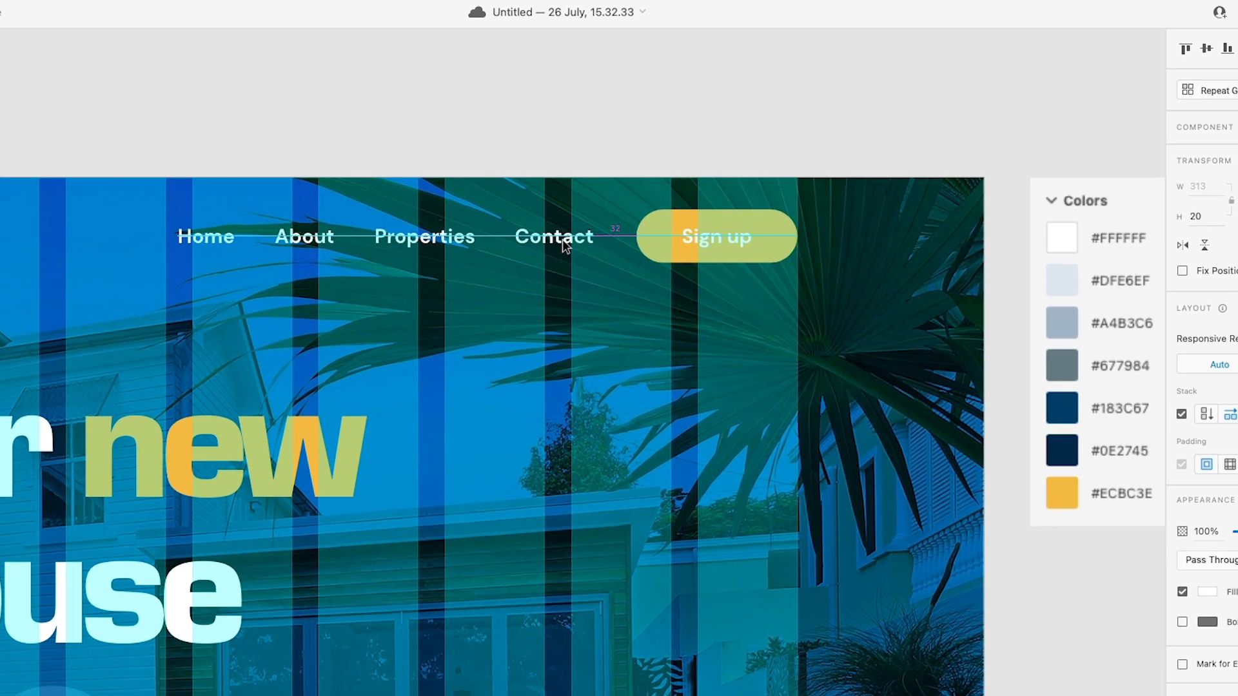
pyautogui.scroll(2, 572, 235)
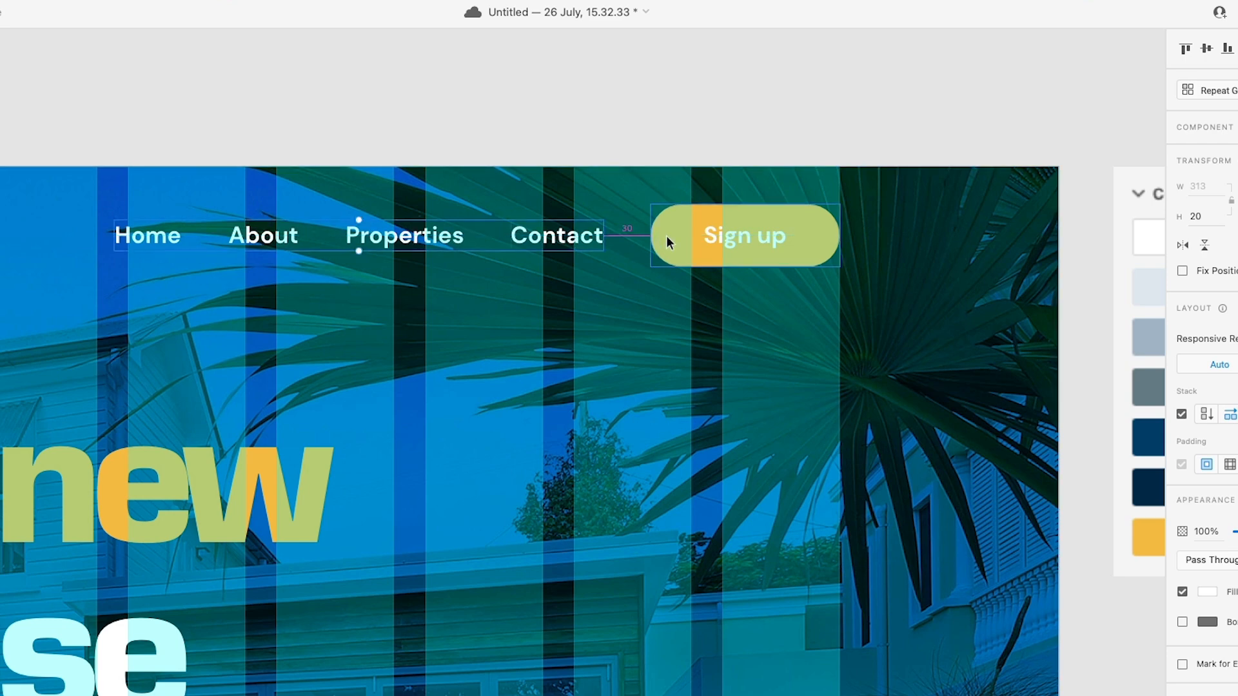
# - Move the menu and the "Sign up" button down together to Y 47, level with the Houzy logo
pyautogui.scroll(-10, 666, 237)
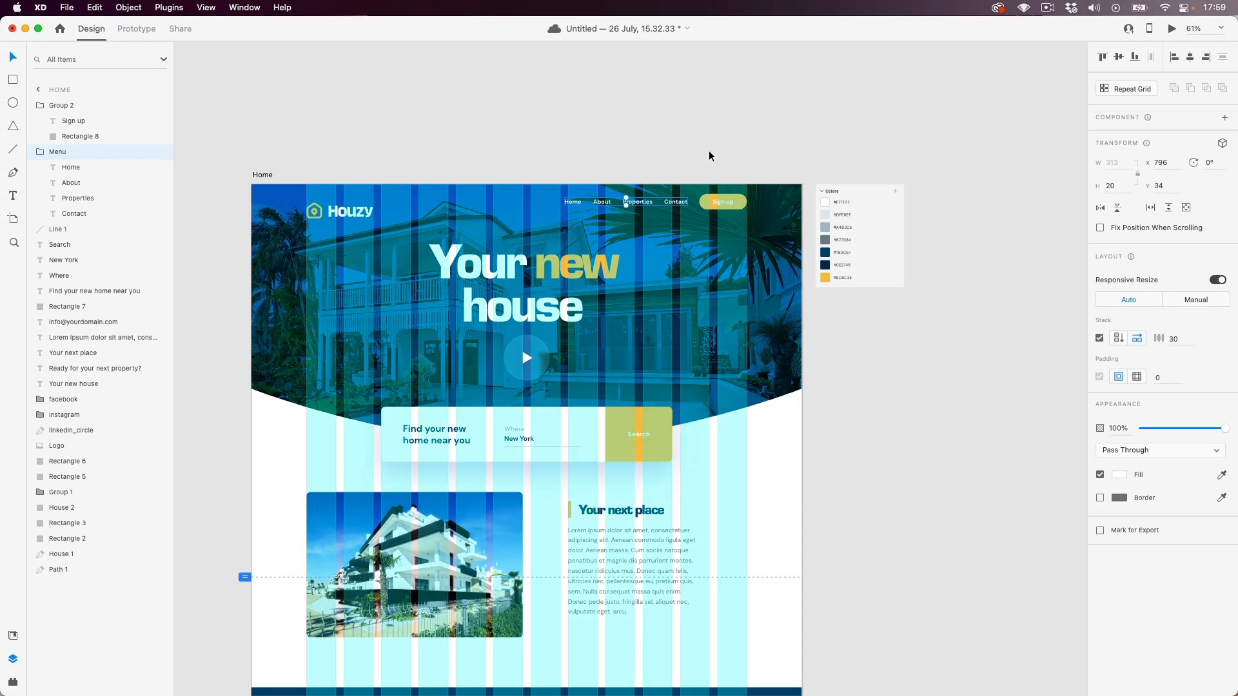
pyautogui.click(709, 155)
pyautogui.scroll(-3, 885, 332)
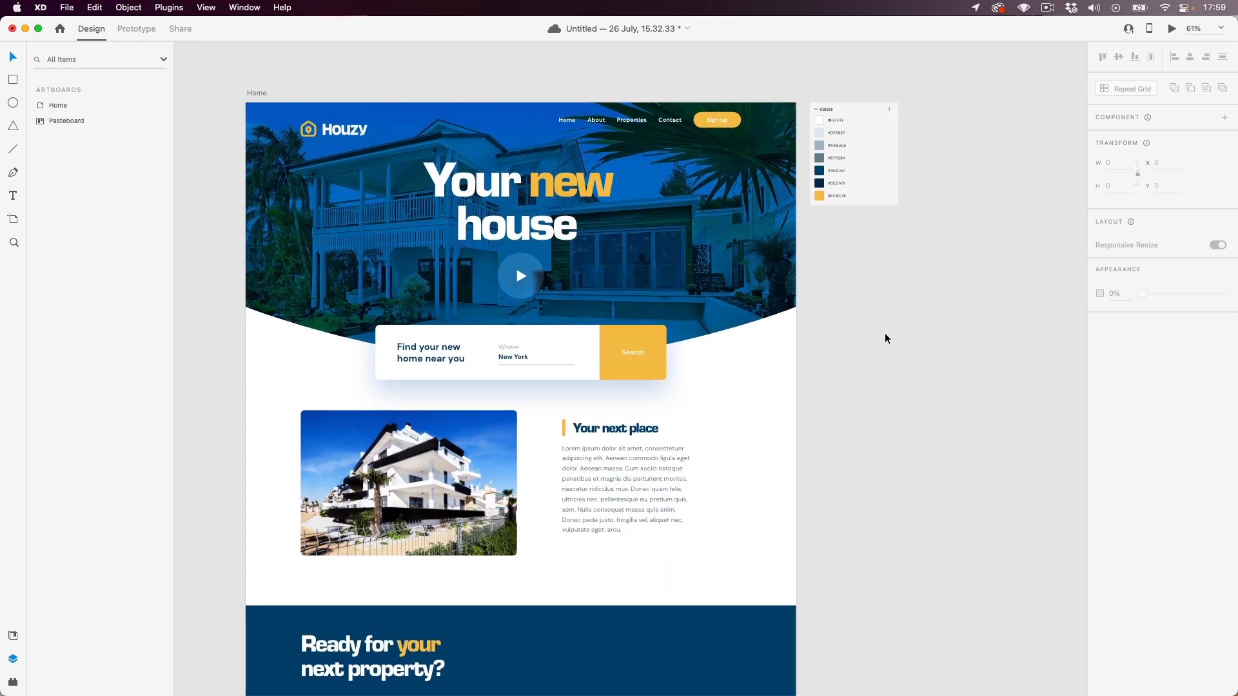
pyautogui.scroll(5, 395, 99)
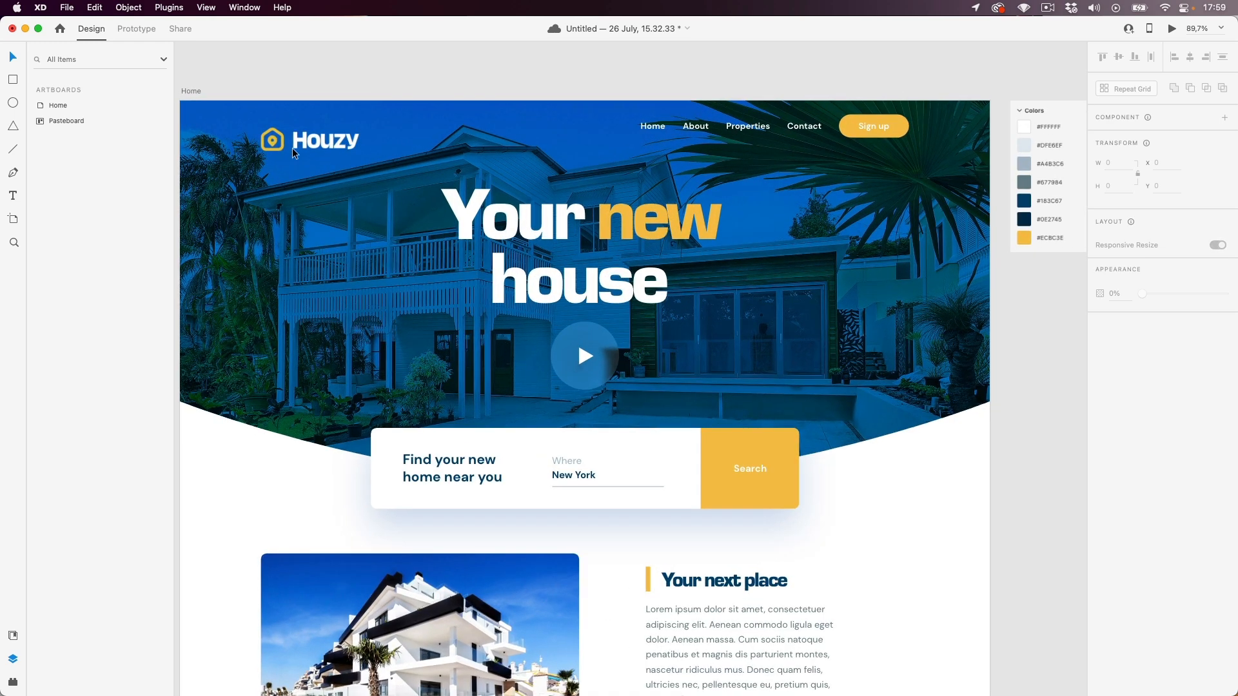
pyautogui.click(322, 144)
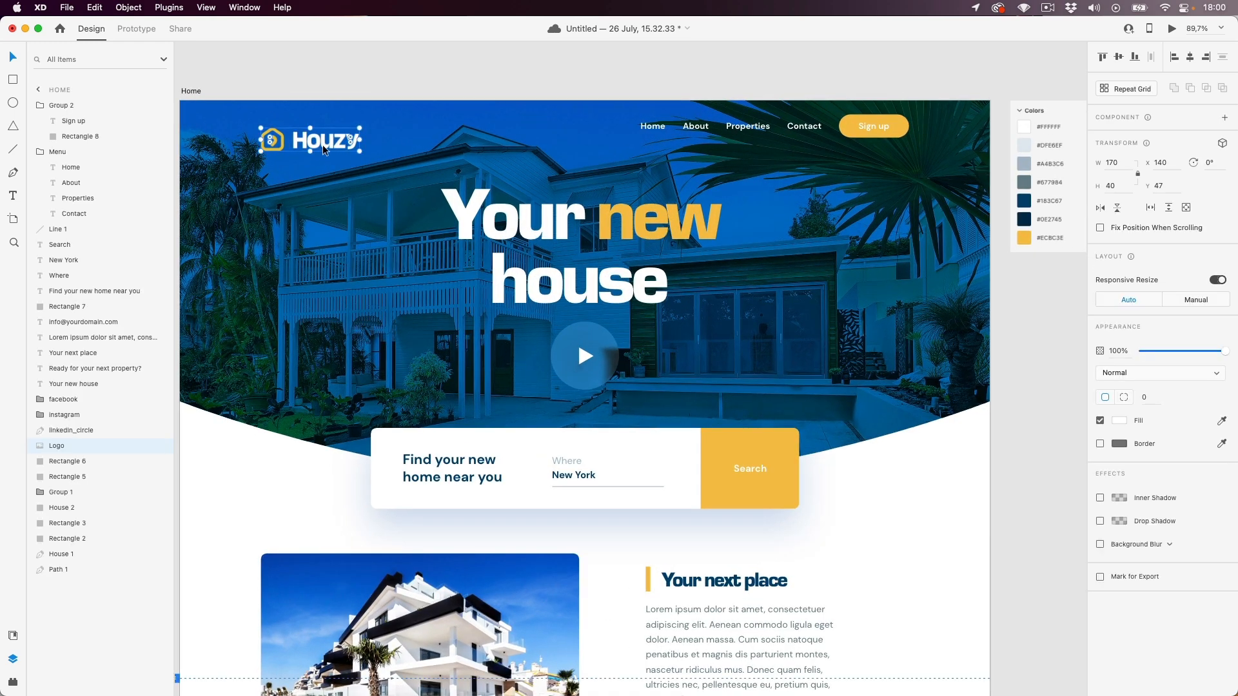
pyautogui.click(655, 131)
pyautogui.keyDown('shift'); pyautogui.click(893, 131); pyautogui.keyUp('shift')
pyautogui.moveTo(879, 127); pyautogui.dragTo(881, 142)
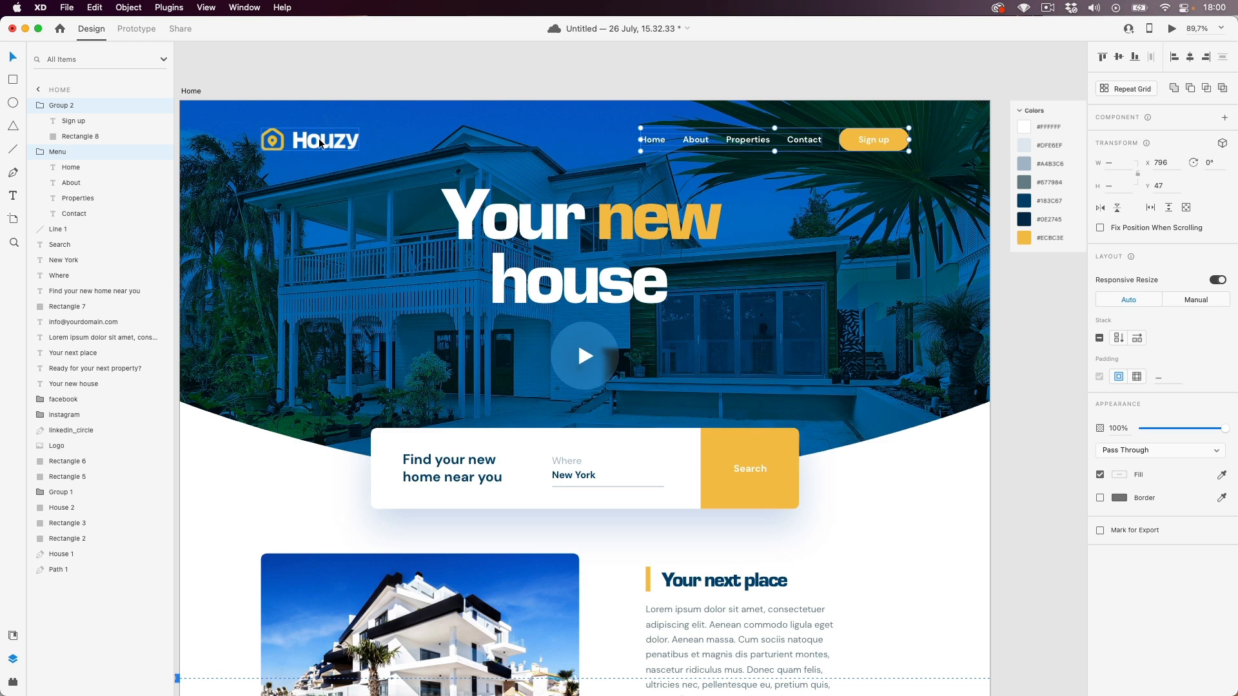
pyautogui.click(475, 68)
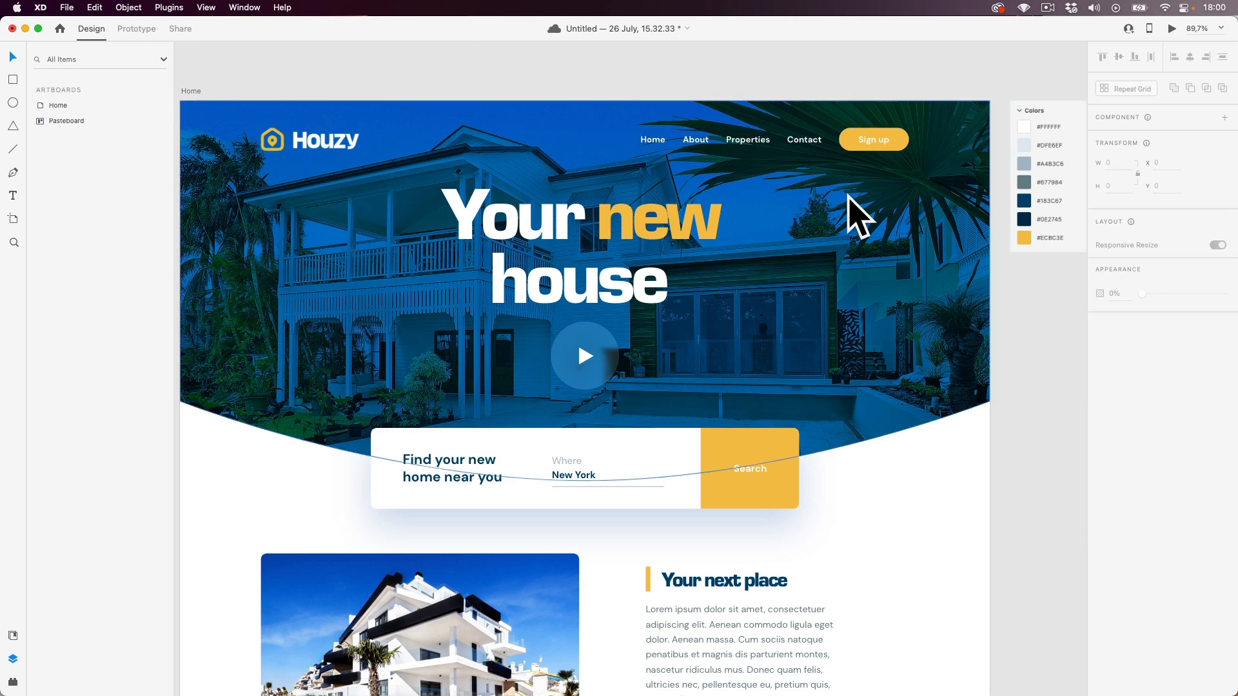
# - Duplicate the "Sign up" button and place the copy under the "Your next place" paragraph at X 805, Y 1120
pyautogui.scroll(-1, 854, 358)
pyautogui.scroll(-4, 854, 360)
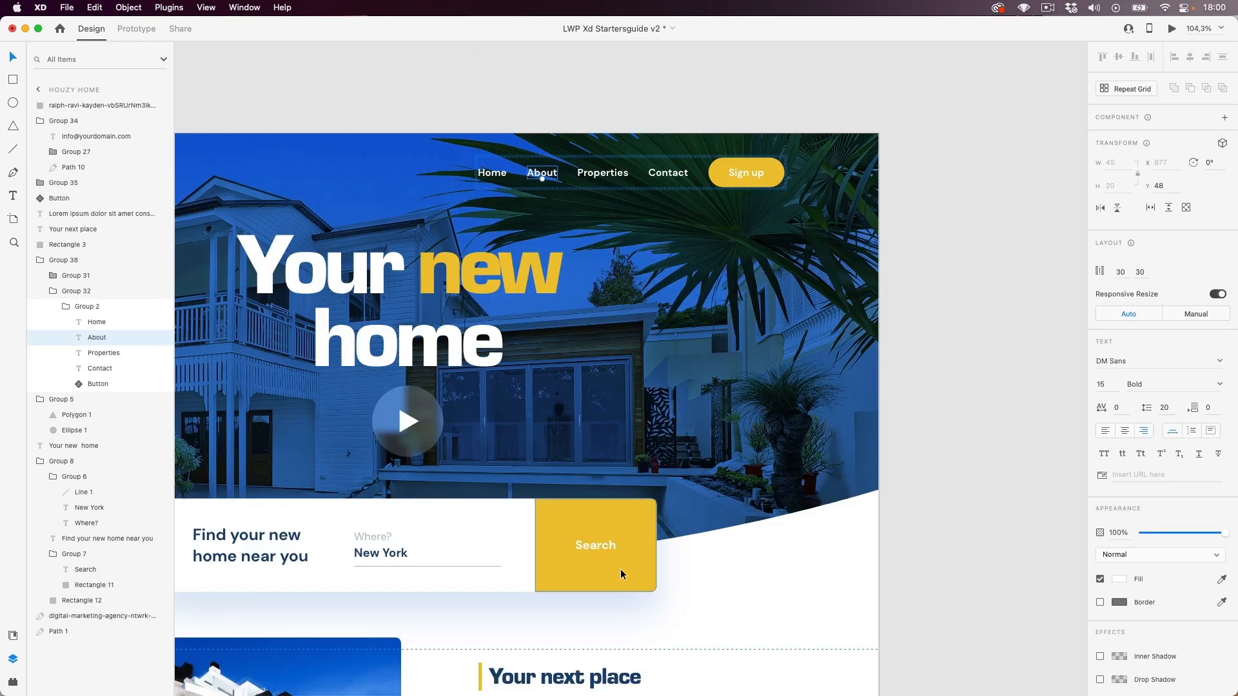
pyautogui.scroll(-8, 621, 568)
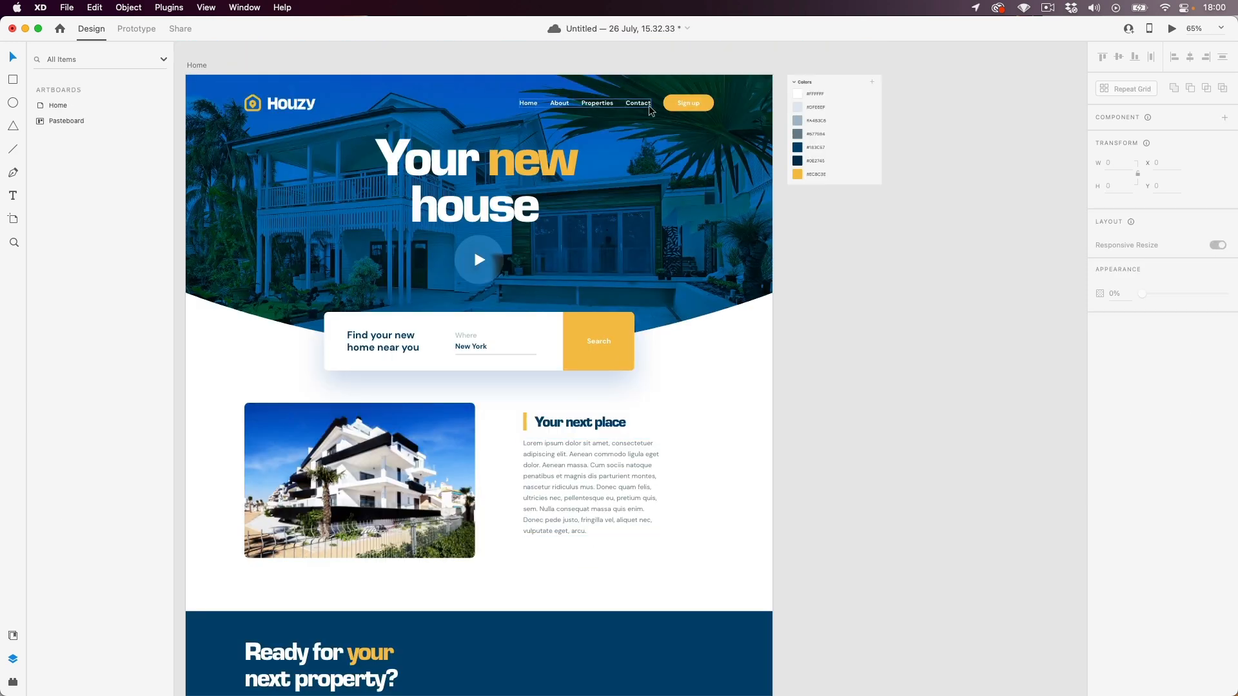
pyautogui.click(690, 108)
pyautogui.moveTo(690, 109); pyautogui.dragTo(513, 539)
pyautogui.scroll(5, 546, 564)
pyautogui.scroll(-3, 539, 427)
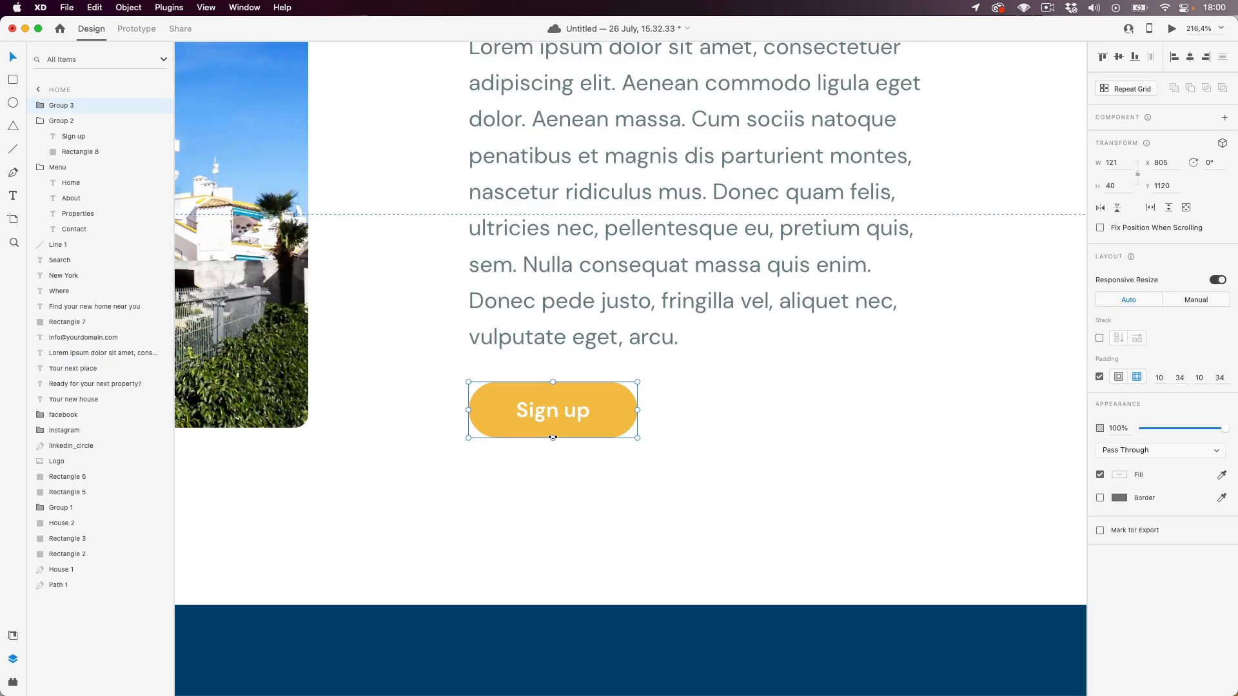
# - Try replacing the copied button's right-aligned text with "Explore more", and undo the change
pyautogui.doubleClick(553, 409)
pyautogui.doubleClick(552, 409)
pyautogui.write('Explore more')
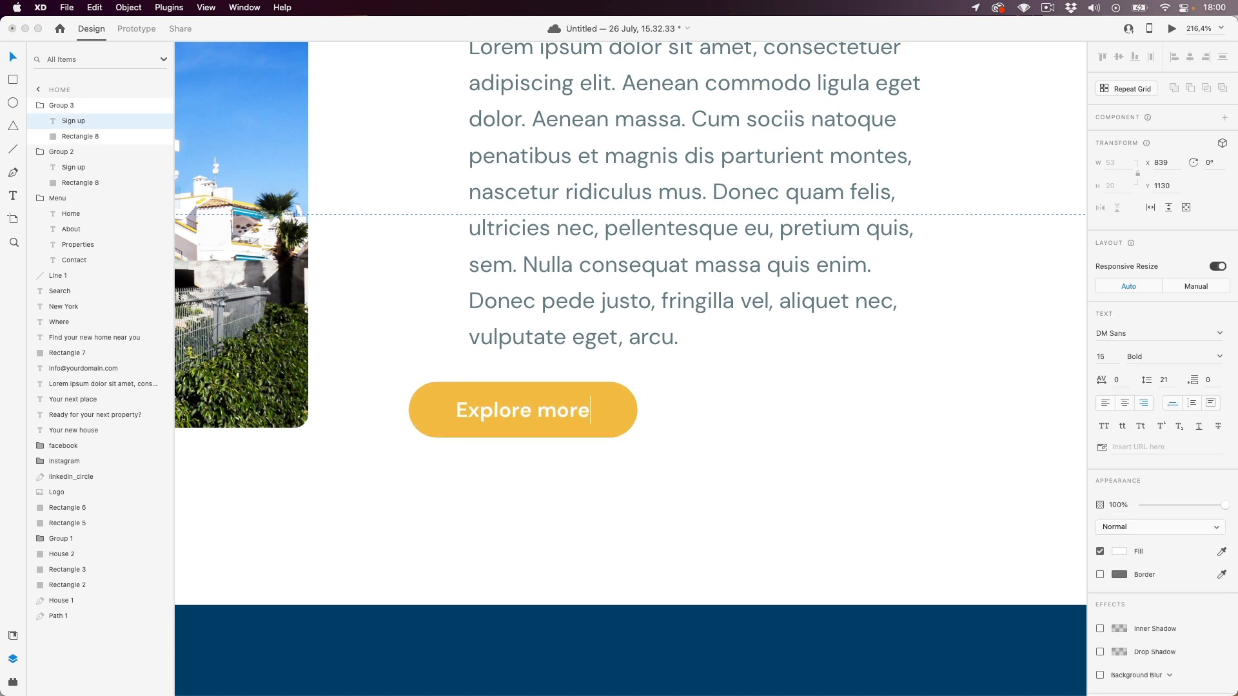
pyautogui.press('Escape')
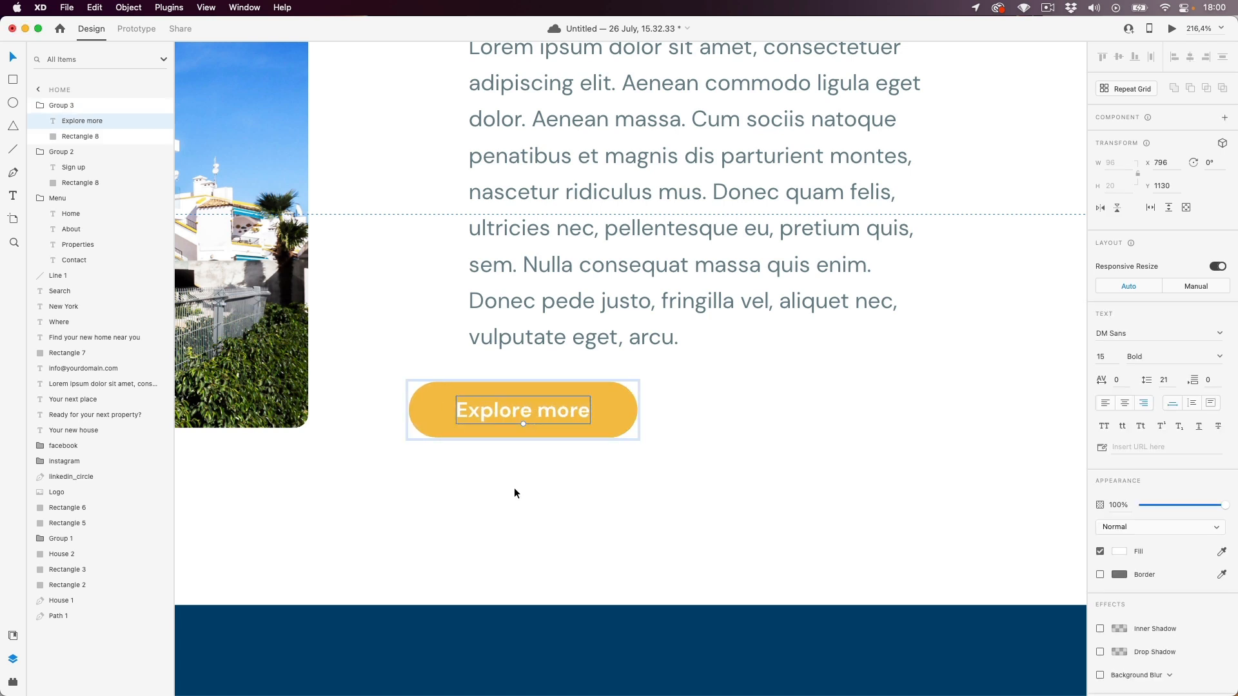
pyautogui.click(513, 490)
pyautogui.press('super+z')
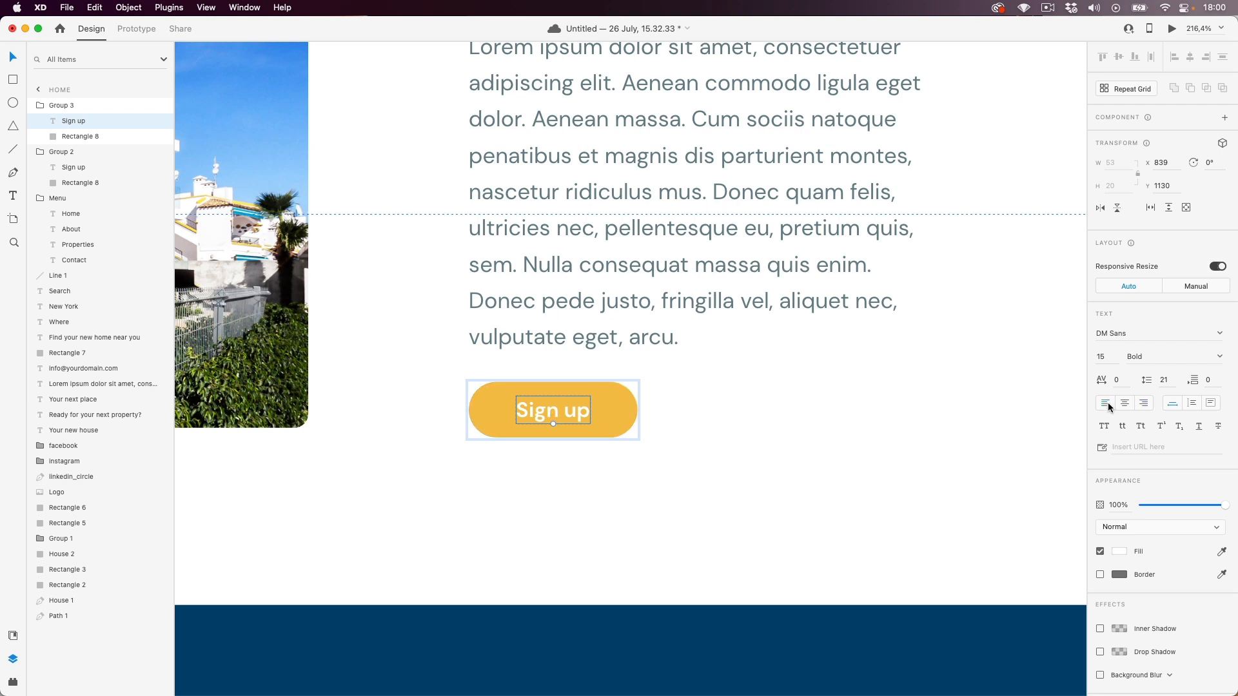
# - Left-align the copied button's text and change it to "Explore more"
pyautogui.doubleClick(570, 414)
pyautogui.write('Explore more')
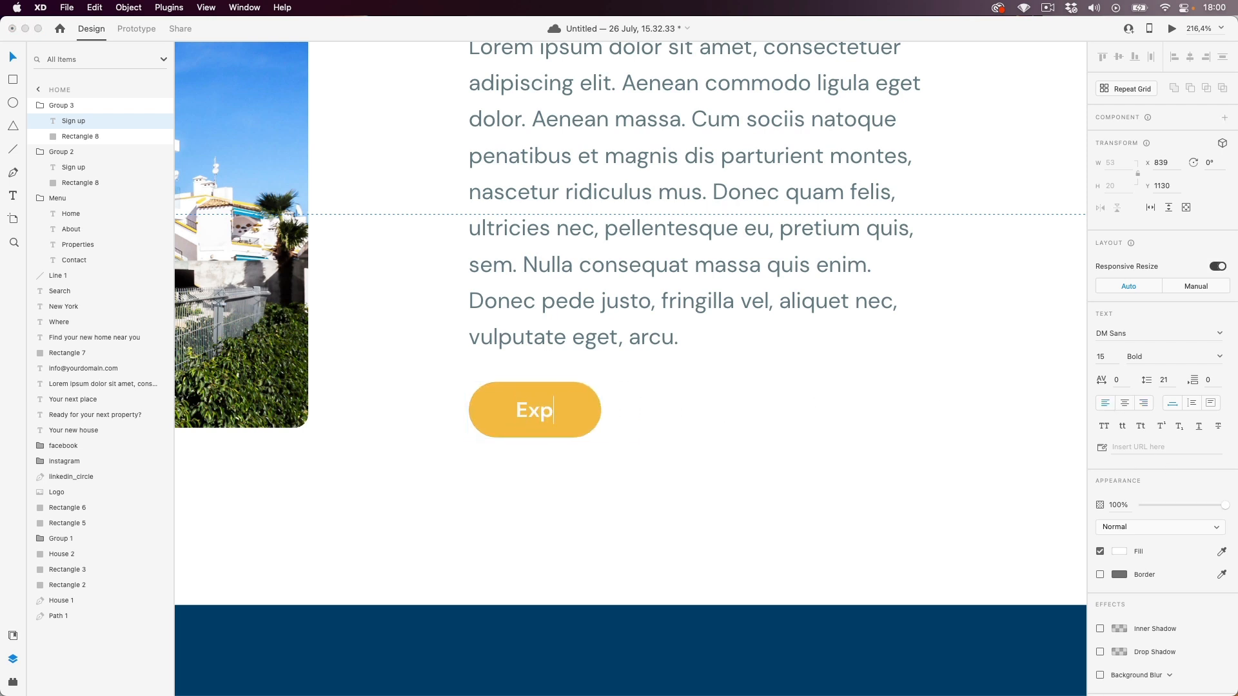
pyautogui.press('Escape')
pyautogui.press('Escape')
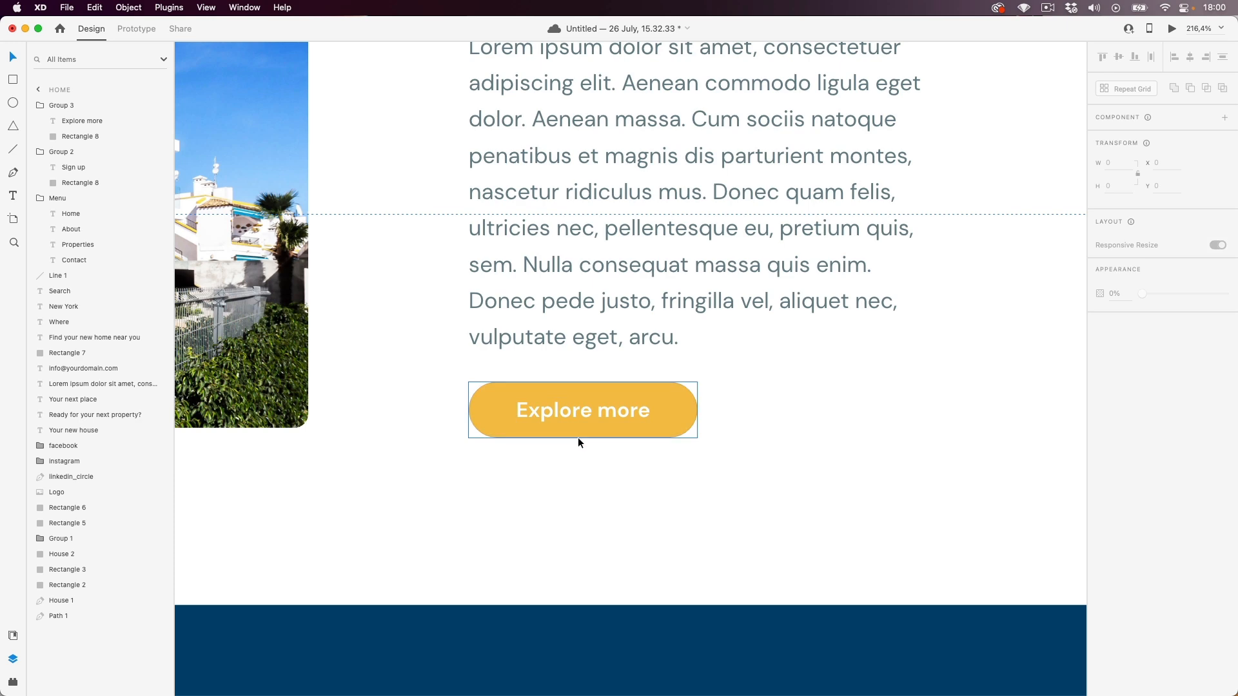
# - Duplicate the header's "Sign up" button into the blue "Ready for your next property?" section at X 1139, Y 1399
pyautogui.scroll(-5, 577, 445)
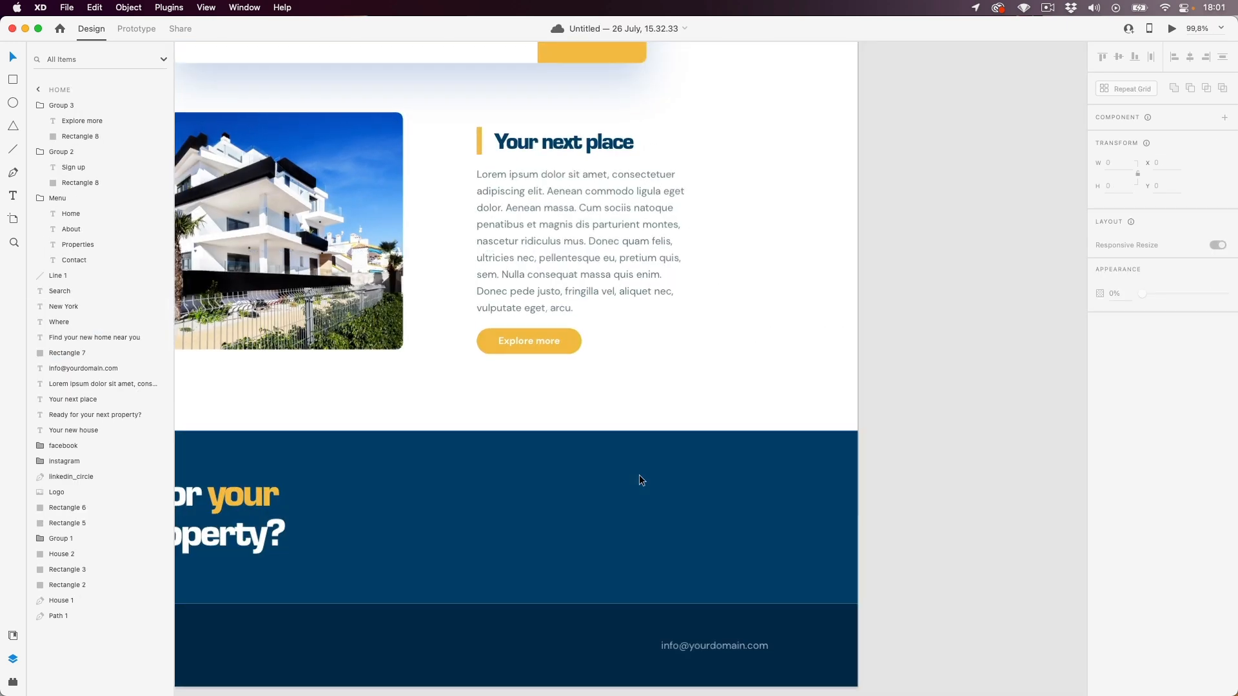
pyautogui.scroll(-5, 640, 474)
pyautogui.scroll(3, 638, 478)
pyautogui.click(603, 125)
pyautogui.moveTo(602, 125); pyautogui.dragTo(603, 579)
pyautogui.scroll(5, 533, 592)
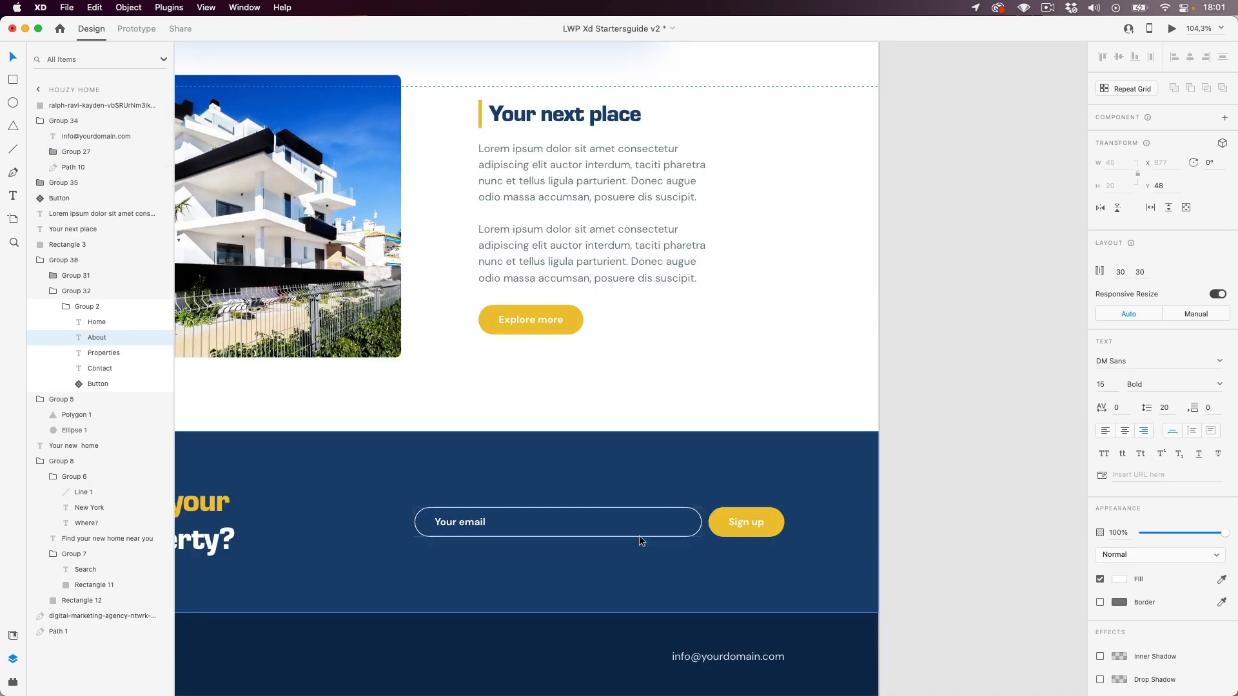
# - Check the reference's email field and duplicate the blue section's "Sign up" button beside the original at X 1008, Y 1399
pyautogui.click(509, 533)
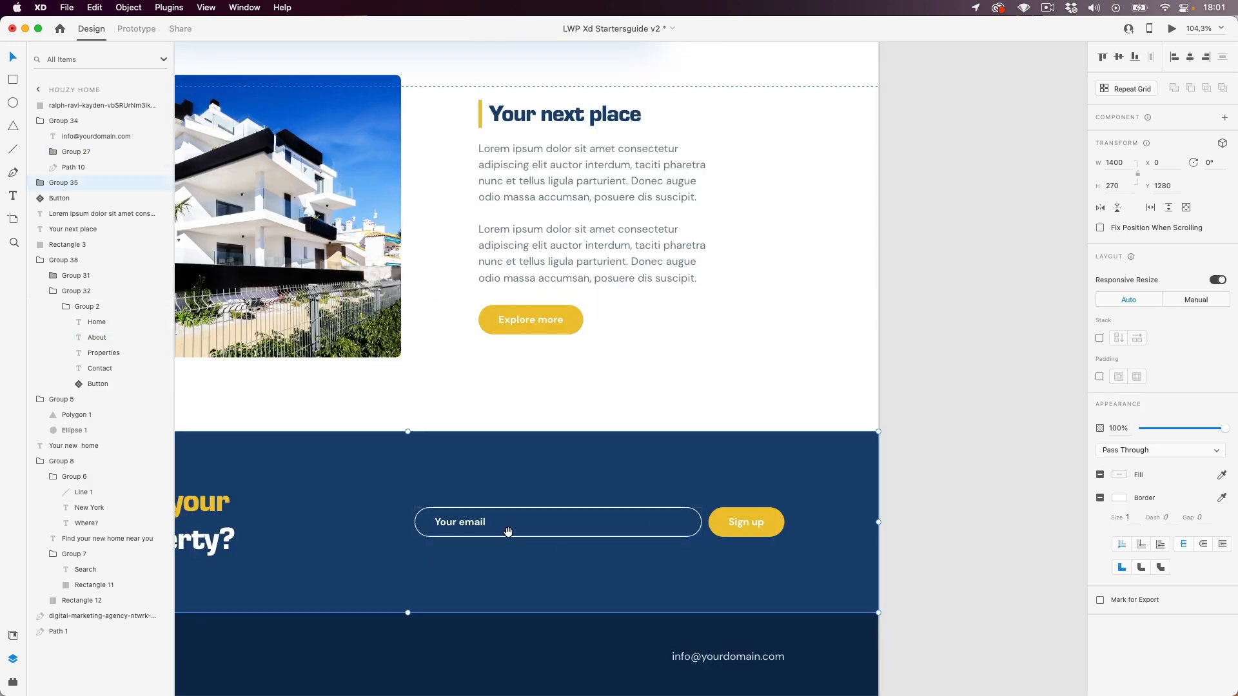
pyautogui.scroll(-2, 509, 532)
pyautogui.doubleClick(470, 471)
pyautogui.click(898, 491)
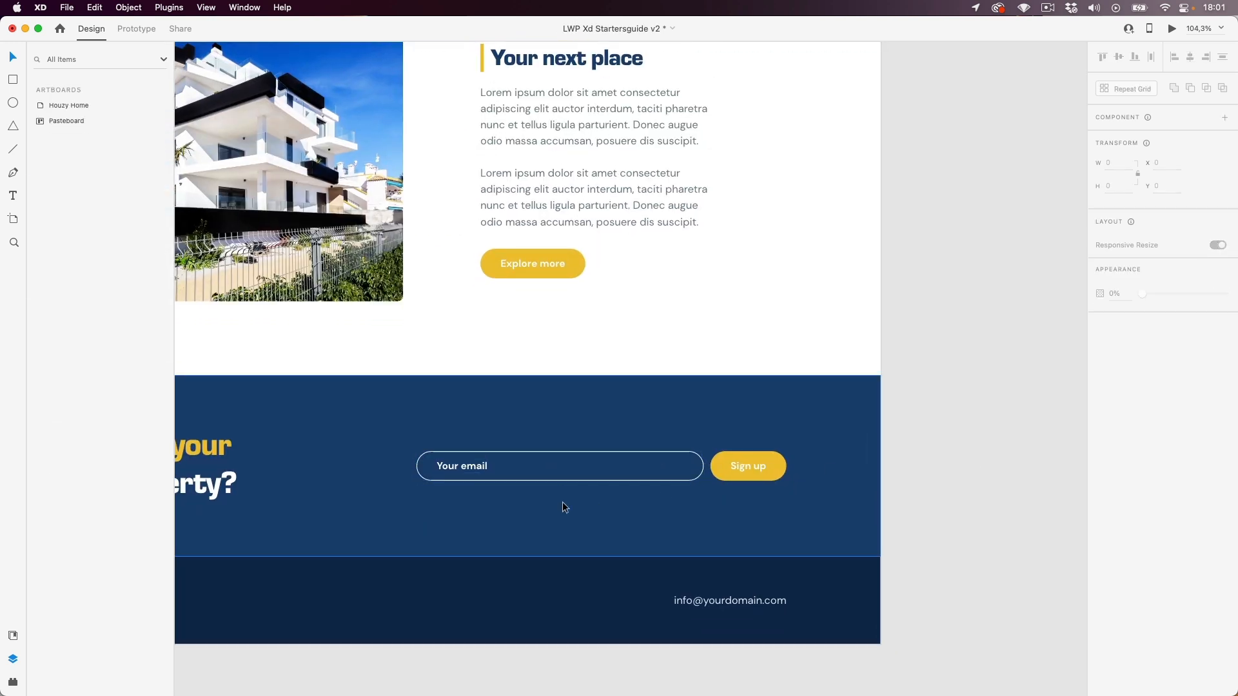
pyautogui.scroll(3, 562, 501)
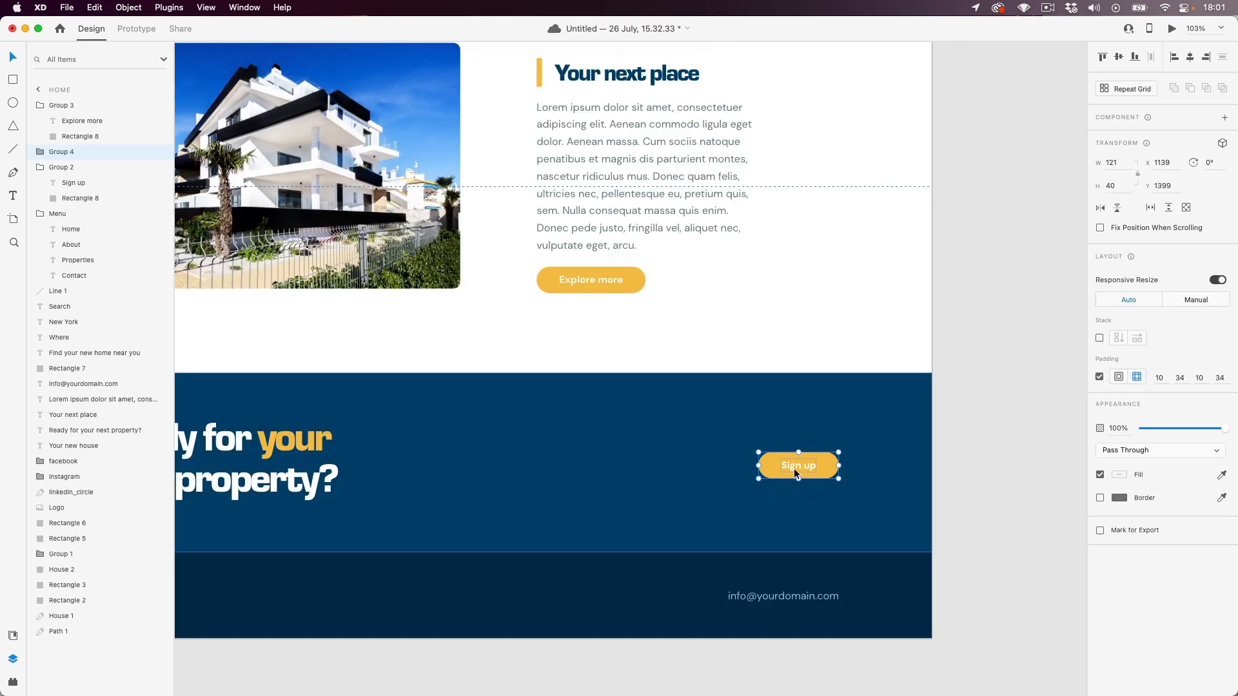
pyautogui.moveTo(794, 468); pyautogui.dragTo(578, 477)
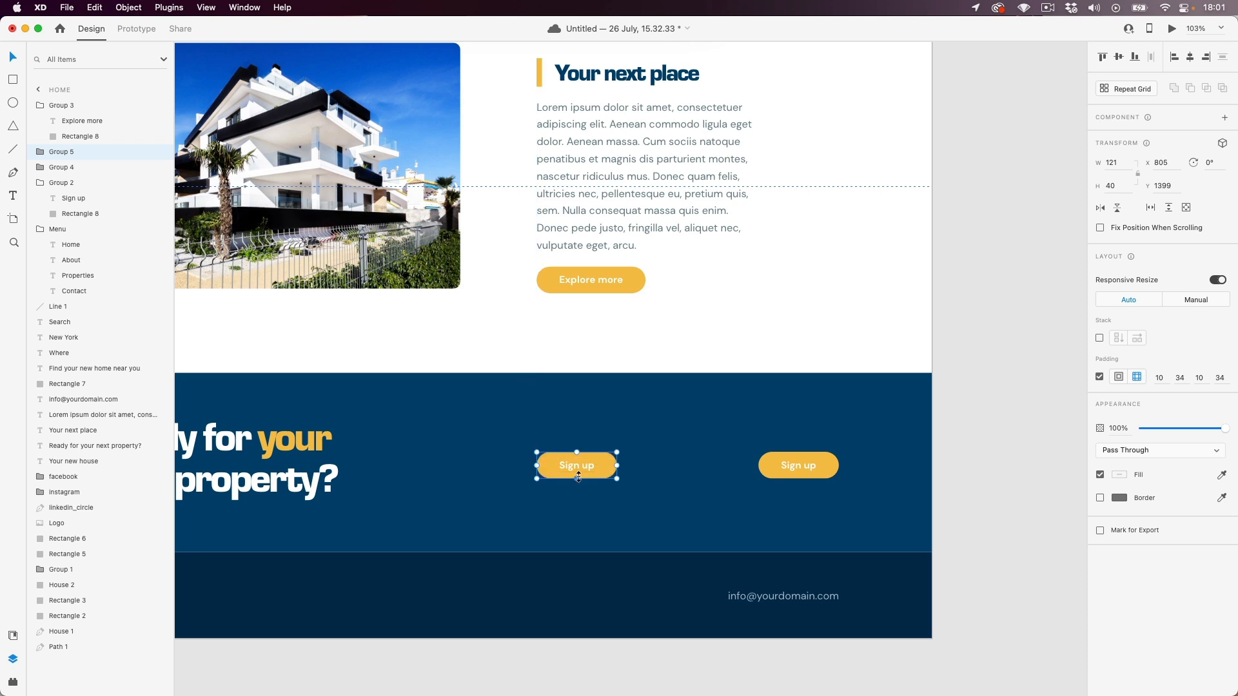
pyautogui.press('super+z')
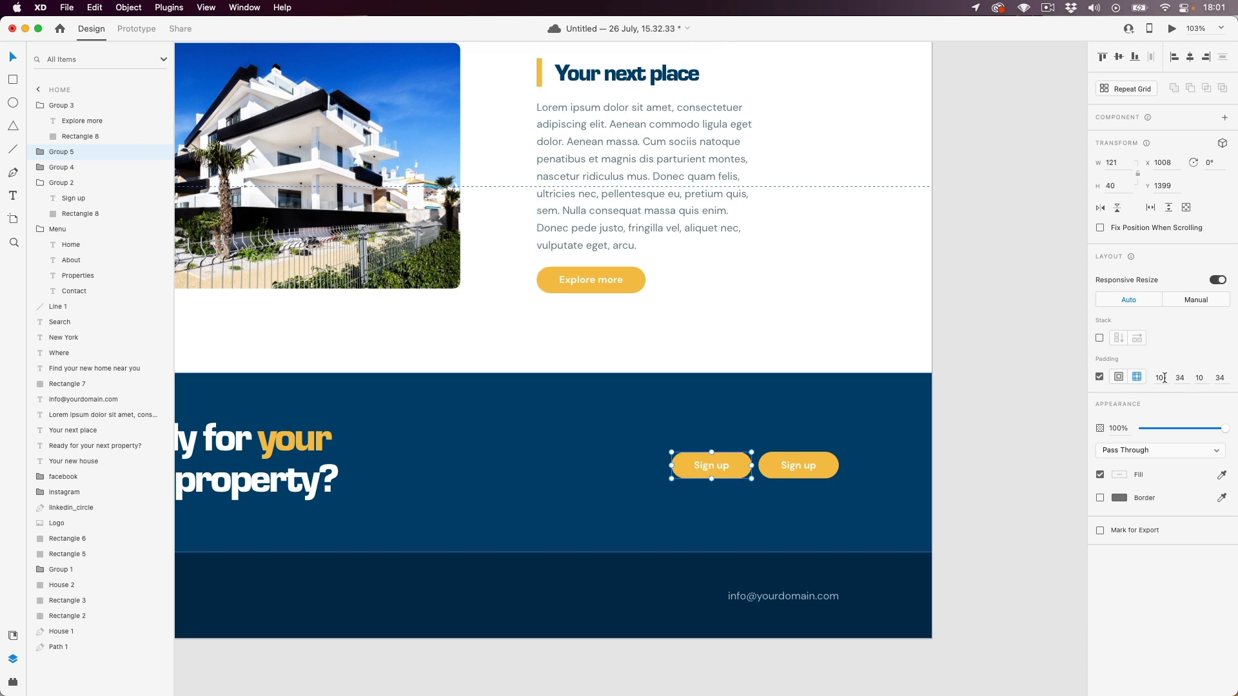
# - Disable padding on the new button copy and stretch it to 324 wide, starting at X 805
pyautogui.click(1100, 378)
pyautogui.moveTo(671, 466); pyautogui.dragTo(535, 464)
pyautogui.scroll(2, 620, 490)
pyautogui.scroll(3, 620, 490)
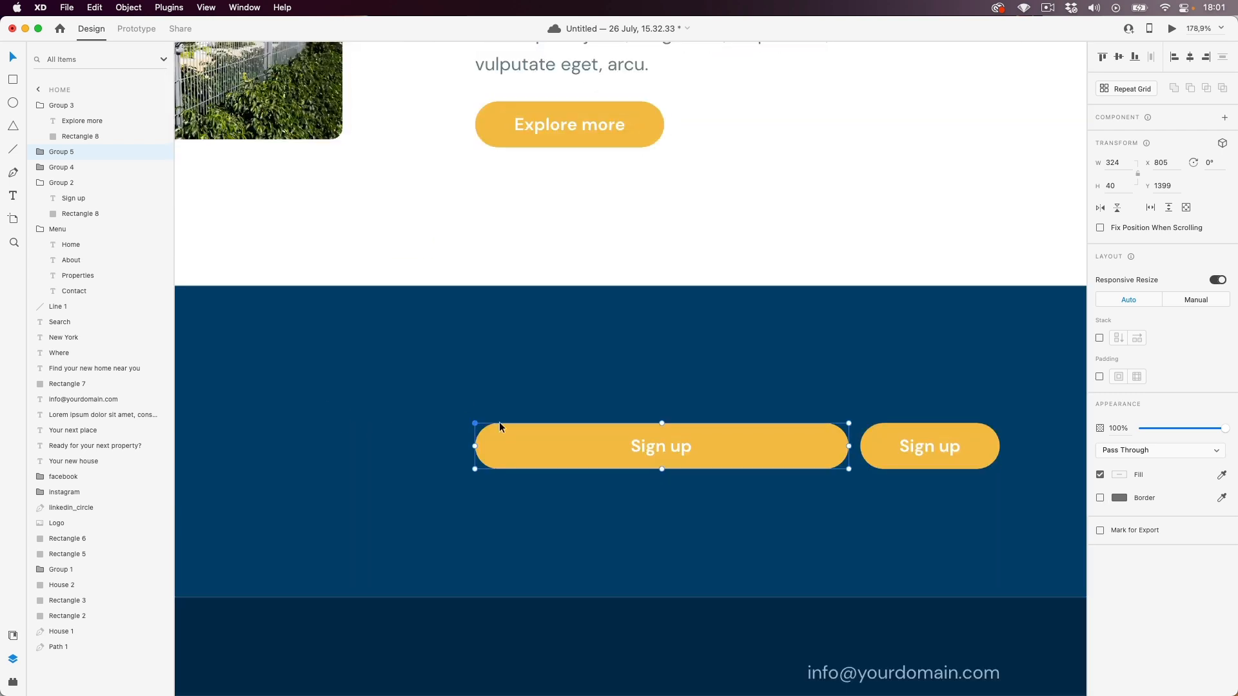
# - Give the wide button's rectangle a white #FFFFFF border and remove its fill
pyautogui.click(39, 154)
pyautogui.click(75, 186)
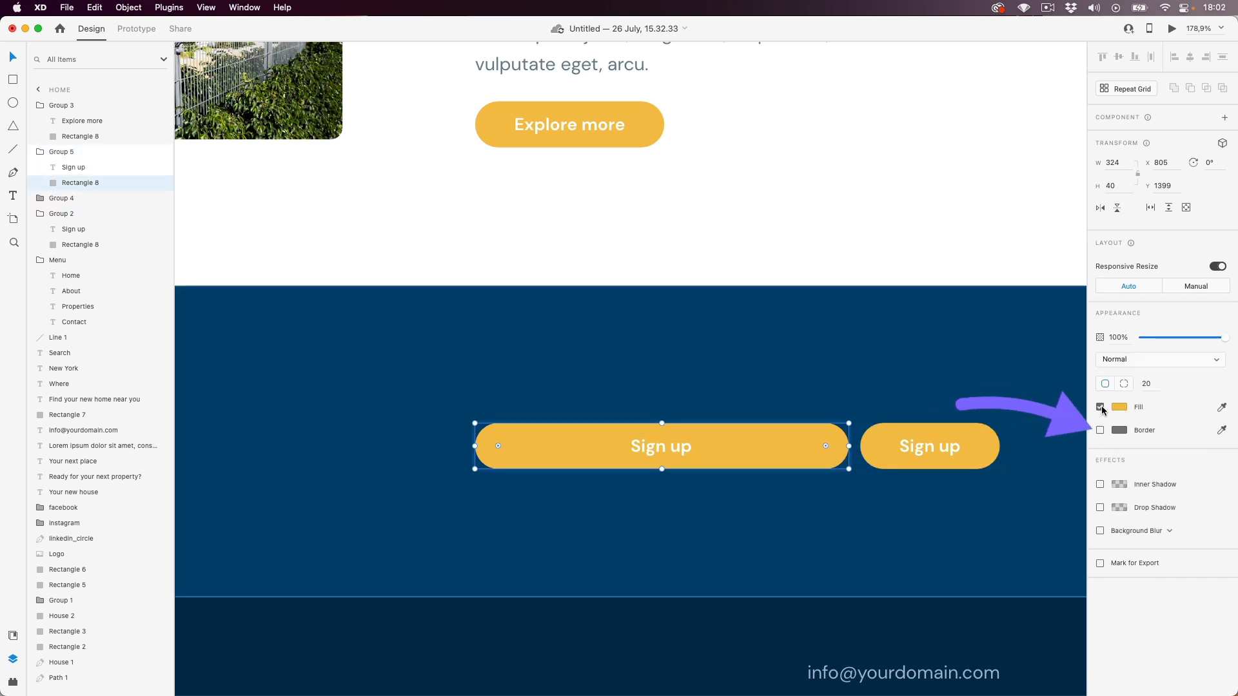
pyautogui.click(1100, 430)
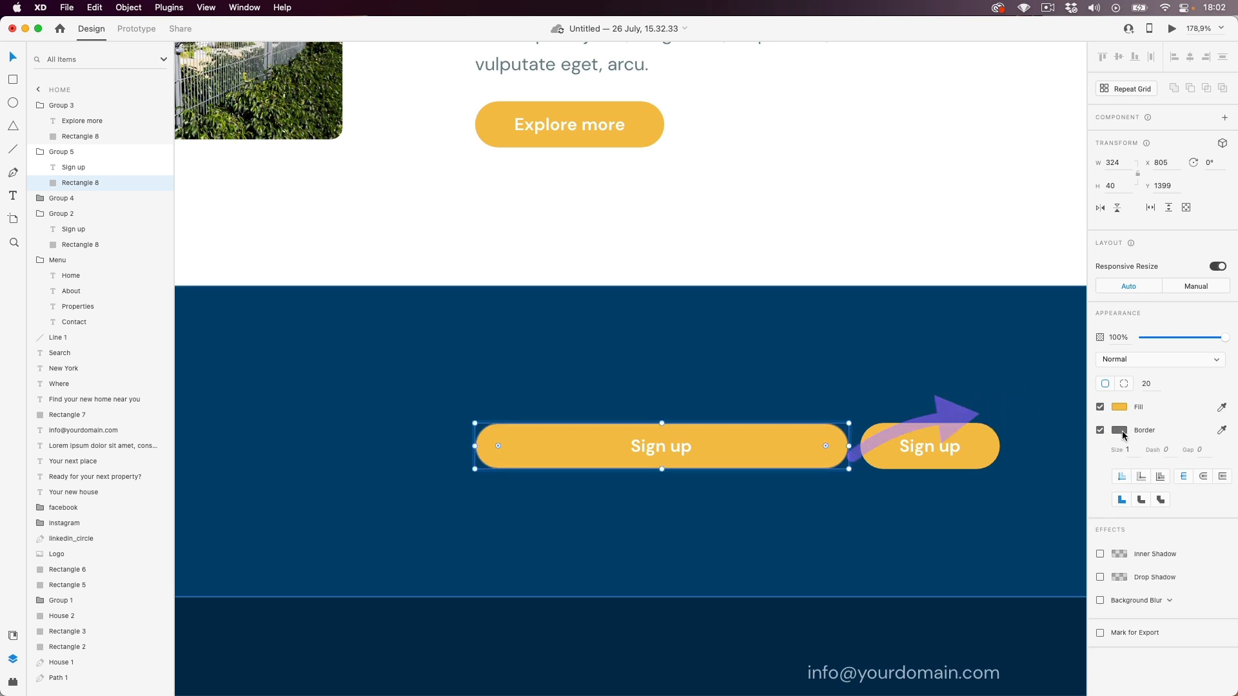
pyautogui.click(1119, 430)
pyautogui.write('ffffff')
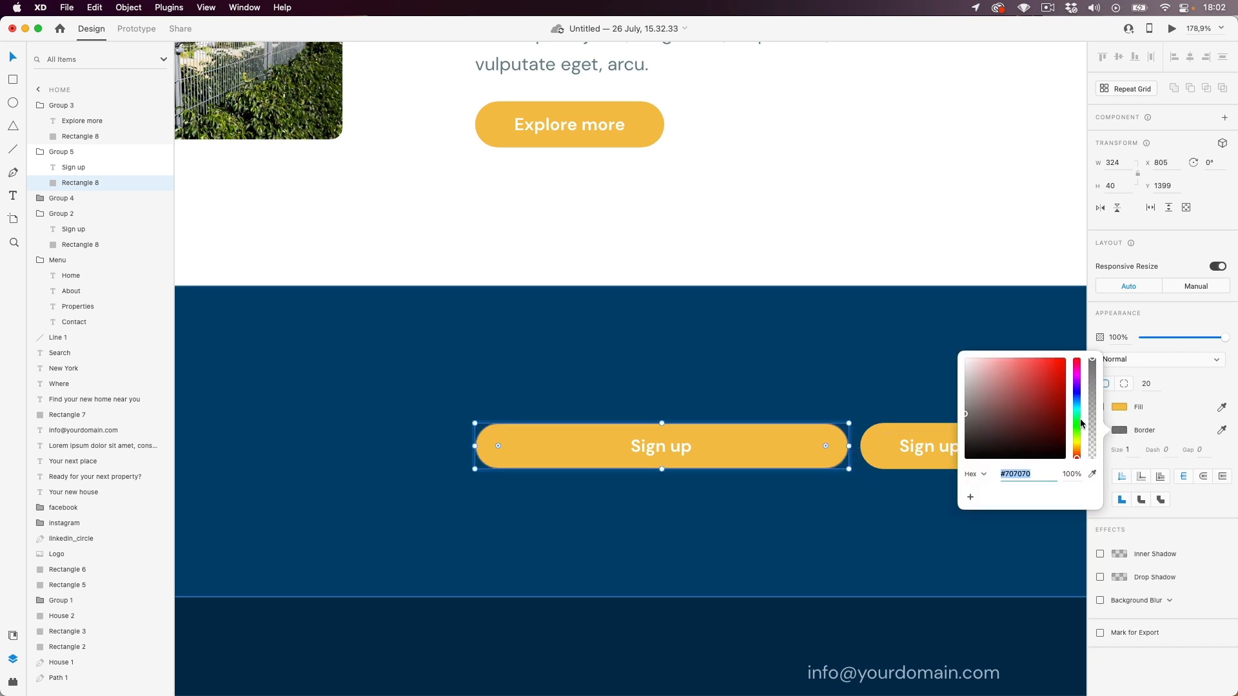
pyautogui.press('Return')
pyautogui.click(1171, 413)
pyautogui.click(1117, 407)
pyautogui.click(1100, 407)
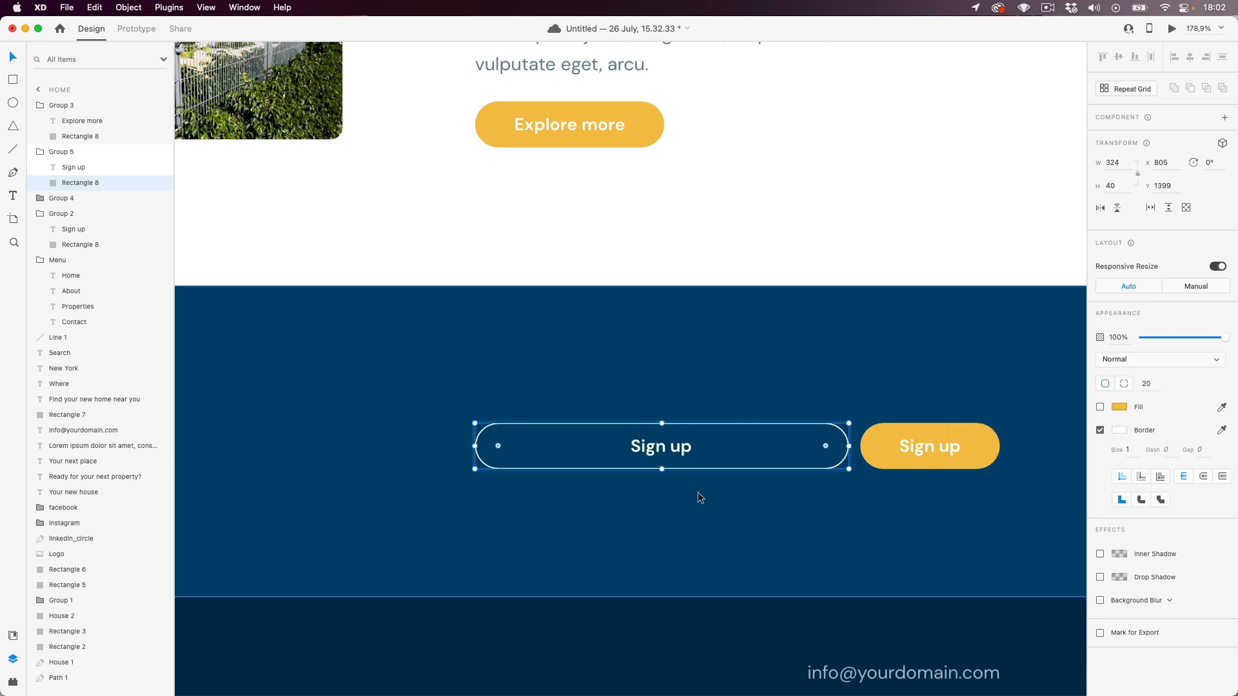
# - Change the outlined field's label to "Your email", left-align it and place it near the field's left end
pyautogui.scroll(-3, 697, 494)
pyautogui.click(735, 307)
pyautogui.scroll(-1, 670, 385)
pyautogui.hscroll(1, 669, 384)
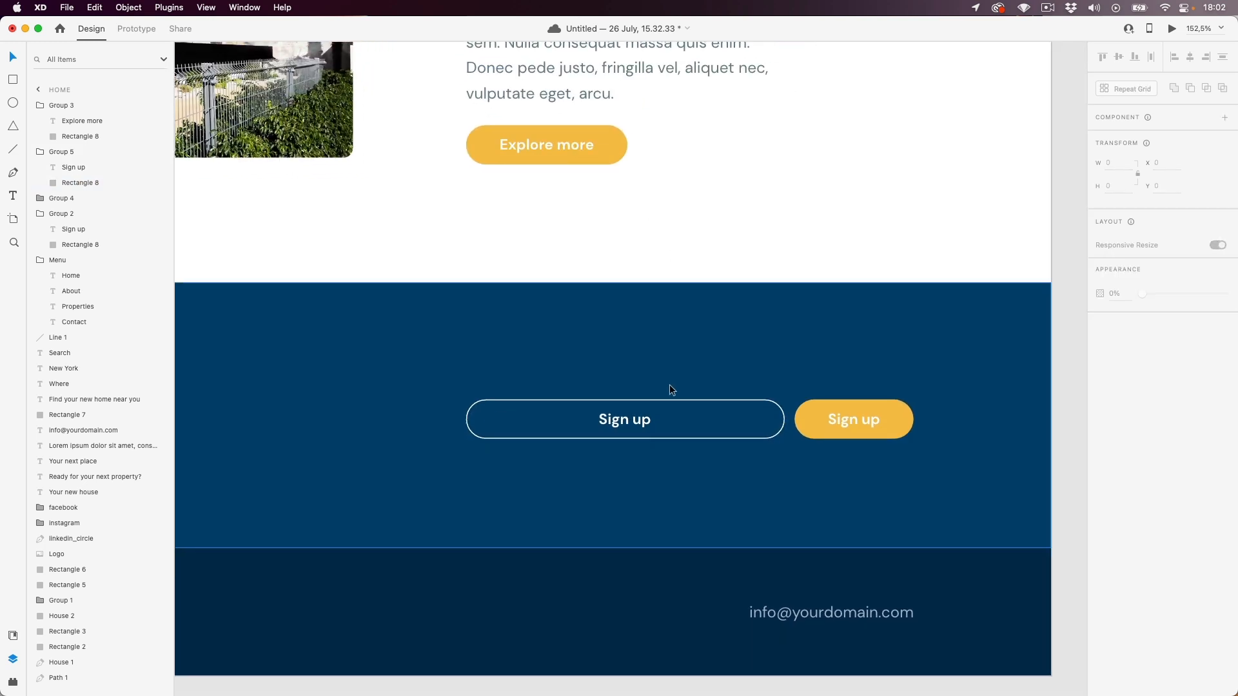
pyautogui.click(640, 426)
pyautogui.doubleClick(641, 425)
pyautogui.moveTo(640, 425); pyautogui.dragTo(519, 422)
pyautogui.doubleClick(520, 422)
pyautogui.write('Your email')
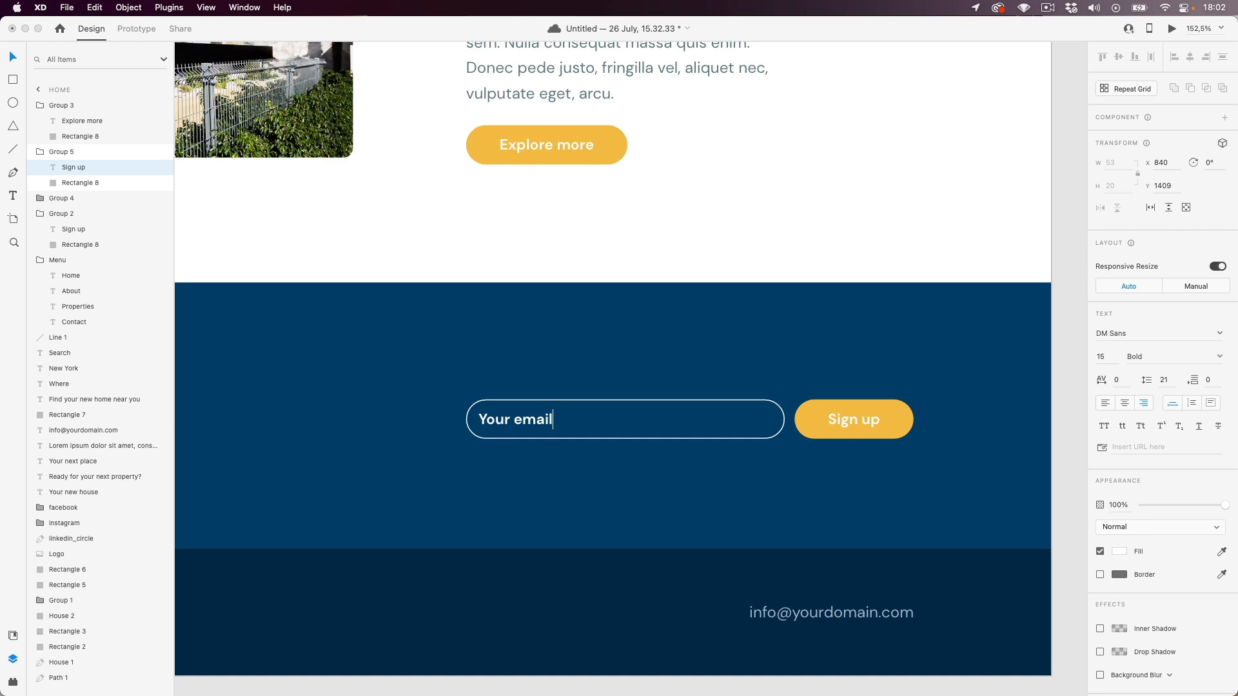
pyautogui.press('Escape')
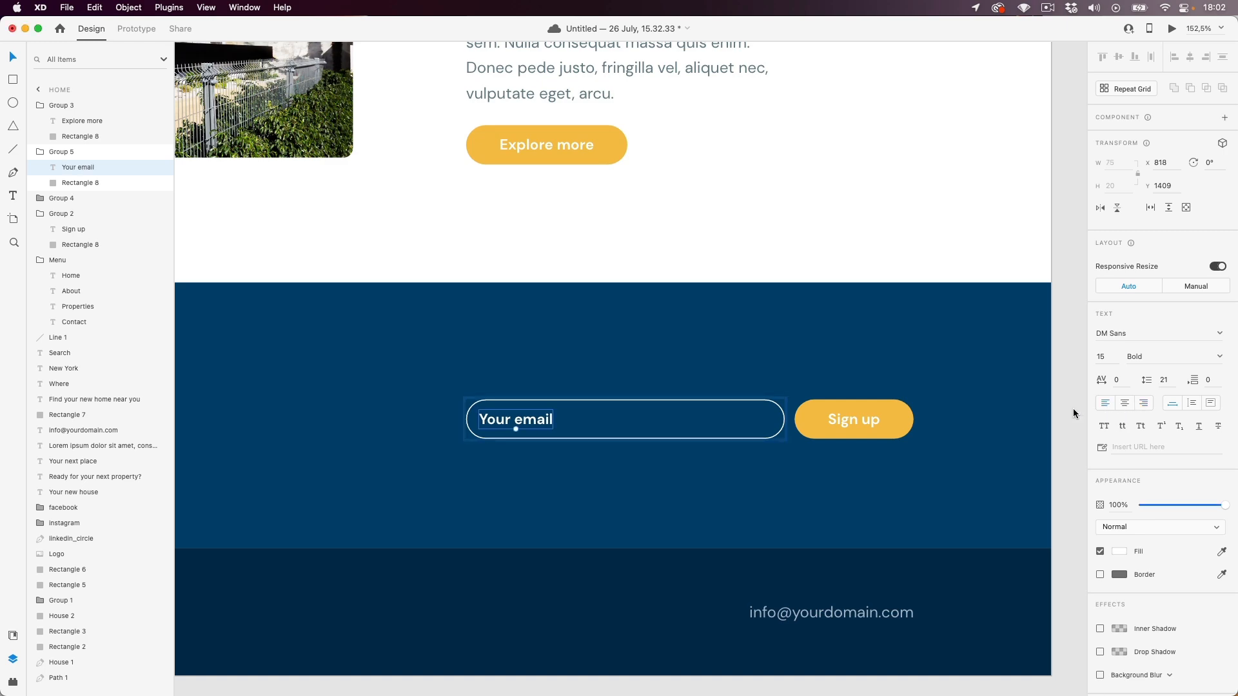
pyautogui.moveTo(514, 421); pyautogui.dragTo(519, 421)
pyautogui.click(516, 470)
# - Review the whole home page, looking over its buttons and body text
pyautogui.scroll(-5, 516, 470)
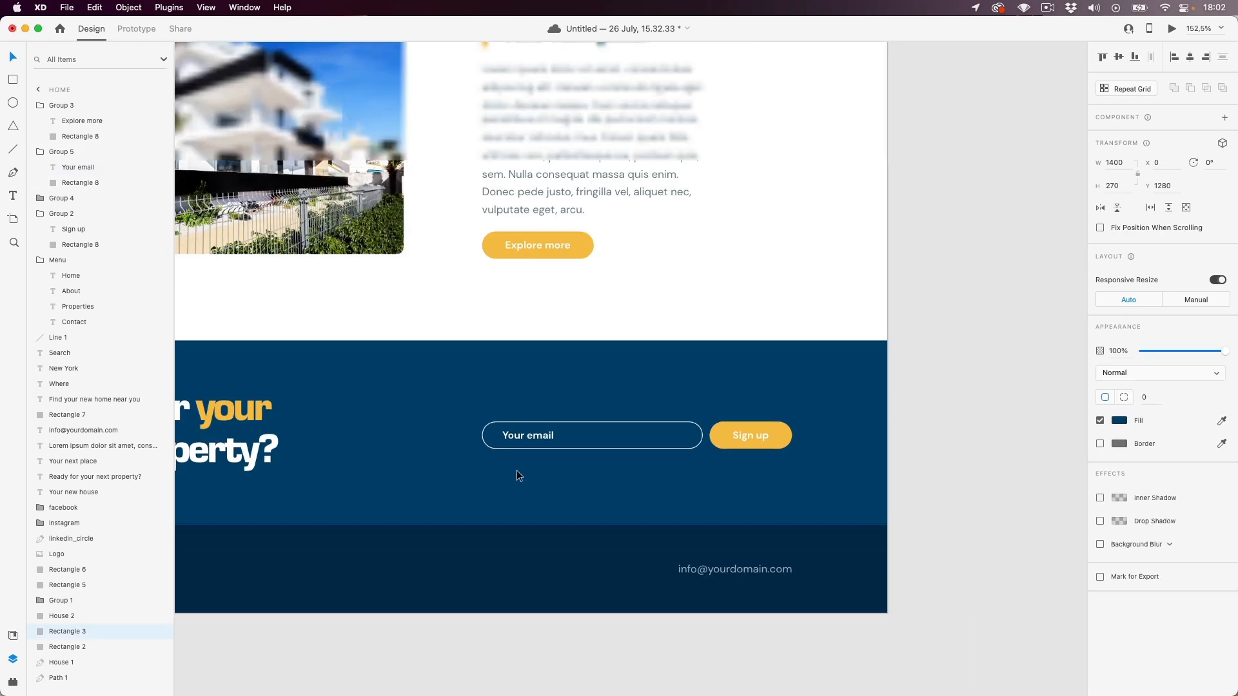
pyautogui.click(957, 504)
pyautogui.scroll(-3, 455, 274)
pyautogui.moveTo(455, 274); pyautogui.dragTo(506, 309)
pyautogui.scroll(-3, 536, 413)
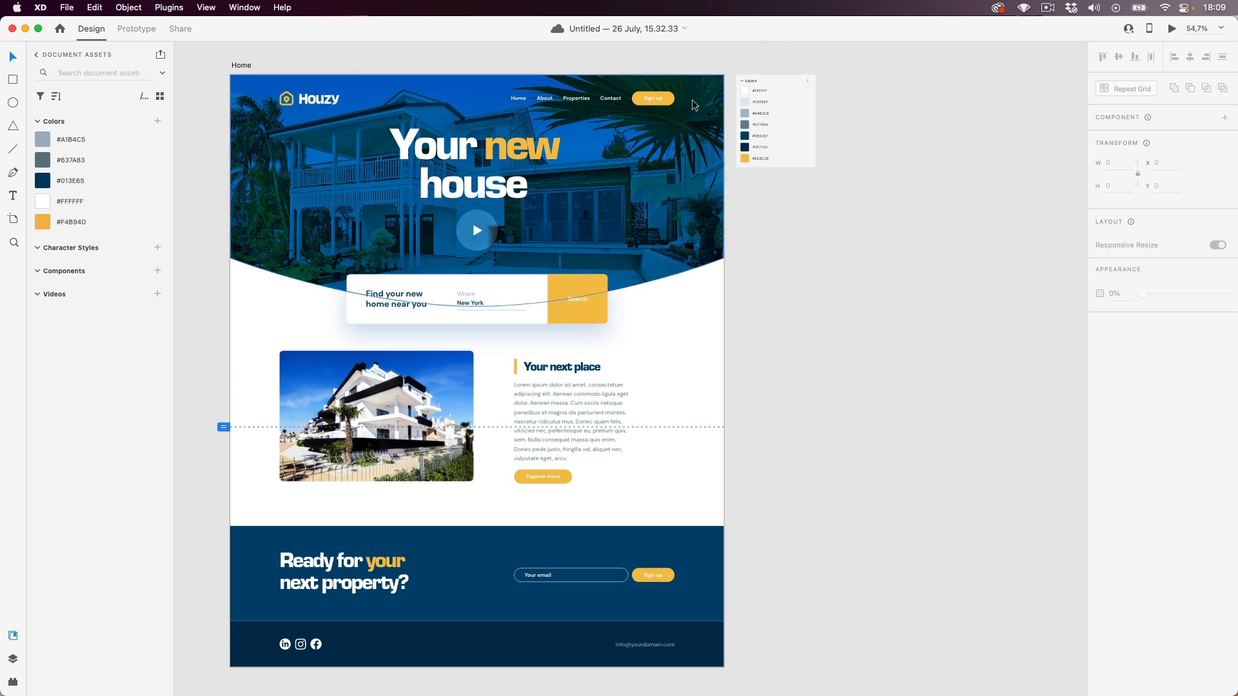
pyautogui.click(659, 100)
pyautogui.click(666, 393)
pyautogui.click(619, 423)
pyautogui.click(683, 472)
pyautogui.click(554, 412)
pyautogui.click(670, 417)
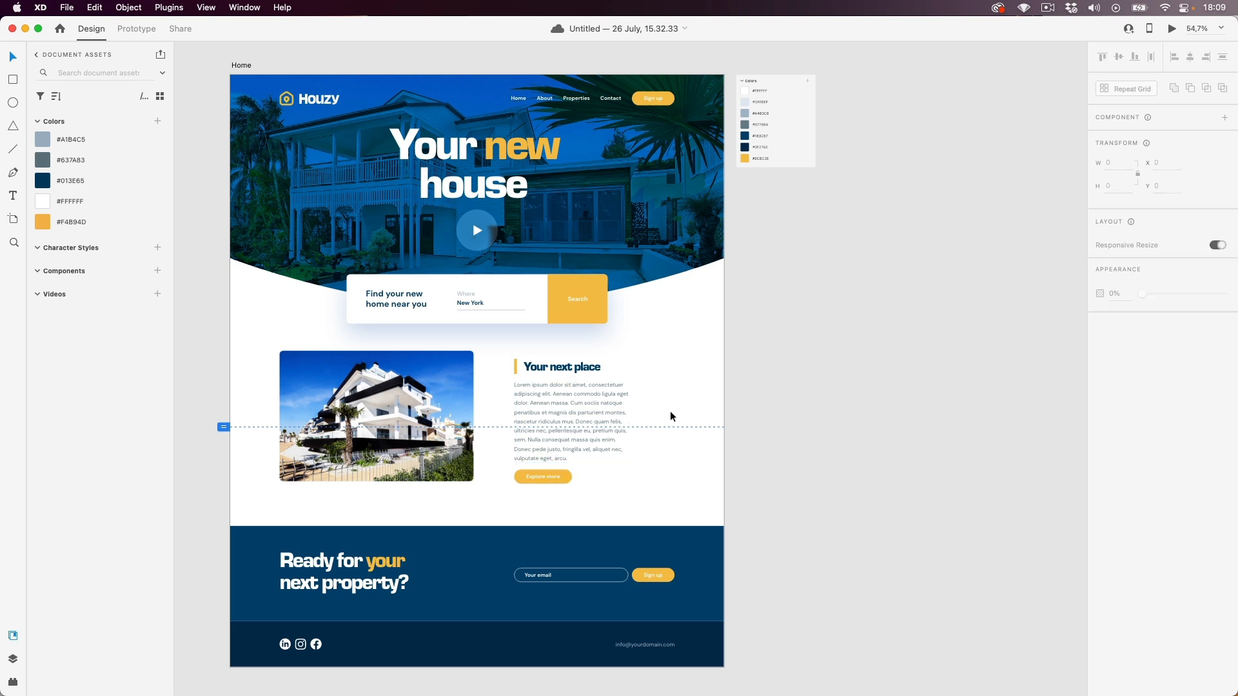
# - Save the "Your next place" paragraph's DM Sans 16 text formatting as a character style in the document assets
pyautogui.click(607, 412)
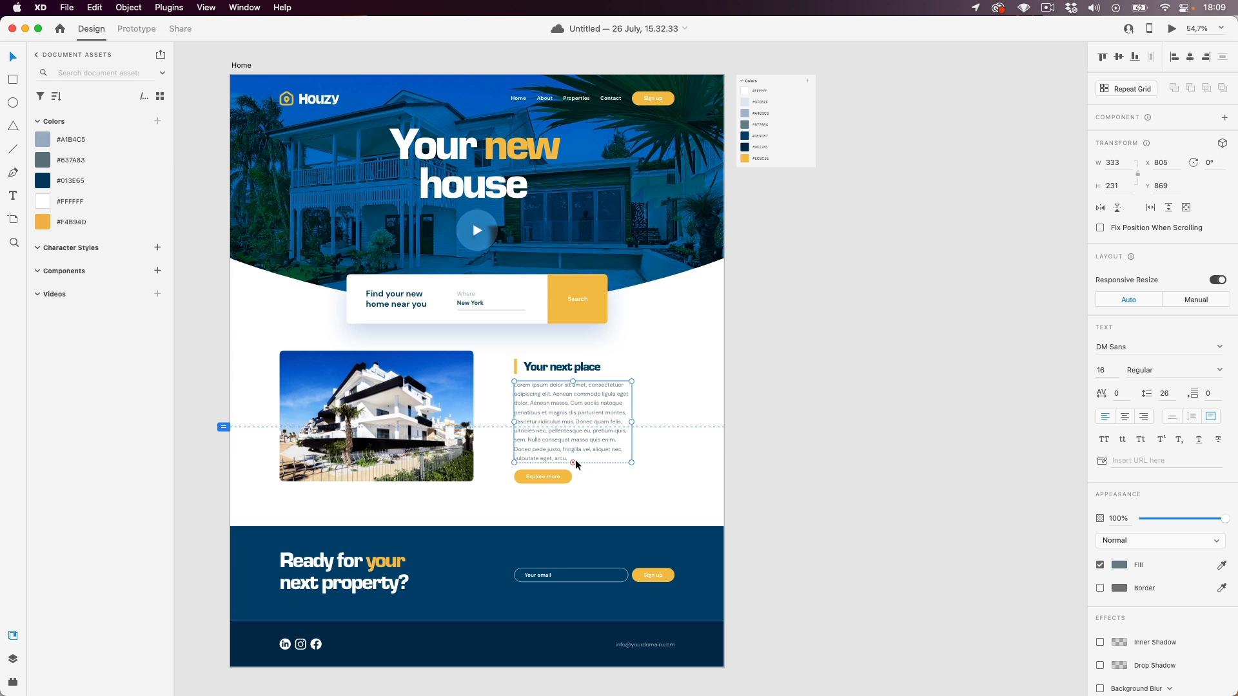
pyautogui.scroll(5, 580, 443)
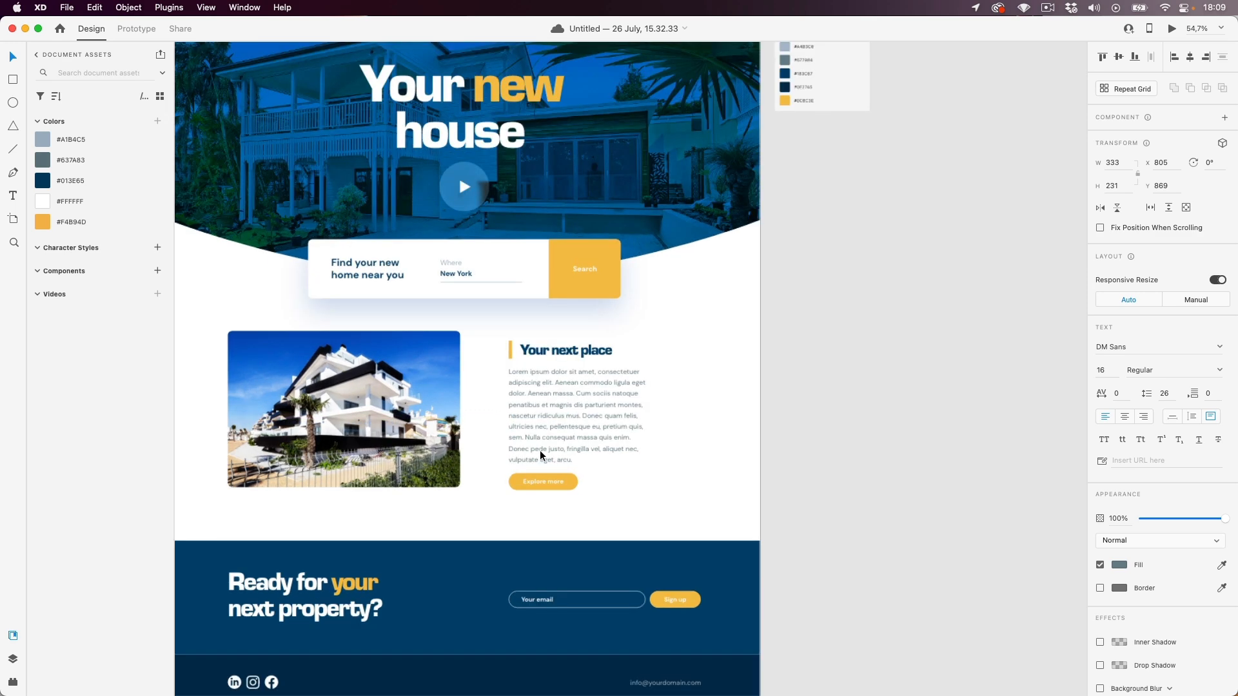
pyautogui.moveTo(544, 377); pyautogui.dragTo(526, 372)
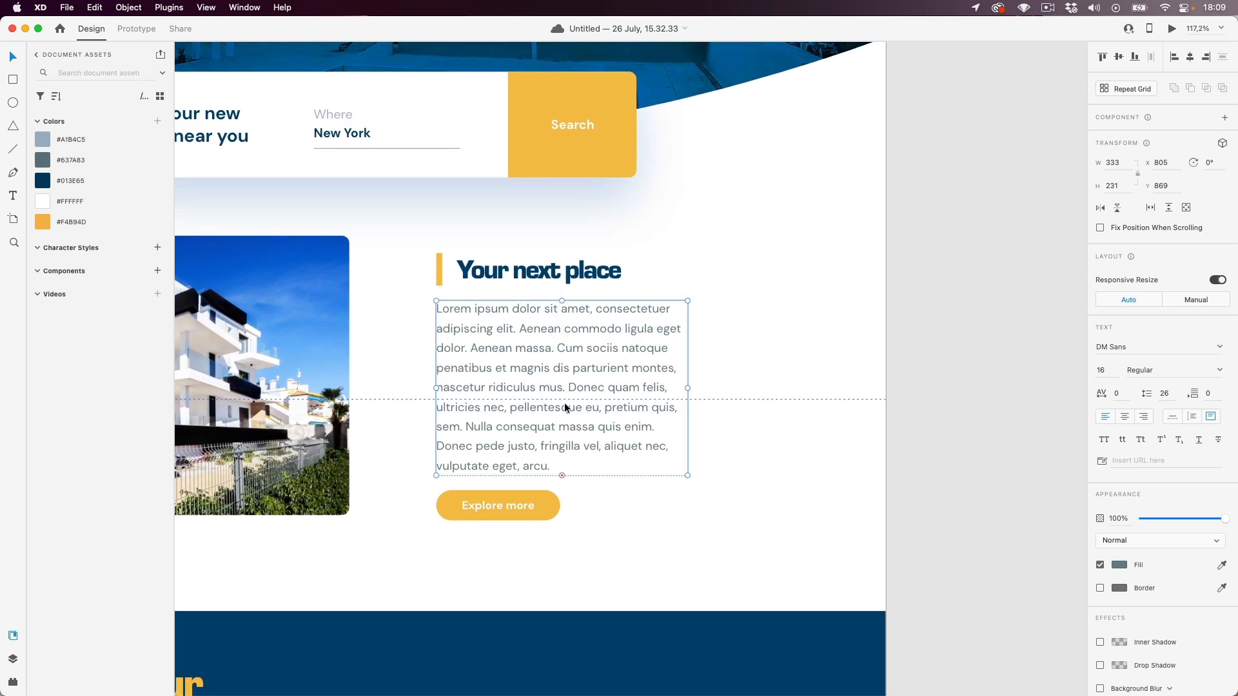
pyautogui.click(158, 248)
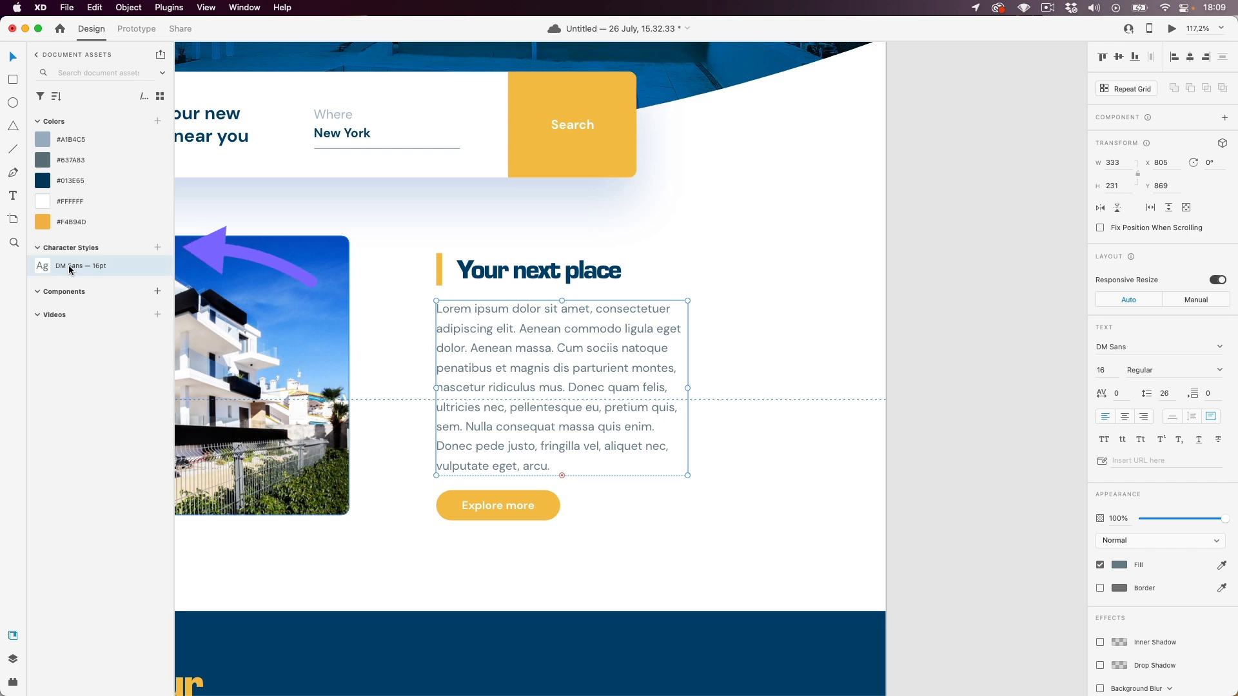
pyautogui.scroll(-5, 501, 358)
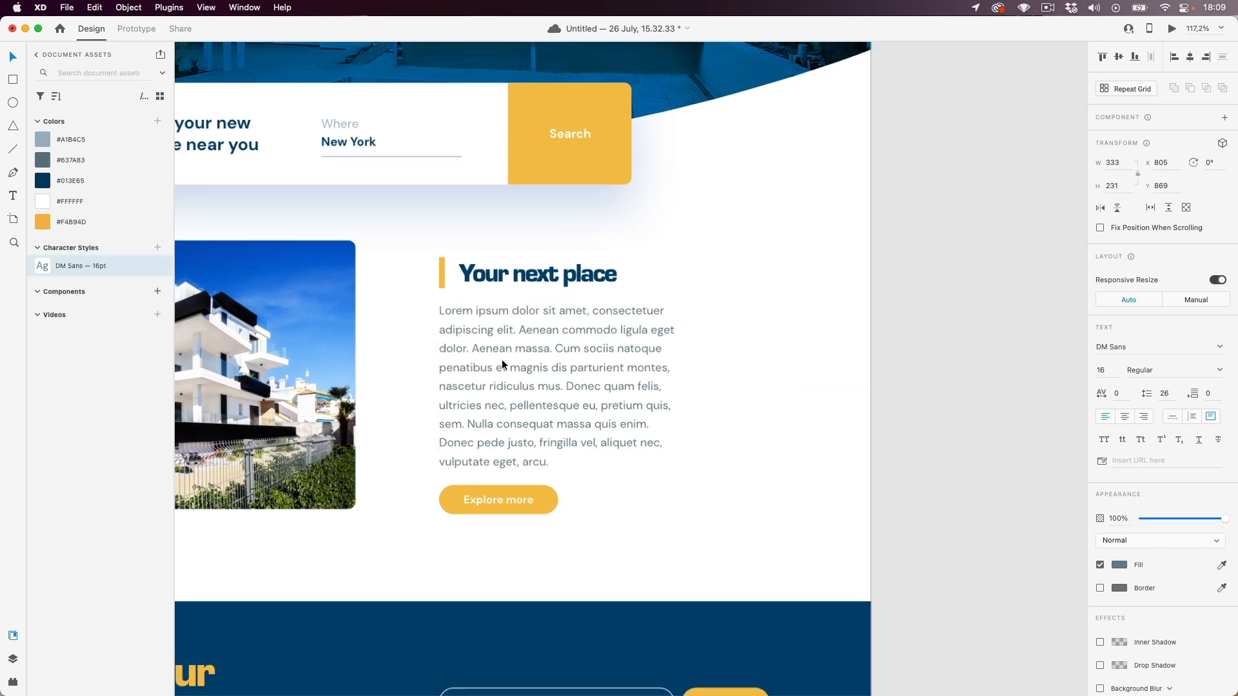
# - Try editing the DM Sans 16pt character style with a paragraph copy beside the artboard, and delete the copy
pyautogui.moveTo(516, 384); pyautogui.dragTo(815, 279)
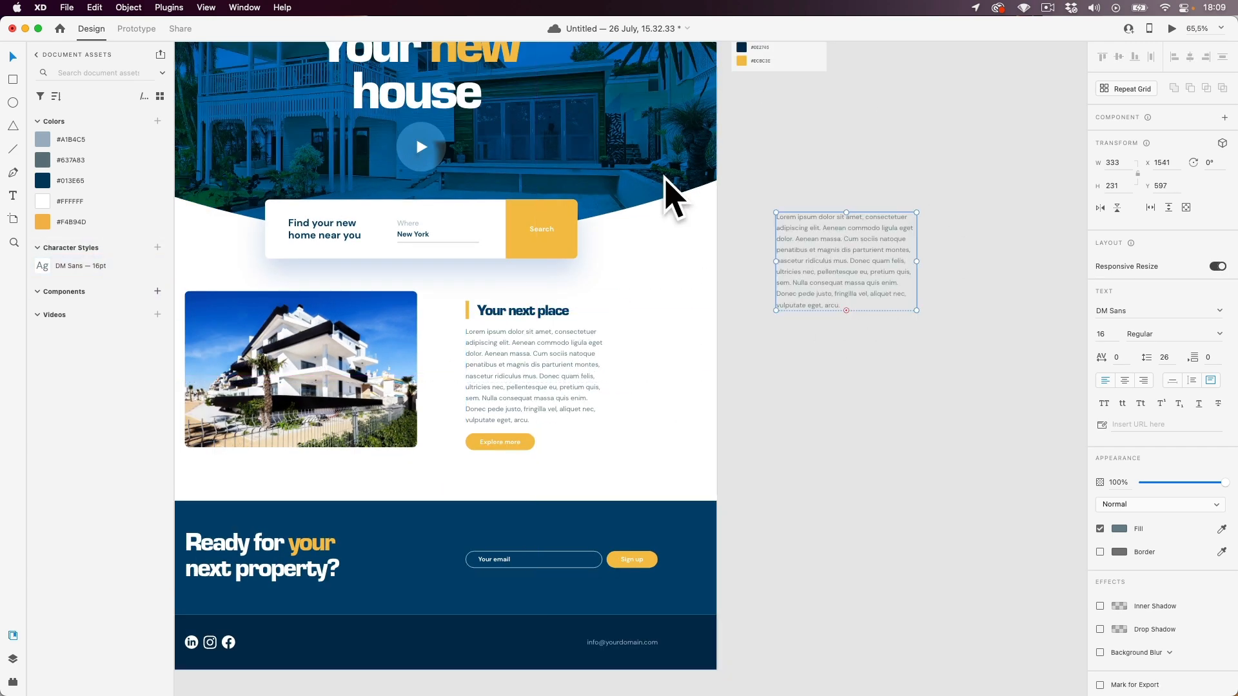
pyautogui.rightClick(82, 269)
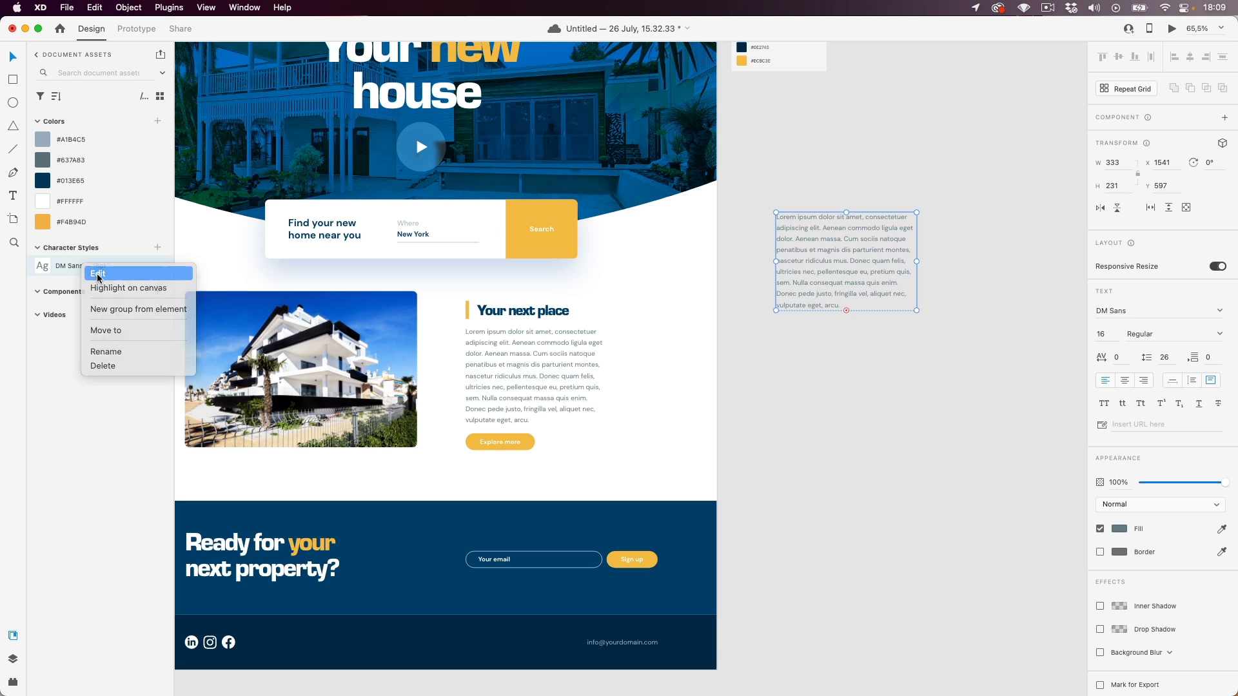
pyautogui.click(98, 274)
pyautogui.click(200, 187)
pyautogui.press('Down')
pyautogui.press('Up')
pyautogui.press('Down')
pyautogui.press('Up')
pyautogui.press('Down')
pyautogui.click(702, 334)
pyautogui.click(848, 262)
pyautogui.press('Delete')
# - Make the header's "Sign up" button a component and name it "Button"
pyautogui.scroll(2, 647, 341)
pyautogui.scroll(1, 647, 349)
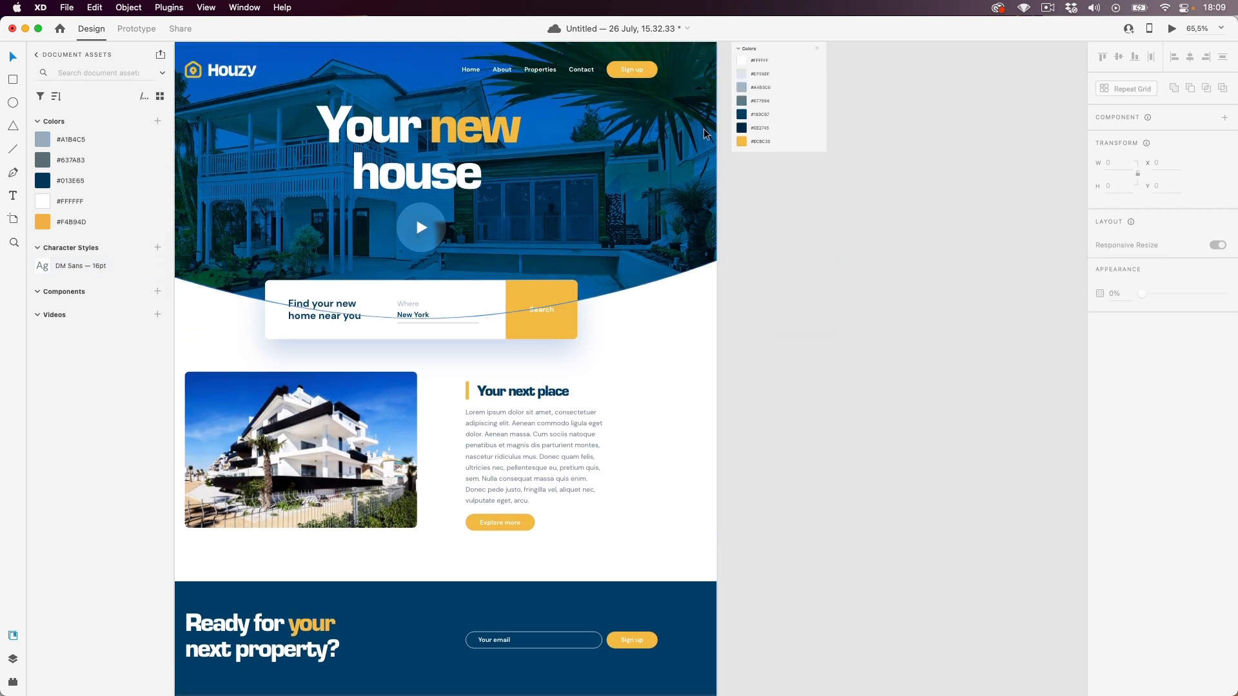
pyautogui.scroll(1, 625, 154)
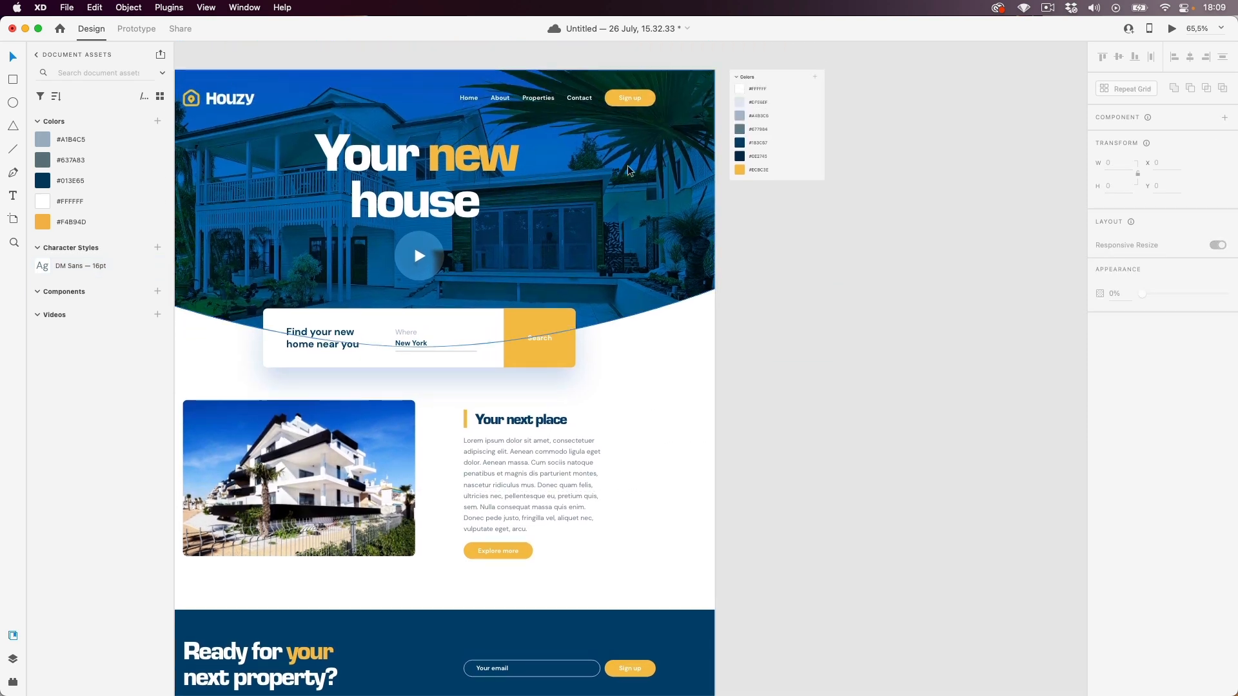
pyautogui.click(631, 98)
pyautogui.scroll(-1, 636, 309)
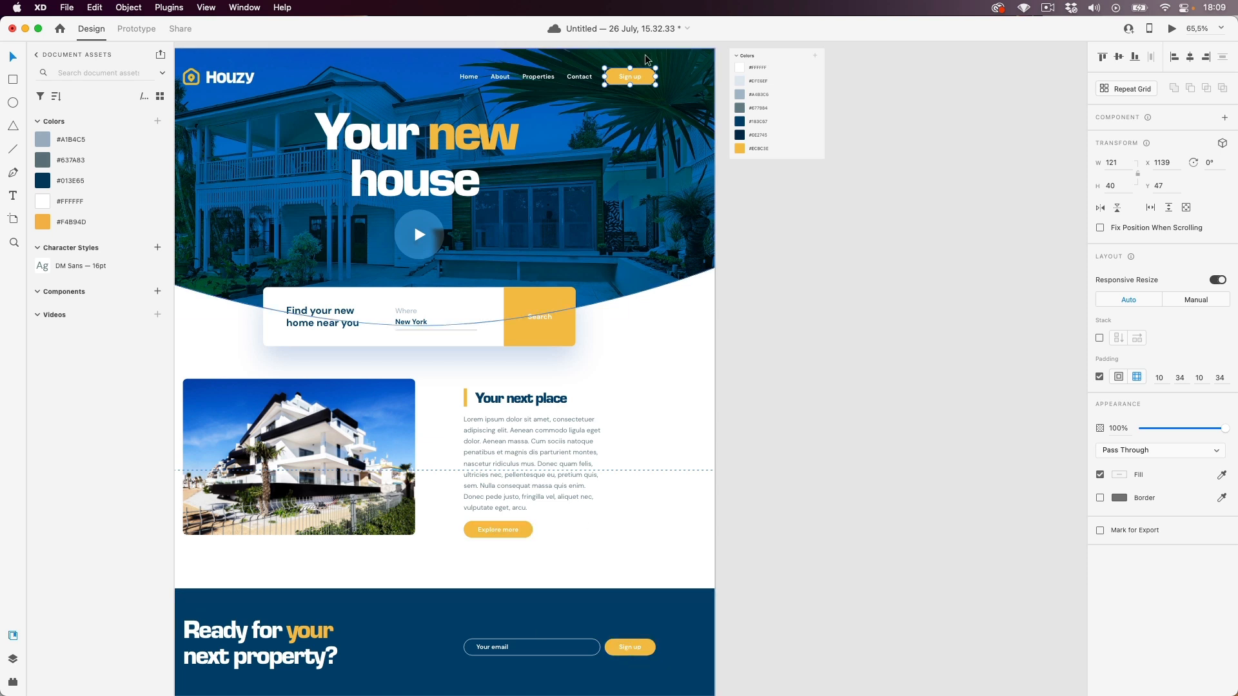
pyautogui.scroll(2, 608, 90)
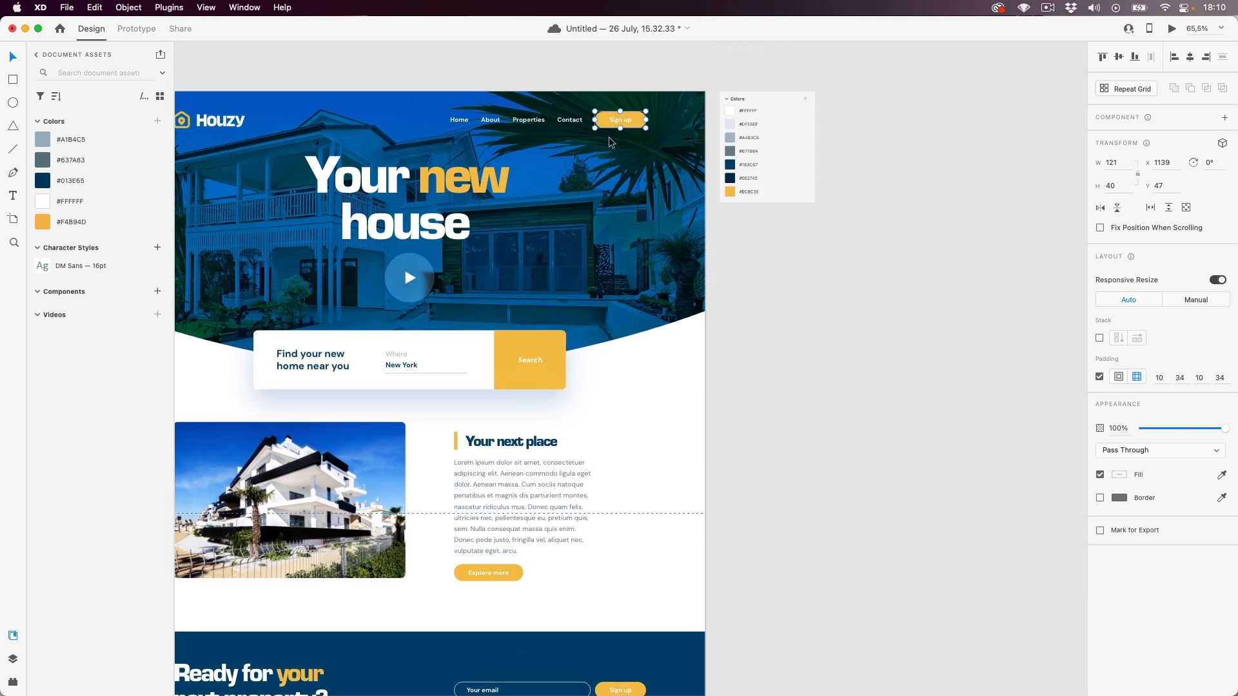
pyautogui.scroll(5, 607, 90)
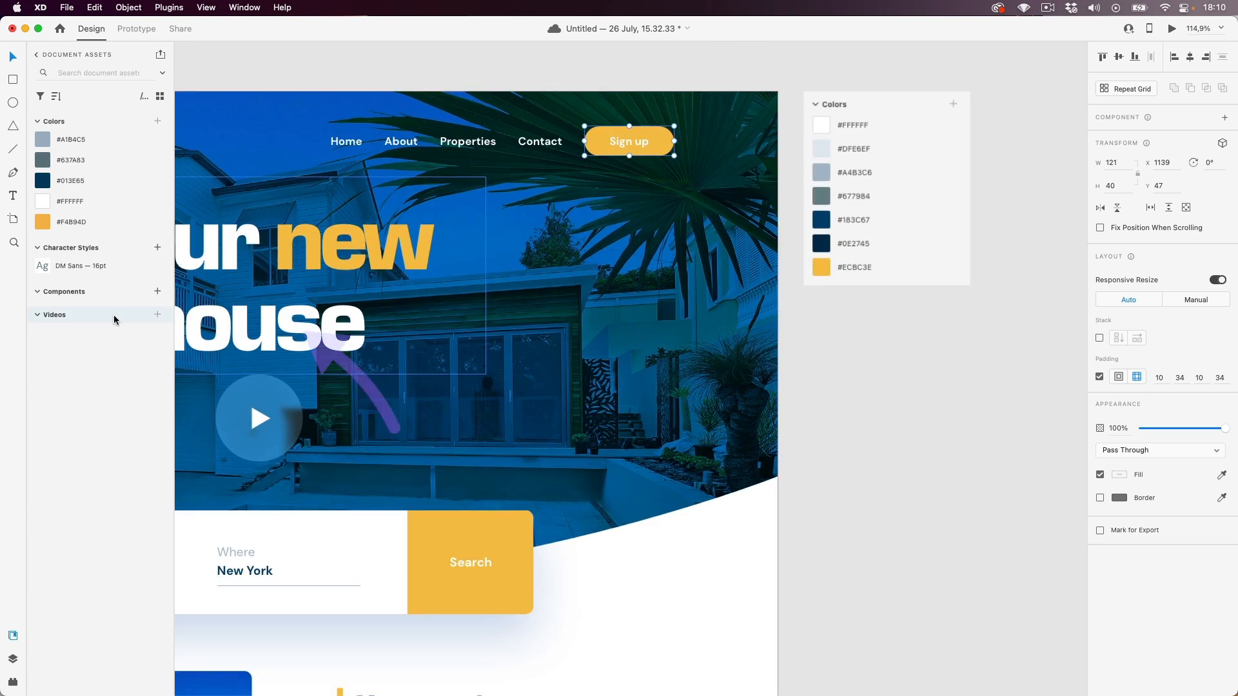
pyautogui.click(158, 293)
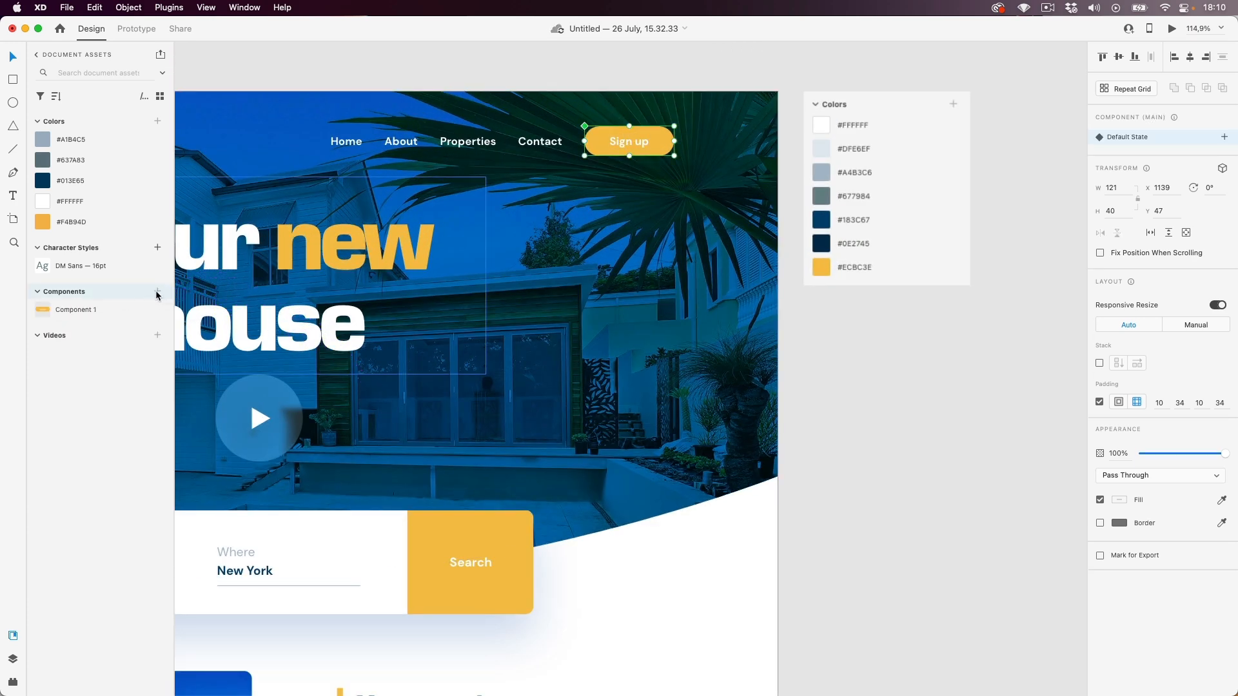
pyautogui.doubleClick(79, 311)
pyautogui.write('Button')
pyautogui.press('Return')
# - Examine the main component marker on the header's "Sign up" button and look over the page's other buttons
pyautogui.scroll(5, 668, 126)
pyautogui.click(670, 127)
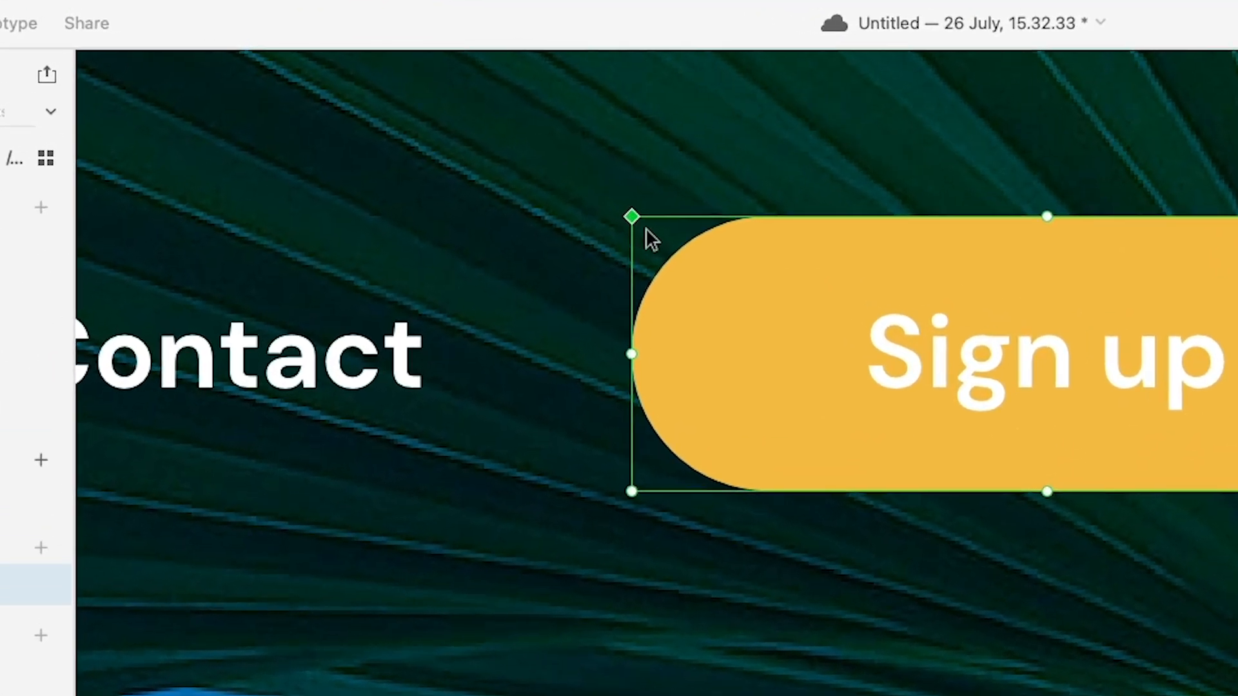
pyautogui.scroll(-3, 671, 235)
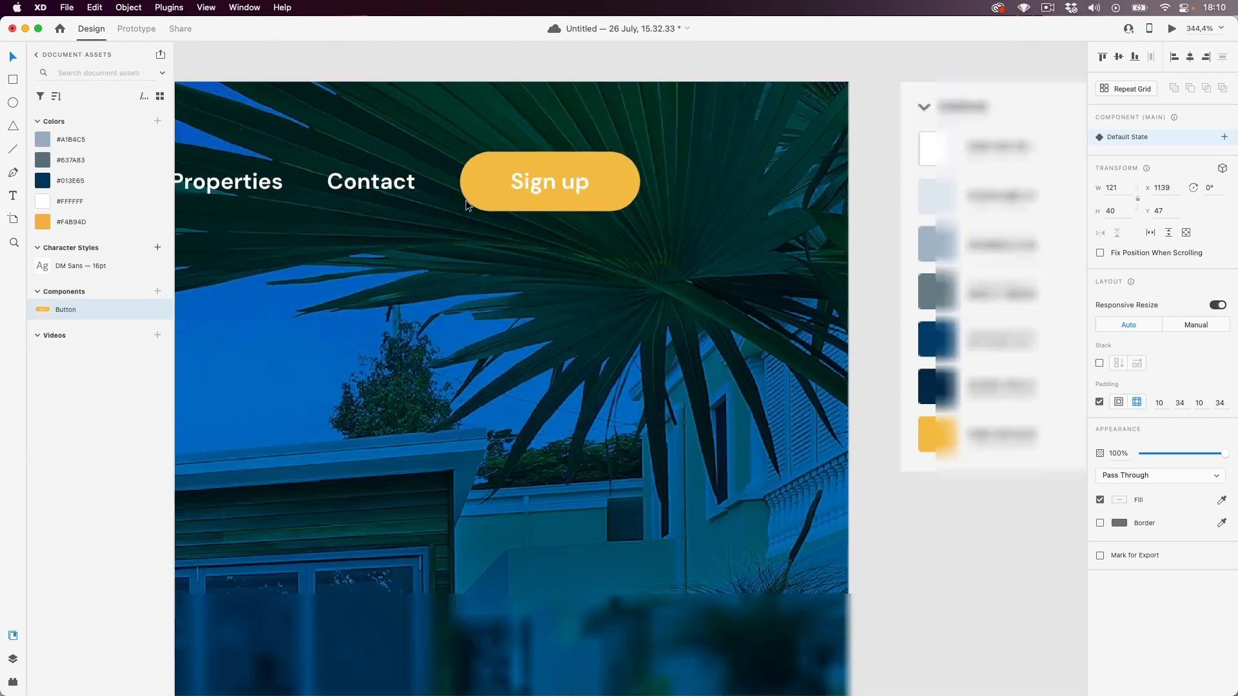
pyautogui.scroll(-10, 465, 201)
pyautogui.moveTo(422, 292); pyautogui.dragTo(489, 146)
pyautogui.moveTo(474, 345); pyautogui.dragTo(484, 197)
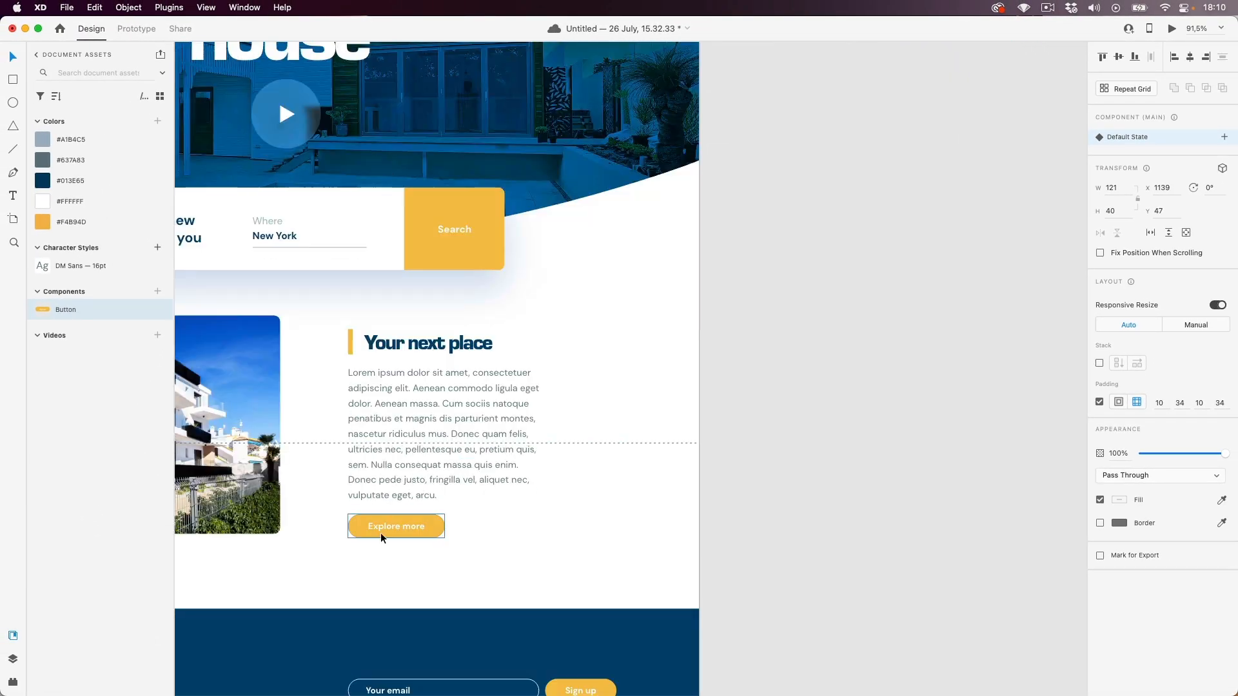
pyautogui.moveTo(380, 532); pyautogui.dragTo(423, 348)
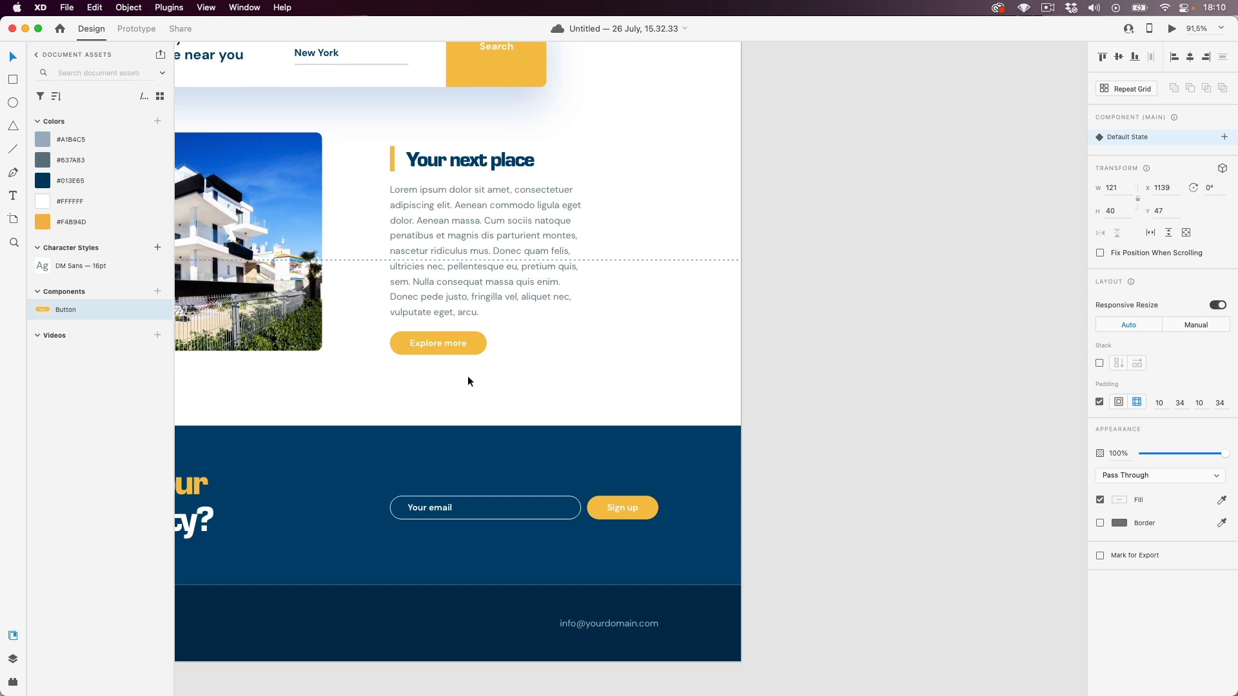
pyautogui.scroll(-5, 467, 377)
pyautogui.scroll(4, 451, 404)
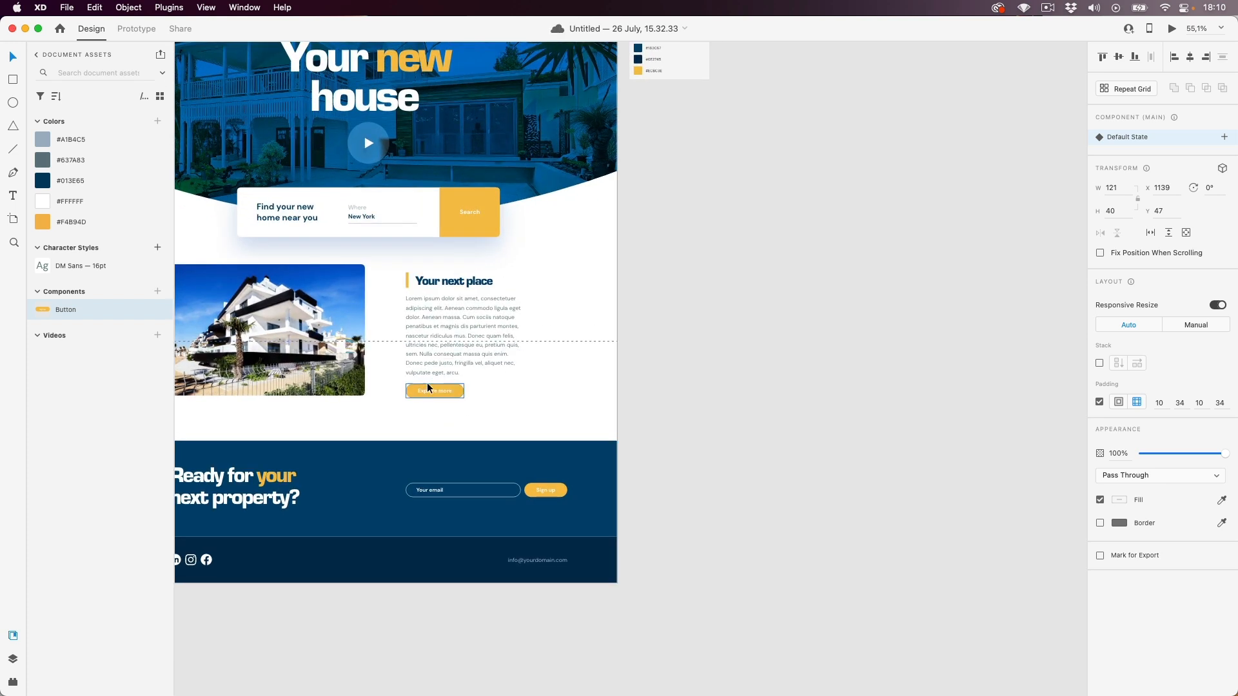
# - Replace the "Explore more" button under the paragraph with an instance of the Button component
pyautogui.scroll(5, 428, 413)
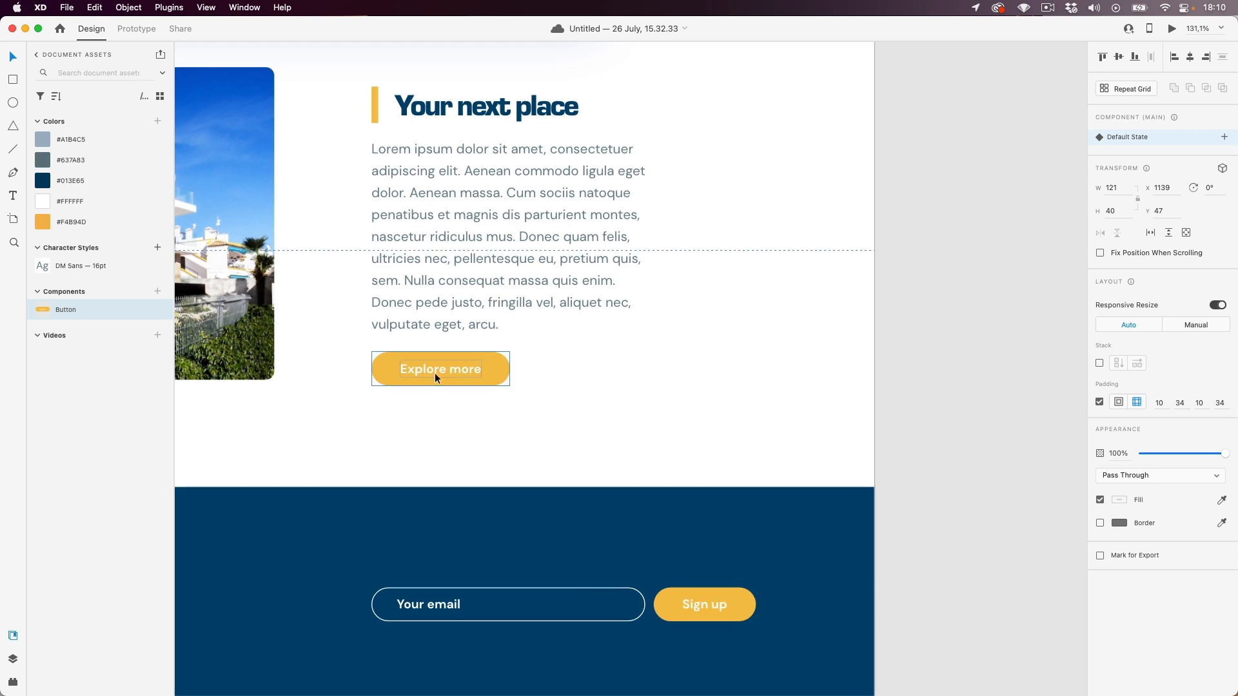
pyautogui.scroll(3, 421, 419)
pyautogui.click(416, 361)
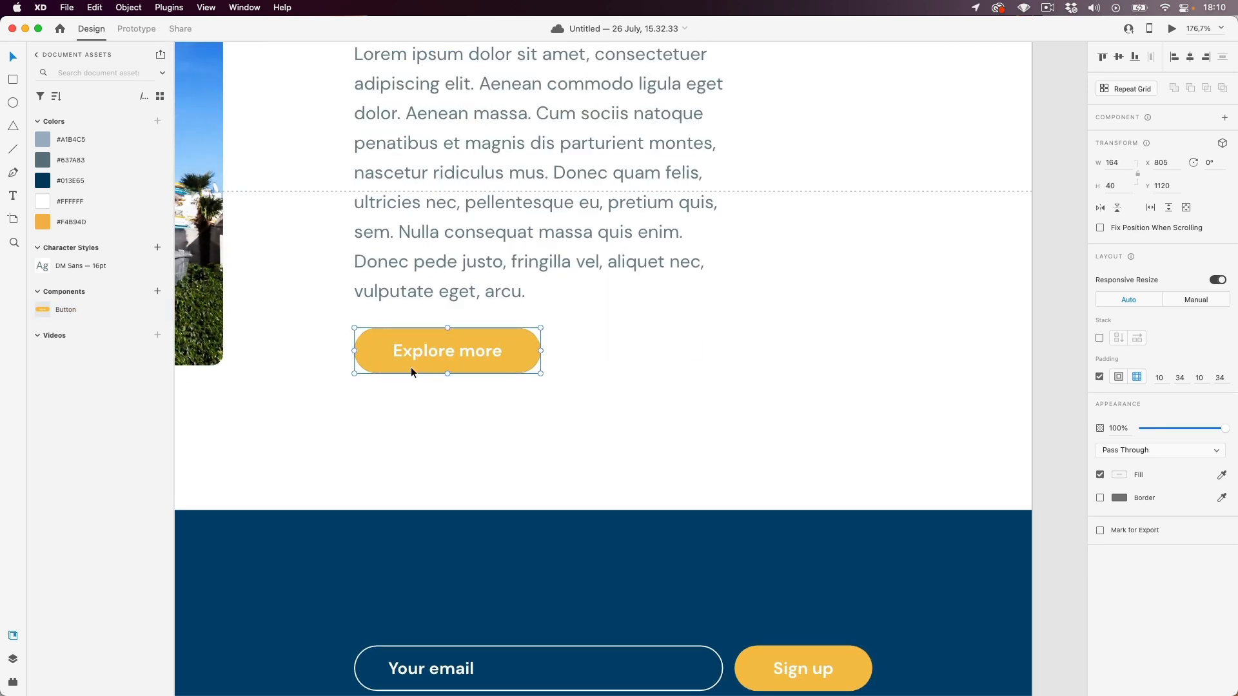
pyautogui.press('Delete')
pyautogui.moveTo(44, 319); pyautogui.dragTo(392, 357)
pyautogui.press('Escape')
# - Check the header button's label alignment and left-align the label of the button instance under the paragraph
pyautogui.scroll(-5, 392, 357)
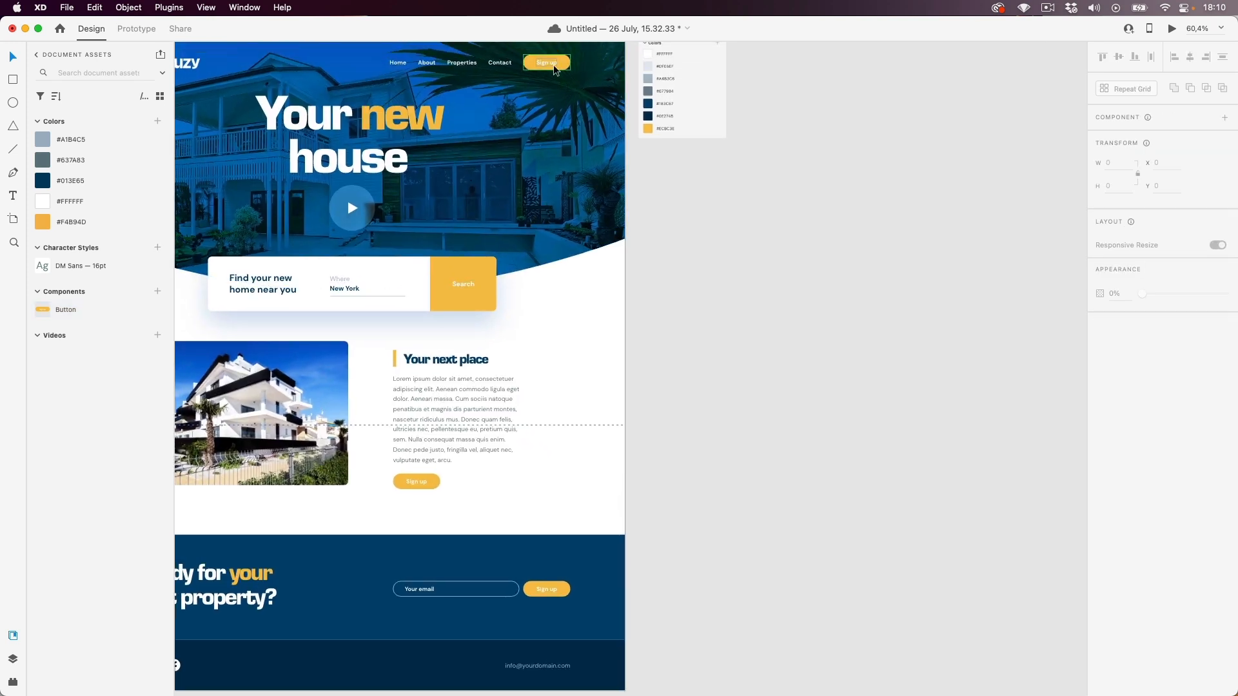
pyautogui.doubleClick(546, 63)
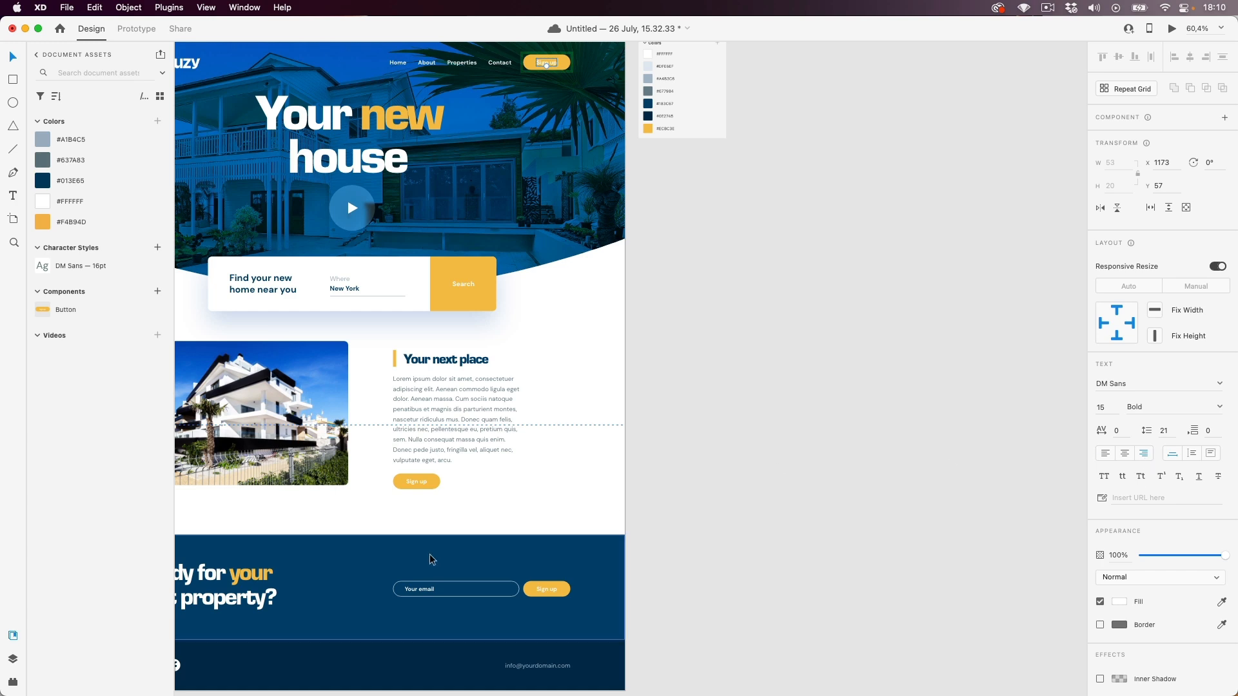
pyautogui.scroll(5, 389, 514)
pyautogui.scroll(2, 446, 466)
pyautogui.doubleClick(454, 426)
pyautogui.click(1103, 454)
pyautogui.scroll(-5, 488, 432)
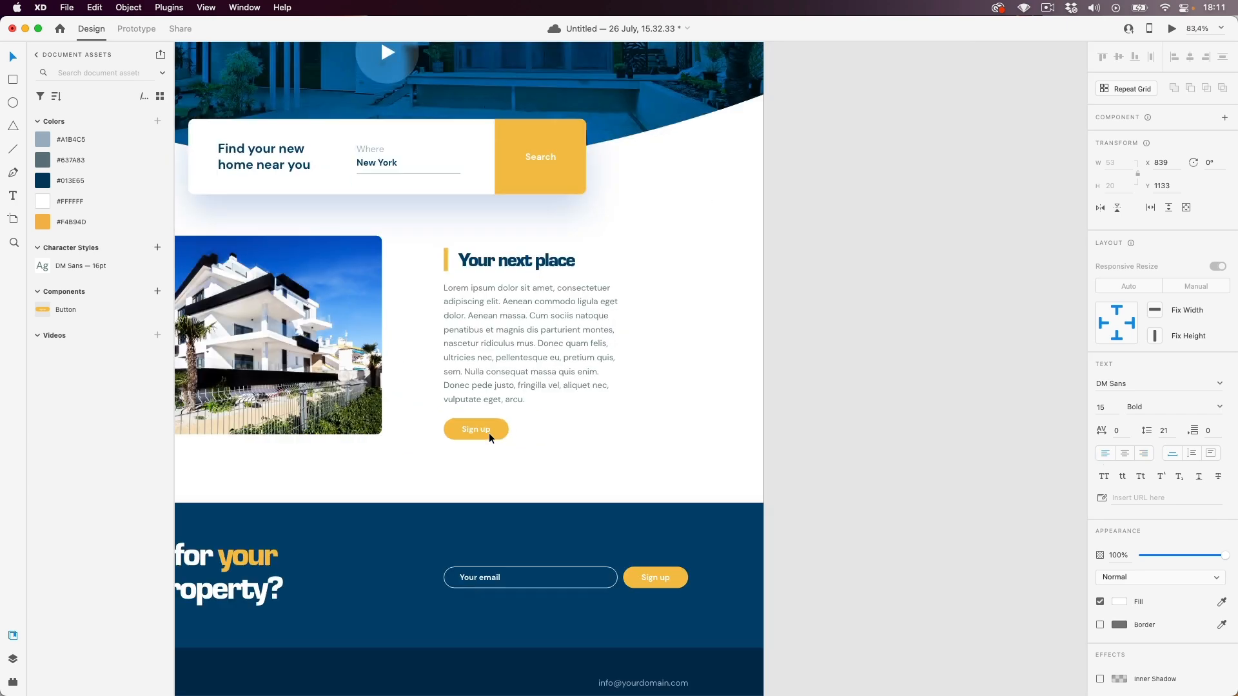
pyautogui.scroll(1, 634, 406)
pyautogui.scroll(2, 633, 406)
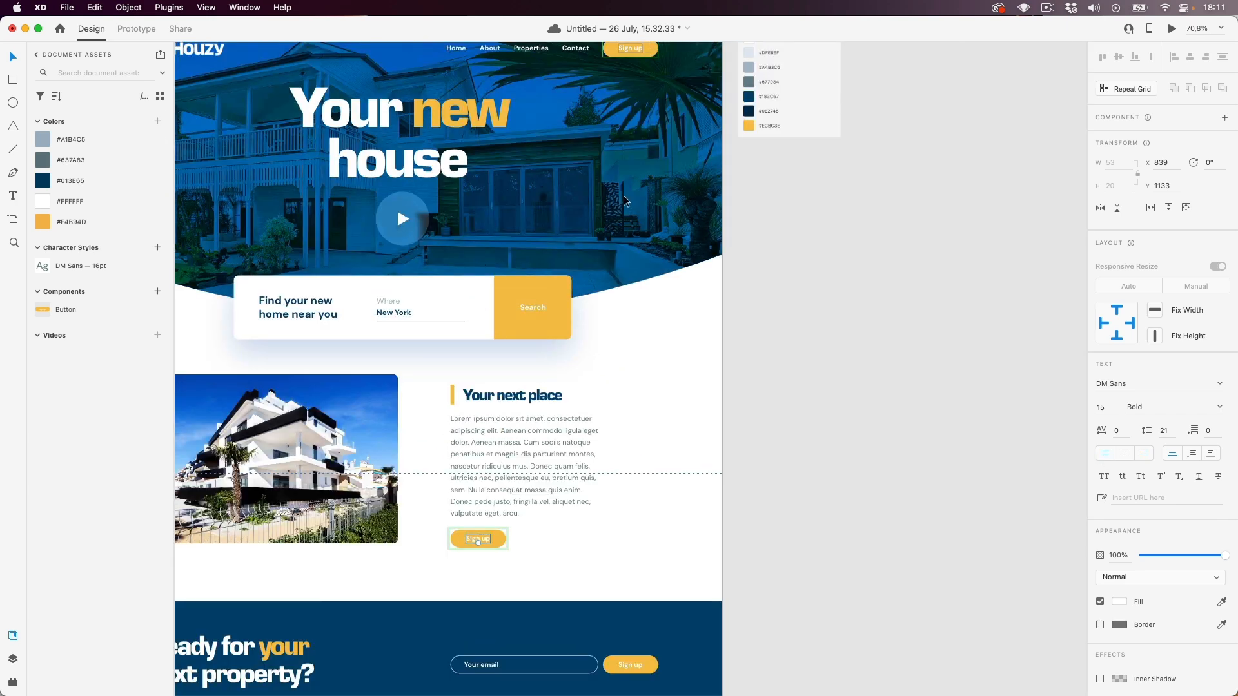
pyautogui.scroll(5, 503, 554)
pyautogui.scroll(2, 466, 489)
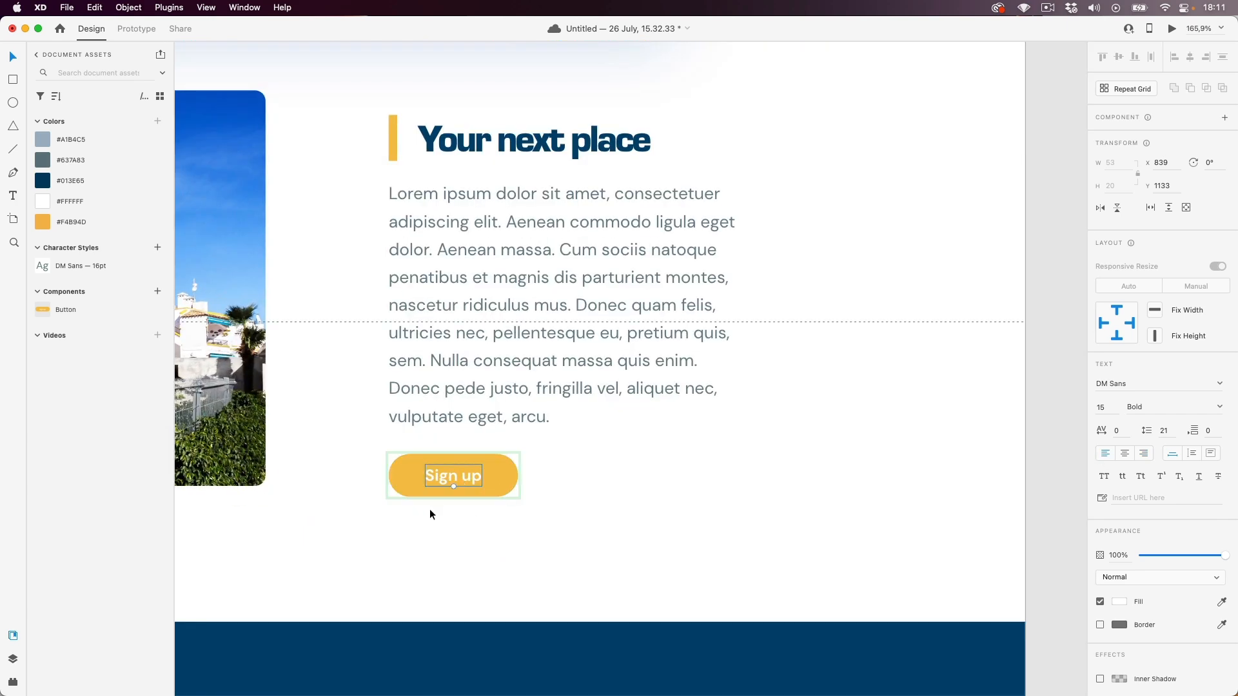
# - Change the label of the button instance under the paragraph to "Explore more"
pyautogui.scroll(4, 439, 509)
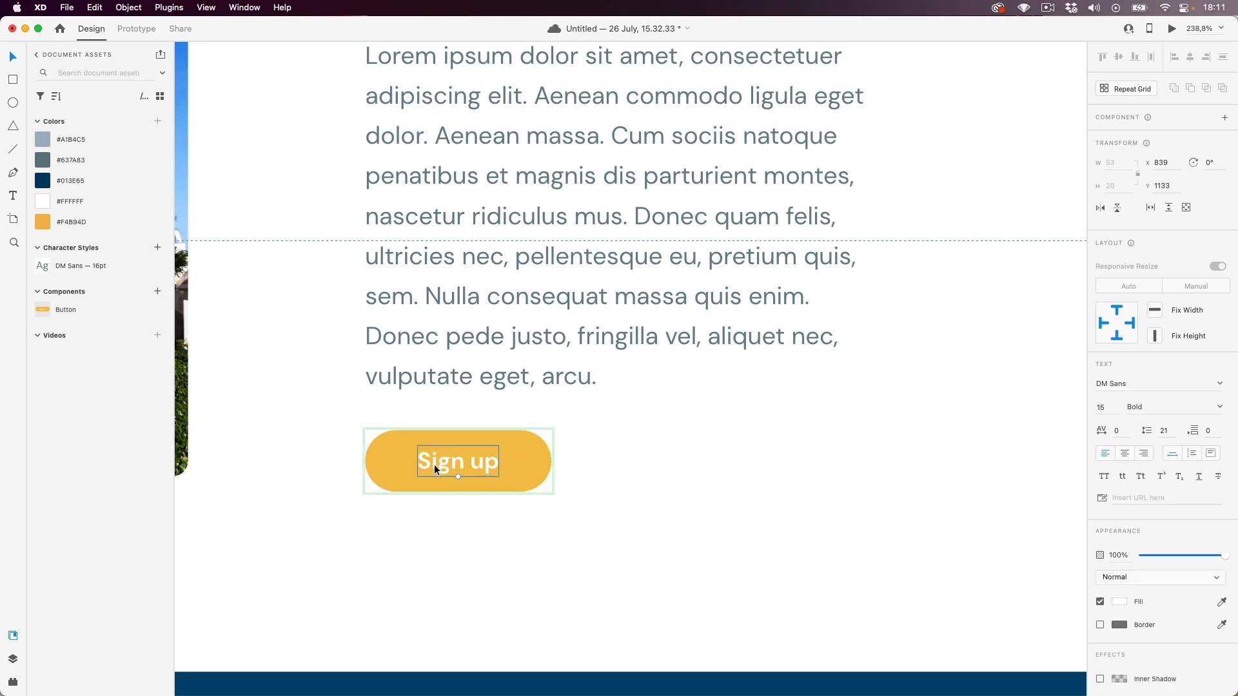
pyautogui.doubleClick(462, 462)
pyautogui.write('Explore more')
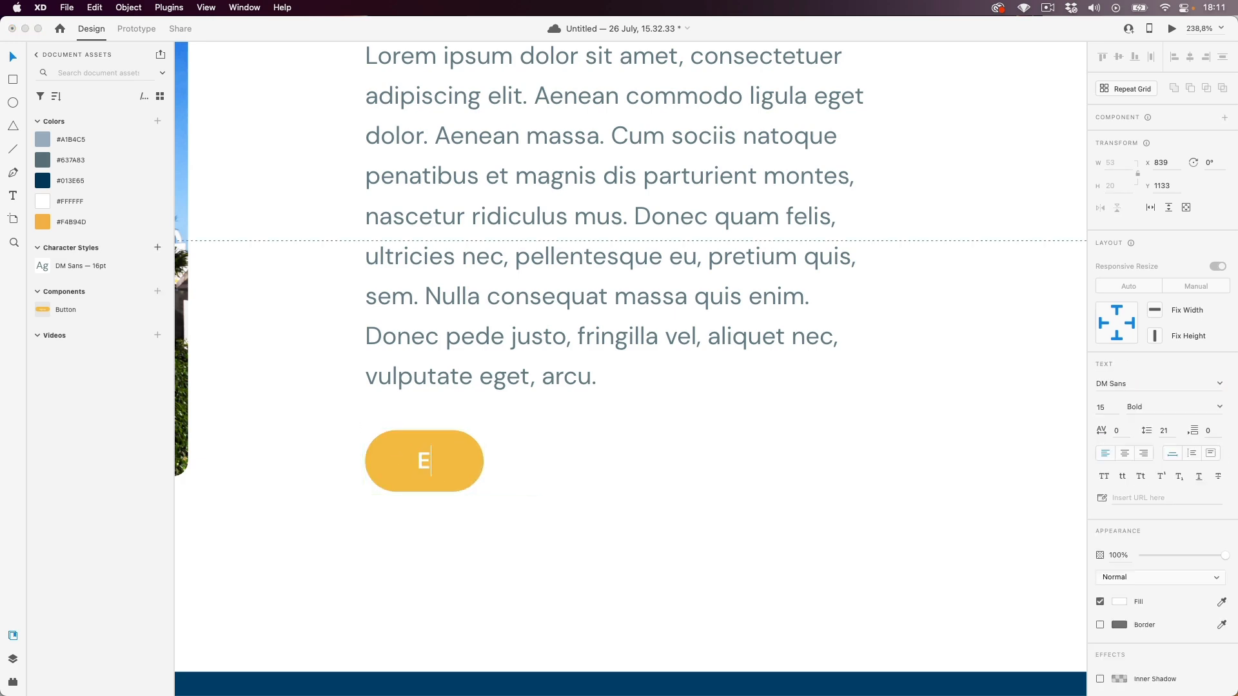
pyautogui.press('Escape')
pyautogui.scroll(-10, 523, 541)
pyautogui.scroll(-5, 523, 545)
pyautogui.hscroll(2, 524, 545)
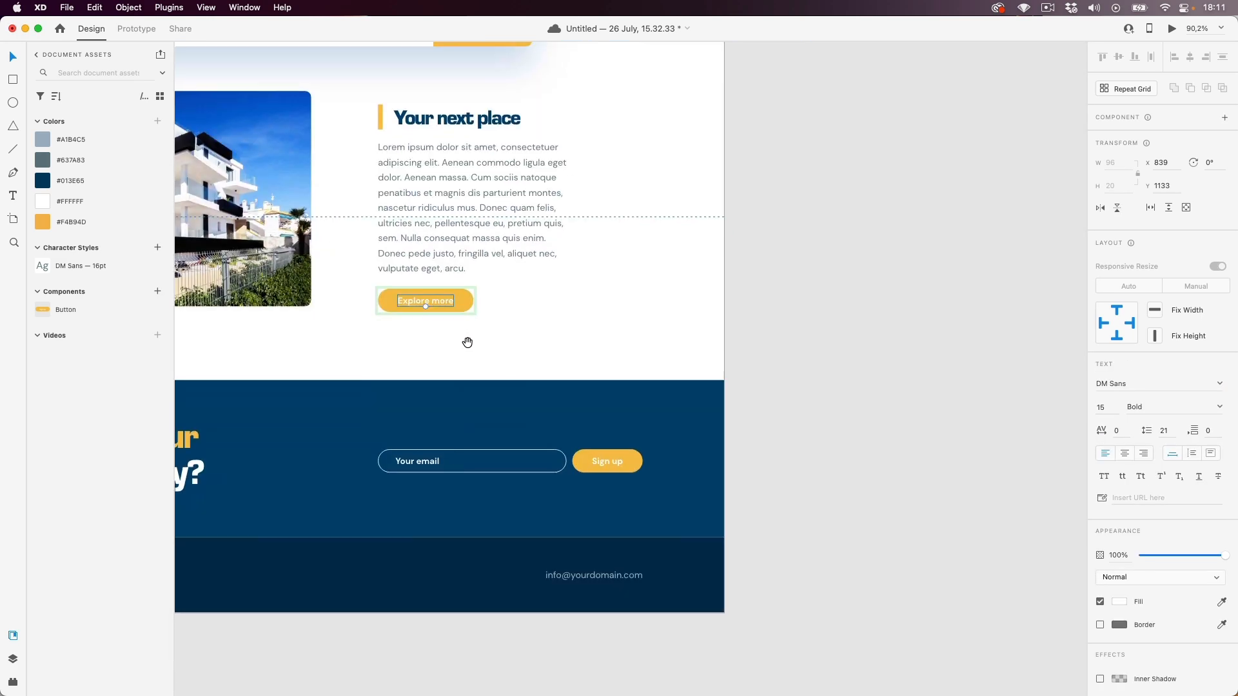
# - Replace the "Sign up" button beside the email field with an instance of the Button component
pyautogui.click(597, 461)
pyautogui.press('Delete')
pyautogui.moveTo(64, 314); pyautogui.dragTo(577, 459)
pyautogui.scroll(5, 632, 464)
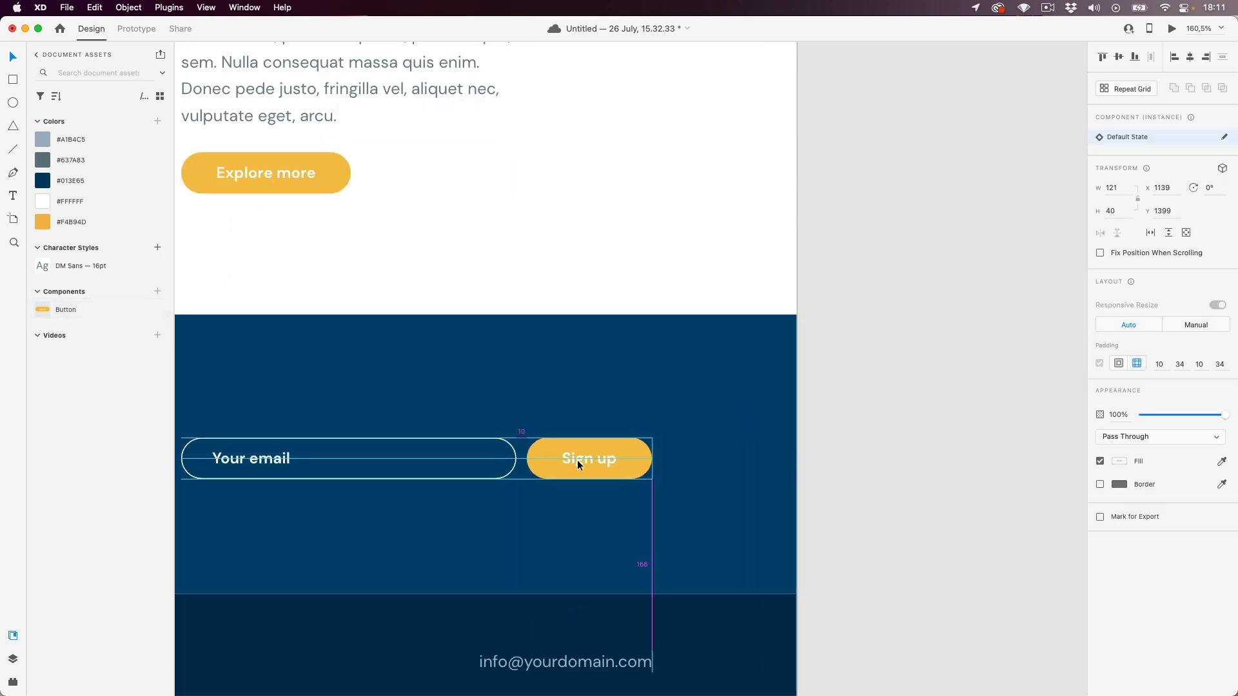
pyautogui.scroll(-5, 582, 463)
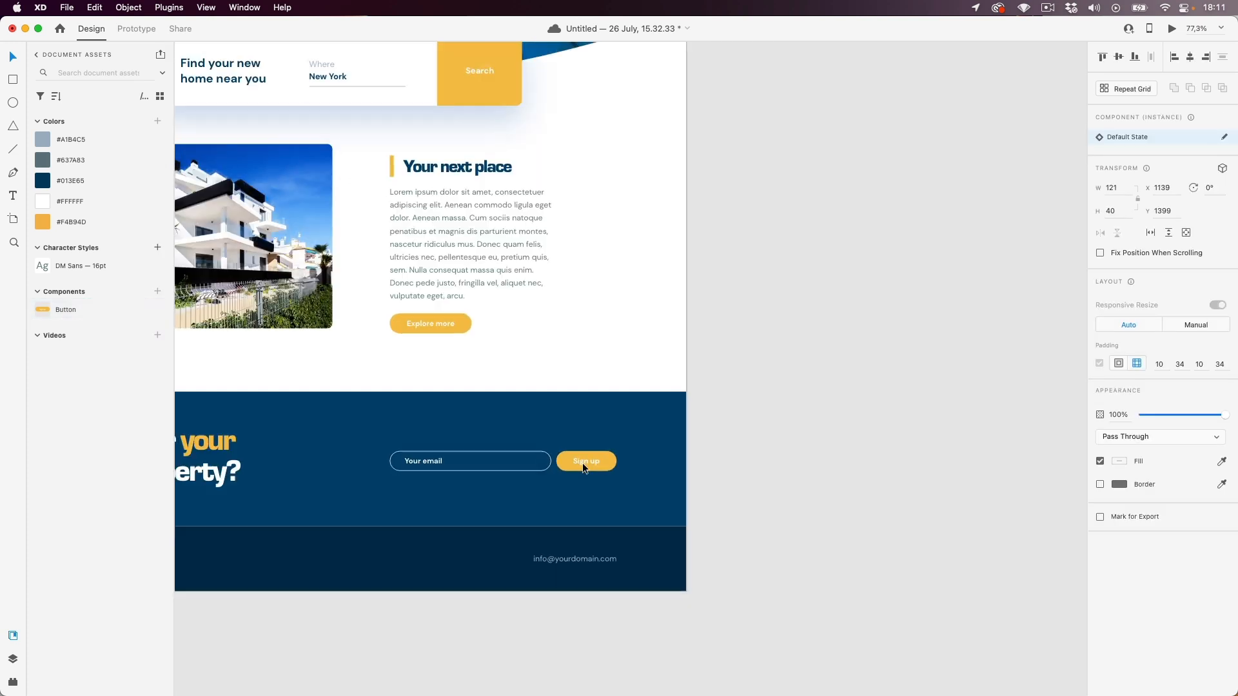
# - Compare the header's main button with its instances and go from the "Explore more" instance to its main component
pyautogui.click(613, 277)
pyautogui.moveTo(613, 272); pyautogui.dragTo(586, 432)
pyautogui.scroll(-2, 572, 416)
pyautogui.moveTo(567, 390); pyautogui.dragTo(546, 470)
pyautogui.click(541, 113)
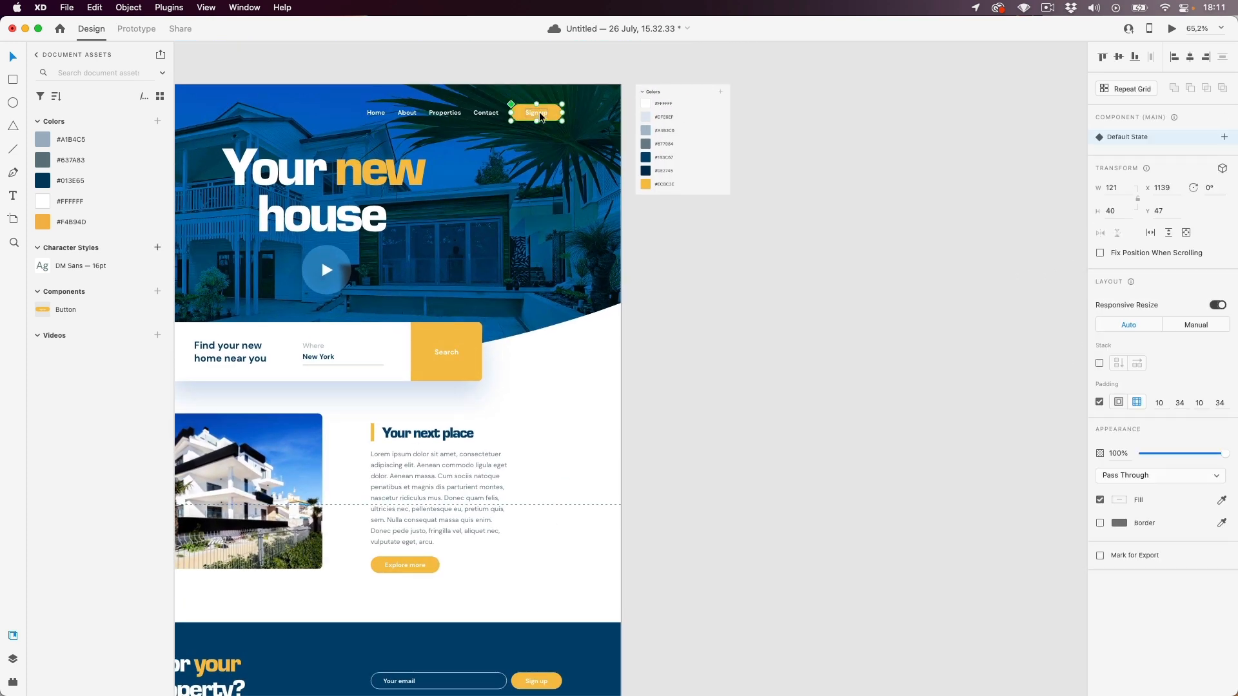
pyautogui.moveTo(547, 383); pyautogui.dragTo(551, 361)
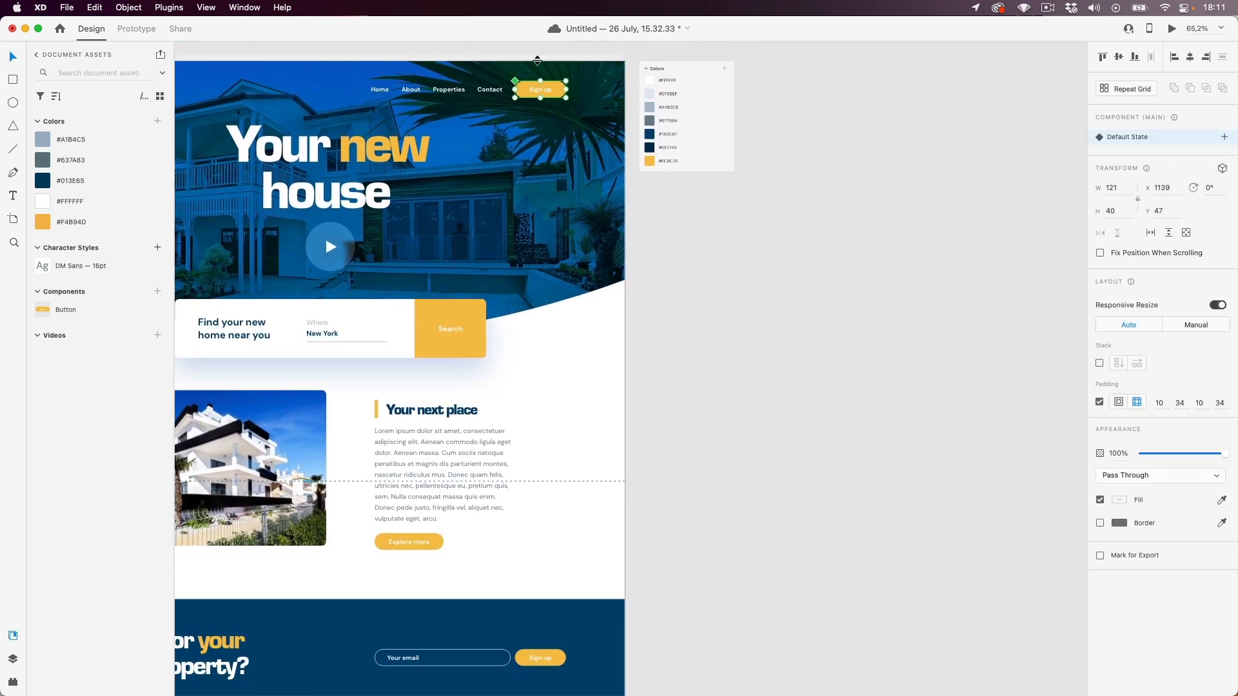
pyautogui.moveTo(580, 420); pyautogui.dragTo(613, 326)
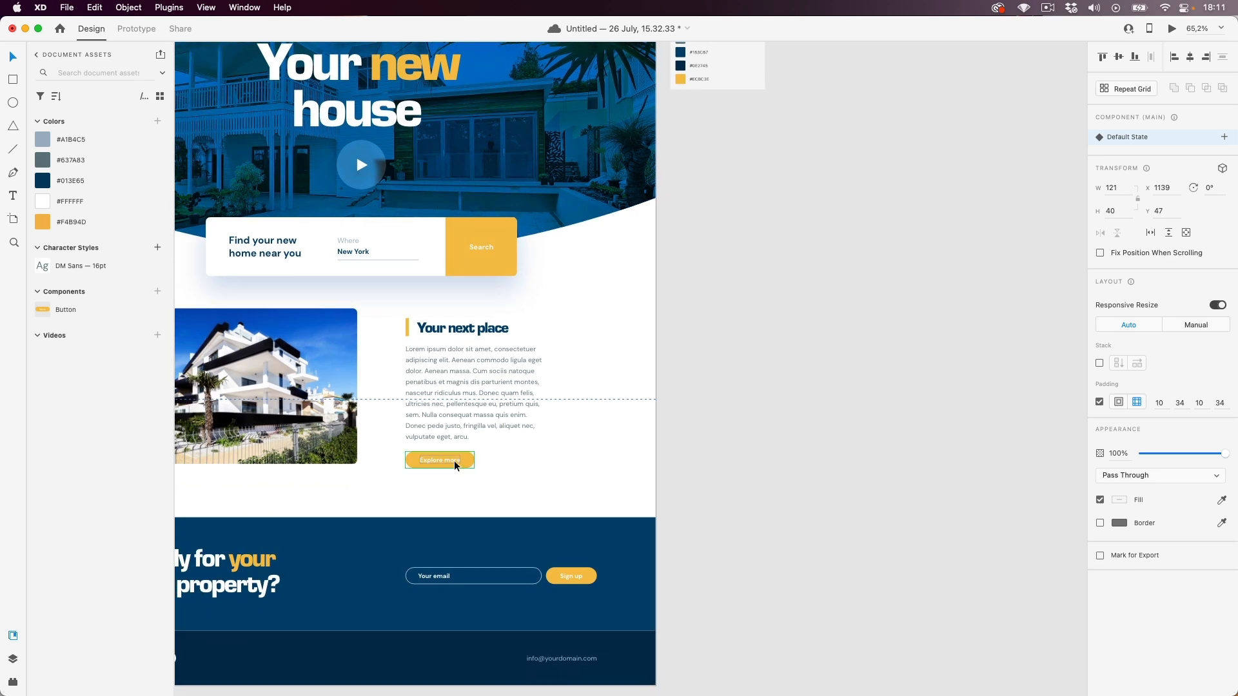
pyautogui.rightClick(454, 461)
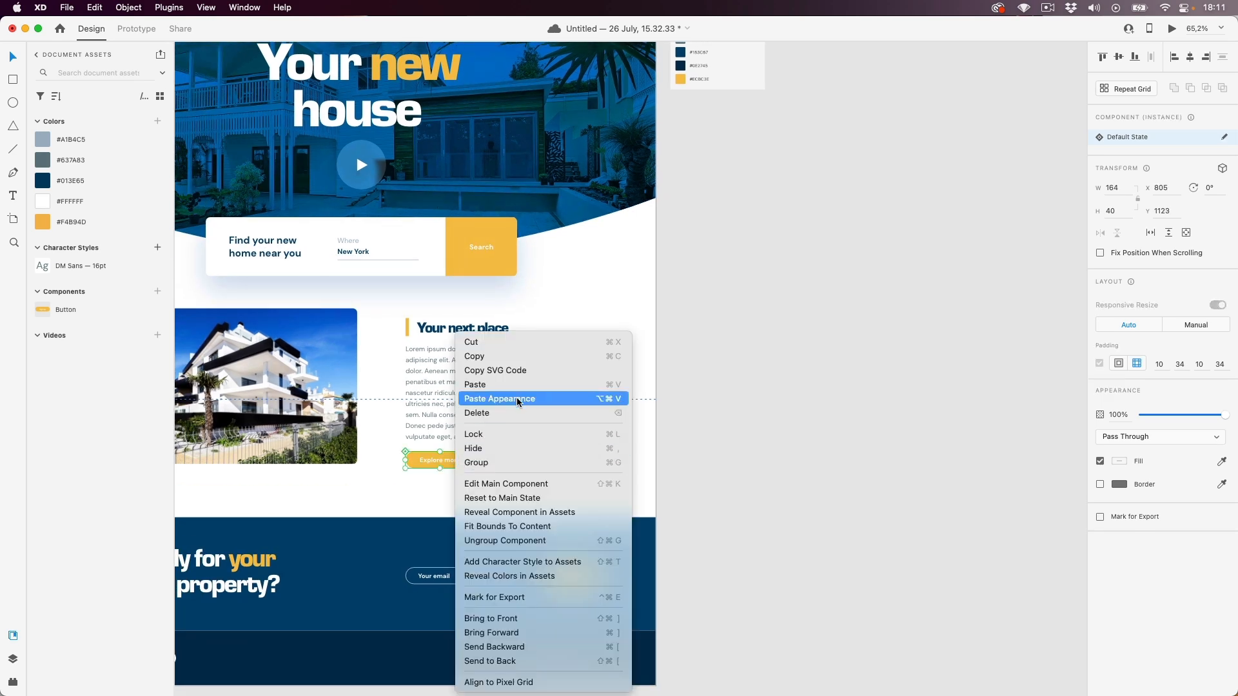
pyautogui.click(523, 483)
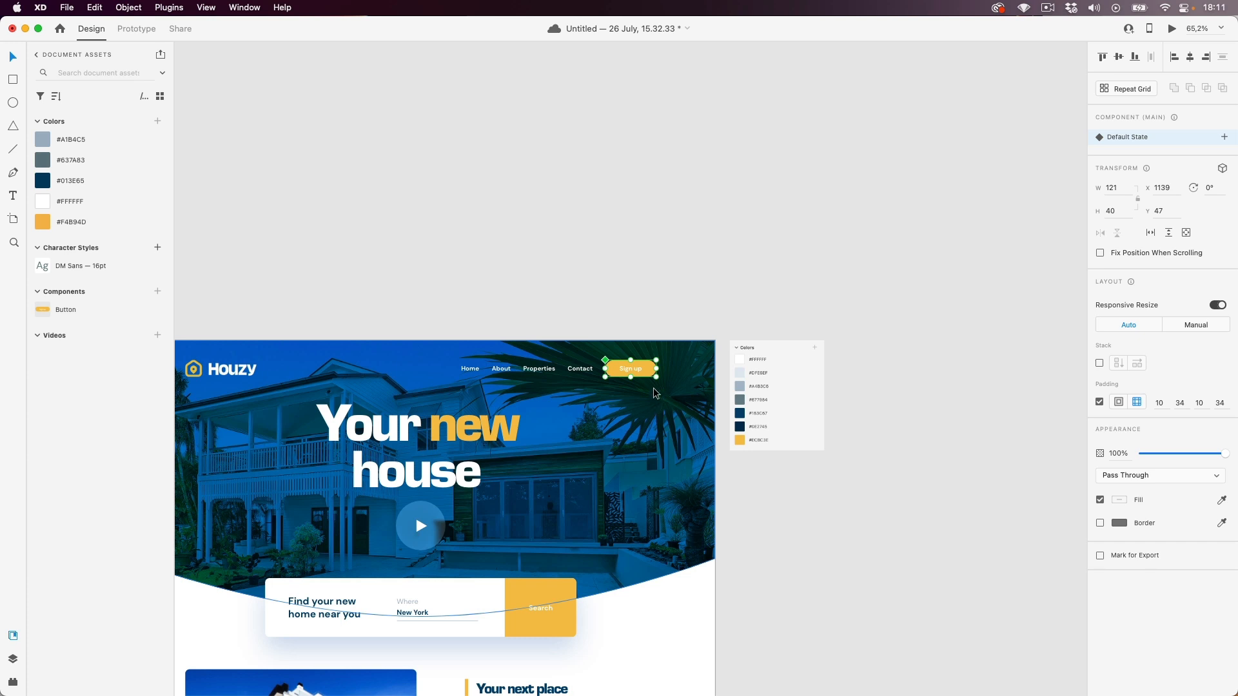
# - Reduce the corner radius of the main Button component's background in the header to 8
pyautogui.scroll(5, 653, 399)
pyautogui.scroll(3, 643, 356)
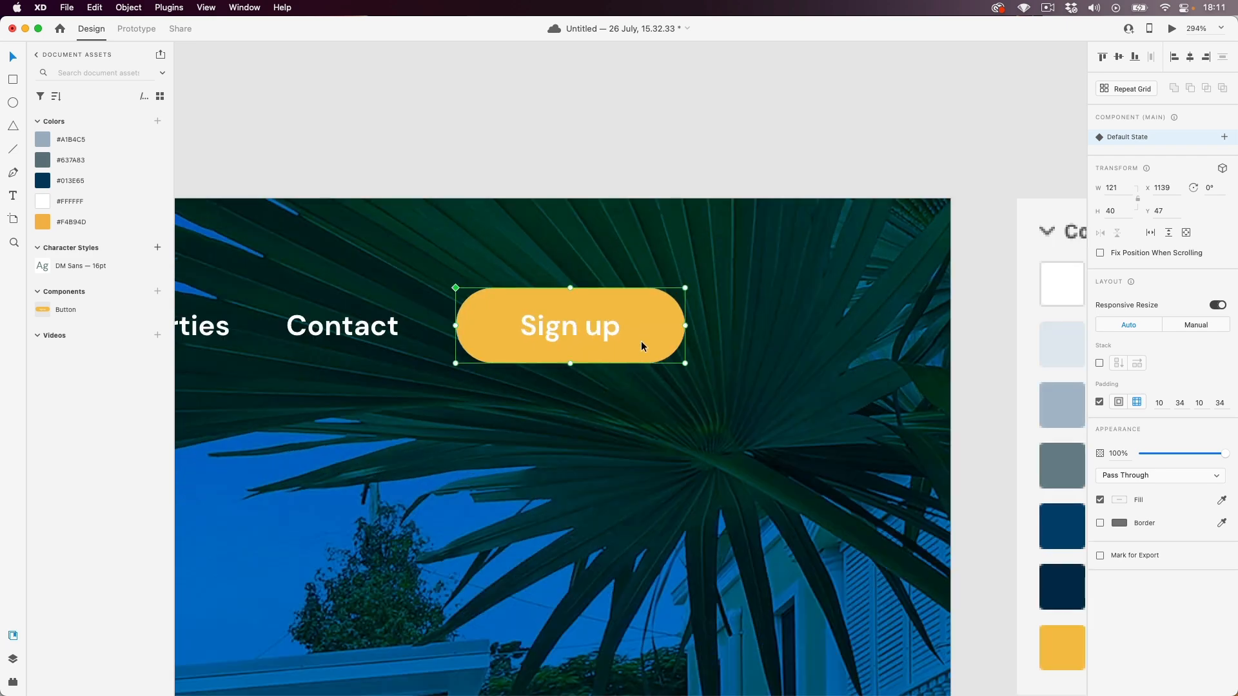
pyautogui.scroll(1, 520, 390)
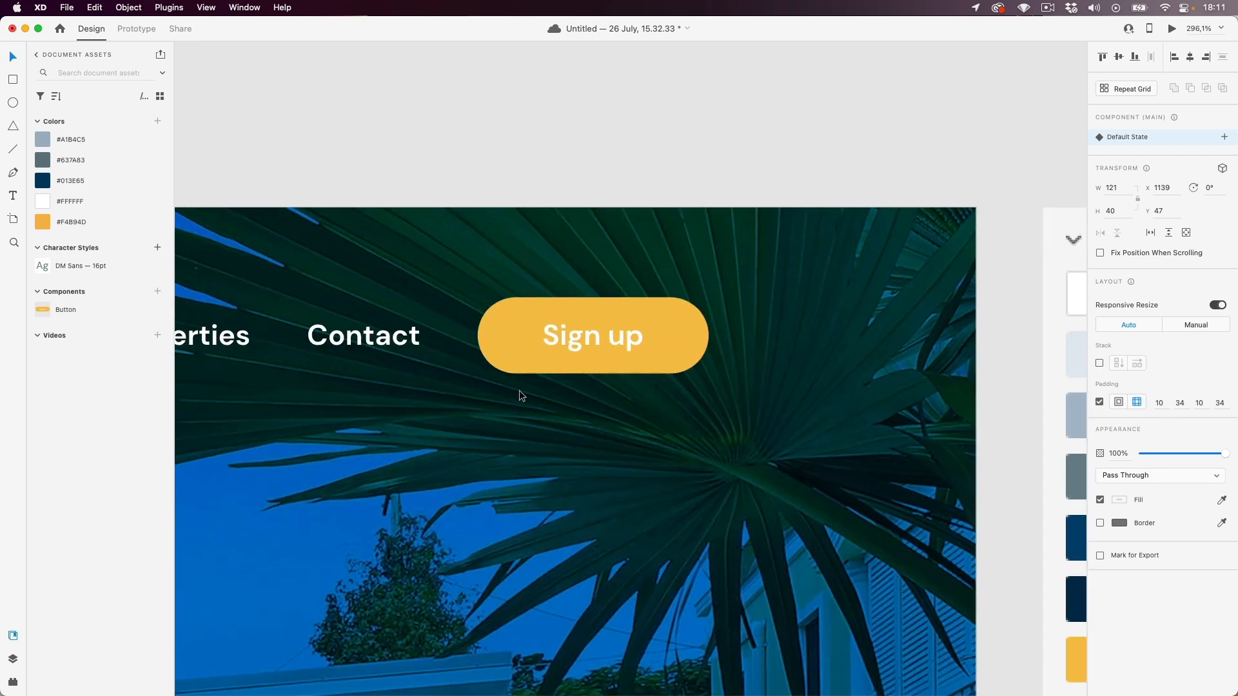
pyautogui.doubleClick(513, 338)
pyautogui.moveTo(513, 339); pyautogui.dragTo(493, 301)
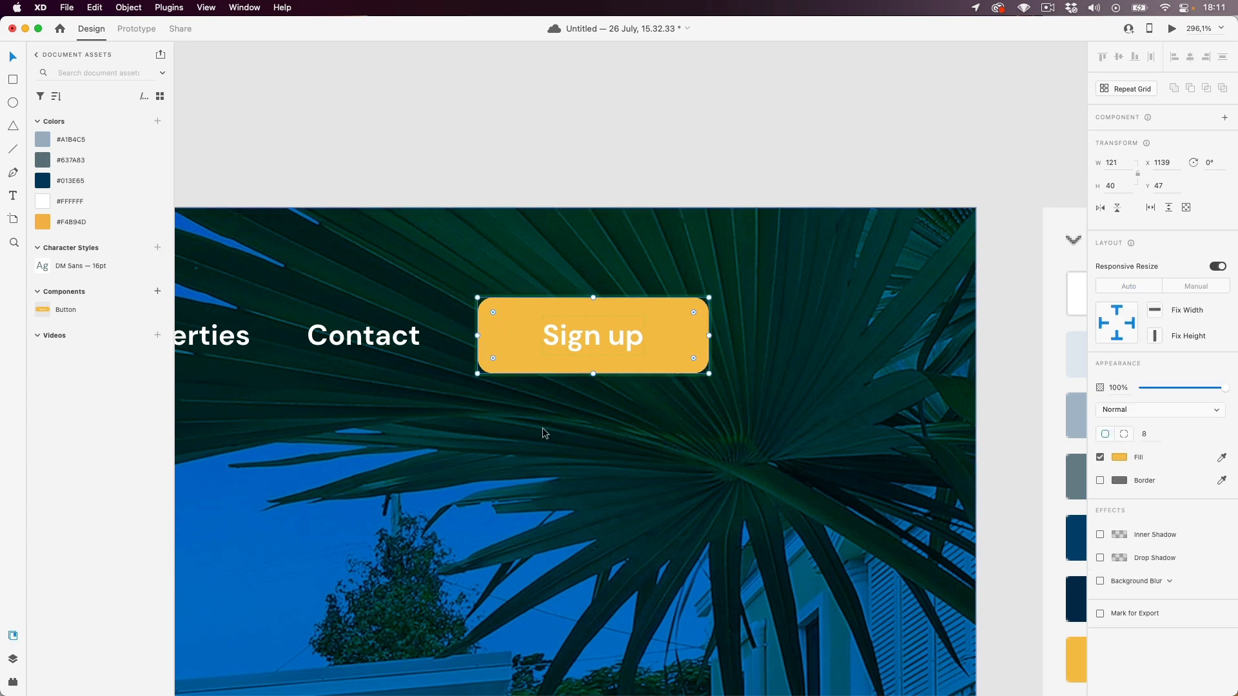
# - Examine how the corner change carries over to the "Explore more" and lower "Sign up" instances, including the "Explore more" label
pyautogui.scroll(-3, 543, 427)
pyautogui.scroll(-15, 543, 429)
pyautogui.hscroll(-3, 540, 434)
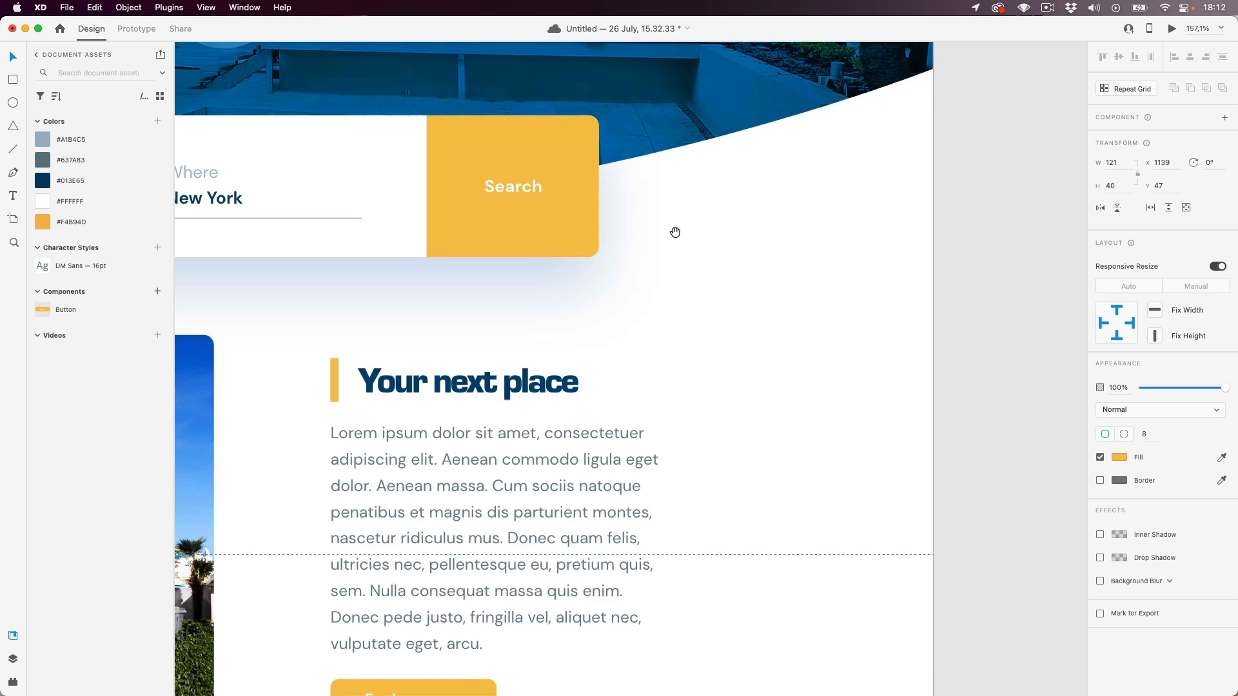
pyautogui.moveTo(599, 442); pyautogui.dragTo(617, 362)
pyautogui.click(621, 363)
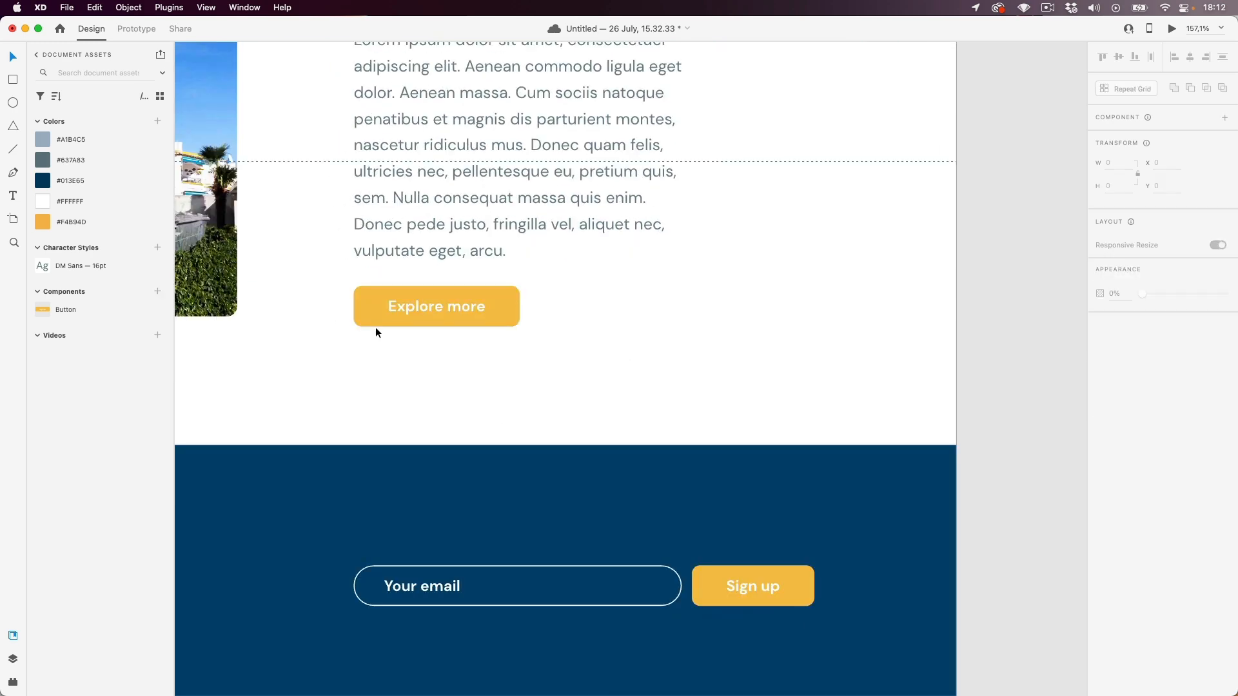
pyautogui.doubleClick(395, 310)
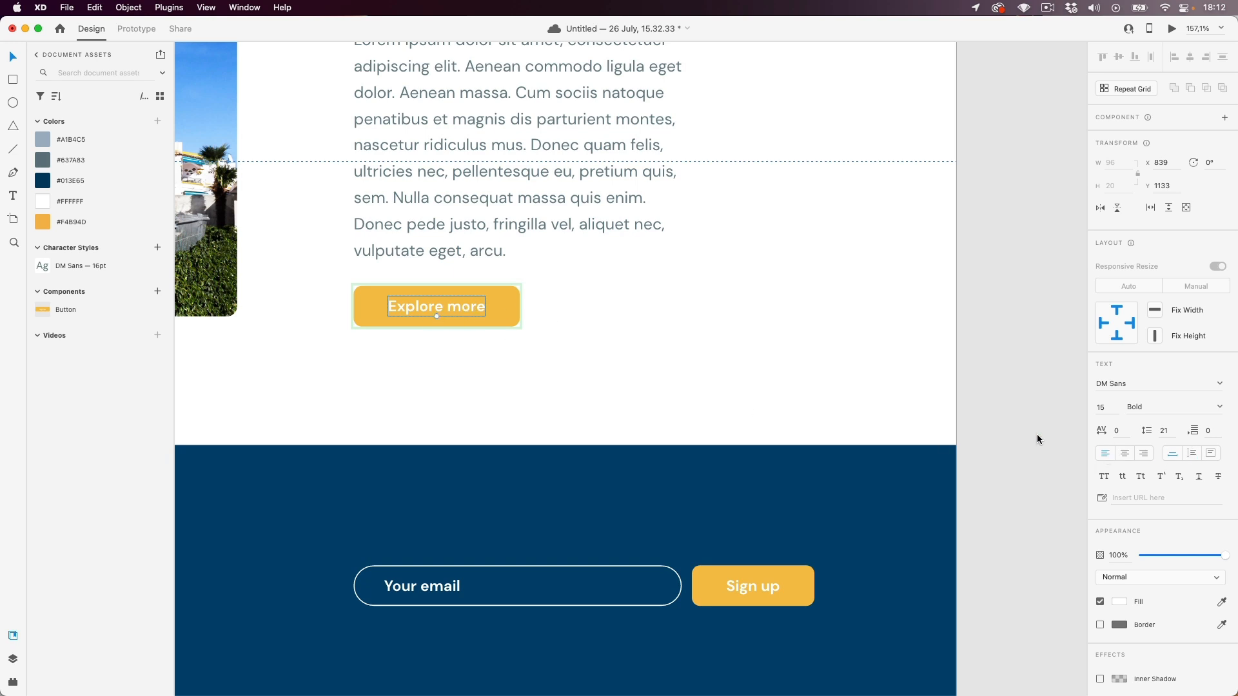
pyautogui.scroll(-3, 511, 346)
pyautogui.scroll(-2, 511, 347)
pyautogui.click(564, 315)
pyautogui.scroll(-5, 564, 315)
pyautogui.scroll(1, 511, 178)
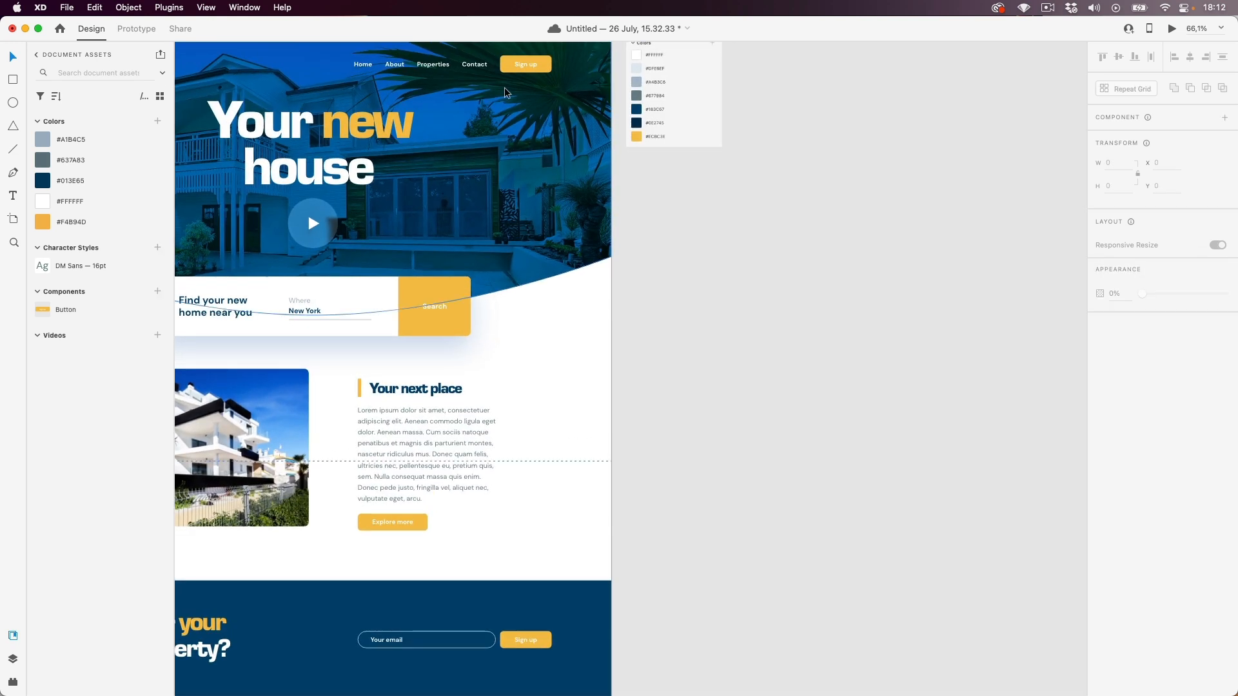
pyautogui.moveTo(505, 87); pyautogui.dragTo(517, 105)
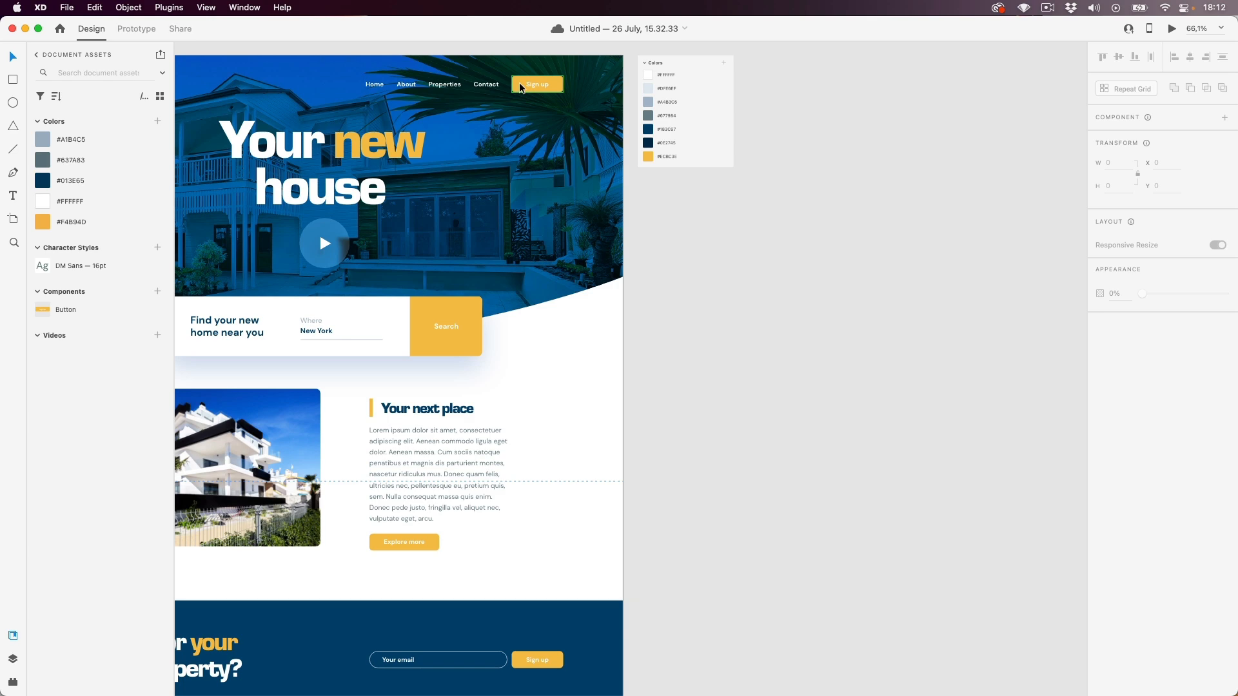
# - Restore the fully rounded pill corners on the header's main "Sign up" button
pyautogui.scroll(5, 521, 78)
pyautogui.click(504, 83)
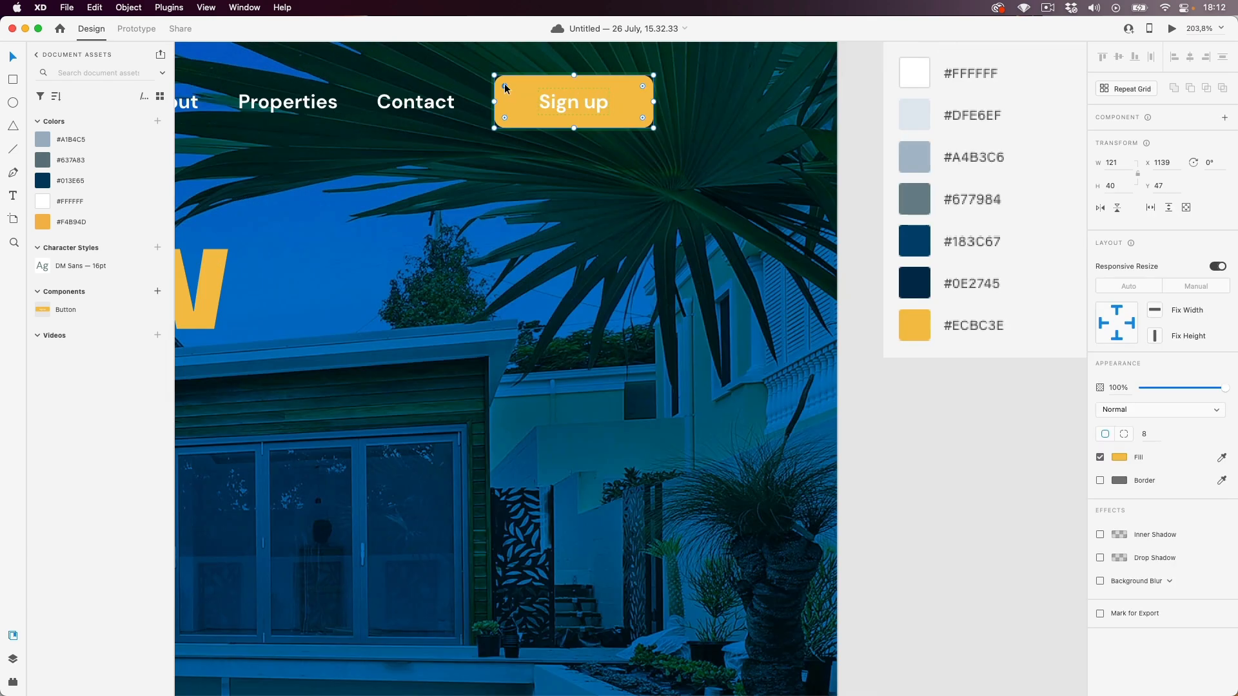
pyautogui.moveTo(518, 99); pyautogui.dragTo(536, 107)
pyautogui.scroll(-5, 576, 256)
pyautogui.moveTo(727, 436); pyautogui.dragTo(745, 310)
pyautogui.moveTo(591, 422); pyautogui.dragTo(619, 453)
pyautogui.scroll(-2, 641, 468)
pyautogui.click(643, 492)
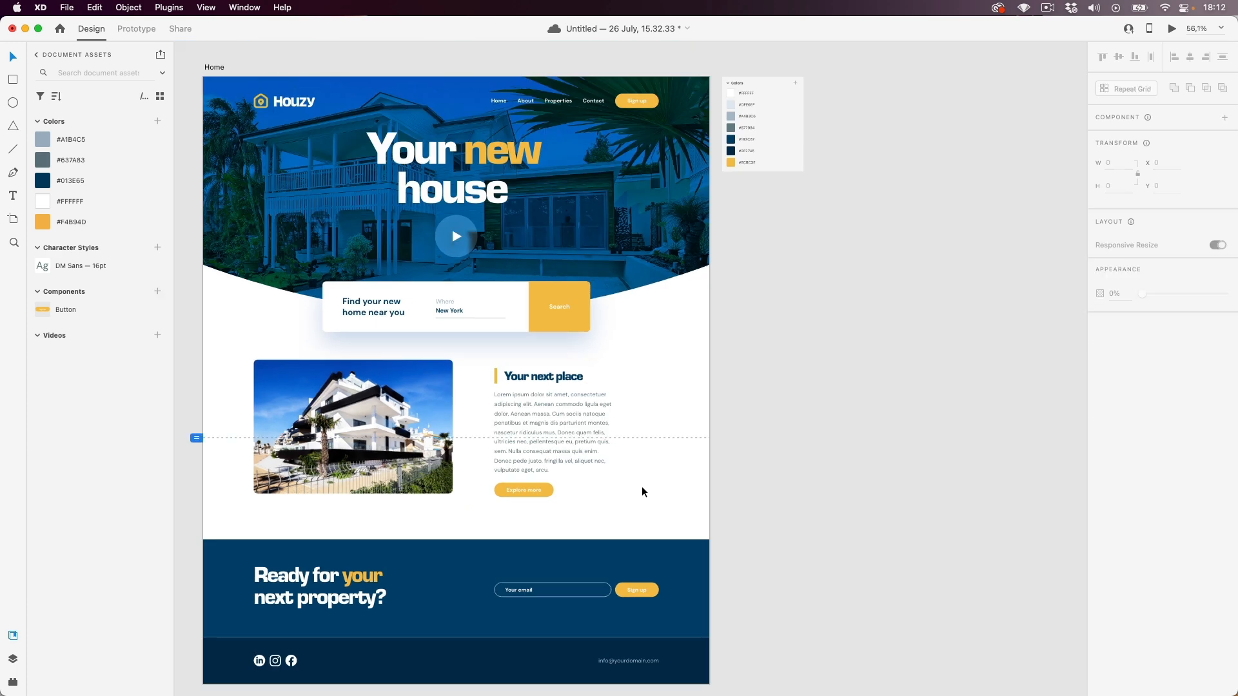
# - Examine the "Your email" field as a component candidate and look over the rest of the page
pyautogui.moveTo(644, 508); pyautogui.dragTo(633, 497)
pyautogui.scroll(-3, 601, 607)
pyautogui.scroll(5, 601, 607)
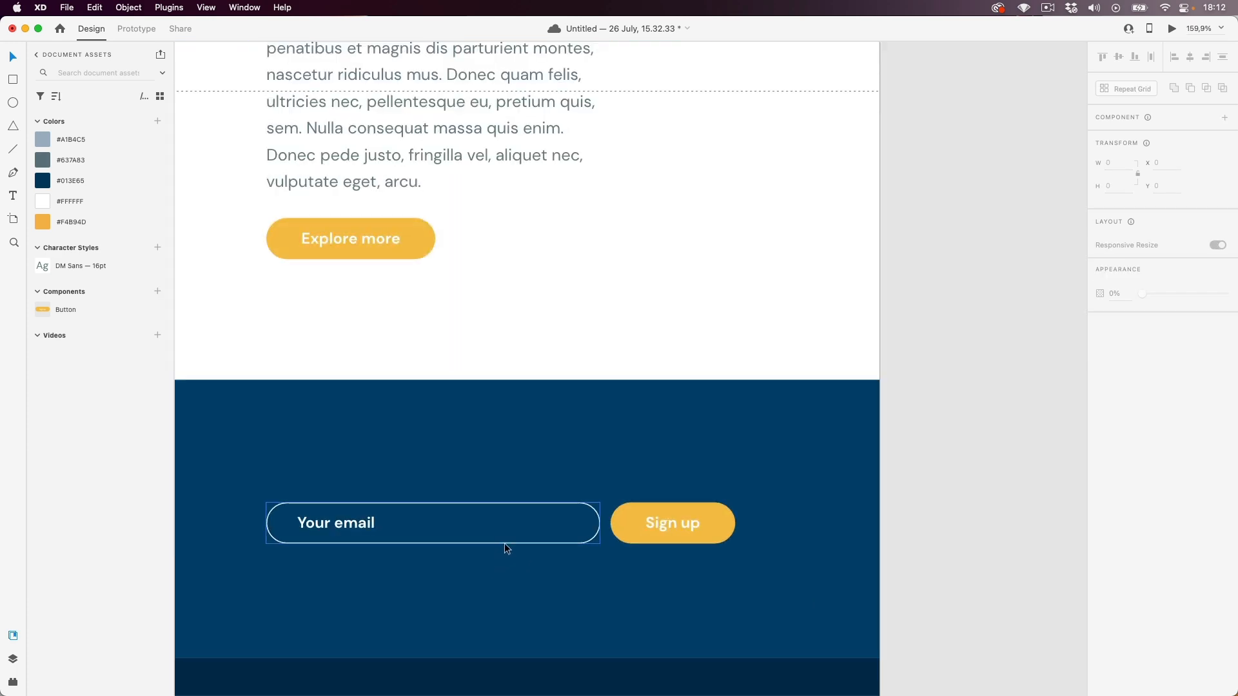
pyautogui.click(449, 537)
pyautogui.moveTo(449, 538); pyautogui.dragTo(571, 502)
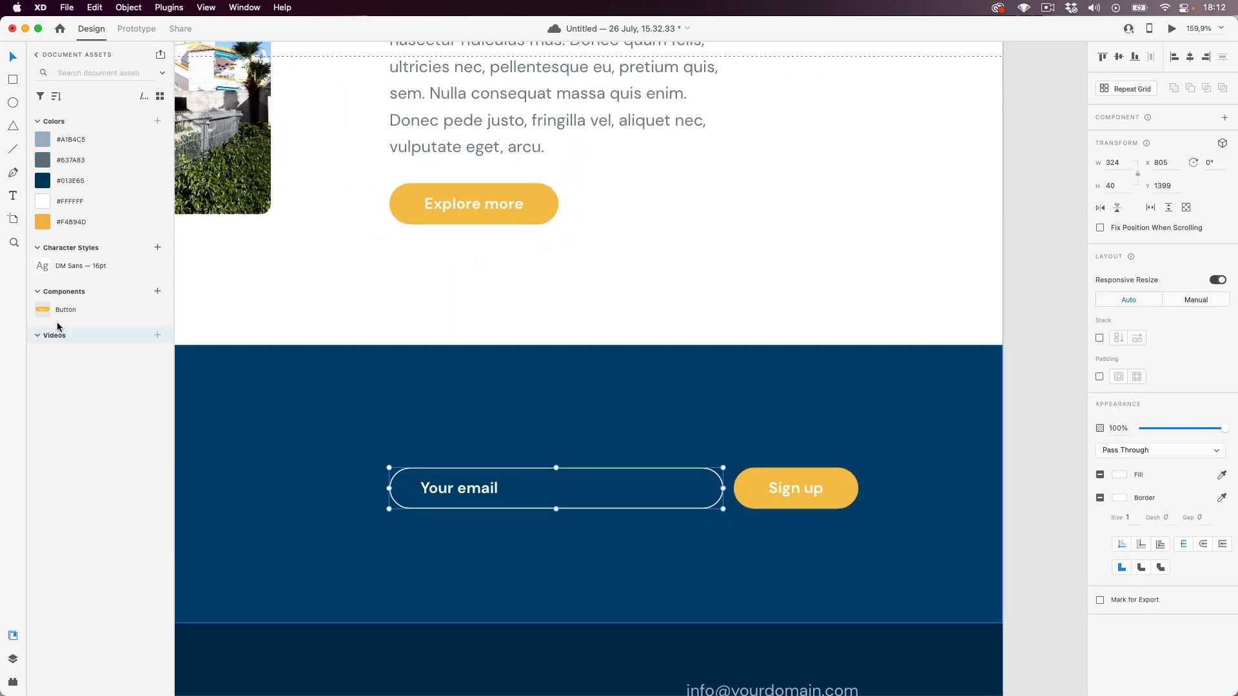
pyautogui.scroll(-5, 542, 487)
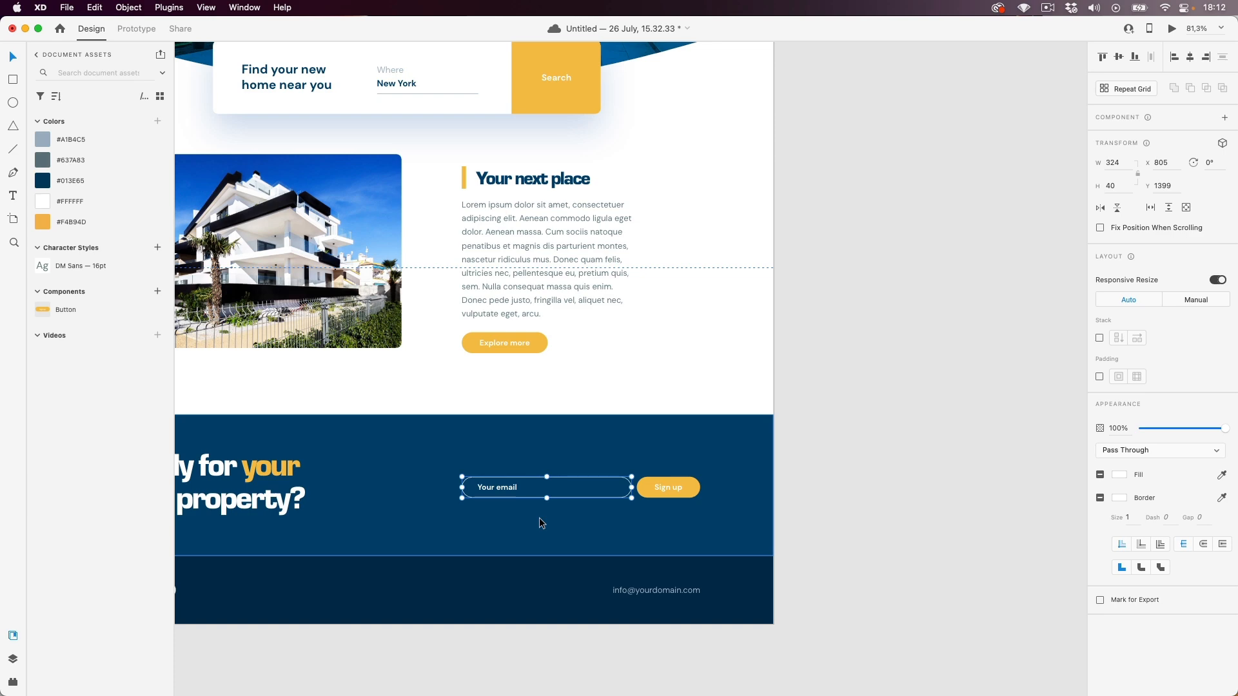
pyautogui.scroll(-3, 525, 420)
pyautogui.scroll(-2, 560, 450)
pyautogui.moveTo(592, 415); pyautogui.dragTo(593, 448)
pyautogui.click(725, 395)
# - Make the footer's LinkedIn, Instagram and Facebook icons one component and name it "Social icons"
pyautogui.scroll(8, 239, 655)
pyautogui.scroll(-3, 328, 432)
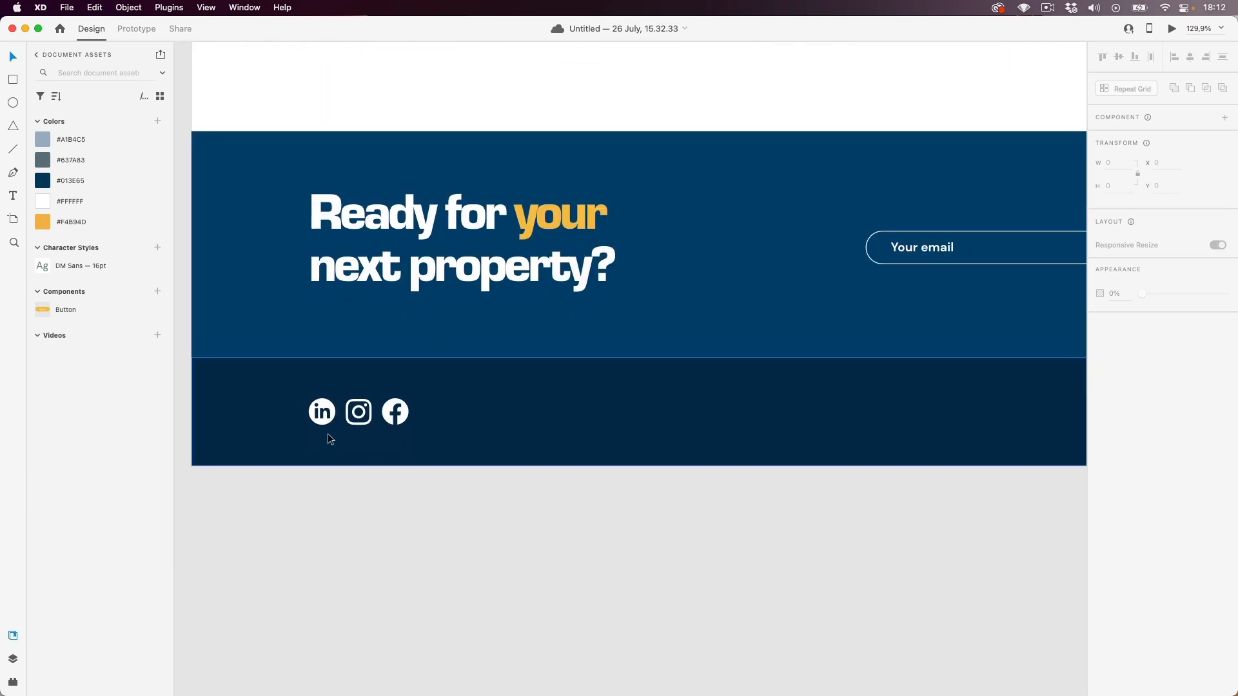
pyautogui.scroll(5, 339, 398)
pyautogui.click(328, 394)
pyautogui.keyDown('shift'); pyautogui.click(385, 407); pyautogui.keyUp('shift')
pyautogui.keyDown('shift'); pyautogui.click(438, 394); pyautogui.keyUp('shift')
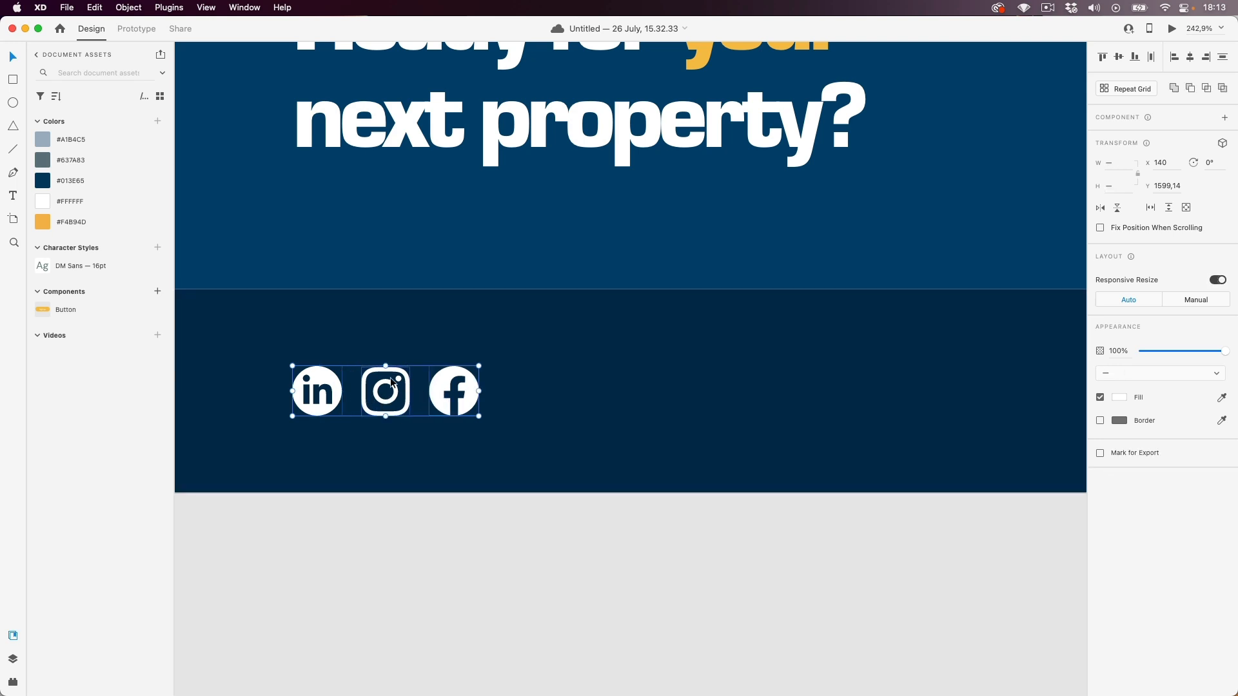
pyautogui.click(157, 292)
pyautogui.doubleClick(83, 310)
pyautogui.write('Social Icons')
pyautogui.press('Return')
# - Place an instance of the Social icons component in the dark footer bar, away from the original icons
pyautogui.scroll(-5, 401, 358)
pyautogui.moveTo(66, 316); pyautogui.dragTo(520, 505)
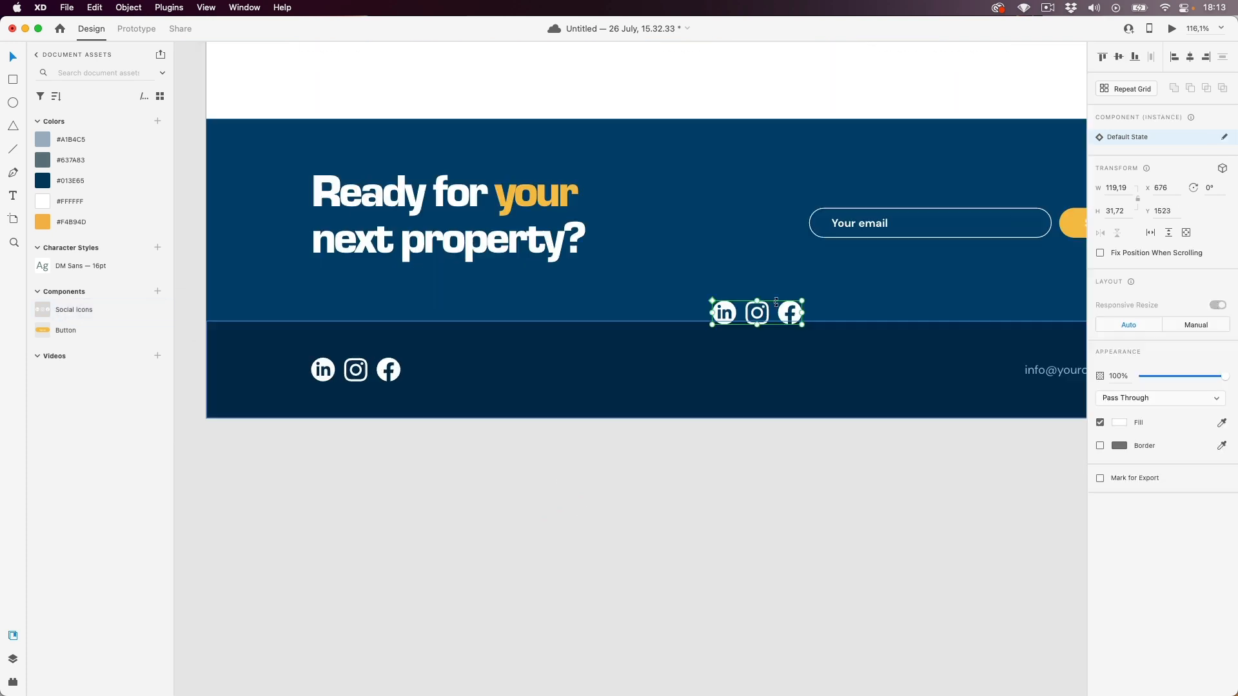
pyautogui.moveTo(792, 309); pyautogui.dragTo(817, 334)
pyautogui.scroll(2, 362, 374)
# - Delete the Instagram icon from the main Social icons component and move the Facebook icon next to the LinkedIn icon
pyautogui.doubleClick(362, 374)
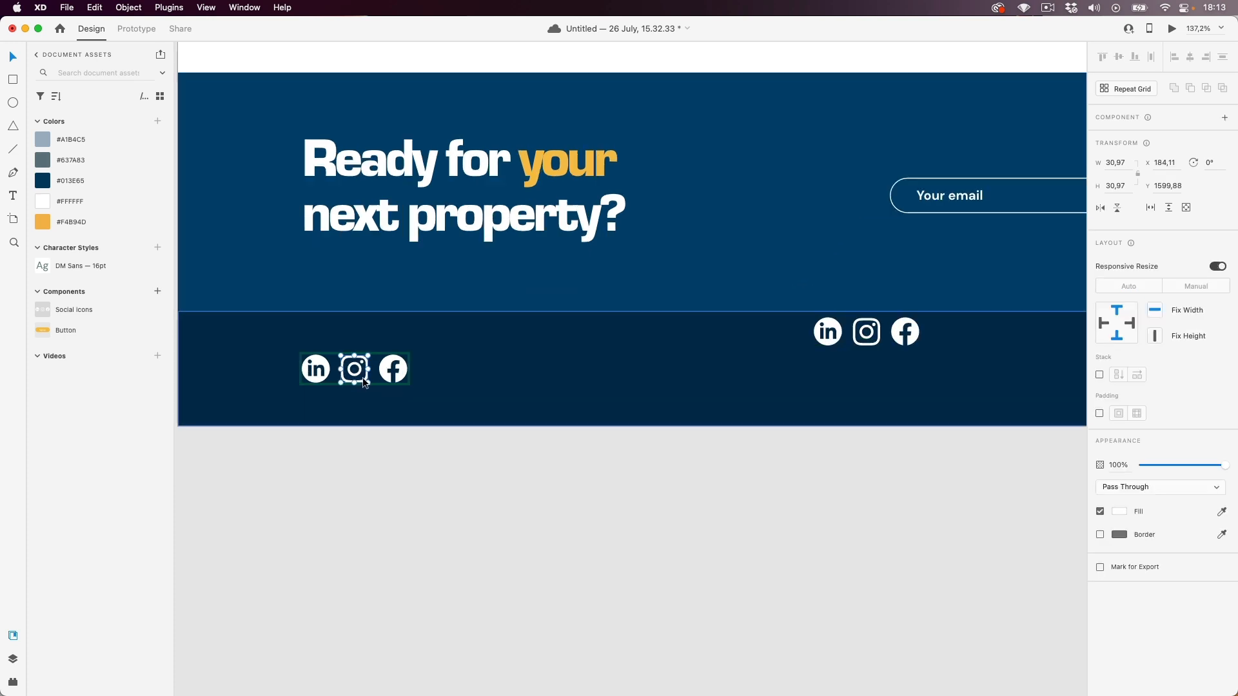
pyautogui.press('Delete')
pyautogui.moveTo(379, 374); pyautogui.dragTo(341, 371)
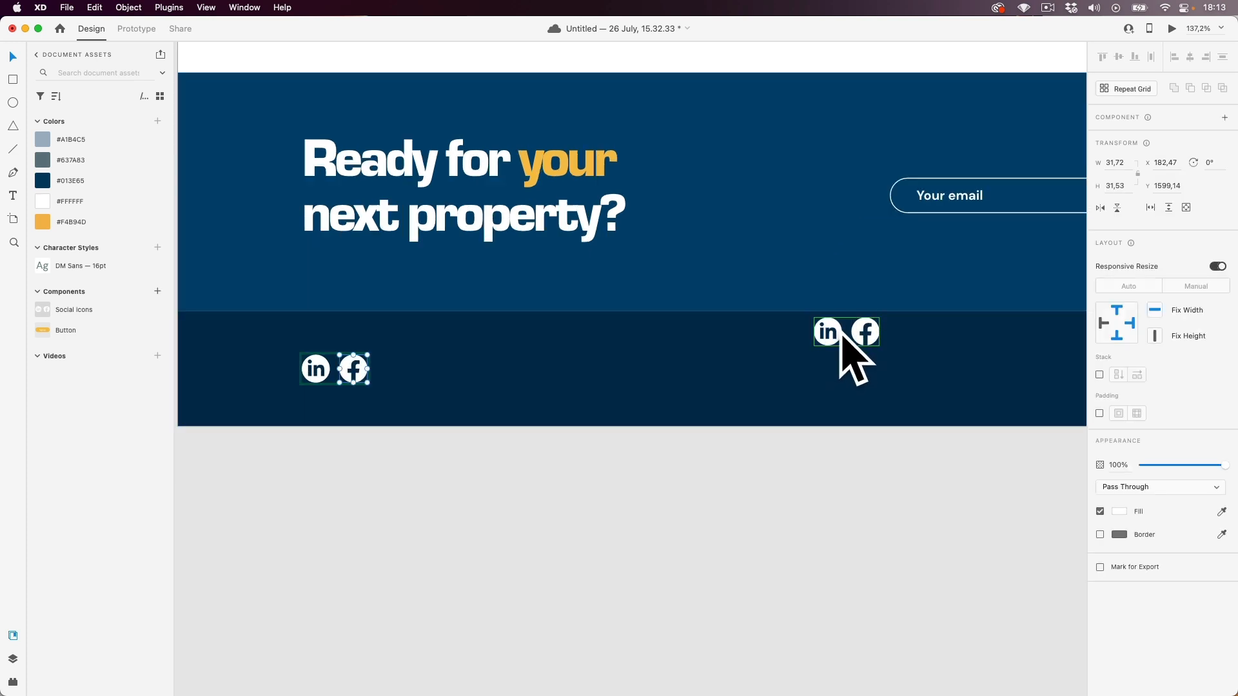
# - Undo the Facebook icon move and the Instagram icon deletion, and clear the selection
pyautogui.press('super+z')
pyautogui.press('super+z')
pyautogui.click(780, 504)
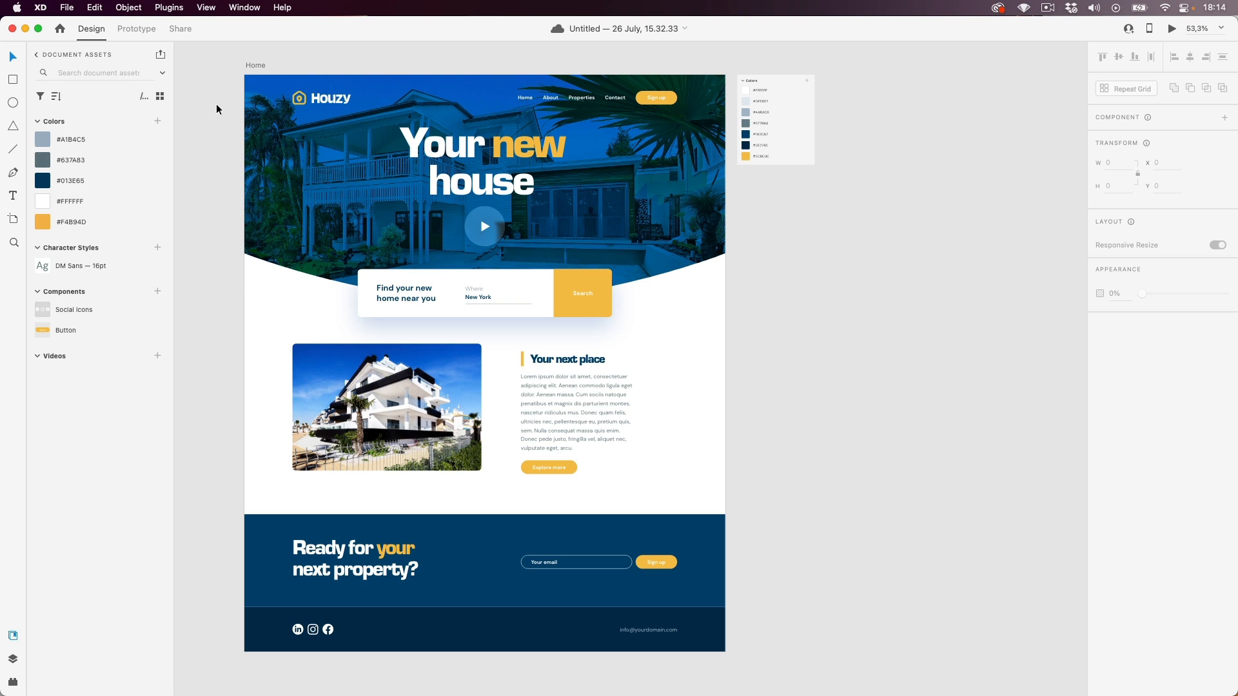
# - Save the design as a local document named "Home design v1" in the Documents folder
pyautogui.click(256, 65)
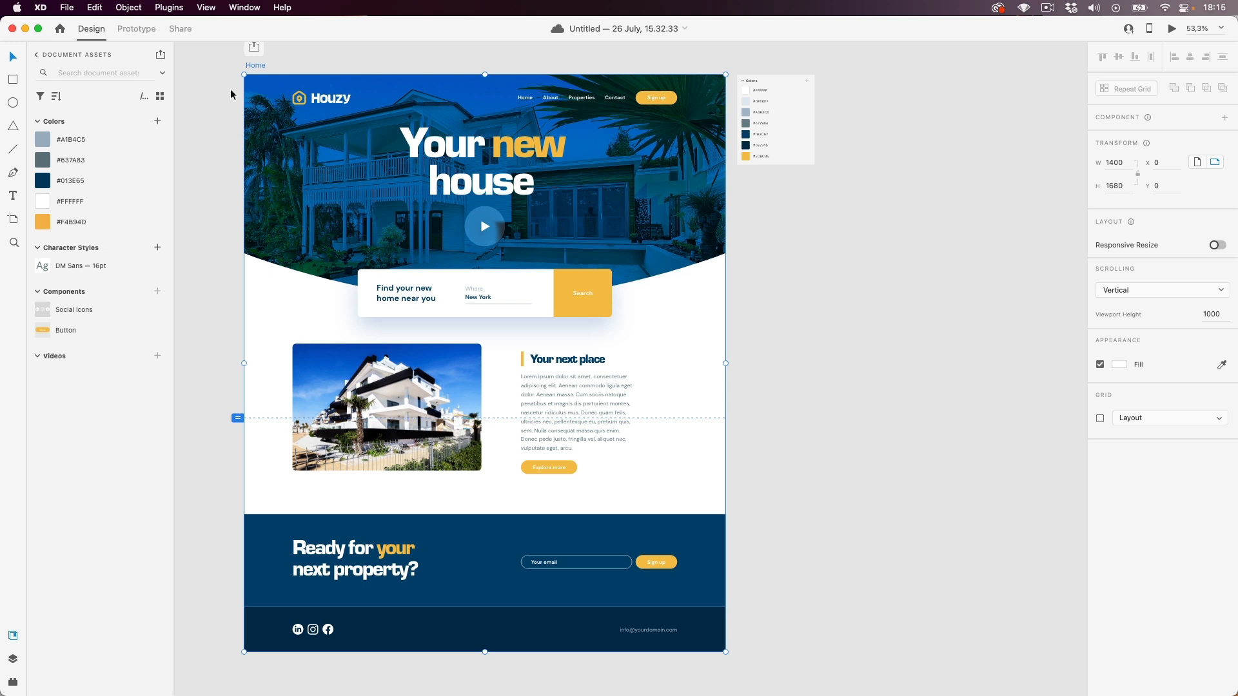
pyautogui.click(67, 7)
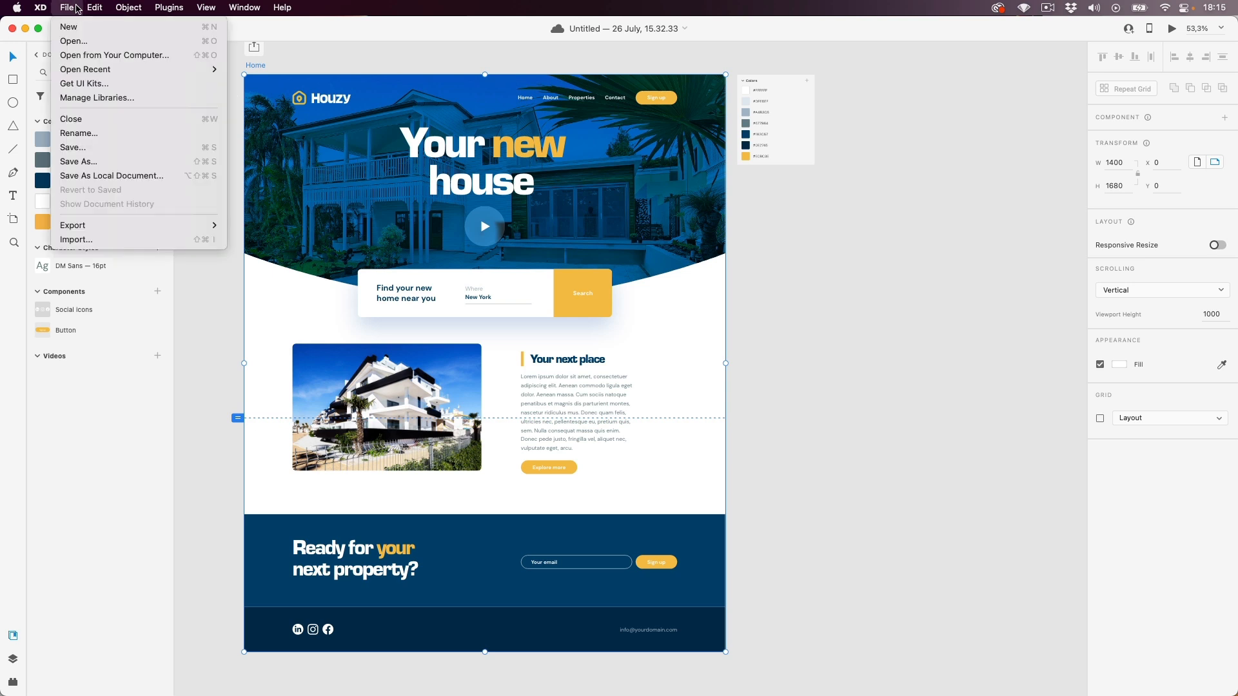
pyautogui.click(173, 177)
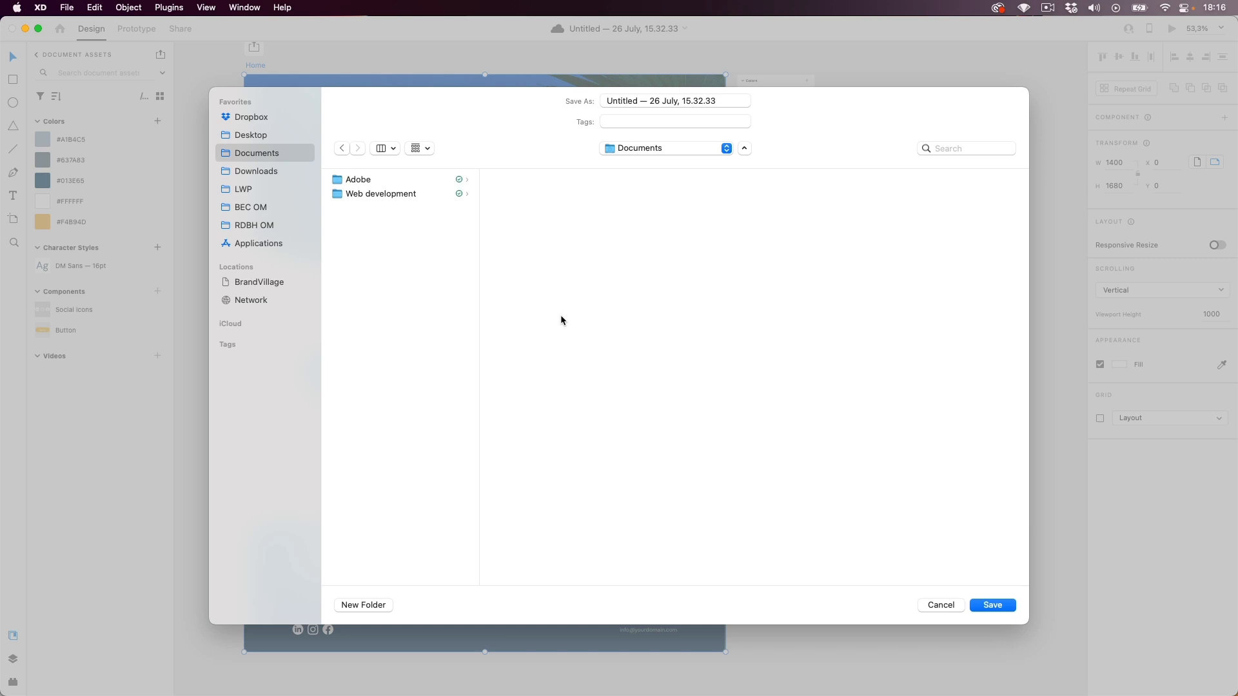
pyautogui.tripleClick(651, 101)
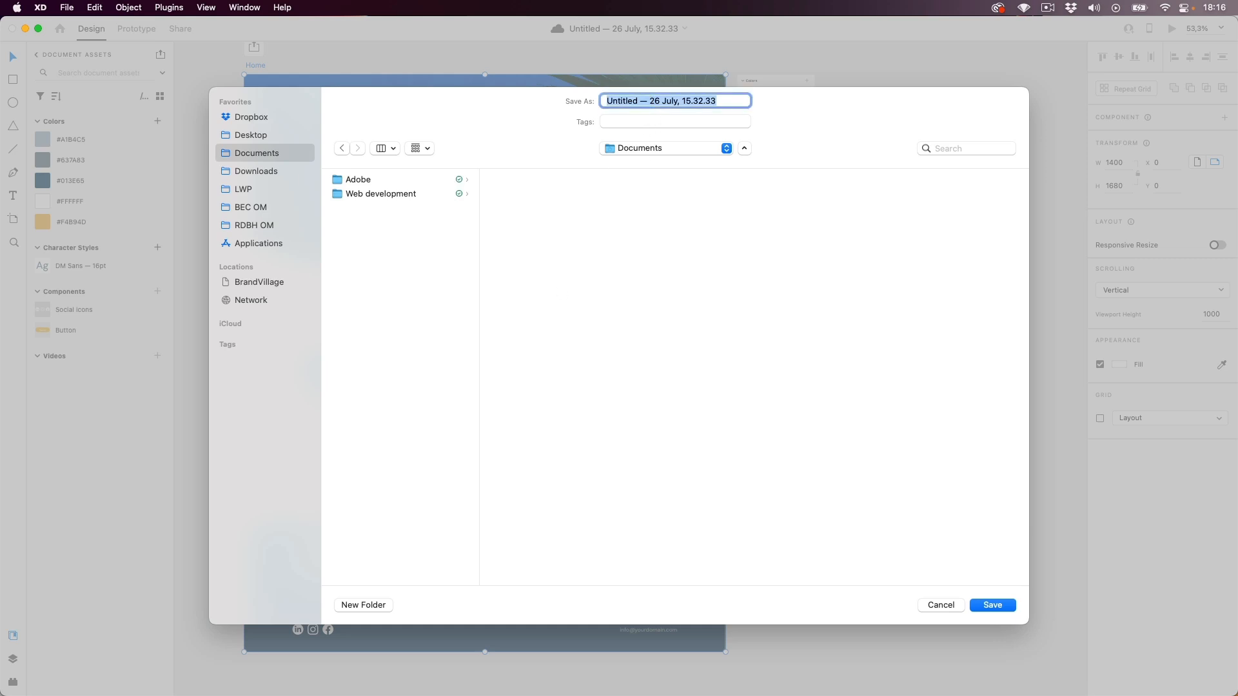
pyautogui.write('Home design v1')
pyautogui.press('Return')
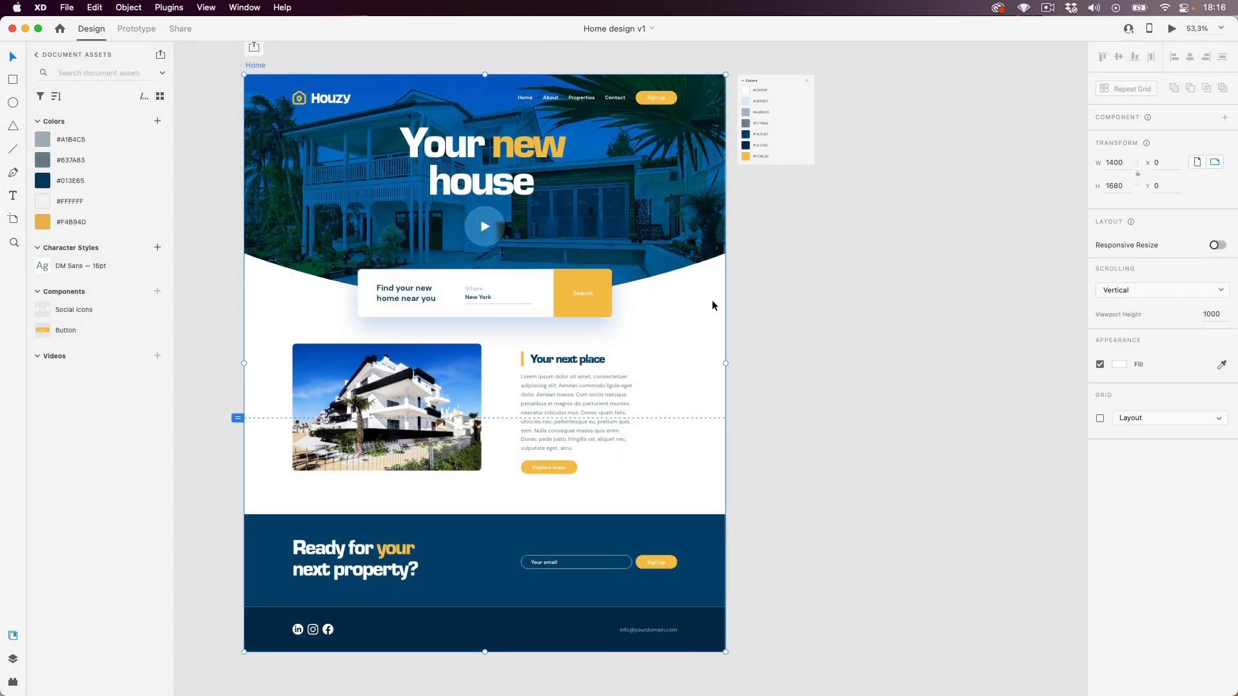
# - Switch to Finder and check the Documents folder for the saved design file
pyautogui.click(172, 672)
pyautogui.click(735, 250)
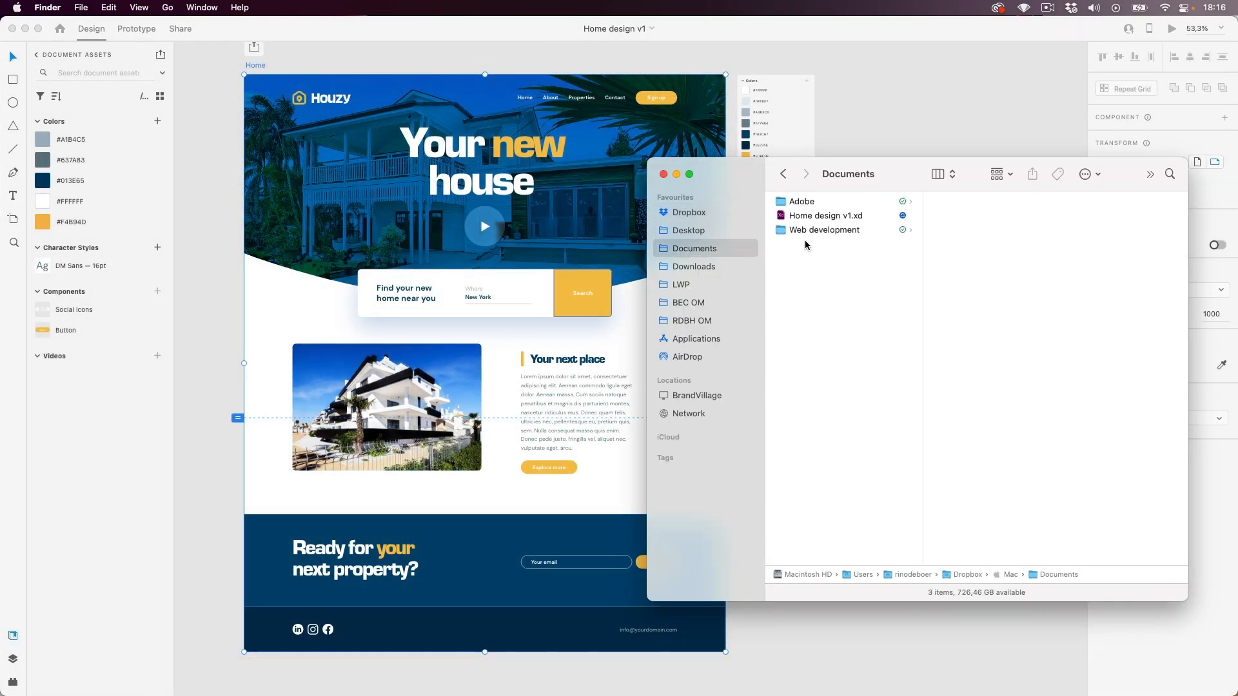
# - Inspect the details of the saved design file in the Documents folder and switch back to Adobe XD
pyautogui.click(884, 217)
pyautogui.moveTo(896, 169); pyautogui.dragTo(528, 171)
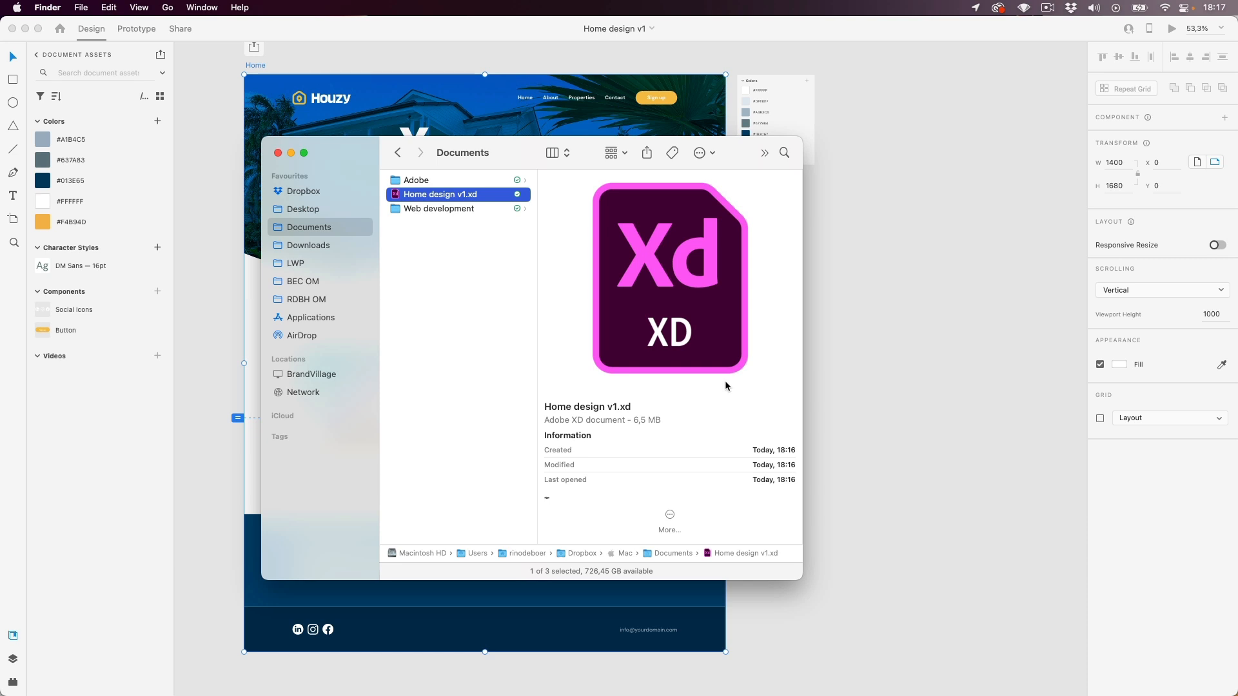
pyautogui.click(961, 324)
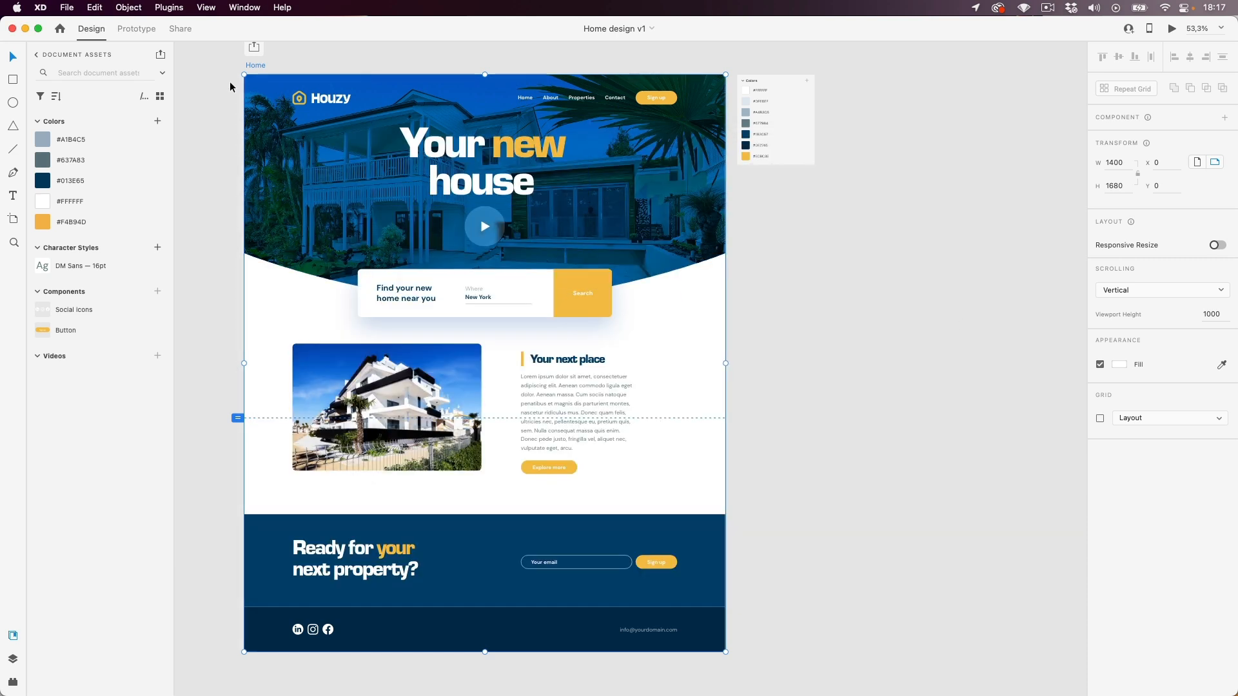
# - Preview the Home artboard, look through the whole page from header to footer, and close the preview
pyautogui.click(219, 94)
pyautogui.moveTo(223, 73); pyautogui.dragTo(216, 78)
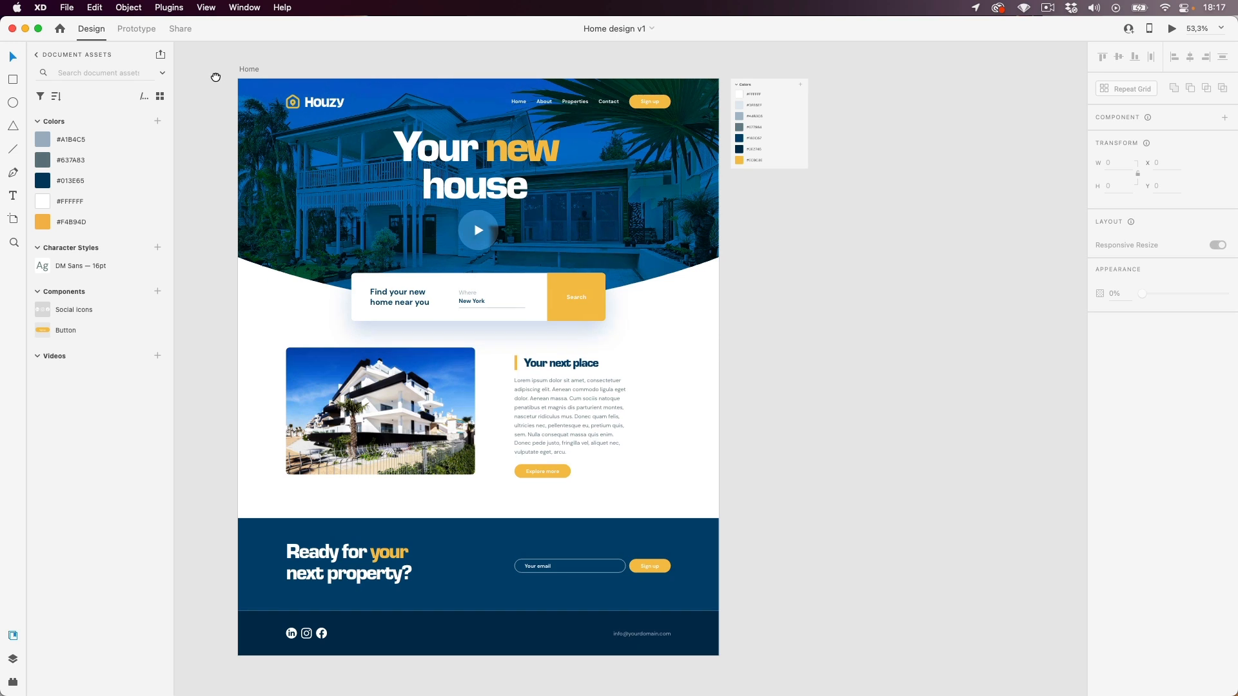
pyautogui.click(250, 70)
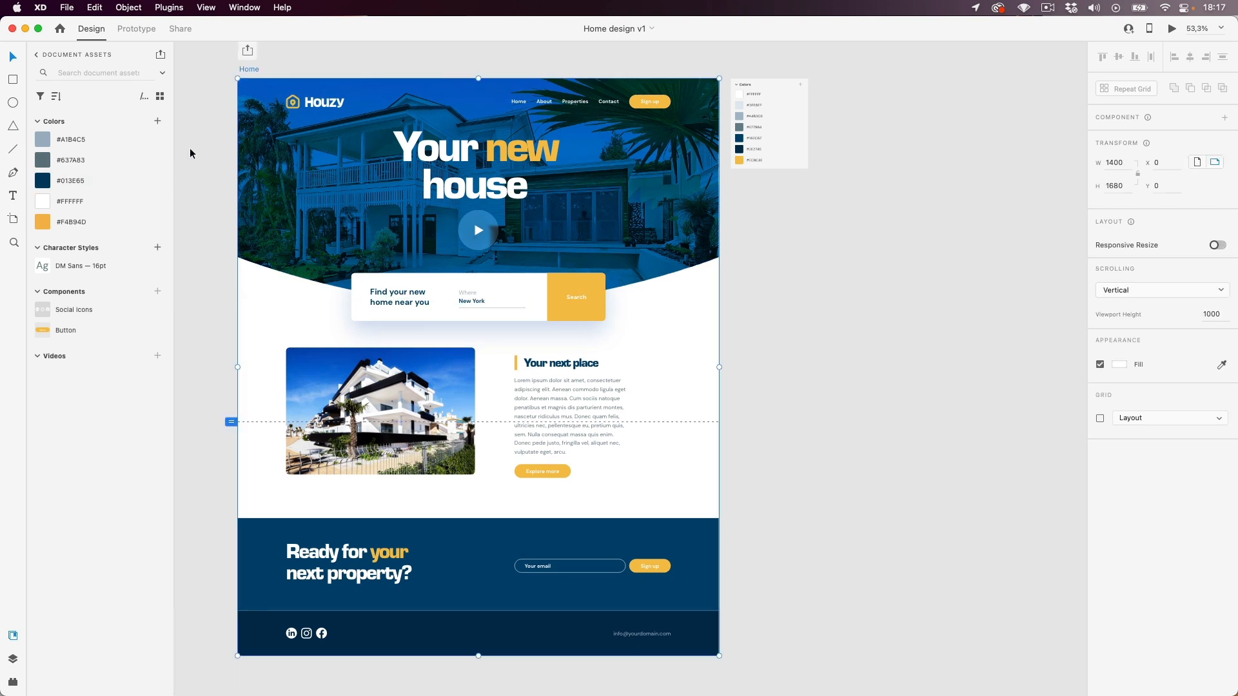
pyautogui.click(1173, 33)
pyautogui.moveTo(522, 27); pyautogui.dragTo(487, 25)
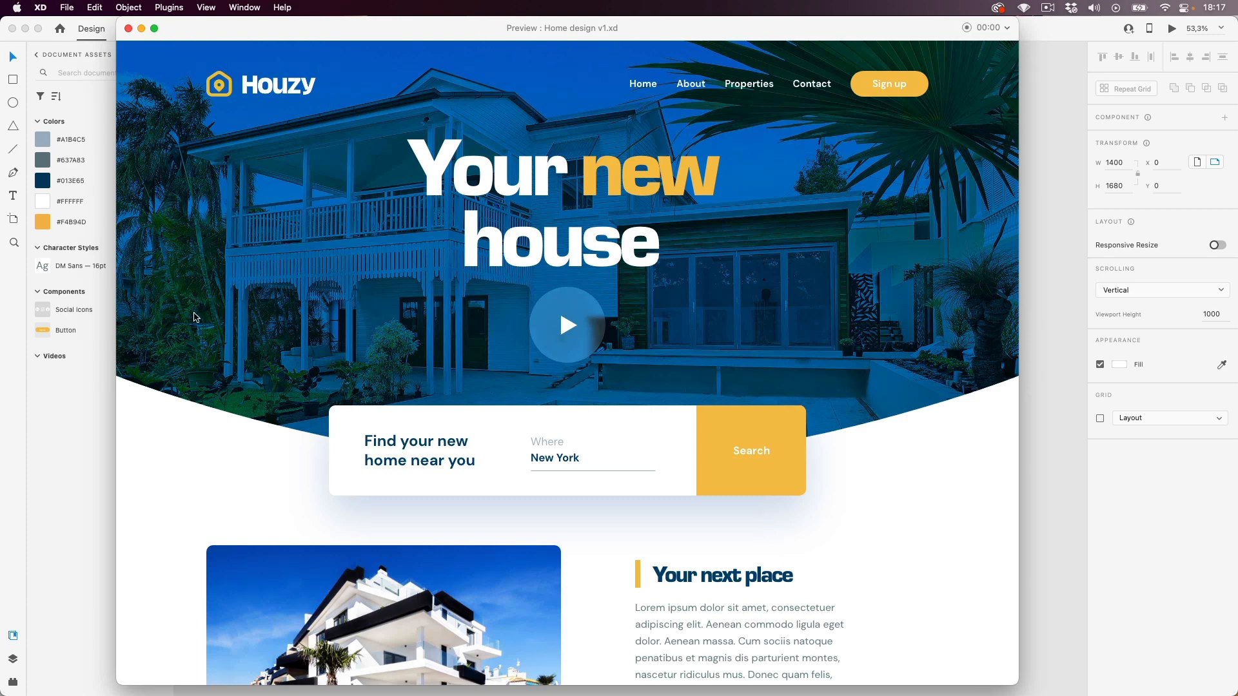
pyautogui.scroll(-5, 194, 310)
pyautogui.scroll(-3, 192, 313)
pyautogui.scroll(8, 189, 328)
pyautogui.scroll(-7, 191, 342)
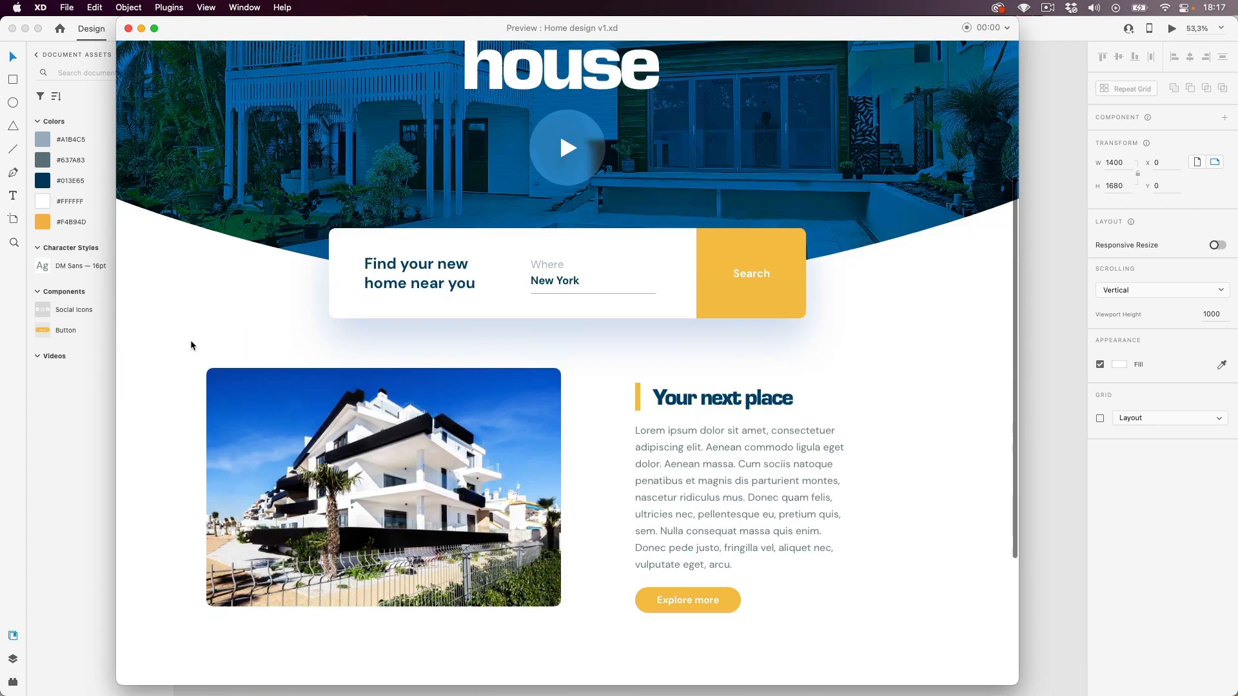
pyautogui.scroll(8, 181, 351)
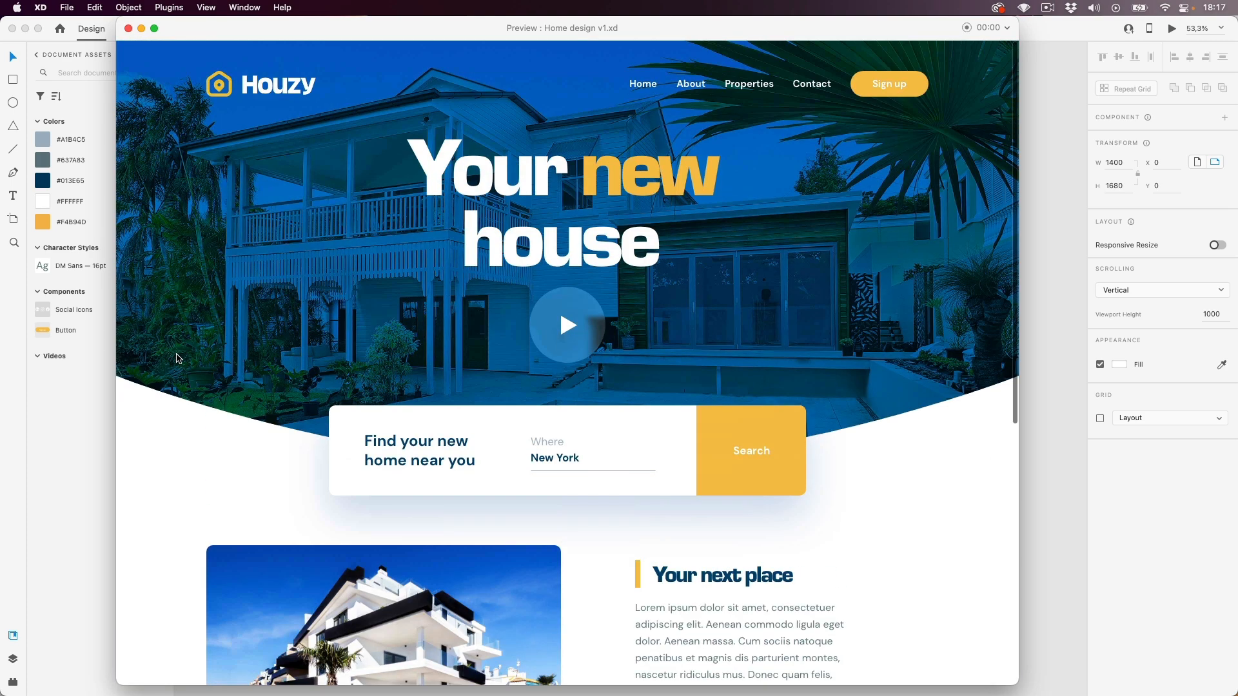
pyautogui.click(128, 28)
# - Reduce the Home artboard's viewport height to 800
pyautogui.scroll(4, 254, 455)
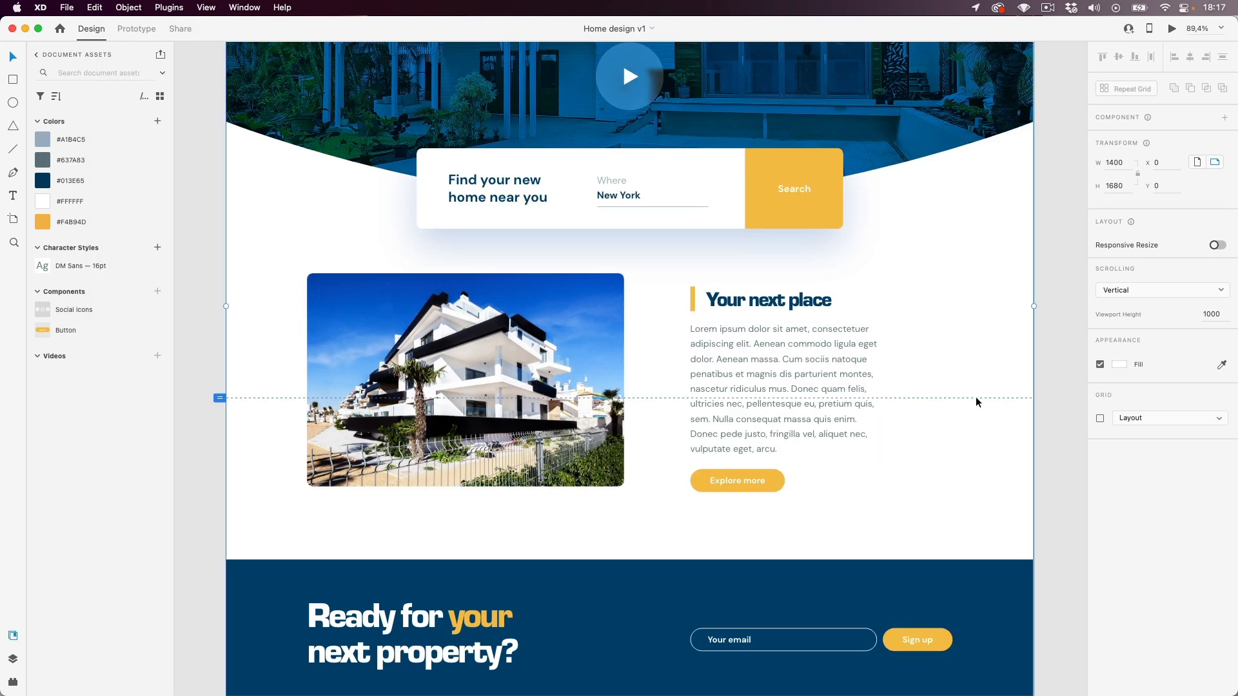
pyautogui.moveTo(229, 397); pyautogui.dragTo(229, 339)
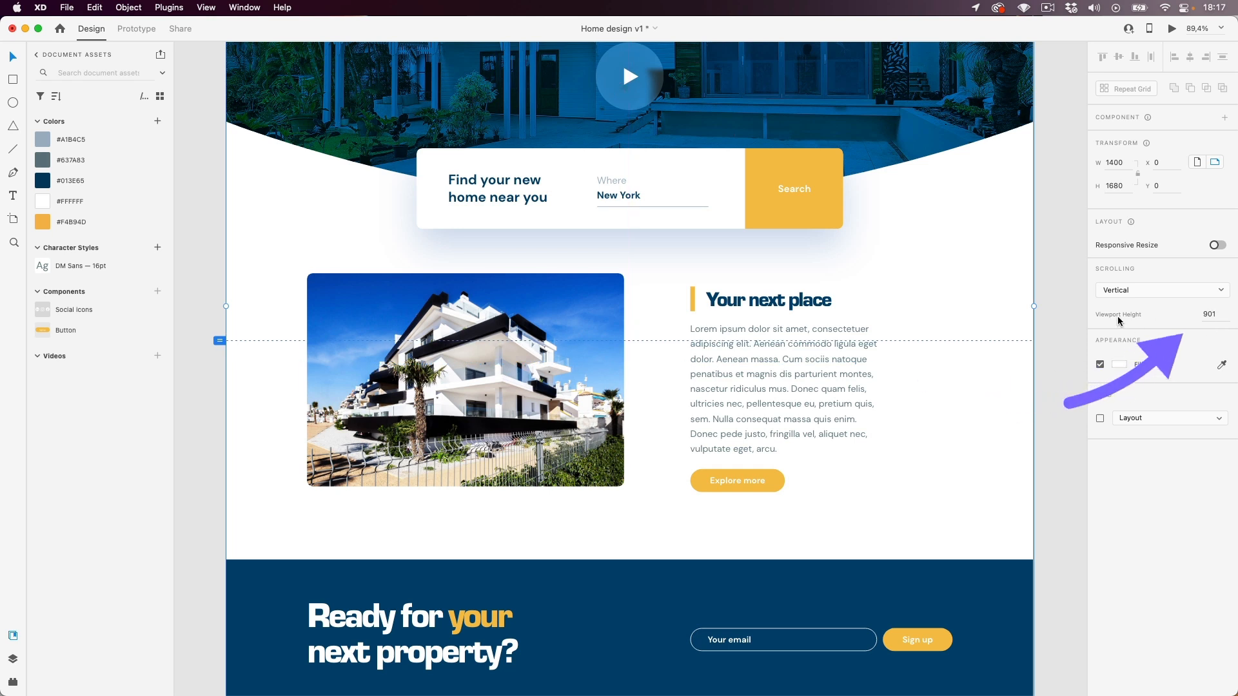
pyautogui.moveTo(232, 341); pyautogui.dragTo(233, 283)
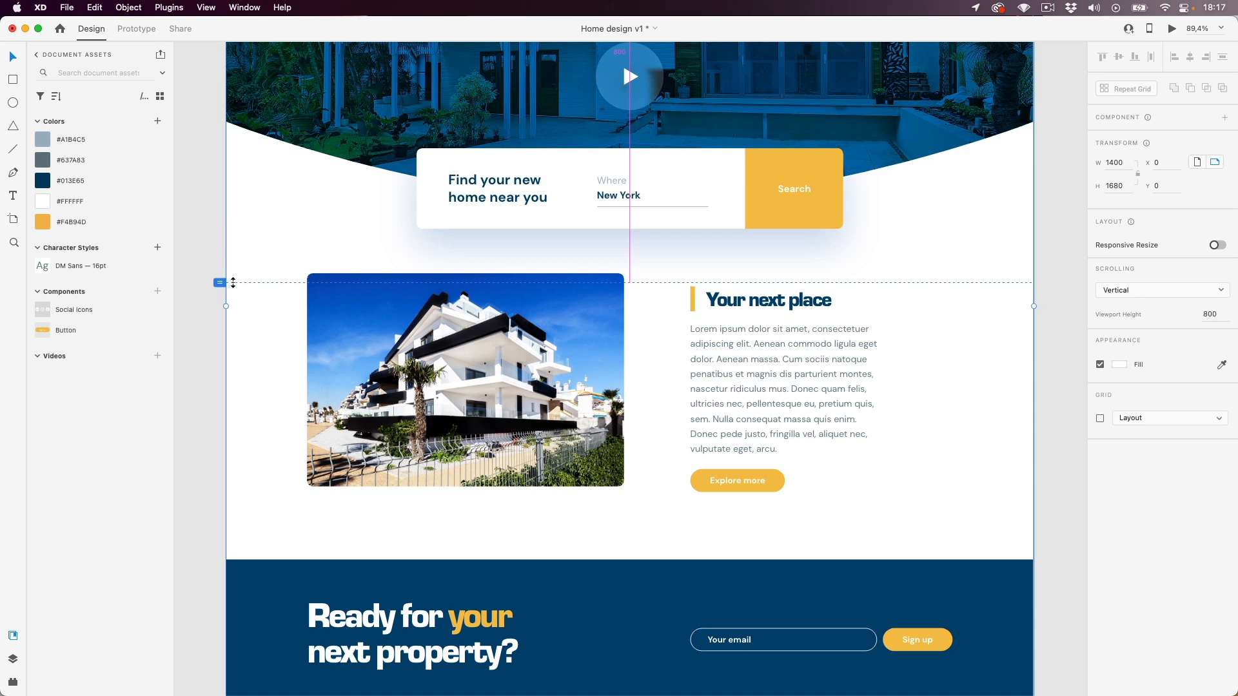
# - Preview the Home artboard with the shortened viewport, check how the page scrolls, and close the preview
pyautogui.click(1172, 29)
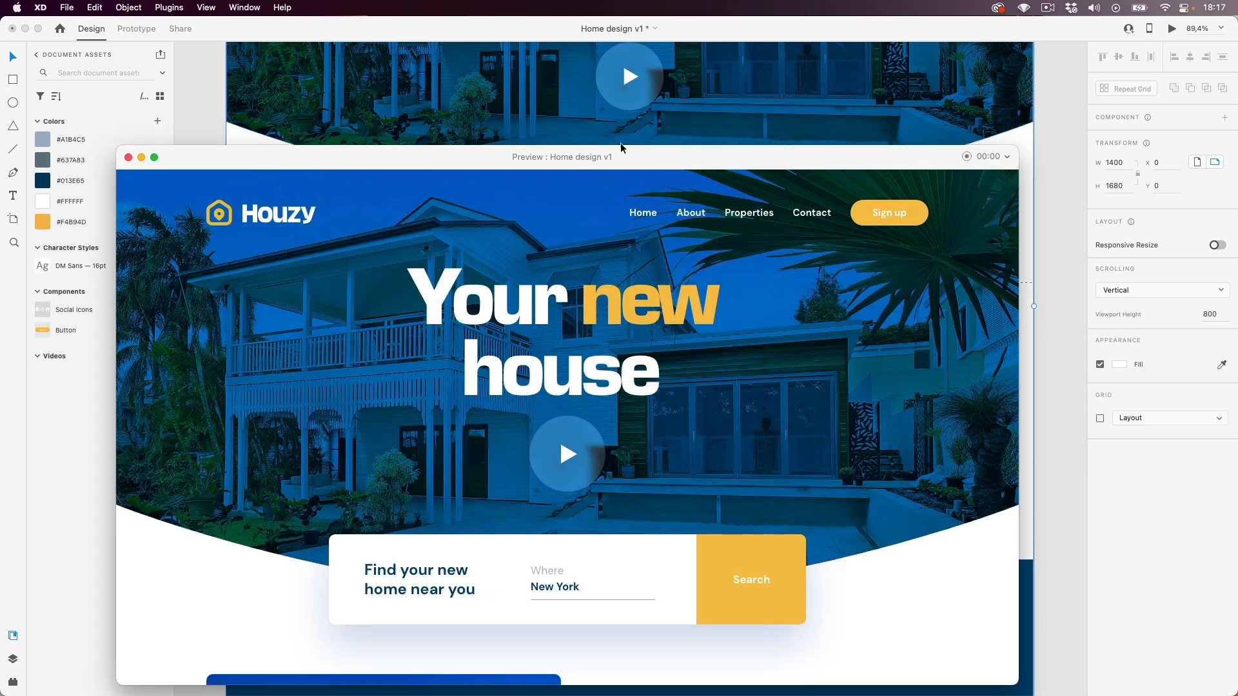
pyautogui.moveTo(620, 147); pyautogui.dragTo(591, 60)
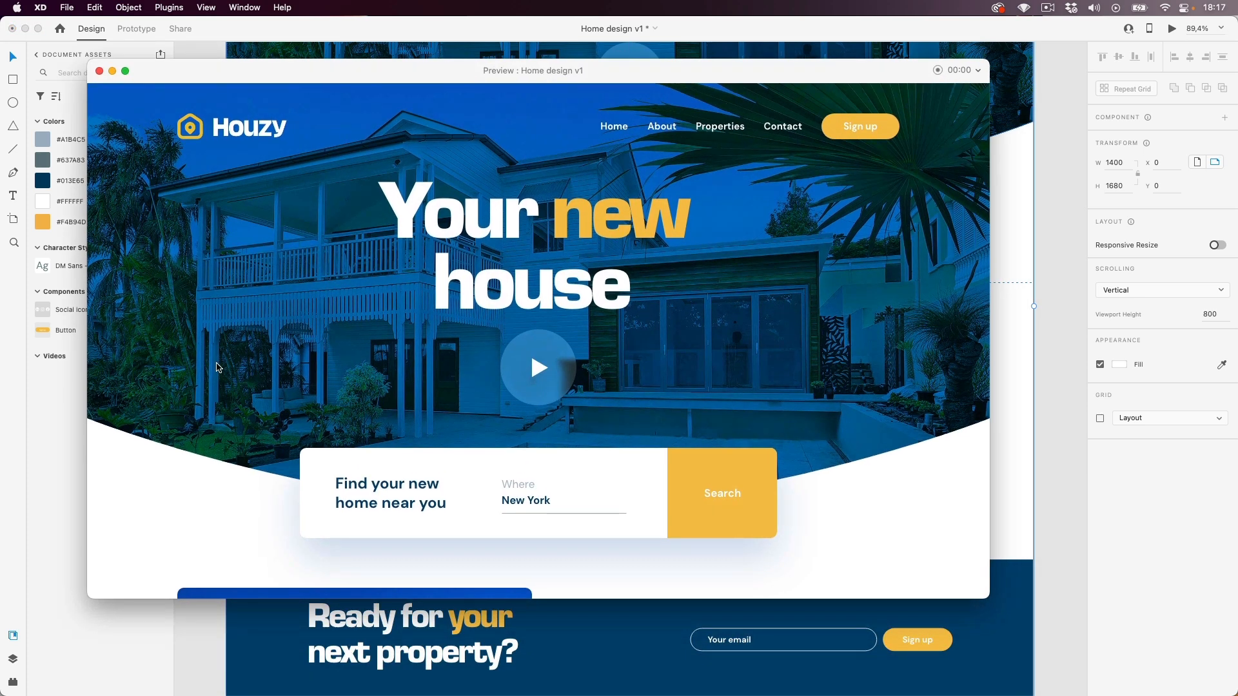
pyautogui.scroll(-10, 217, 367)
pyautogui.scroll(5, 644, 296)
pyautogui.scroll(5, 668, 285)
pyautogui.scroll(-6, 496, 365)
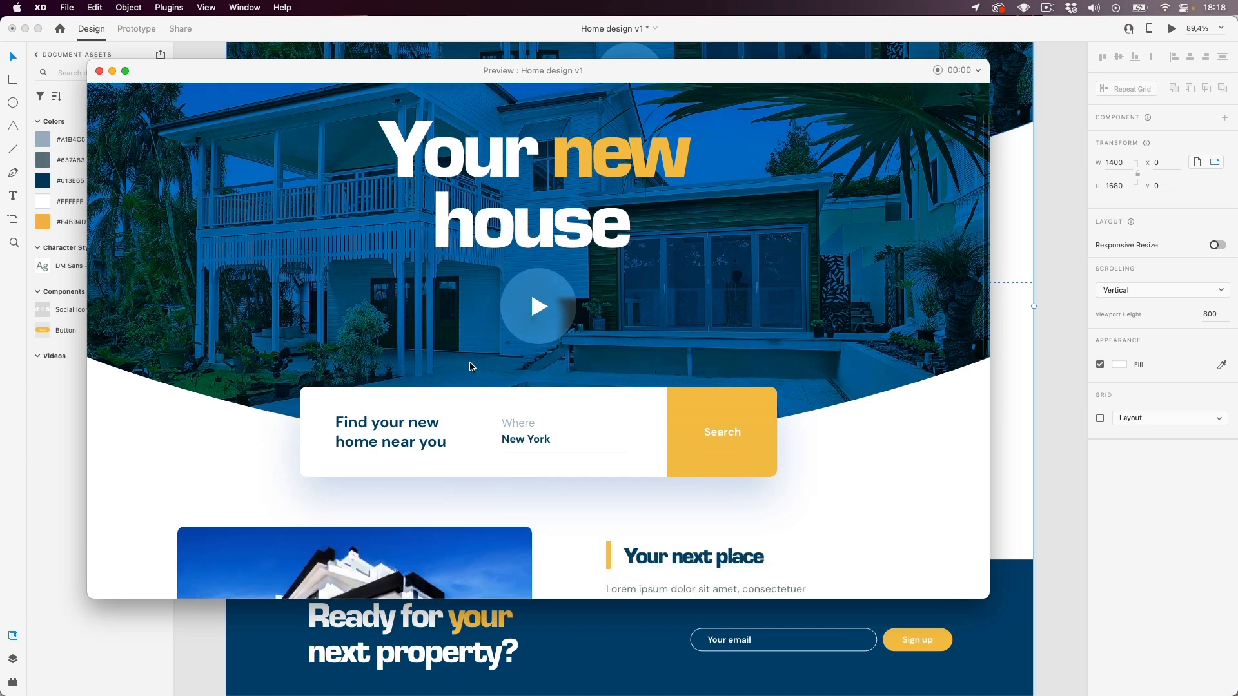
pyautogui.scroll(-3, 445, 399)
pyautogui.scroll(10, 492, 420)
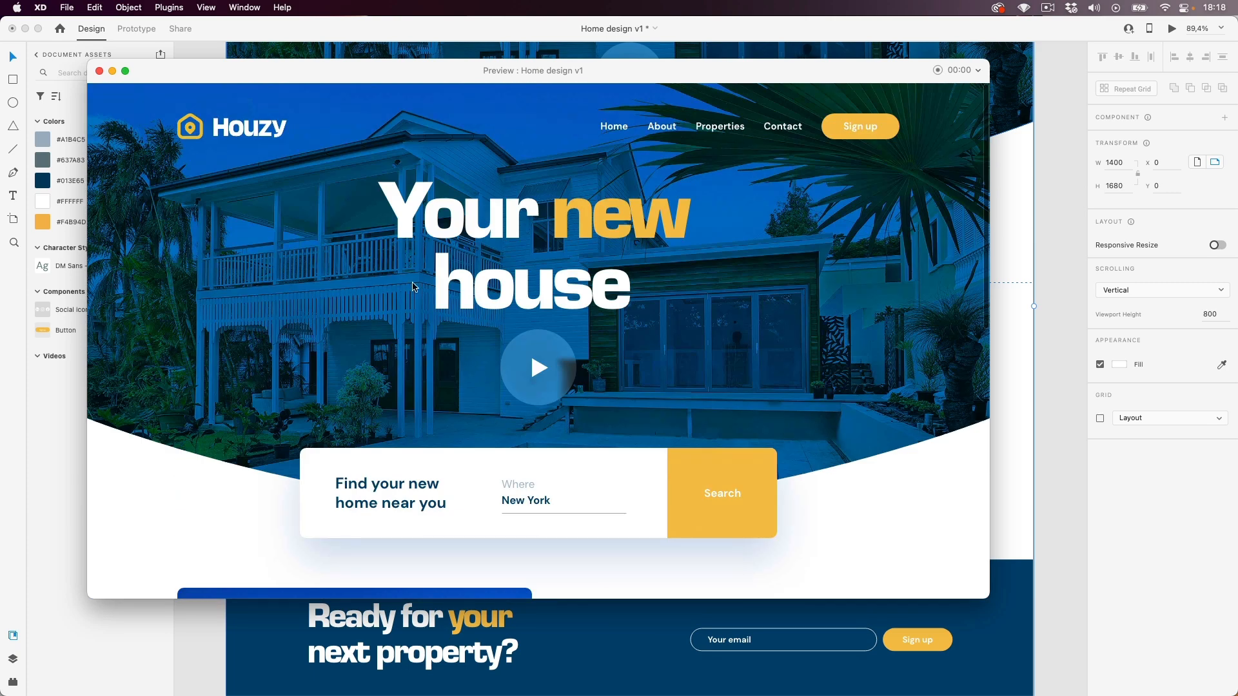
pyautogui.click(99, 72)
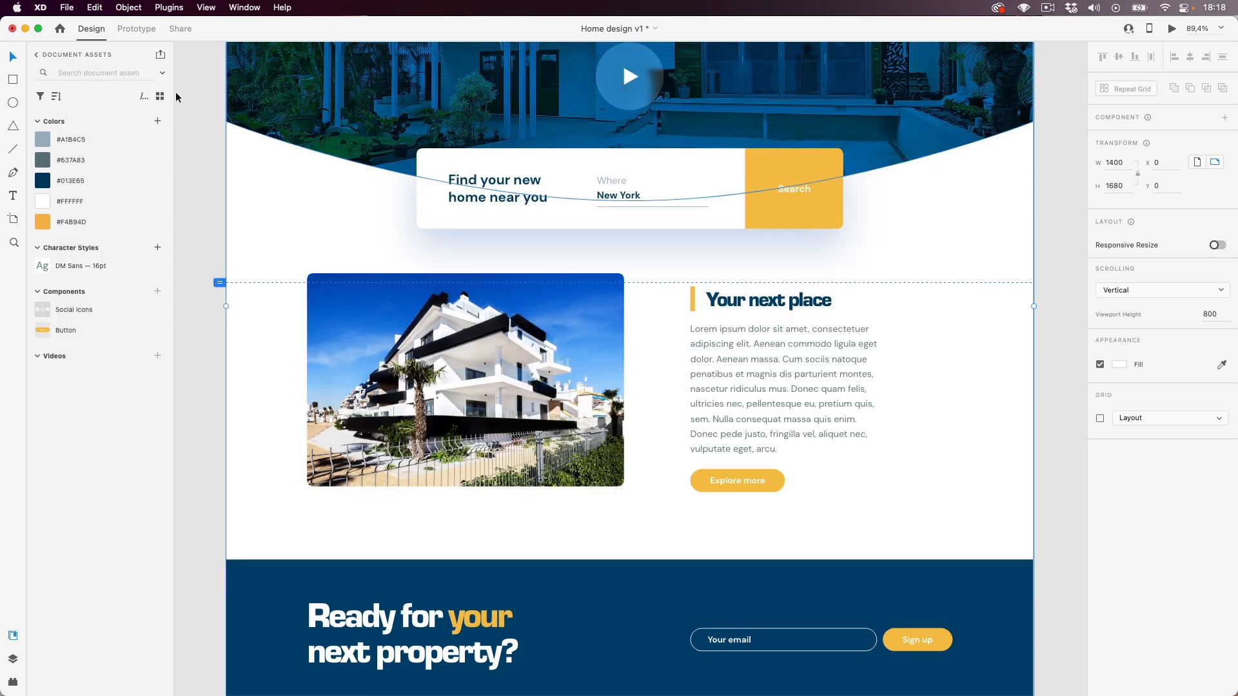
# - Create a share link for the Home design with the Design Review view setting and anyone-with-the-link access, and copy the link
pyautogui.click(180, 29)
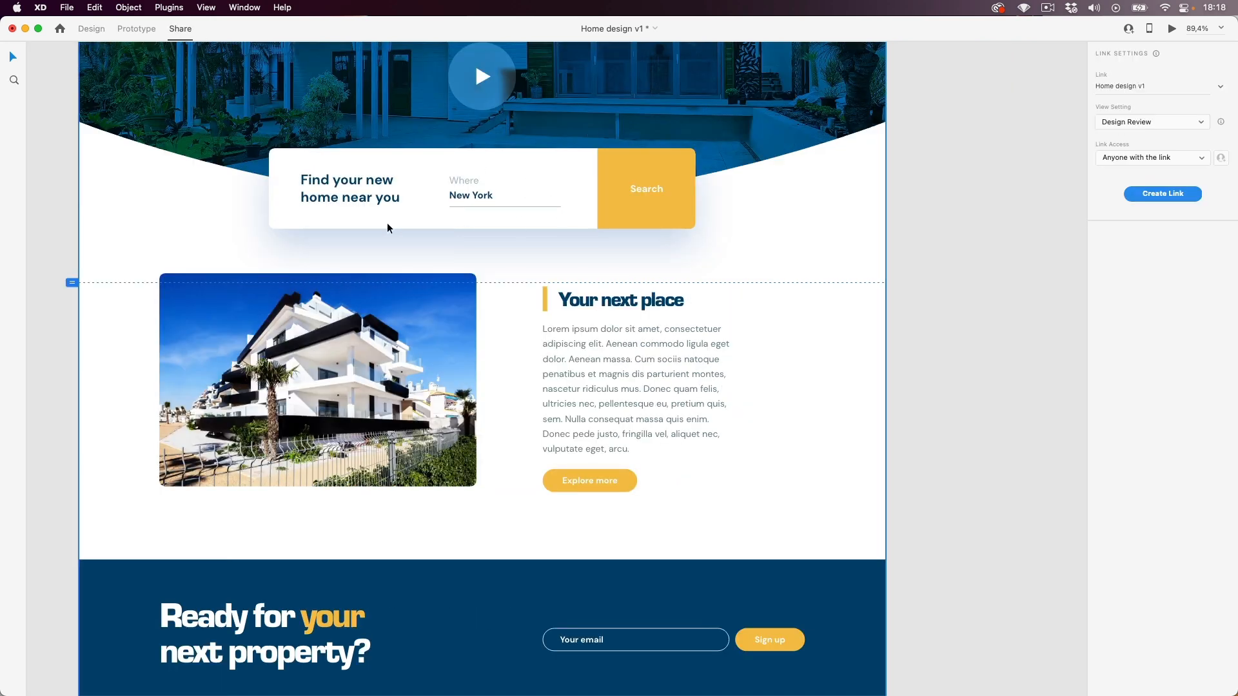
pyautogui.scroll(-5, 387, 224)
pyautogui.scroll(2, 387, 225)
pyautogui.scroll(2, 416, 240)
pyautogui.scroll(1, 417, 243)
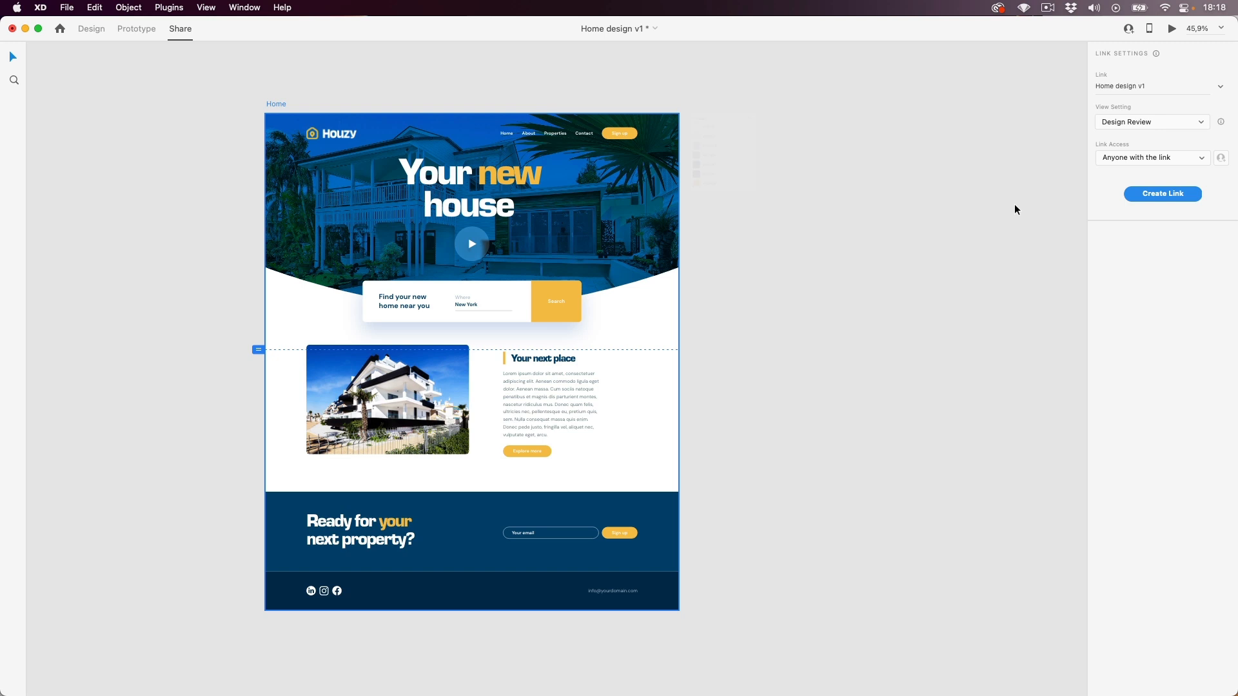
pyautogui.click(1179, 123)
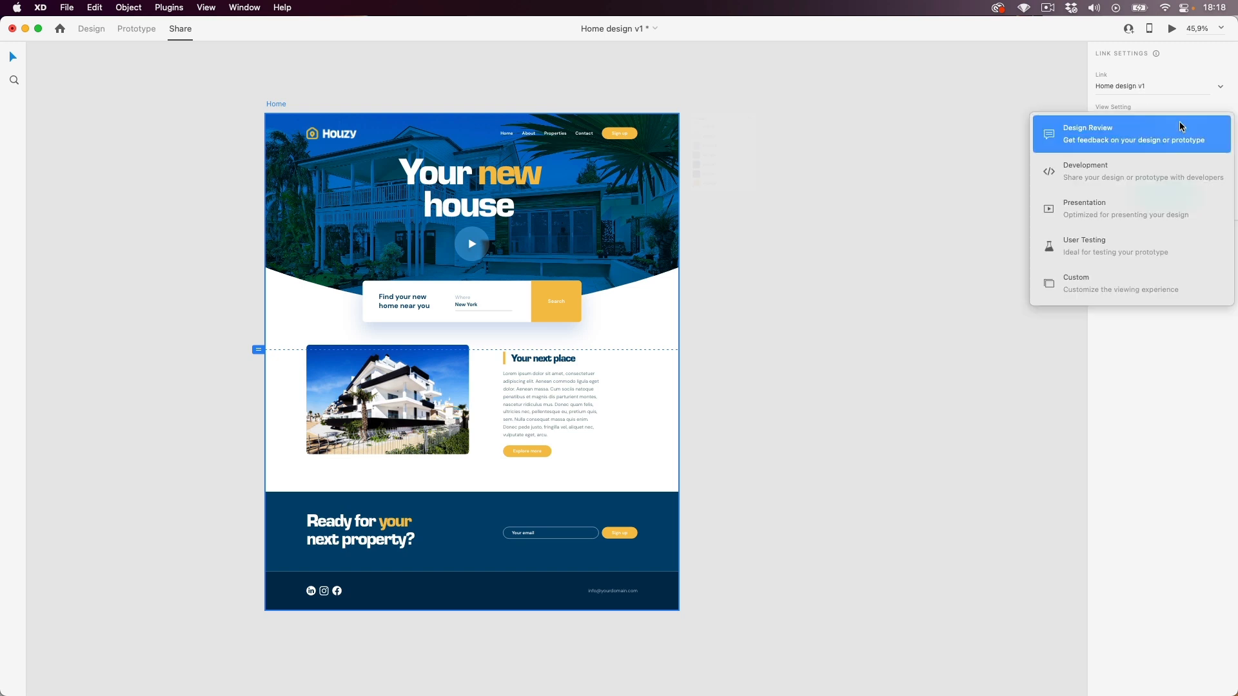
pyautogui.click(1129, 138)
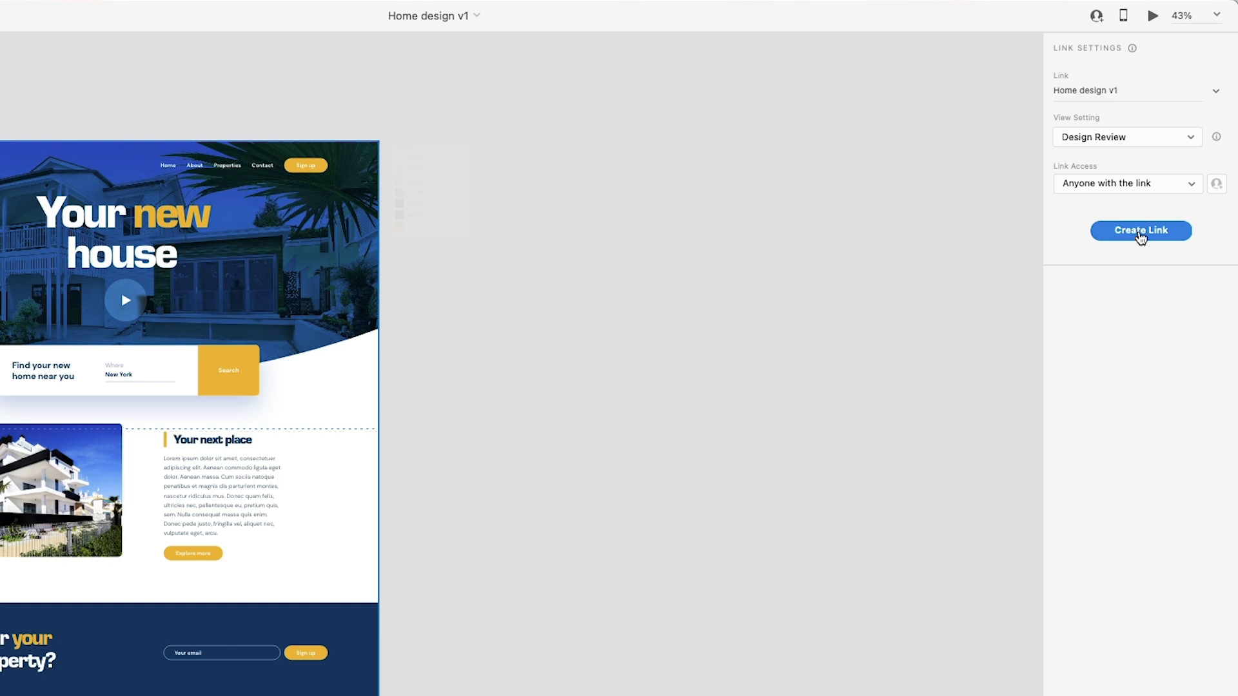
pyautogui.click(1159, 242)
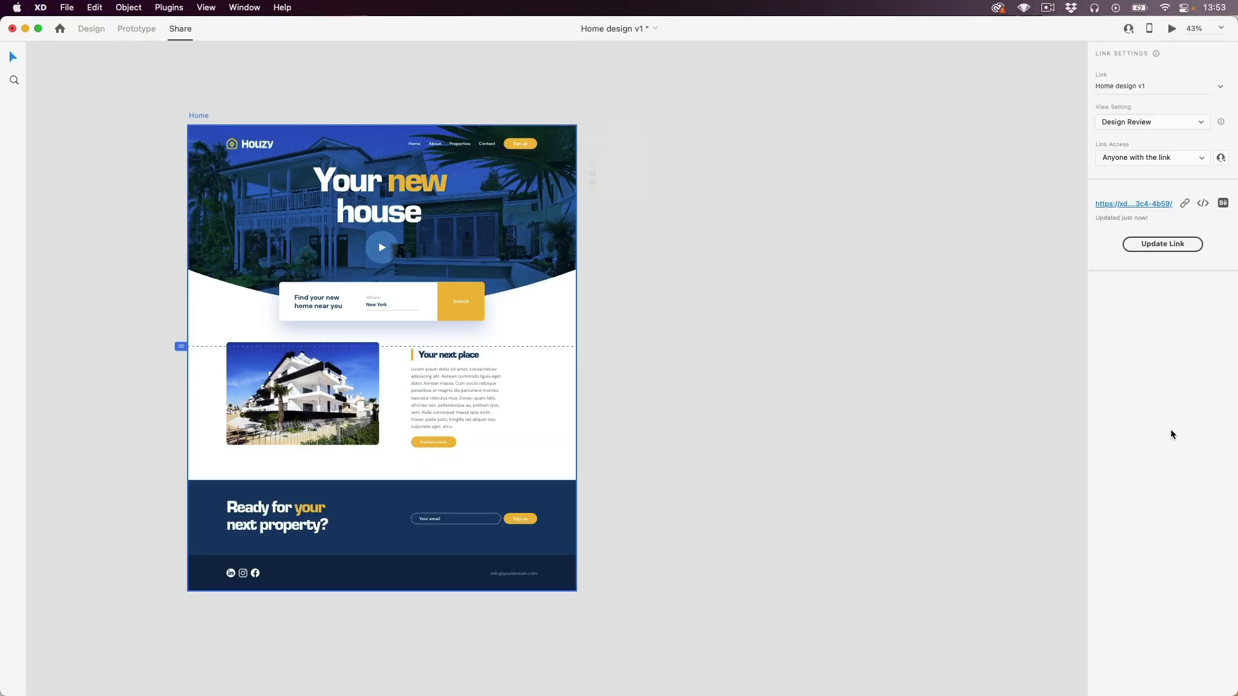
pyautogui.click(1185, 204)
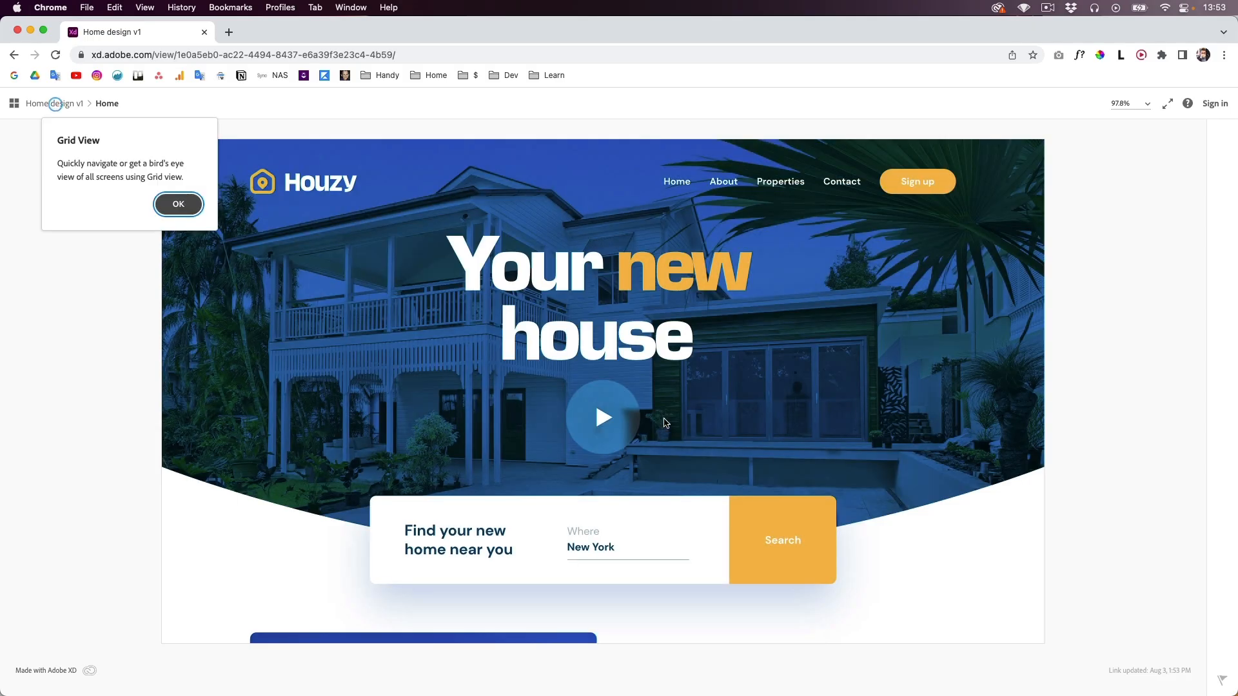
# - Look through the shared Home page in Chrome from top to bottom and return to its hero section
pyautogui.scroll(-5, 900, 395)
pyautogui.scroll(-5, 901, 396)
pyautogui.scroll(2, 900, 396)
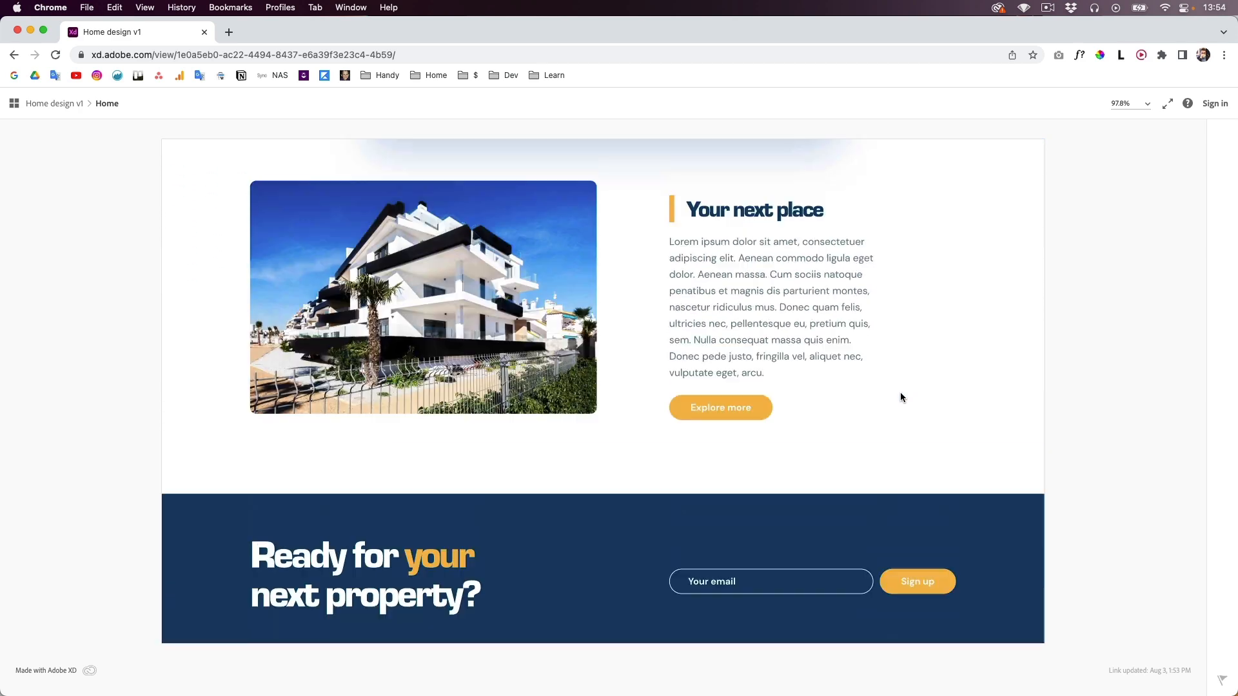
pyautogui.scroll(7, 901, 396)
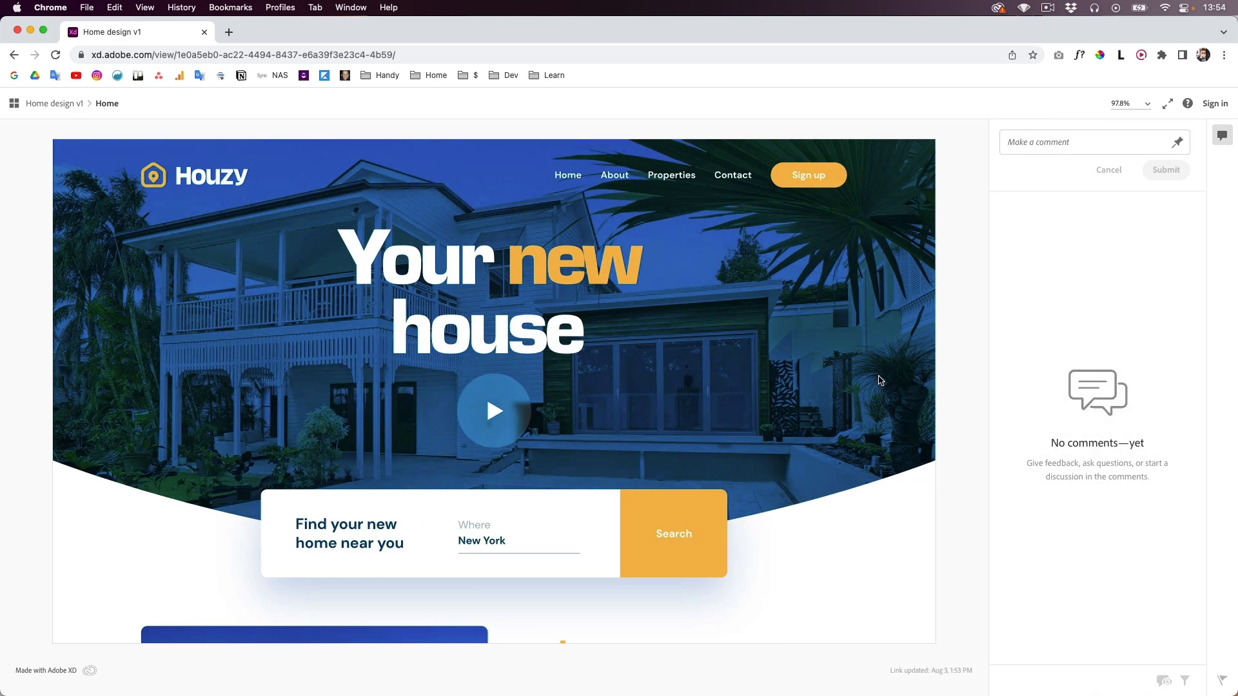
# - Pin a comment to the hero's play button on the shared page with the text "This needs to be bigger"
pyautogui.click(1085, 142)
pyautogui.click(1178, 188)
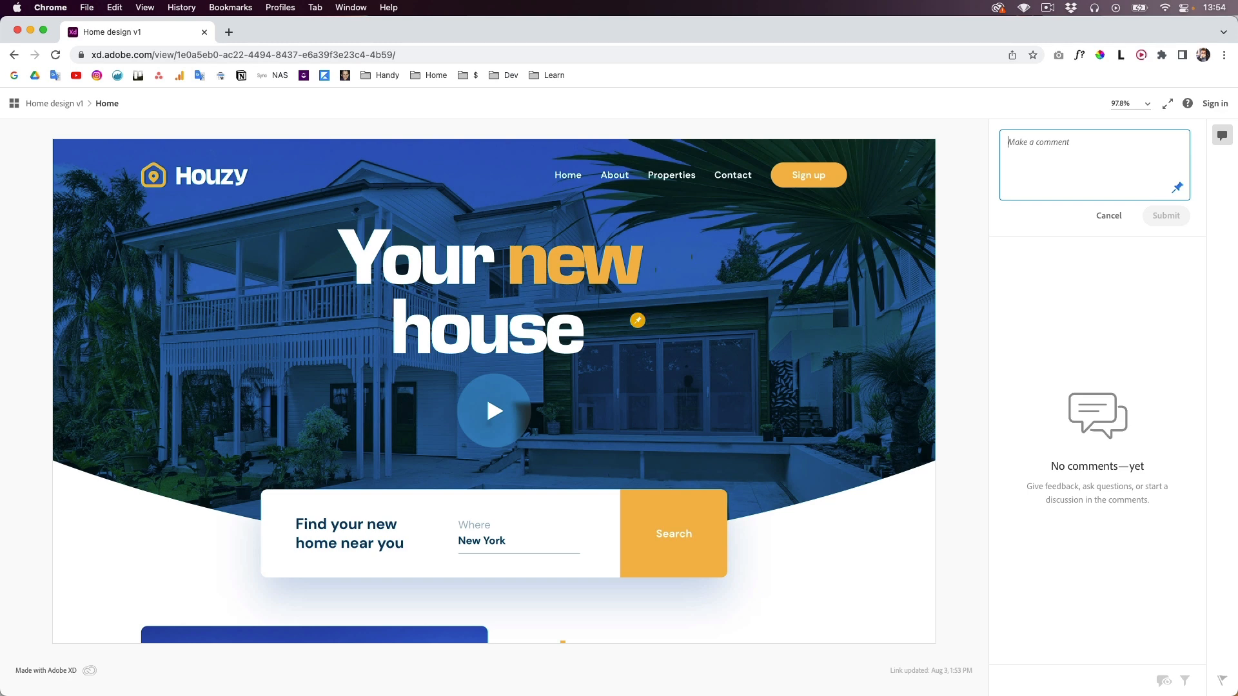
pyautogui.click(523, 410)
pyautogui.write('This needs to be bigger')
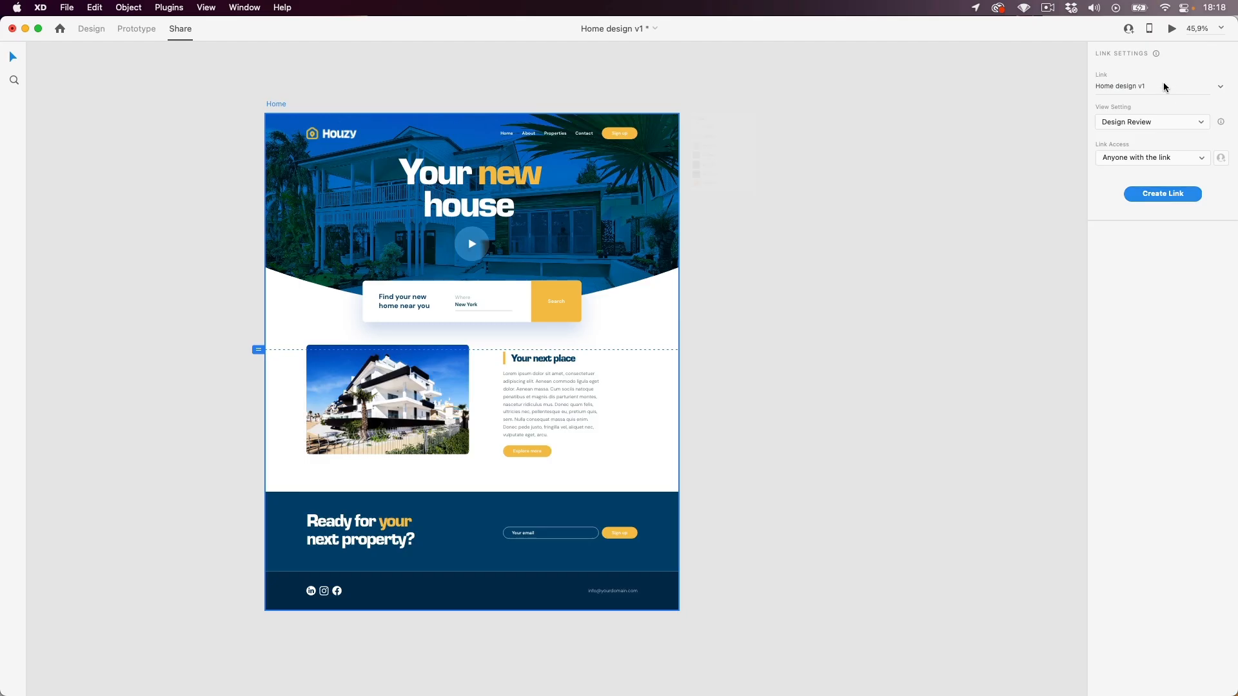
# - Look over the view settings offered for the share link in Adobe XD and return to the Design workspace
pyautogui.click(1157, 130)
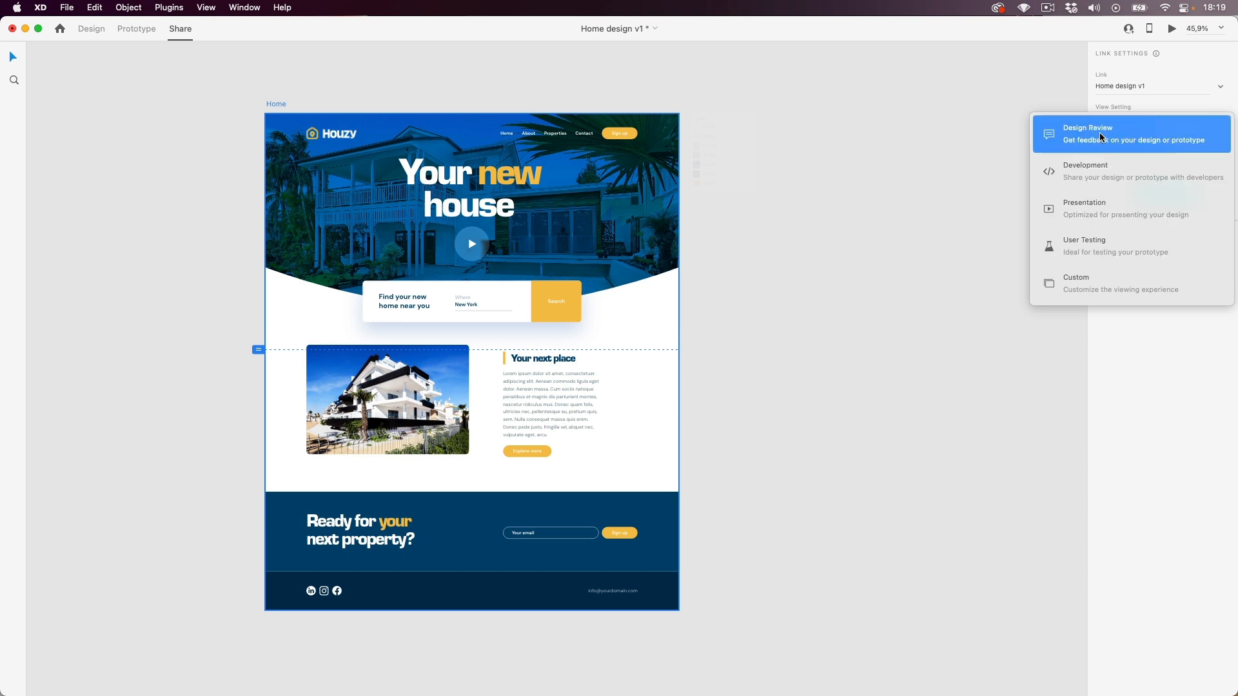
pyautogui.click(869, 198)
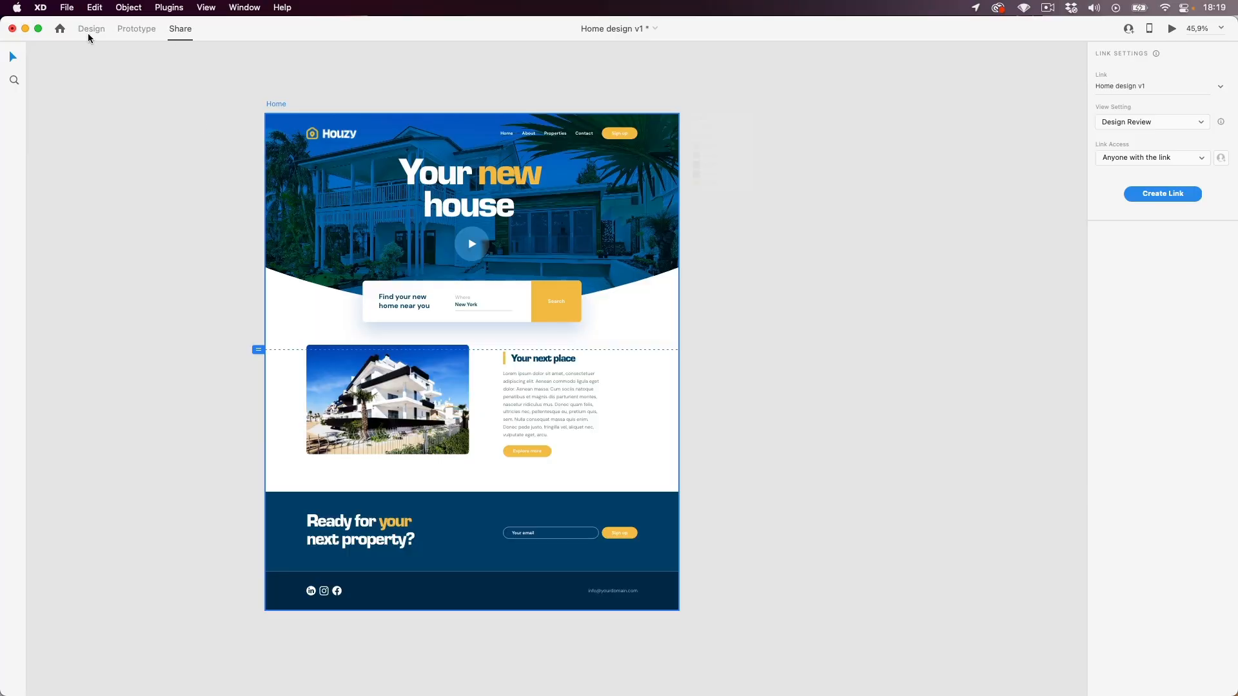
pyautogui.click(90, 29)
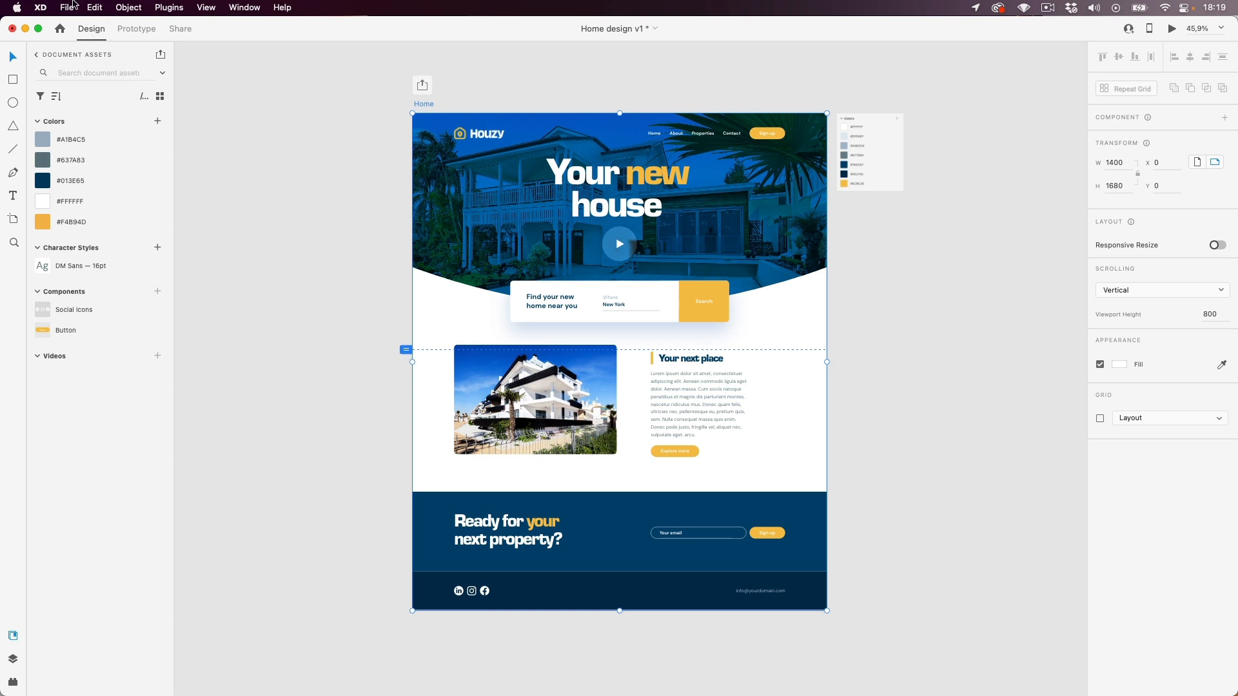
# - Export the selected Home artboard as a JPG named "Home export v1" to the Documents folder
pyautogui.click(67, 7)
pyautogui.click(67, 7)
pyautogui.click(67, 7)
pyautogui.moveTo(113, 227)
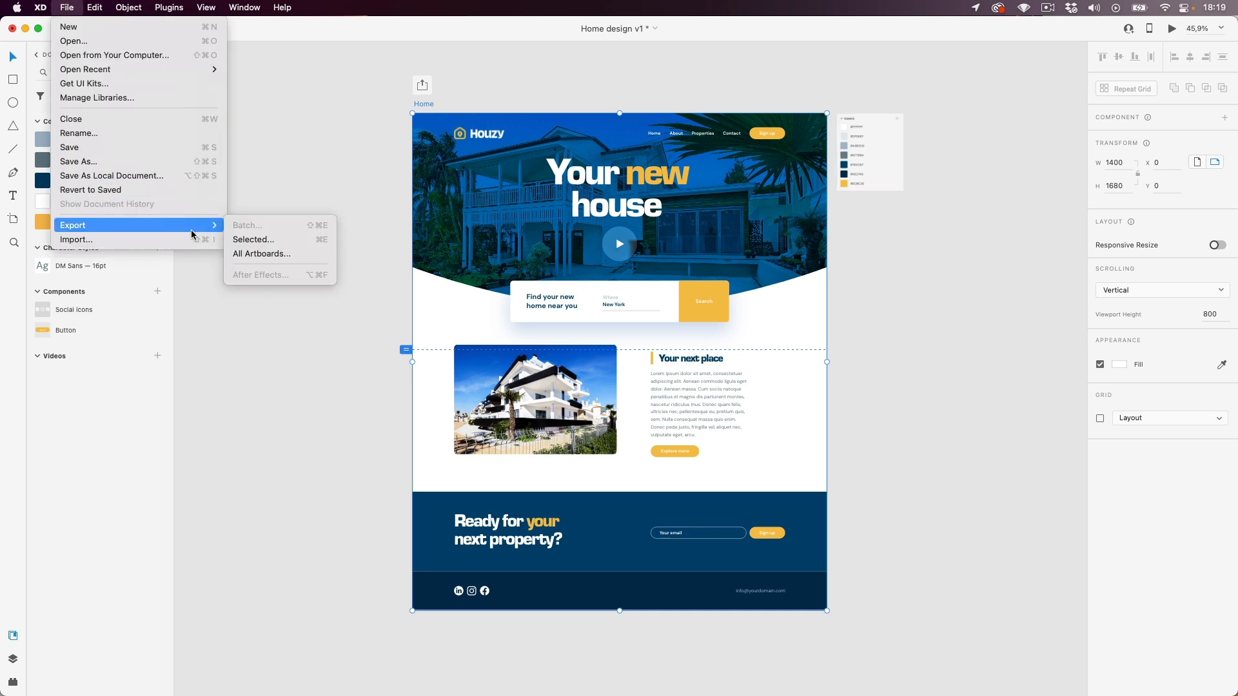
pyautogui.click(278, 240)
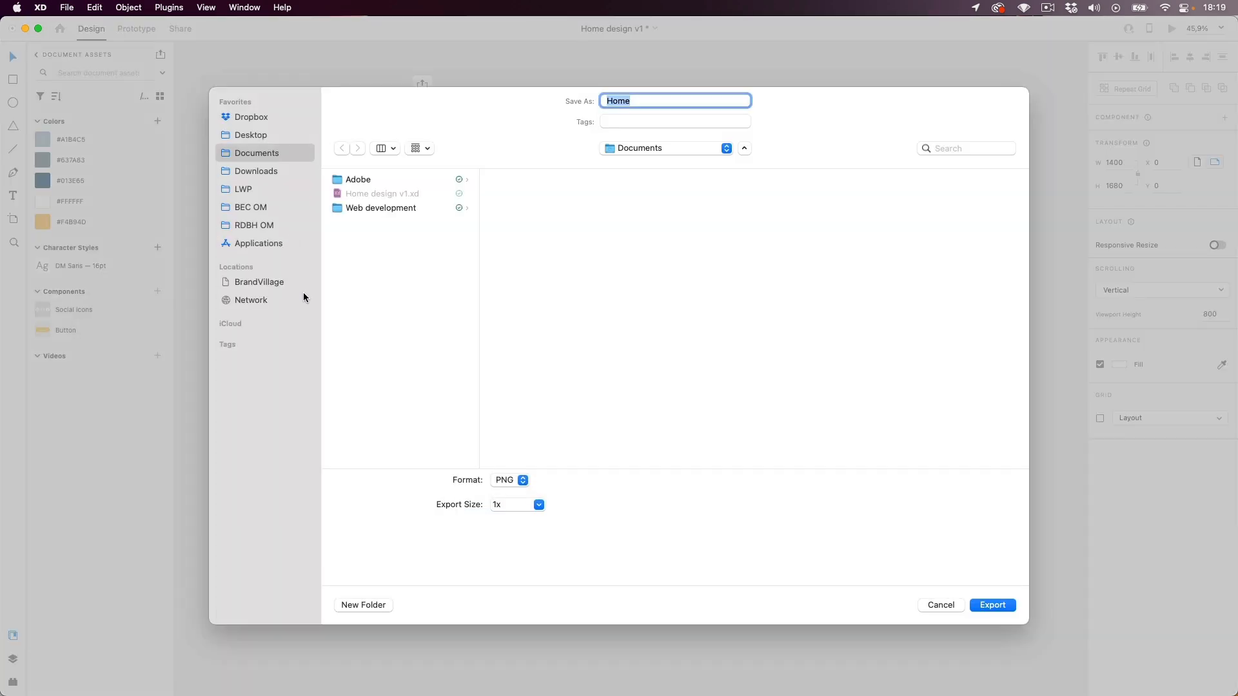
pyautogui.click(523, 481)
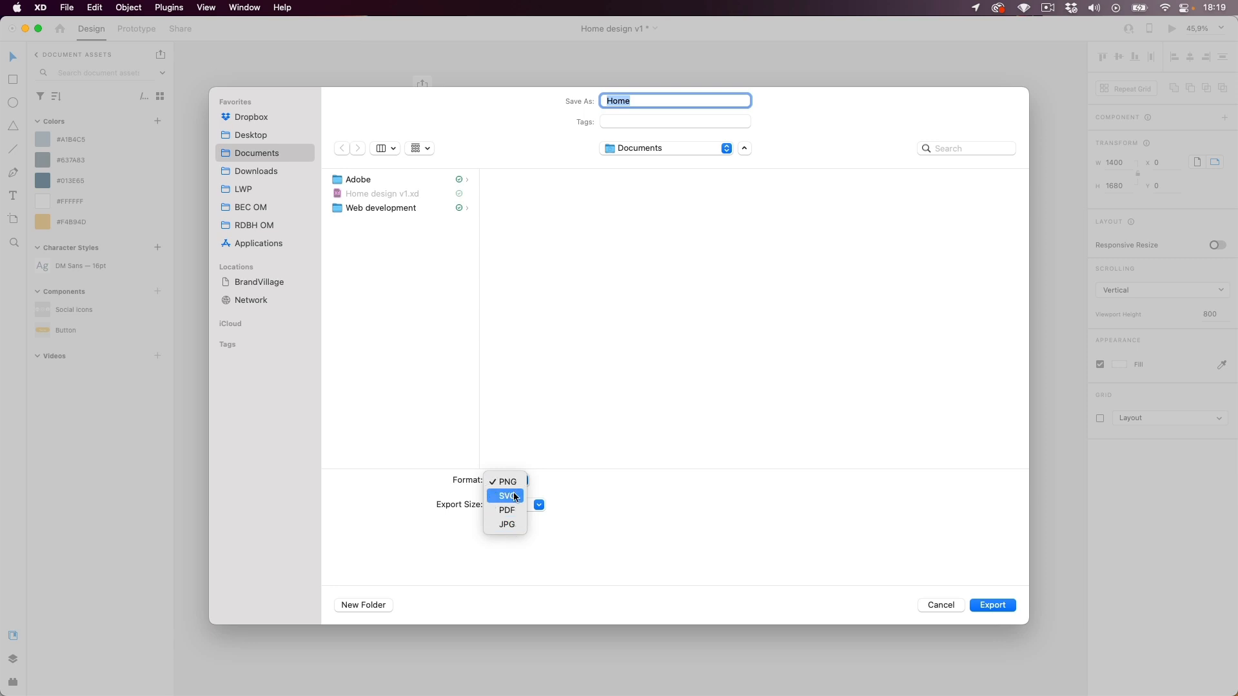
pyautogui.click(505, 526)
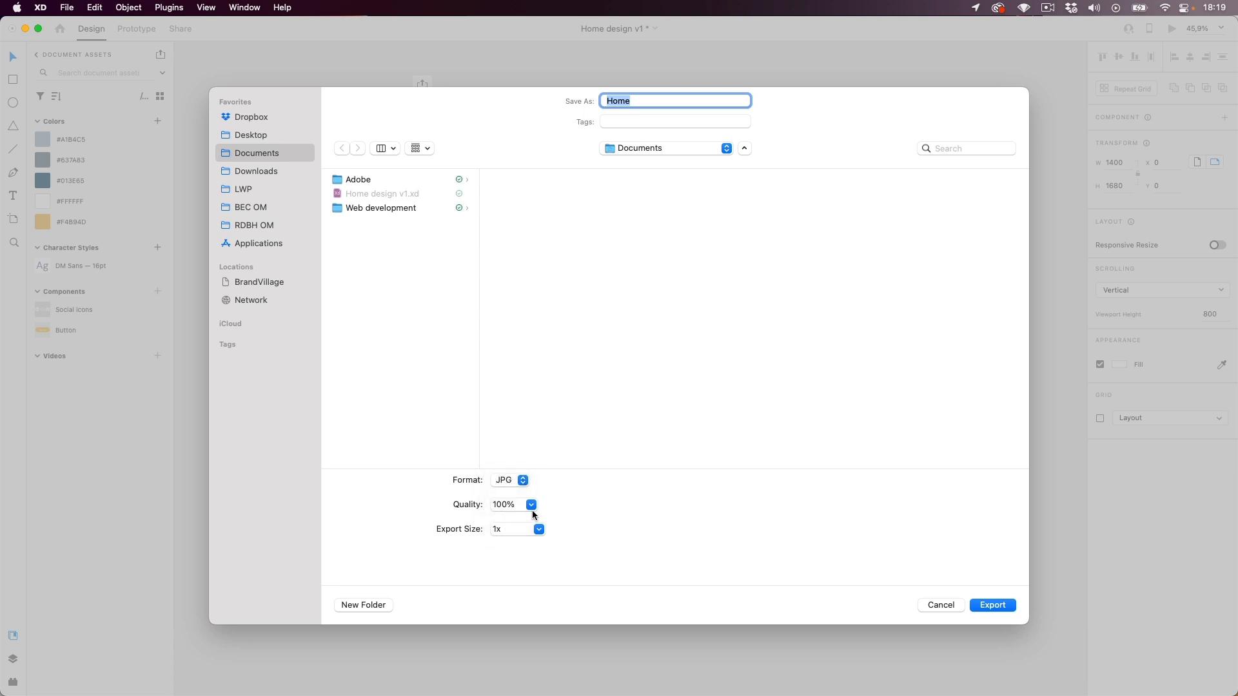
pyautogui.press('Right')
pyautogui.write('export v1')
pyautogui.press('Return')
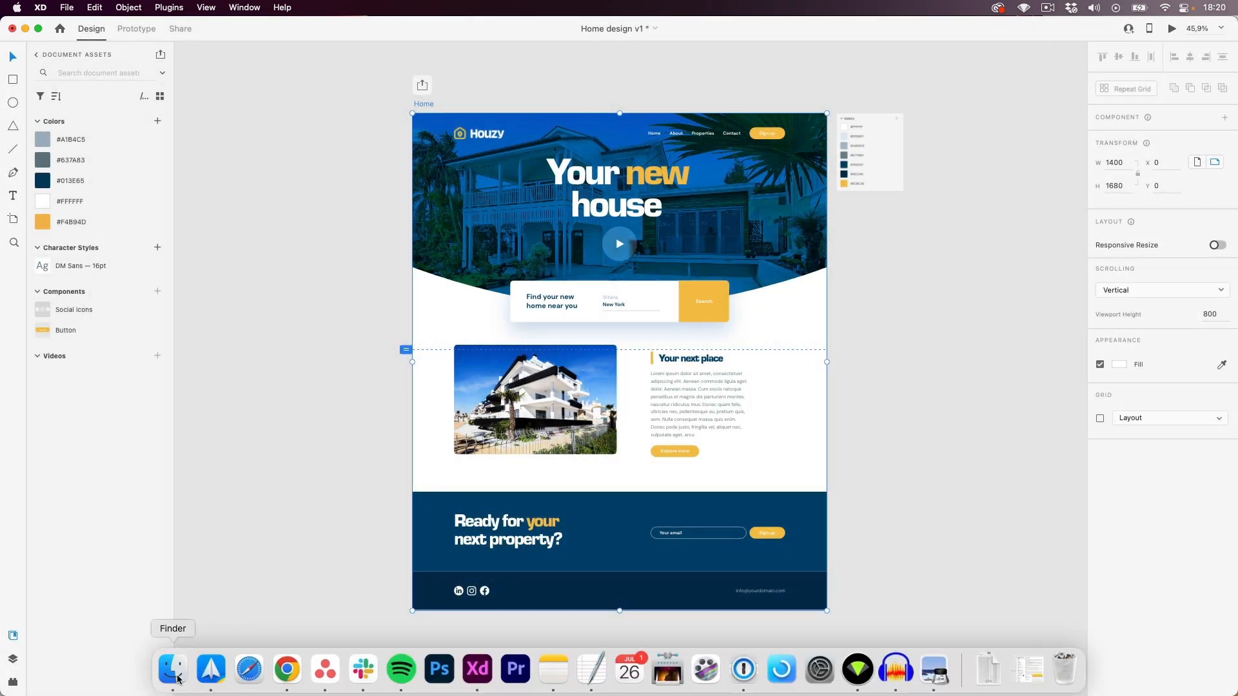
# - Switch to Finder and view the exported file "Home export v1.jpg" at full size
pyautogui.click(171, 668)
pyautogui.click(490, 210)
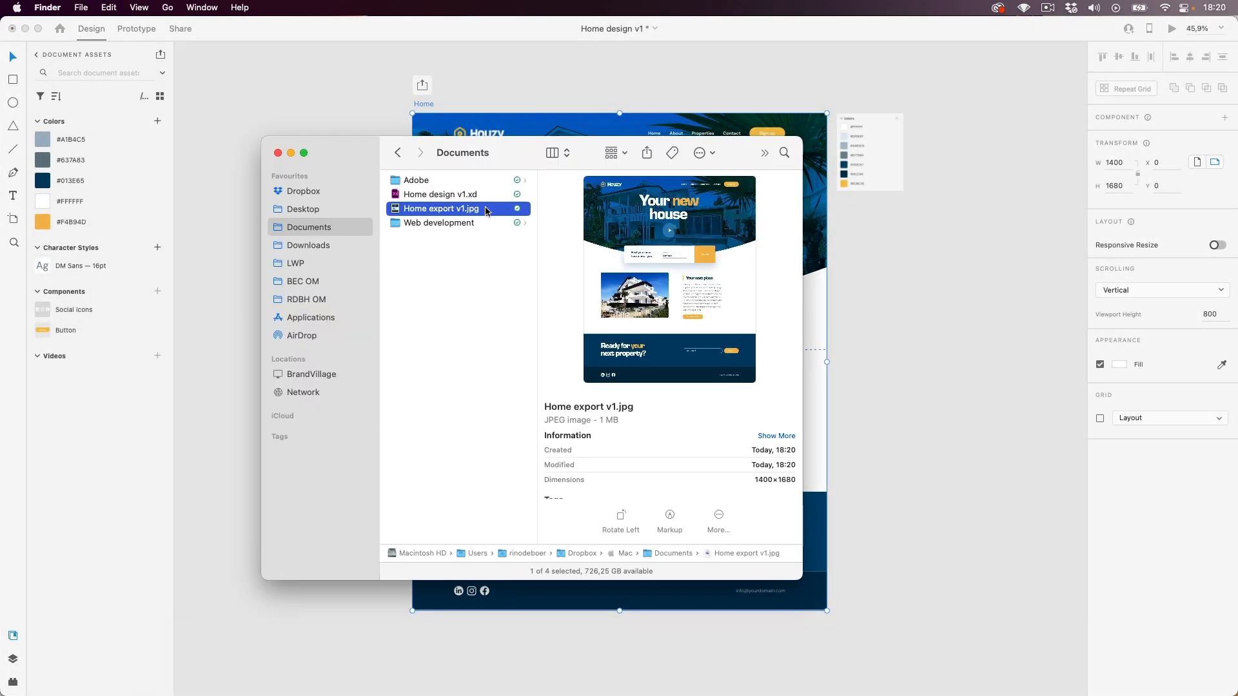
pyautogui.press('space')
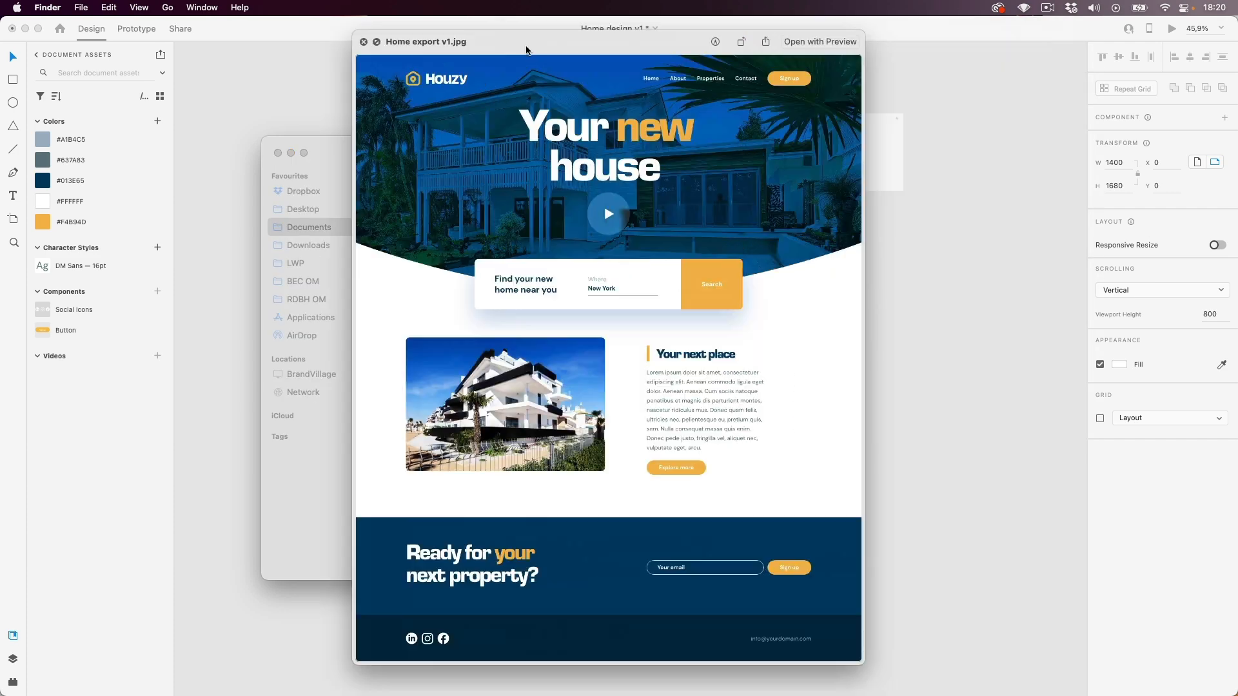
# - Check the pixel dimensions of "Home export v1.jpg" and inspect its sharpness up close around the search bar and "Your next place" text
pyautogui.moveTo(526, 50); pyautogui.dragTo(278, 40)
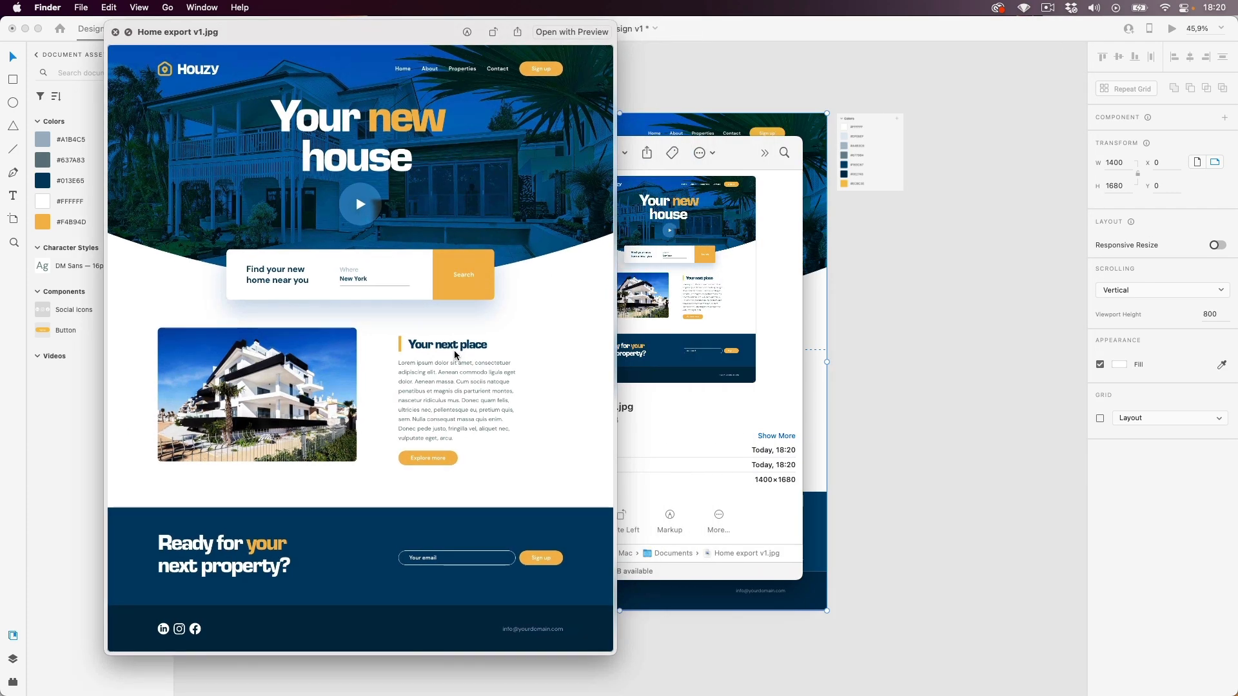
pyautogui.press('space')
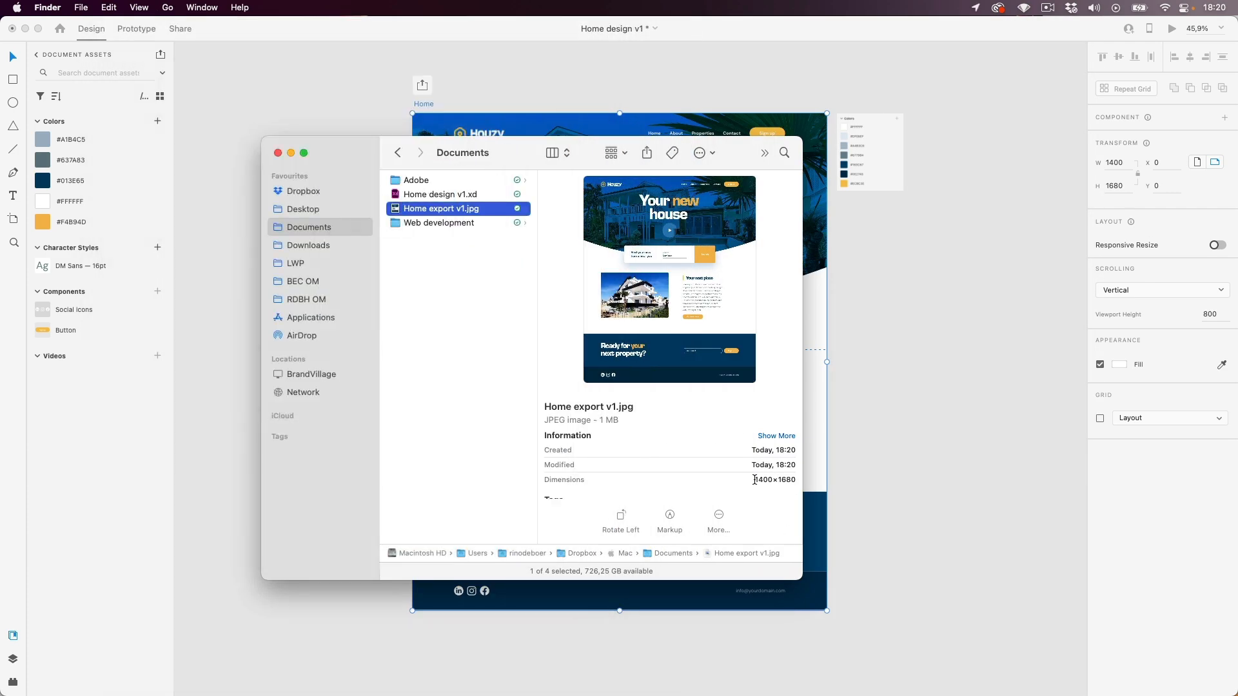
pyautogui.press('space')
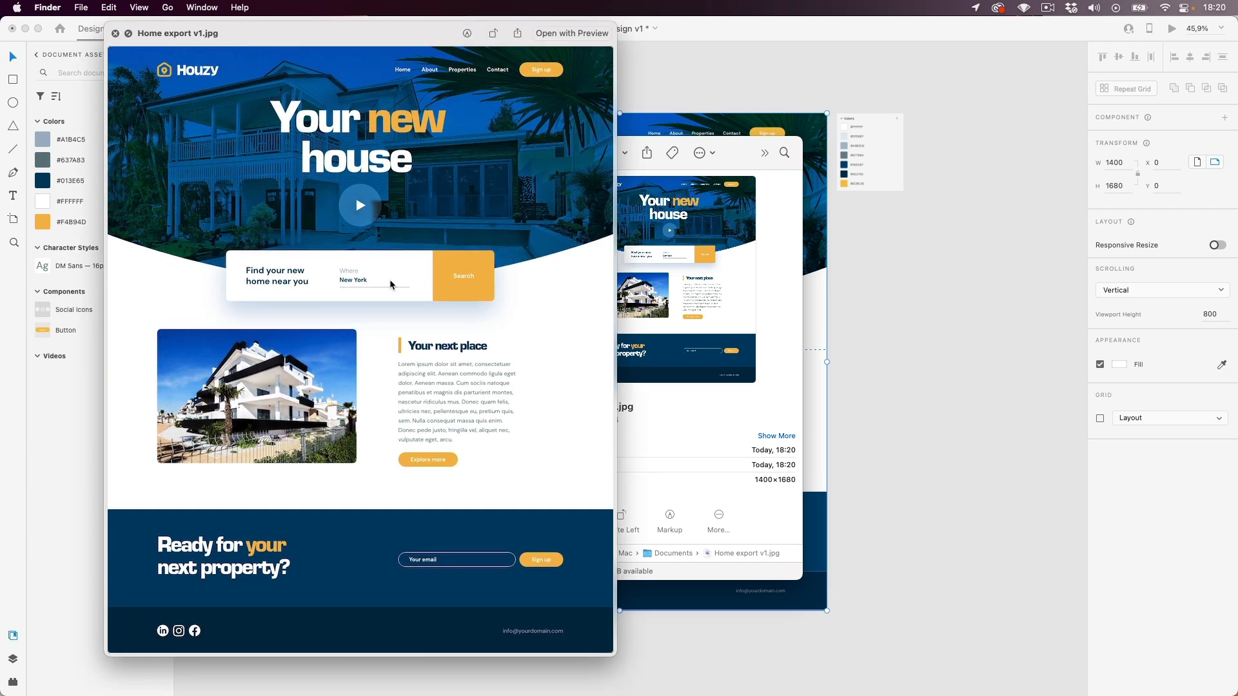
pyautogui.scroll(3, 390, 280)
pyautogui.scroll(3, 389, 280)
pyautogui.scroll(-3, 285, 284)
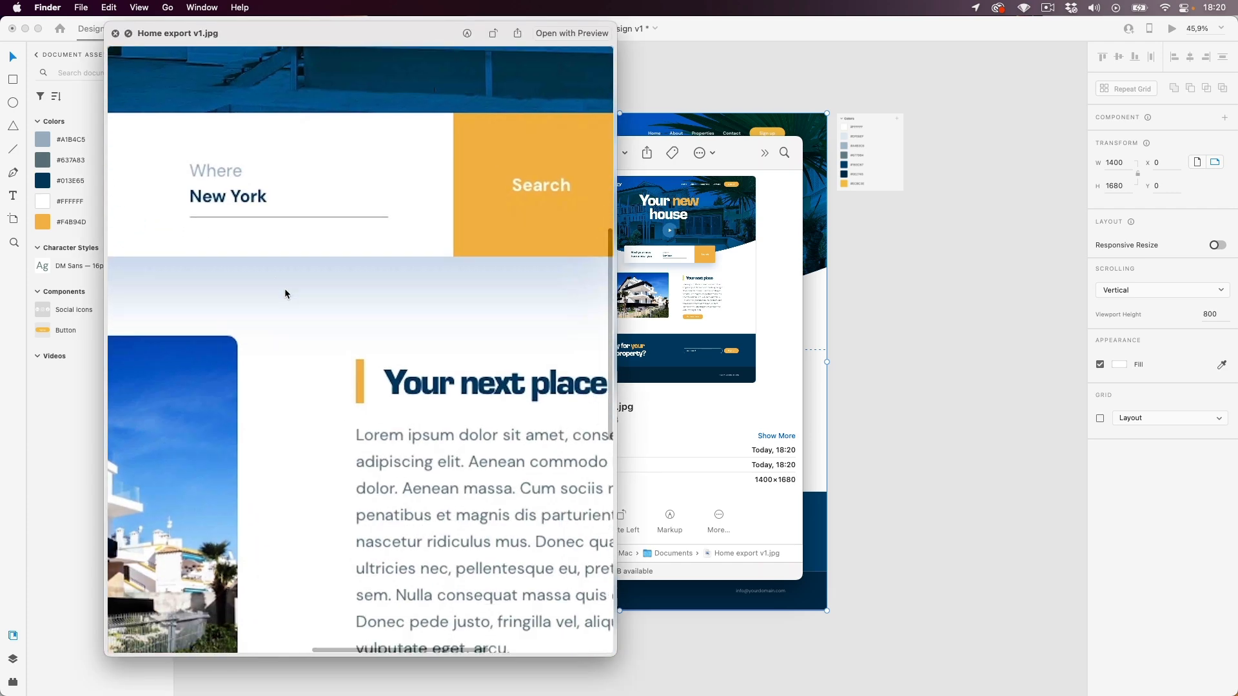
pyautogui.scroll(3, 285, 294)
pyautogui.scroll(-1, 286, 293)
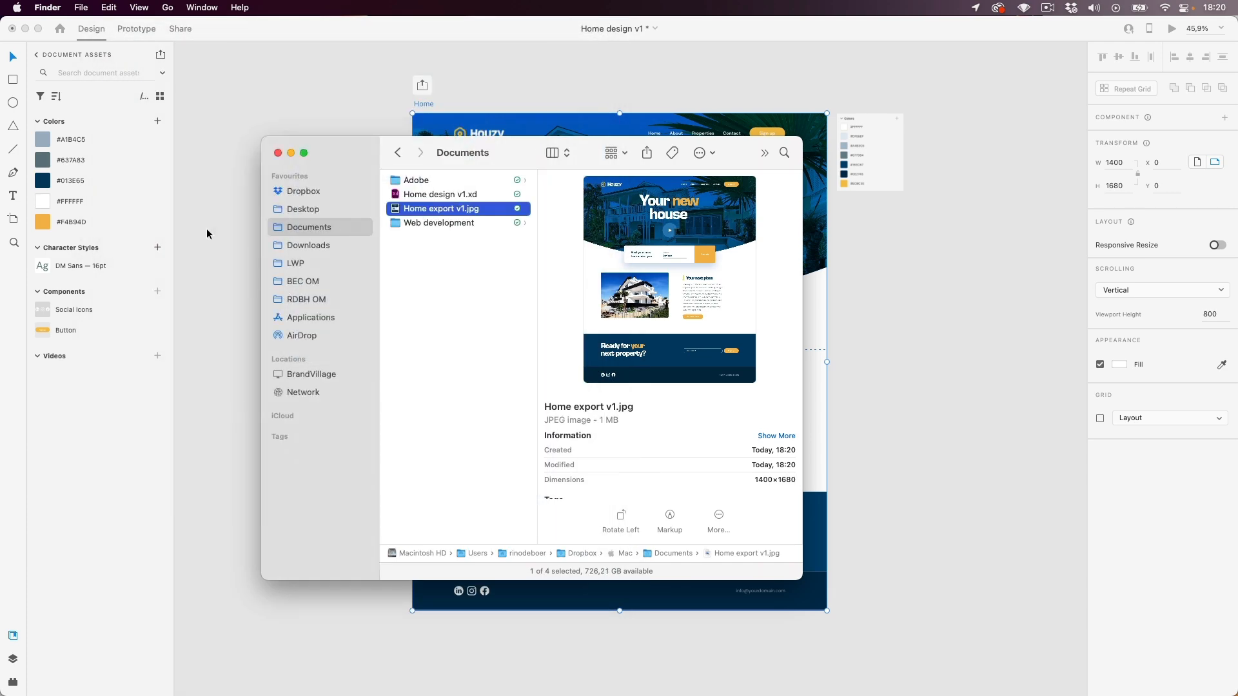
# - Switch to Adobe XD and export the selected Home artboard as a 2x JPG named "Home export v2" to the Documents folder
pyautogui.click(215, 222)
pyautogui.click(68, 8)
pyautogui.moveTo(104, 230)
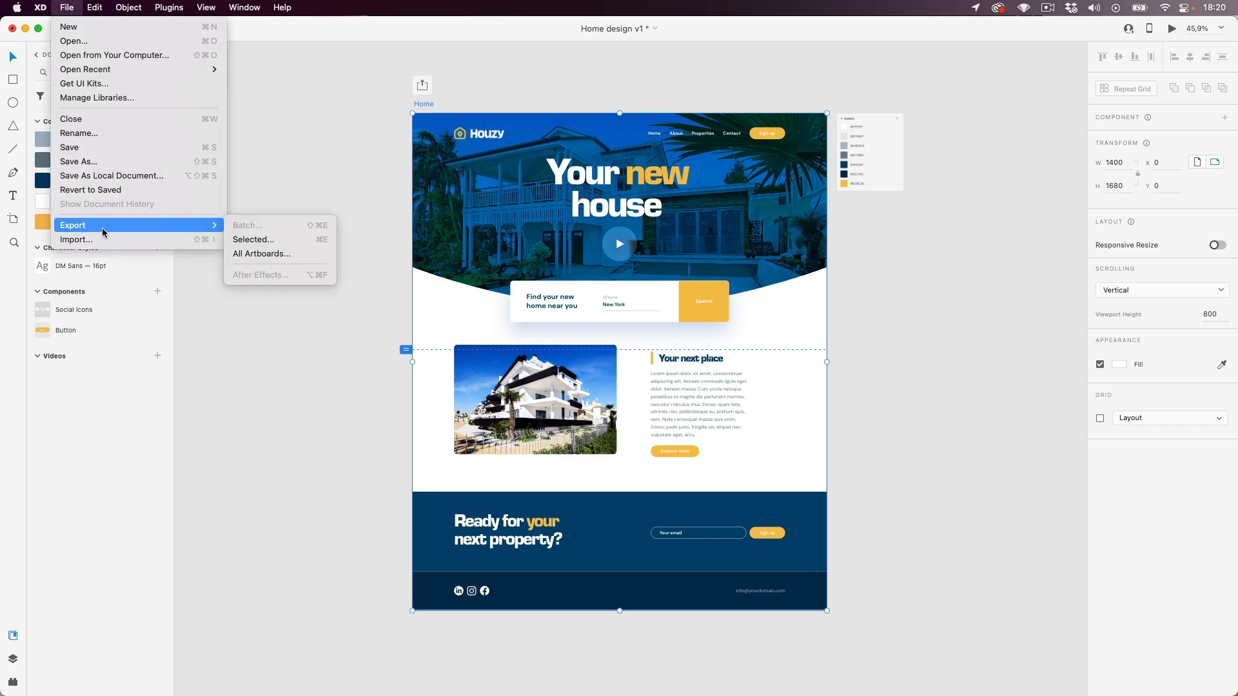
pyautogui.click(263, 240)
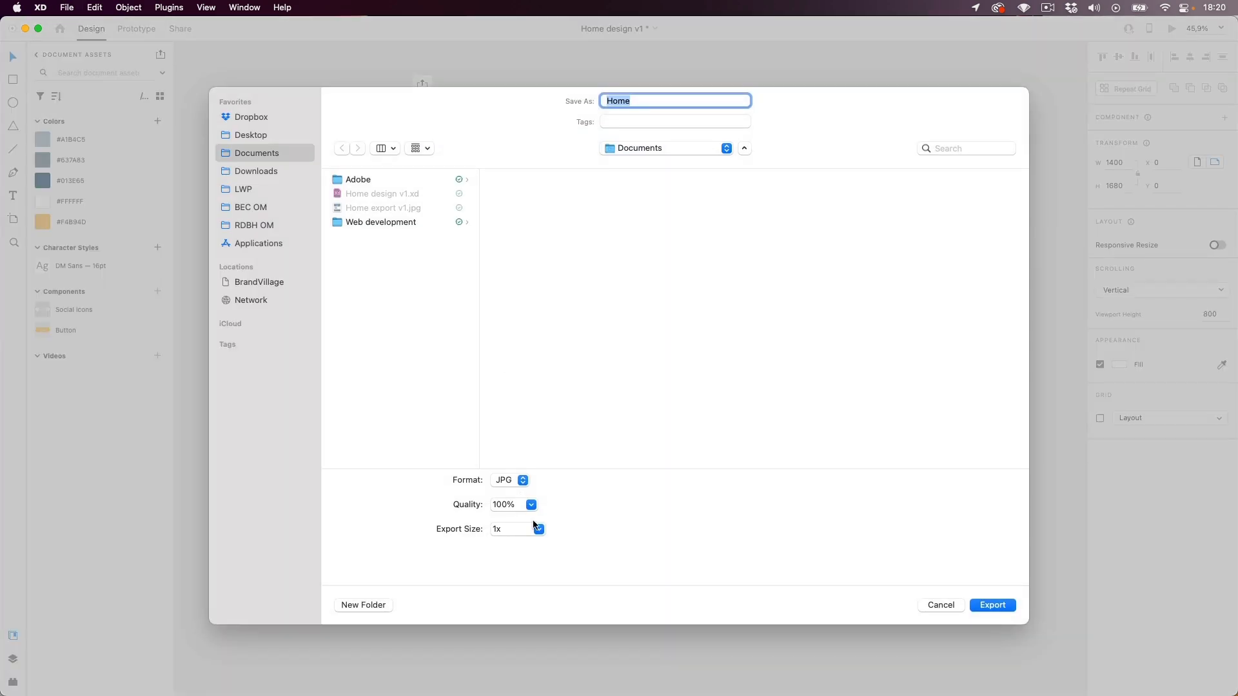
pyautogui.click(538, 530)
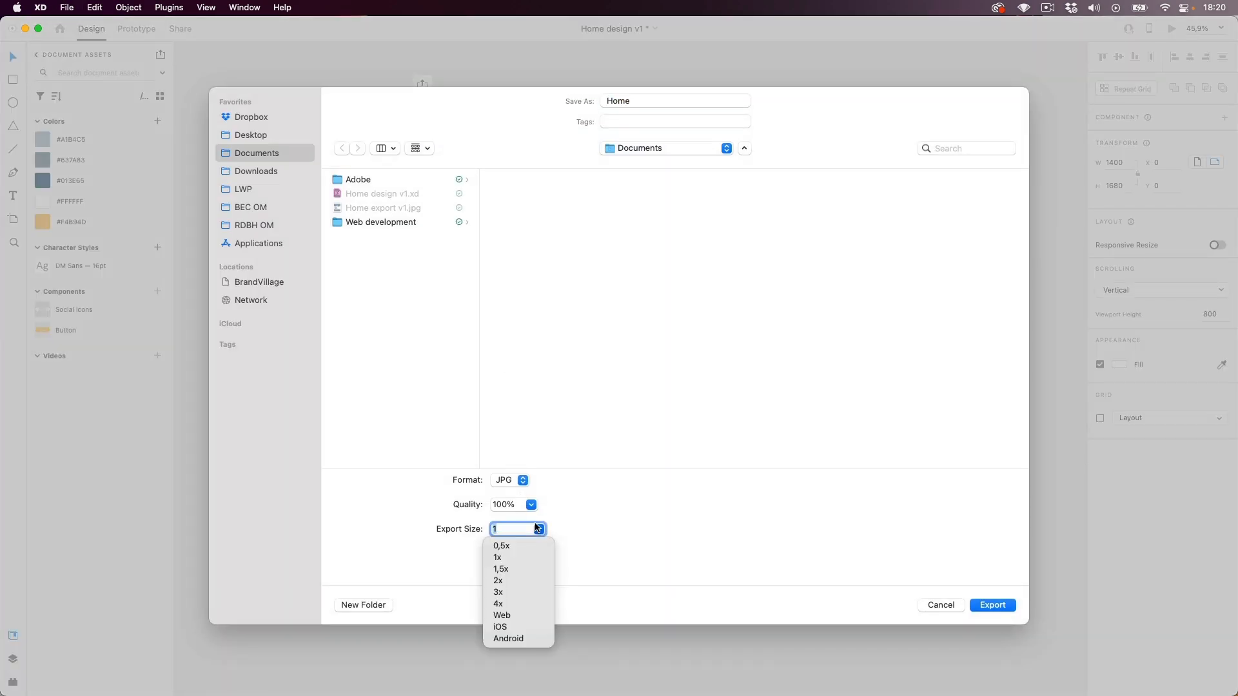
pyautogui.click(499, 581)
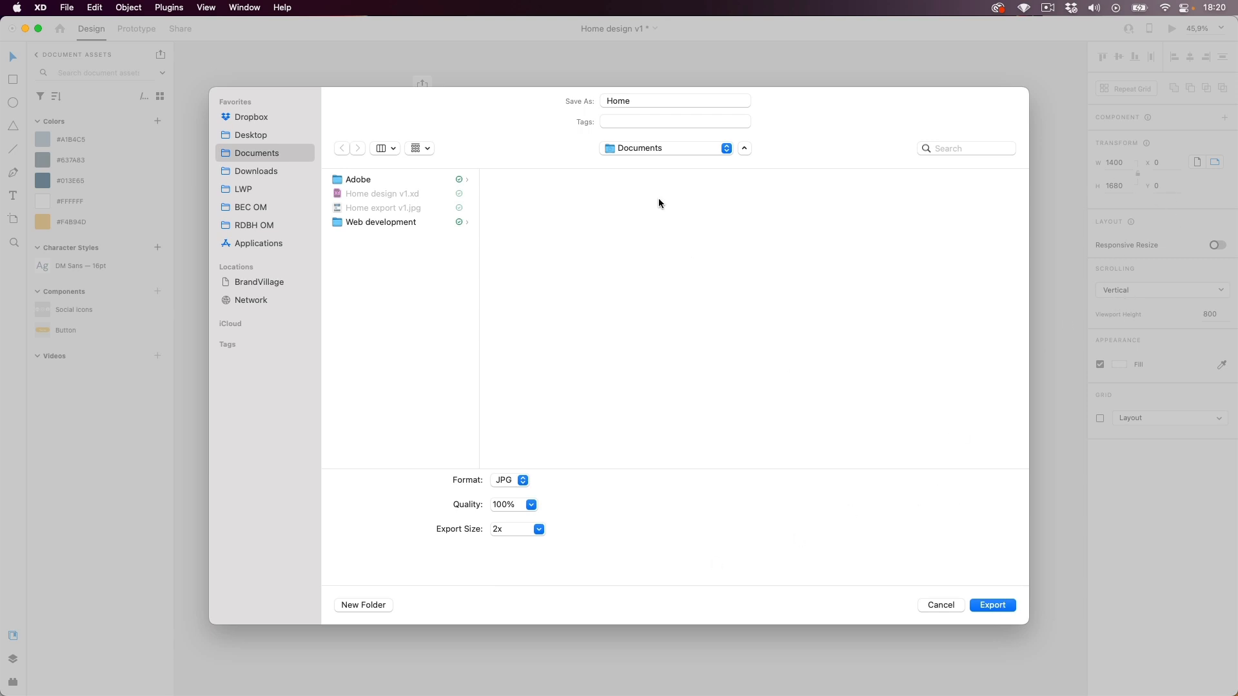
pyautogui.click(392, 207)
pyautogui.press('Return')
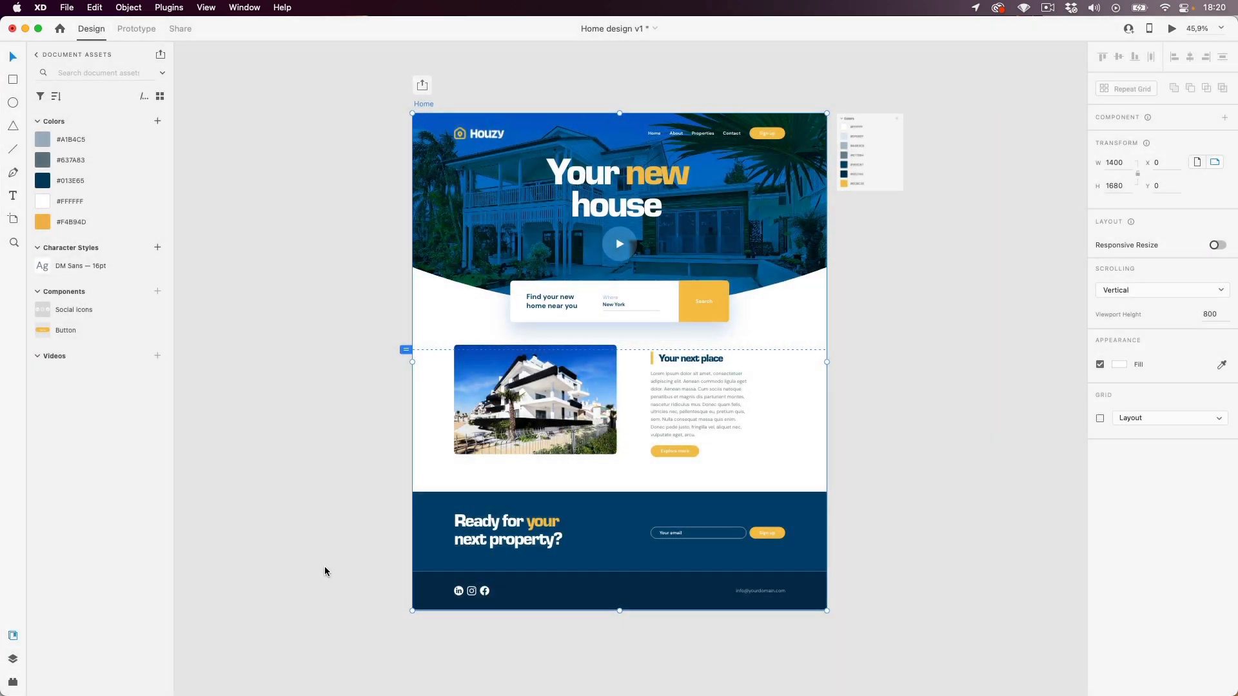
# - Switch to Finder, check the dimensions of "Home export v2.jpg" and inspect its sharpness up close around the search bar
pyautogui.press('super+Tab')
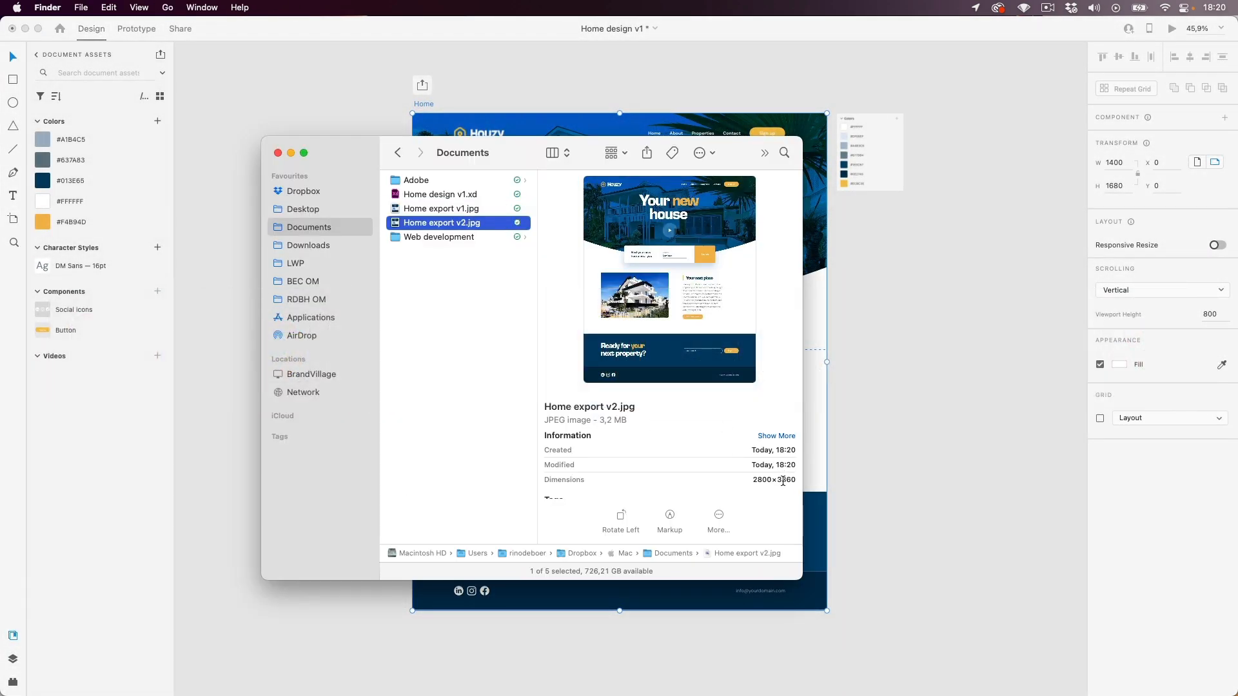
pyautogui.press('space')
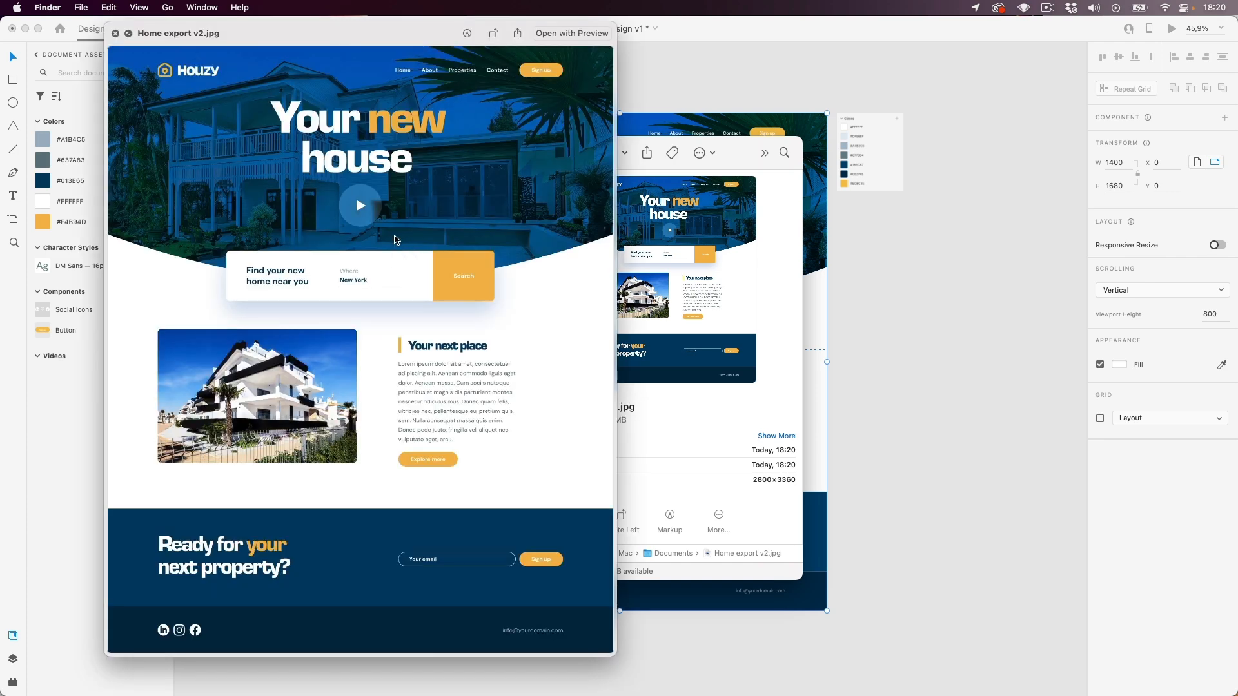
pyautogui.scroll(8, 461, 238)
pyautogui.scroll(-1, 461, 238)
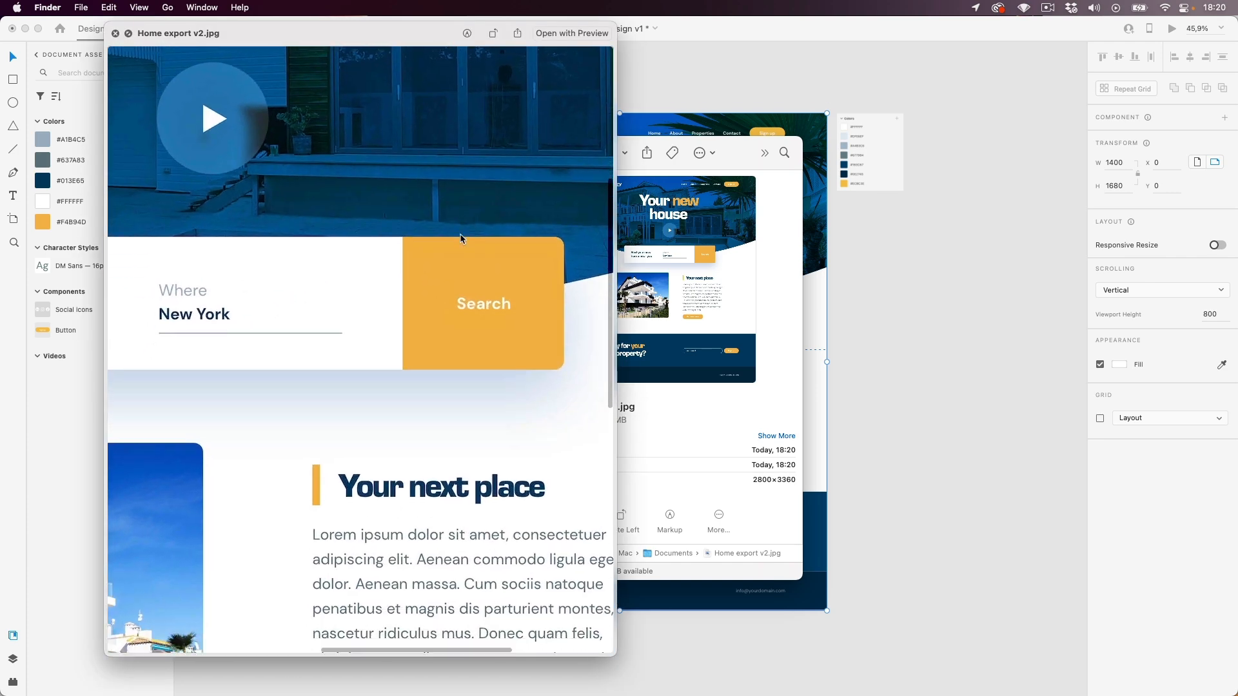
pyautogui.scroll(-10, 460, 238)
pyautogui.scroll(-5, 340, 238)
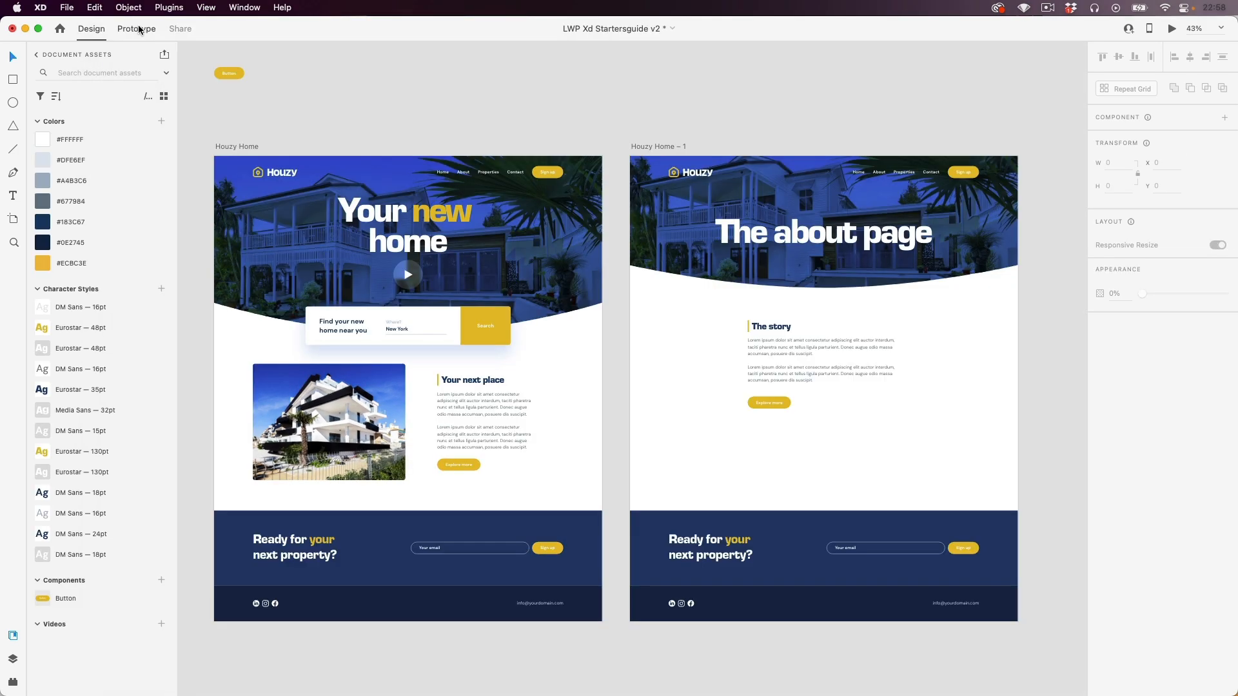
# - In the Prototype workspace of "LWP Xd Startersguide v2", link the home page's About navigation item to the "Houzy Home – 1" artboard
pyautogui.click(137, 29)
pyautogui.scroll(2, 491, 176)
pyautogui.doubleClick(456, 171)
pyautogui.moveTo(672, 377); pyautogui.dragTo(693, 373)
pyautogui.click(790, 136)
# - Link the Home navigation item on the about page artboard back to the "Houzy Home" artboard with a Dissolve transition
pyautogui.hscroll(2, 810, 133)
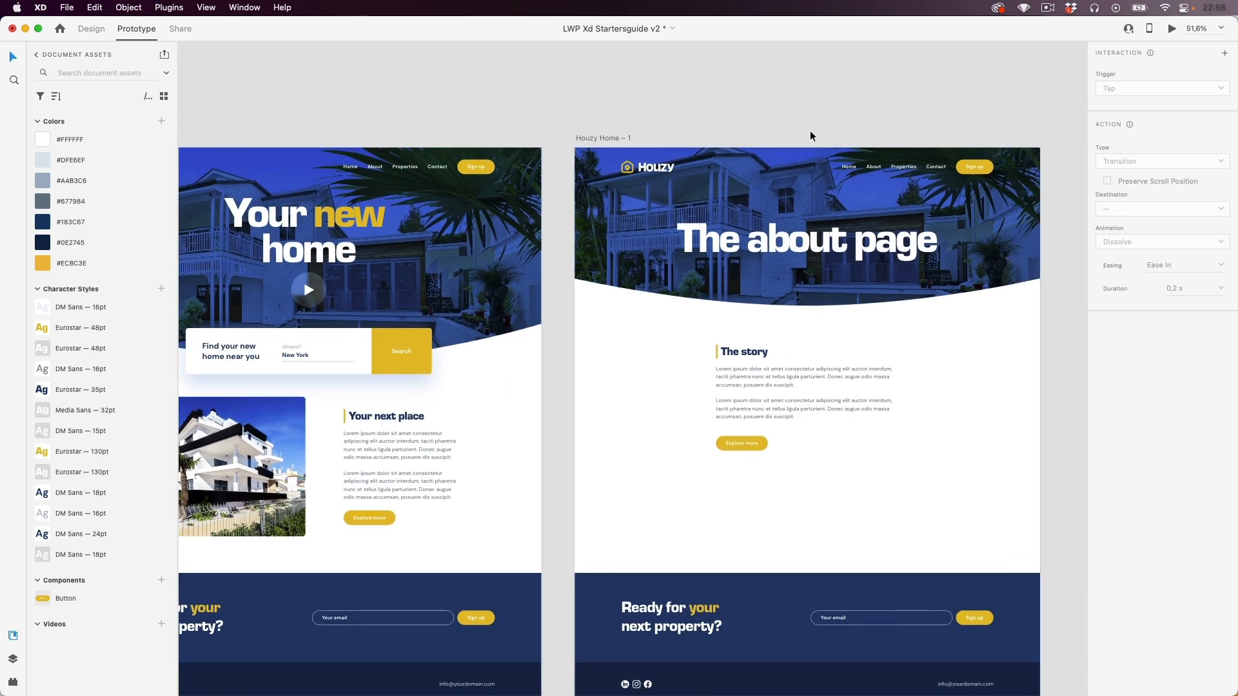
pyautogui.scroll(1, 811, 134)
pyautogui.doubleClick(855, 171)
pyautogui.moveTo(414, 312); pyautogui.dragTo(417, 309)
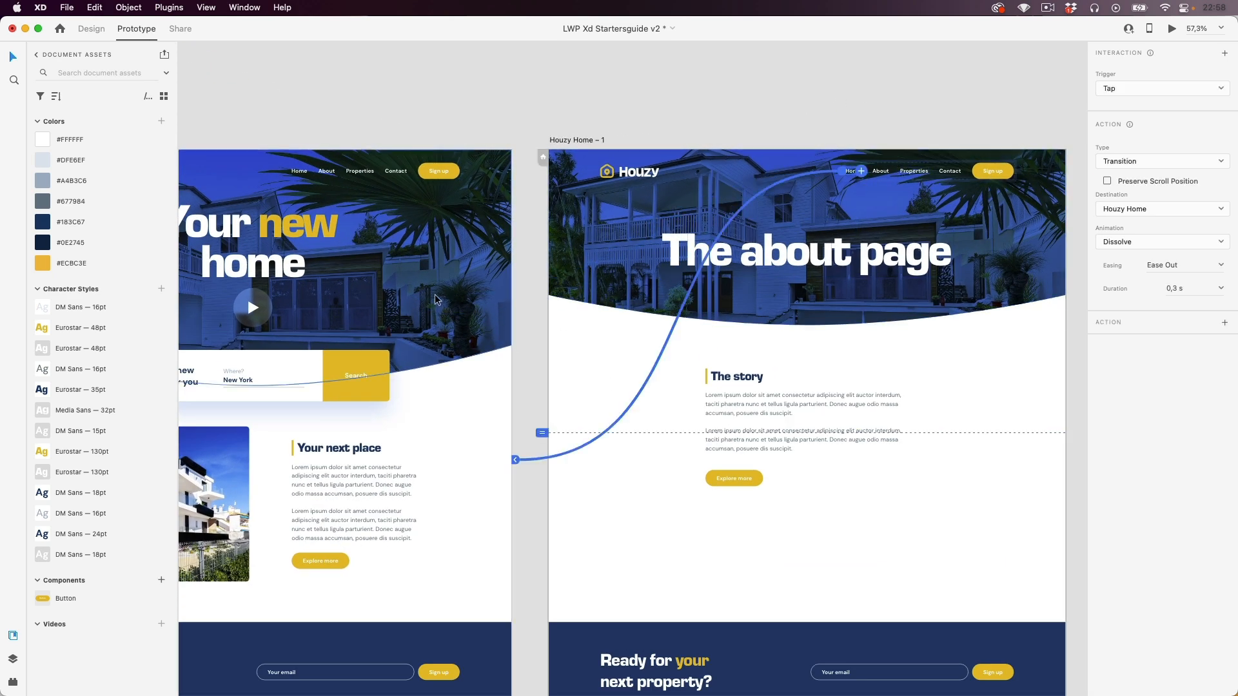
pyautogui.scroll(-2, 503, 287)
pyautogui.moveTo(503, 288); pyautogui.dragTo(577, 242)
pyautogui.press('super+3')
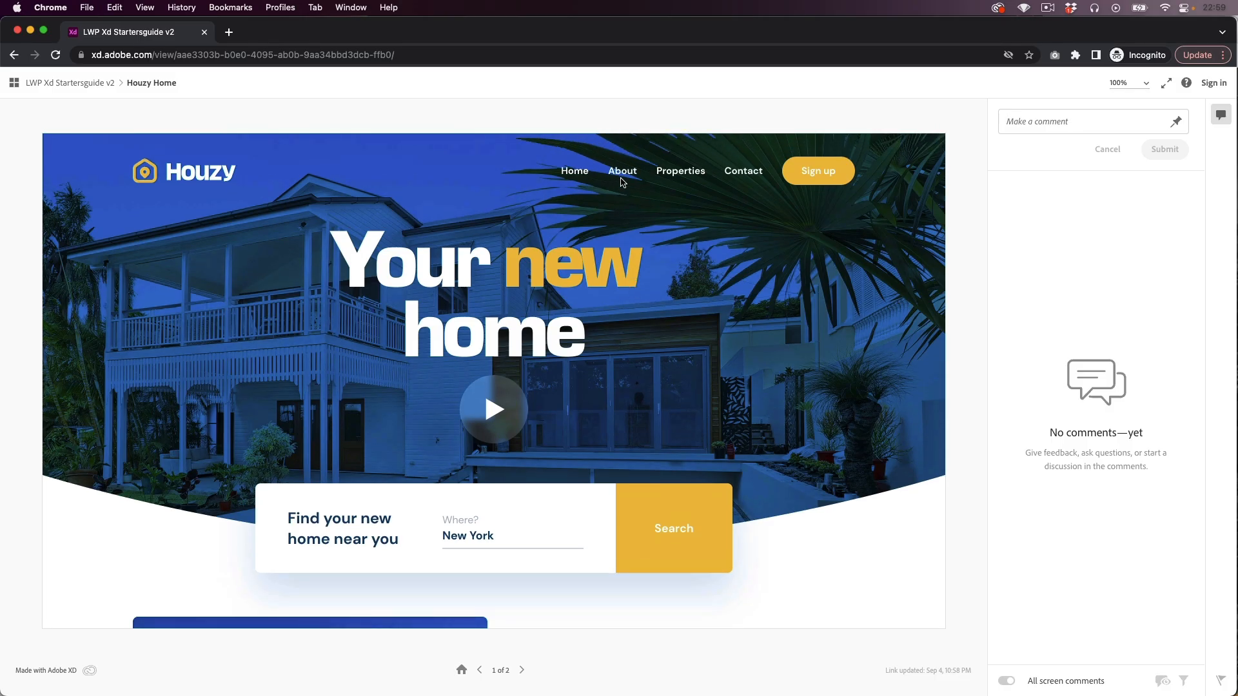
# - Test the About and Home navigation links on the shared prototype page in Chrome by going back and forth between both pages
pyautogui.click(623, 173)
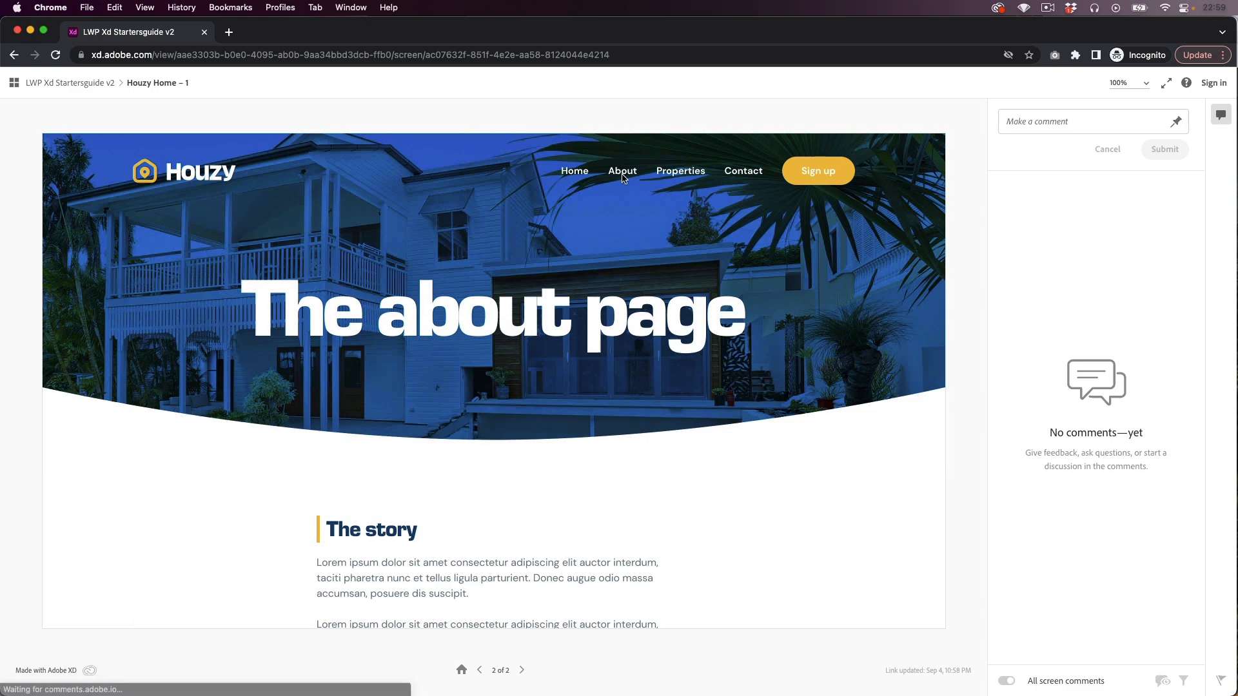
pyautogui.click(573, 173)
pyautogui.click(628, 175)
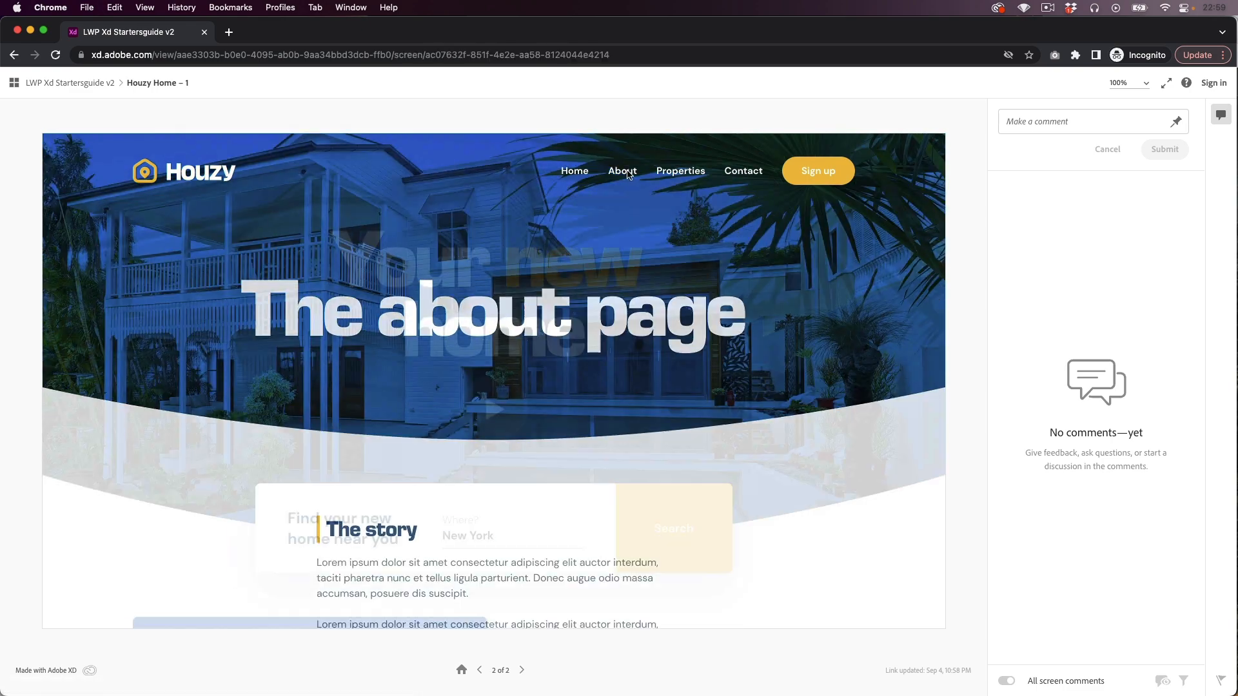
pyautogui.click(575, 173)
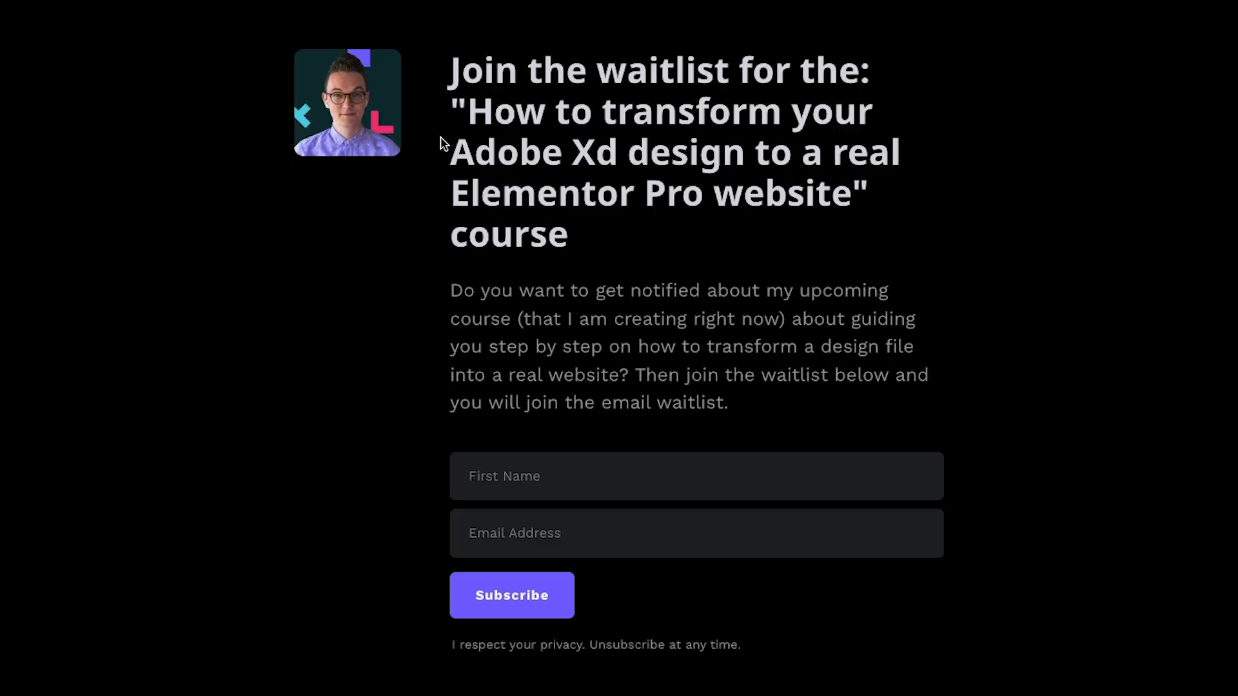
pyautogui.moveTo(673, 133); pyautogui.dragTo(852, 194)
pyautogui.moveTo(638, 346); pyautogui.dragTo(683, 401)
pyautogui.click(553, 478)
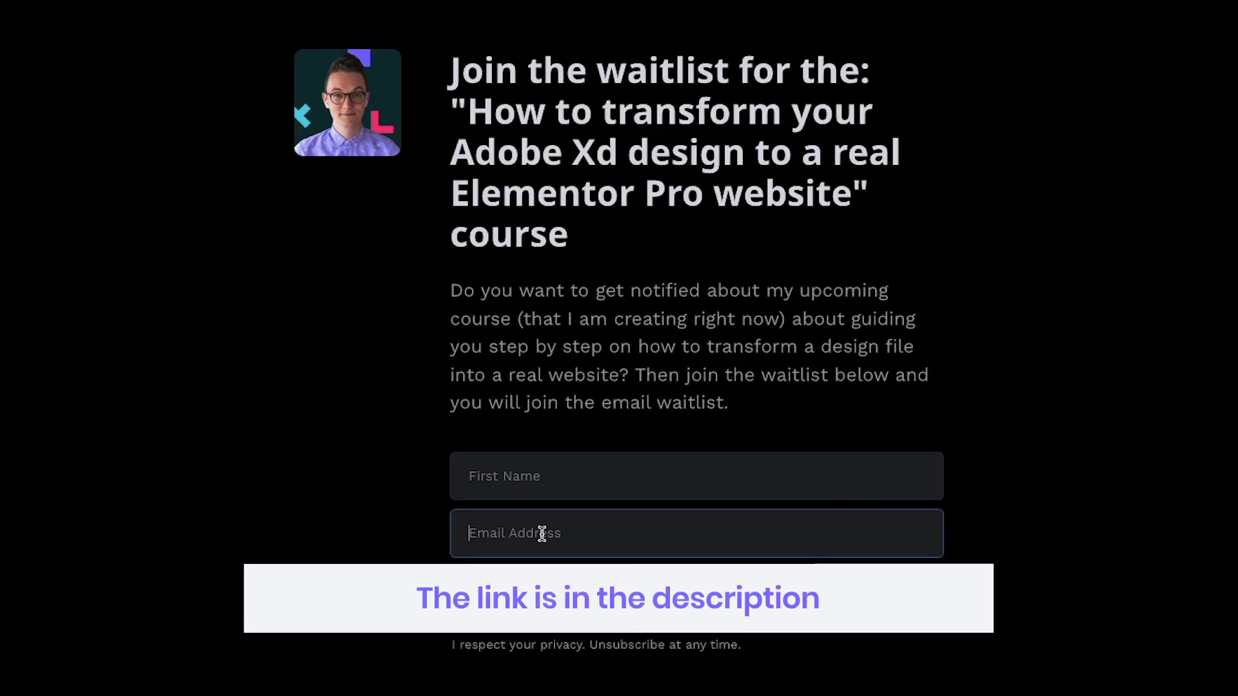